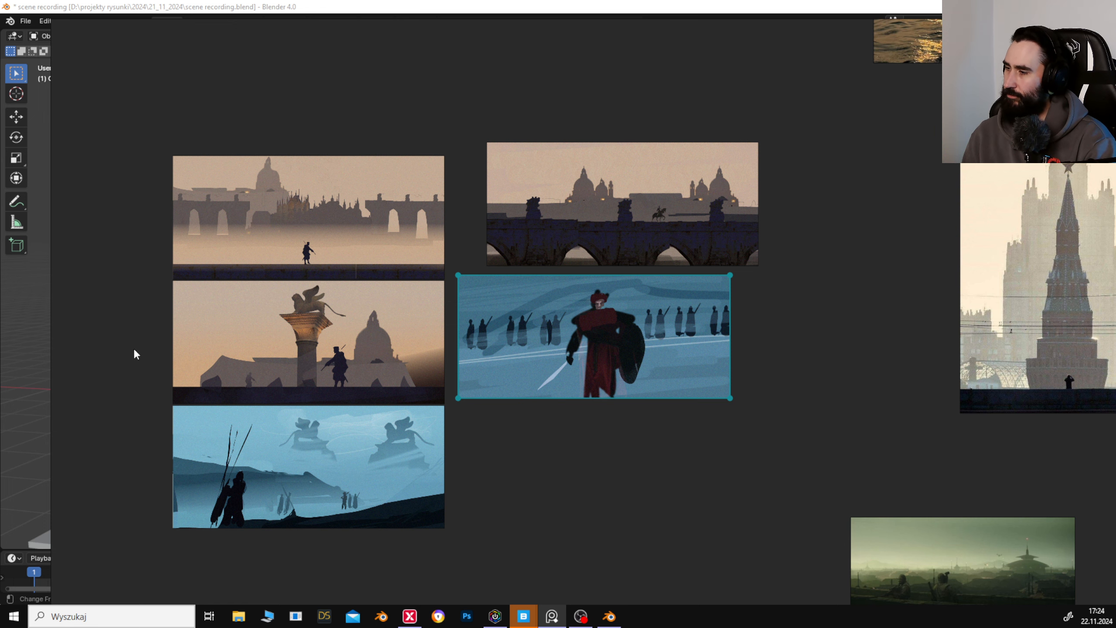
Switch to Blender and examine the tower, aqueduct, column and colonnade models from several angles.
click(25, 289)
click(505, 259)
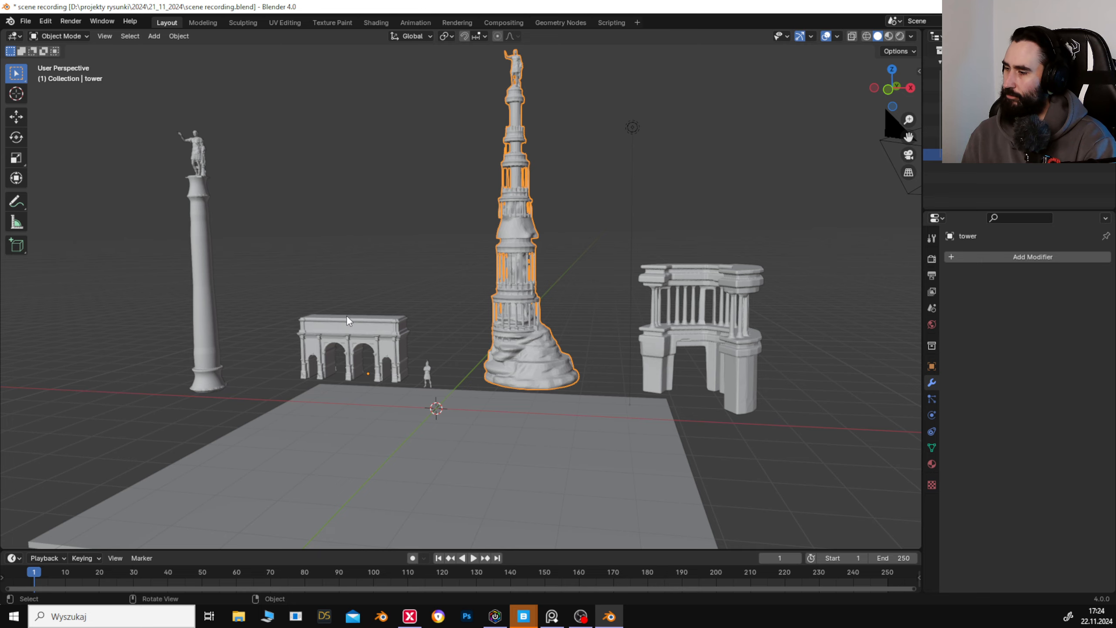
drag(511, 273, 565, 333)
scroll(501, 300, up, 4)
drag(486, 306, 579, 303)
click(438, 373)
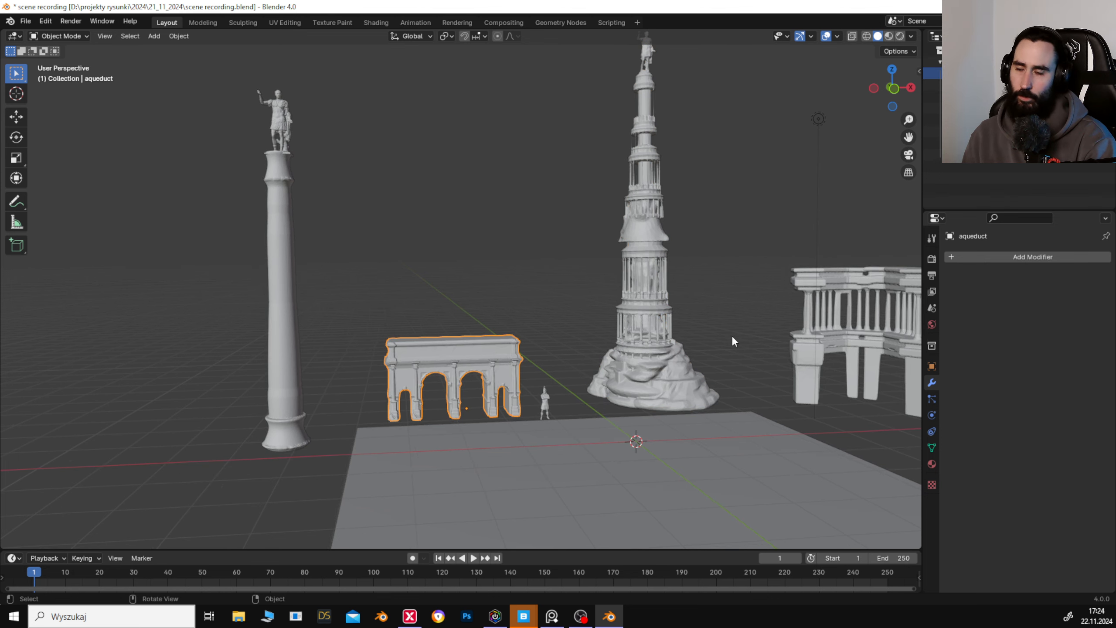
drag(731, 336, 701, 294)
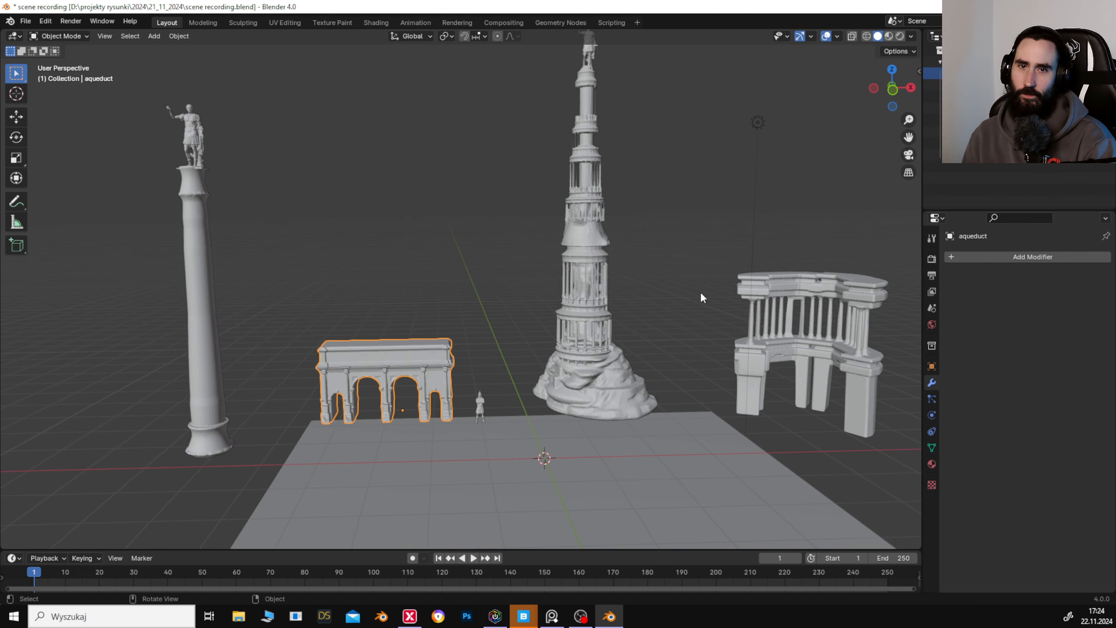
mouse_move(635, 303)
mouse_down()
mouse_move(714, 321)
mouse_move(653, 333)
mouse_move(619, 312)
mouse_move(636, 279)
mouse_move(641, 318)
mouse_move(661, 306)
mouse_move(615, 309)
mouse_up()
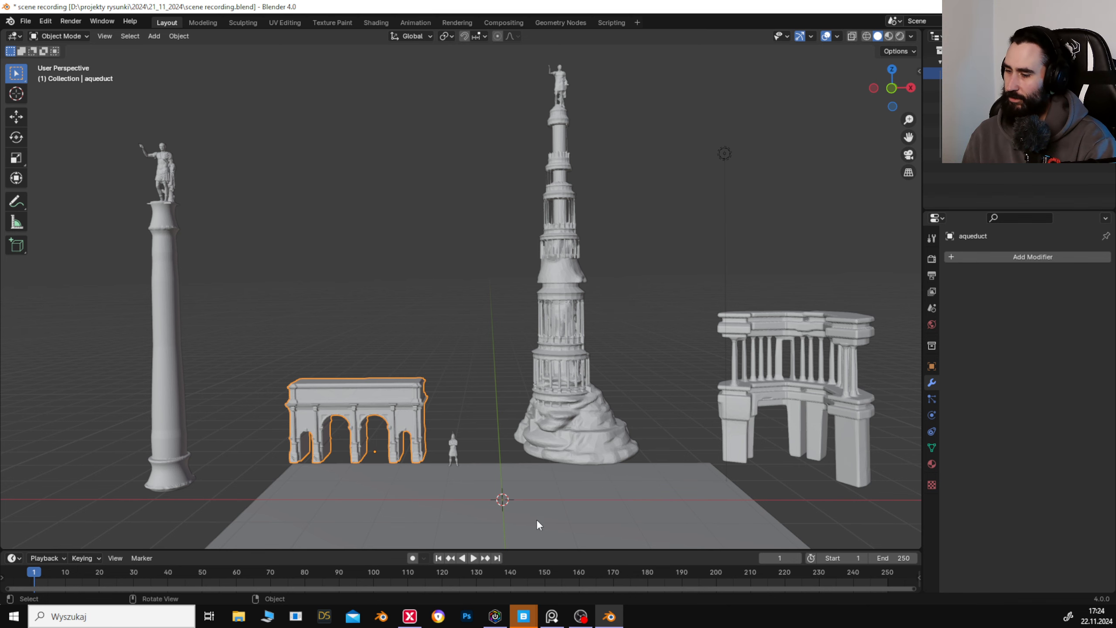
Switch to the reference board and study the misty Venice, gondola and city silhouette photographs.
click(552, 617)
drag(743, 256, 550, 285)
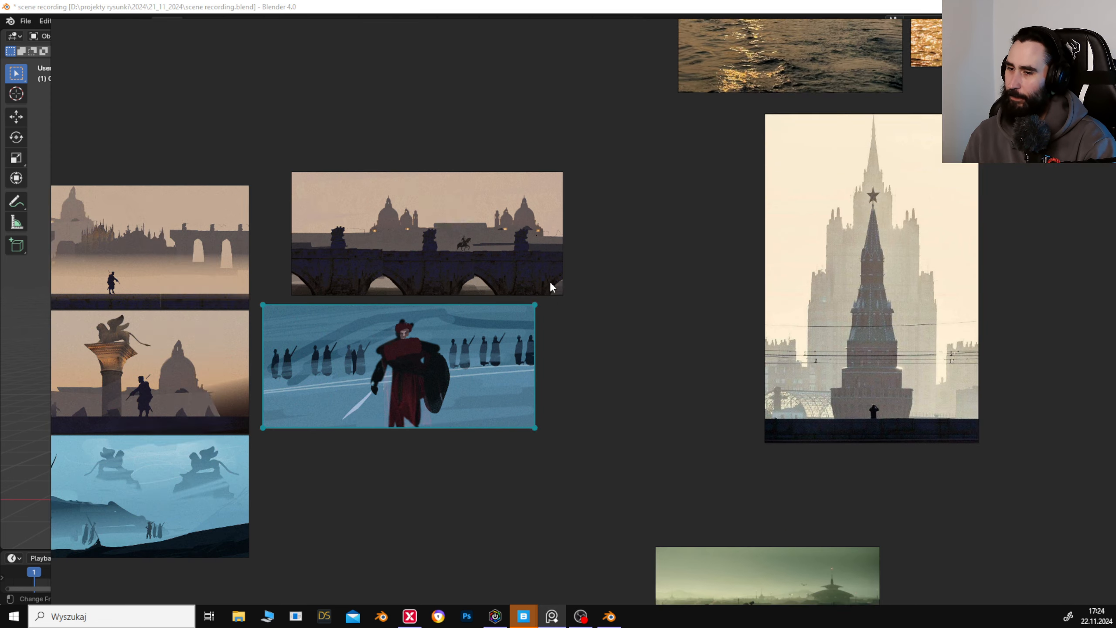
drag(811, 243, 260, 451)
drag(292, 228, 377, 398)
scroll(377, 398, up, 2)
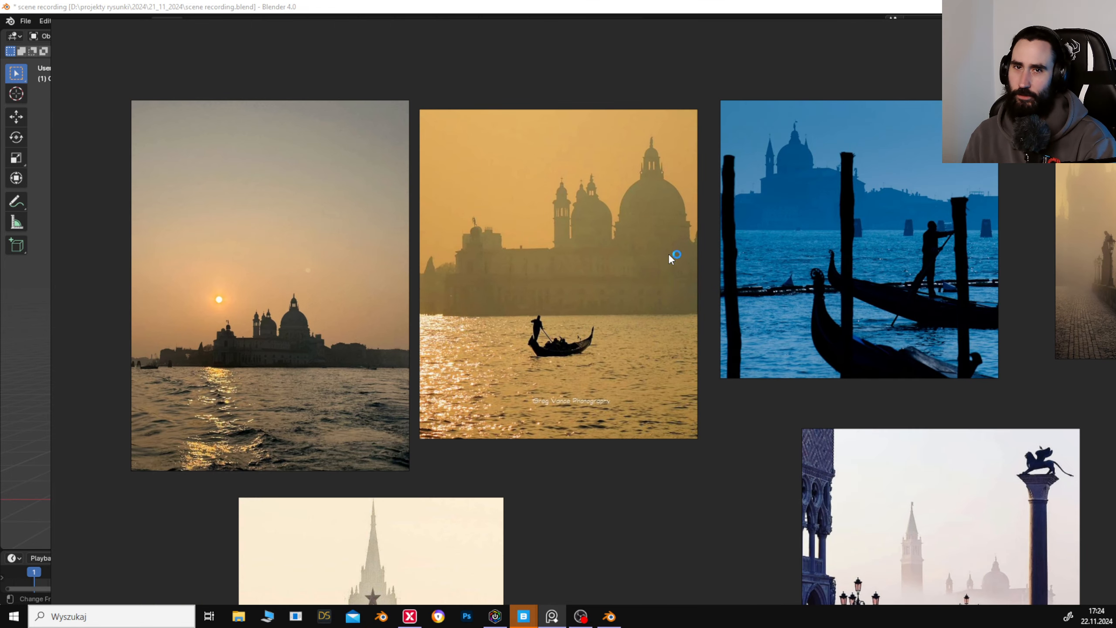
drag(612, 269, 502, 299)
drag(724, 294, 564, 316)
click(610, 307)
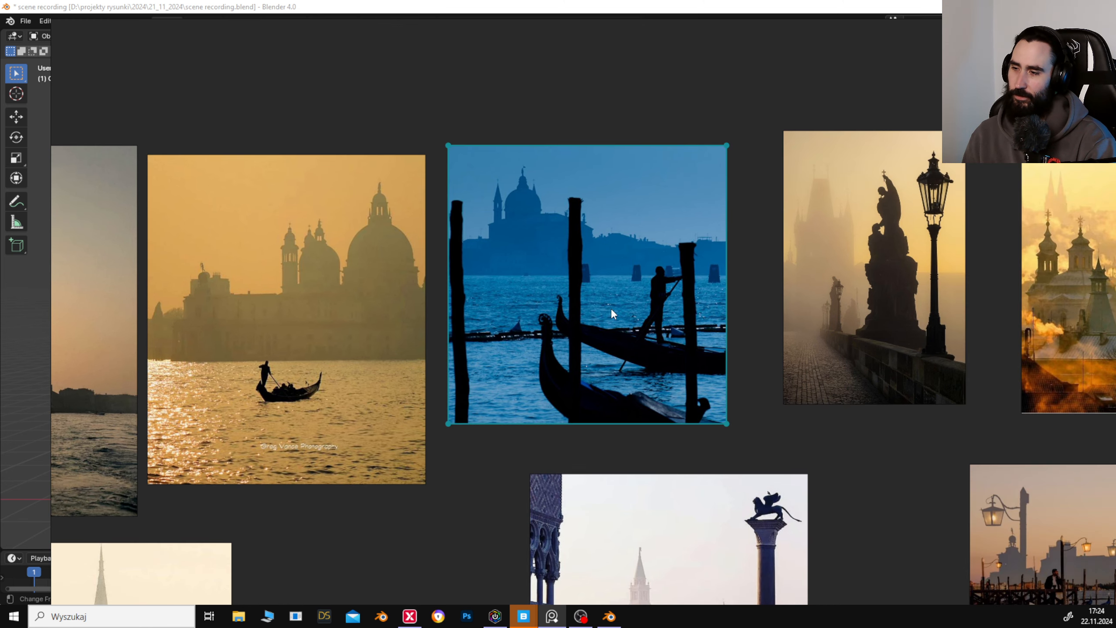
drag(883, 316, 727, 328)
click(727, 329)
click(896, 320)
scroll(429, 361, down, 3)
drag(433, 358, 525, 265)
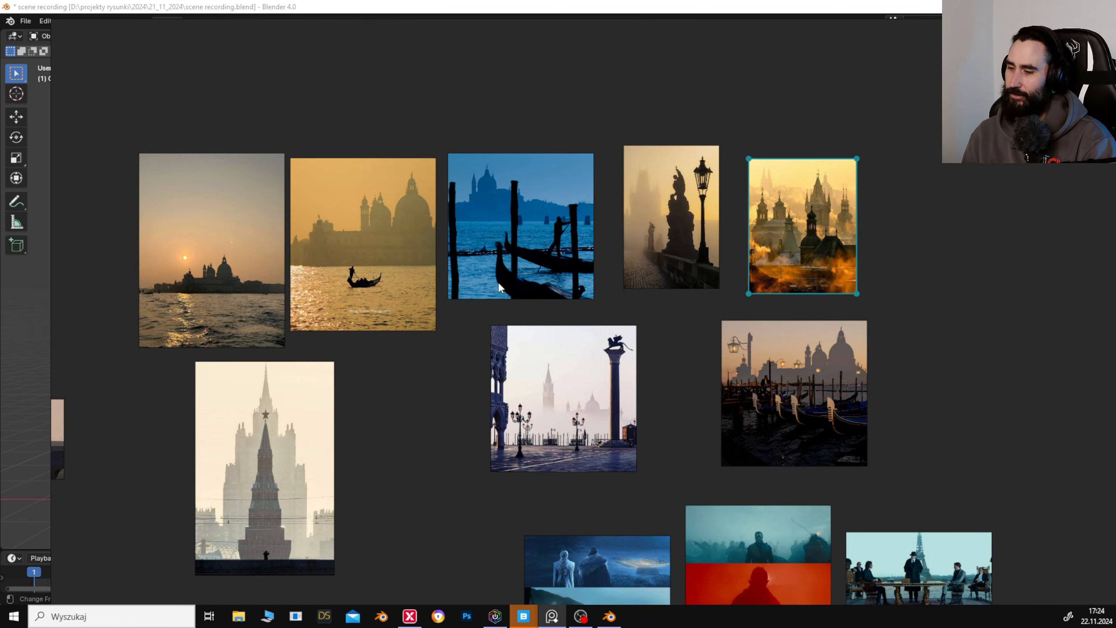
Review the painted bridge, winged-lion column and red-cloaked warrior sketches together with the neighbouring reference images.
drag(264, 455, 612, 274)
drag(387, 342, 634, 283)
scroll(494, 326, up, 2)
drag(495, 326, 672, 390)
click(519, 281)
click(541, 261)
scroll(681, 296, up, 2)
mouse_move(706, 292)
mouse_down()
mouse_move(690, 341)
mouse_move(748, 327)
mouse_up()
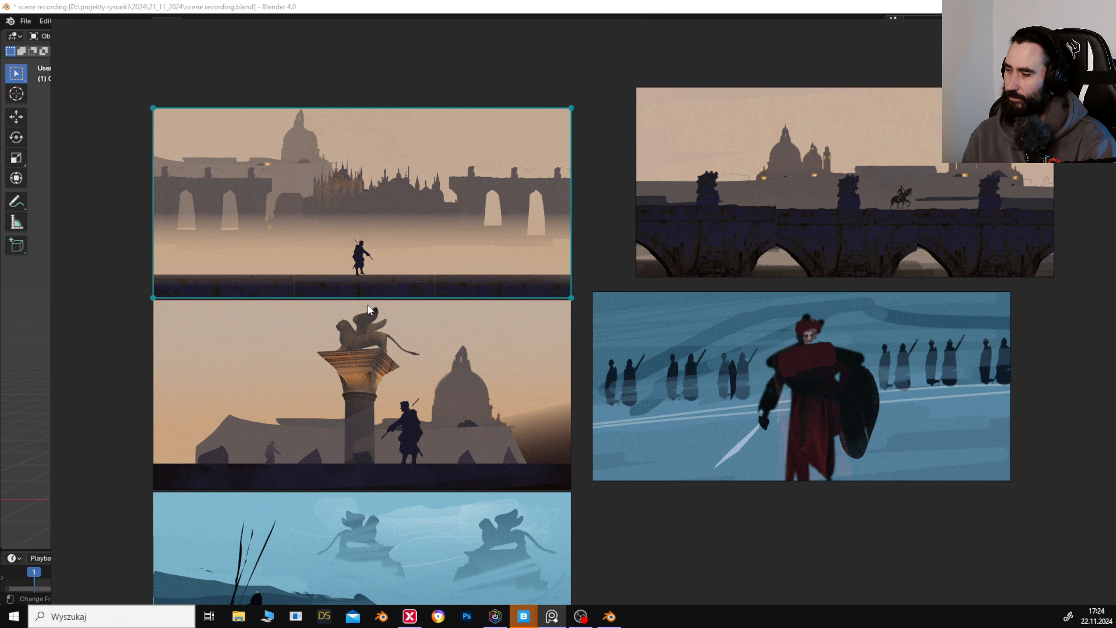
scroll(621, 229, down, 3)
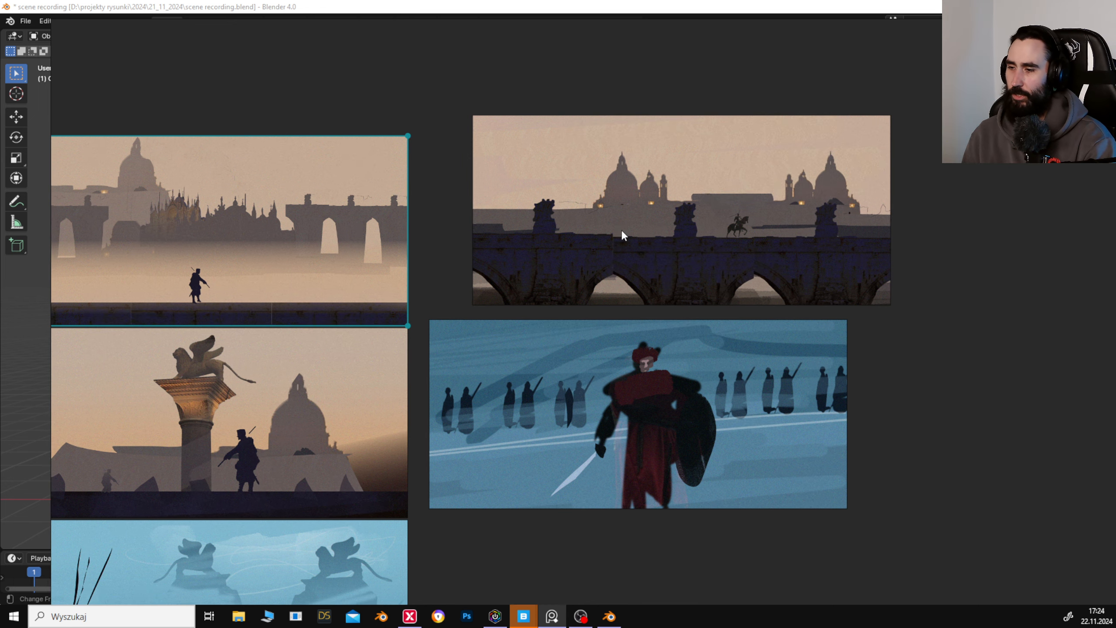
drag(699, 267, 797, 341)
drag(841, 389, 289, 422)
drag(730, 370, 474, 377)
scroll(473, 377, down, 2)
drag(741, 353, 460, 401)
drag(674, 213, 743, 448)
mouse_move(311, 428)
mouse_down()
mouse_move(577, 307)
mouse_move(763, 243)
mouse_up()
mouse_move(238, 443)
mouse_down()
mouse_move(536, 380)
mouse_move(720, 235)
mouse_up()
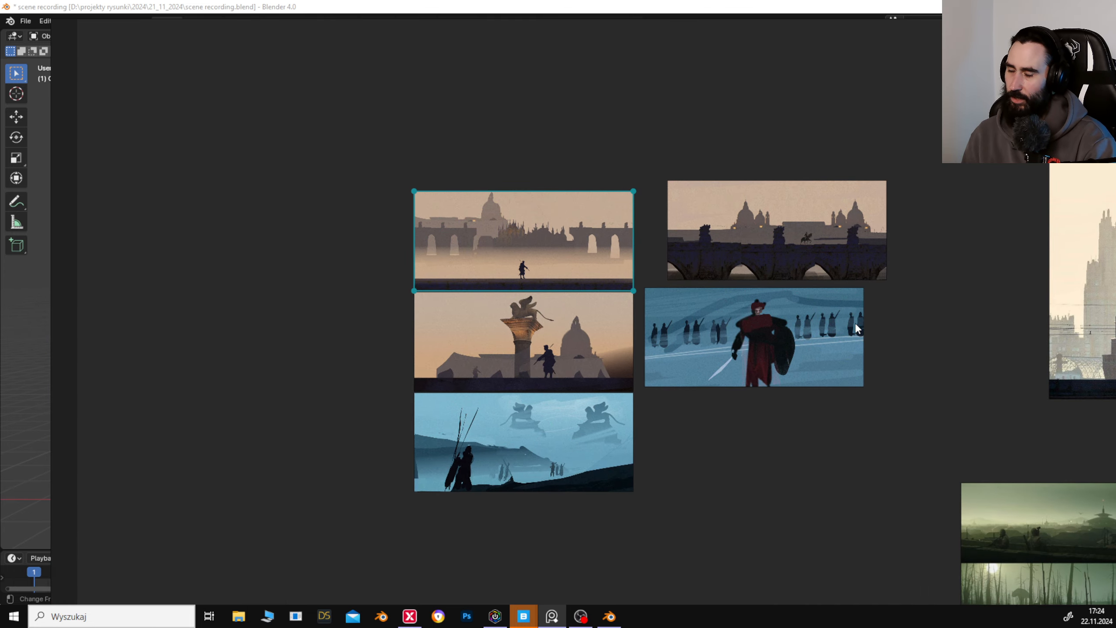
drag(844, 247, 783, 276)
drag(809, 199, 720, 249)
scroll(722, 346, up, 3)
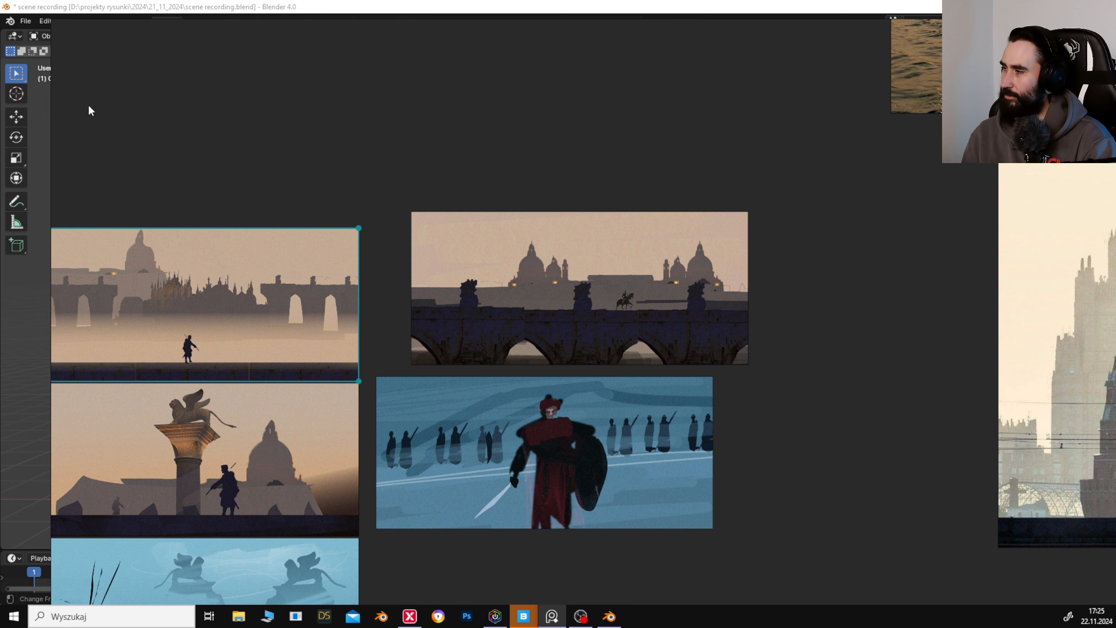
Switch back to Blender, select the tower and view it alongside the other models.
click(27, 23)
click(589, 223)
click(568, 241)
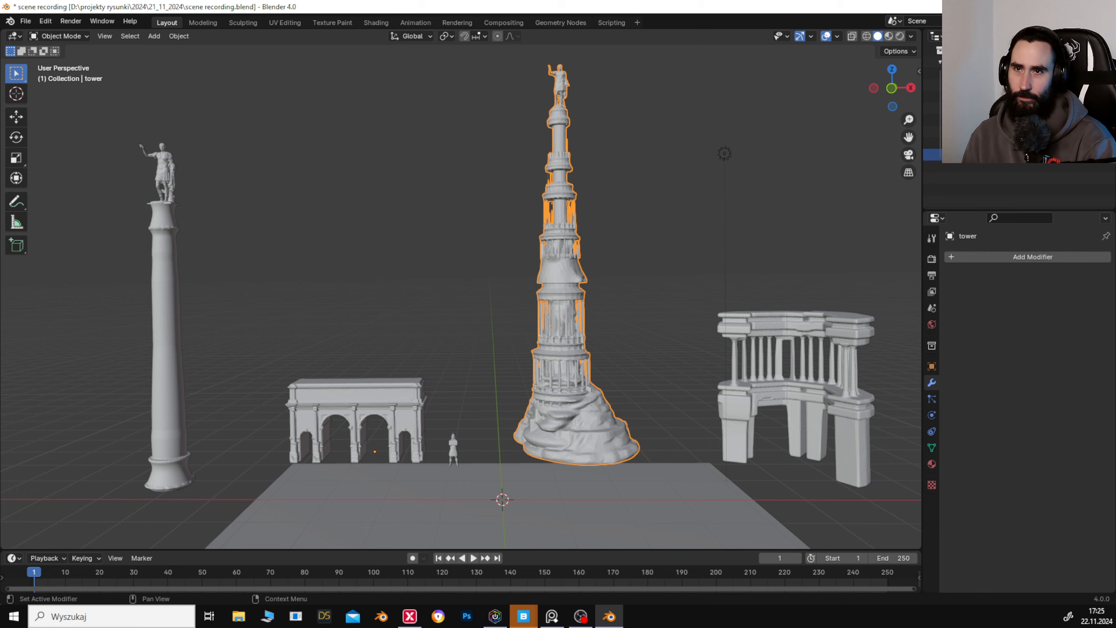
drag(633, 338, 639, 295)
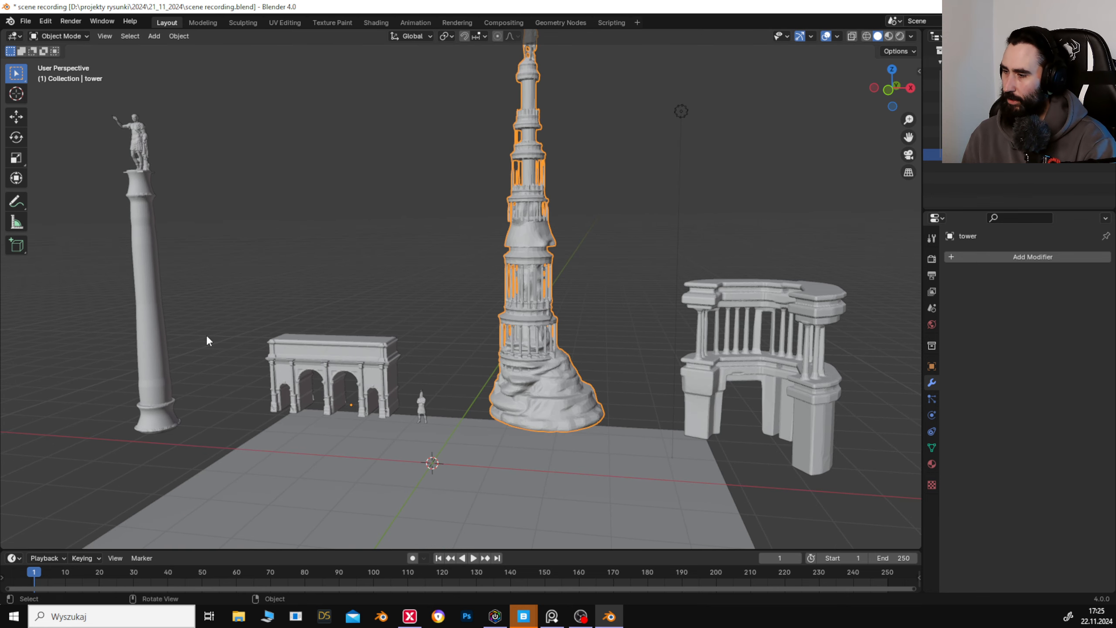
click(680, 113)
click(521, 285)
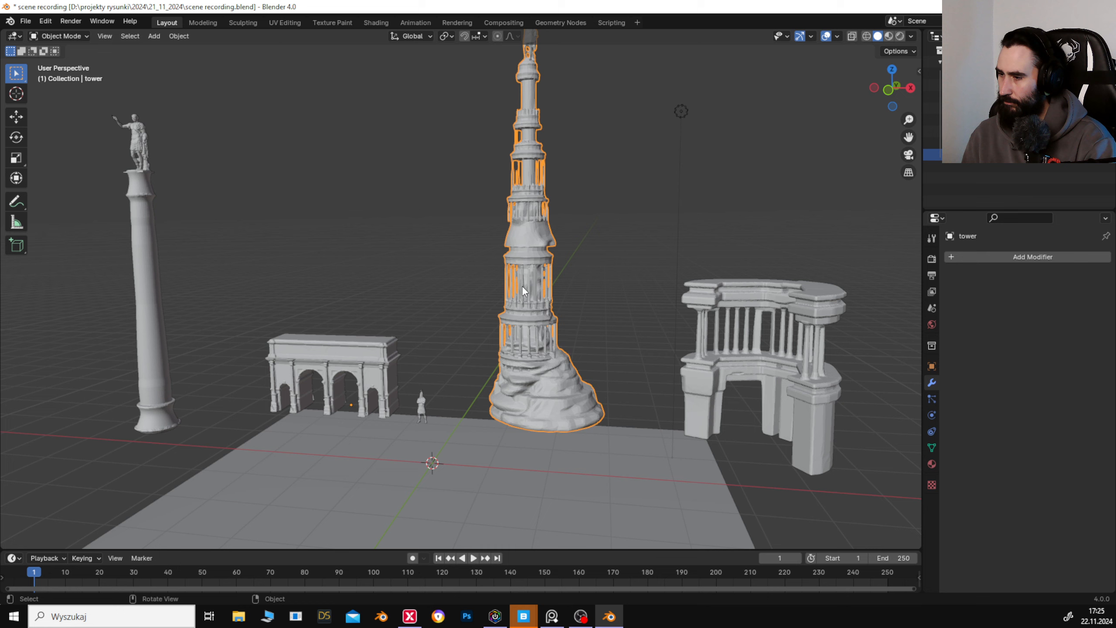
Select the tall column carrying the statue and add a Decimate modifier to it.
click(137, 303)
key(KP_Decimal)
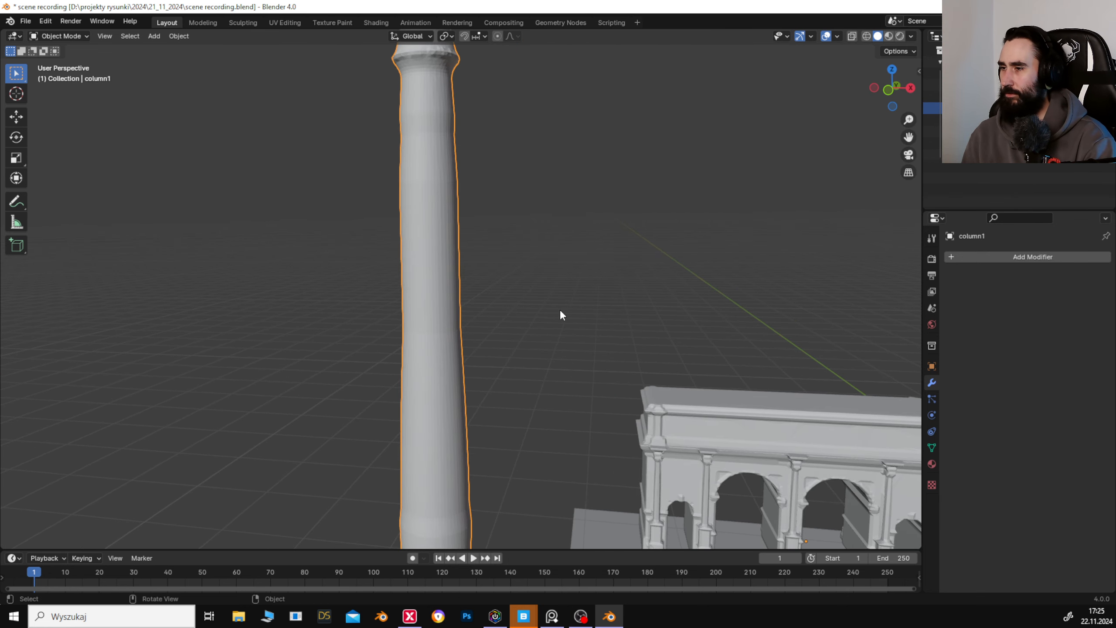
scroll(560, 309, down, 3)
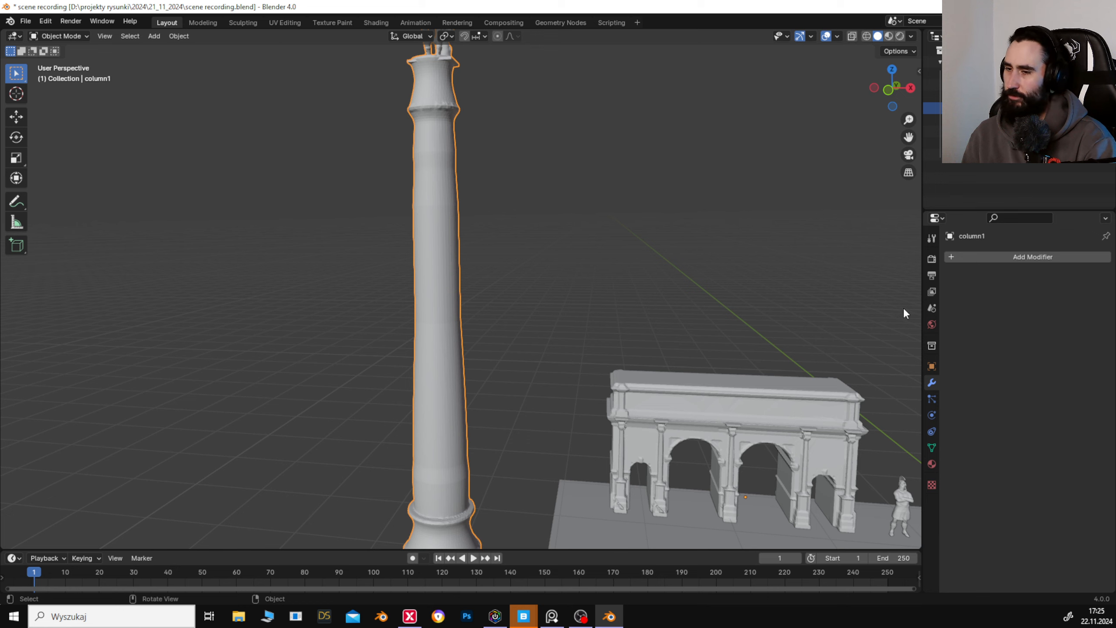
click(1055, 258)
click(1042, 258)
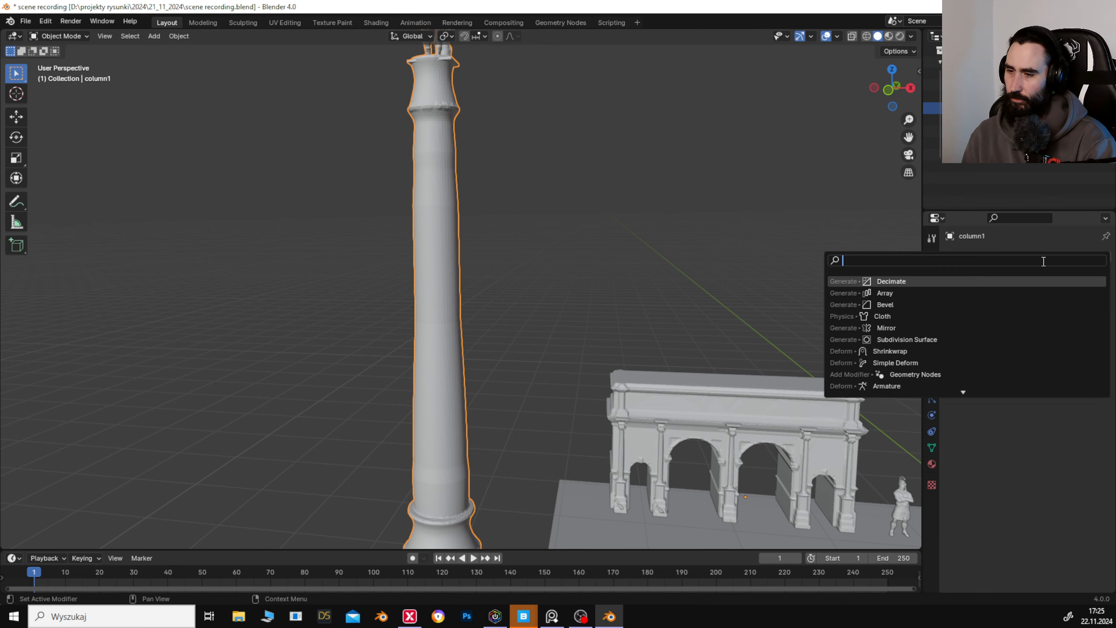
click(929, 281)
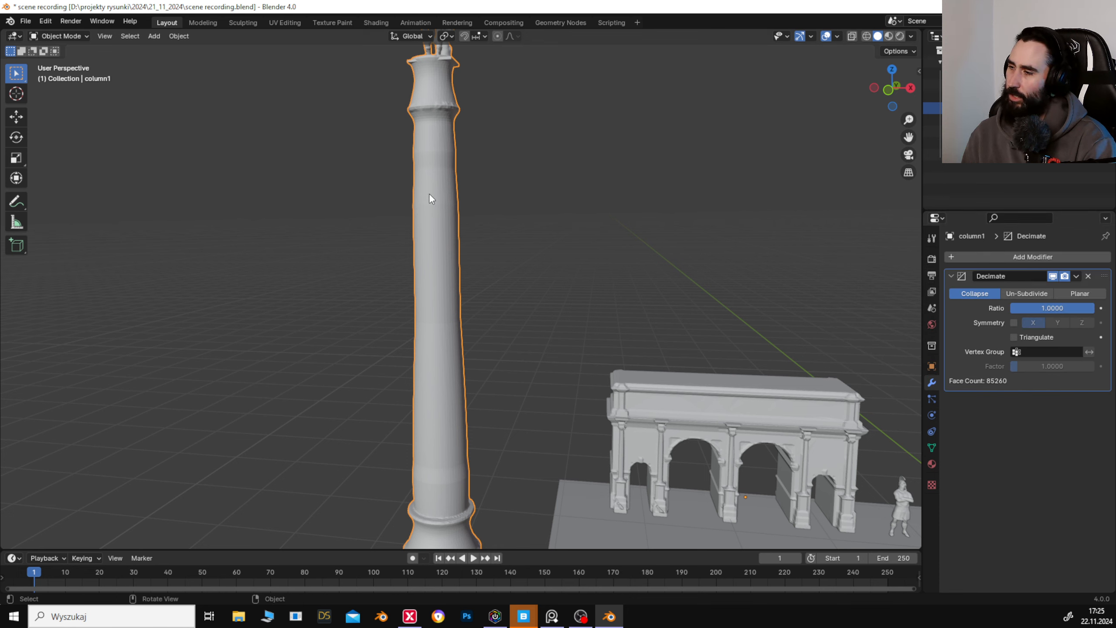
Set the column's Decimate ratio to 0.4 and apply the modifier.
drag(503, 186, 485, 256)
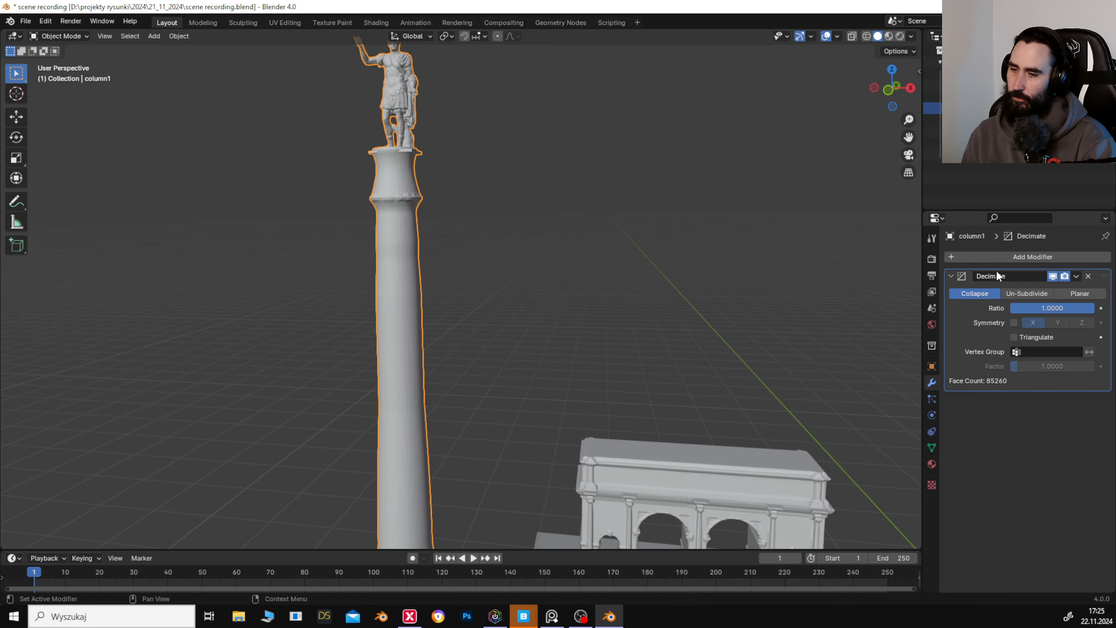
click(1055, 308)
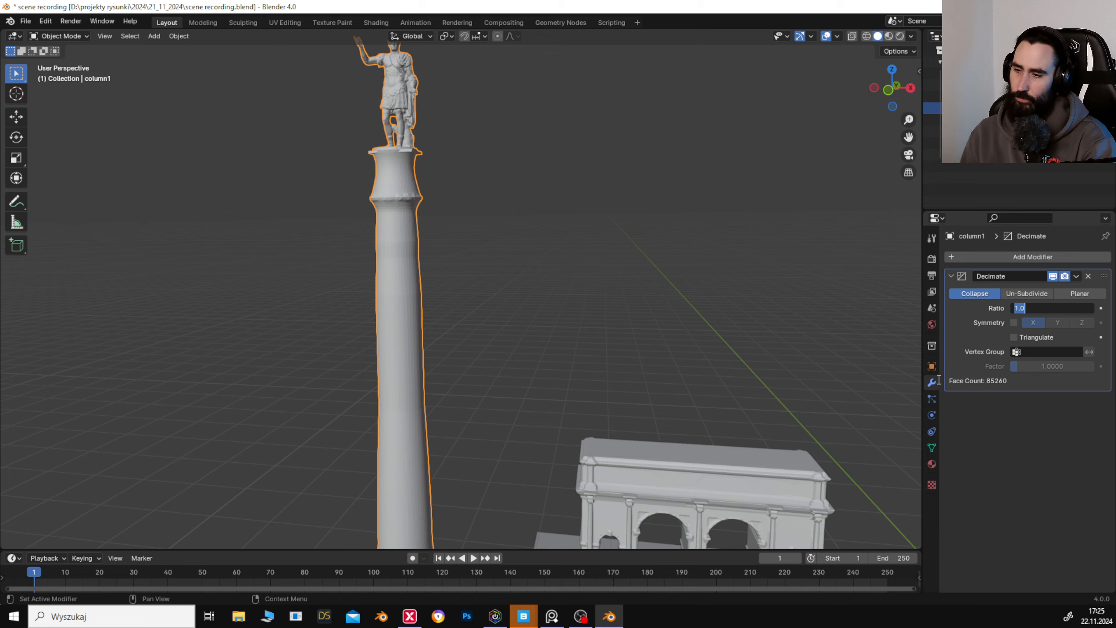
key(Return)
click(881, 384)
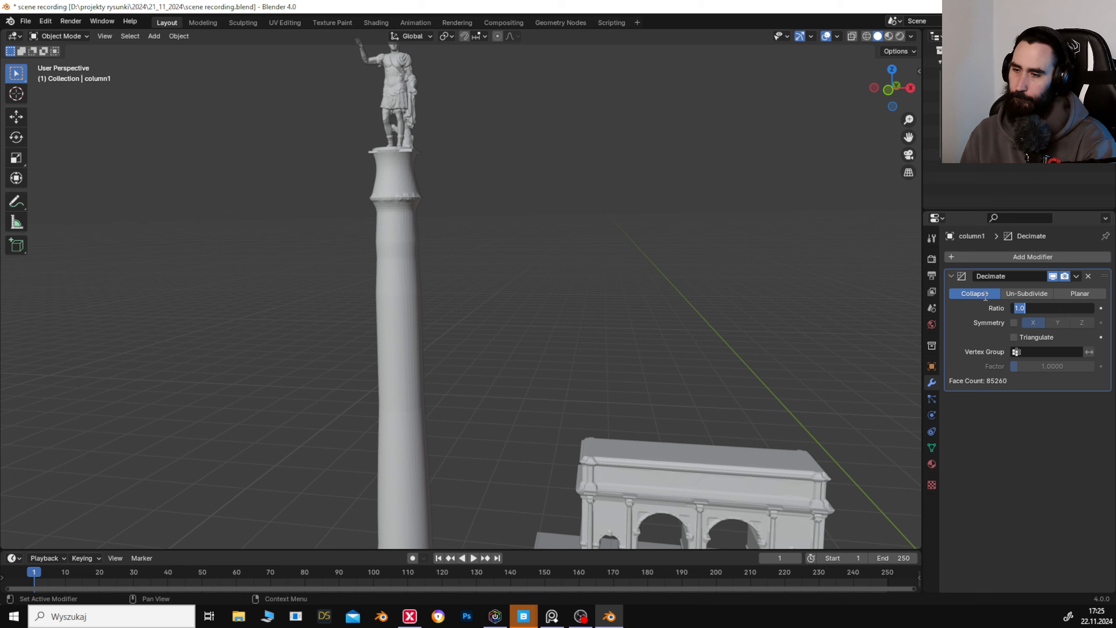
click(1029, 423)
click(1034, 309)
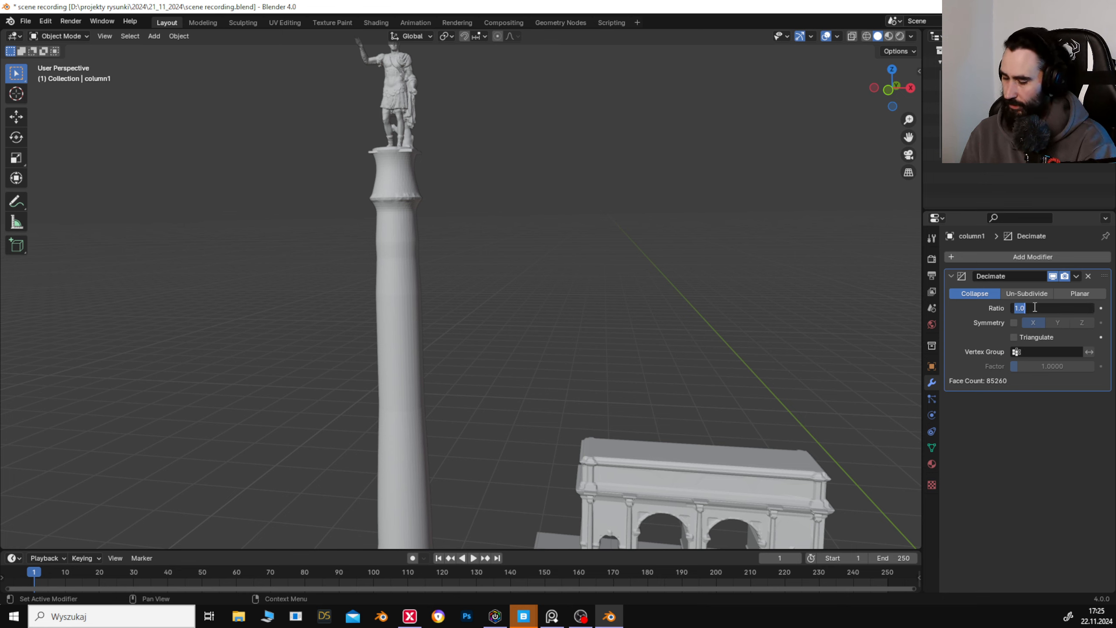
text(0)
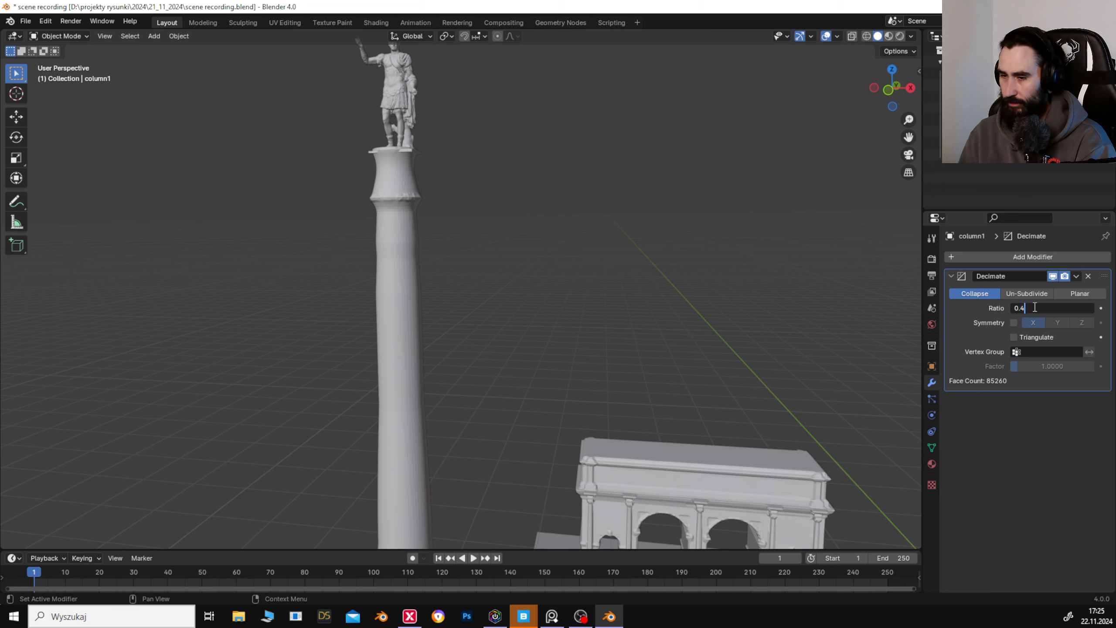
text(.4)
key(Return)
click(1076, 276)
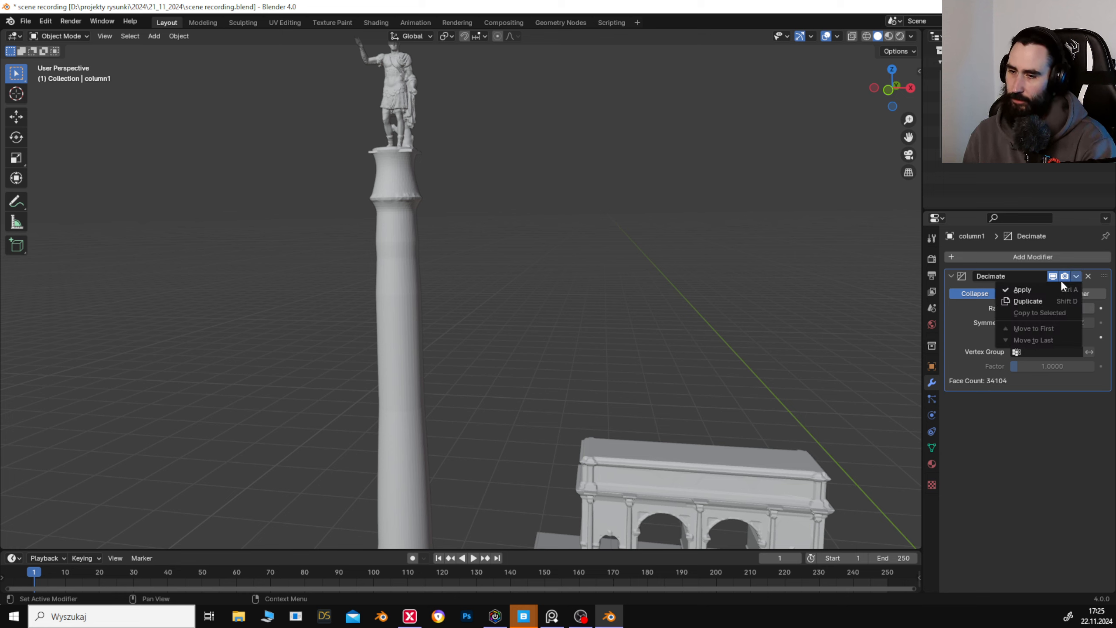
key(ctrl+a)
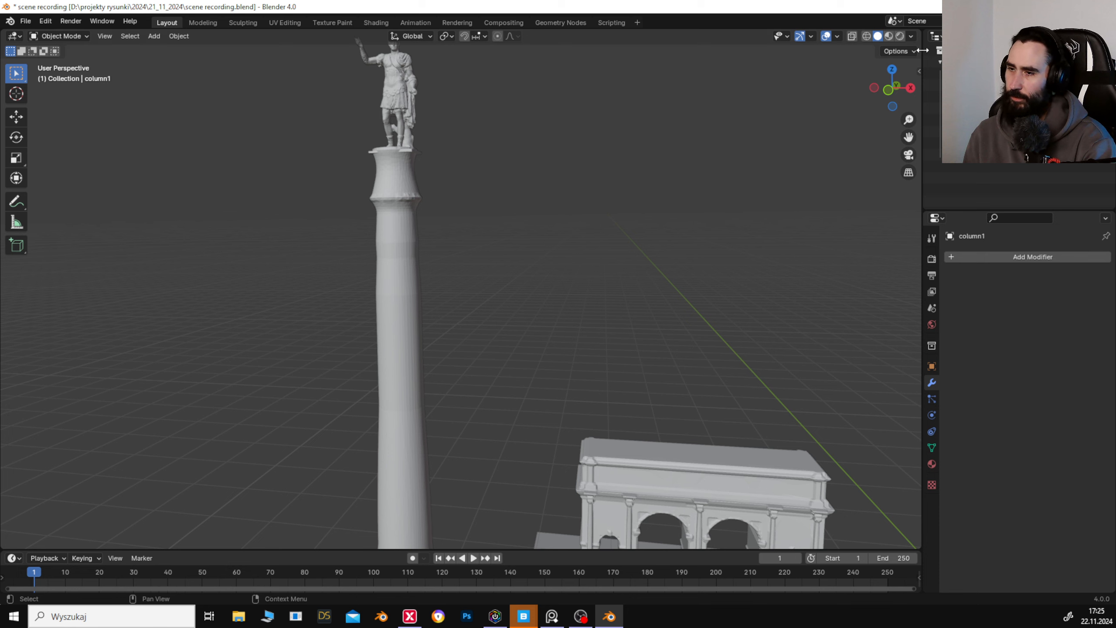
Inspect the column's mesh density up close in wireframe, then return to solid shading.
click(867, 36)
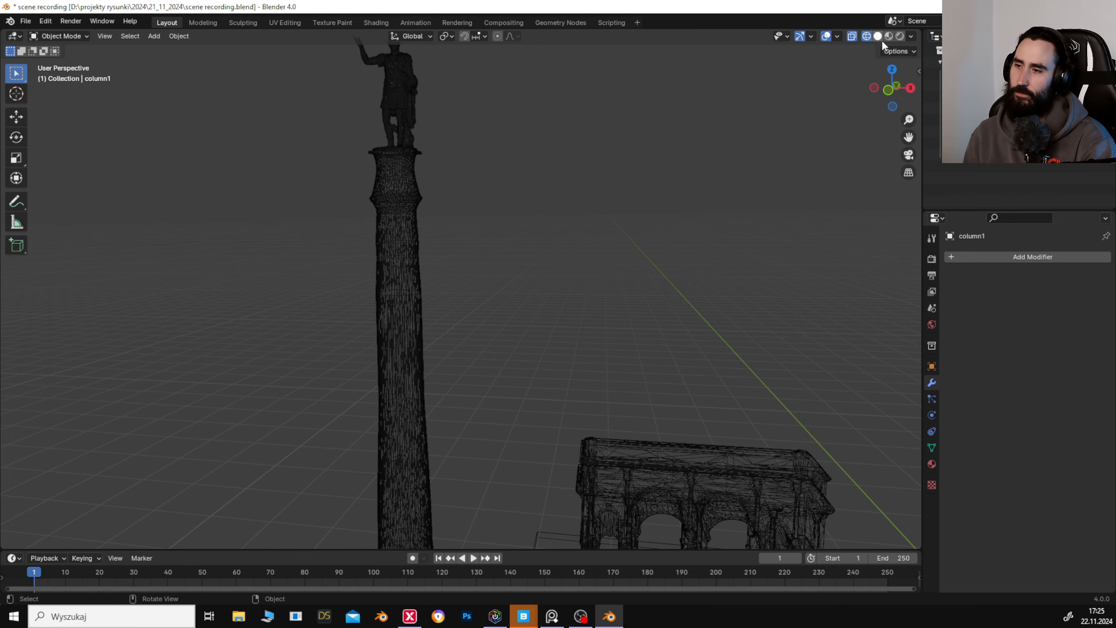
scroll(620, 148, up, 2)
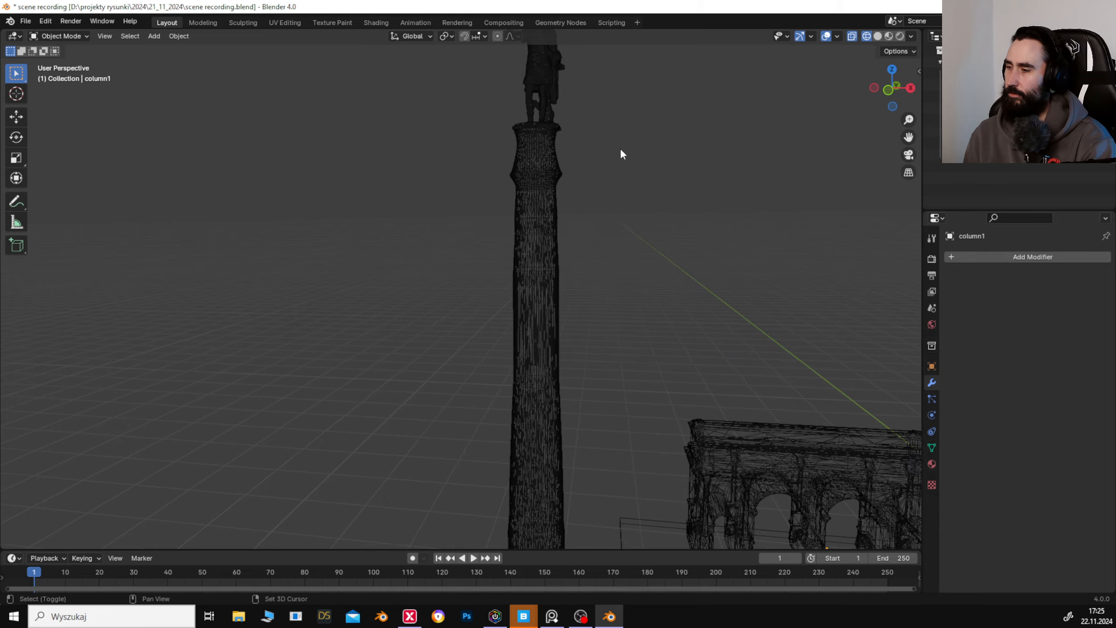
scroll(685, 291, up, 5)
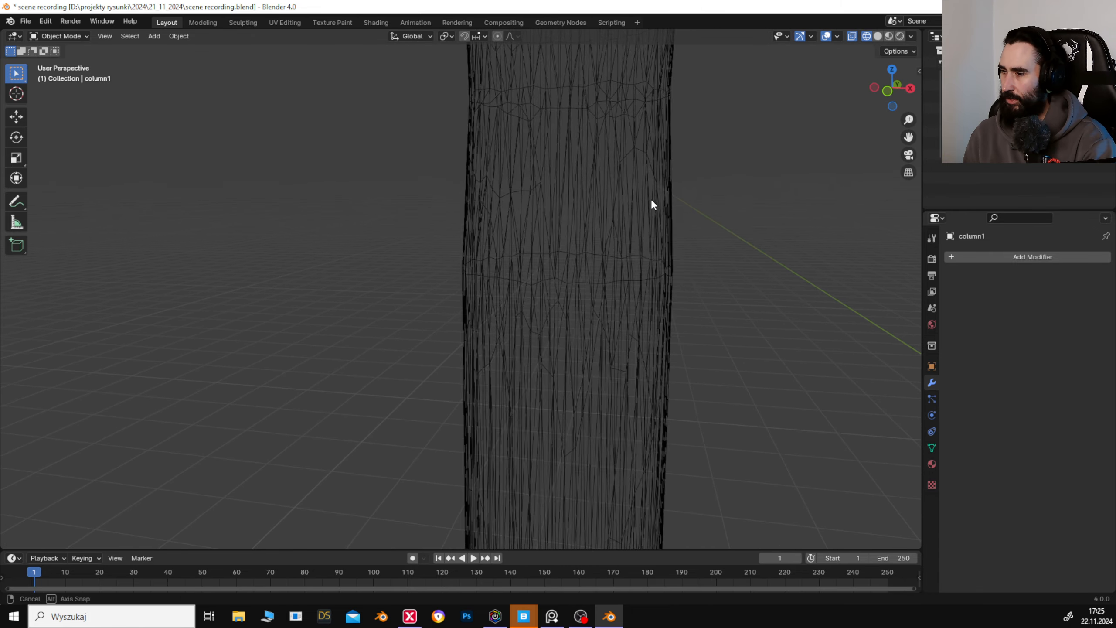
click(588, 170)
drag(645, 183, 780, 186)
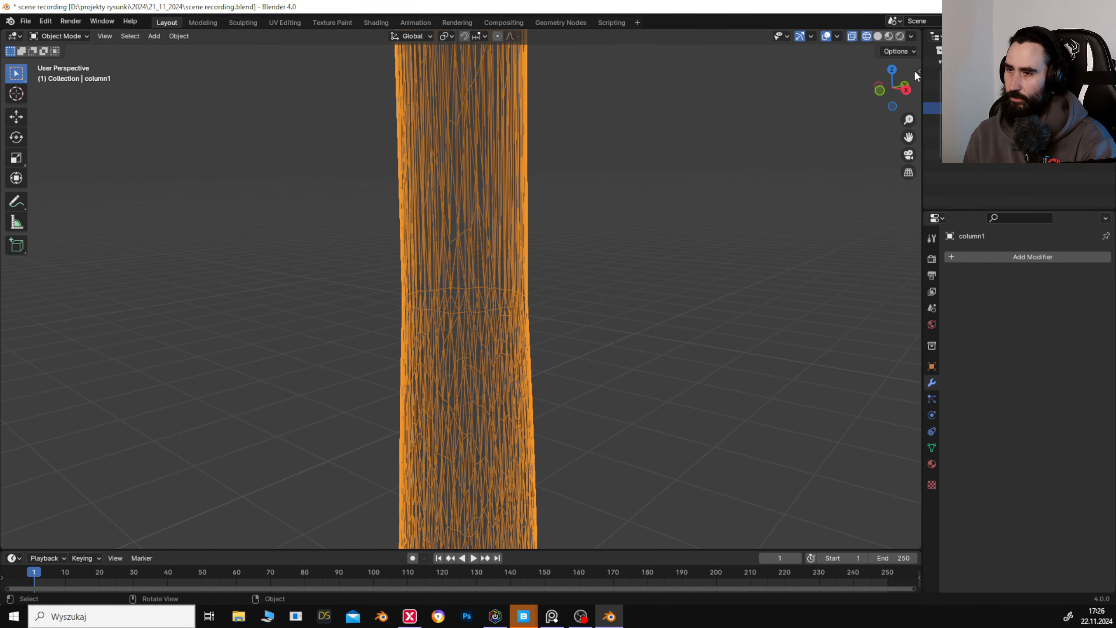
click(877, 37)
drag(576, 192, 534, 238)
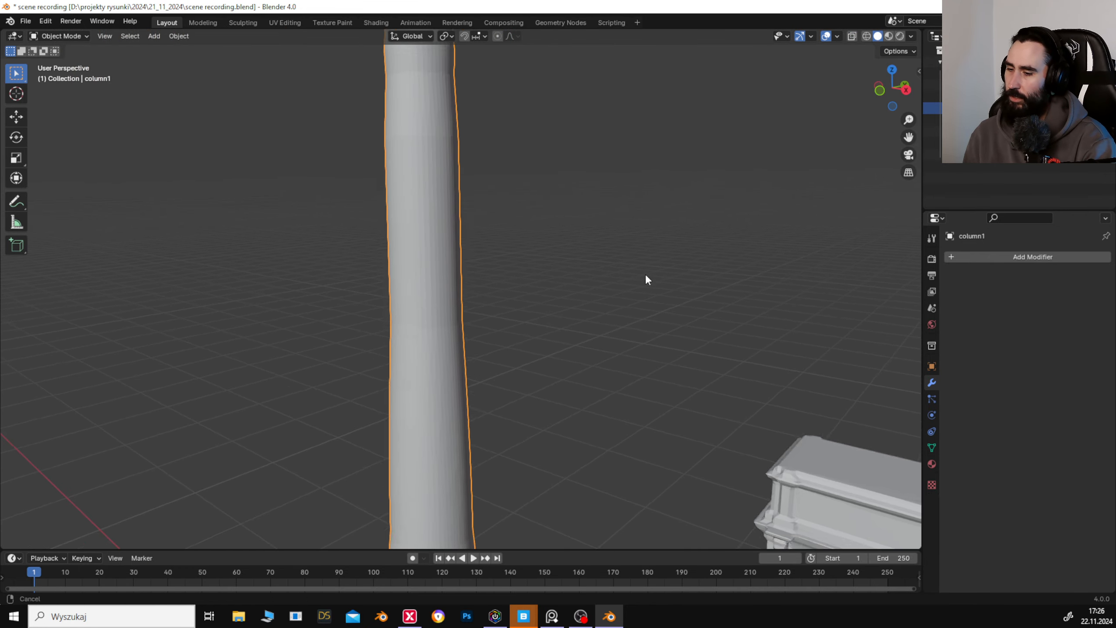
Select the aqueduct and inspect its mesh in wireframe from several sides.
drag(645, 274, 647, 331)
click(647, 331)
click(866, 36)
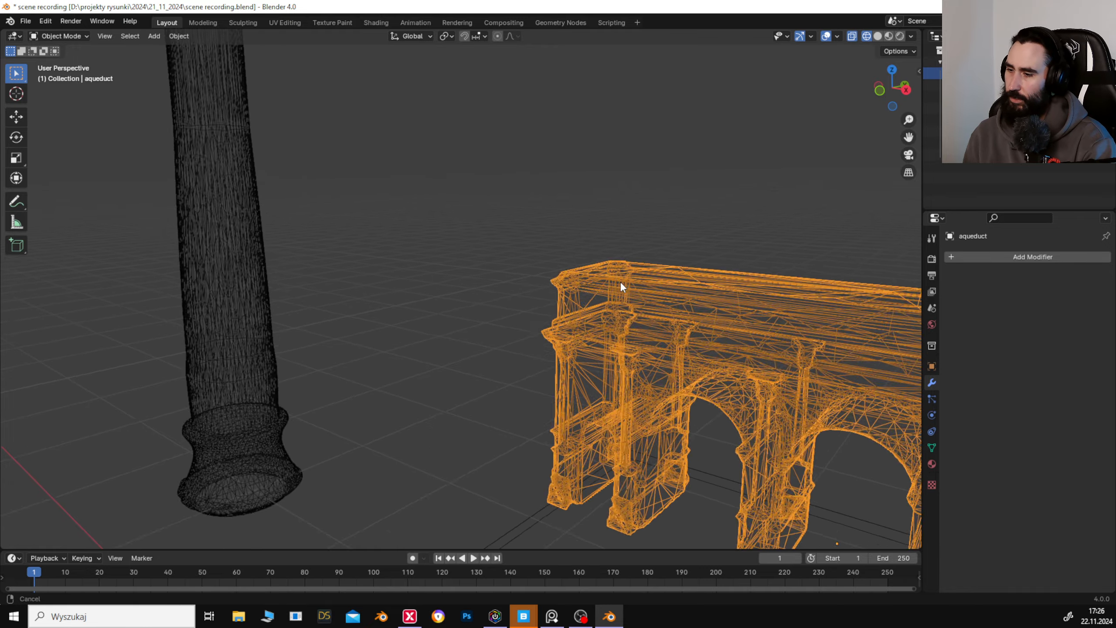
scroll(619, 281, up, 8)
scroll(733, 275, down, 6)
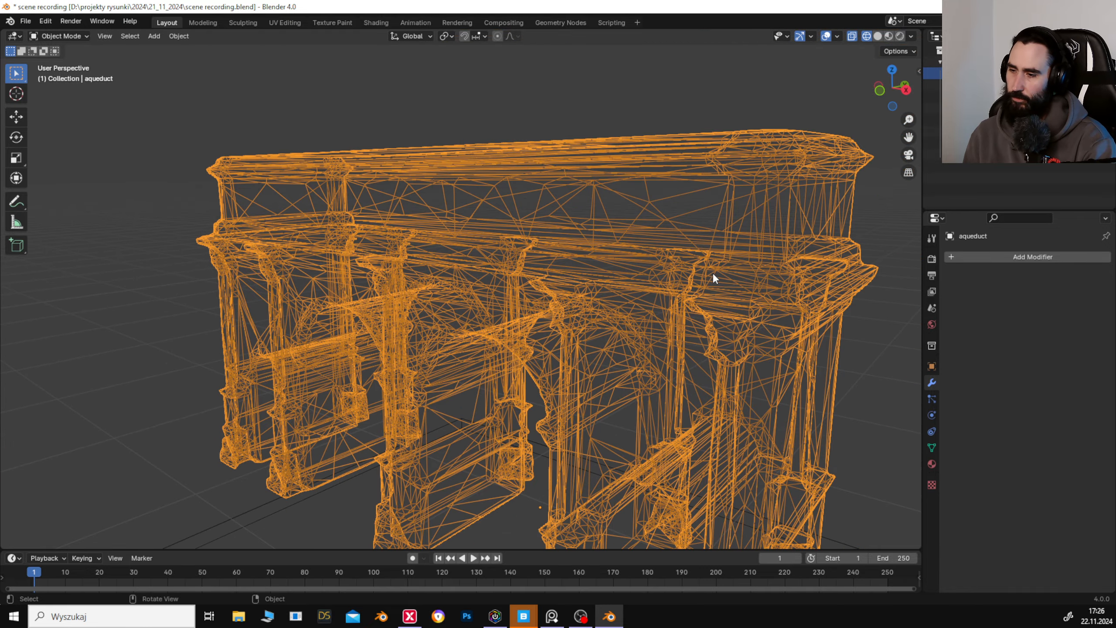
drag(712, 272, 698, 277)
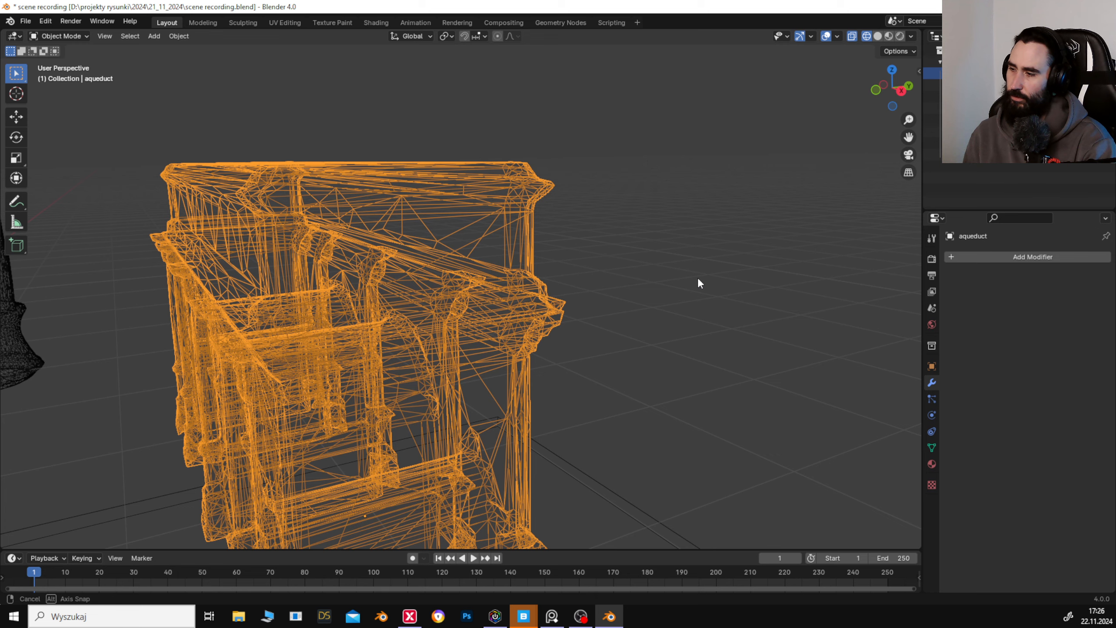
Display the scene in Rendered shading and bring all the models and the ground plane into view.
click(900, 37)
scroll(499, 257, down, 8)
mouse_move(509, 258)
mouse_down()
mouse_move(585, 247)
mouse_move(562, 278)
mouse_move(617, 319)
mouse_up()
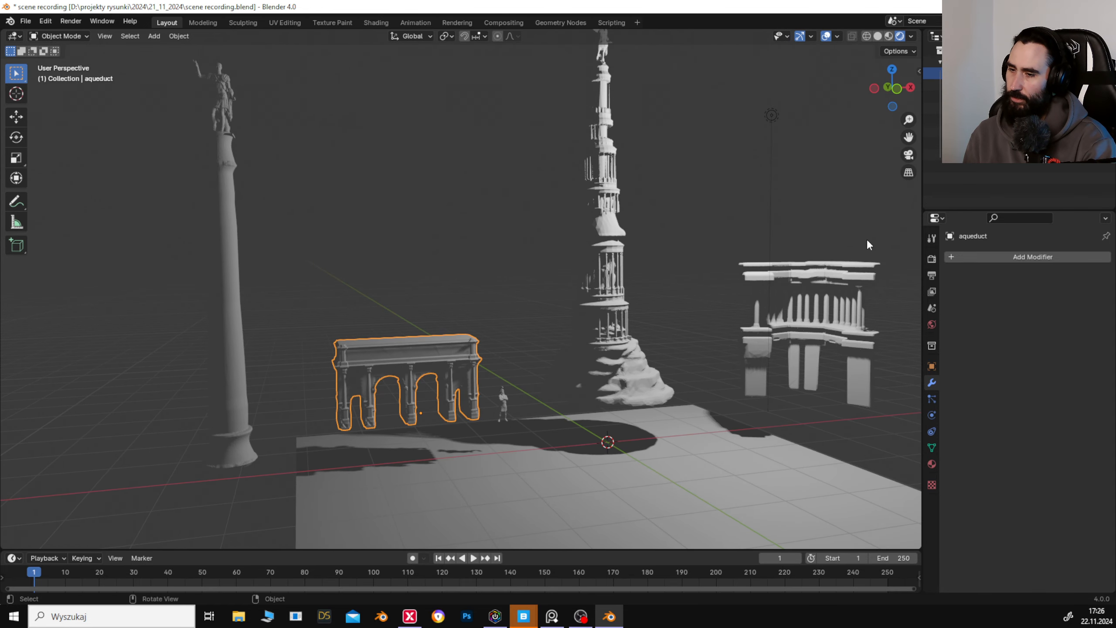
Convert the scene's point light to a Sun light with a strength of 2.
click(772, 115)
click(931, 415)
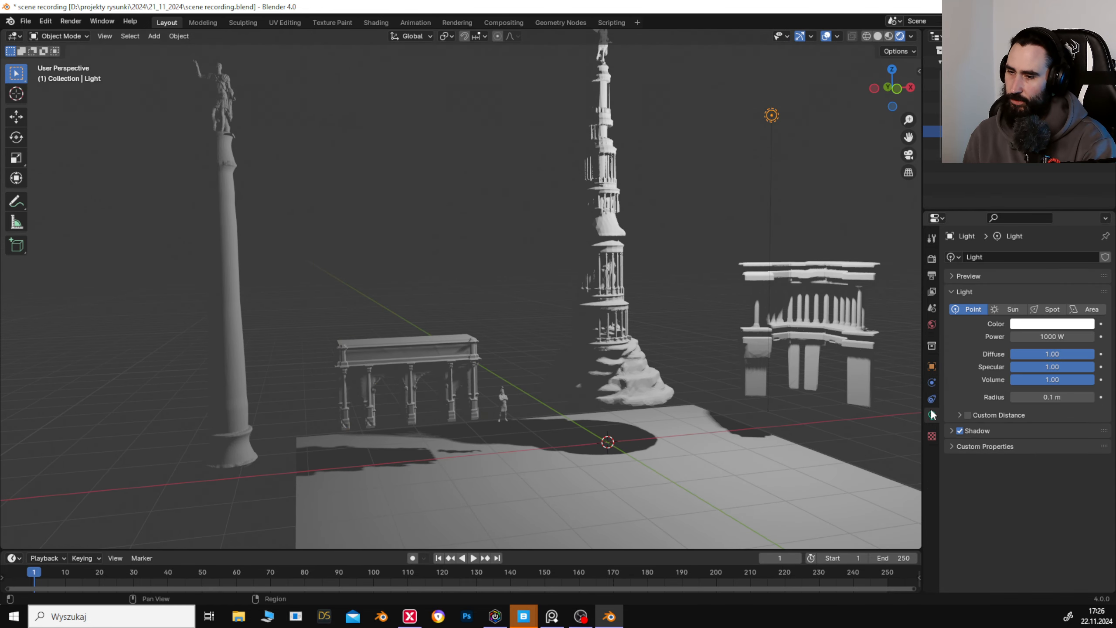
click(1007, 309)
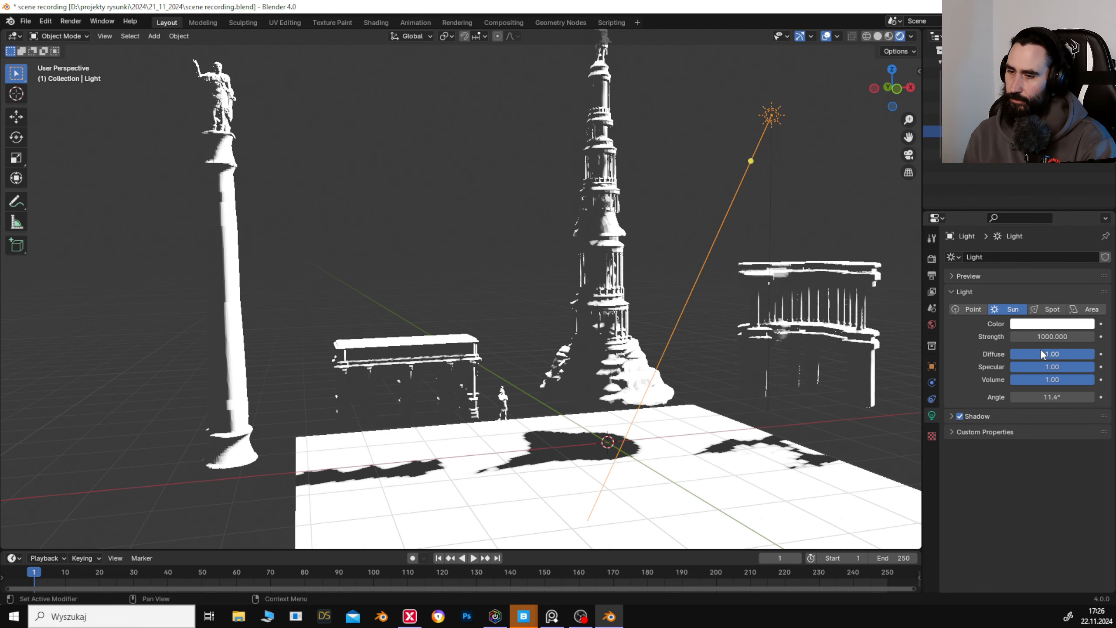
click(1055, 335)
text(2)
key(Return)
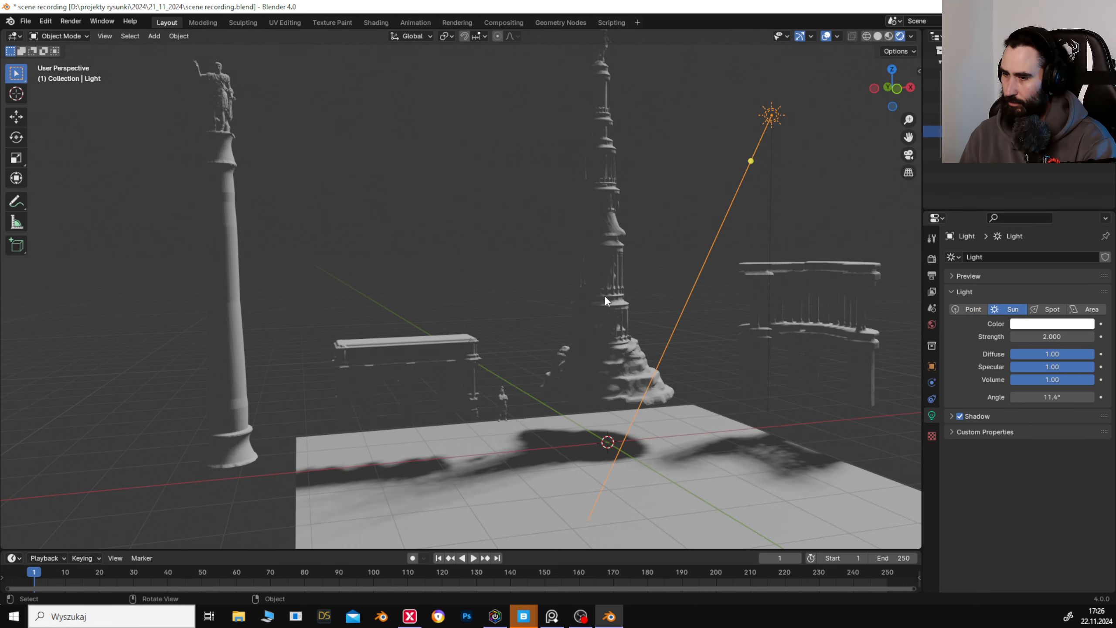
Rotate the sun light freehand so its rays fall at a shallower angle across the models.
key(r)
click(739, 206)
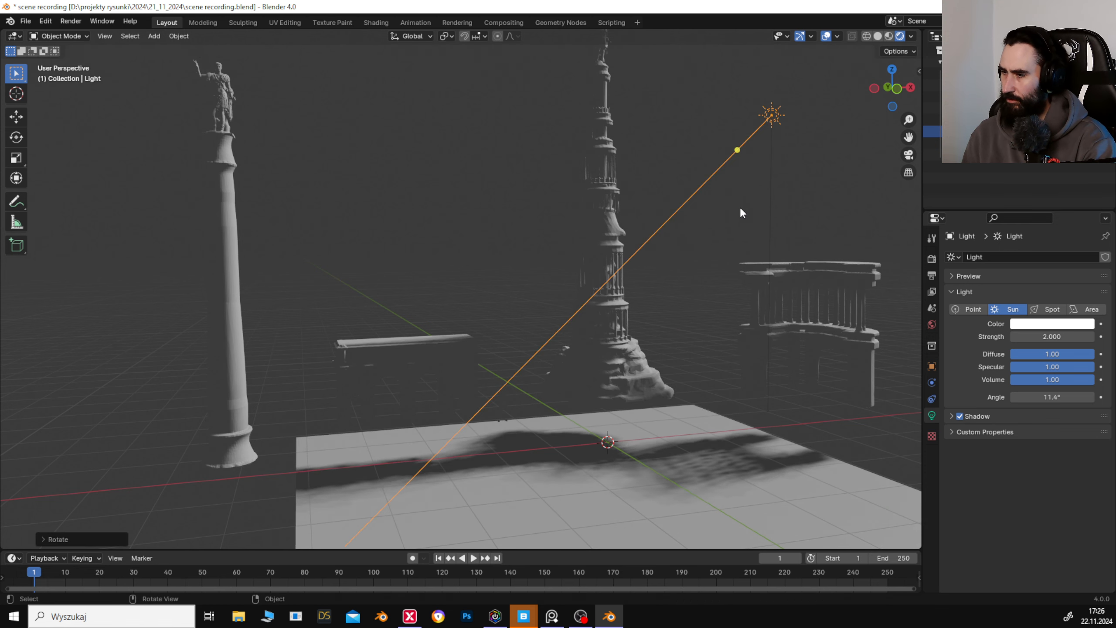
click(742, 216)
Enable Ambient Occlusion and Bloom in the EEVEE render settings.
click(931, 259)
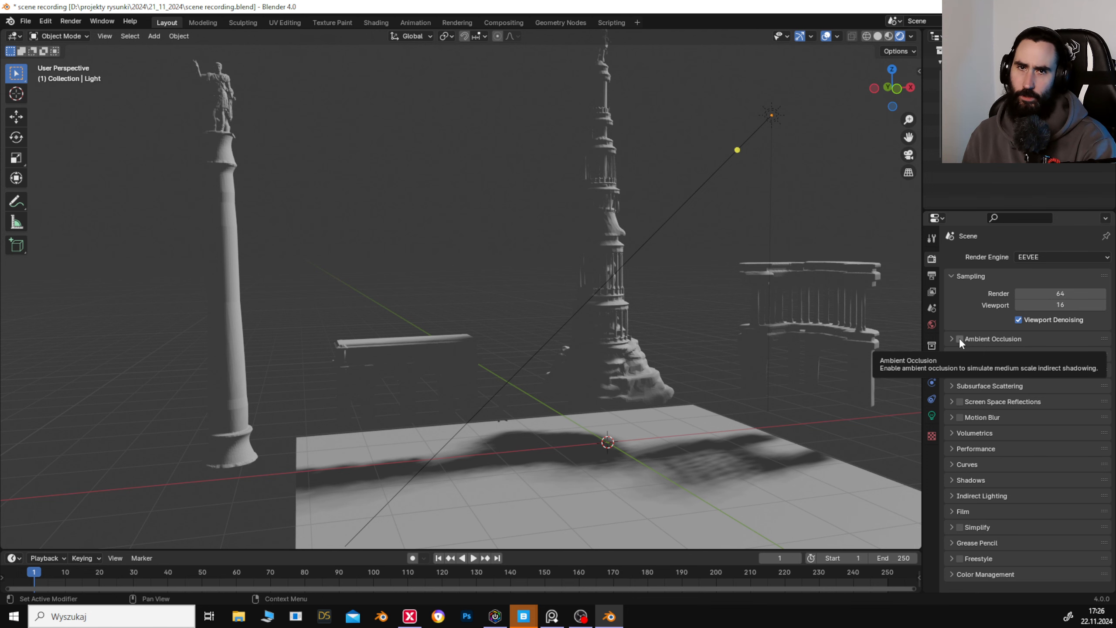
drag(743, 313, 701, 341)
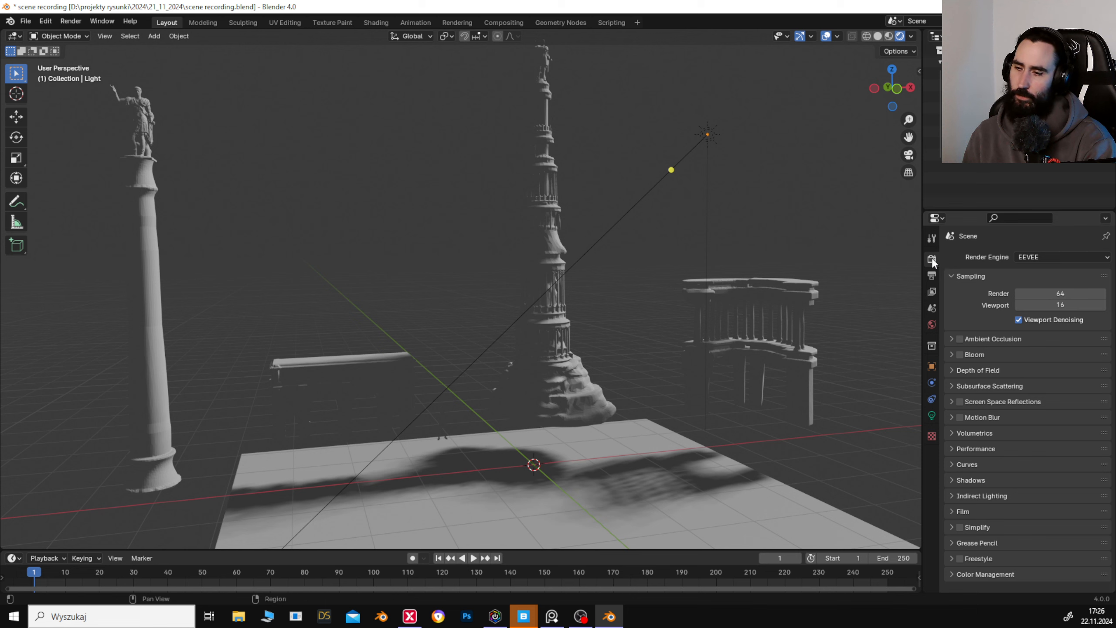
click(959, 339)
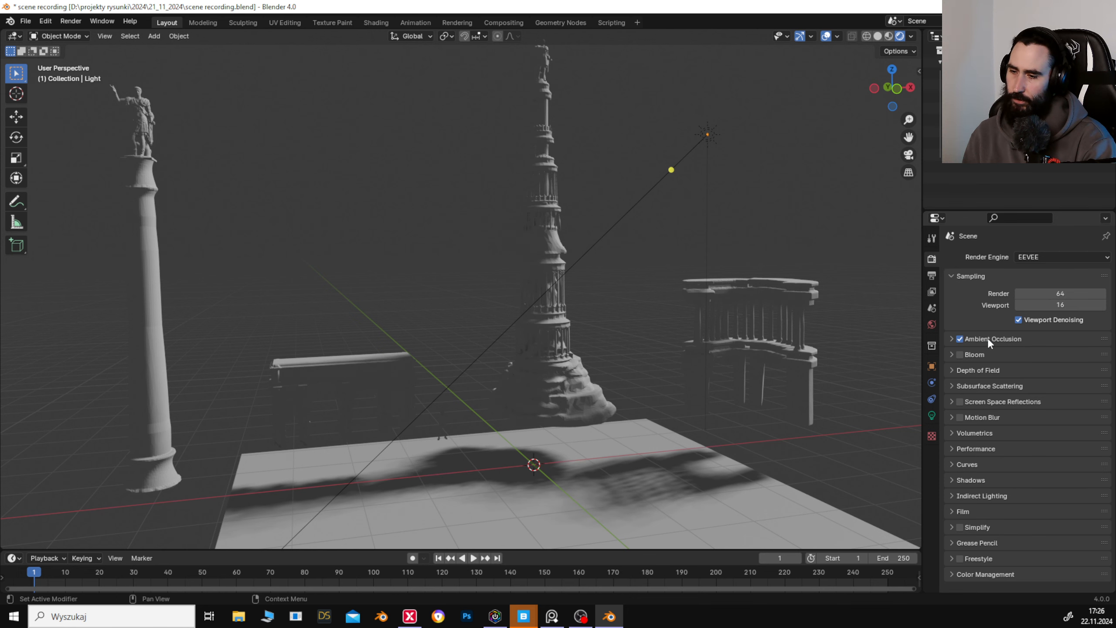
click(959, 354)
click(953, 353)
click(950, 354)
Reselect the sun light and rotate it about the global Z axis, with the scene in Rendered shading.
key(z)
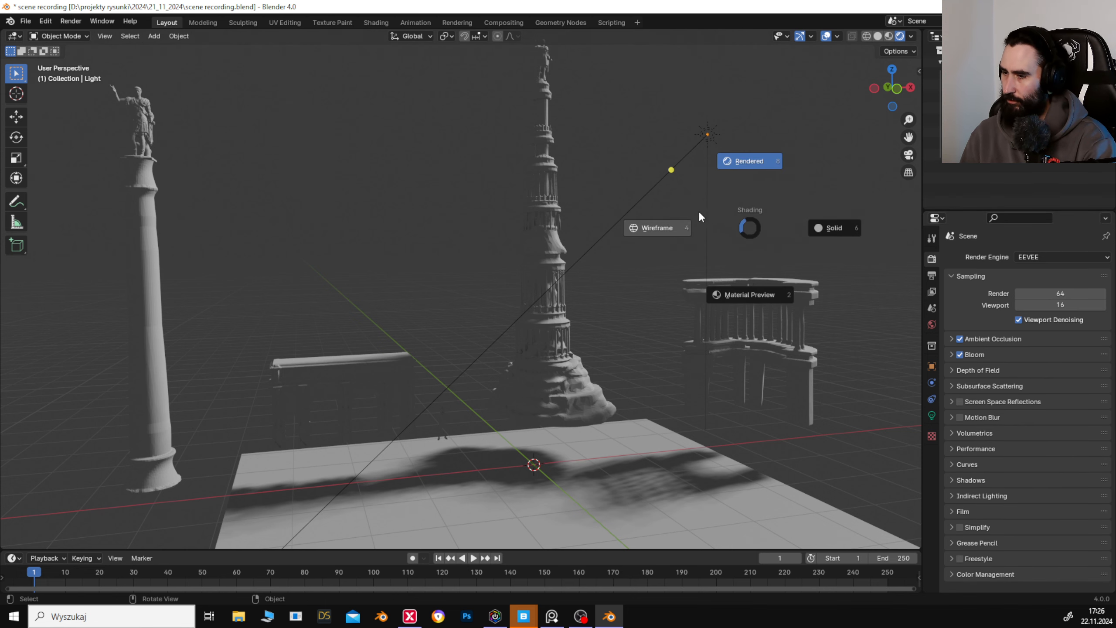
click(585, 190)
click(717, 135)
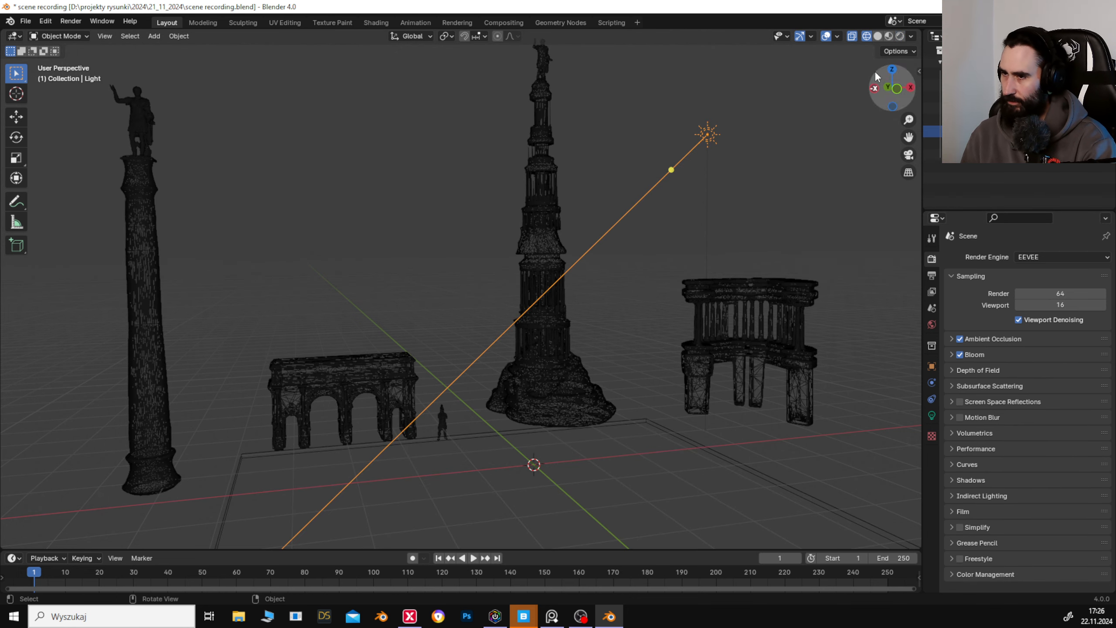
click(899, 37)
key(r)
key(z)
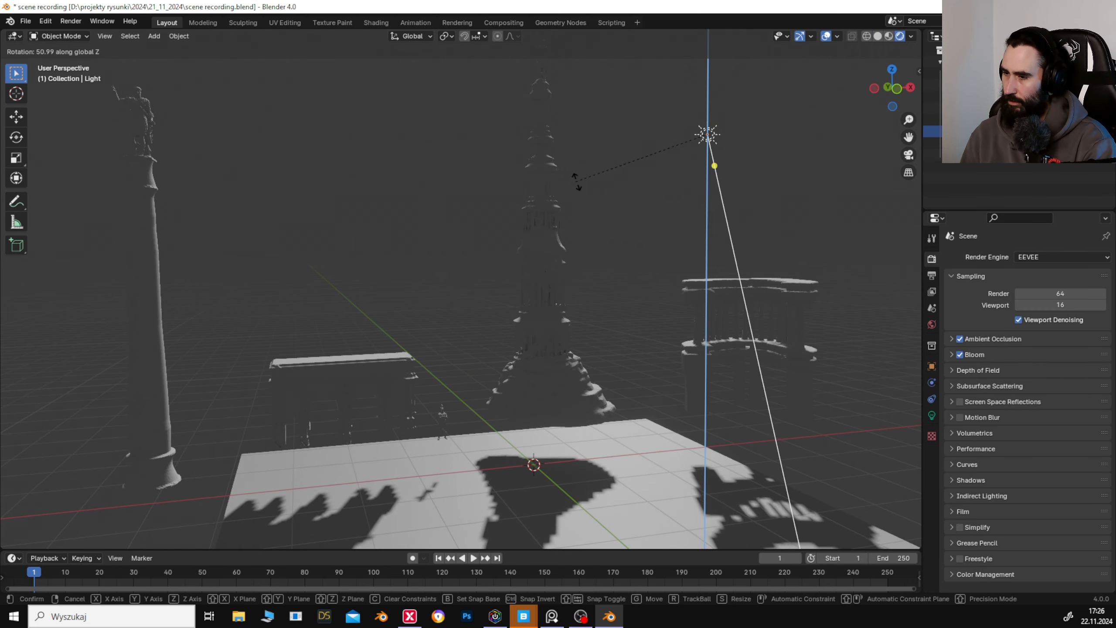
click(440, 212)
Rotate the sun light slightly further and check the lighting on the tower and colonnade from a higher angle.
mouse_move(508, 273)
mouse_down()
mouse_move(500, 254)
mouse_move(498, 265)
mouse_up()
scroll(732, 344, up, 3)
drag(732, 344, 551, 375)
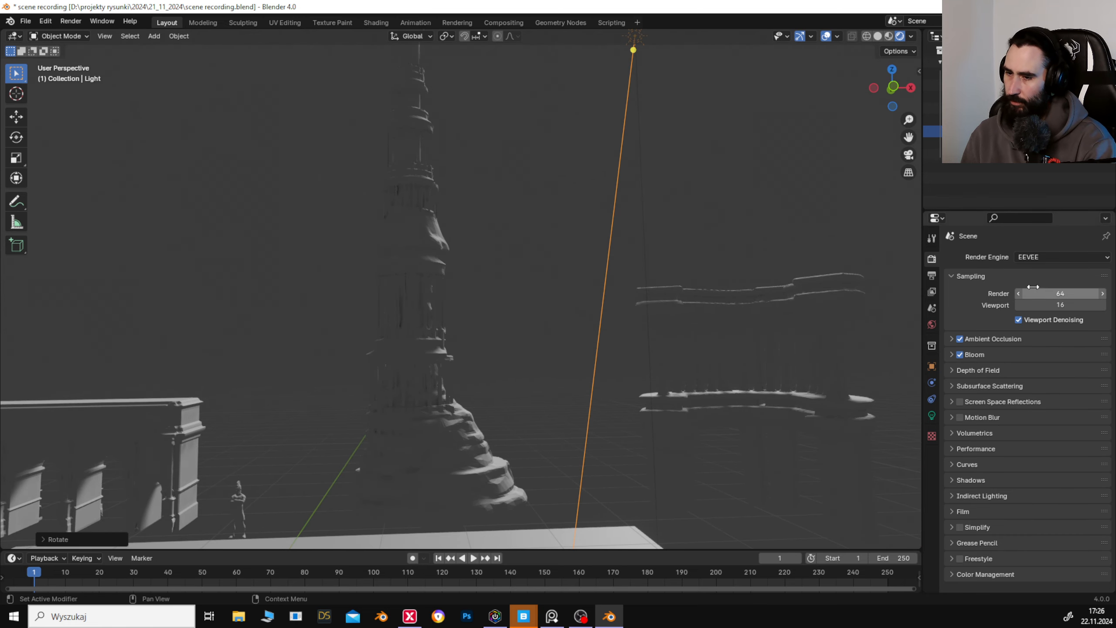
key(r)
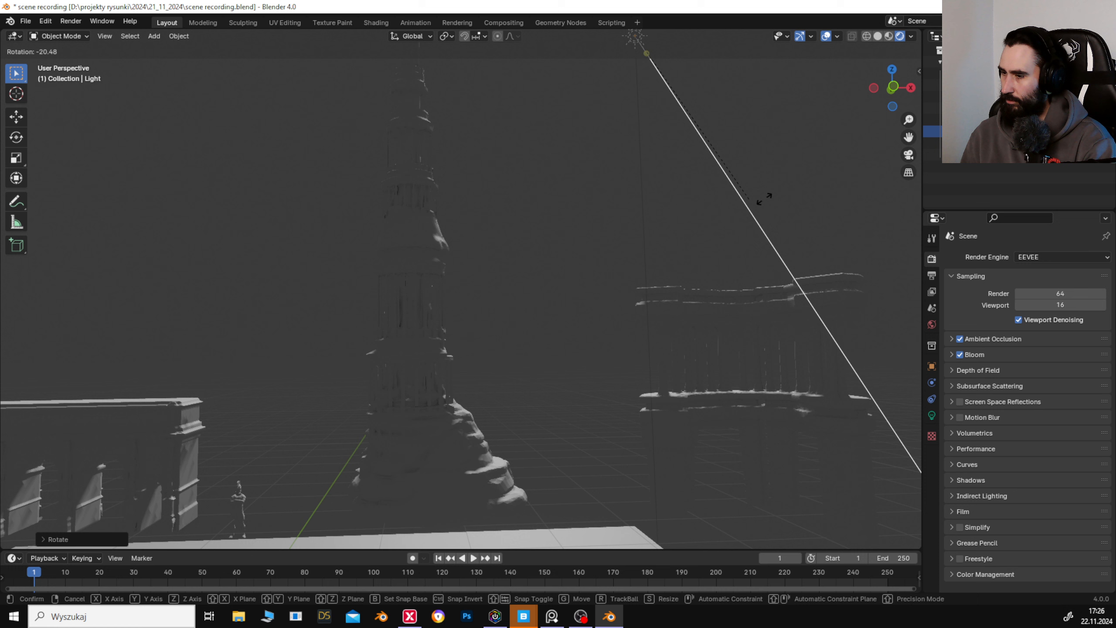
click(756, 246)
click(748, 236)
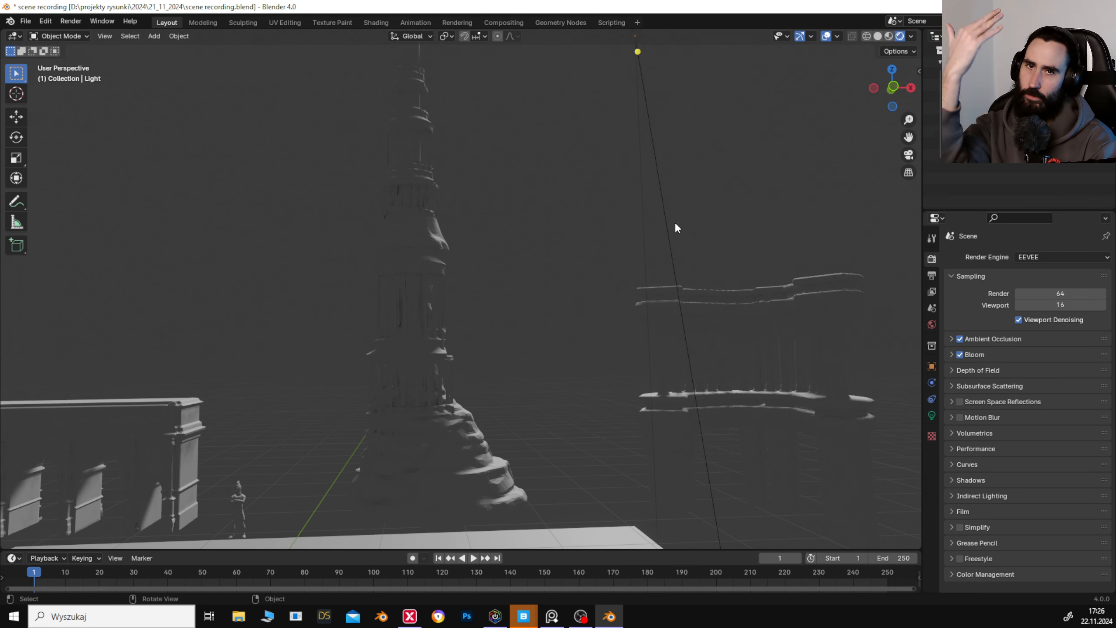
drag(617, 267, 718, 160)
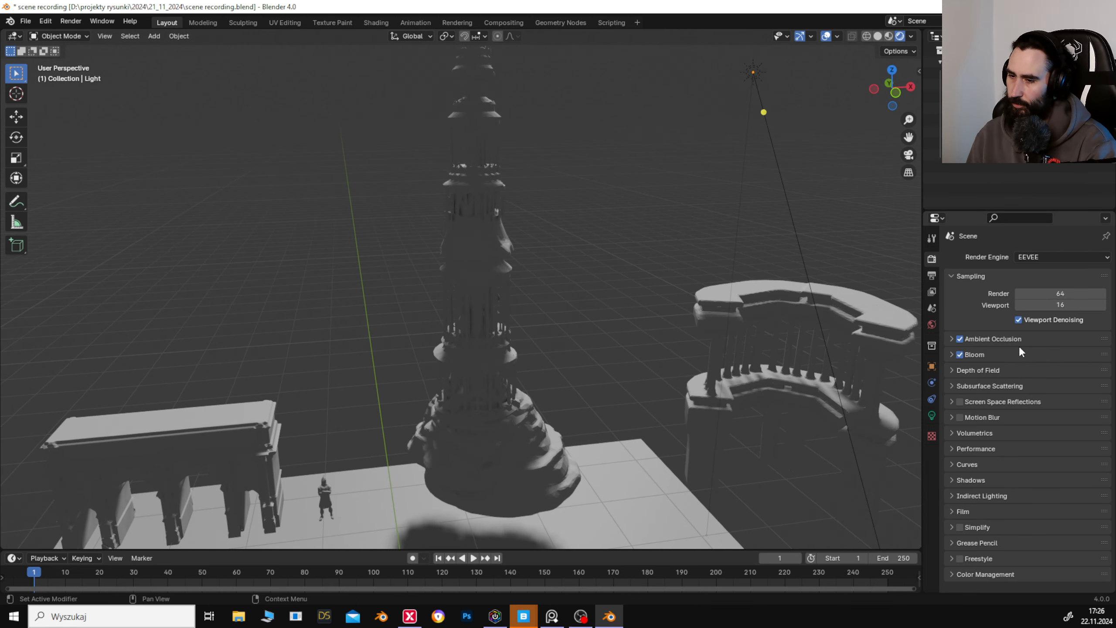
Enable Screen Space Reflections and Volumetric Shadows in the EEVEE render settings.
click(954, 400)
click(960, 402)
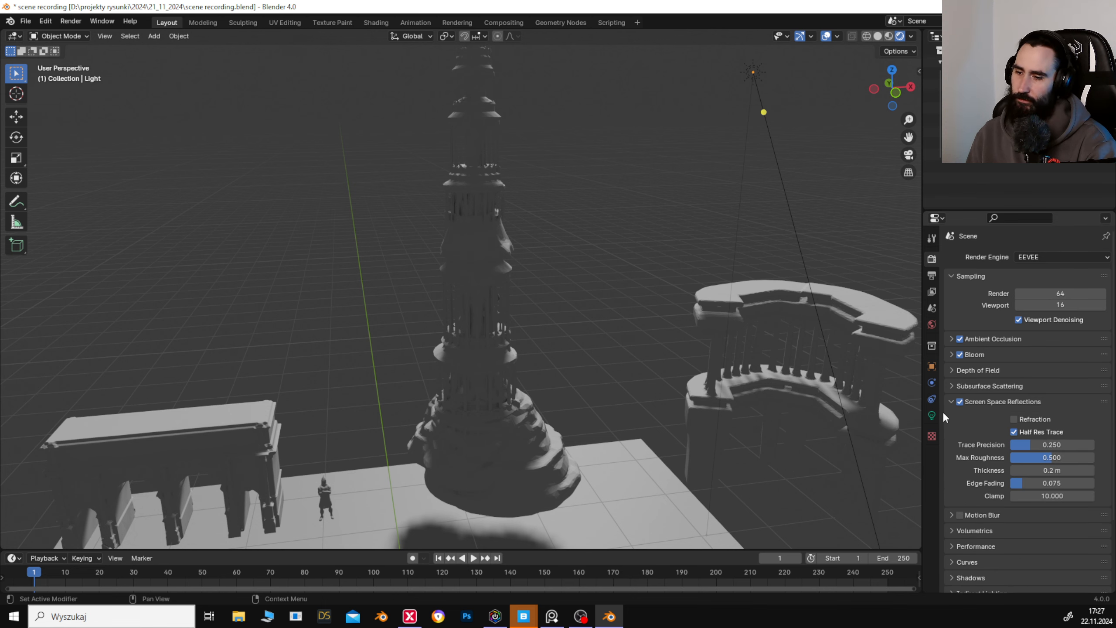
scroll(1010, 466, down, 3)
click(979, 479)
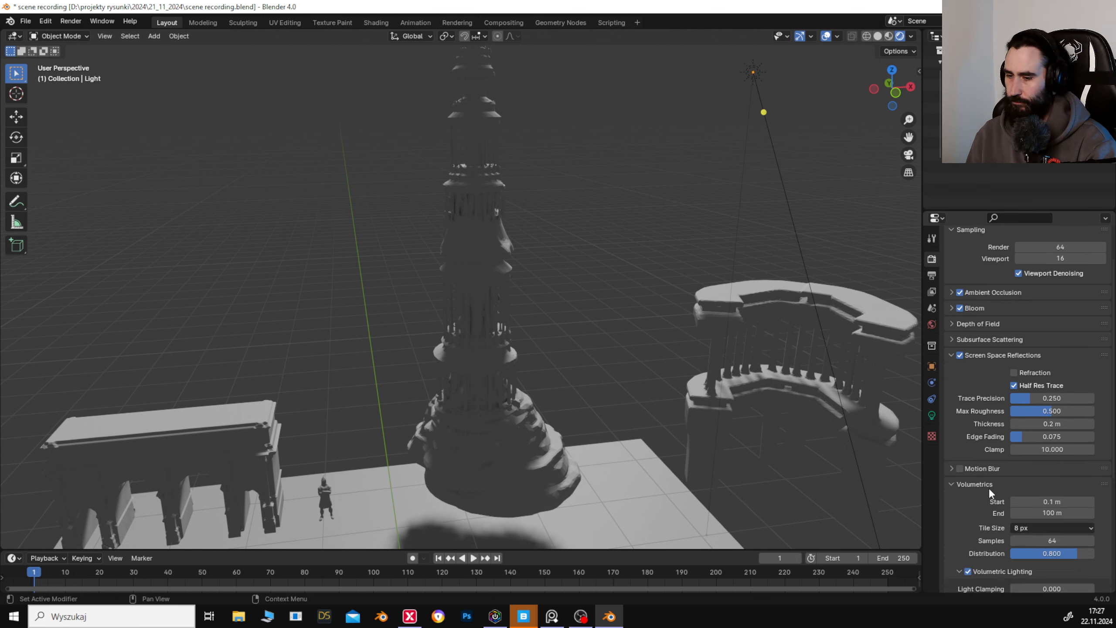
scroll(962, 452, down, 4)
click(952, 412)
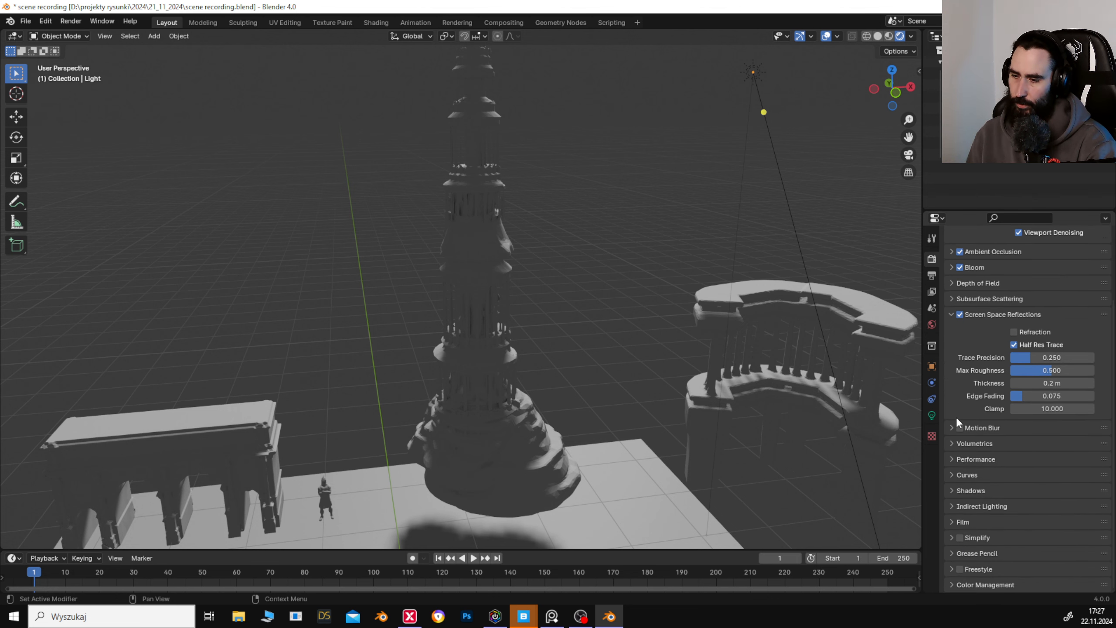
click(954, 445)
scroll(1019, 455, down, 4)
click(967, 496)
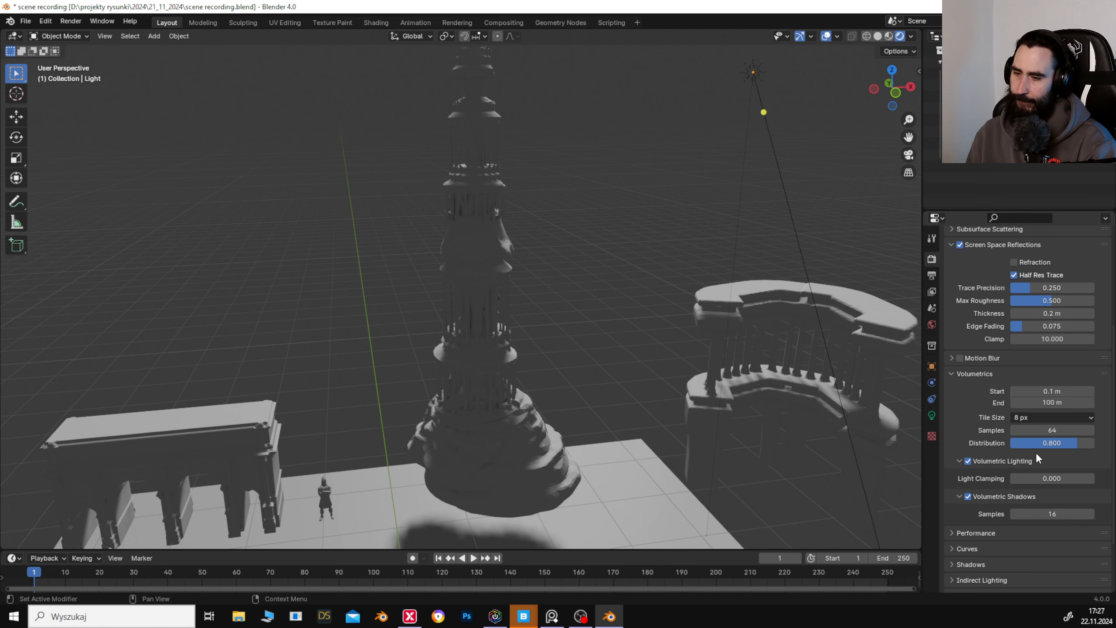
Enable High Bit Depth in the EEVEE shadow settings.
scroll(1031, 508, down, 4)
click(1009, 488)
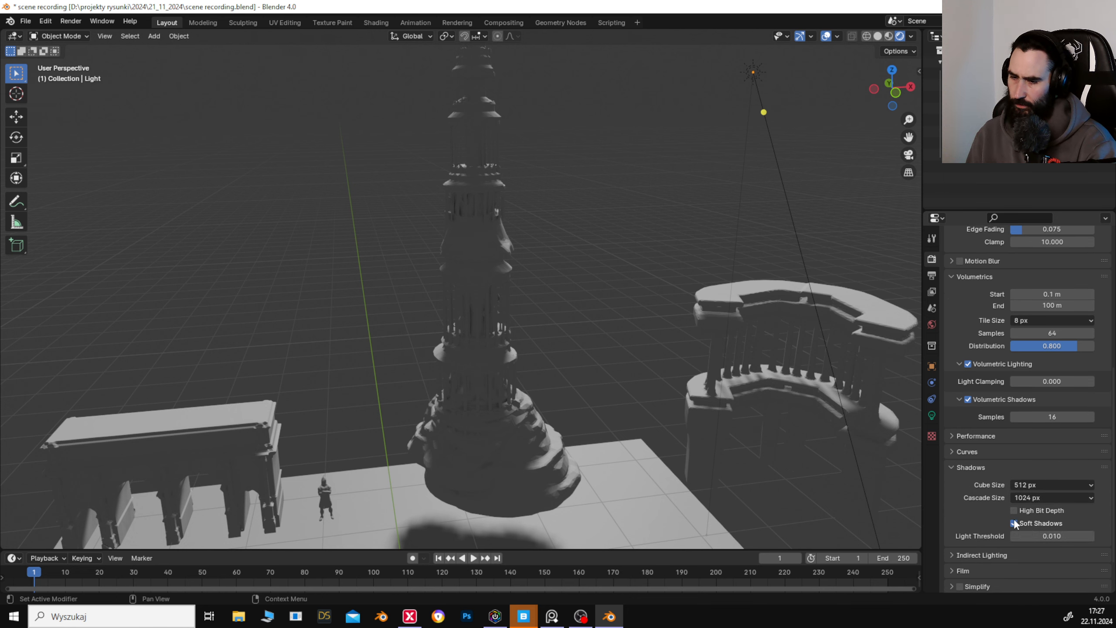
click(1013, 512)
click(1014, 509)
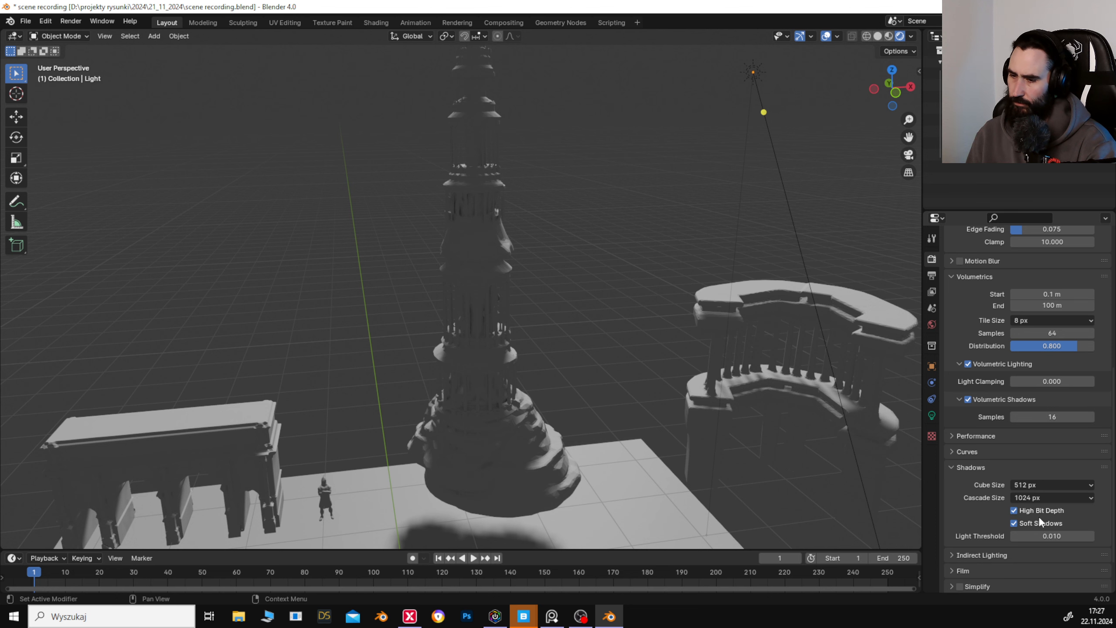
Enable the Transparent film background and check the models against it from another angle.
scroll(1038, 517, down, 3)
click(986, 508)
scroll(1038, 520, down, 12)
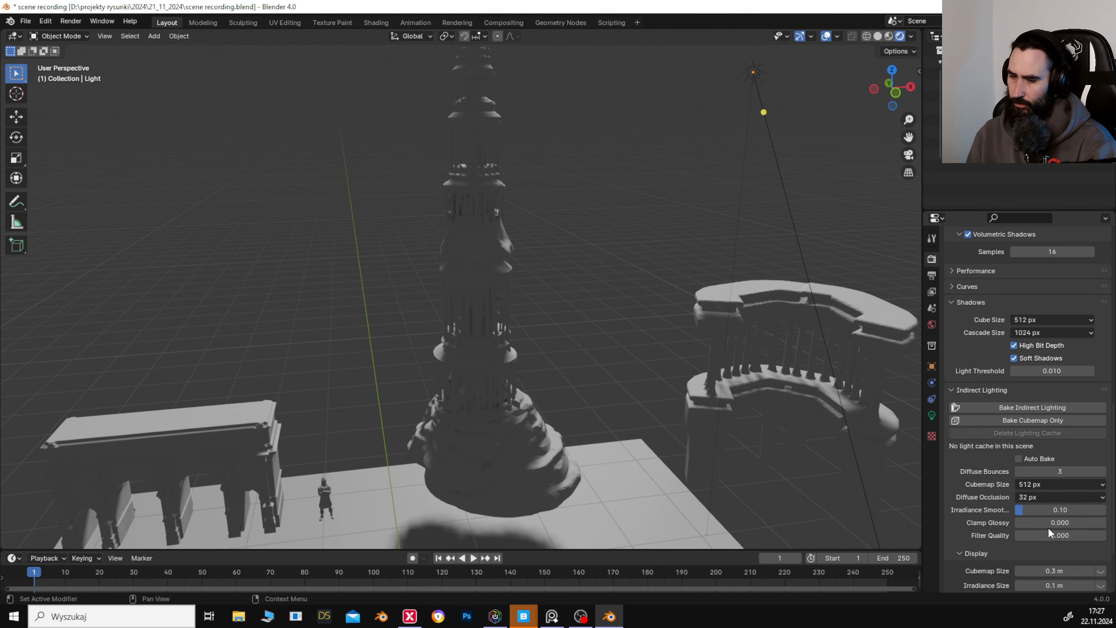
click(960, 525)
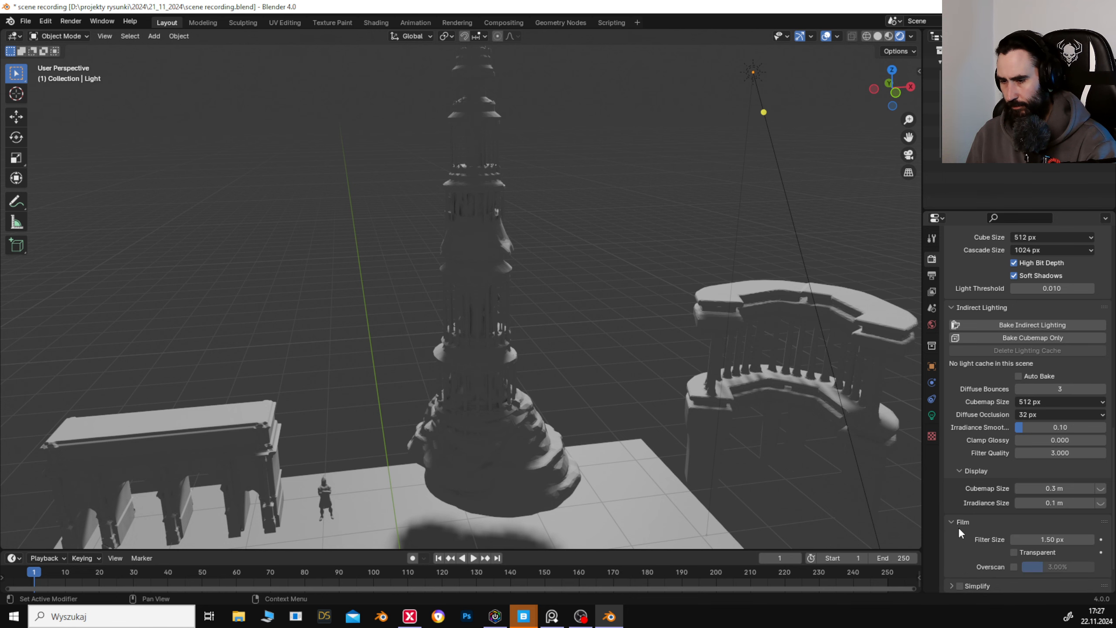
click(1012, 552)
click(1013, 553)
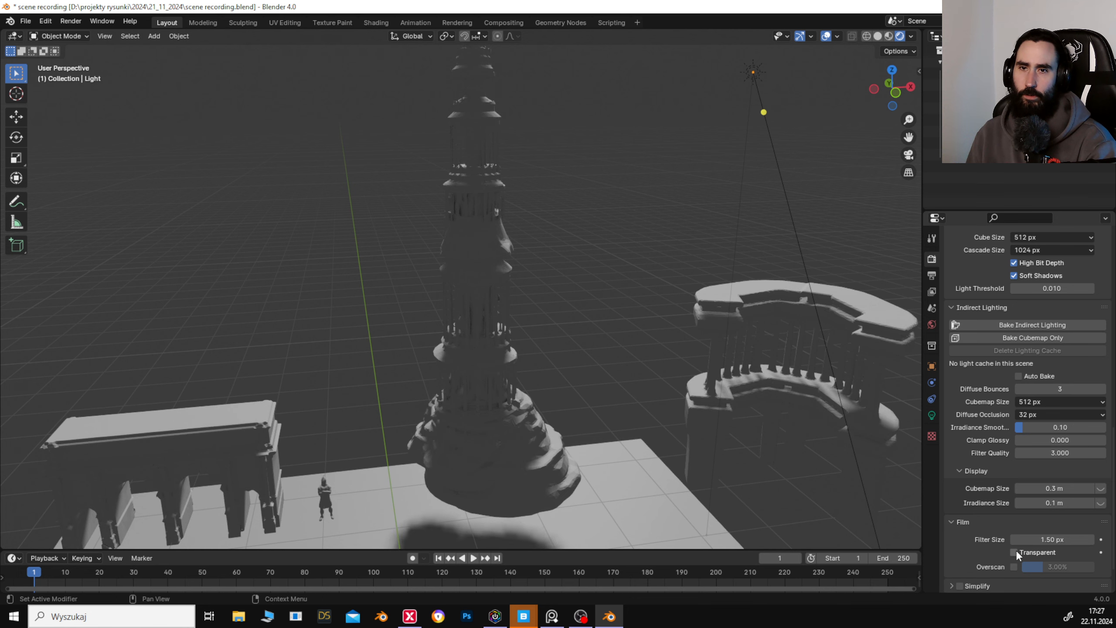
click(1019, 550)
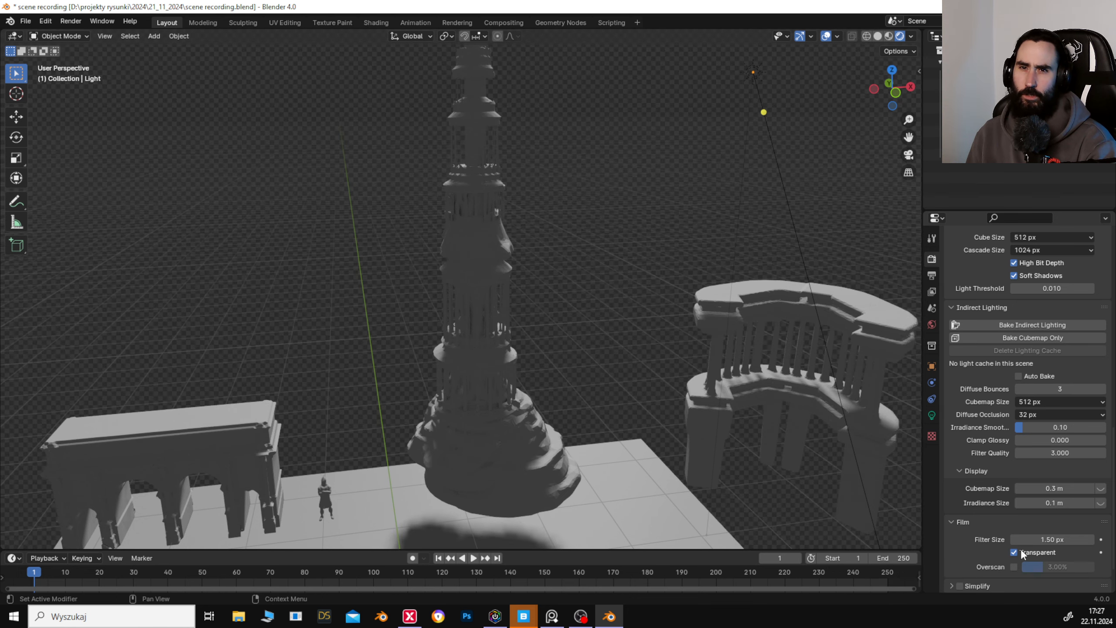
drag(689, 388, 627, 369)
drag(673, 326, 789, 381)
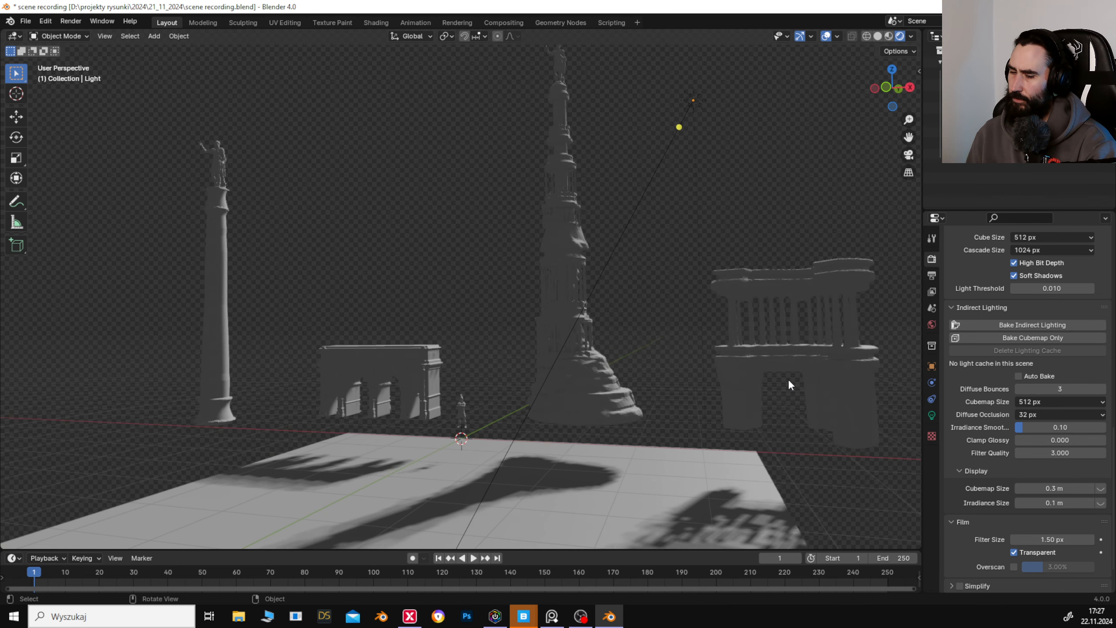
click(1014, 552)
click(1013, 552)
Replace the timeline with a Shader Editor and enlarge it to about half the window height.
click(13, 558)
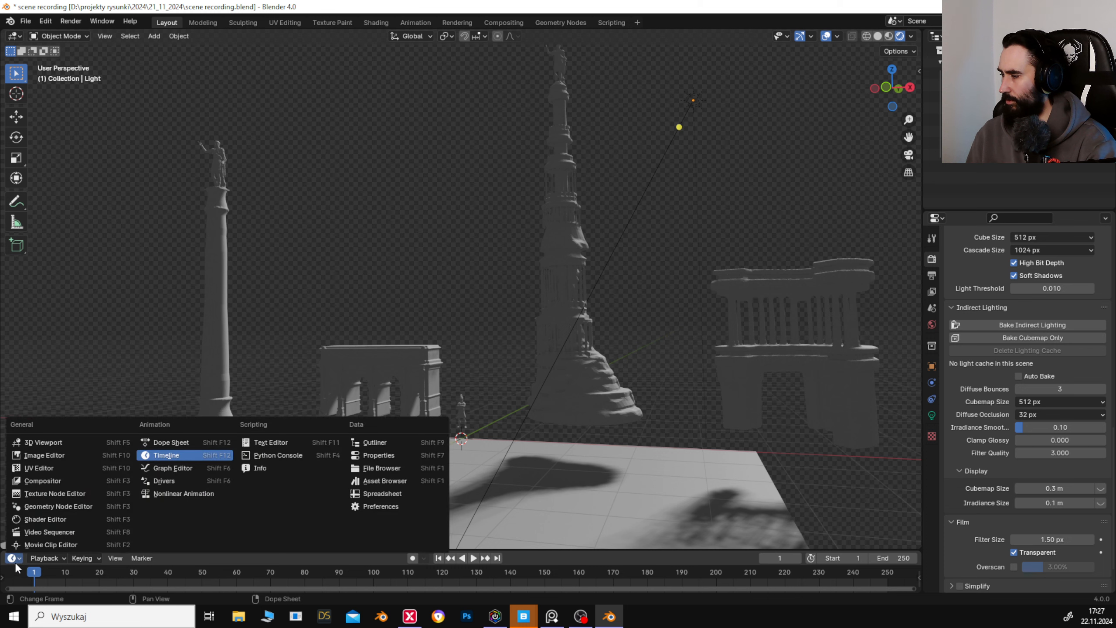
click(18, 560)
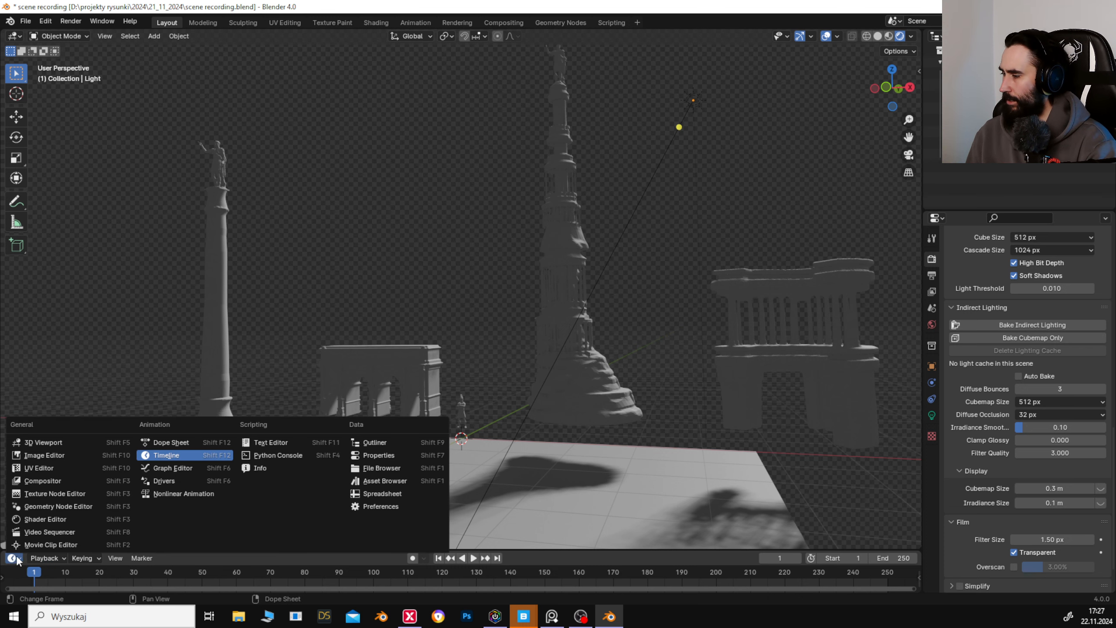
click(49, 518)
drag(439, 551, 451, 285)
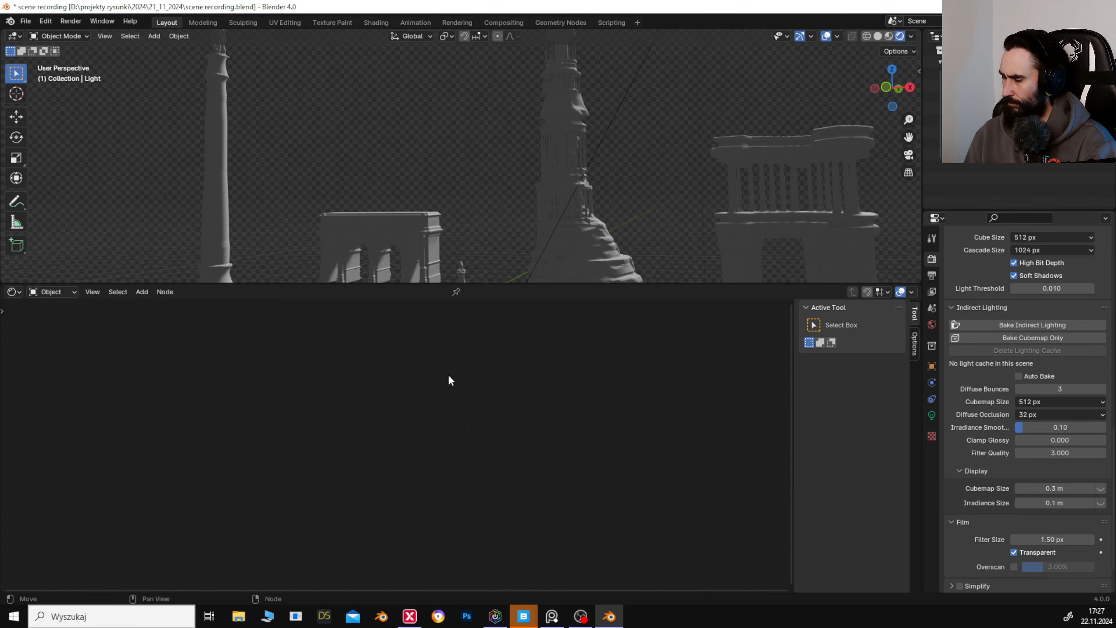
key(shift+a)
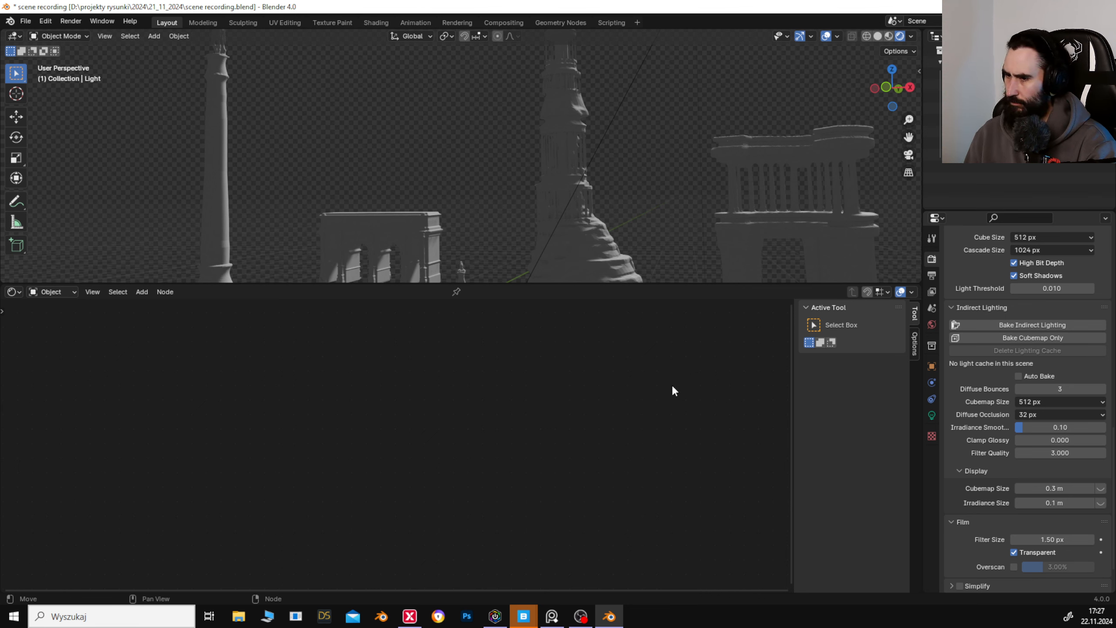
click(14, 292)
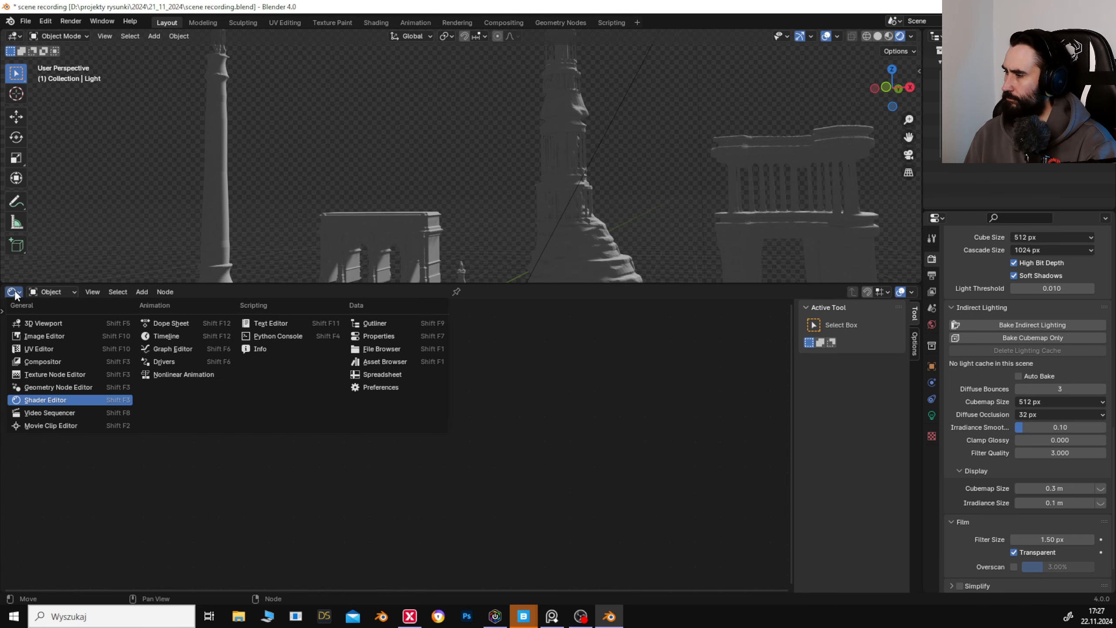
click(68, 401)
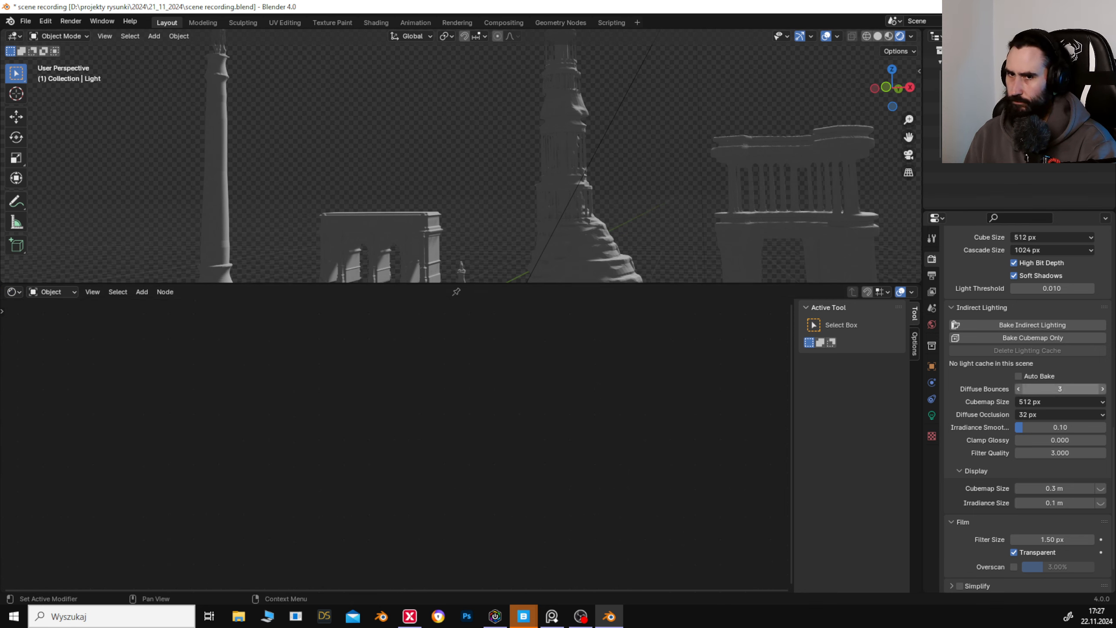
Select the aqueduct to show its material nodes, and switch the Shader Editor to the World shader.
click(967, 73)
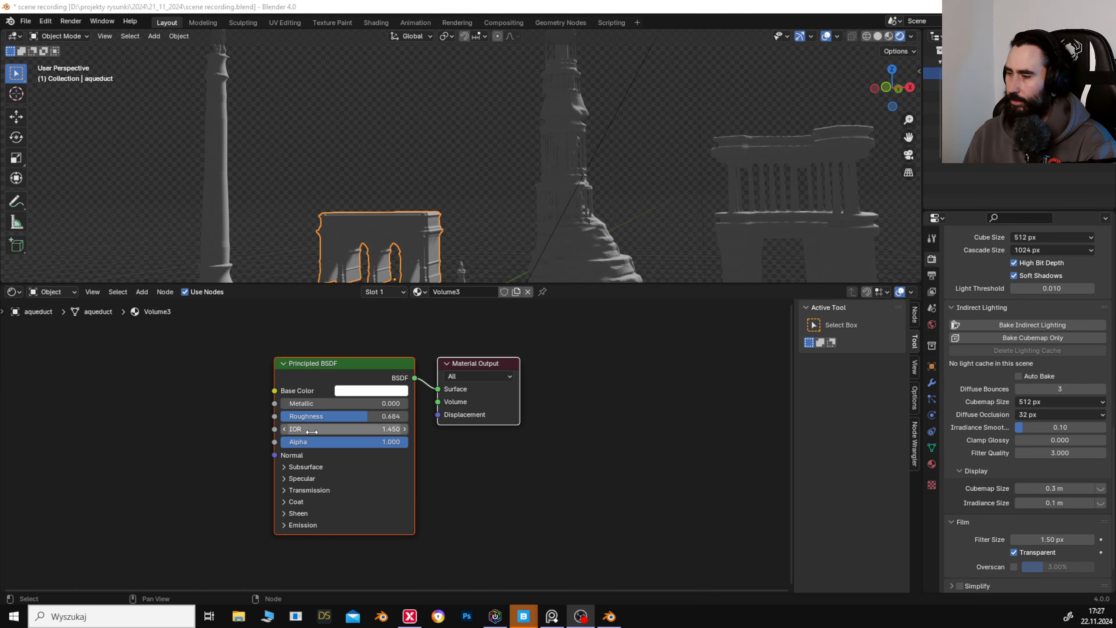
key(Home)
click(71, 293)
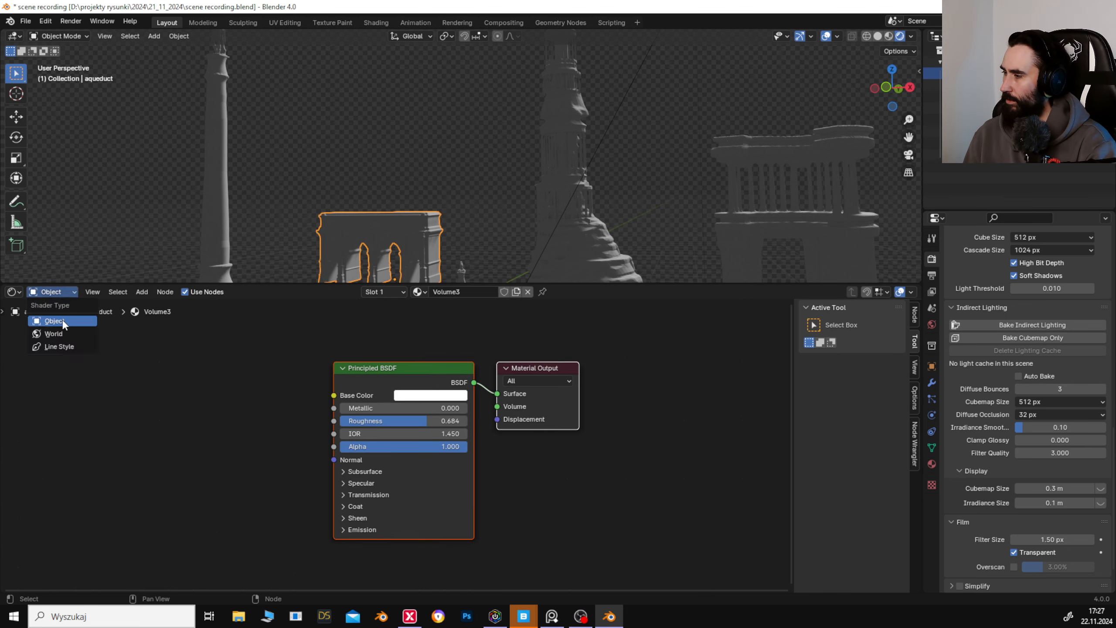
click(74, 333)
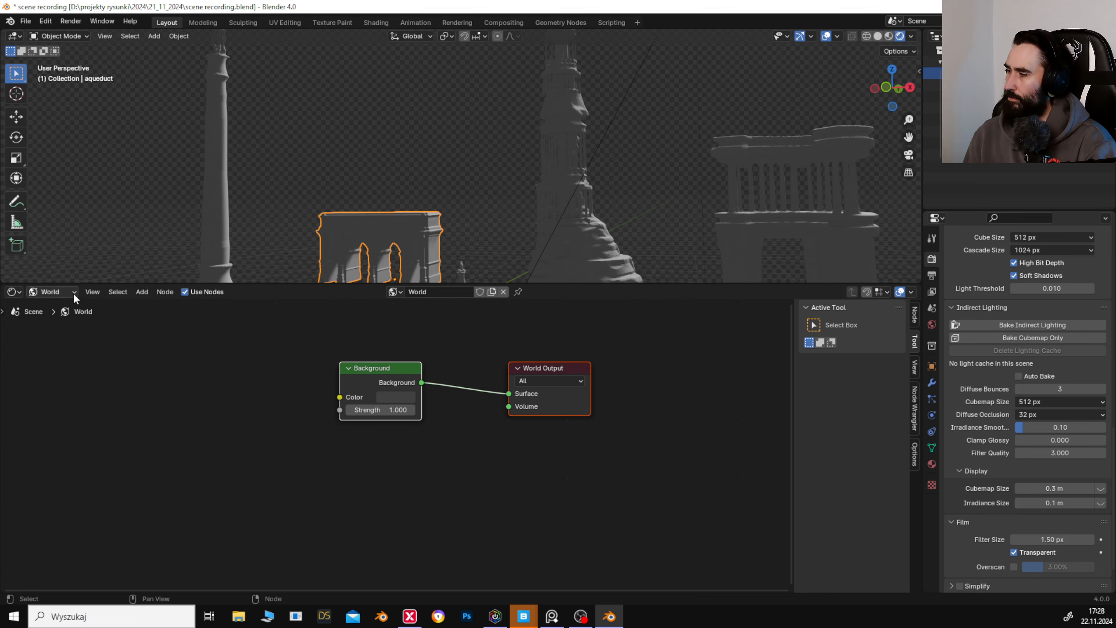
click(60, 294)
click(14, 293)
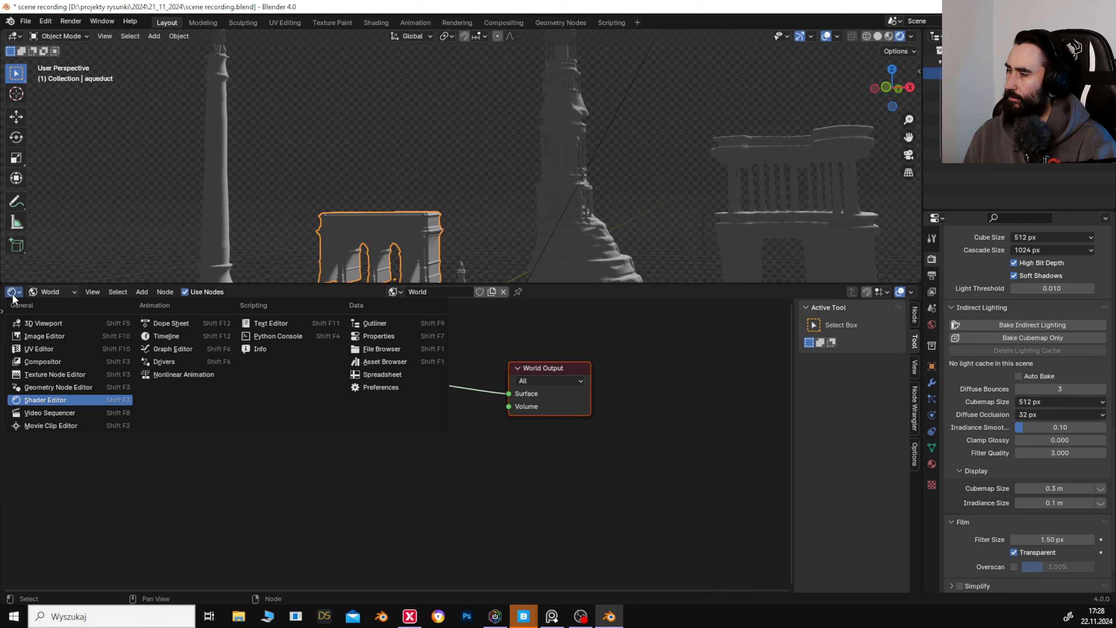
click(55, 400)
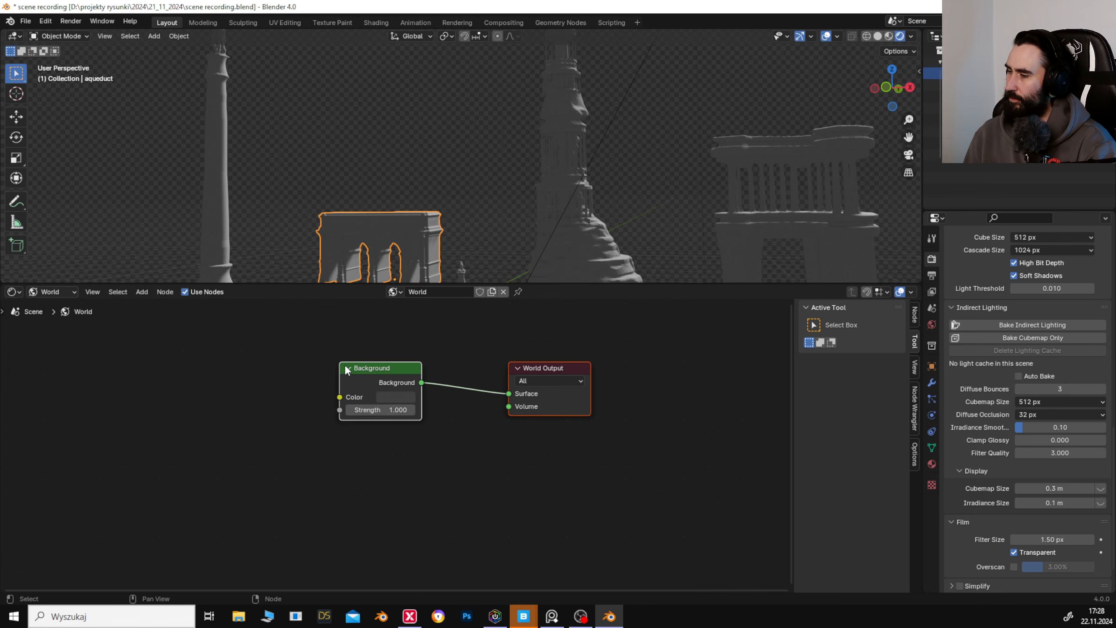
Move the Background node slightly away from World Output and darken its color to a value of 0.008.
mouse_move(346, 371)
mouse_down()
mouse_move(291, 372)
mouse_move(338, 374)
mouse_up()
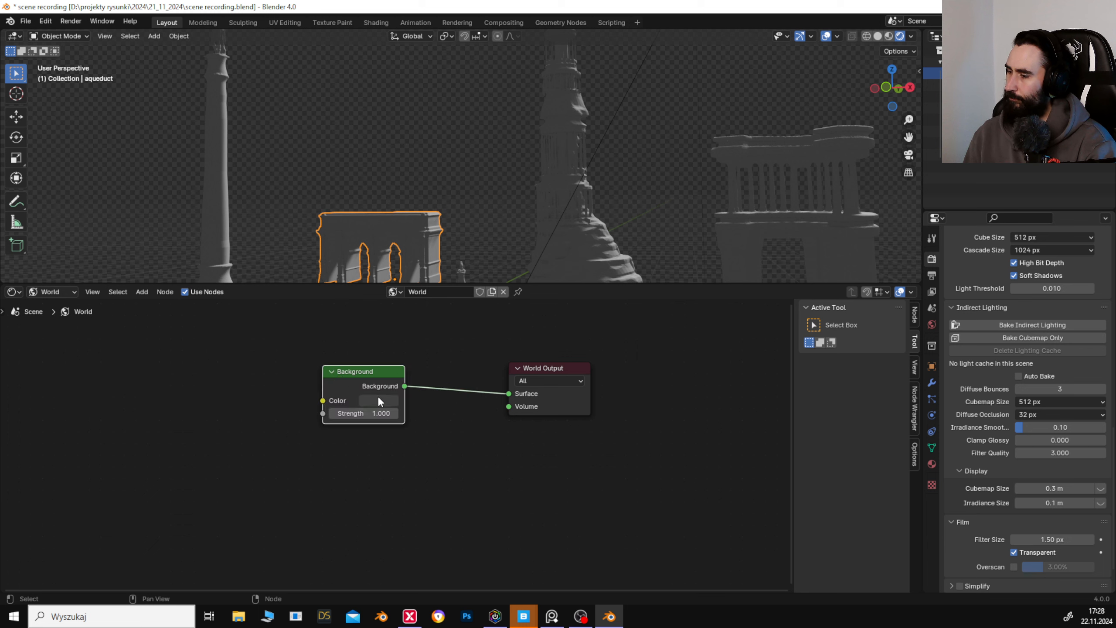
click(63, 291)
click(82, 292)
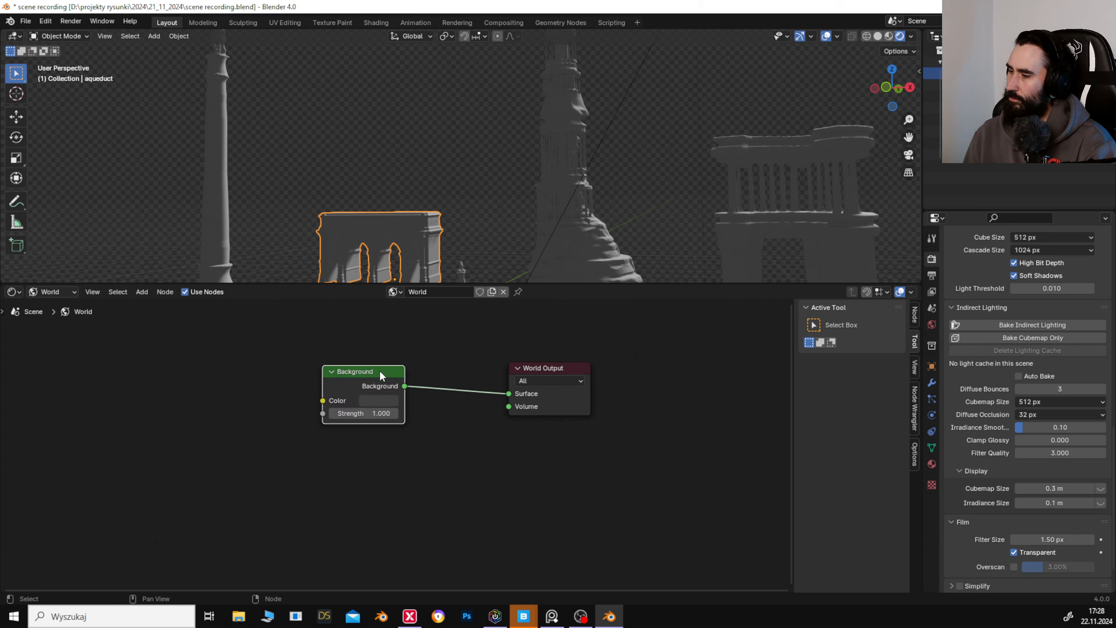
click(379, 401)
mouse_move(478, 294)
mouse_down()
mouse_move(476, 268)
mouse_move(477, 305)
mouse_up()
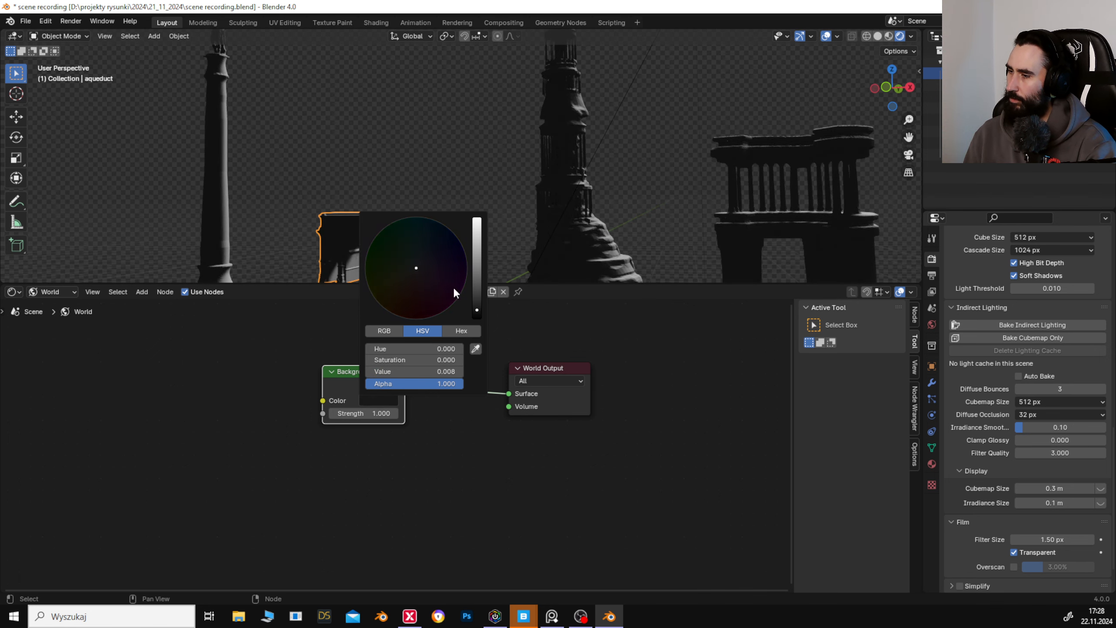
Disable the Transparent film background and tint the World background color dark blue.
click(1013, 552)
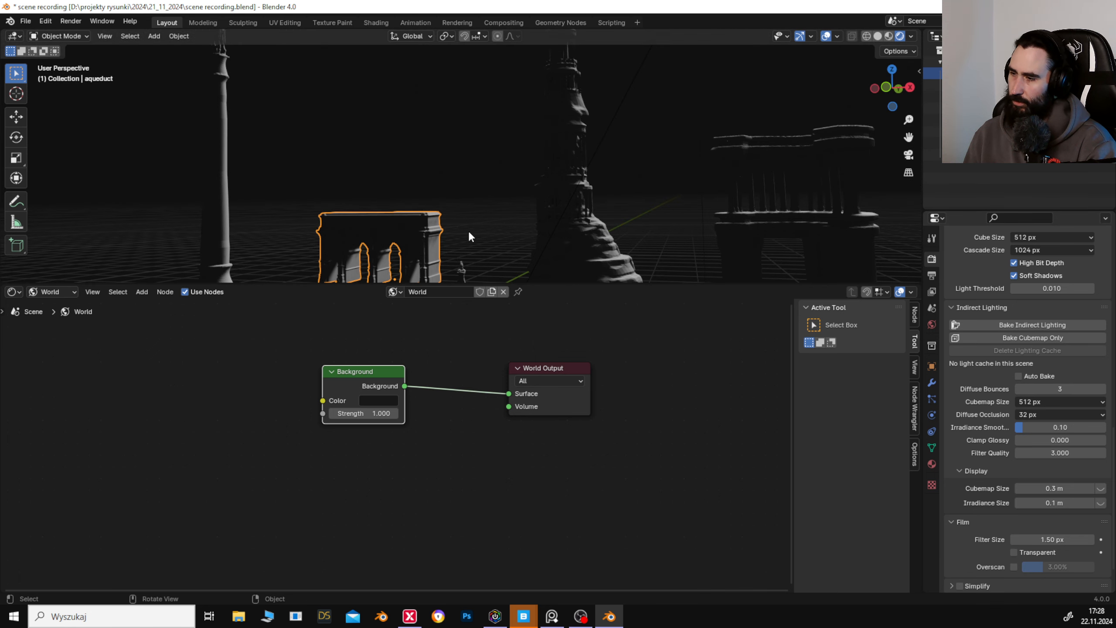
click(378, 401)
drag(477, 290, 477, 293)
mouse_move(422, 269)
mouse_down()
mouse_move(433, 248)
mouse_move(430, 256)
mouse_up()
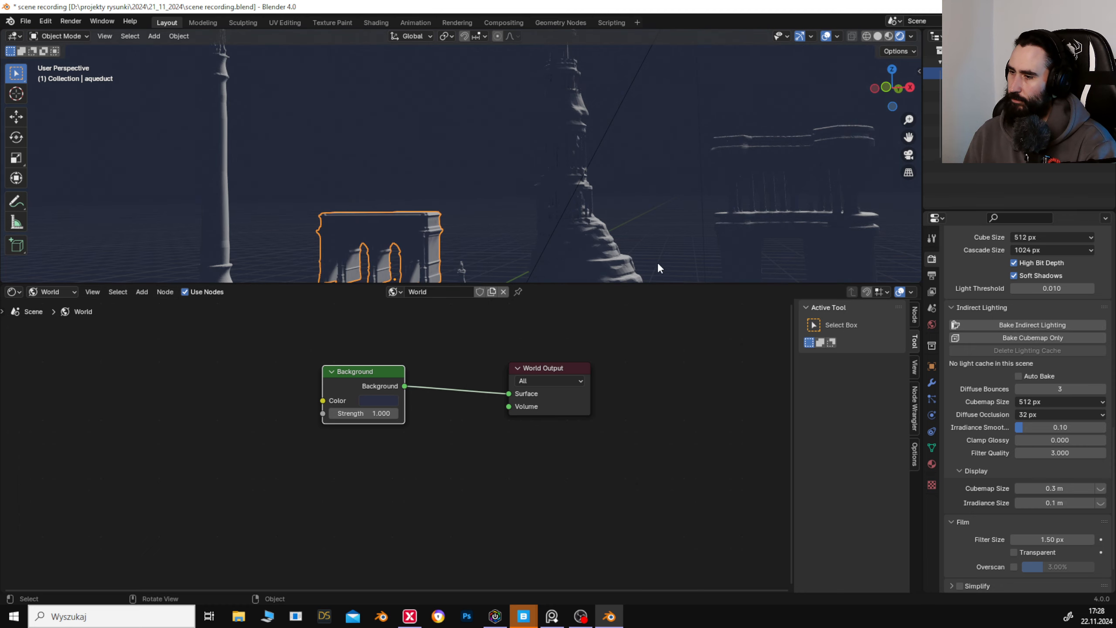
Enlarge the 3D viewport over the Shader Editor and rotate the sun light around the Z axis to light the models from the side.
drag(678, 284, 681, 559)
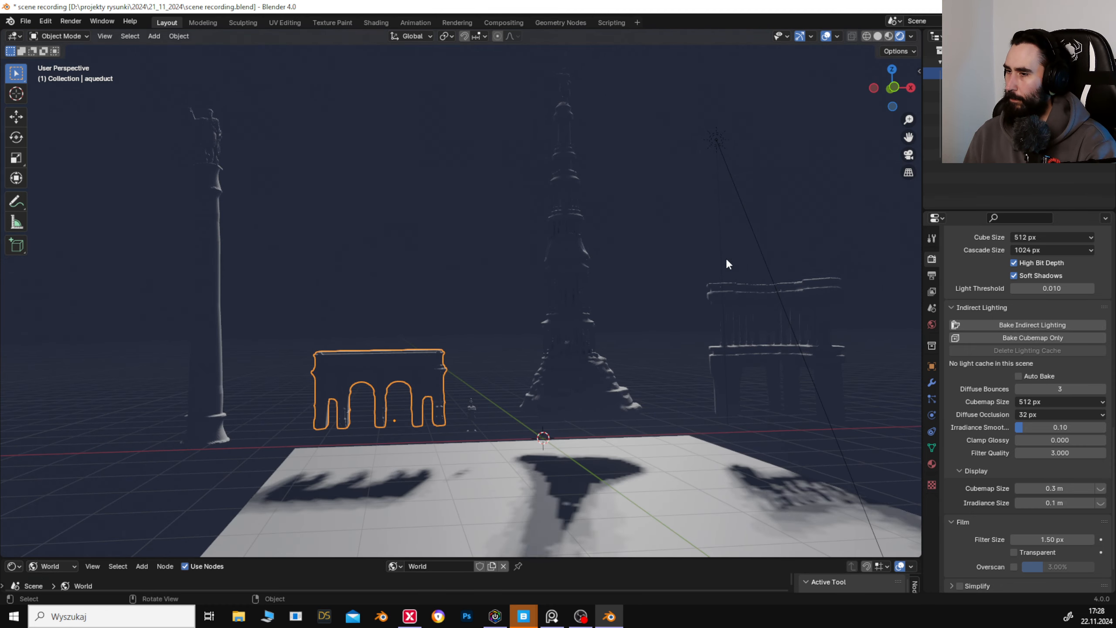
click(715, 141)
key(r)
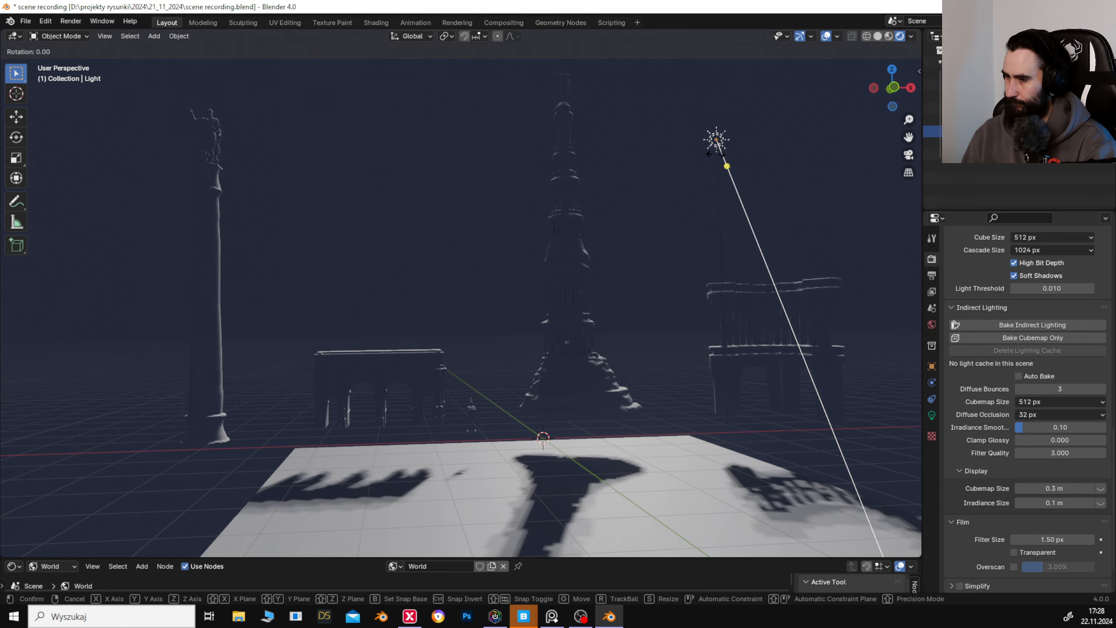
key(z)
click(614, 153)
drag(614, 153, 537, 211)
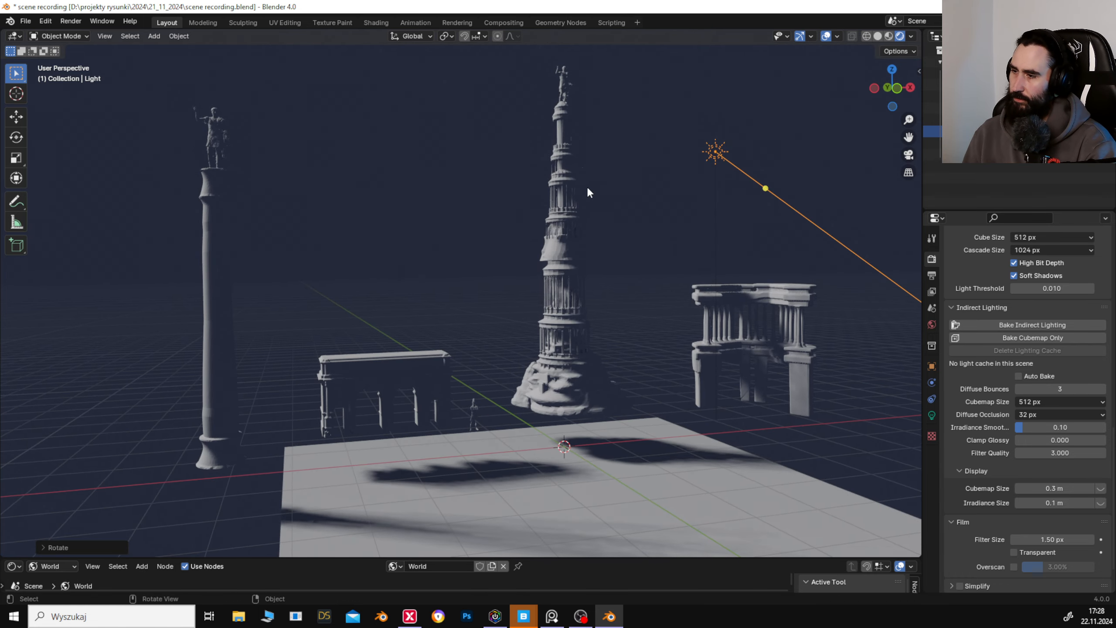
drag(592, 245, 614, 263)
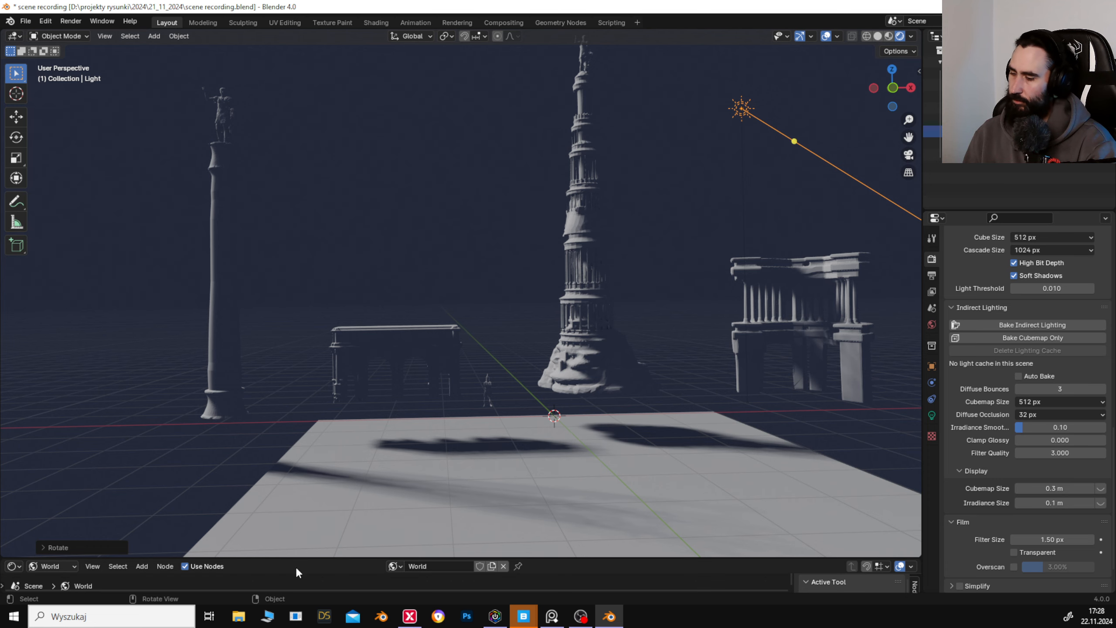
Switch to the reference image board and examine the golden sunset photos of the Venice skyline.
click(552, 615)
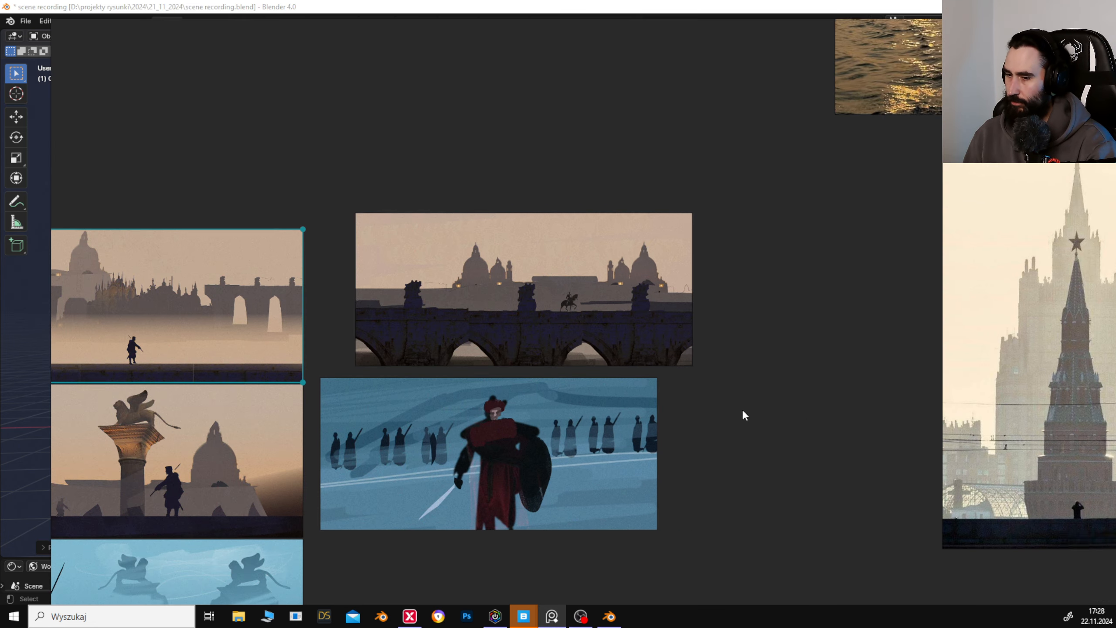
drag(742, 411, 203, 625)
drag(568, 352, 443, 488)
scroll(547, 396, down, 3)
scroll(726, 428, up, 3)
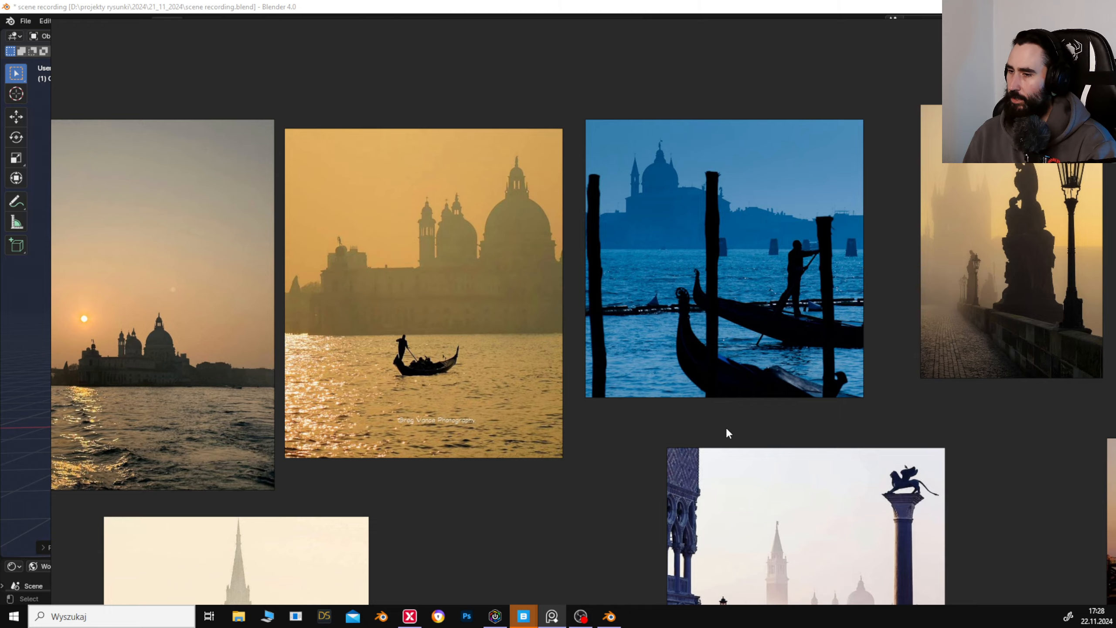
drag(726, 425, 851, 422)
click(271, 406)
click(664, 340)
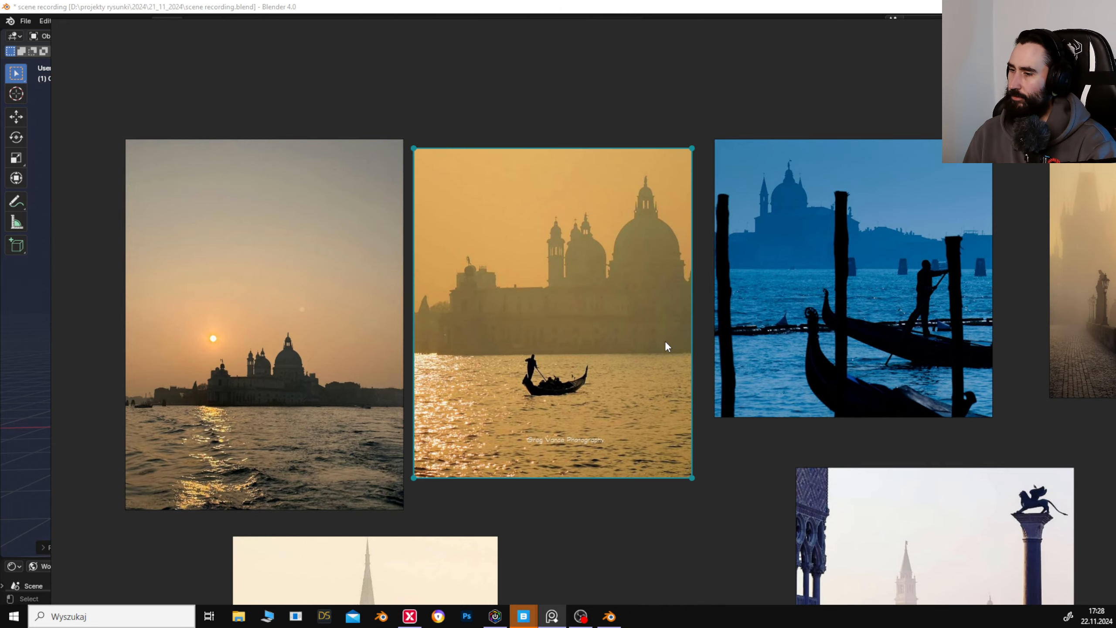
Compare the blue gondola photo with the sunset references, and return to Blender.
drag(913, 329, 493, 381)
click(494, 382)
drag(190, 335, 426, 269)
scroll(425, 269, up, 1)
scroll(391, 309, down, 5)
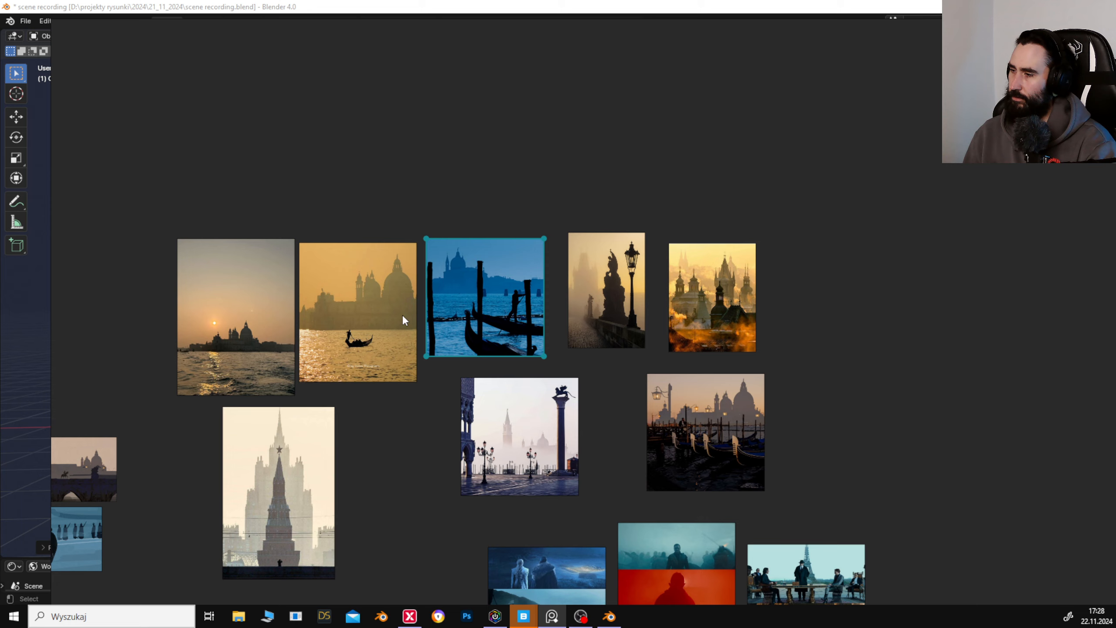
scroll(303, 348, up, 4)
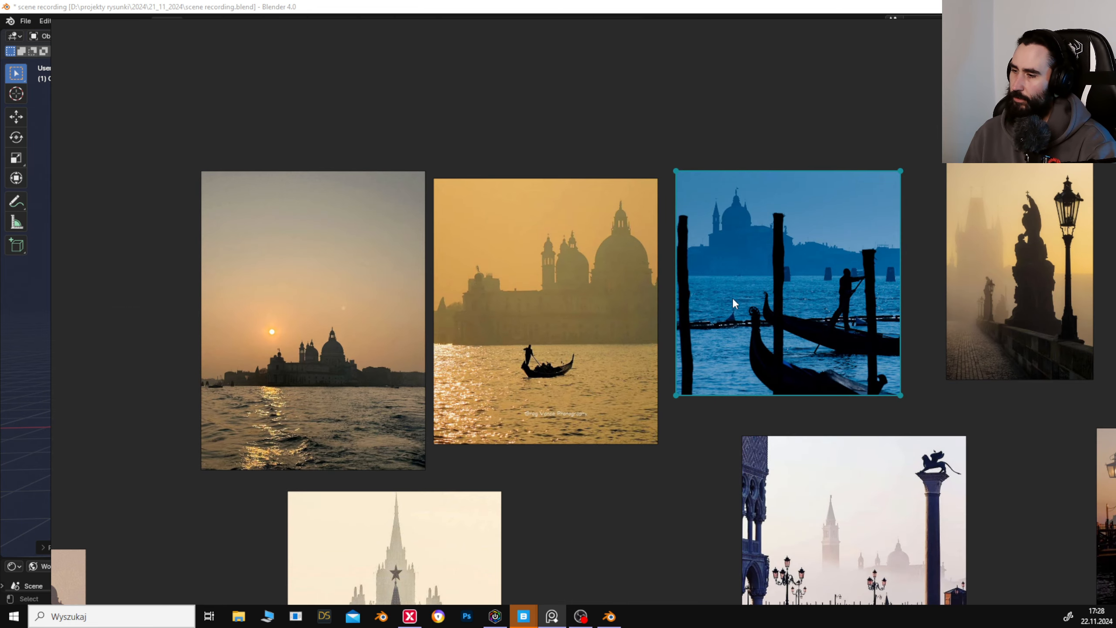
drag(639, 380, 680, 363)
click(33, 297)
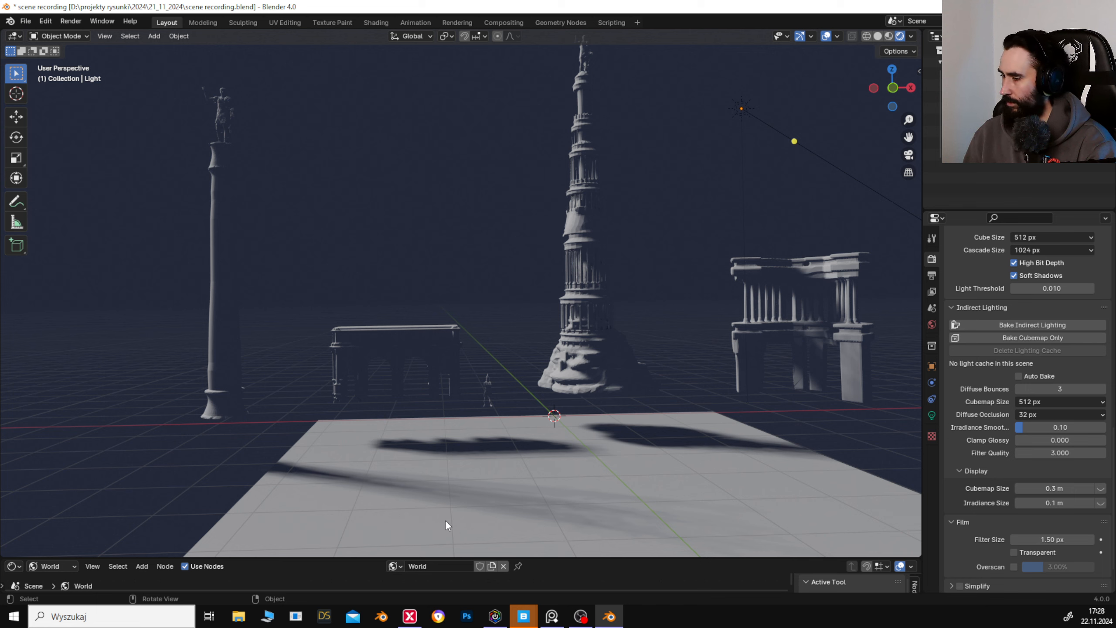
Move the tower down along the Z axis so its base rests on the ground plane.
click(605, 351)
key(g)
key(z)
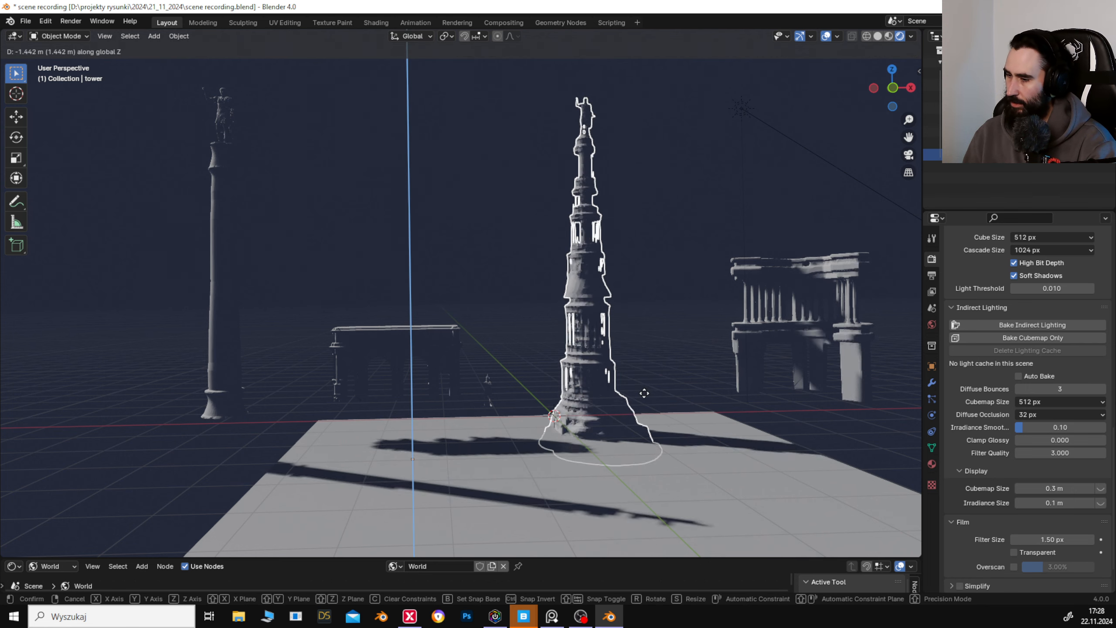
click(645, 378)
drag(651, 367, 690, 356)
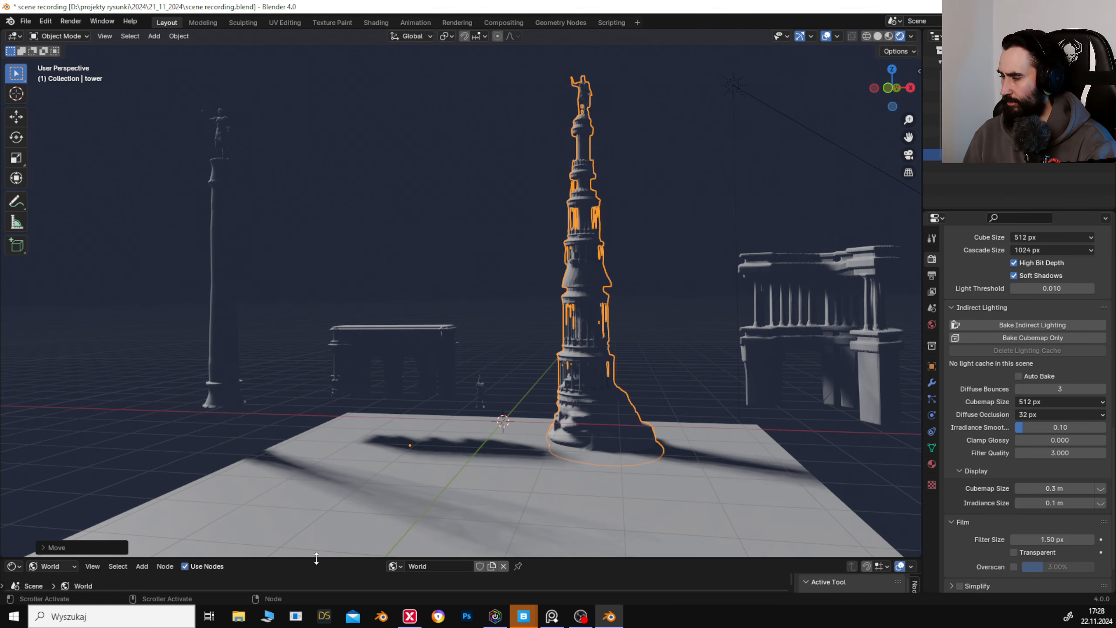
Enlarge the Shader Editor and set the World background color to a warm brown with hue 0.057, saturation 0.654 and value 0.087.
drag(316, 558, 352, 334)
click(378, 426)
mouse_move(412, 295)
mouse_down()
mouse_move(408, 316)
mouse_move(401, 310)
mouse_up()
drag(477, 312, 476, 311)
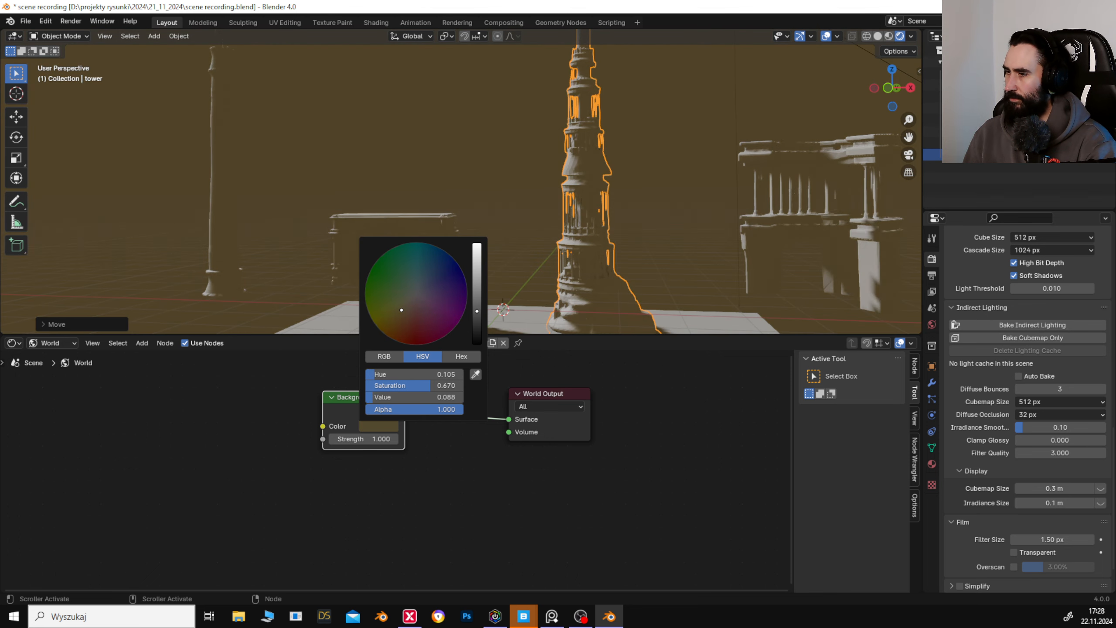
drag(410, 306, 407, 315)
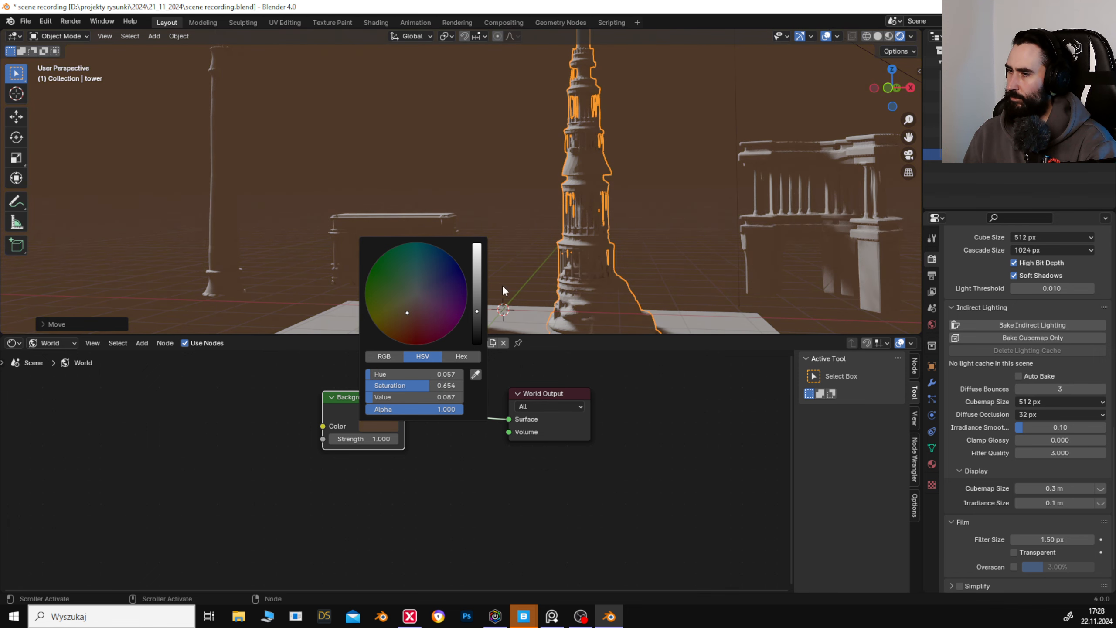
click(692, 237)
drag(692, 237, 651, 237)
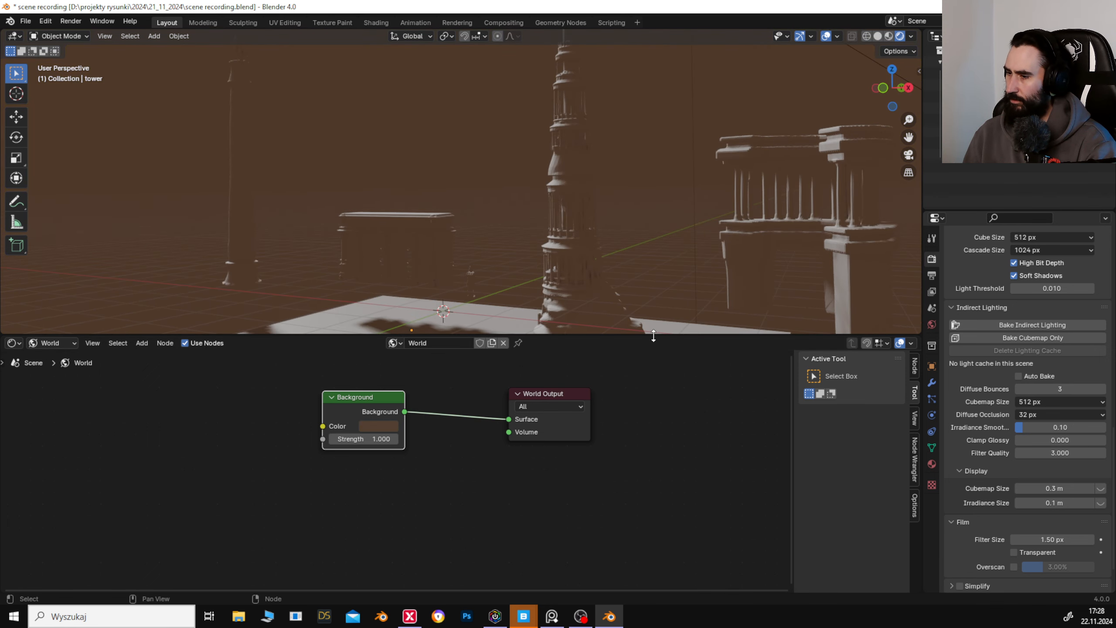
Shrink the Shader Editor to a narrow strip and set the sun light's strength to 5.
drag(653, 335, 654, 577)
click(703, 82)
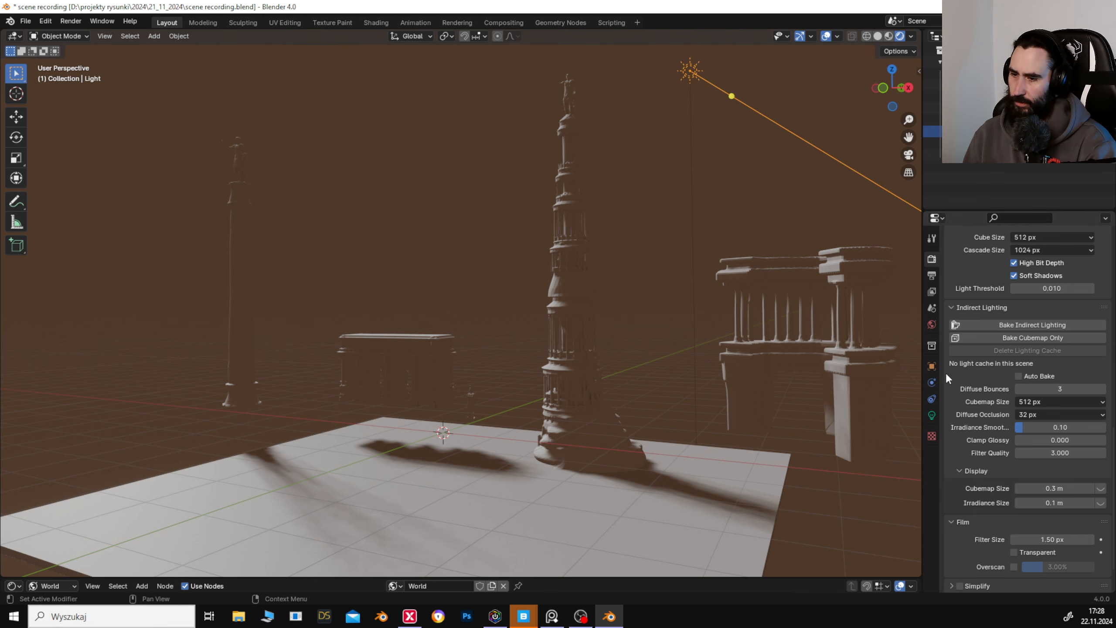
click(933, 415)
click(1031, 337)
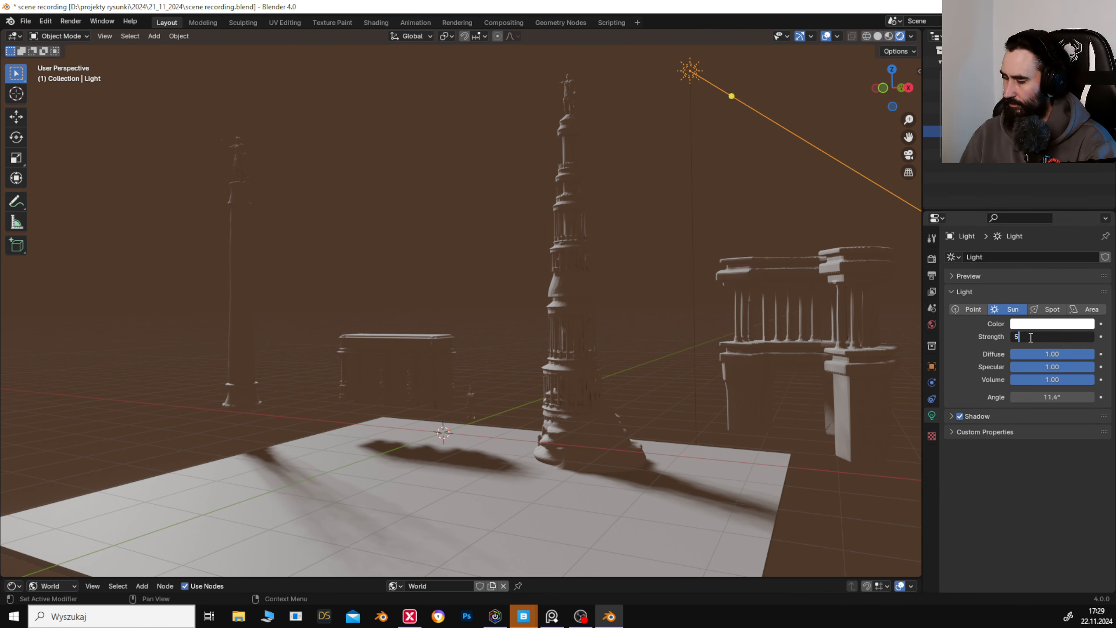
text(5)
key(Return)
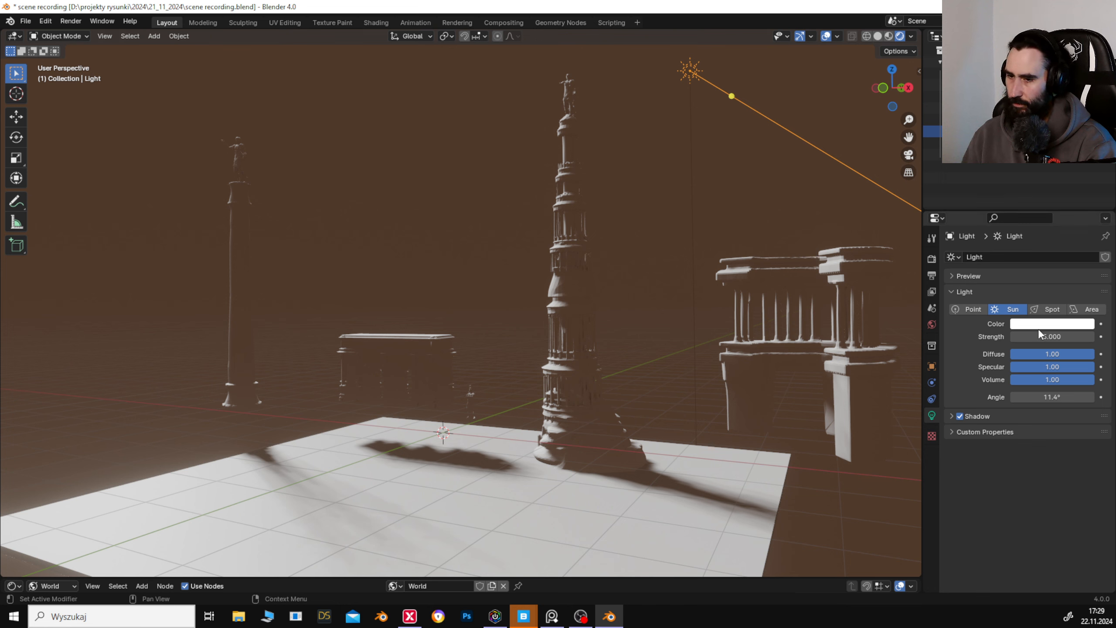
Tint the sun light's color a pale warm peach.
click(1037, 325)
click(1019, 210)
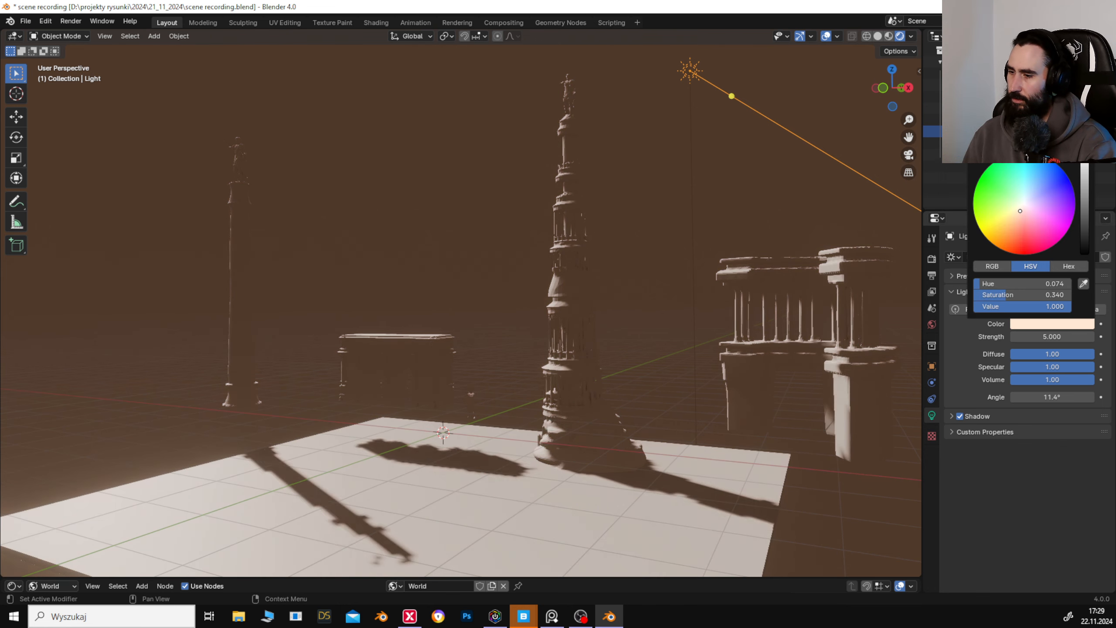
mouse_move(1019, 211)
mouse_down()
mouse_move(1028, 216)
mouse_move(1021, 210)
mouse_move(1017, 233)
mouse_move(1021, 213)
mouse_up()
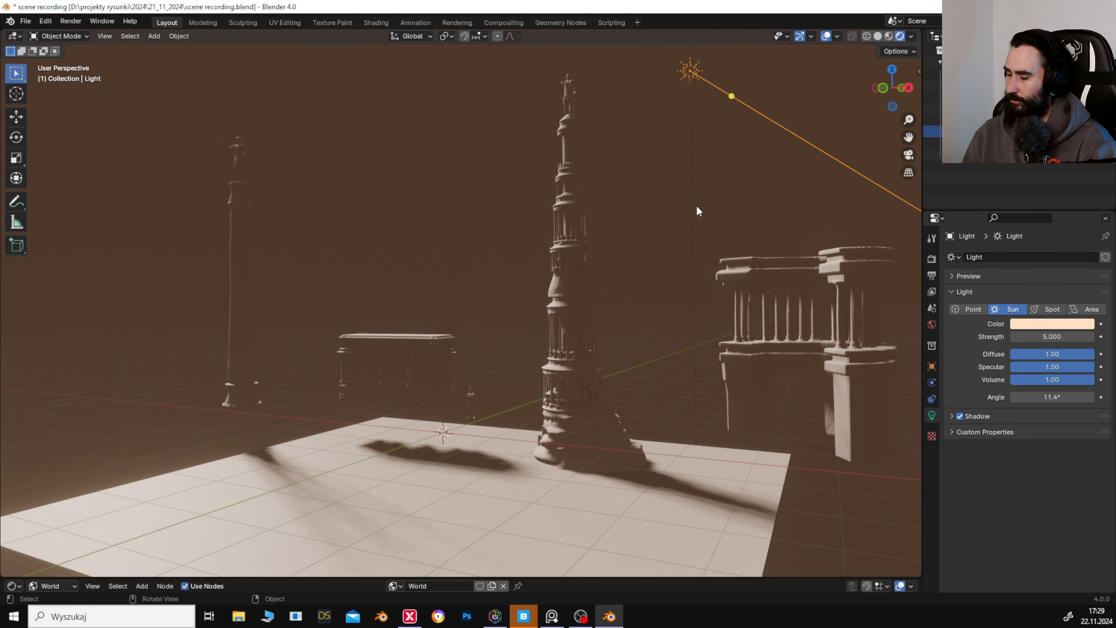
Rotate the sun light about 40° around the global Z axis to light the fronts of the models.
key(r)
key(z)
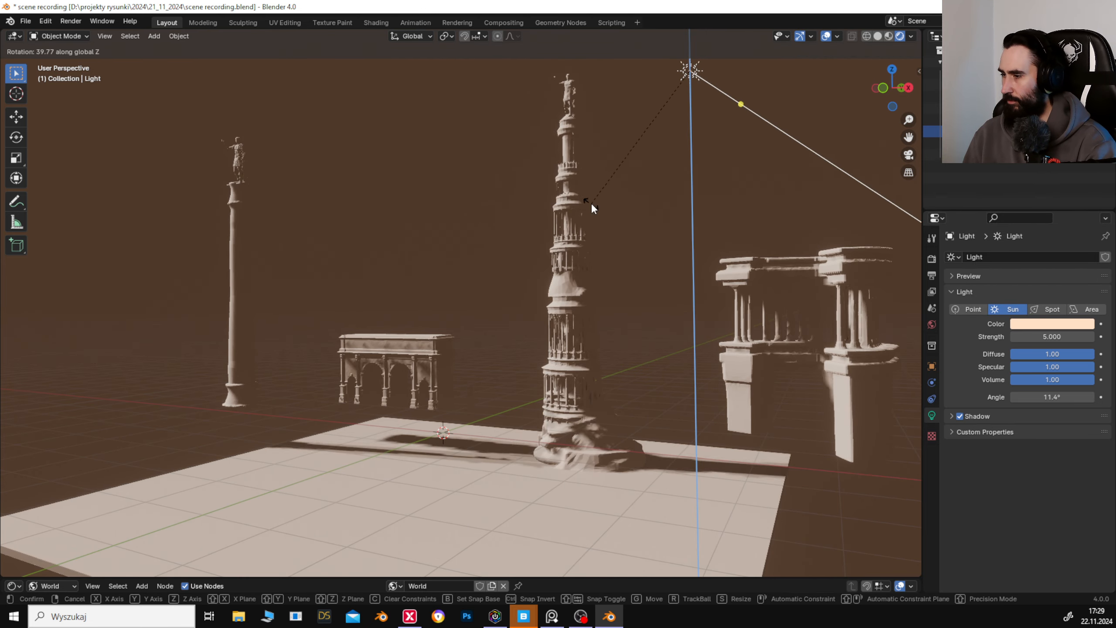
click(591, 202)
Enable the Transparent film background in the render settings and select the sun light.
click(565, 289)
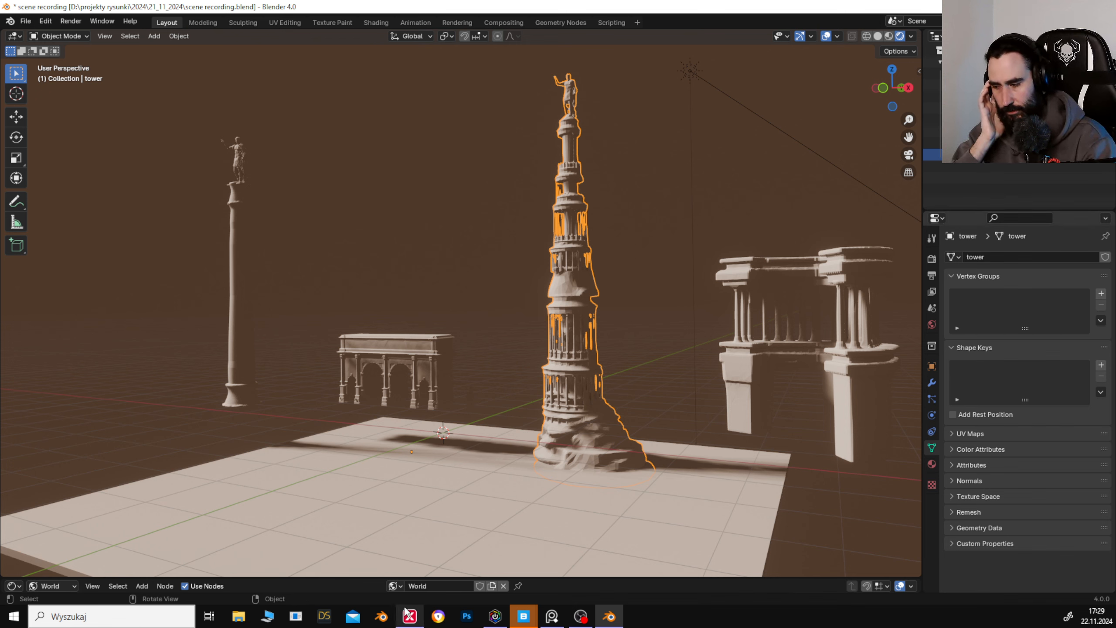
click(931, 383)
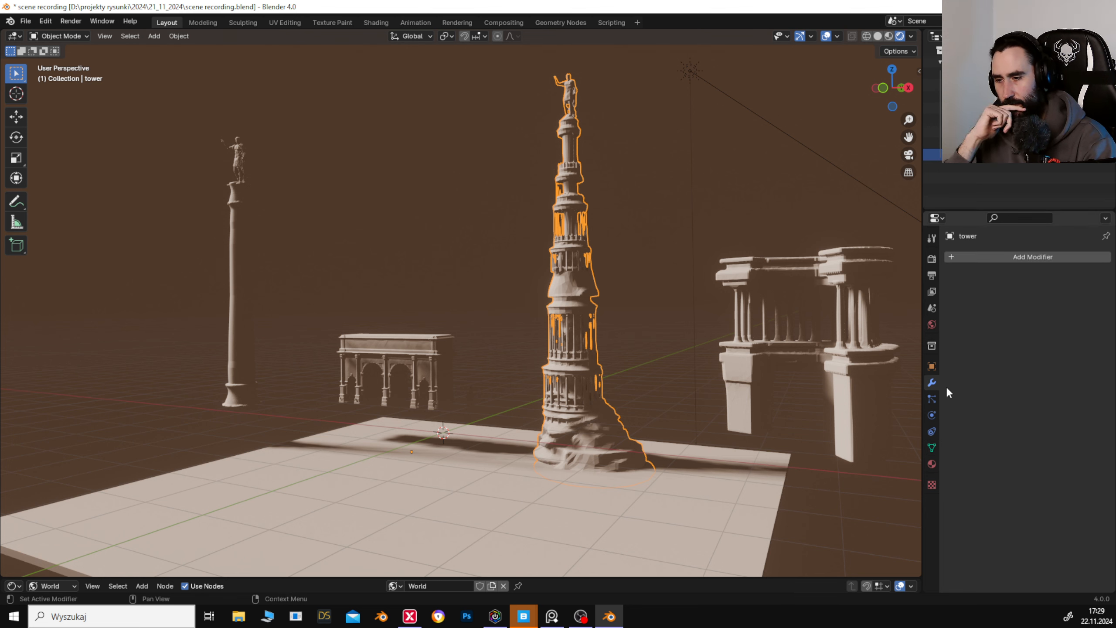
click(931, 276)
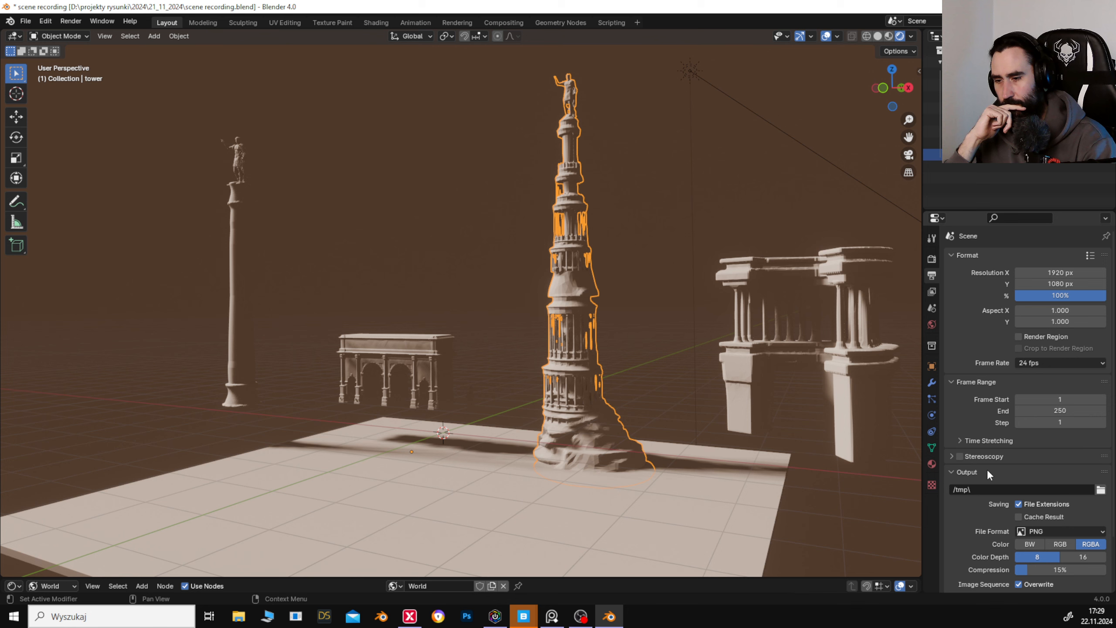
scroll(986, 469, down, 3)
click(931, 259)
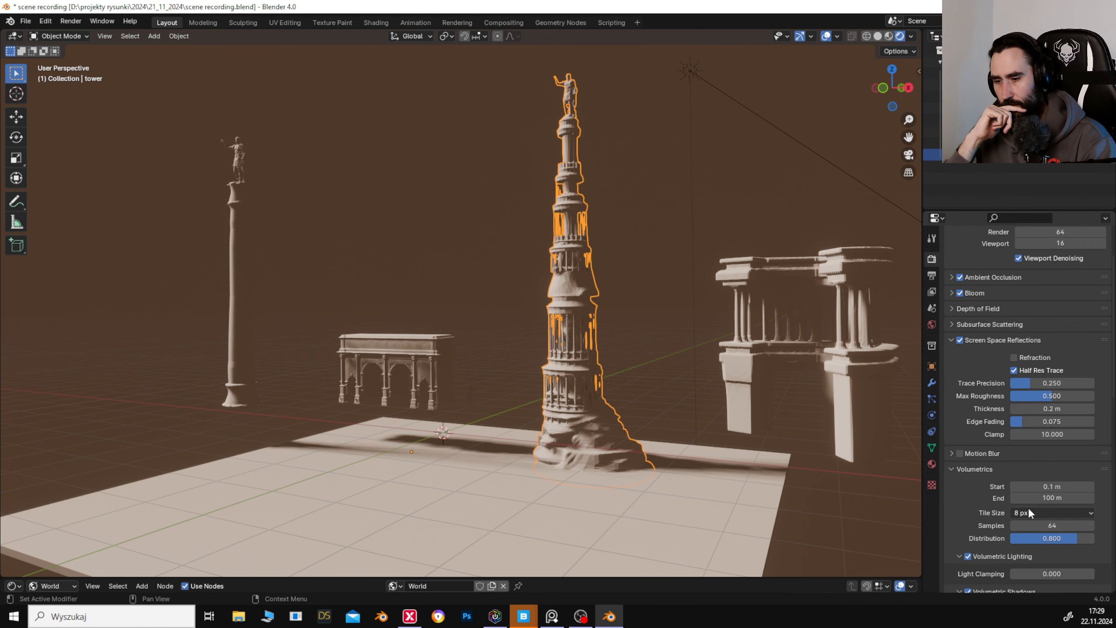
scroll(1007, 527, down, 5)
scroll(1003, 501, down, 12)
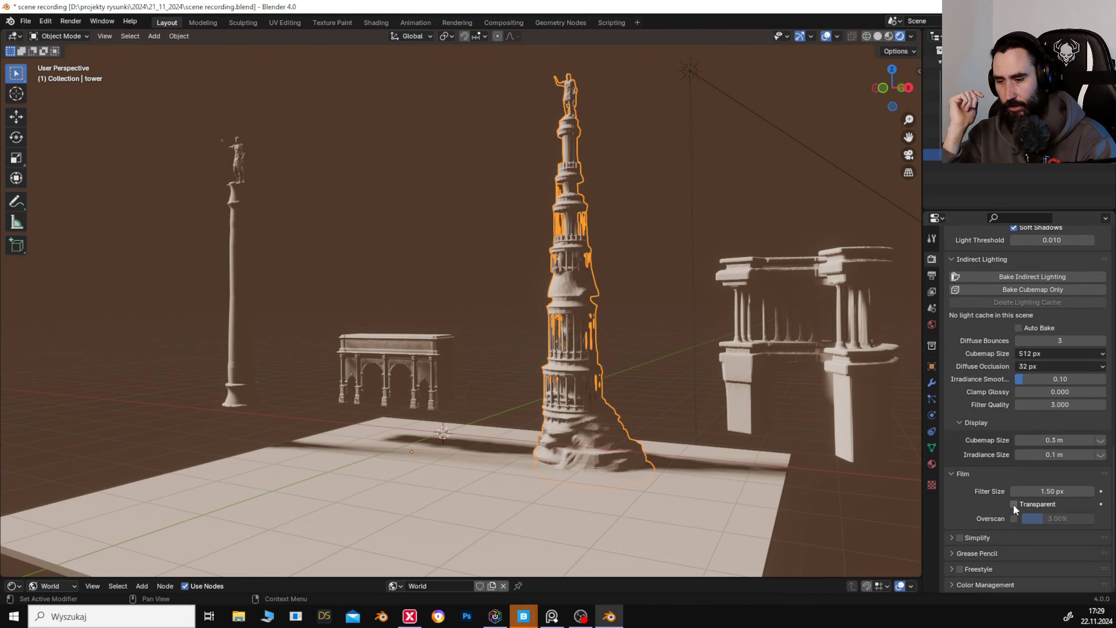
click(1014, 504)
drag(645, 379, 675, 376)
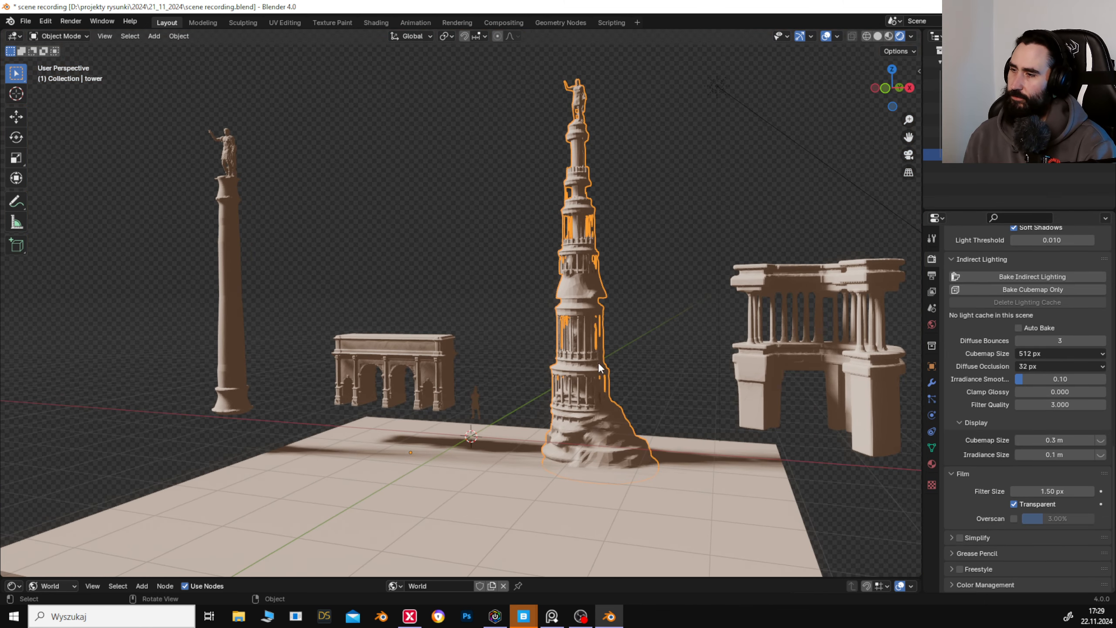
drag(598, 363, 622, 375)
click(751, 103)
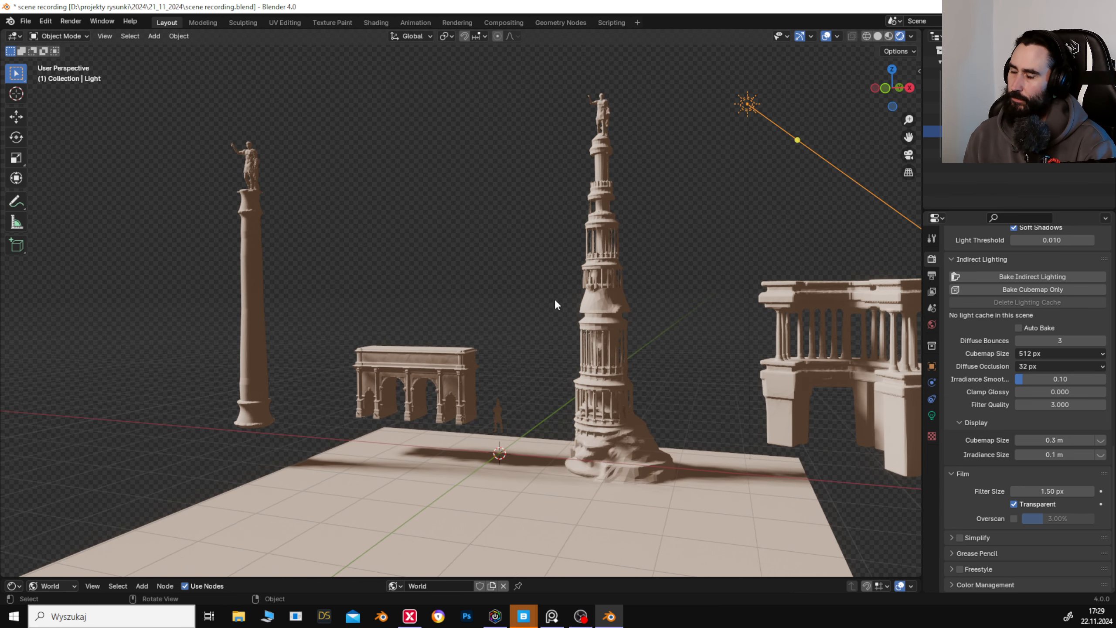
Switch to the camera view, lock the camera to the view and reframe it on all the architectural models from a low angle.
drag(449, 304, 720, 364)
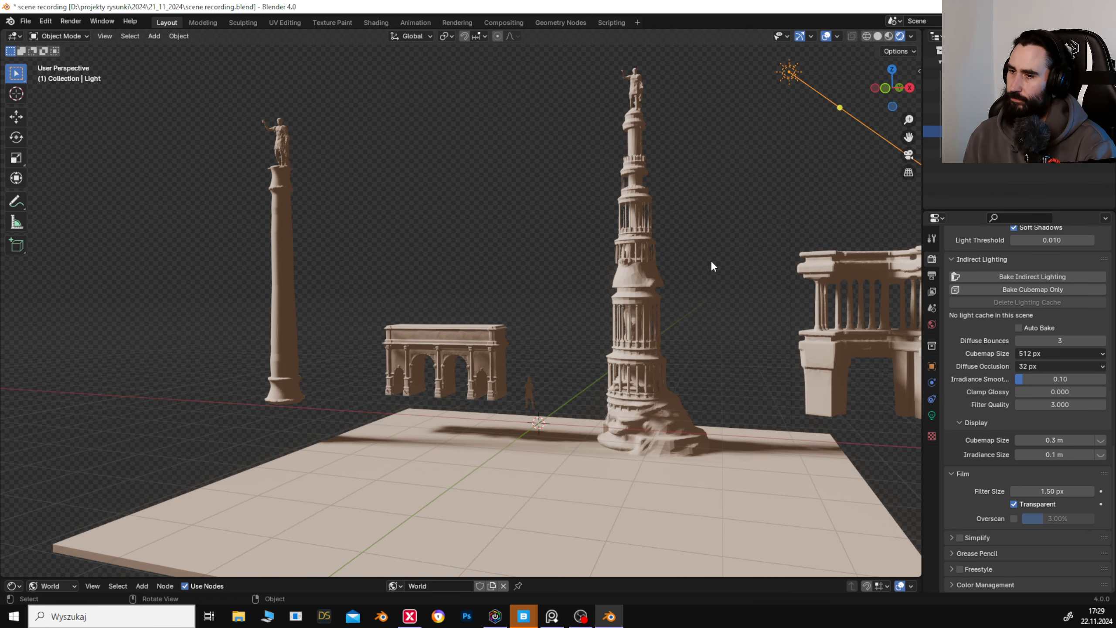
key(KP_0)
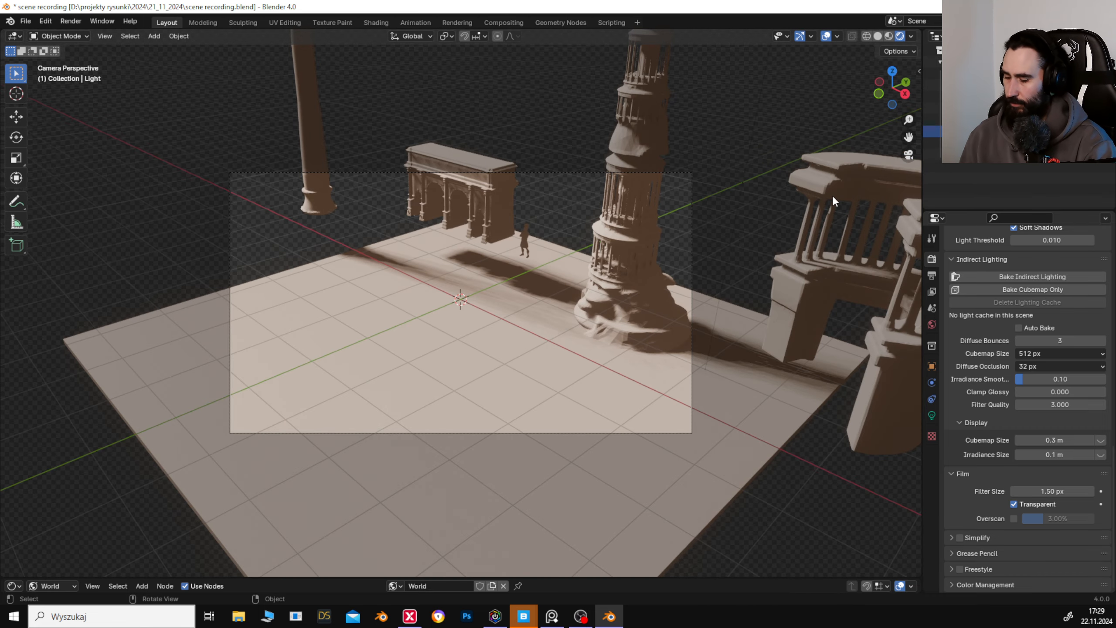
key(n)
click(914, 127)
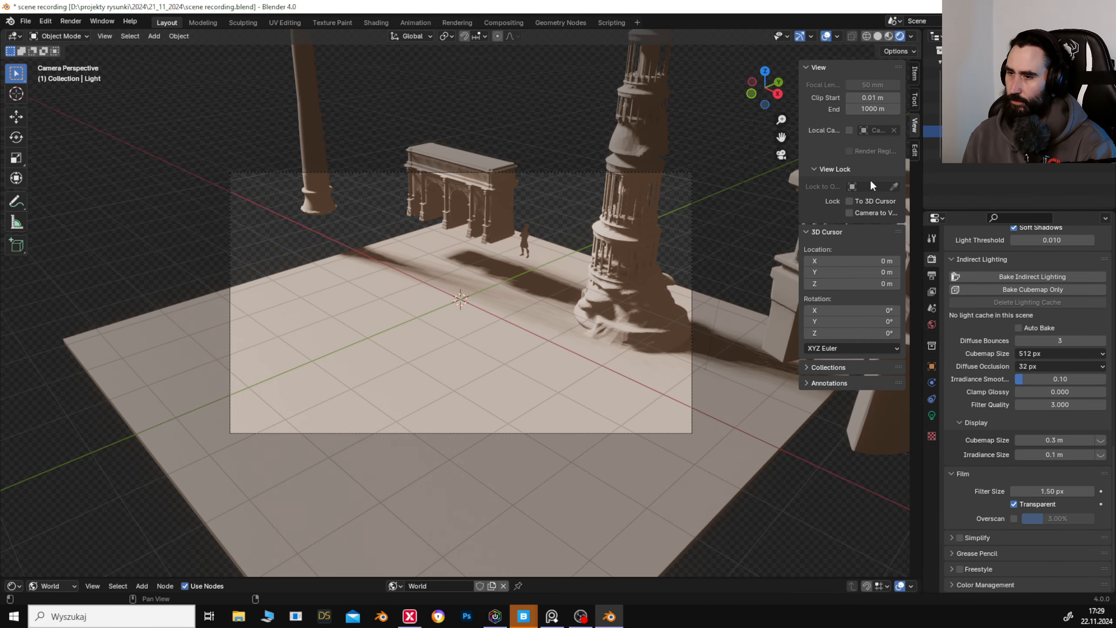
drag(652, 281, 647, 354)
Render the current frame to check the camera framing and lighting, and close the render window.
key(F12)
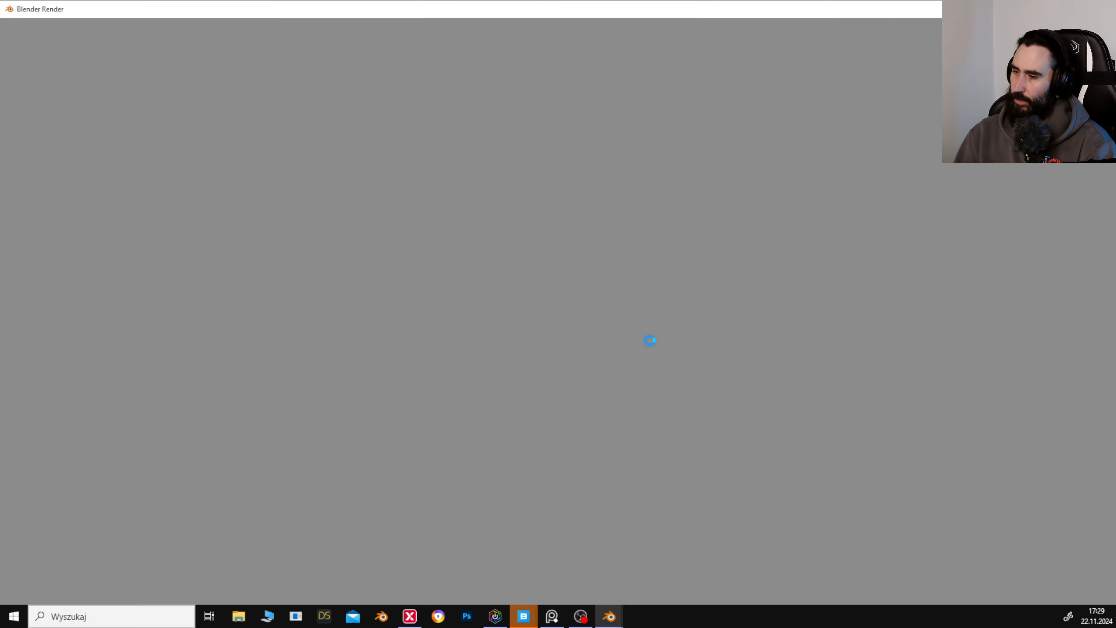
scroll(648, 342, down, 1)
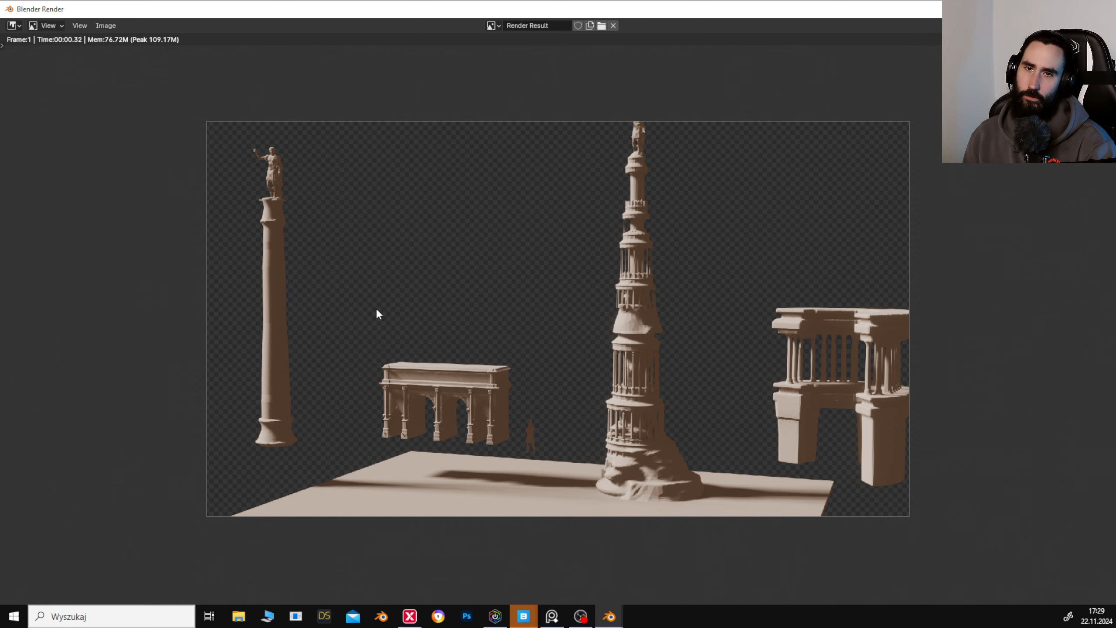
key(Escape)
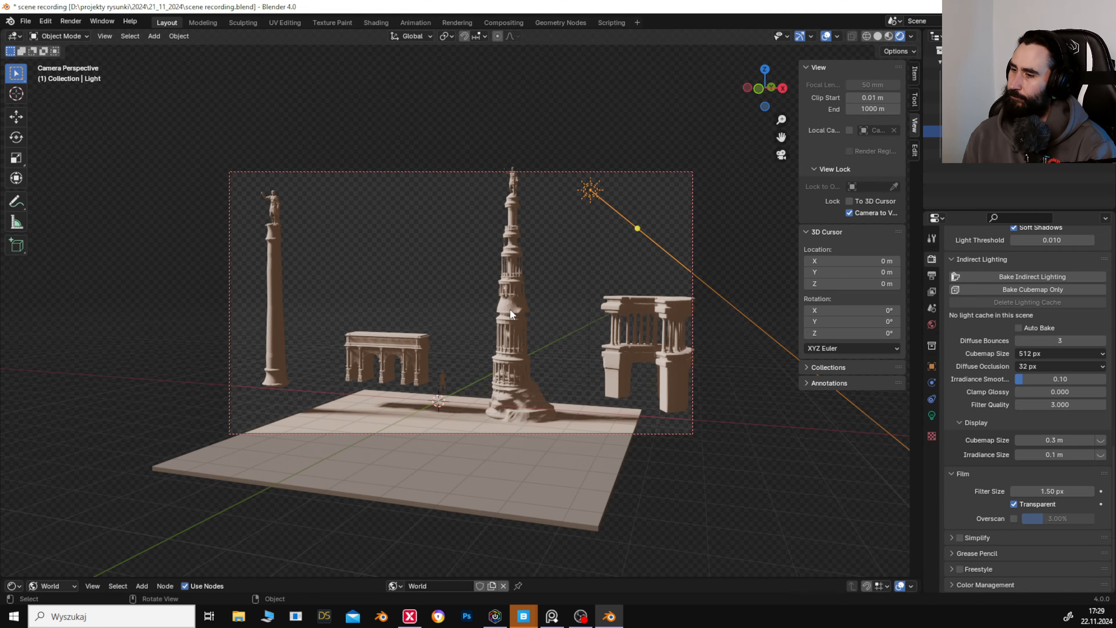
Rotate the sun light around the global Z axis to light the models' fronts from the other side, and fine-tune the camera framing.
click(510, 331)
drag(511, 331, 570, 338)
click(624, 227)
key(r)
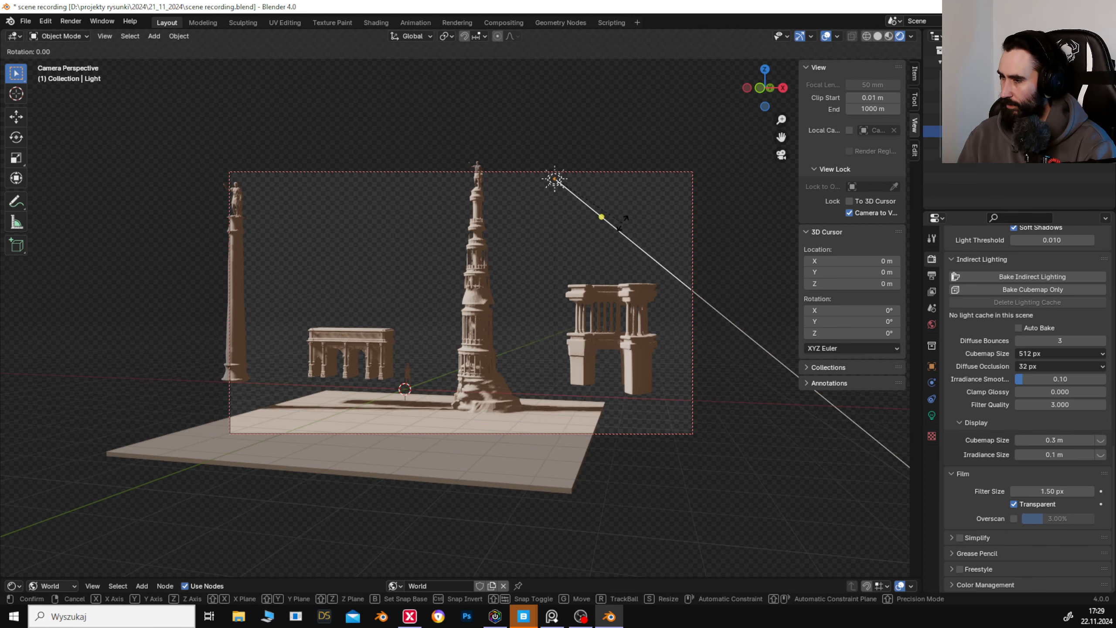
key(z)
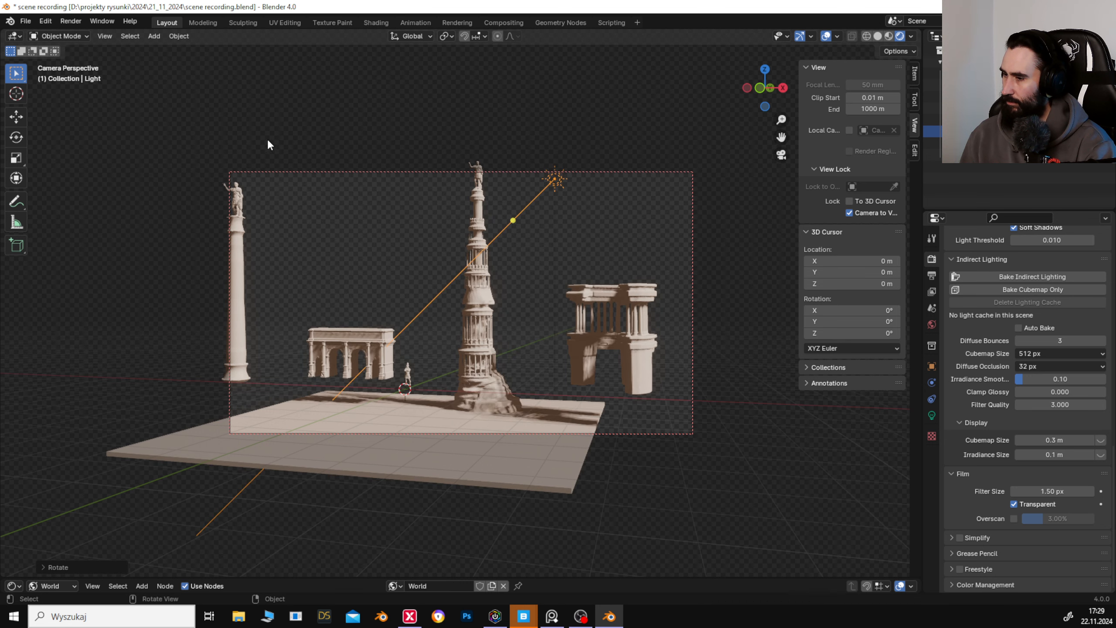
click(314, 163)
click(485, 264)
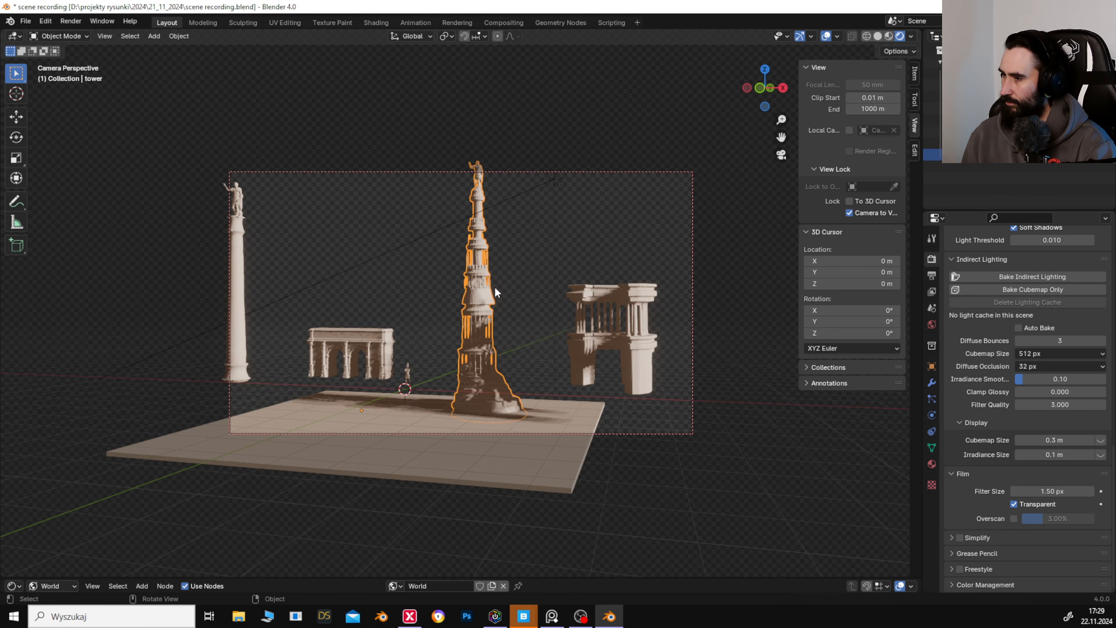
drag(495, 305, 559, 344)
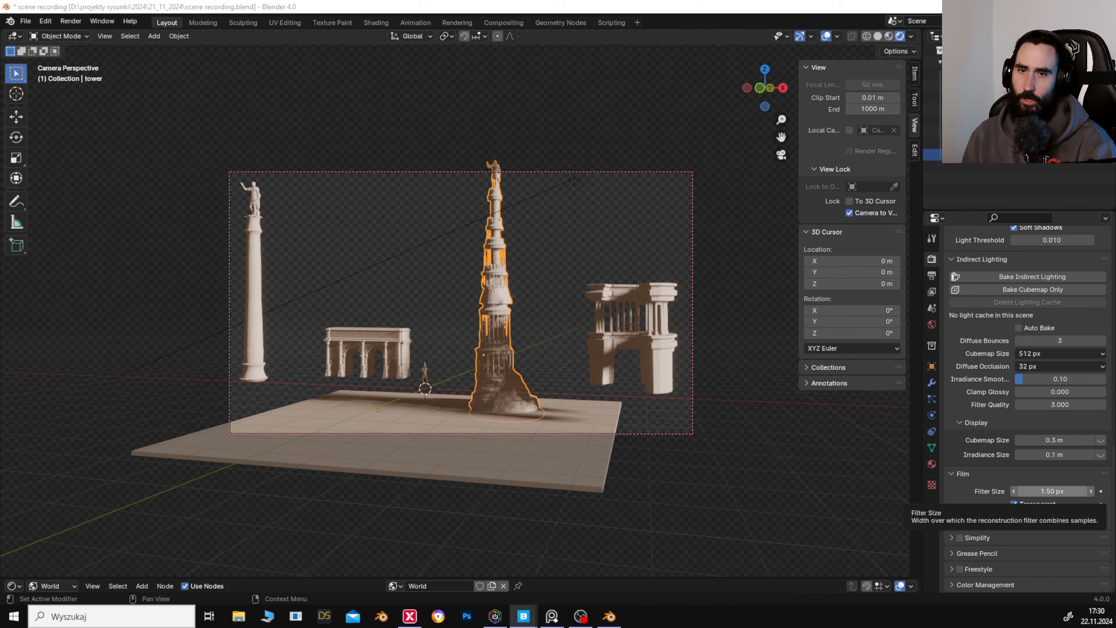
Switch to Quixel Bridge, sign in and show the purchased assets.
drag(1115, 40, 605, 0)
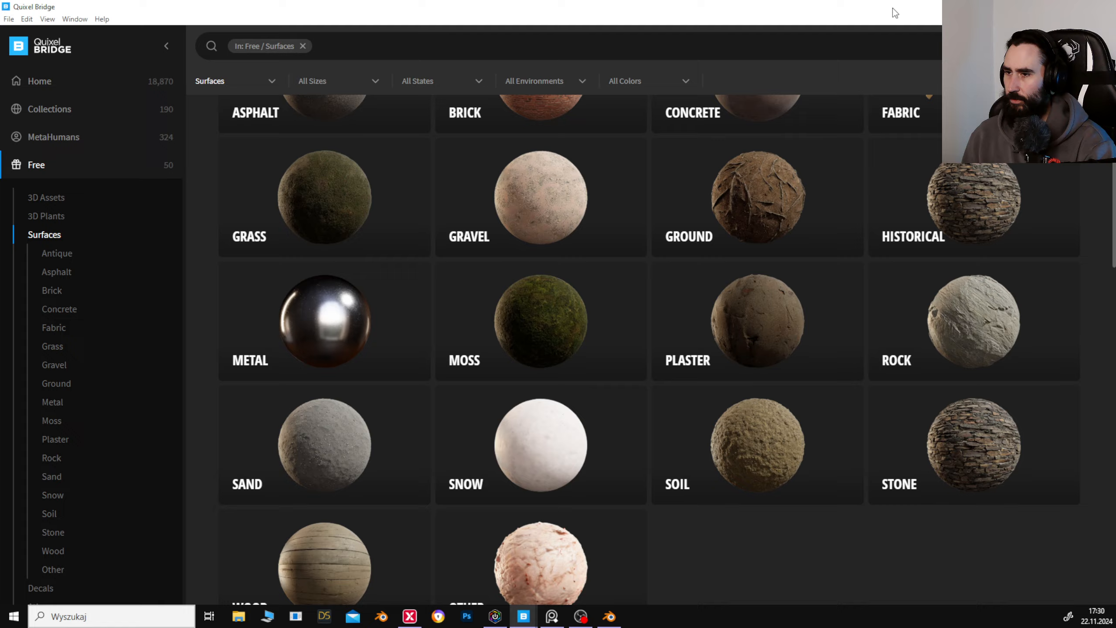
drag(893, 8, 546, 36)
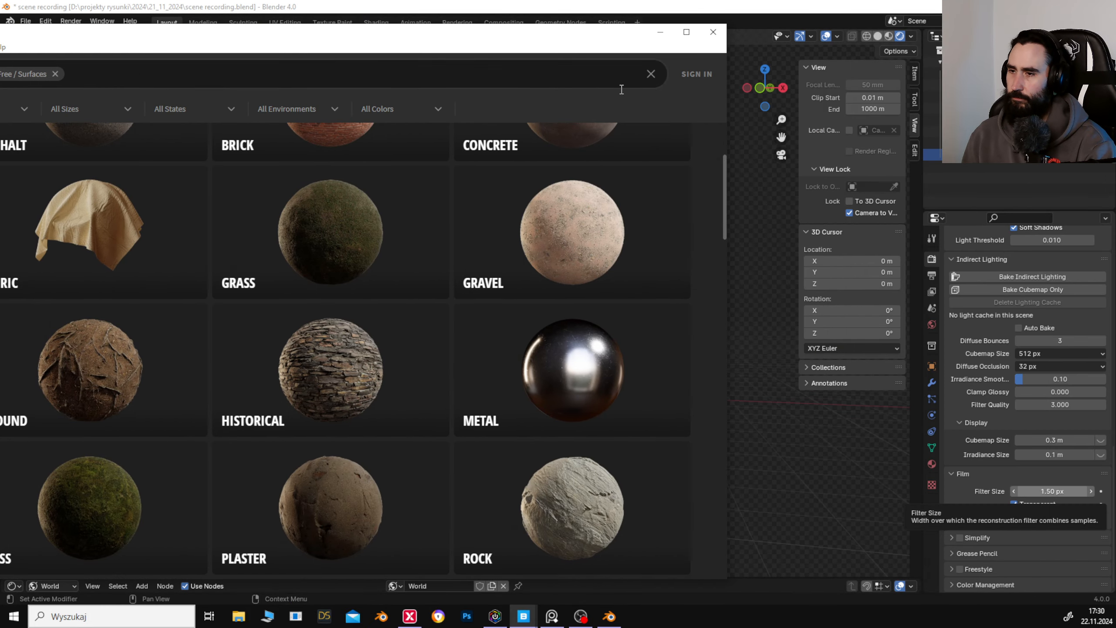
click(691, 77)
drag(429, 32, 1115, 83)
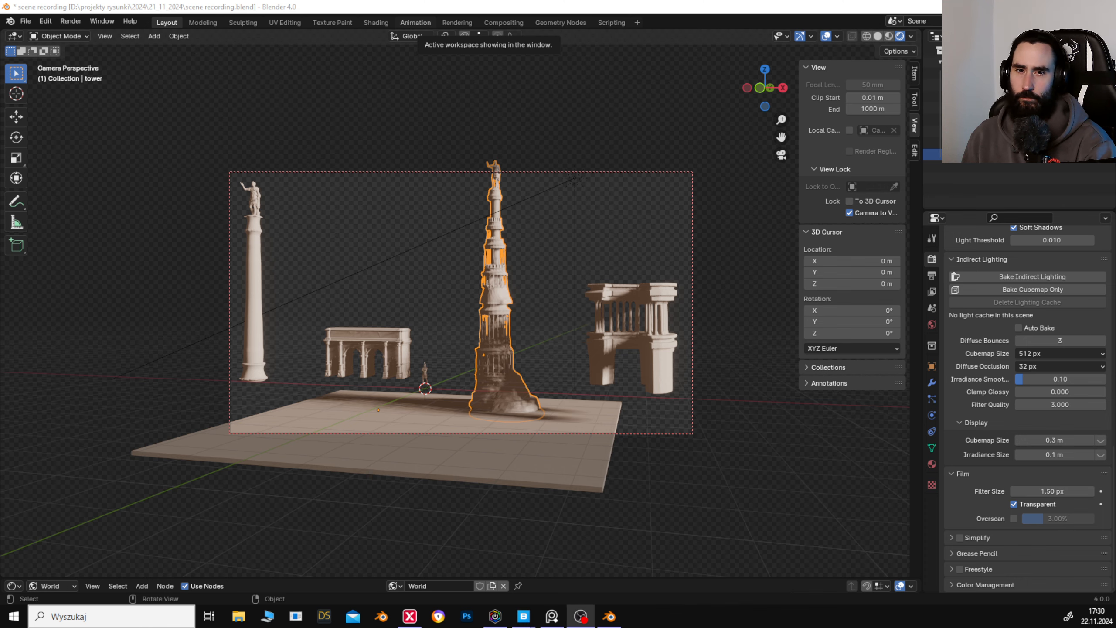
drag(1115, 5, 618, 22)
scroll(615, 396, up, 1)
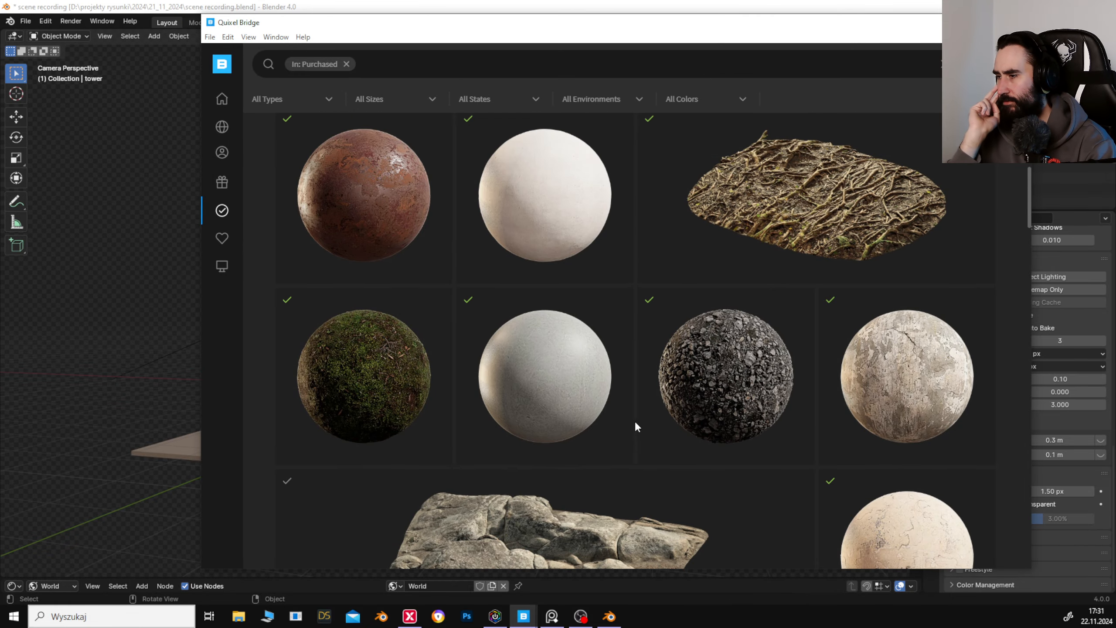
Open the Plaster Wall surface among the purchased assets and set its resolution to 2K.
scroll(584, 374, down, 3)
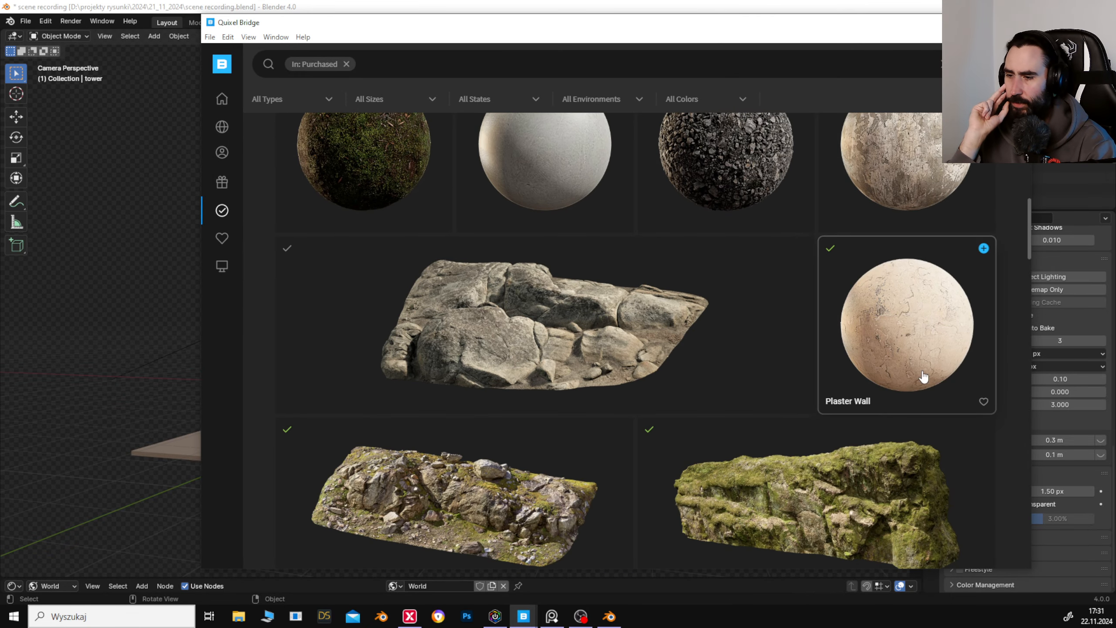
click(919, 346)
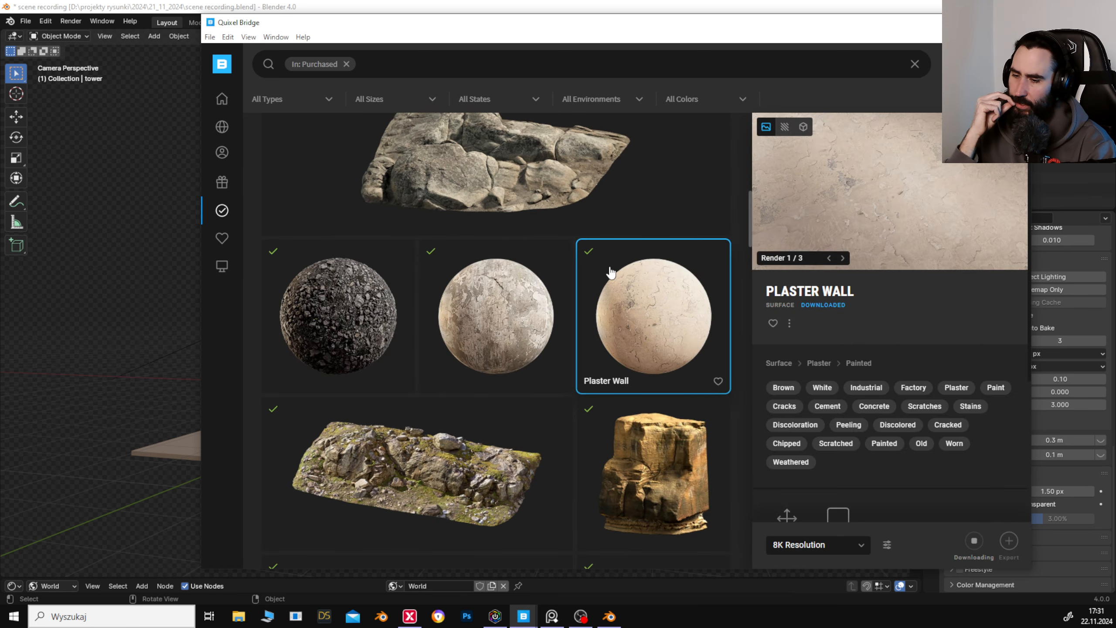
click(857, 544)
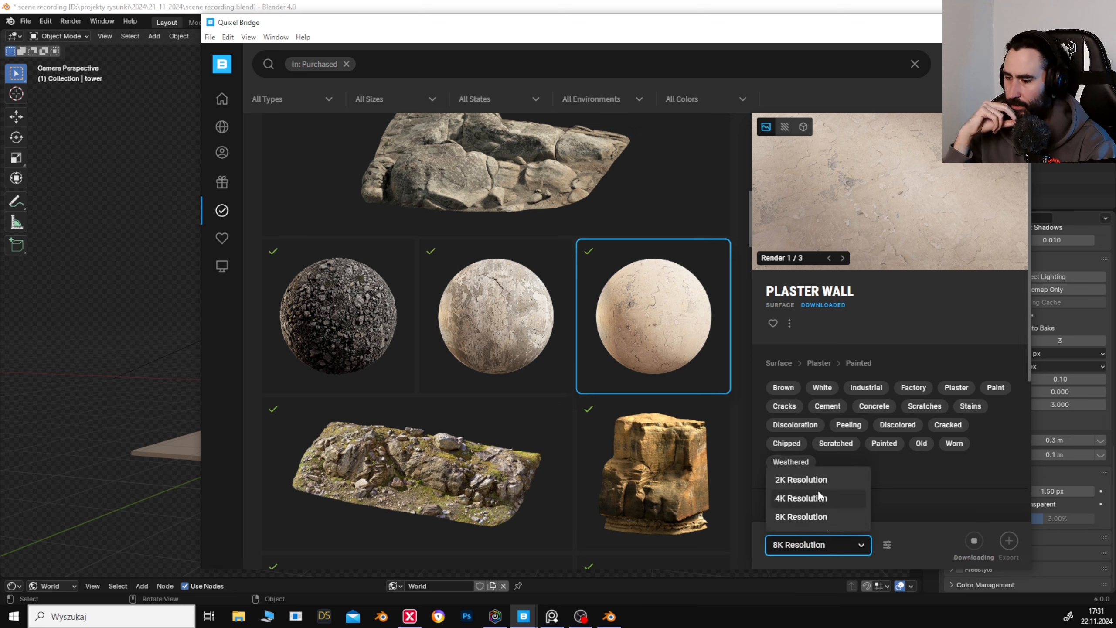
click(812, 480)
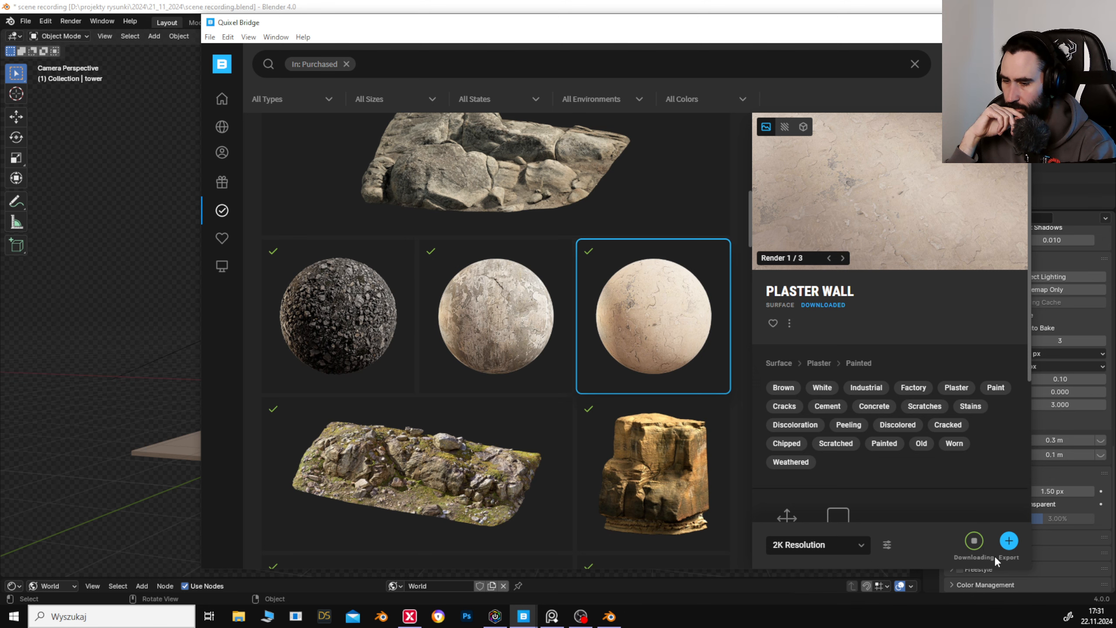
Browse the purchased assets for a suitable old wall material and open the Roman Old Plaster surface.
scroll(672, 360, down, 10)
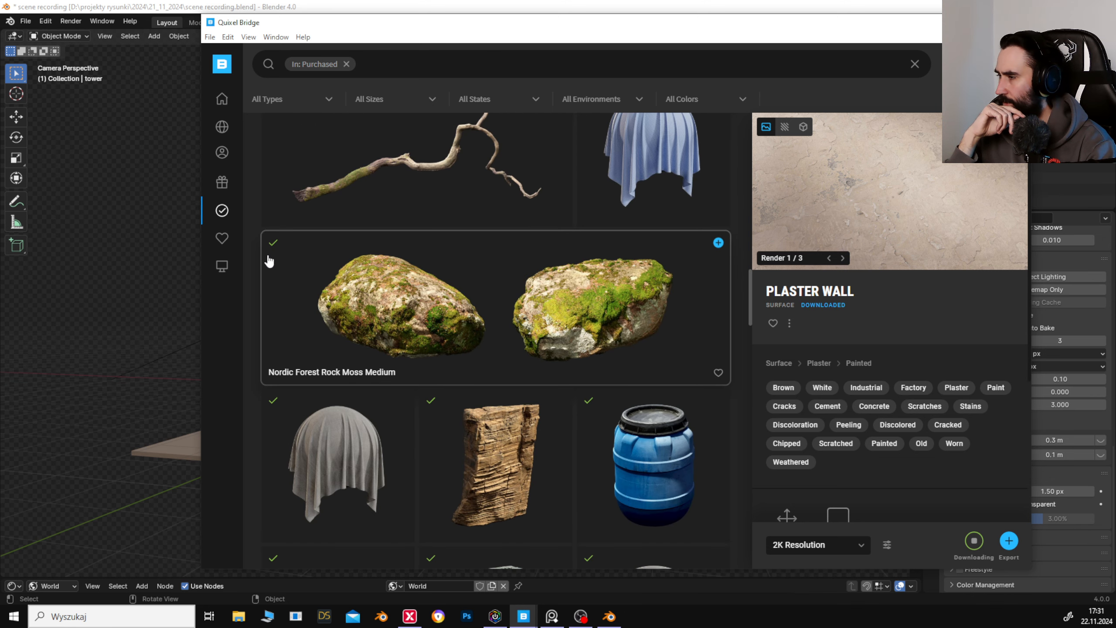
mouse_move(244, 261)
scroll(637, 428, down, 10)
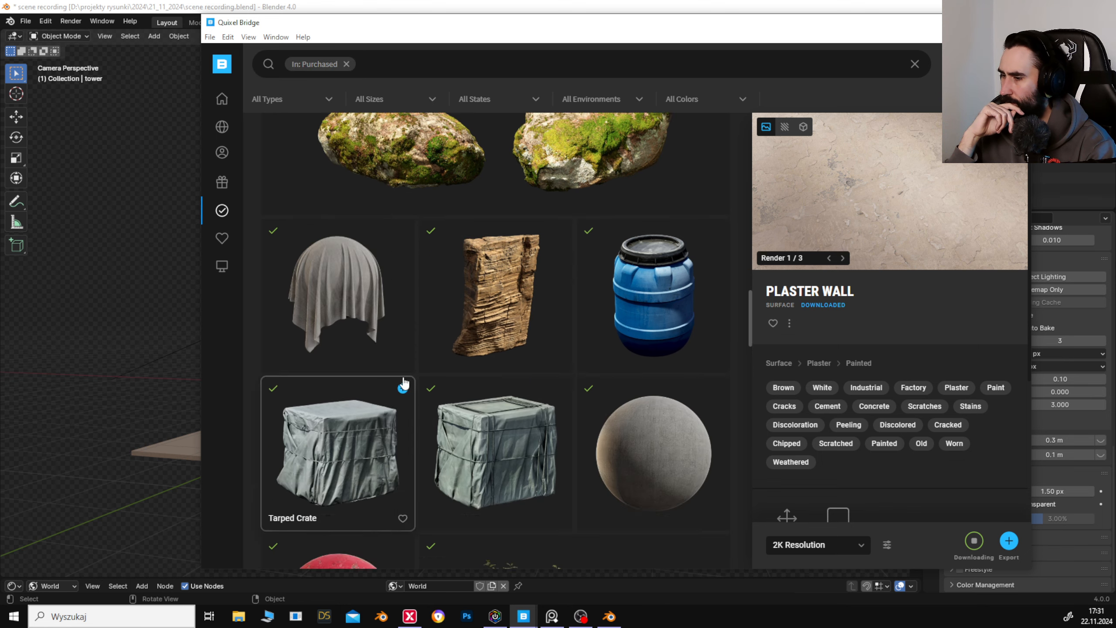
scroll(637, 429, down, 10)
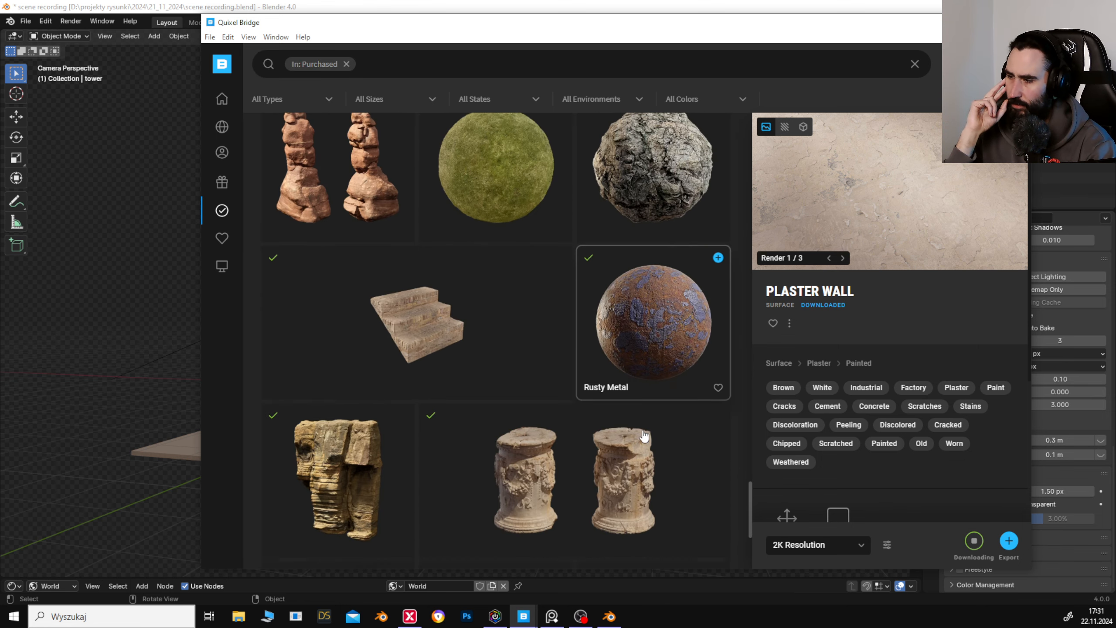
scroll(436, 291, down, 15)
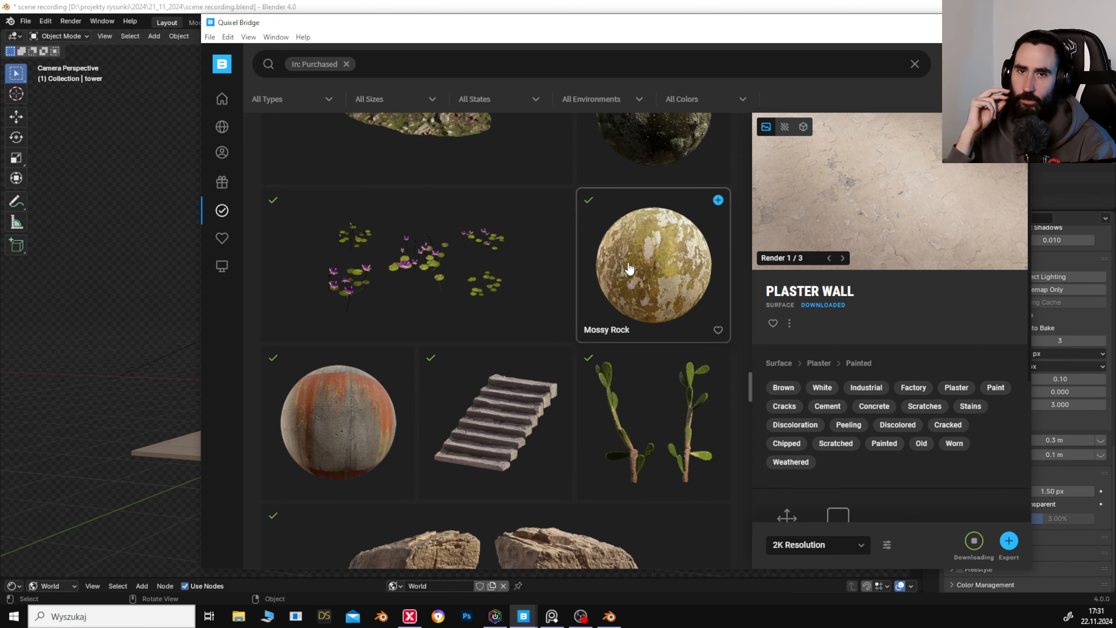
scroll(628, 270, down, 5)
scroll(424, 287, down, 3)
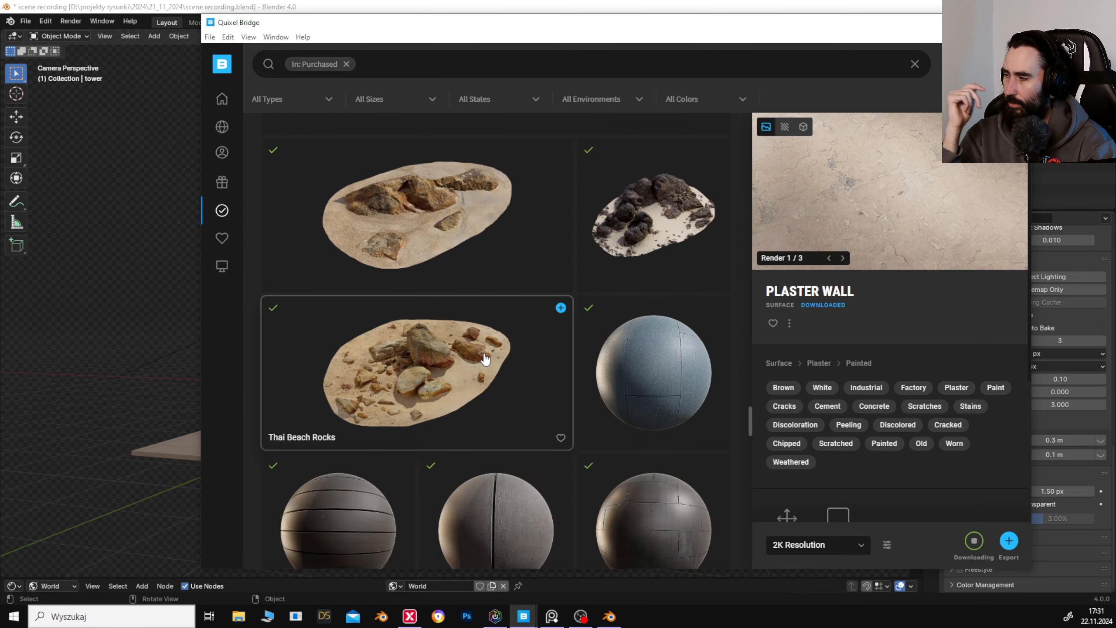
scroll(499, 367, down, 10)
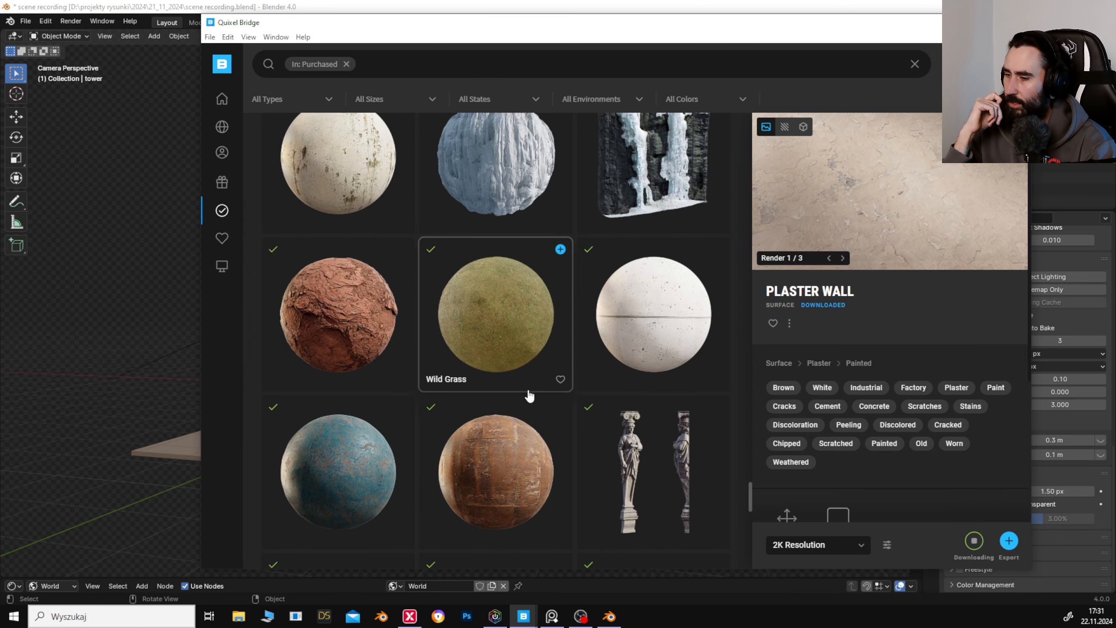
scroll(586, 403, down, 10)
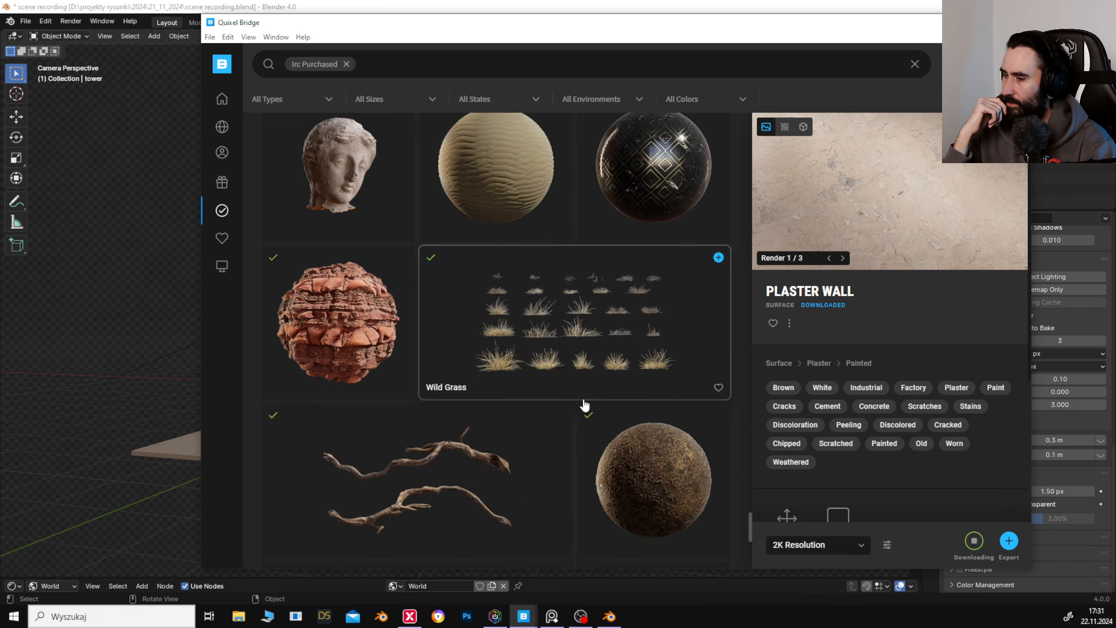
scroll(591, 411, down, 10)
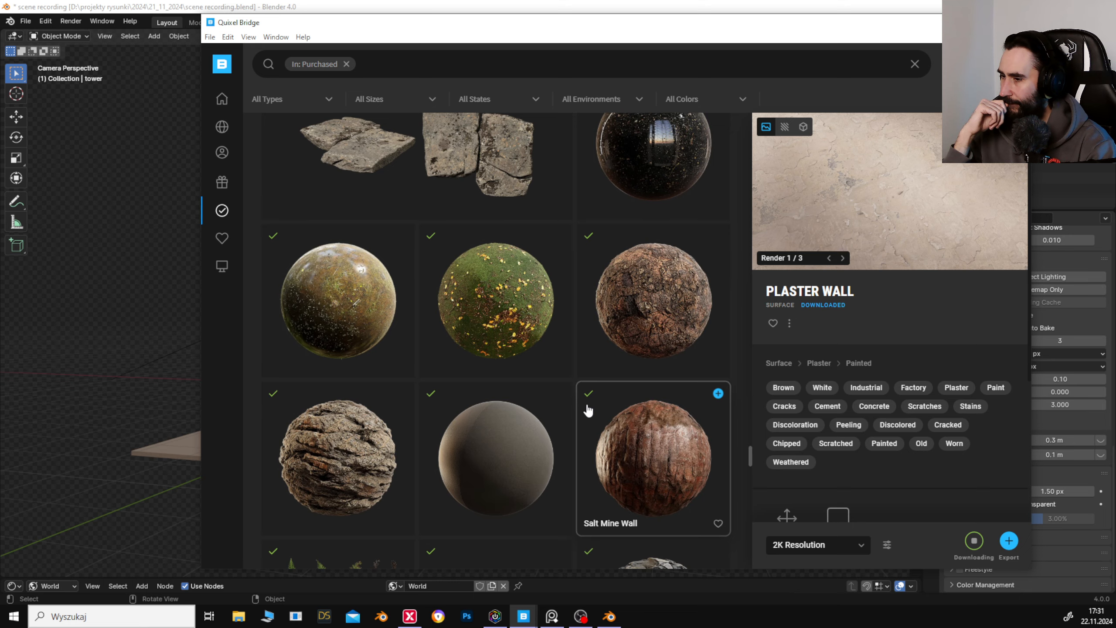
scroll(588, 410, down, 12)
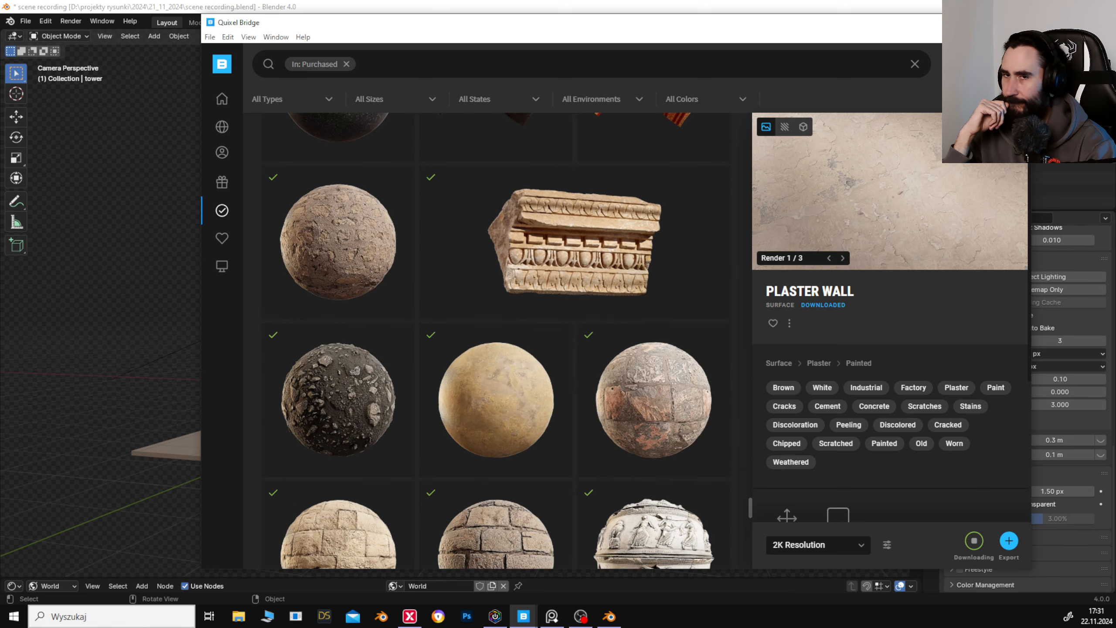
click(536, 456)
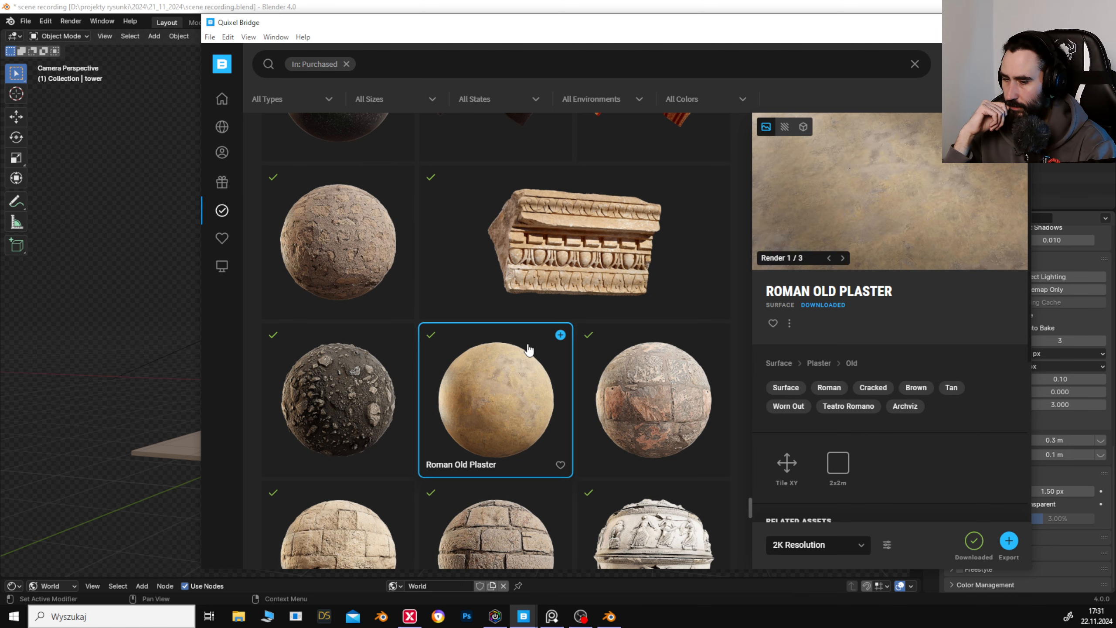
scroll(527, 347, down, 5)
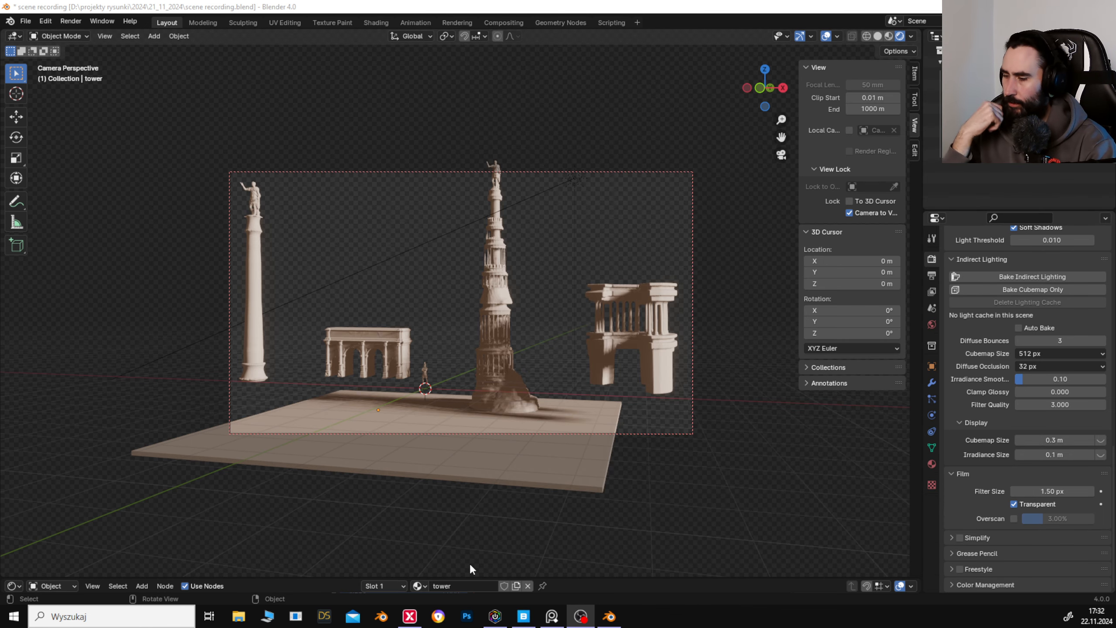
Switch back to Blender, enlarge the Shader Editor and show the material nodes of the tower.
click(420, 585)
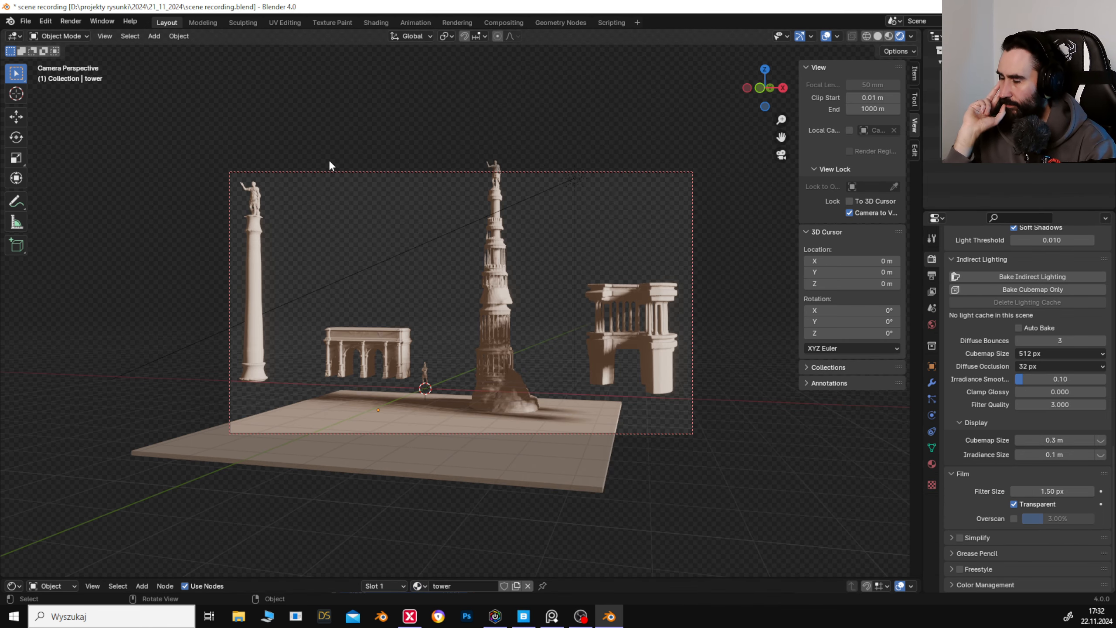
click(247, 231)
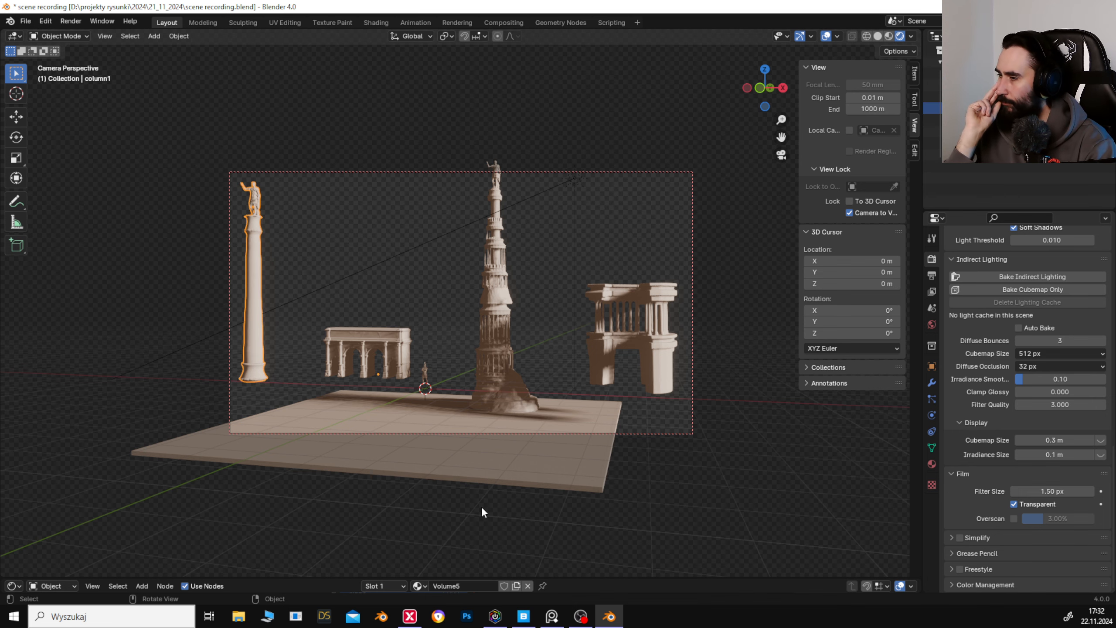
drag(417, 575, 422, 342)
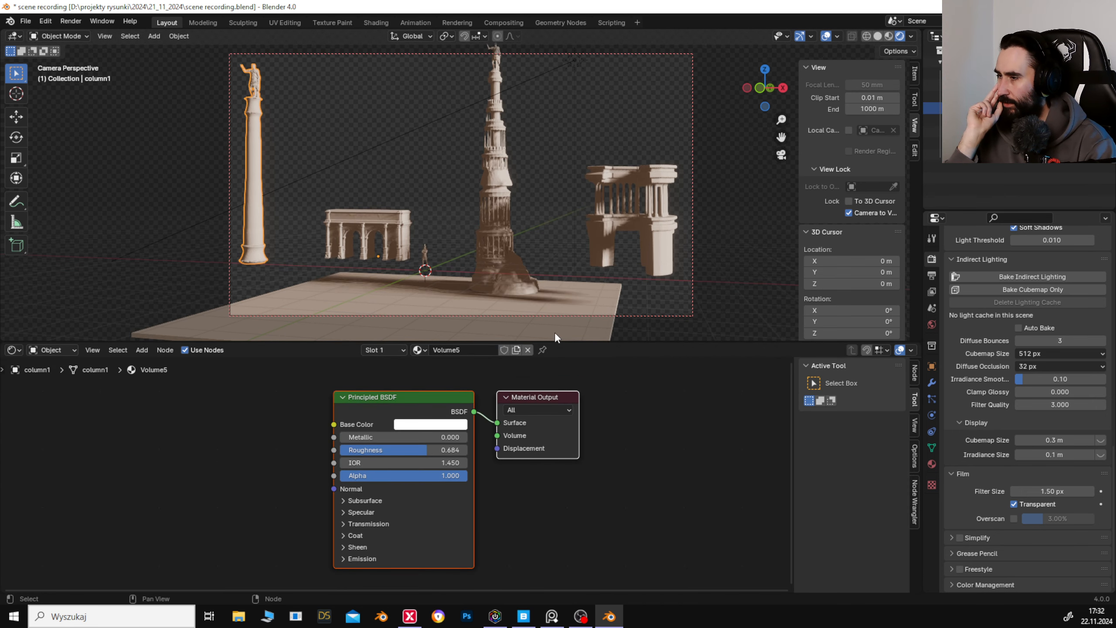
click(477, 173)
click(689, 489)
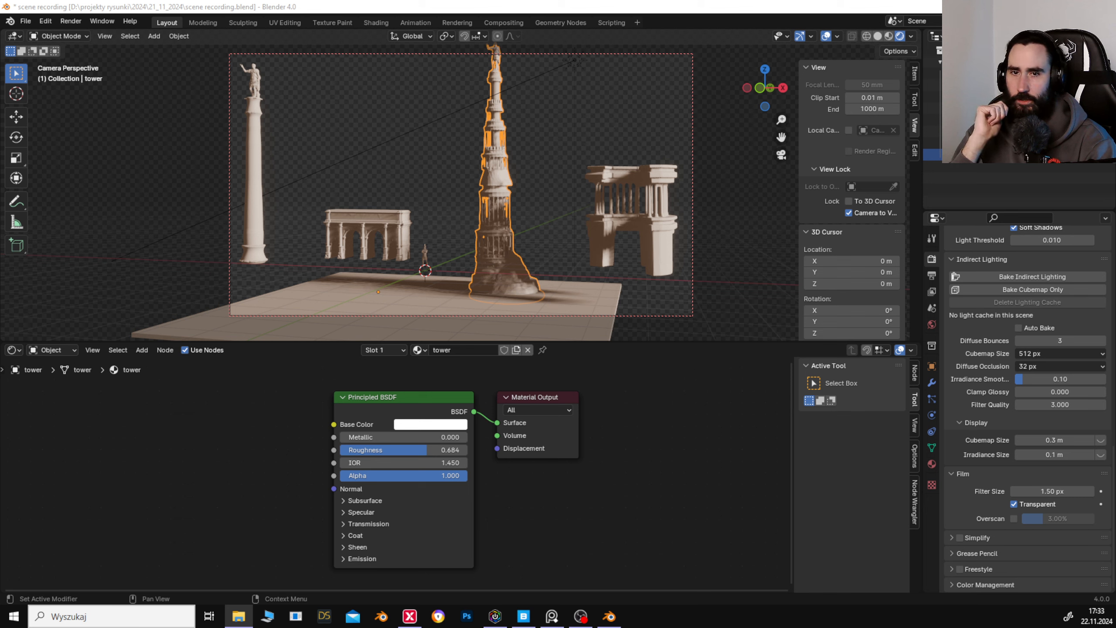
Add the image file 1101_V.jpg as a texture node beside the Principled BSDF in the tower's material.
drag(239, 432, 127, 395)
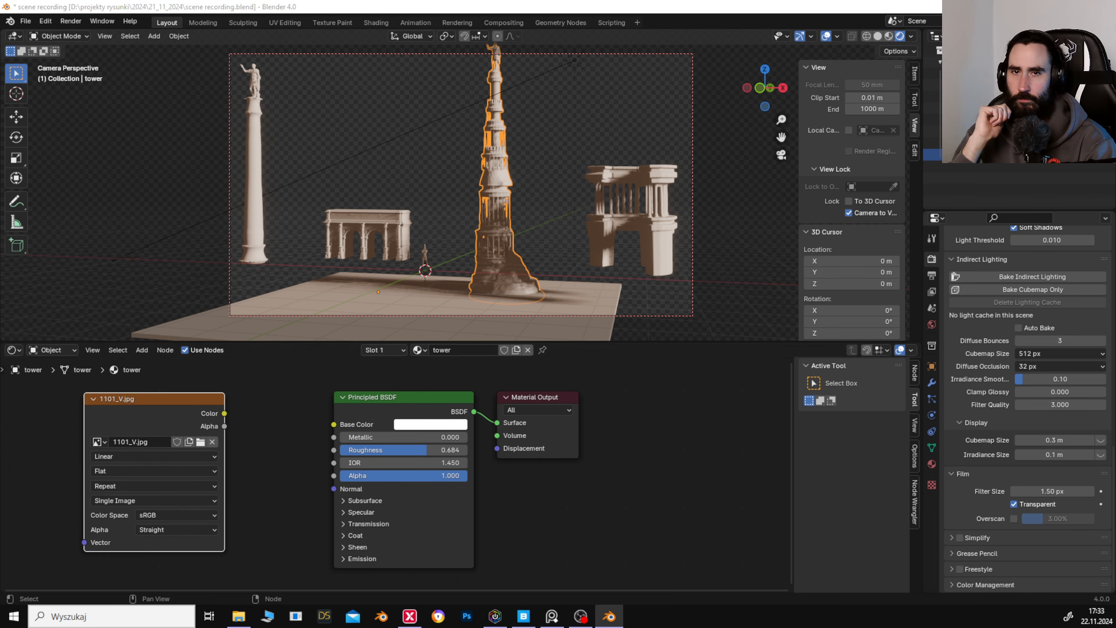
drag(484, 0, 623, 0)
click(147, 398)
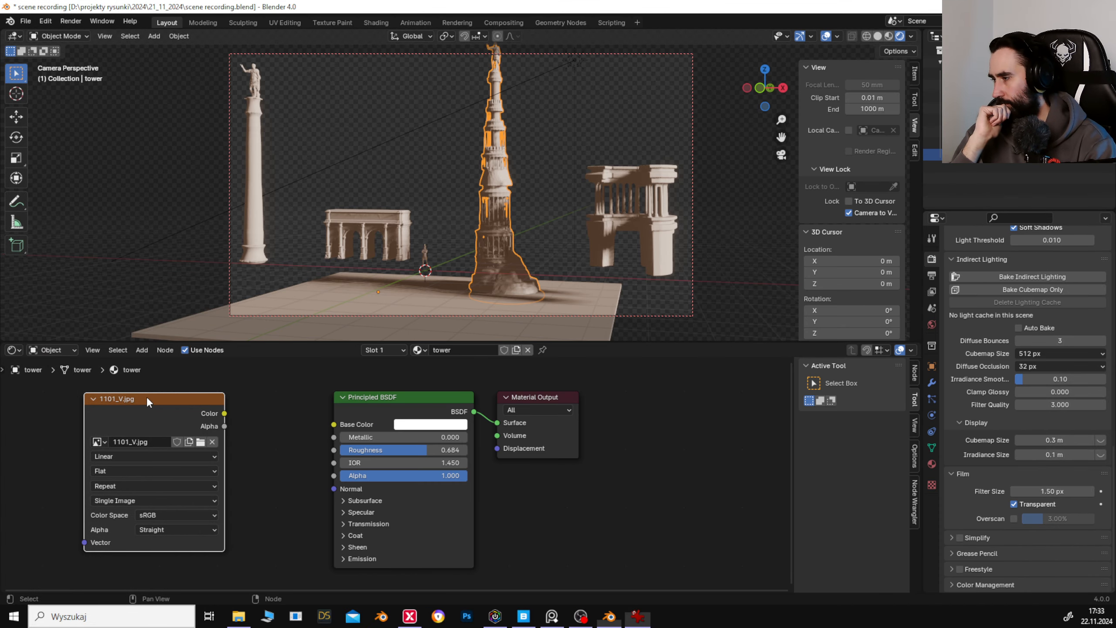
Connect the 1101_V.jpg texture's Color output to the Principled BSDF's Base Color and set its interpolation to Cubic.
drag(170, 399, 335, 424)
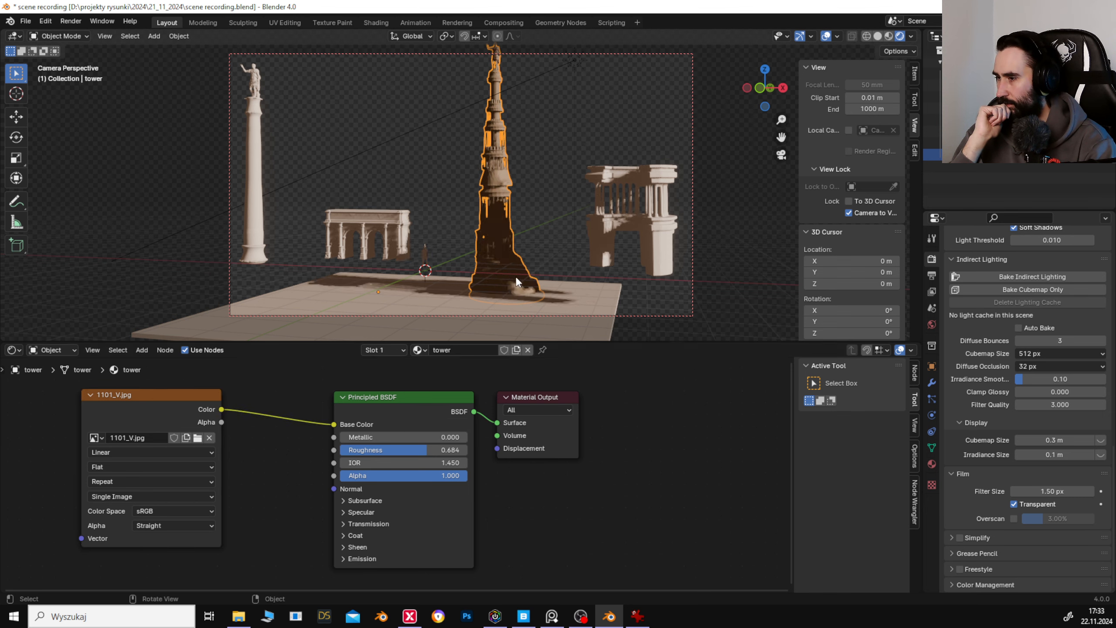
click(154, 452)
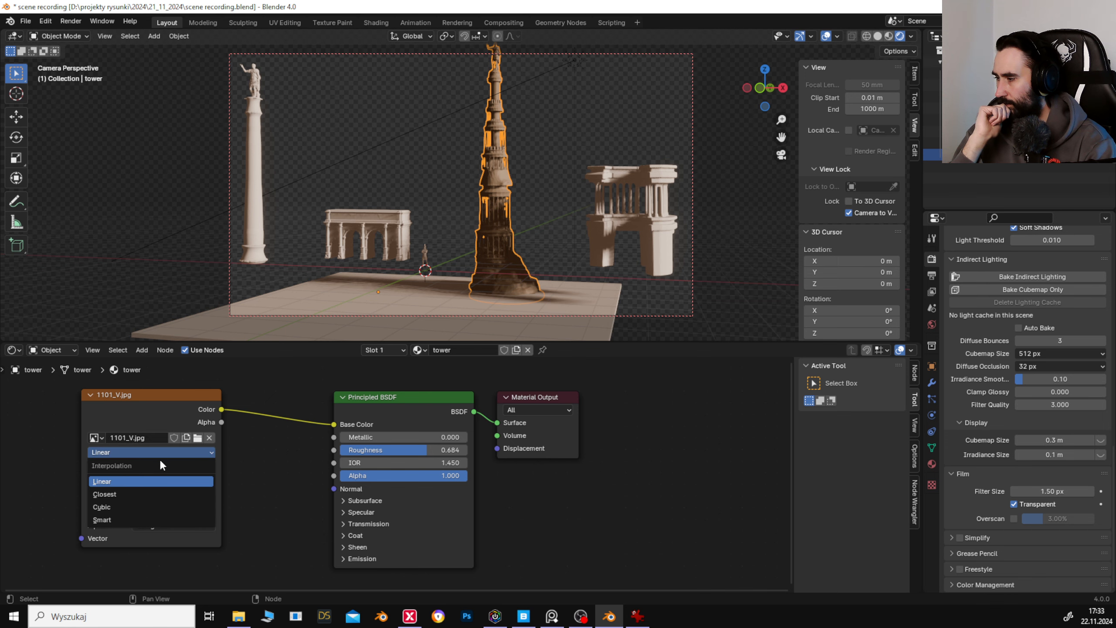
click(135, 498)
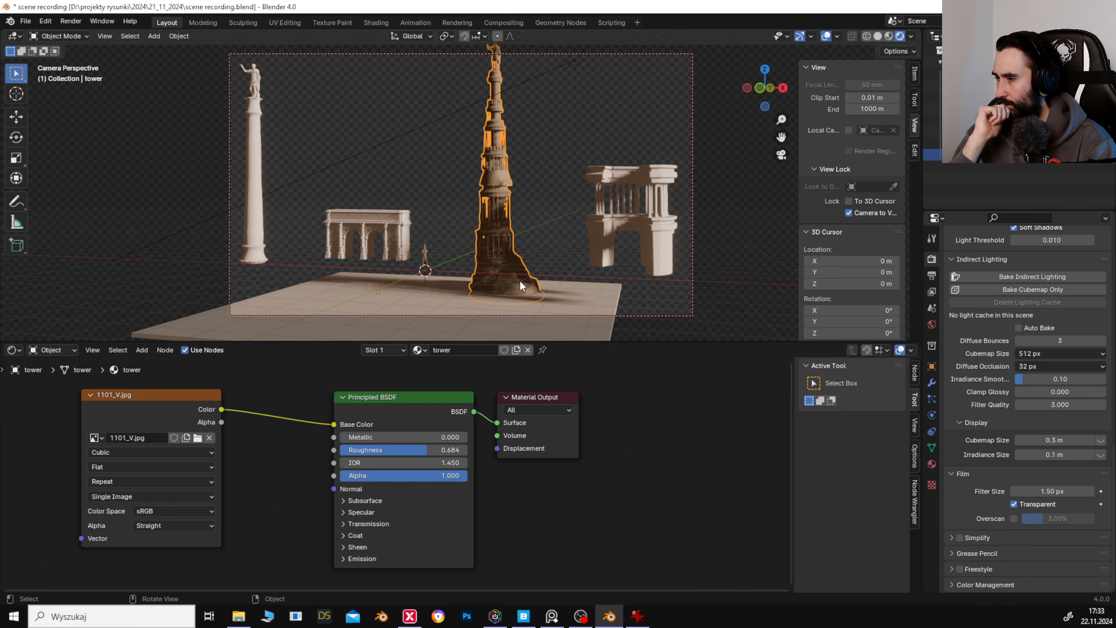
Add Texture Coordinate and Mapping nodes in front of the 1101_V.jpg texture and spread the nodes out.
key(KP_0)
scroll(555, 269, up, 5)
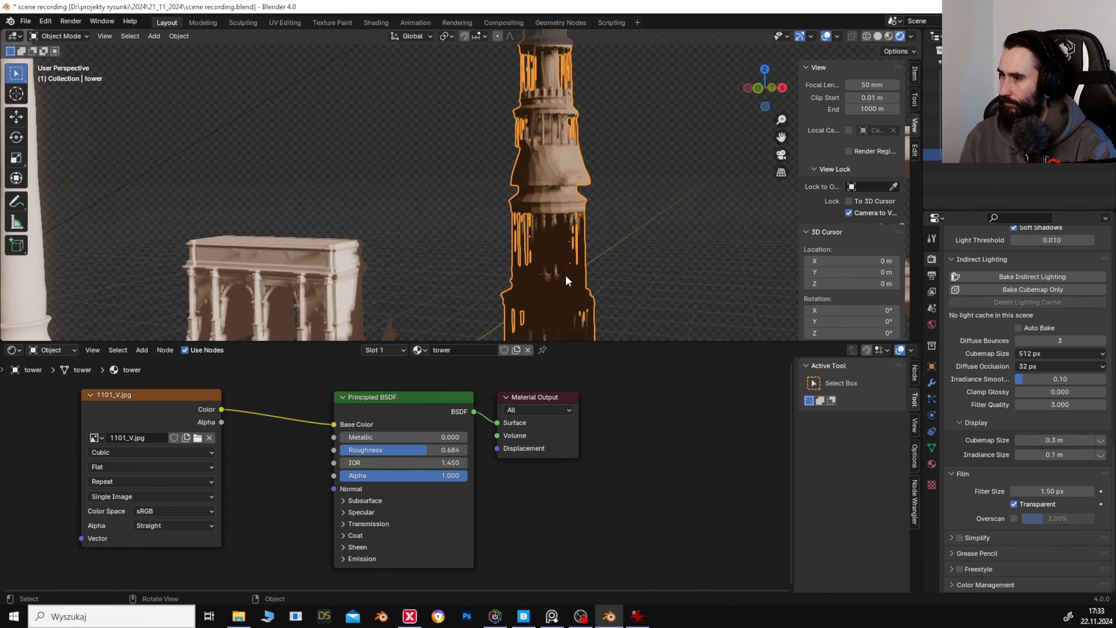
drag(564, 273, 594, 207)
scroll(589, 204, down, 3)
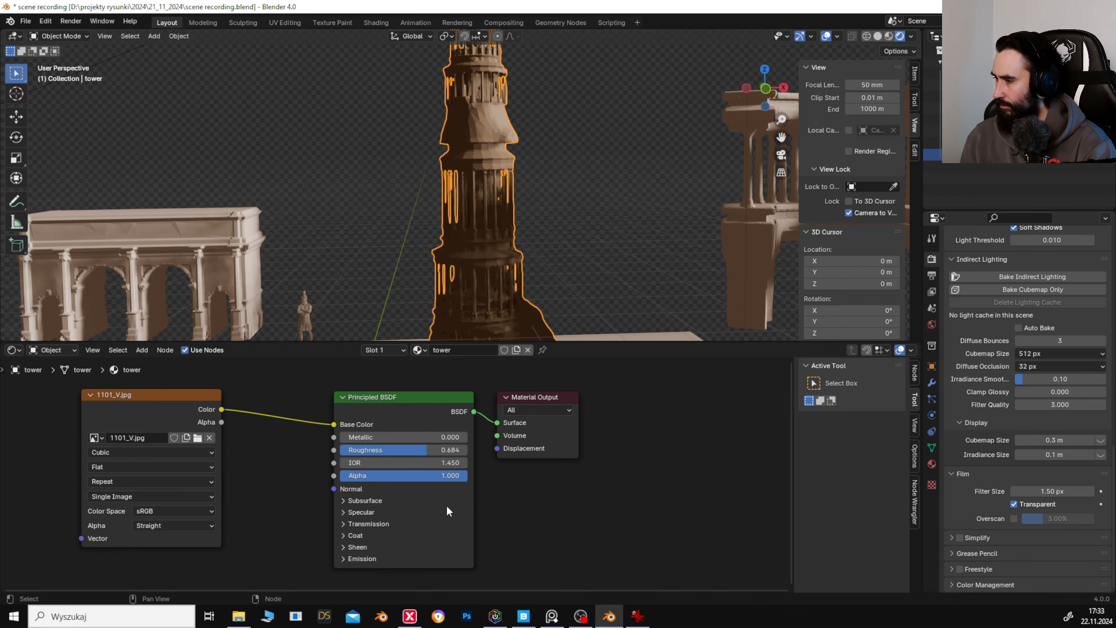
drag(182, 394, 488, 467)
key(ctrl+t)
drag(438, 413, 535, 382)
drag(309, 451, 196, 435)
drag(405, 431, 455, 367)
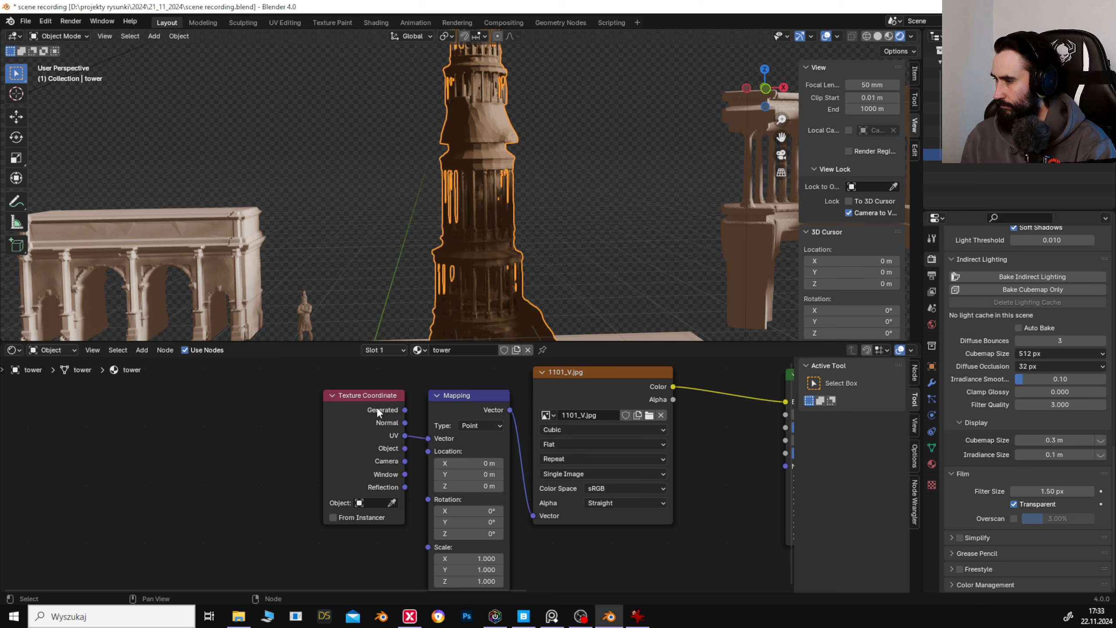
Drive the Mapping node's Vector input with the Generated output of the Texture Coordinate node instead of UV.
drag(376, 407, 393, 446)
click(455, 399)
click(434, 426)
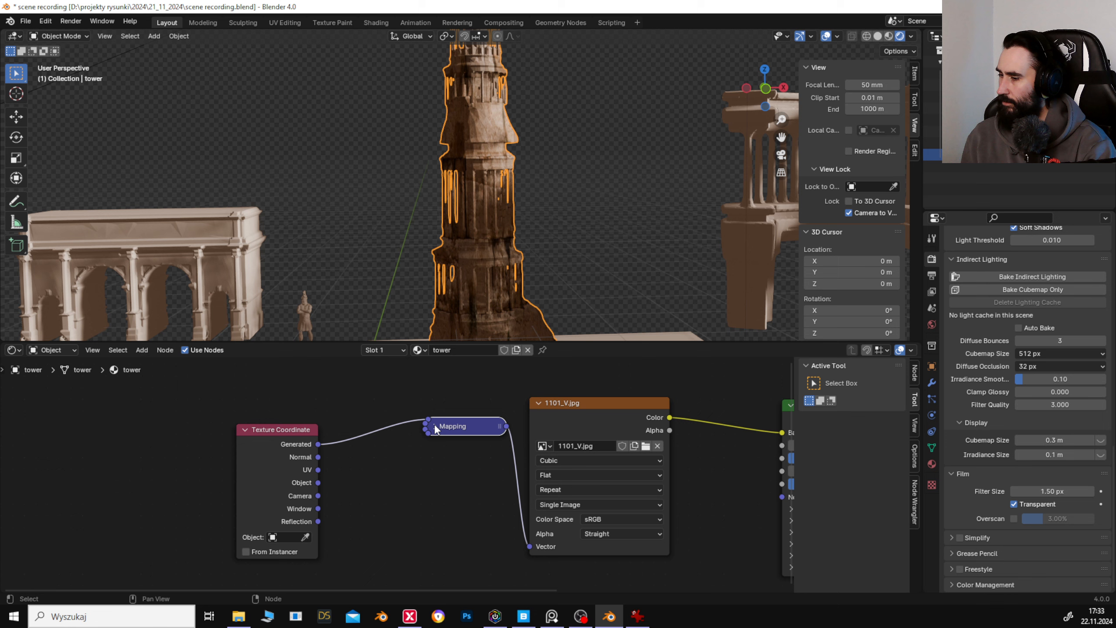
click(435, 426)
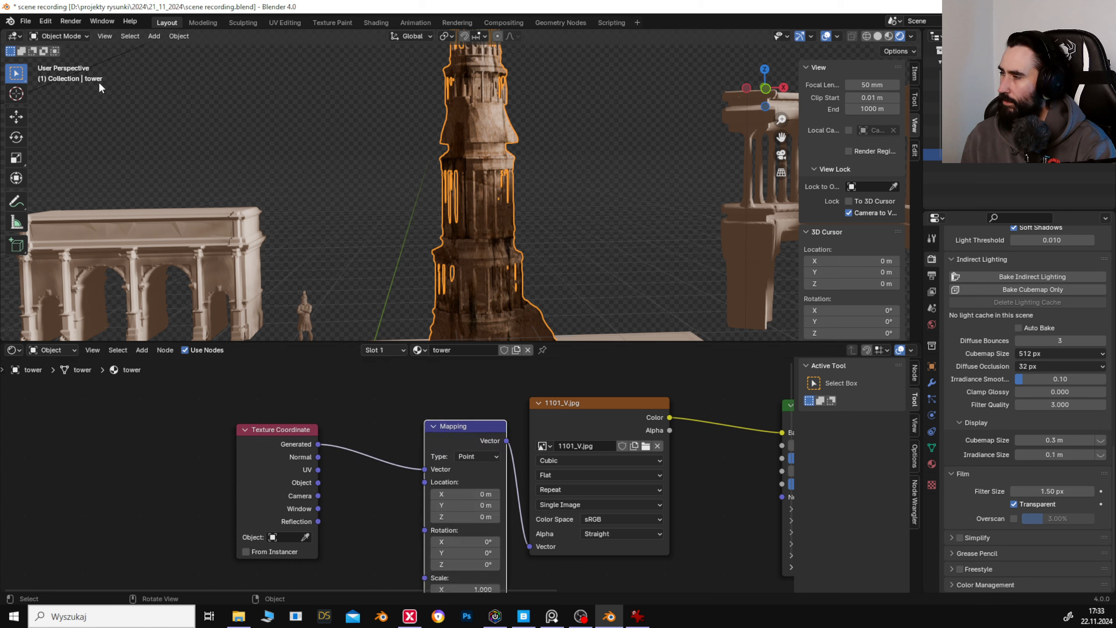
Look up the Node Wrangler add-on in the preferences, then close them.
click(24, 20)
click(108, 172)
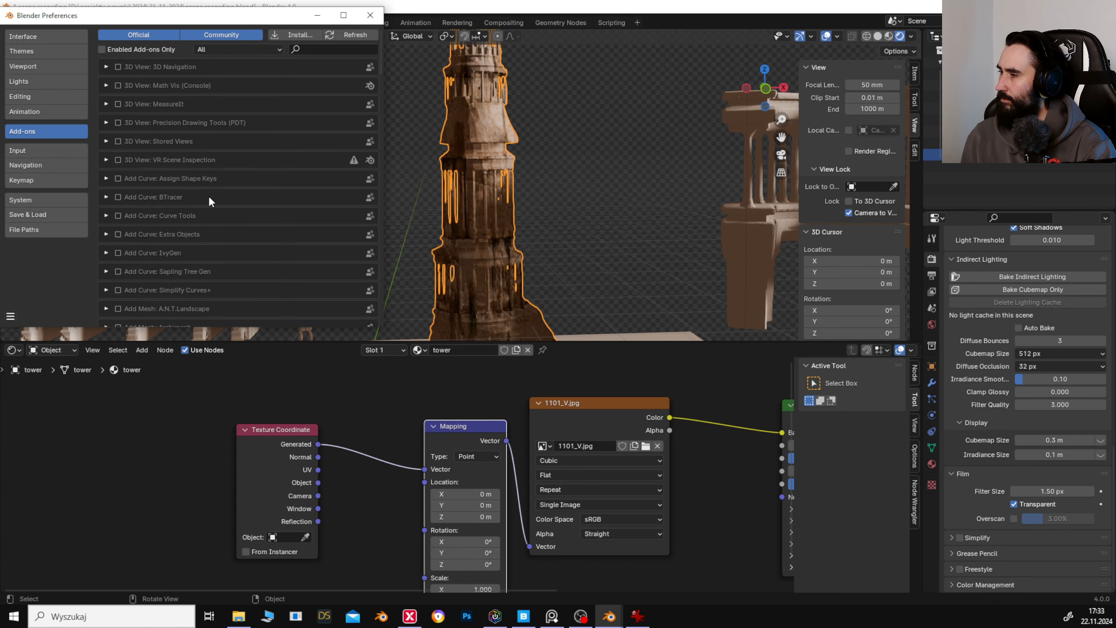
text(wran)
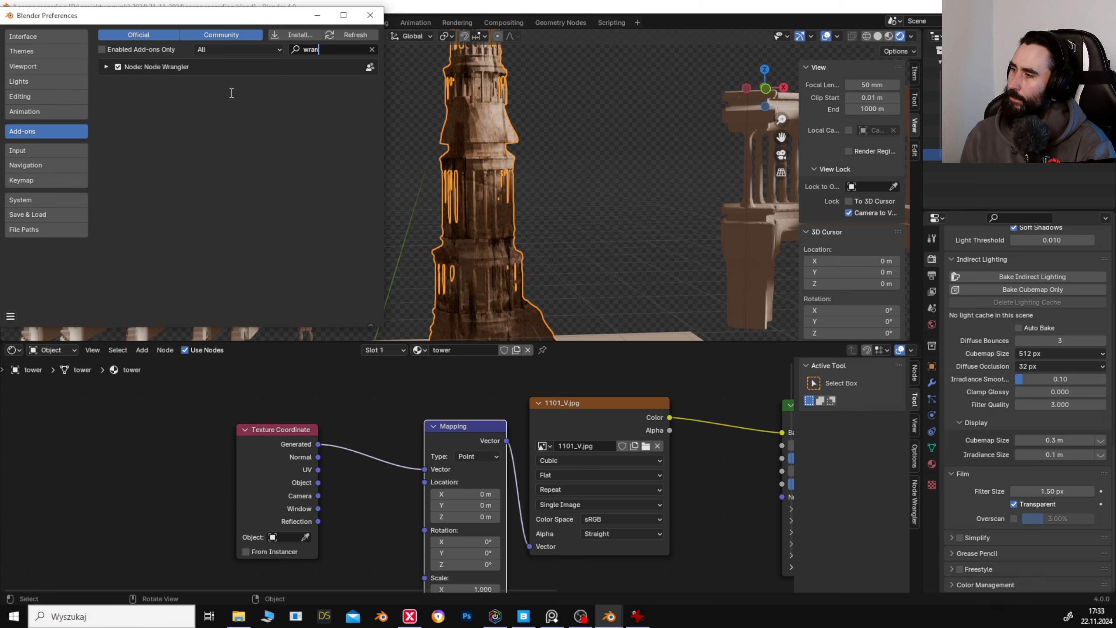
click(370, 15)
Apply all of the tower's transforms to deltas.
click(563, 415)
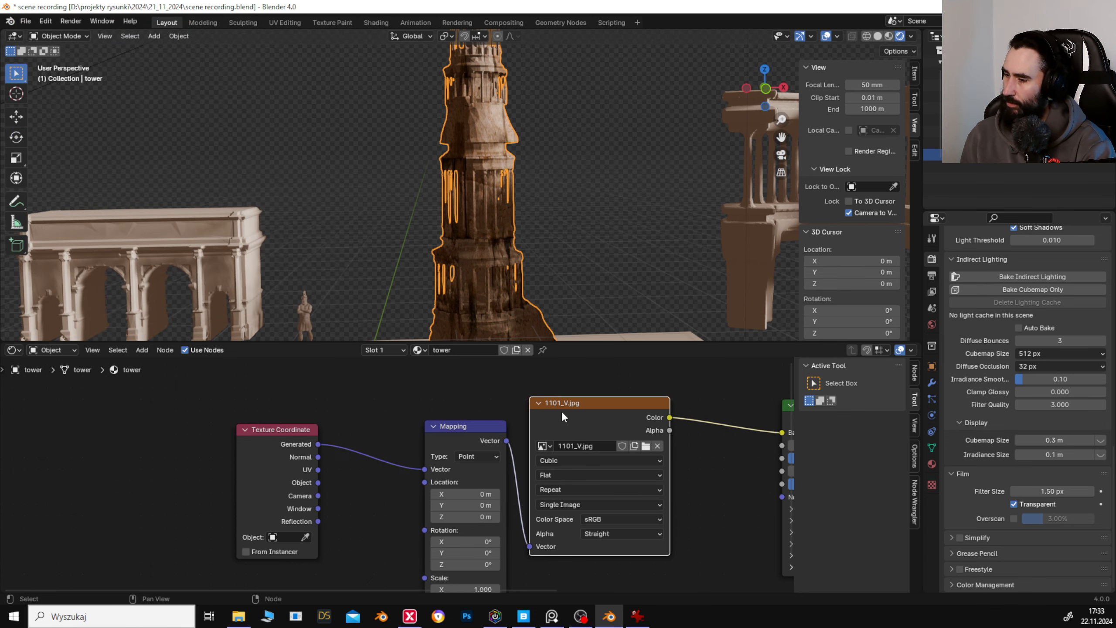
drag(725, 412, 470, 430)
drag(370, 418, 517, 407)
drag(254, 439, 293, 455)
key(ctrl+a)
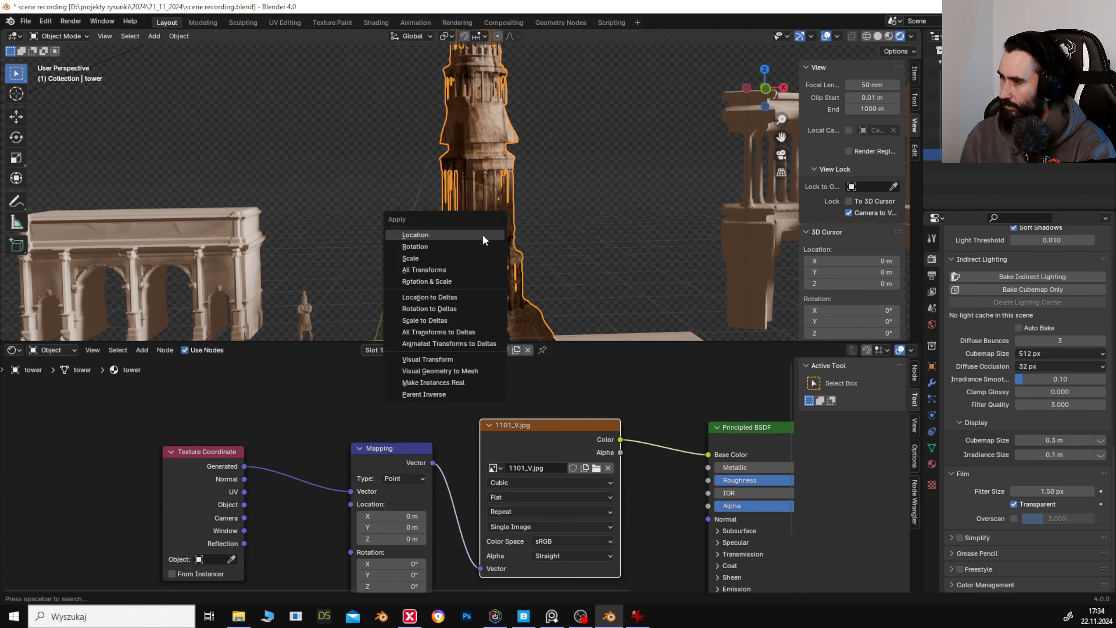
click(465, 333)
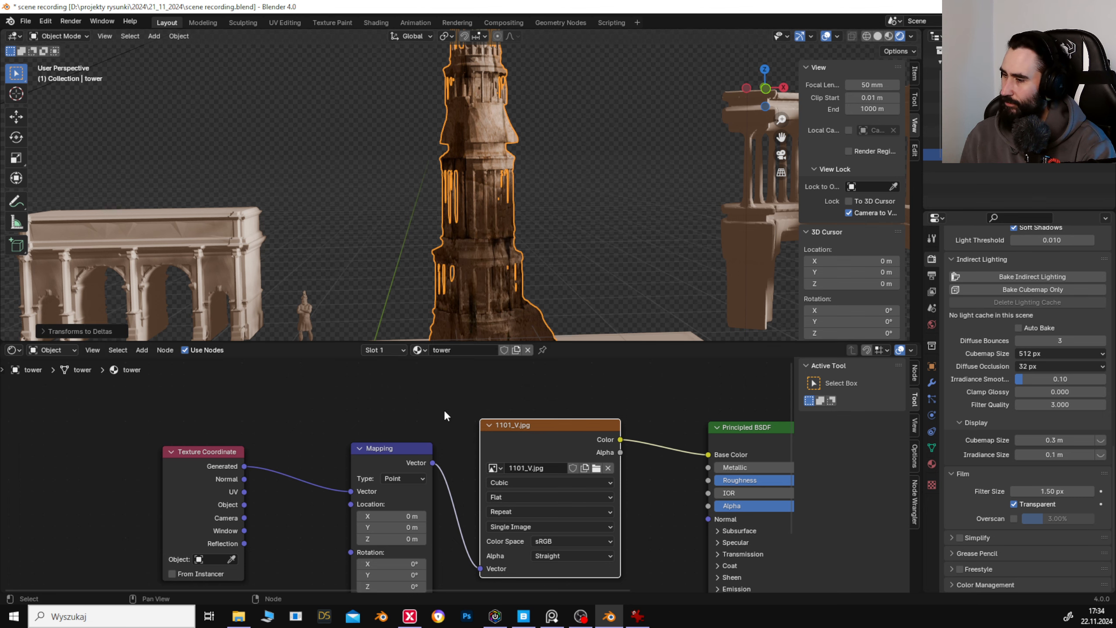
Set the projection of the tower's 1101_V.jpg texture from Flat to Box.
click(689, 276)
drag(599, 342, 600, 483)
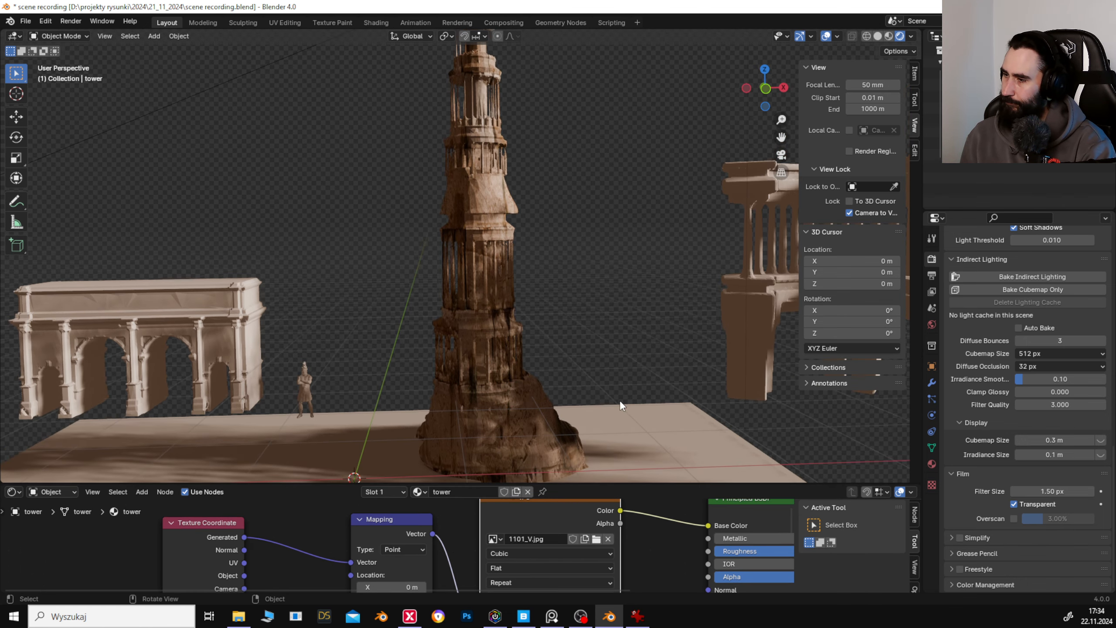
click(503, 472)
drag(503, 472, 392, 467)
drag(585, 382, 543, 462)
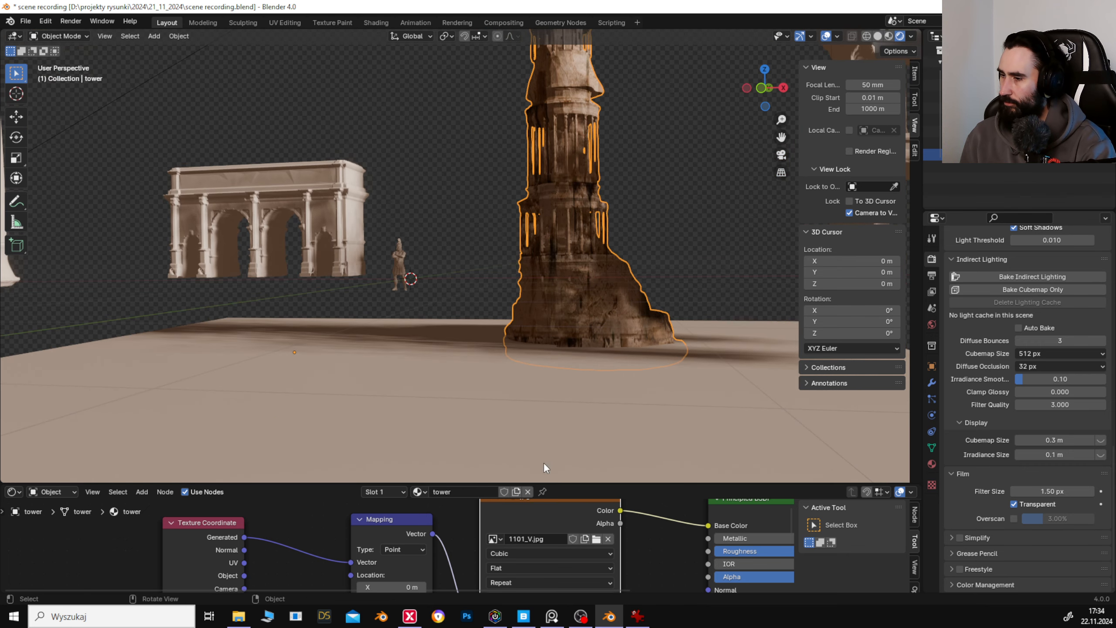
drag(435, 482, 435, 292)
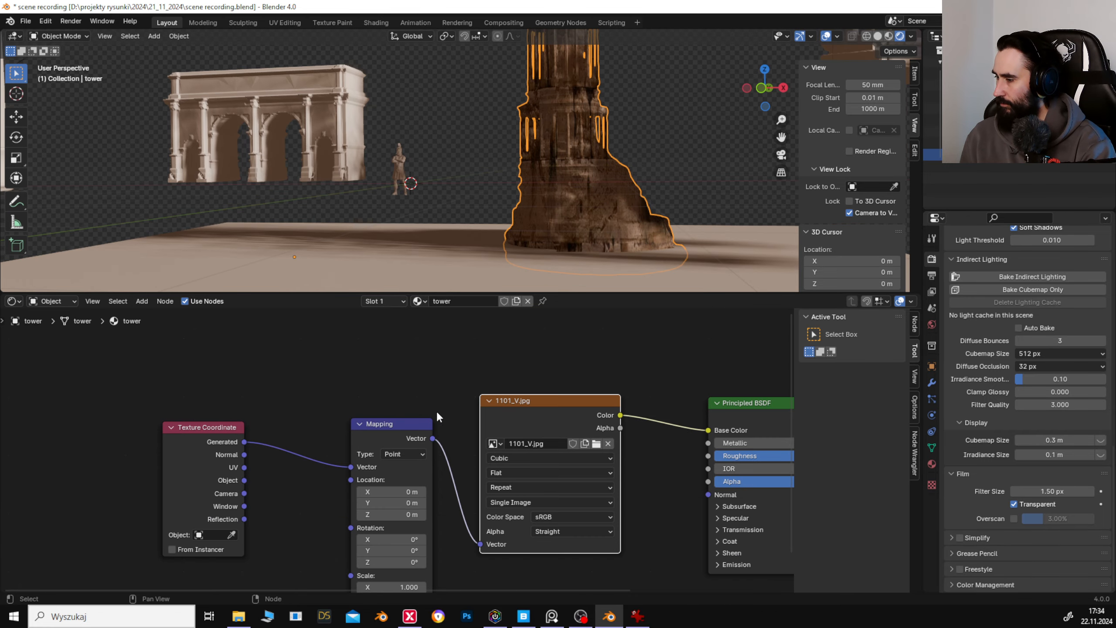
drag(437, 412, 558, 335)
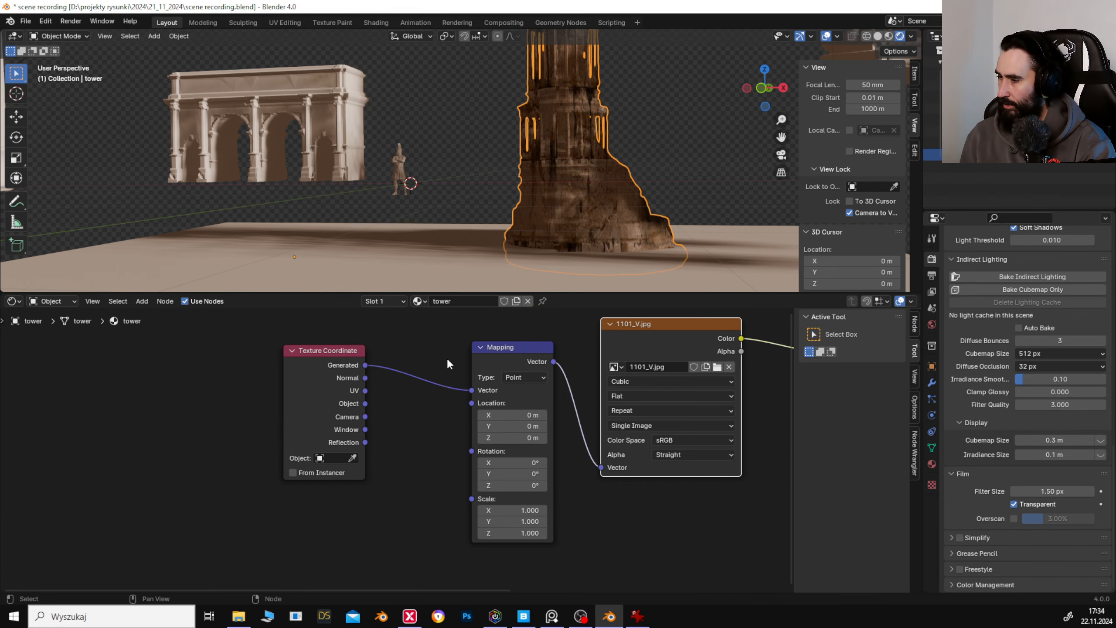
key(a)
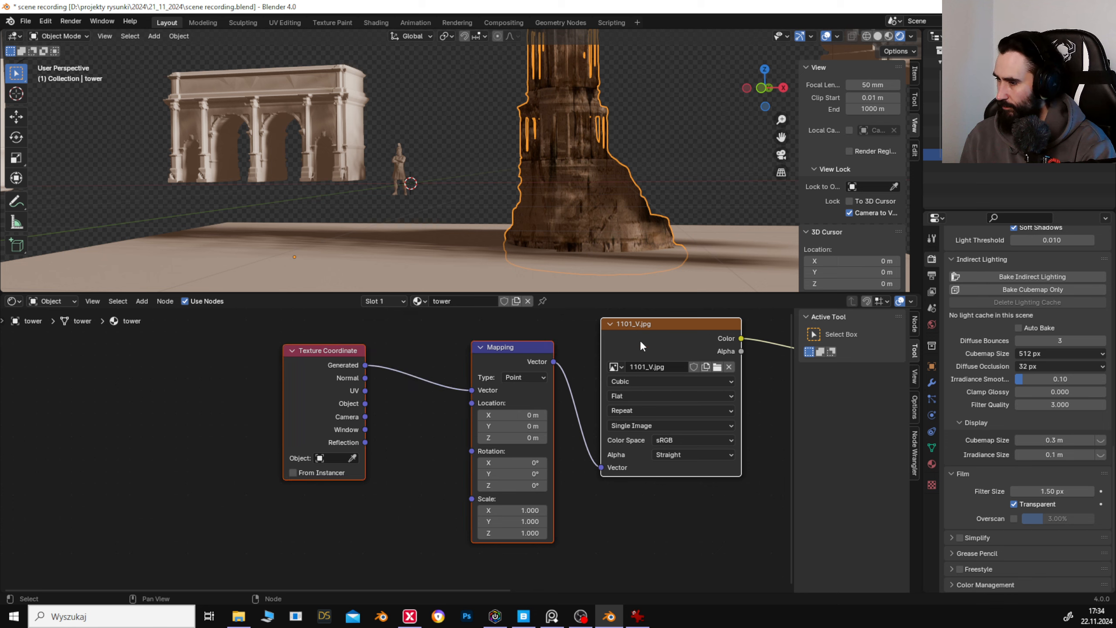
click(632, 396)
click(634, 432)
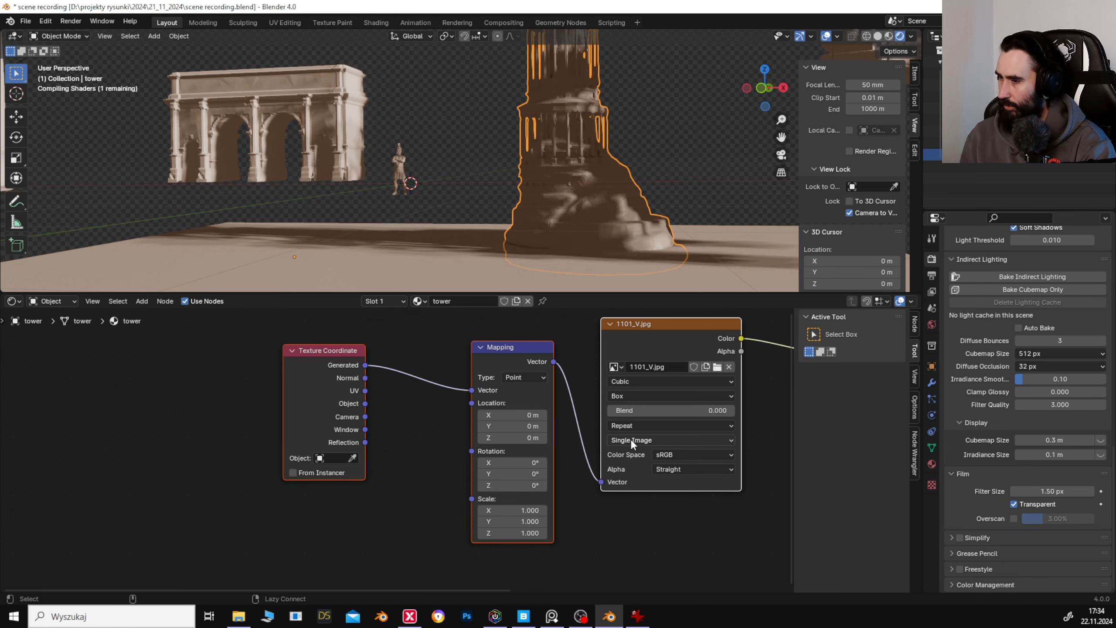
click(580, 372)
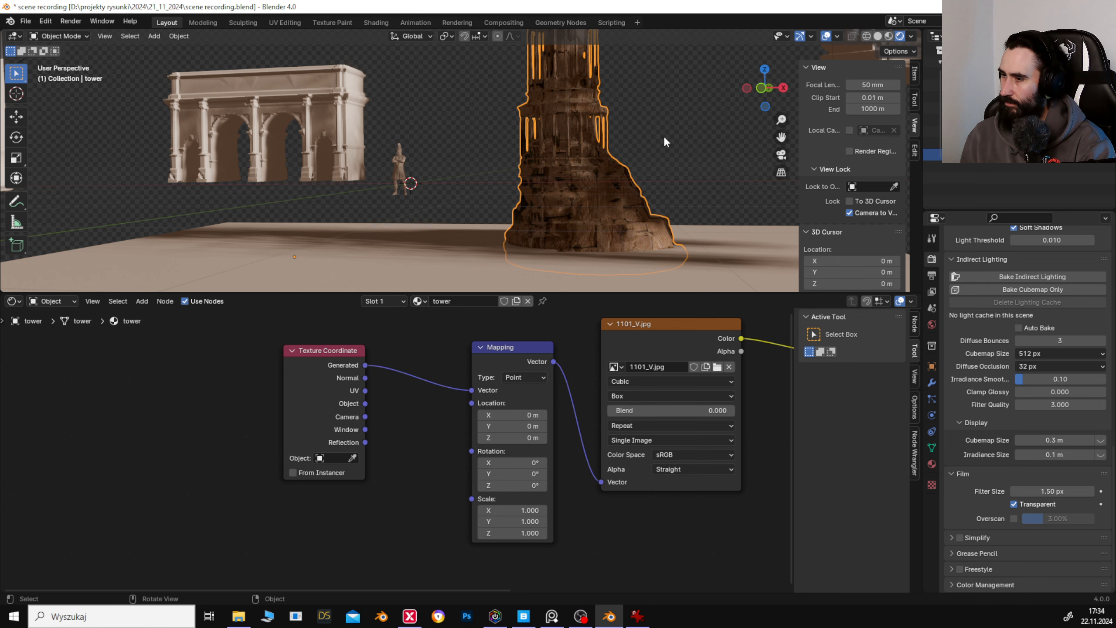
Add a Value node and connect it to the Scale input of the tower material's Mapping node.
drag(665, 141, 566, 147)
key(shift+a)
mouse_move(397, 506)
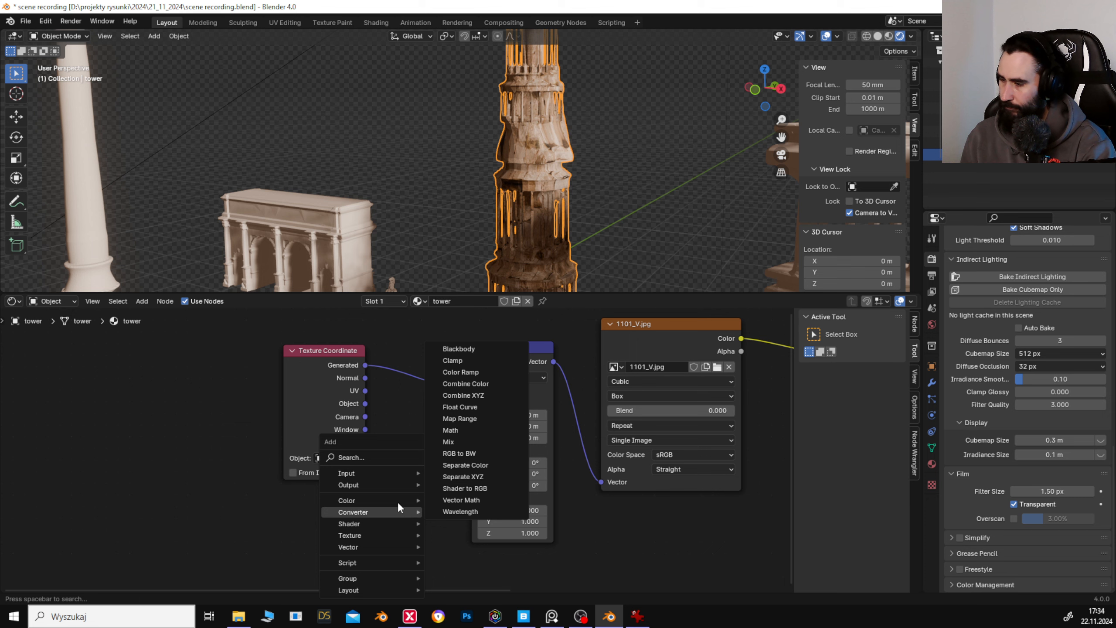
click(384, 457)
text(valu)
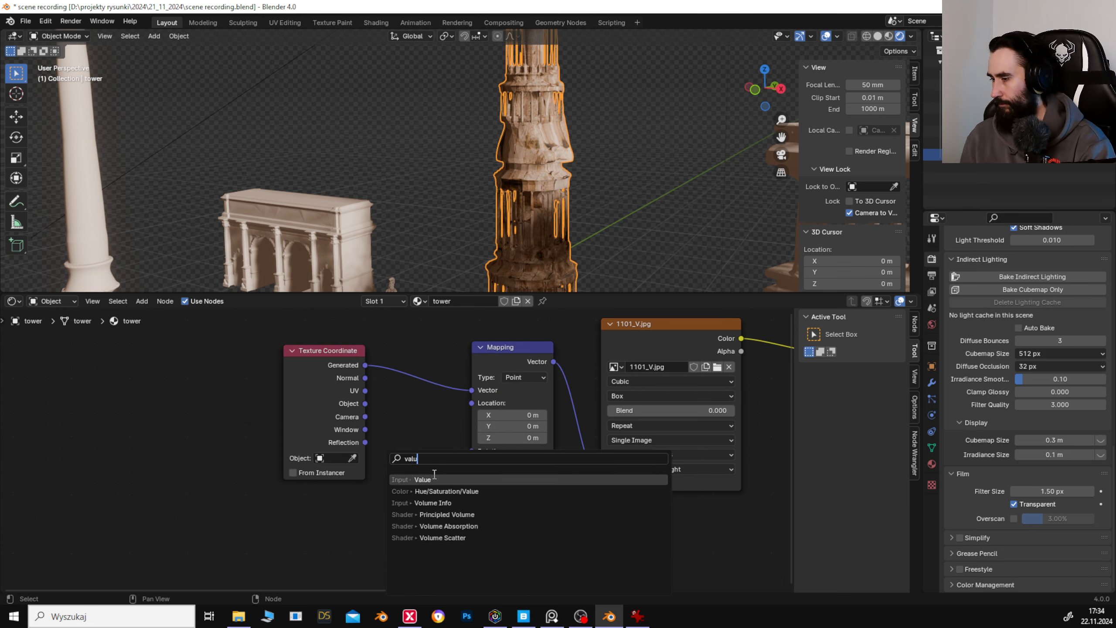
click(434, 479)
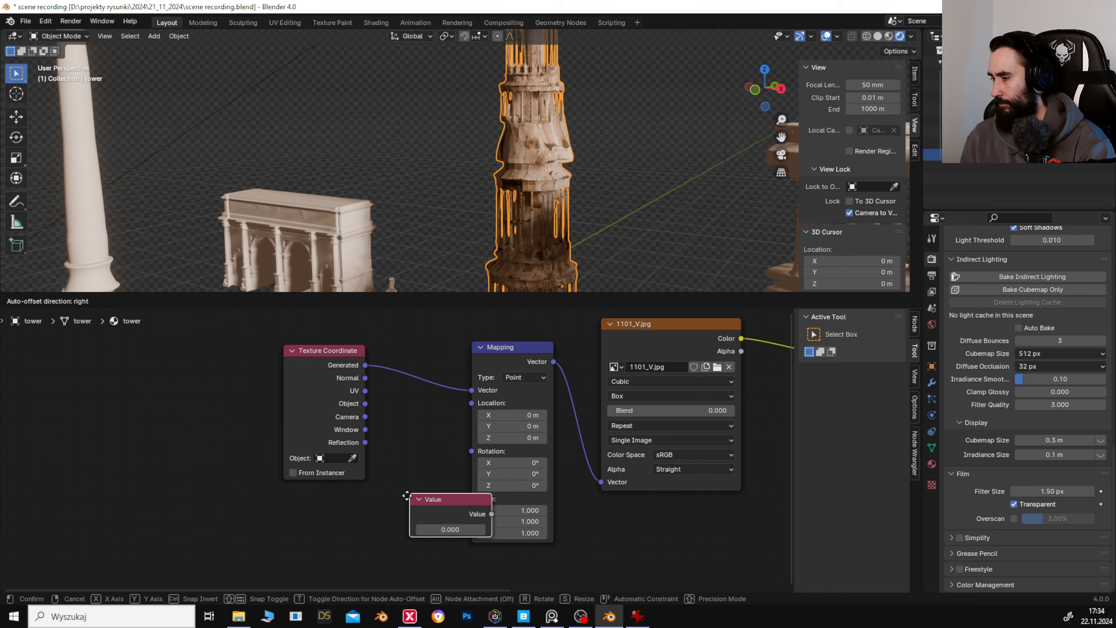
click(430, 531)
drag(433, 536, 471, 498)
click(464, 524)
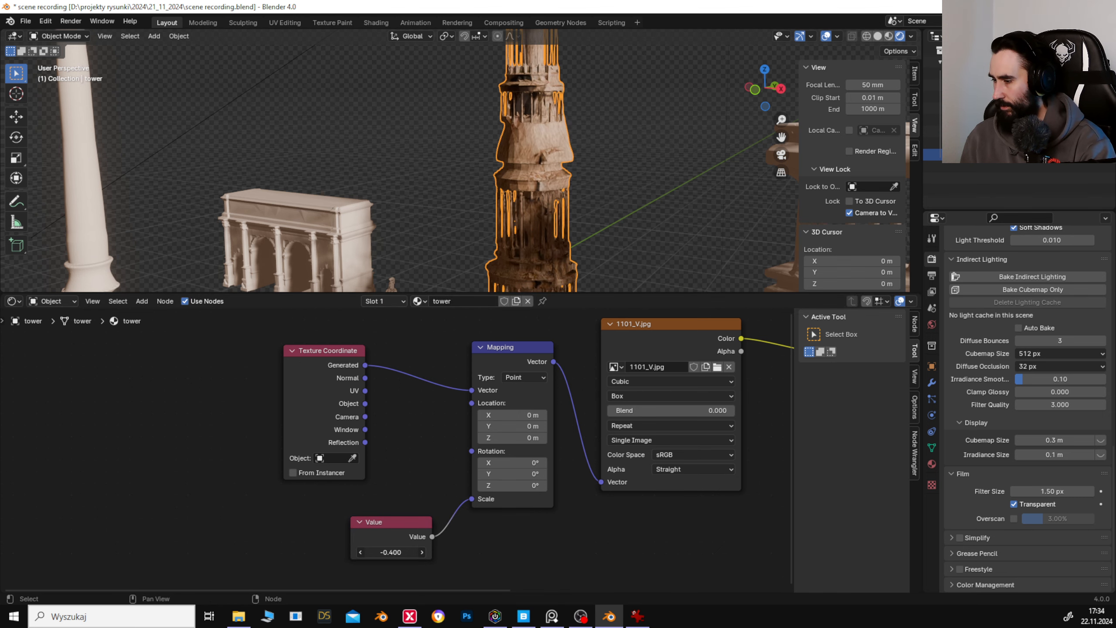
Try 1.0 and 0.5 in the Value node as the texture scale, undoing the 0.5 setting.
double_click(397, 550)
text(-0.31.0)
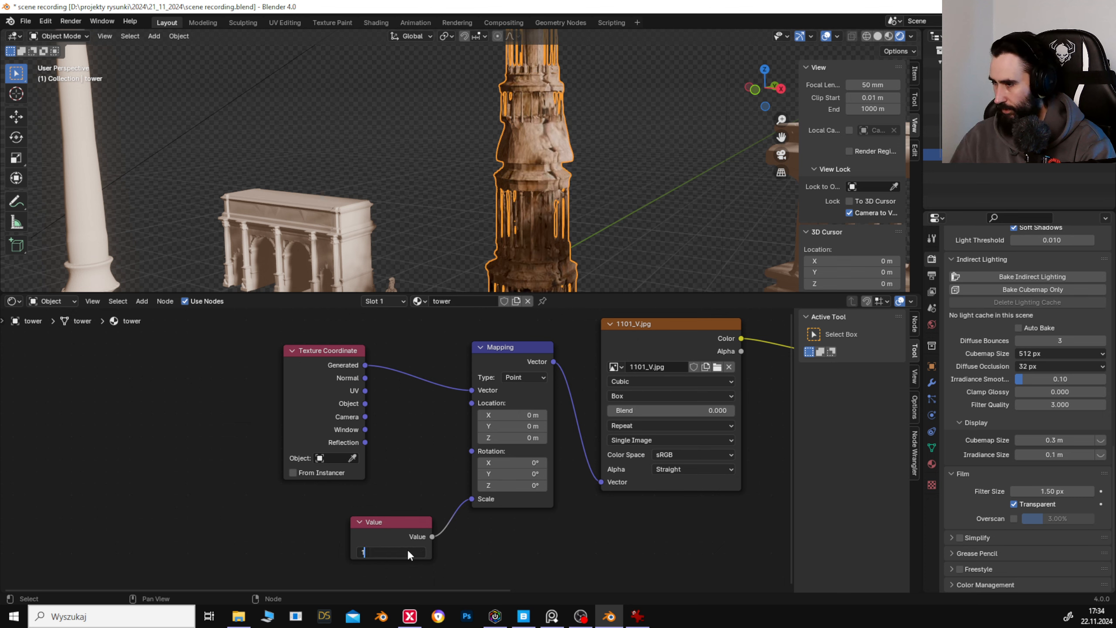
key(Return)
double_click(403, 550)
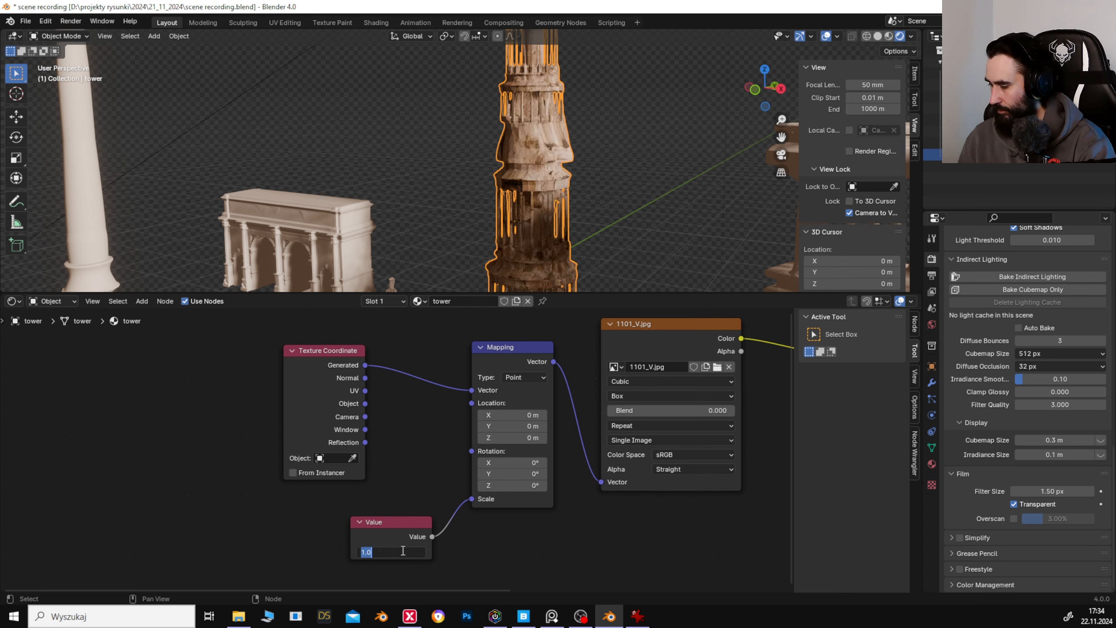
text(0.)
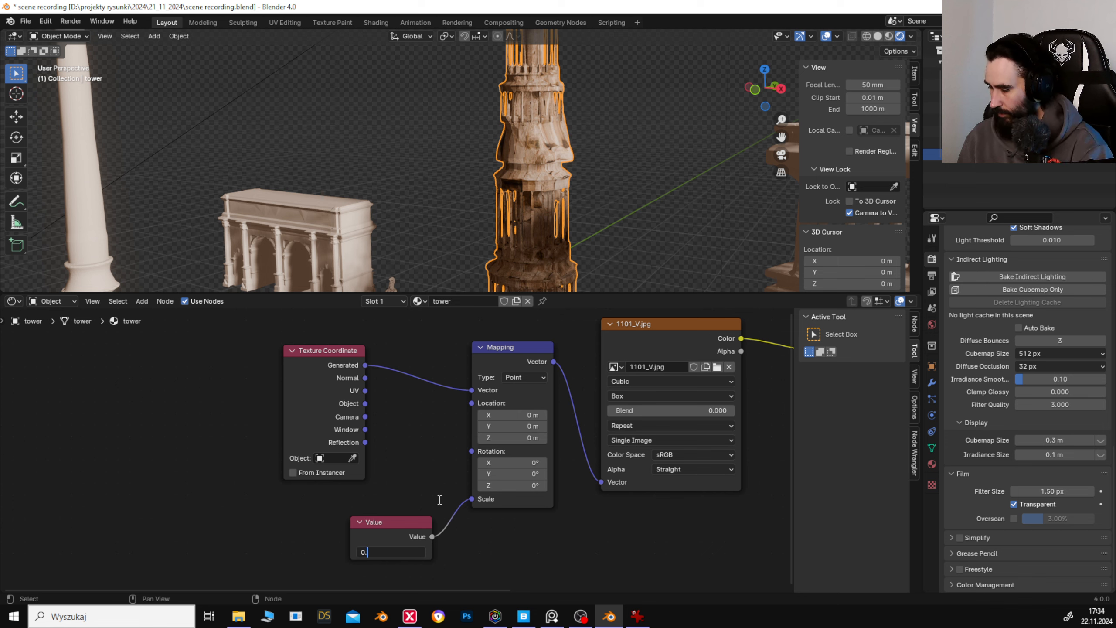
text(5)
key(Return)
key(ctrl+z)
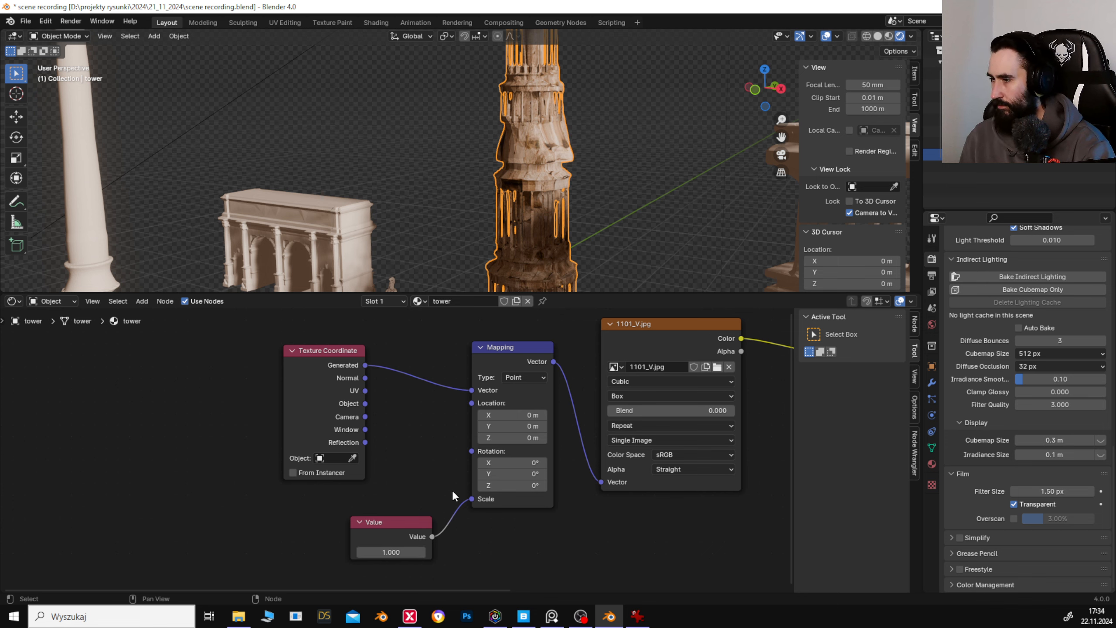
Set the Value node that drives the Mapping scale to 2 and deselect the tower.
double_click(403, 552)
text(2)
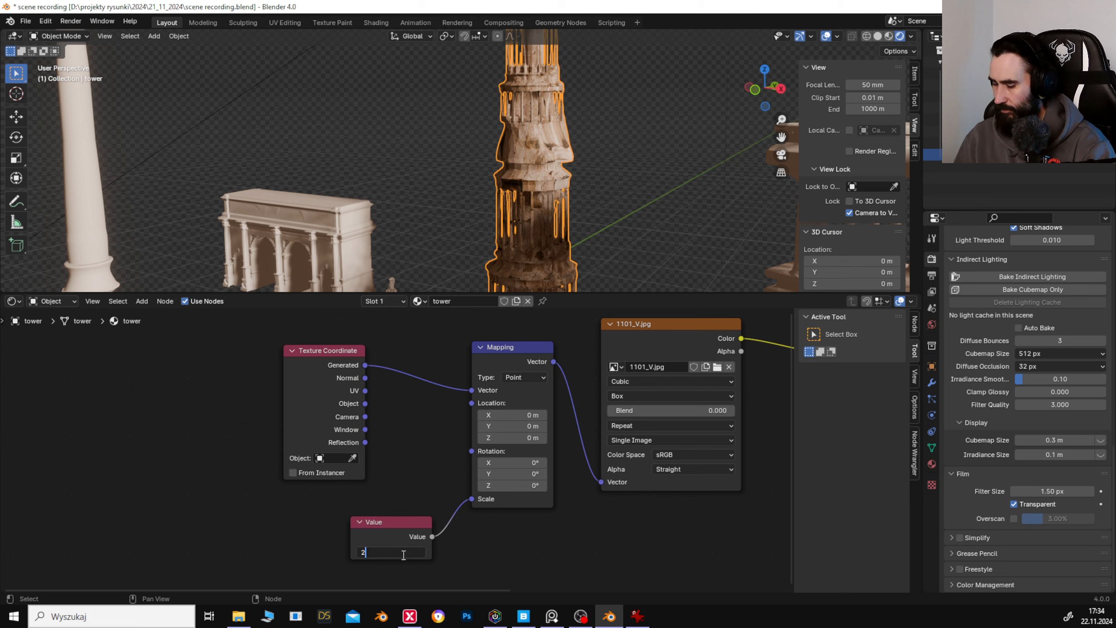
key(Return)
click(620, 272)
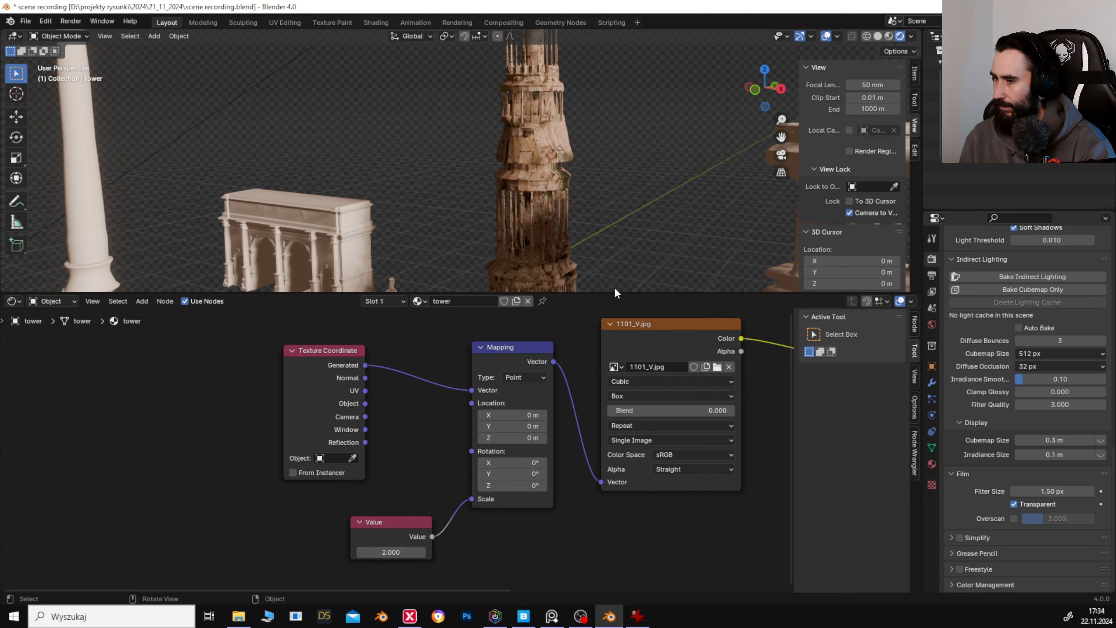
Enlarge the 3D viewport to inspect the textured tower and save the scene file.
drag(608, 292, 643, 538)
scroll(607, 323, down, 3)
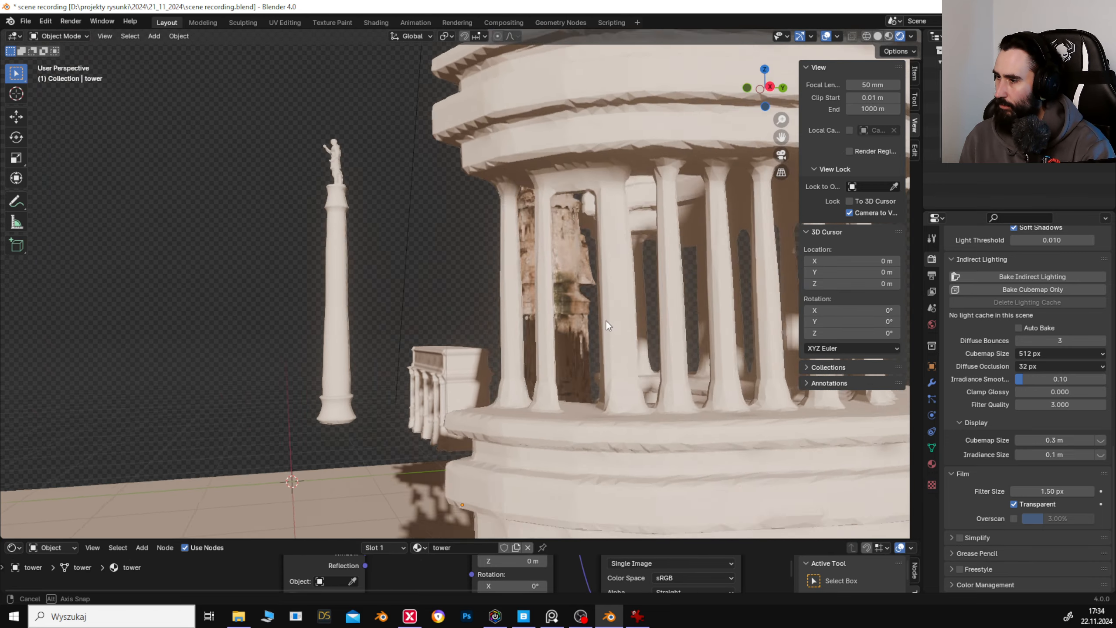
scroll(615, 330, up, 3)
scroll(609, 321, down, 2)
key(ctrl+s)
drag(611, 328, 665, 328)
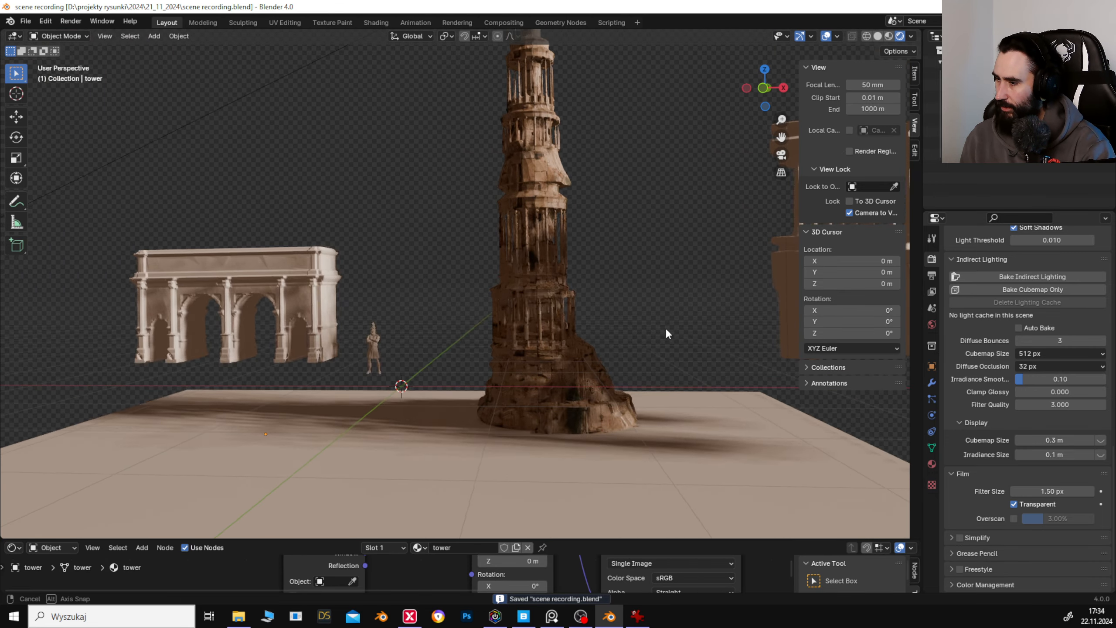
Switch the viewport to Material Preview shading, then select the tower and enlarge the Shader Editor to show its nodes.
click(888, 36)
scroll(509, 356, up, 3)
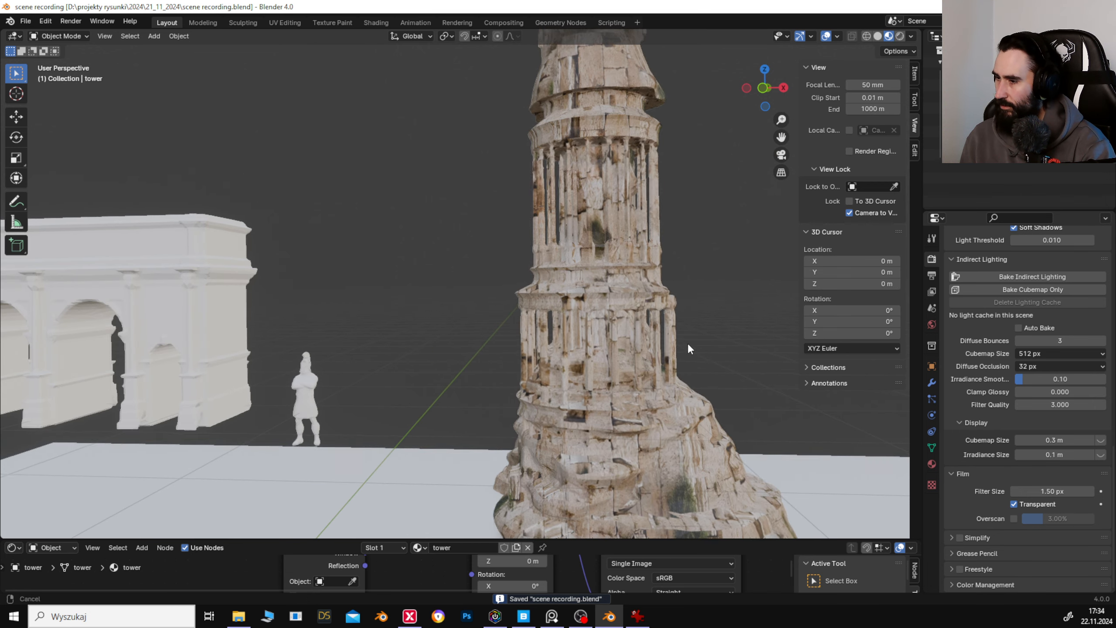
click(607, 345)
drag(607, 344, 615, 237)
scroll(523, 409, left, 3)
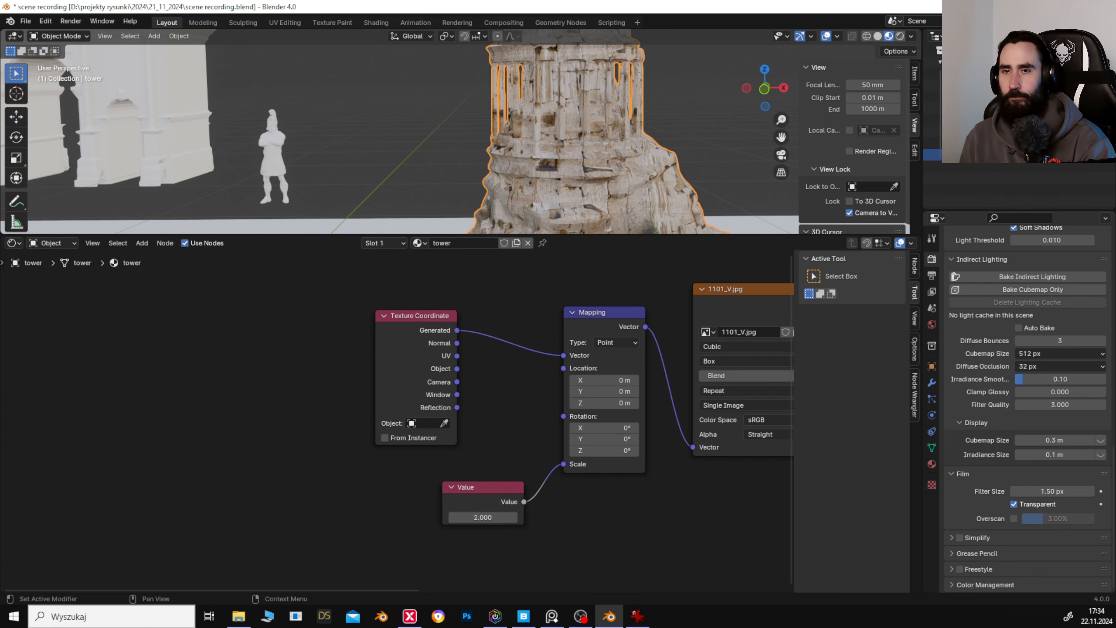
scroll(347, 469, up, 3)
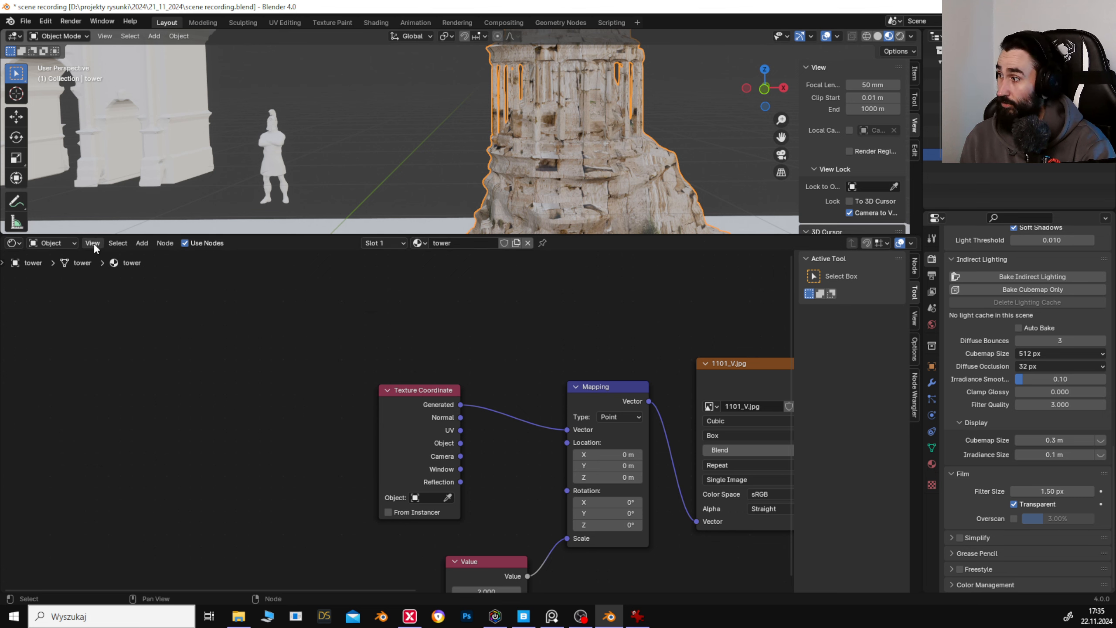
Enter Edit Mode on the tower, select its whole mesh and enlarge the 3D viewport.
click(14, 244)
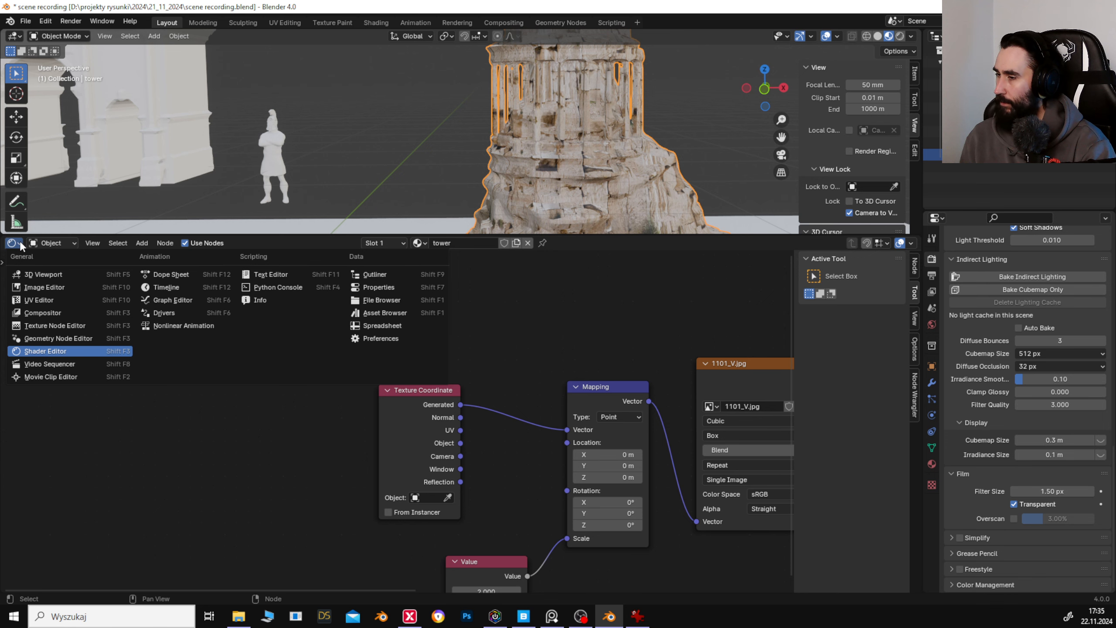
click(59, 36)
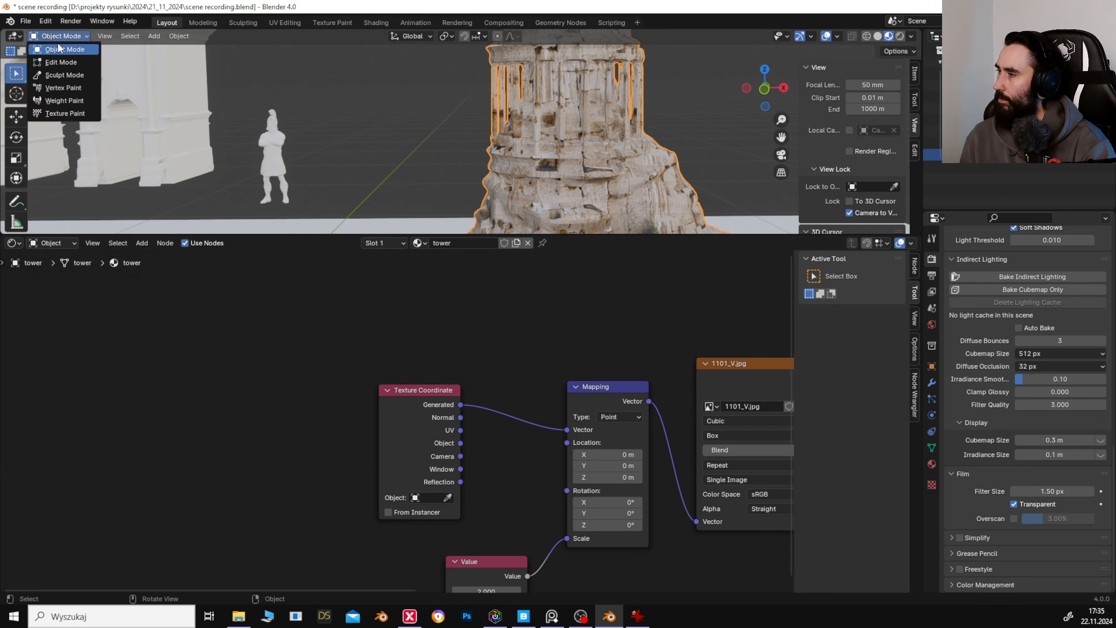
click(52, 64)
key(a)
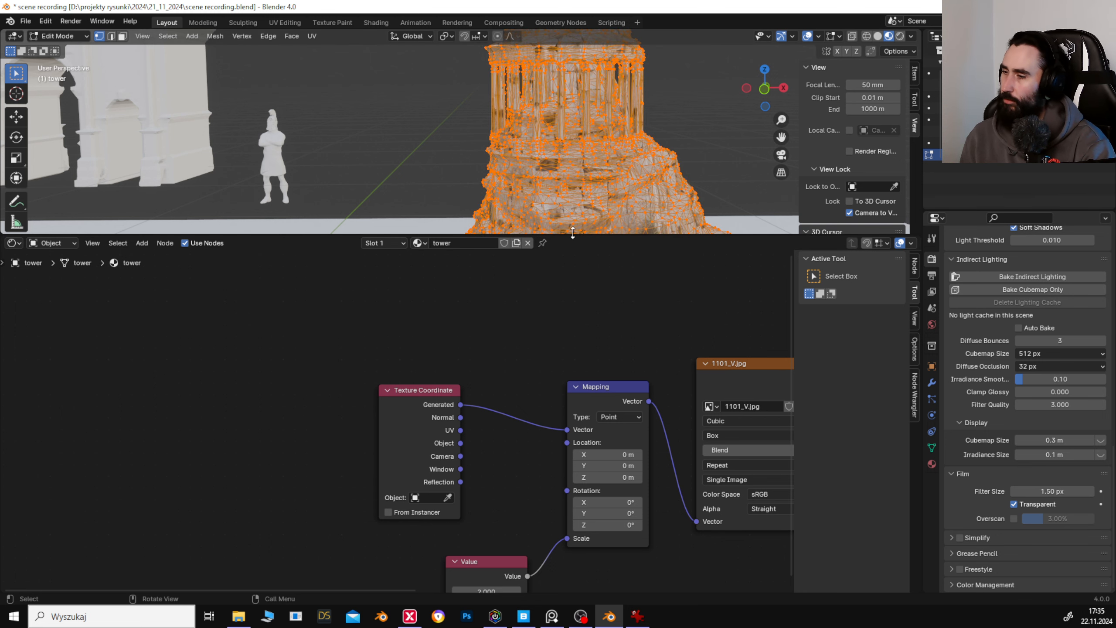
drag(599, 237, 599, 494)
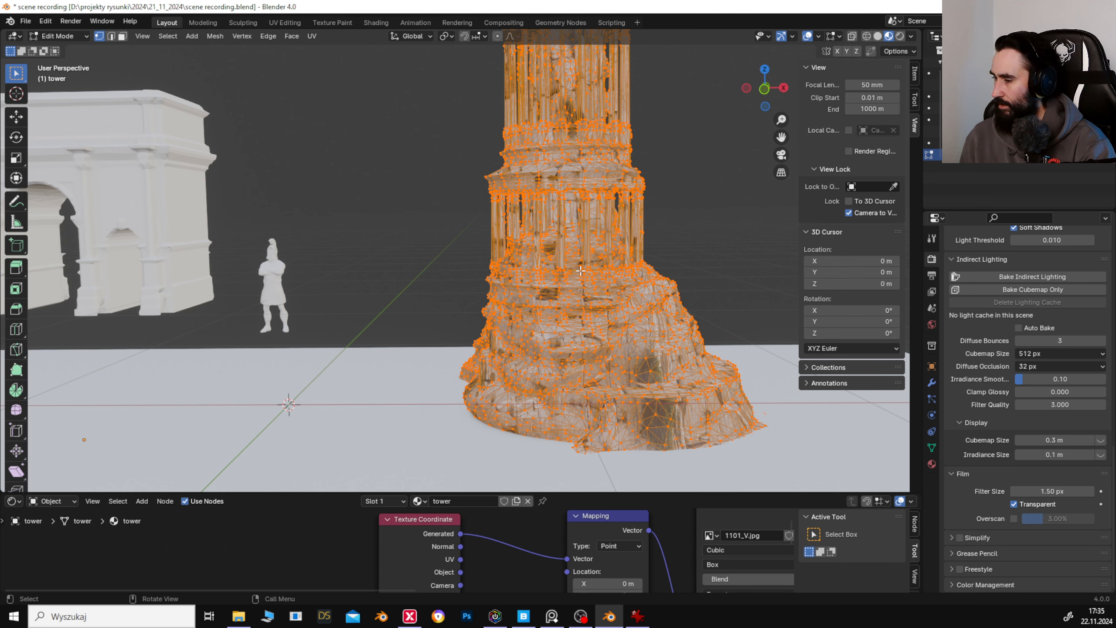
Try unwrapping the whole tower mesh with Unwrap and with Smart UV Project at its default settings.
key(u)
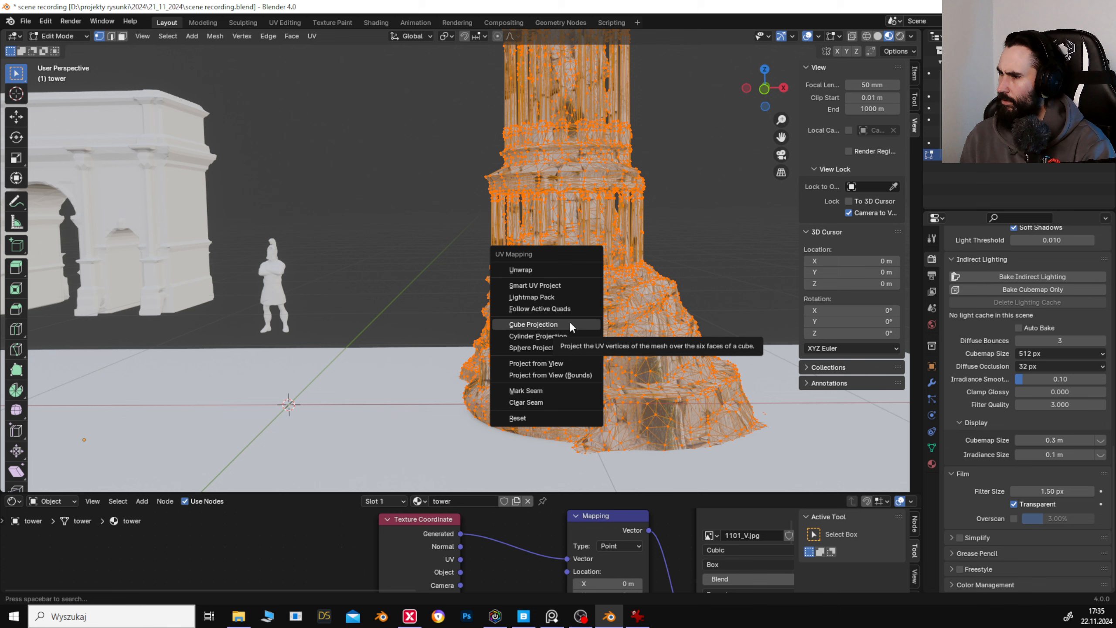
click(564, 275)
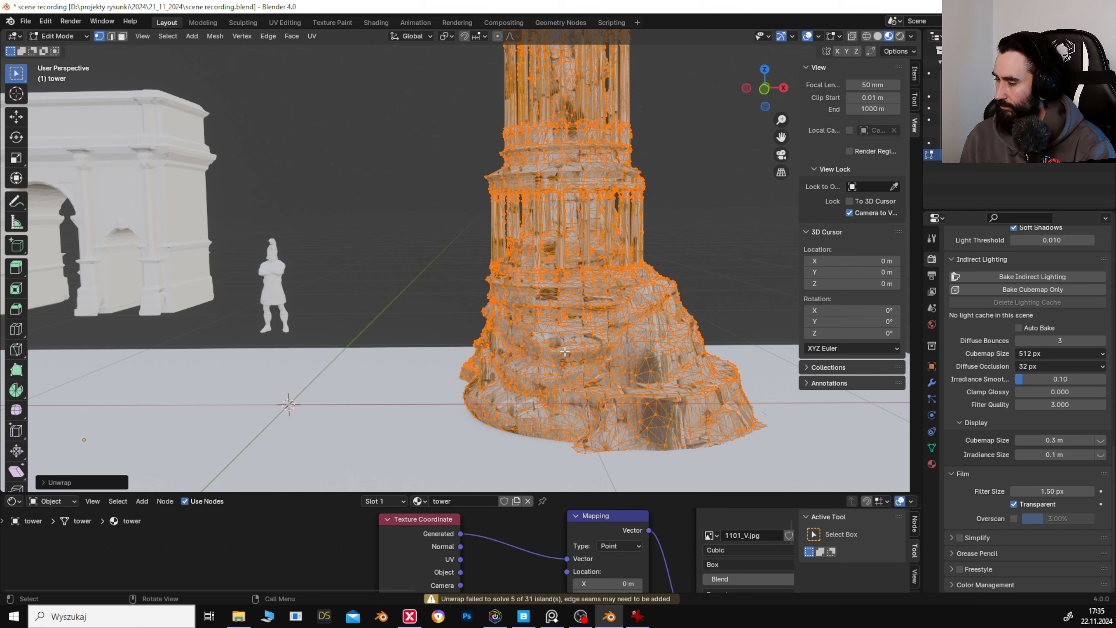
key(u)
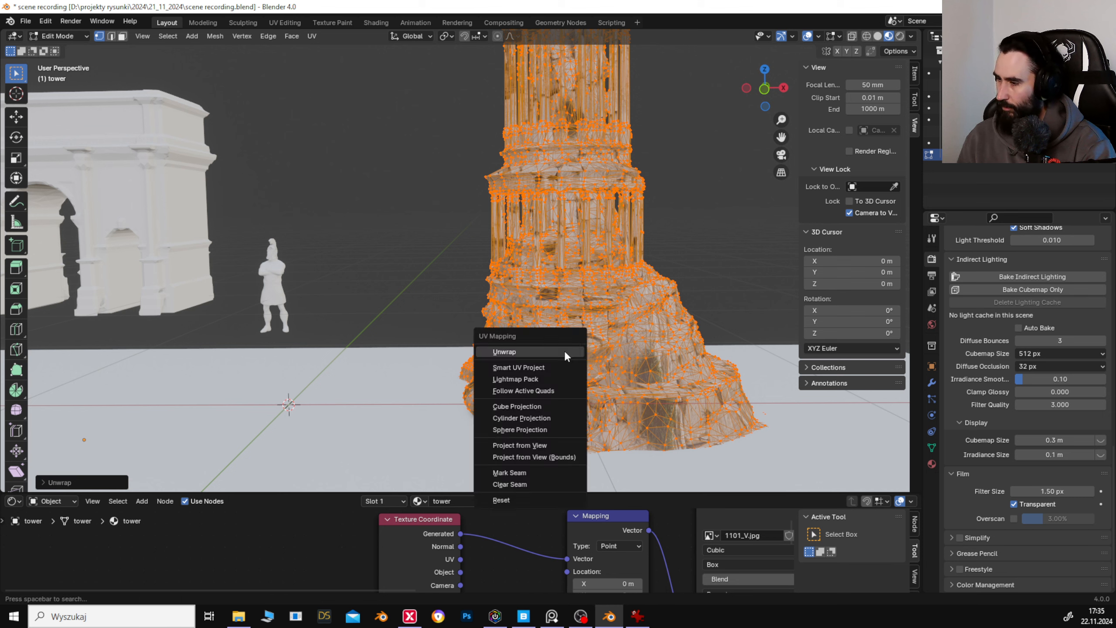
click(564, 366)
click(567, 476)
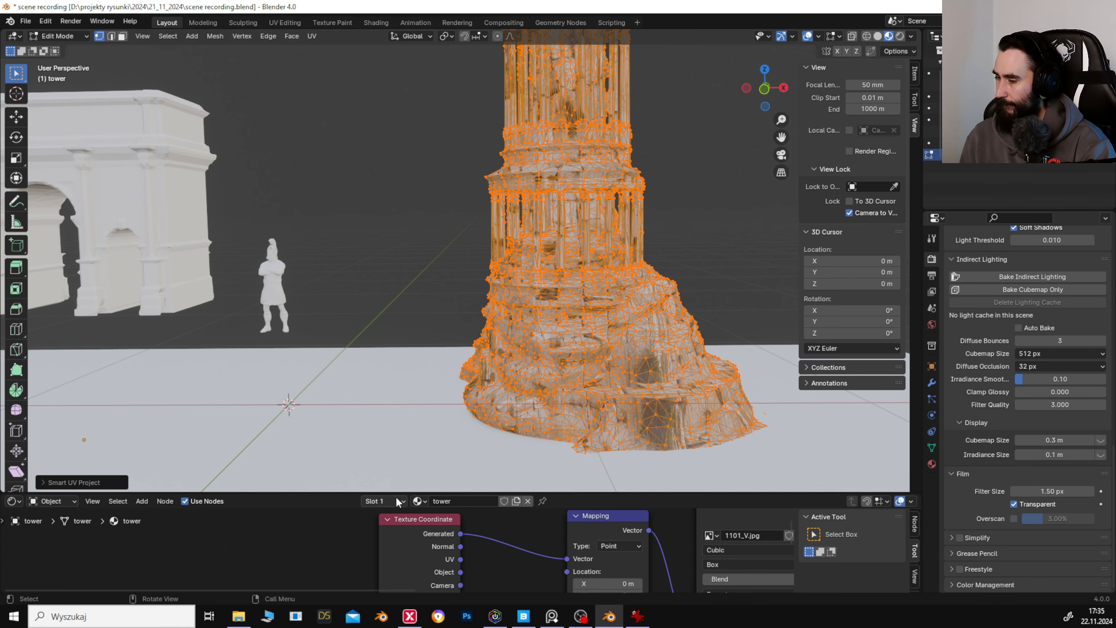
Change the Shader Editor area to the UV Editor and enlarge it to examine the tower's UV layout over the image.
click(13, 501)
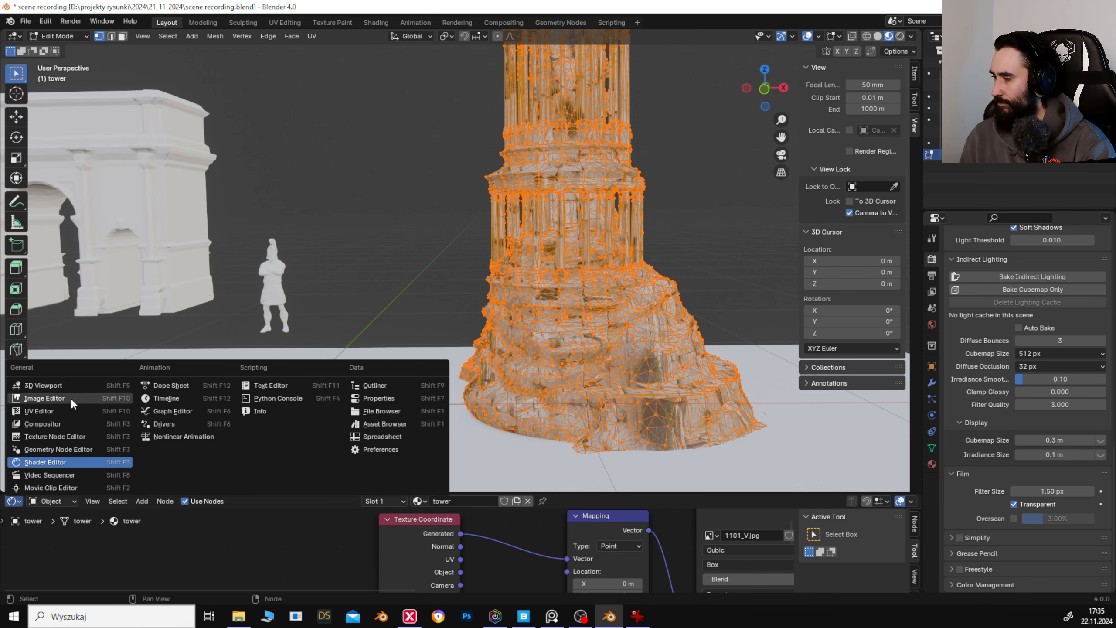
click(70, 410)
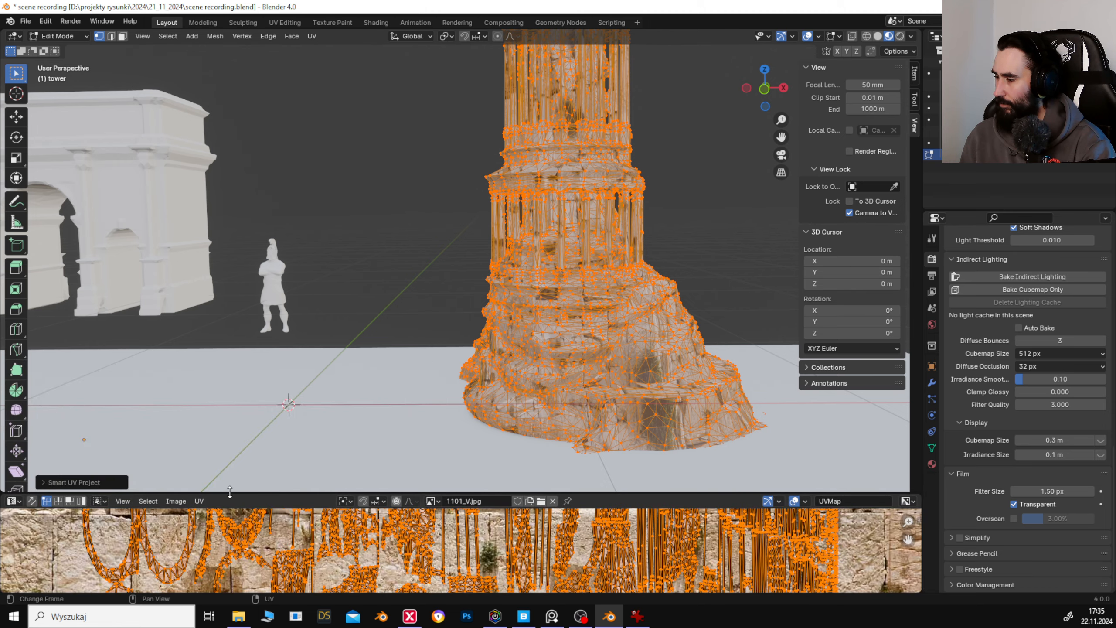
drag(229, 491, 230, 256)
scroll(481, 350, up, 4)
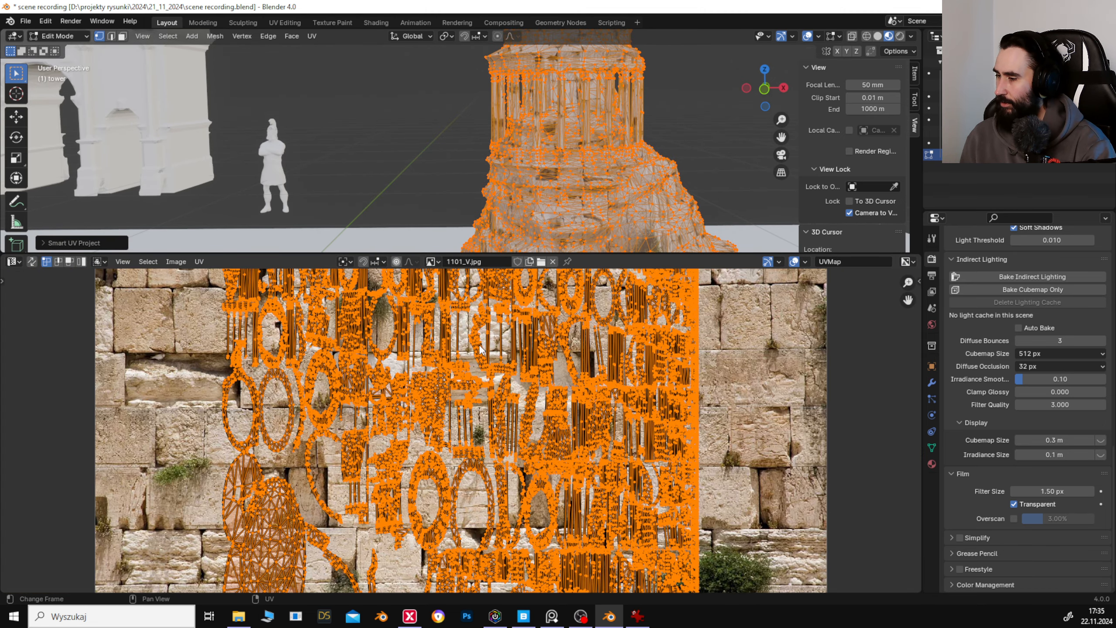
scroll(548, 237, down, 1)
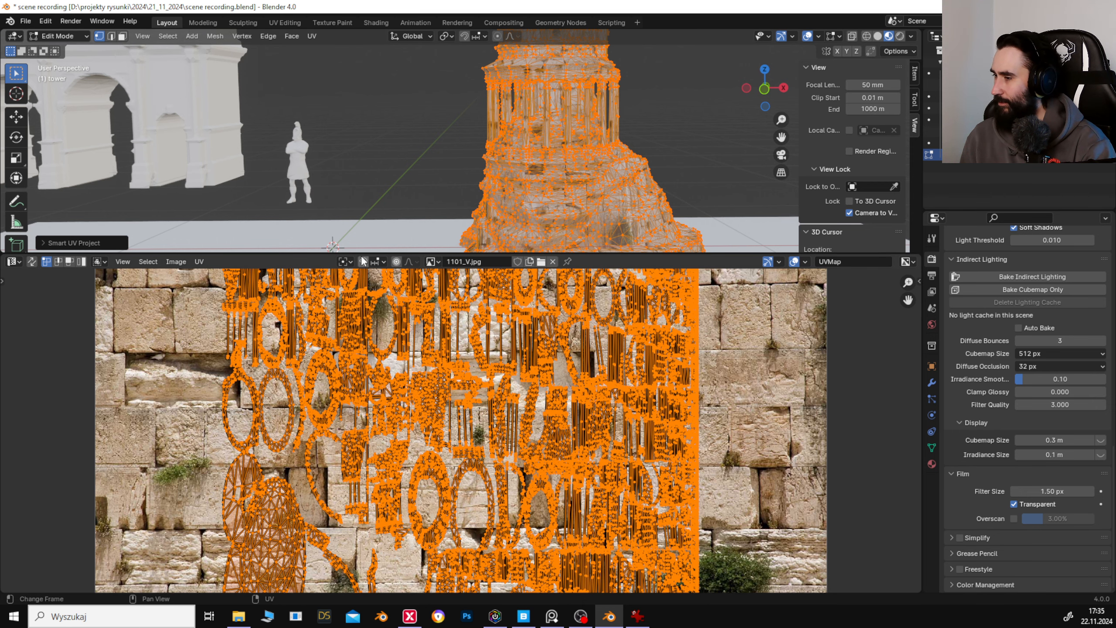
Enlarge the 3D viewport and apply Cube Projection to the tower's UVs.
drag(362, 254, 369, 578)
key(u)
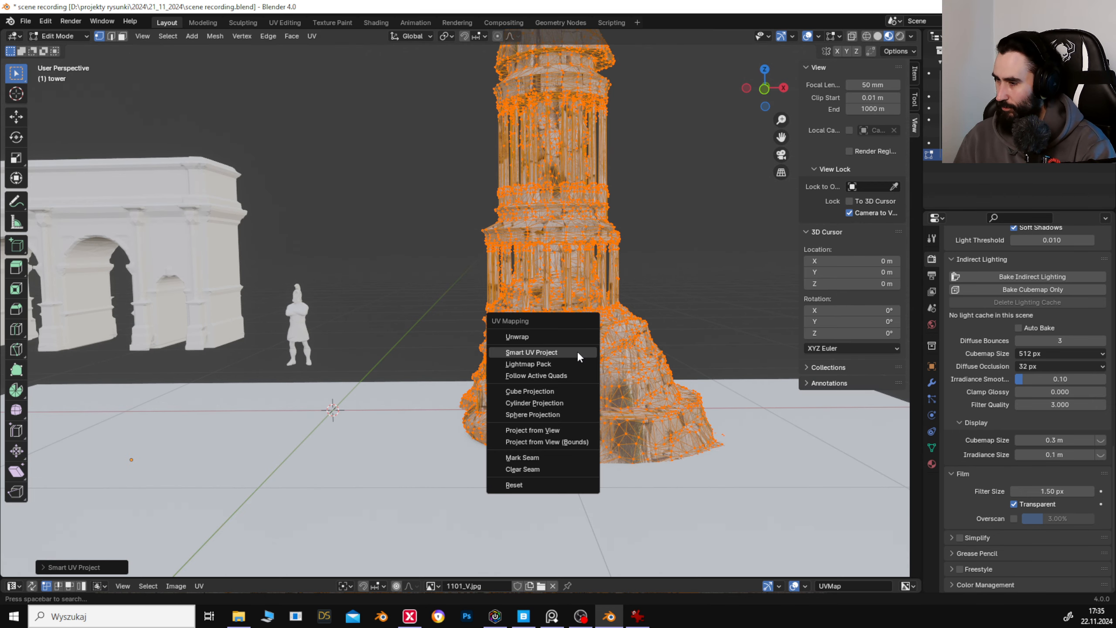
click(560, 391)
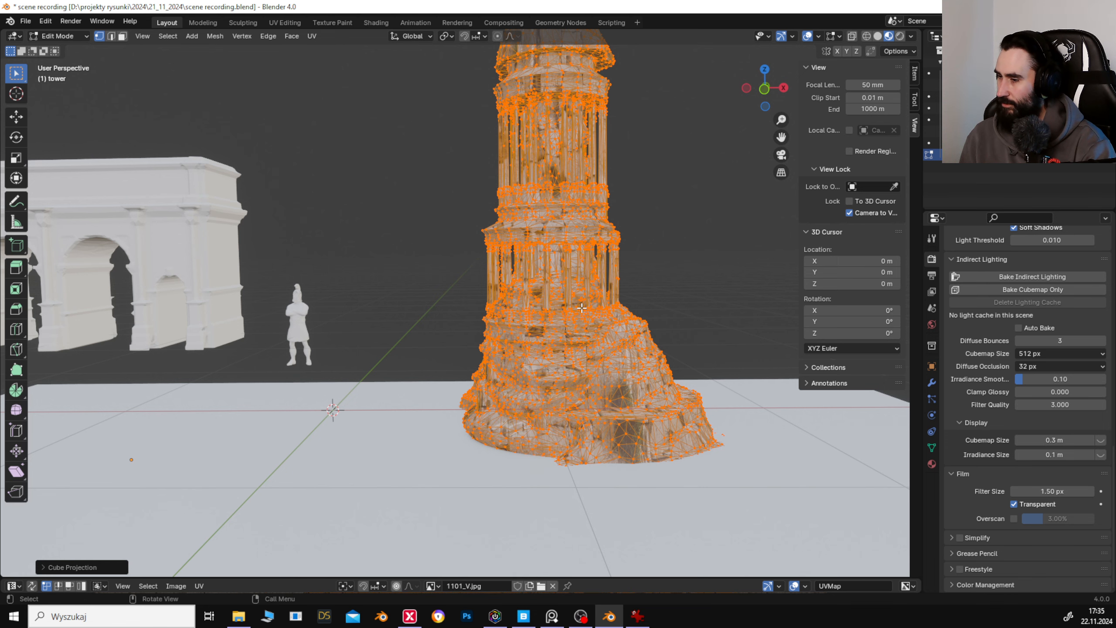
Clear the mesh selection, return the tower to Object Mode, inspect its texture from several sides and deselect it.
click(767, 94)
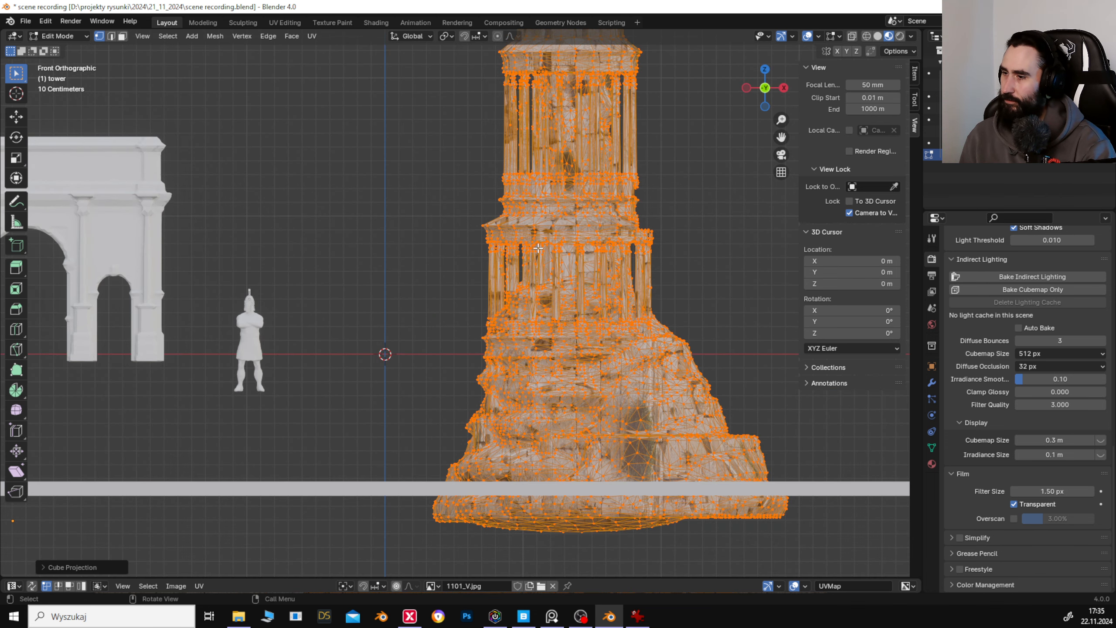
key(u)
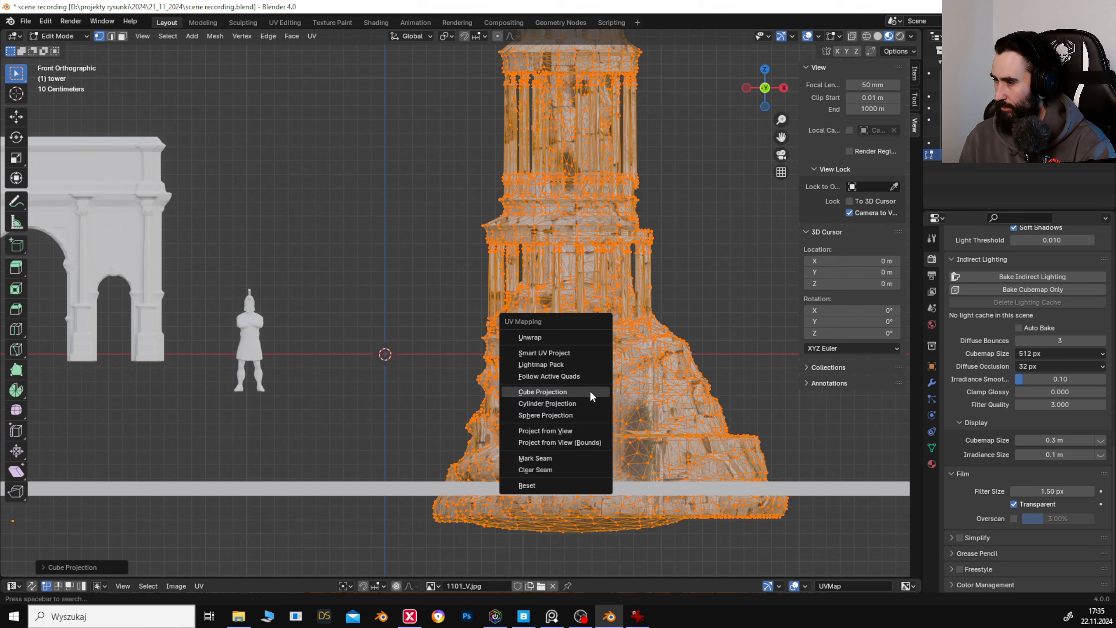
click(23, 584)
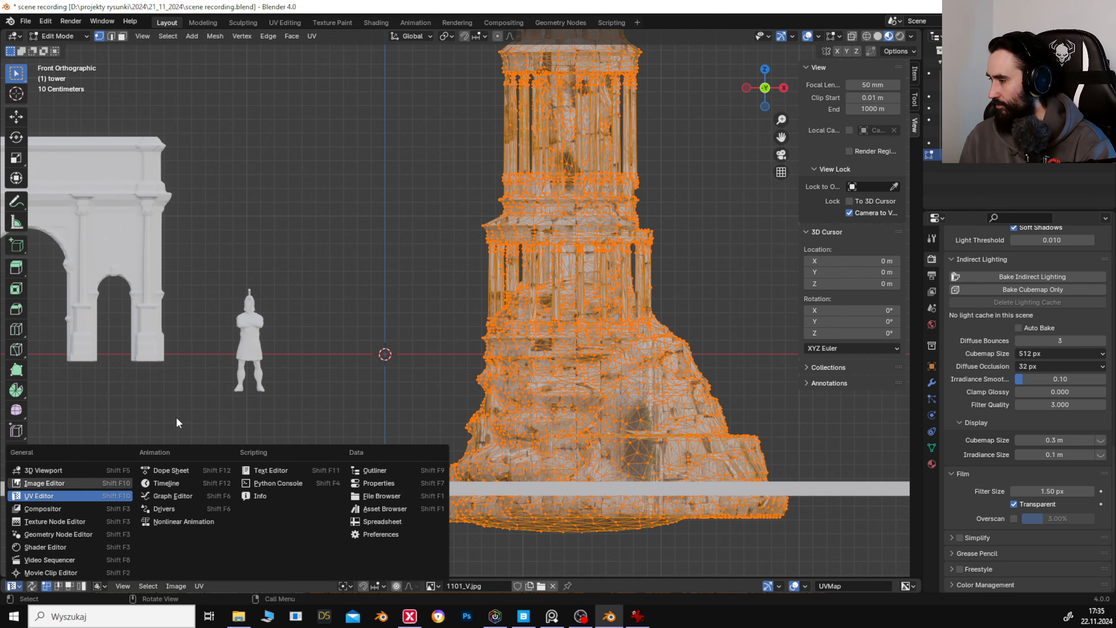
click(397, 330)
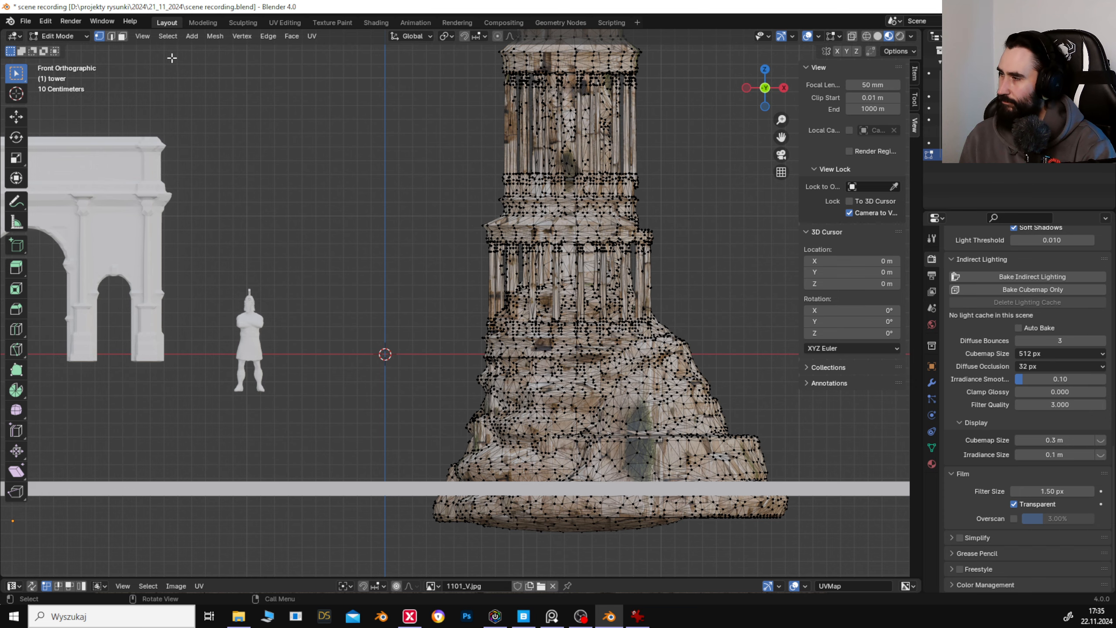
click(73, 39)
click(72, 51)
drag(704, 285, 560, 238)
scroll(562, 283, down, 5)
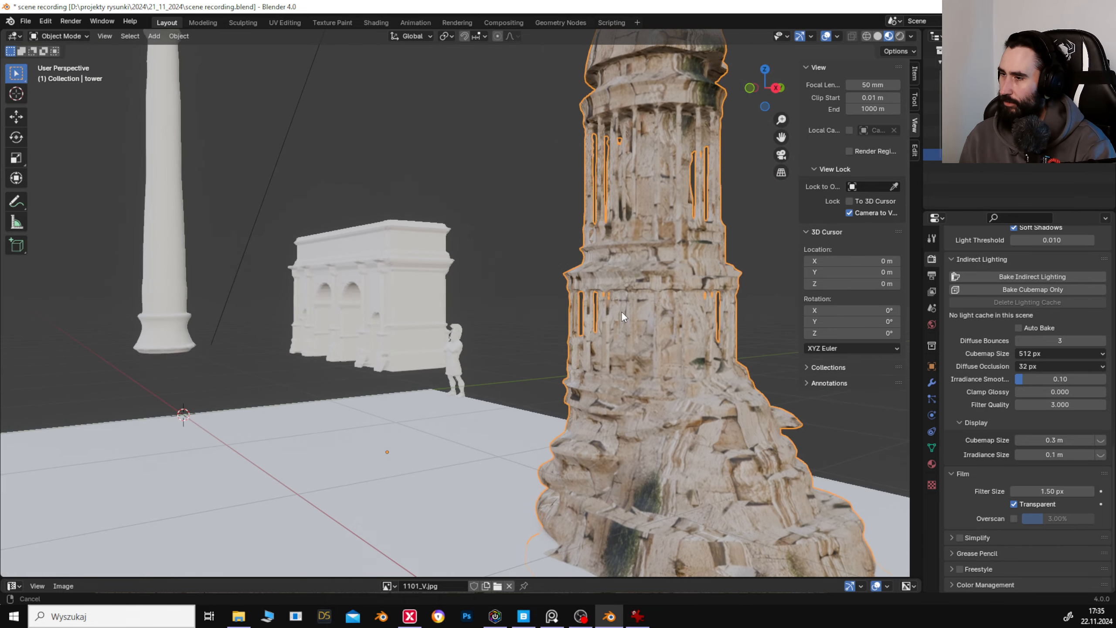
drag(621, 310, 526, 347)
scroll(587, 302, up, 2)
click(526, 346)
Add a cube mesh to the scene.
key(shift+a)
mouse_move(541, 361)
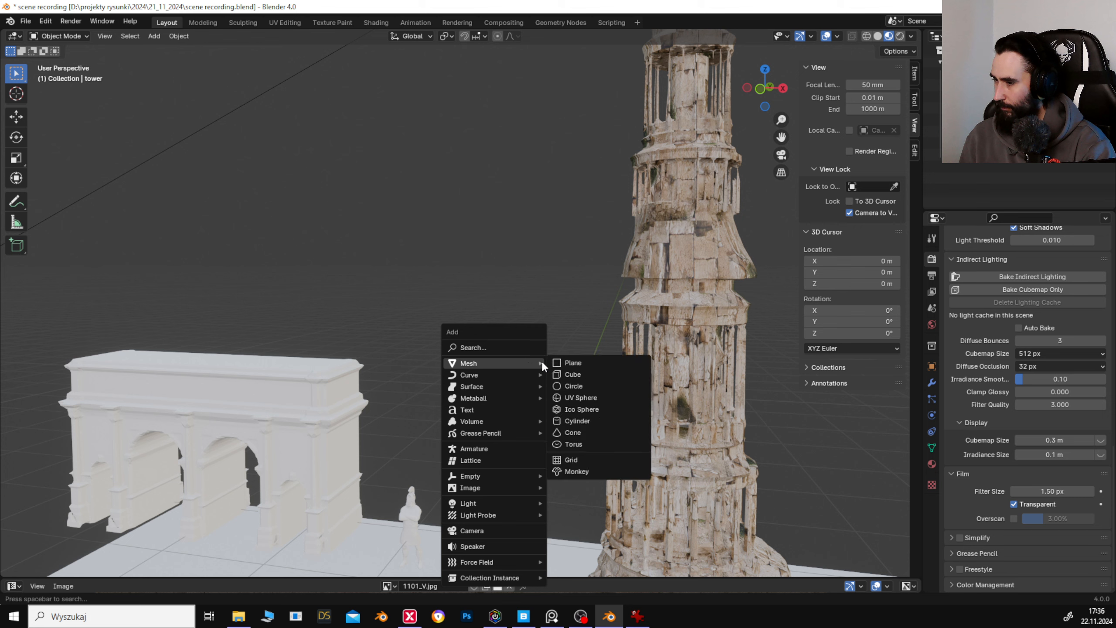
click(574, 363)
key(shift+a)
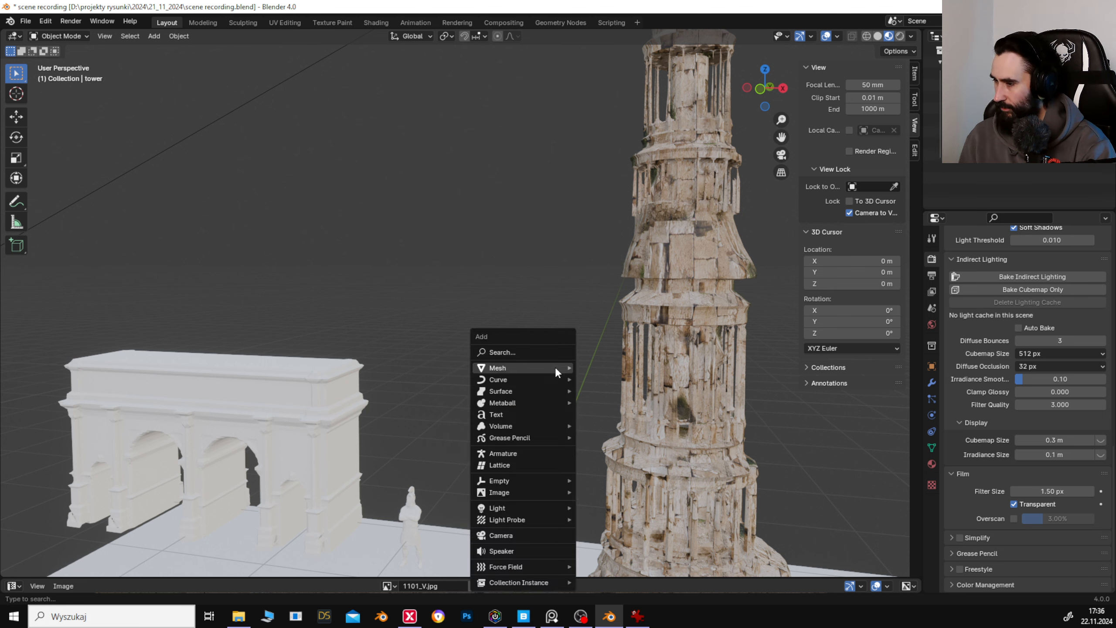
mouse_move(549, 378)
mouse_move(515, 364)
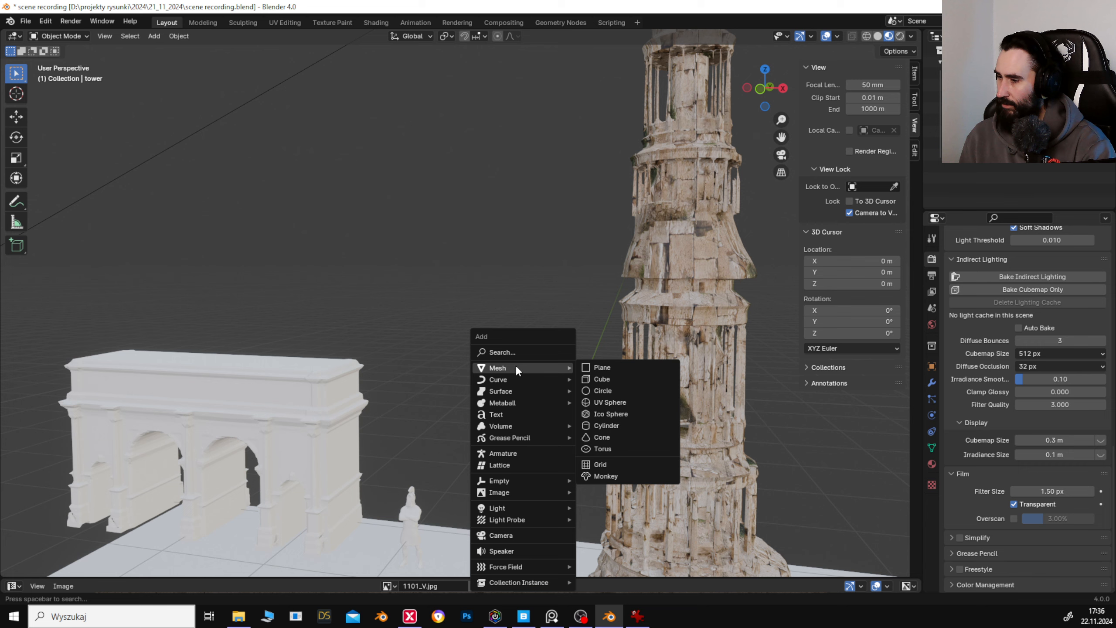
click(634, 378)
Raise the cube along Z and move it horizontally so it floats between the arch and the tower.
key(g)
key(z)
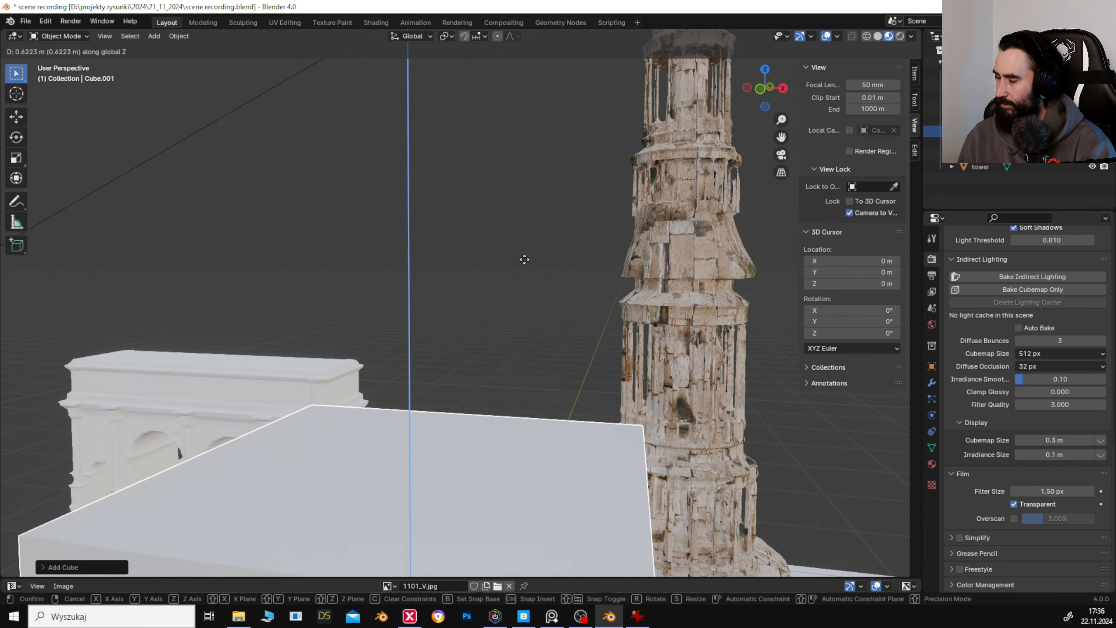
click(519, 187)
key(g)
key(shift+z)
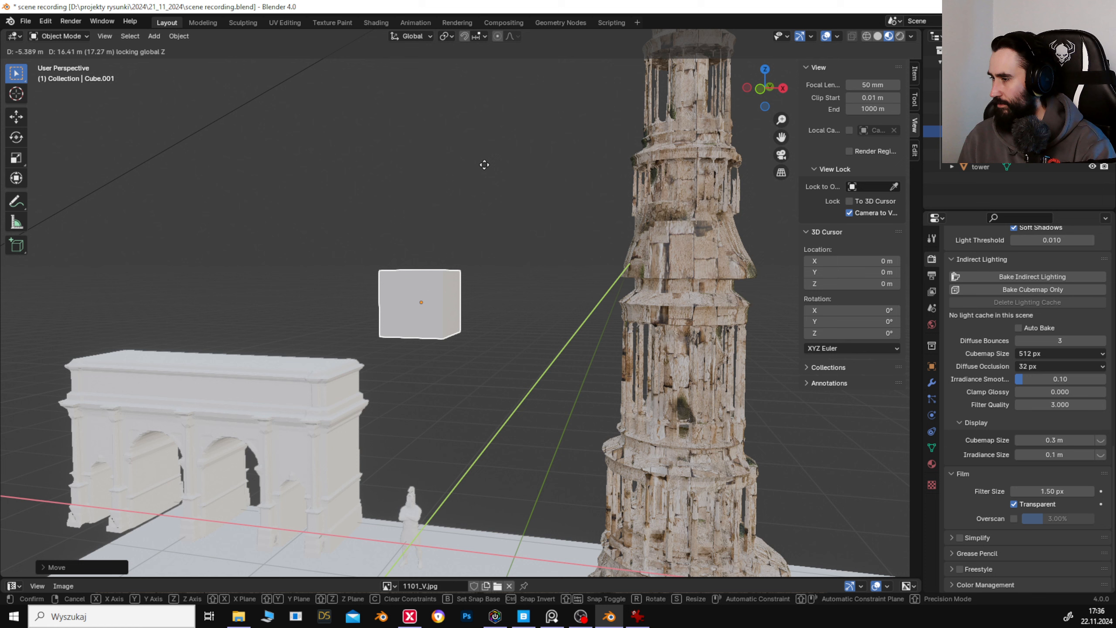
click(434, 315)
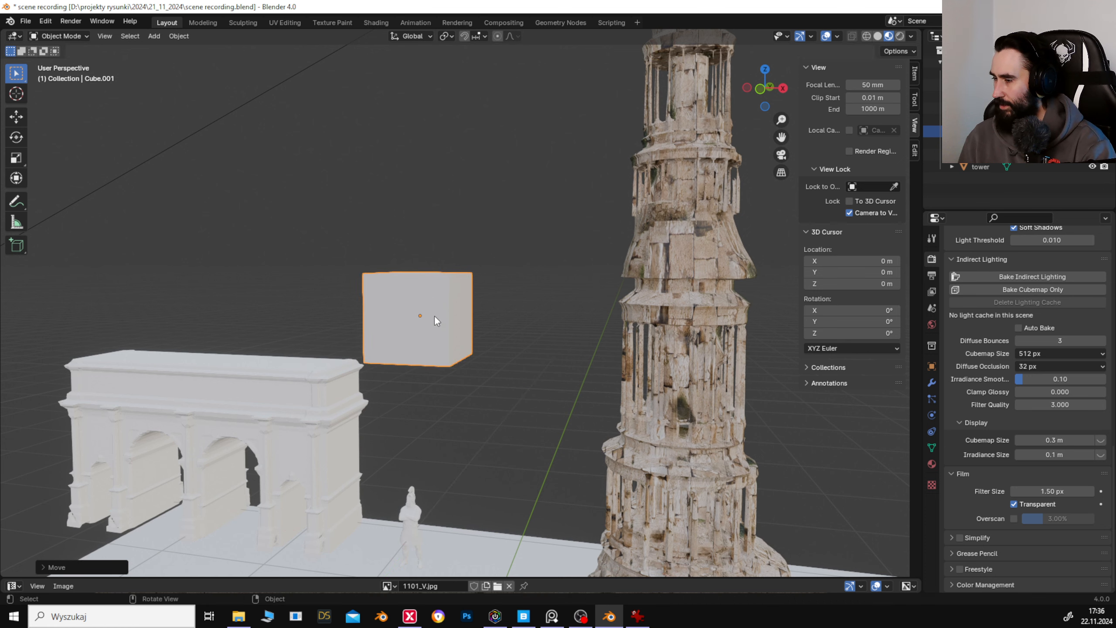
Enter Edit Mode on the cube and subdivide its mesh three times.
click(59, 36)
click(61, 54)
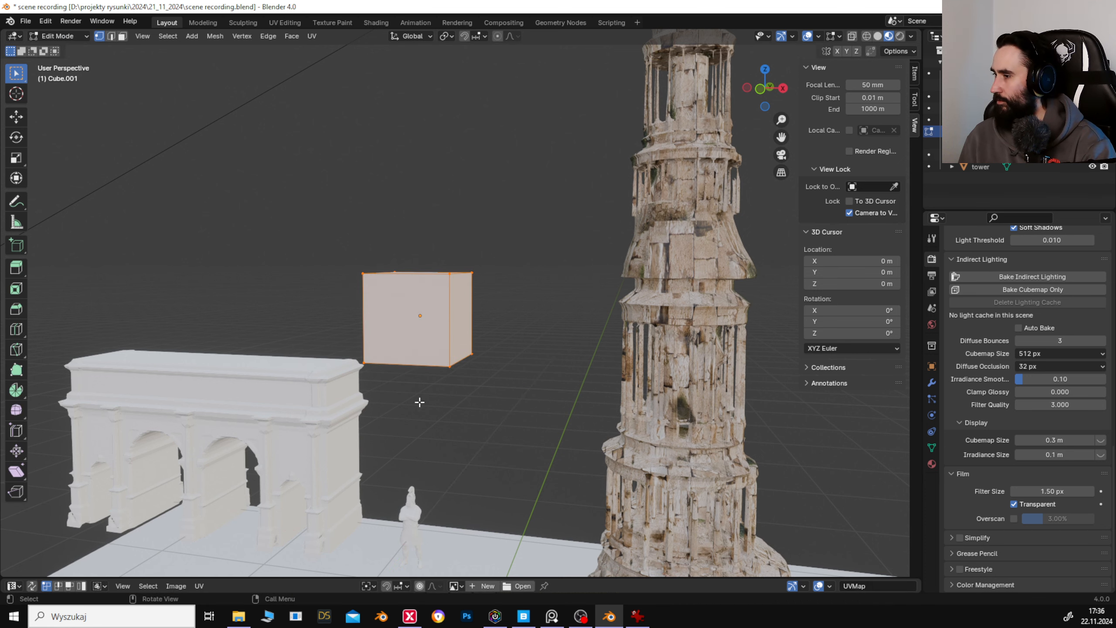
right_click(418, 316)
click(420, 316)
right_click(421, 316)
click(420, 315)
right_click(421, 315)
click(421, 315)
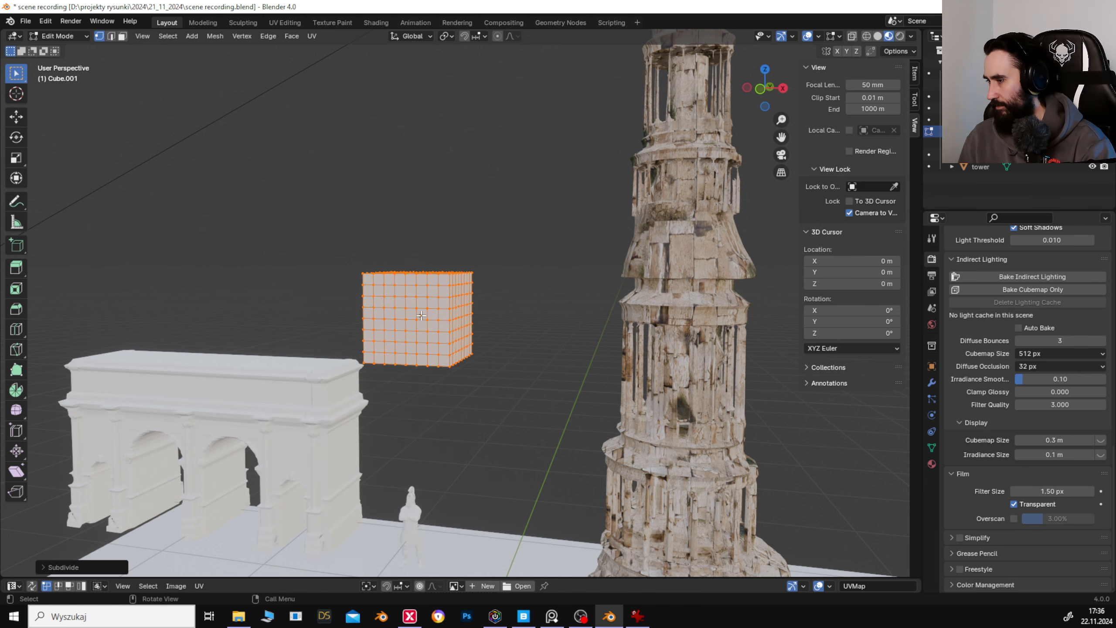
Zoom in on the subdivided cube and select one vertical edge loop near its corner.
key(alt+a)
key(a)
mouse_move(495, 330)
mouse_down()
mouse_move(752, 341)
mouse_move(484, 314)
mouse_up()
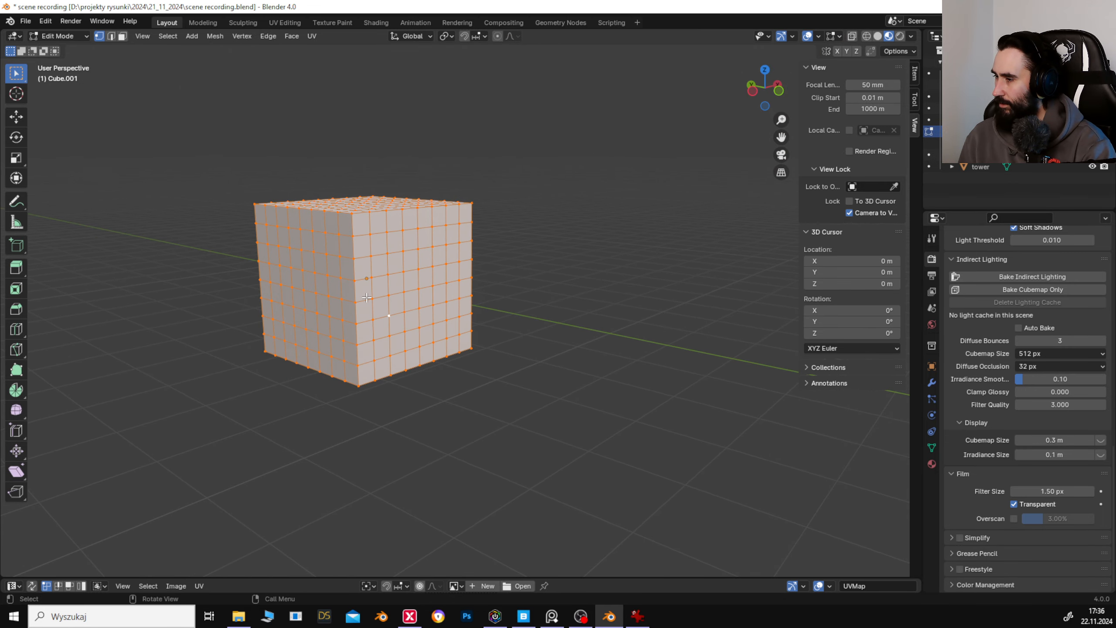
key(alt+a)
alt+click(460, 263)
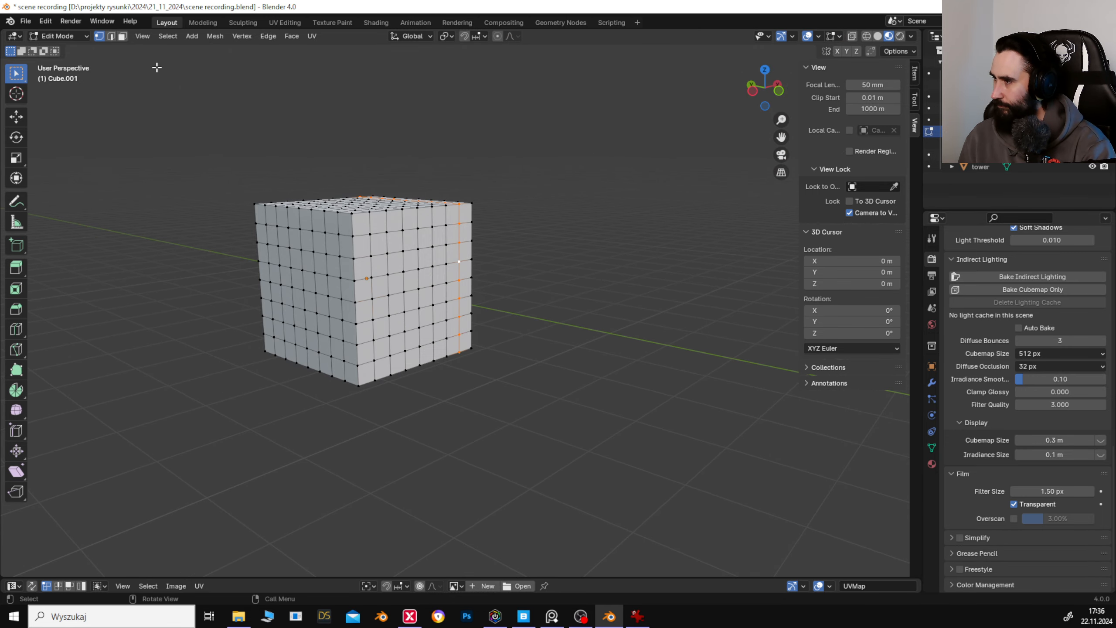
Re-enter Edit Mode in face selection and select a horizontal row of faces across one cube side as a shortest path.
click(77, 37)
click(70, 48)
click(61, 38)
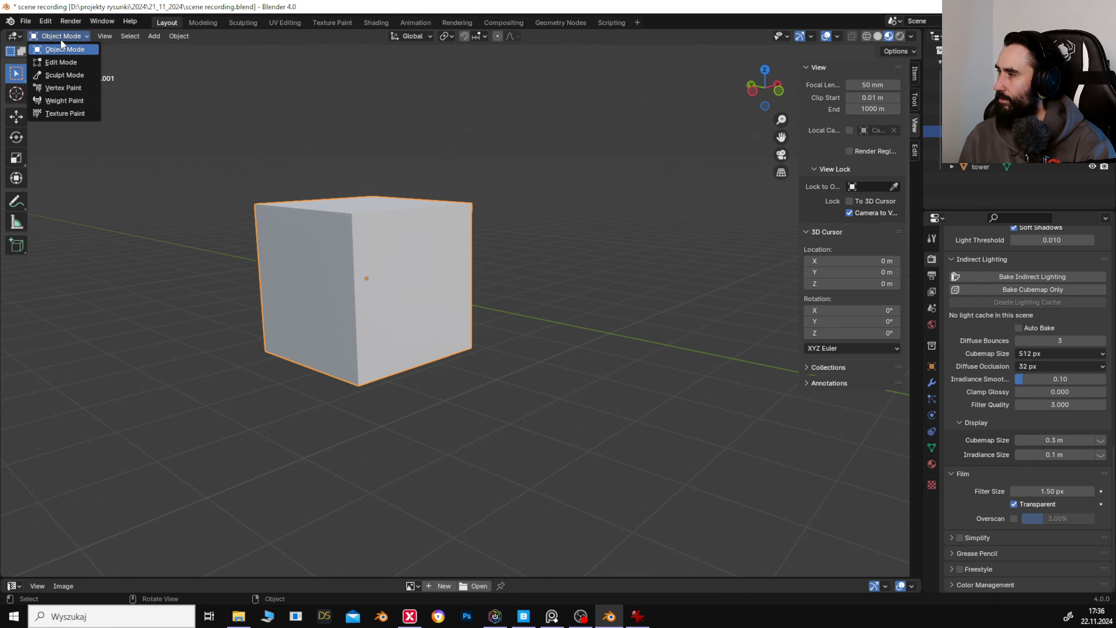
click(76, 64)
click(122, 36)
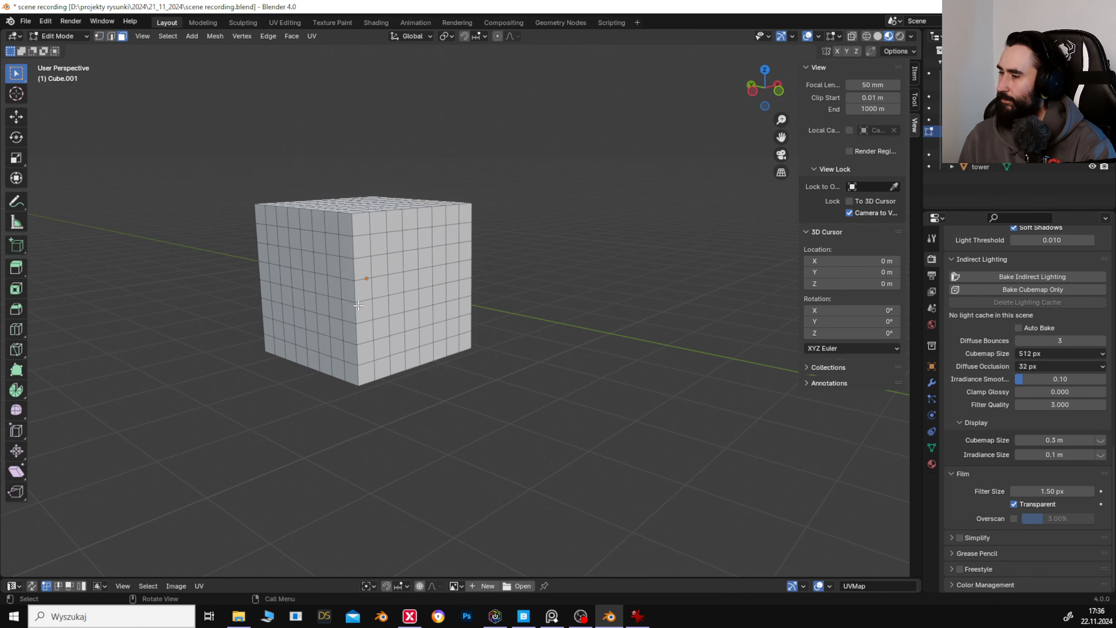
ctrl+click(358, 311)
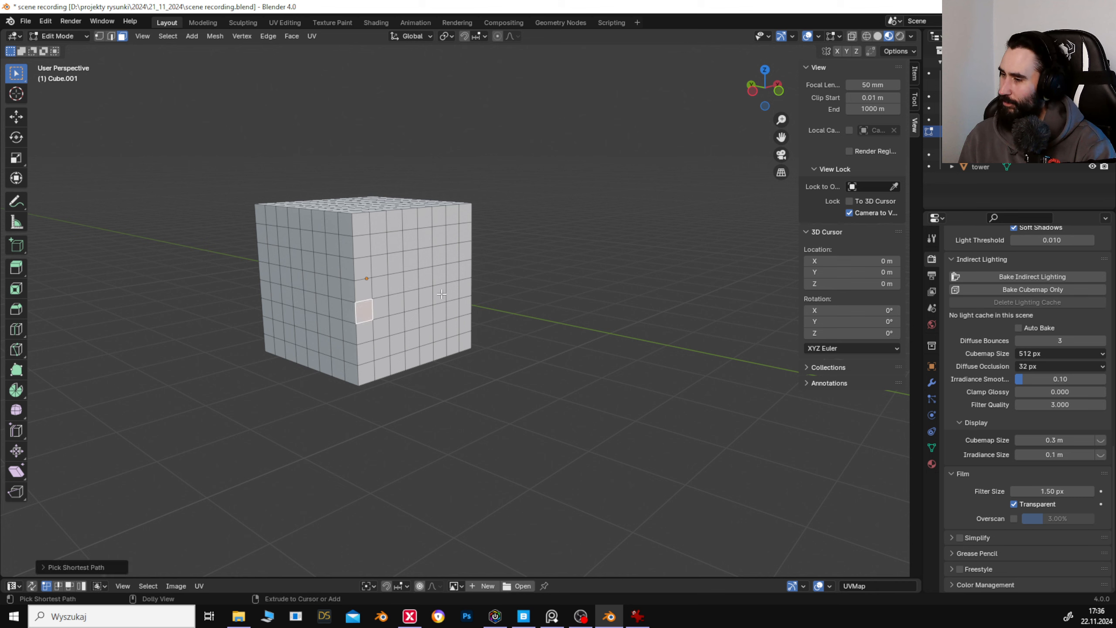
ctrl+click(468, 287)
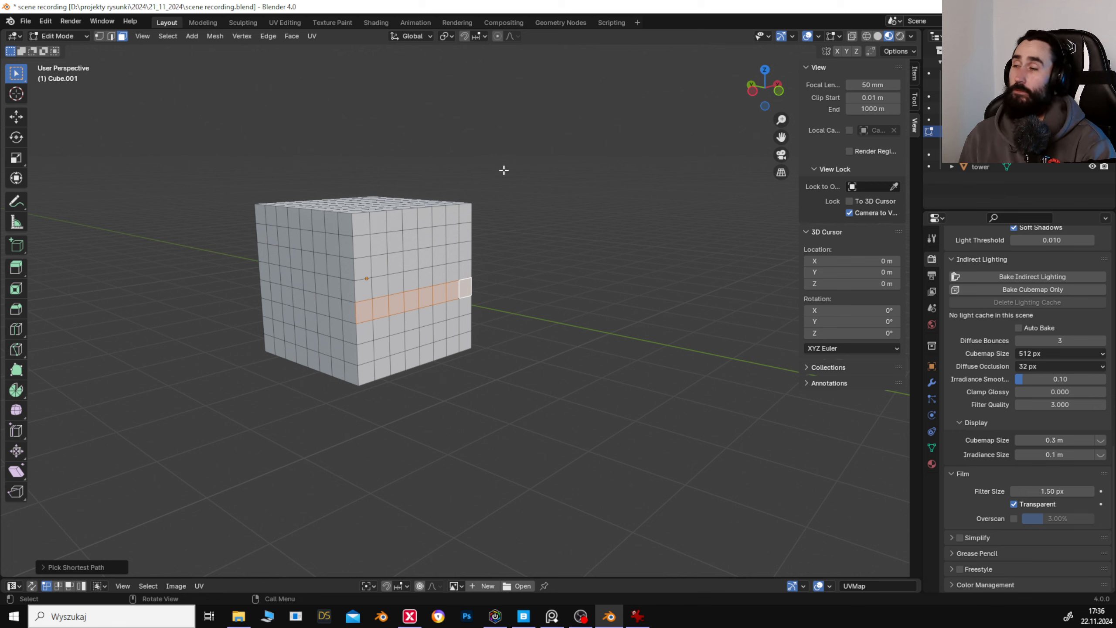
Turn on proportional editing and push the selected row of faces inward with smooth falloff.
click(496, 37)
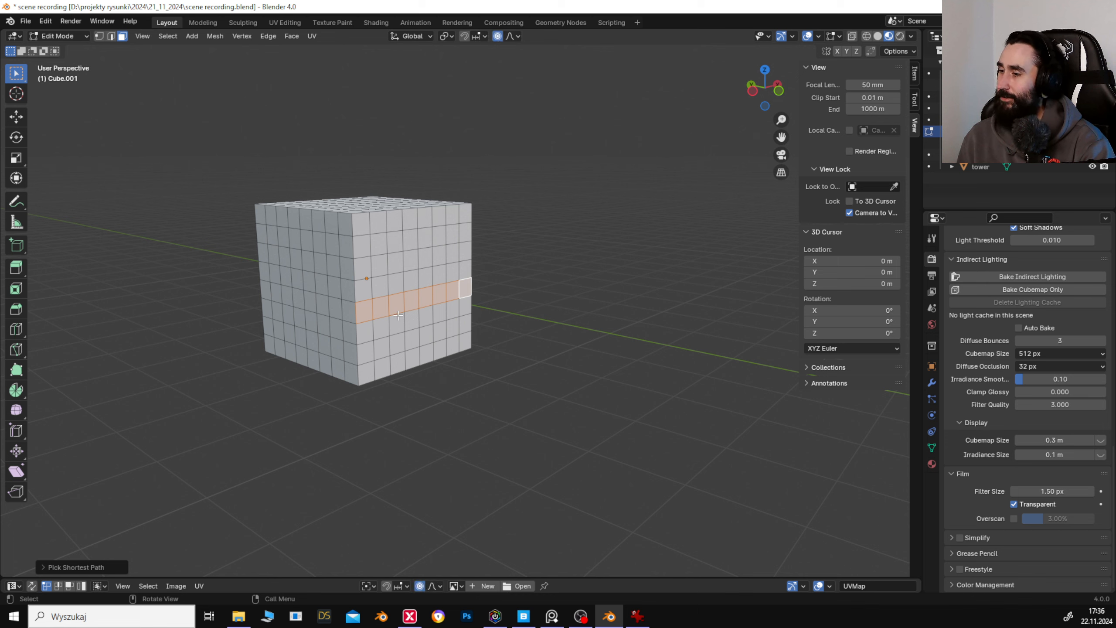
key(g)
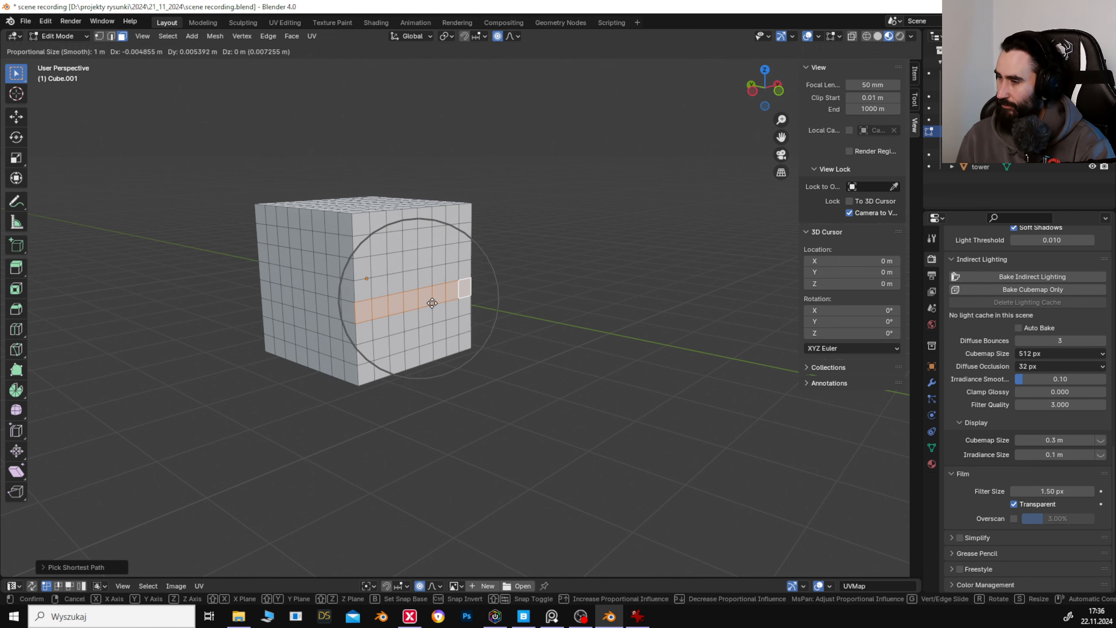
click(424, 297)
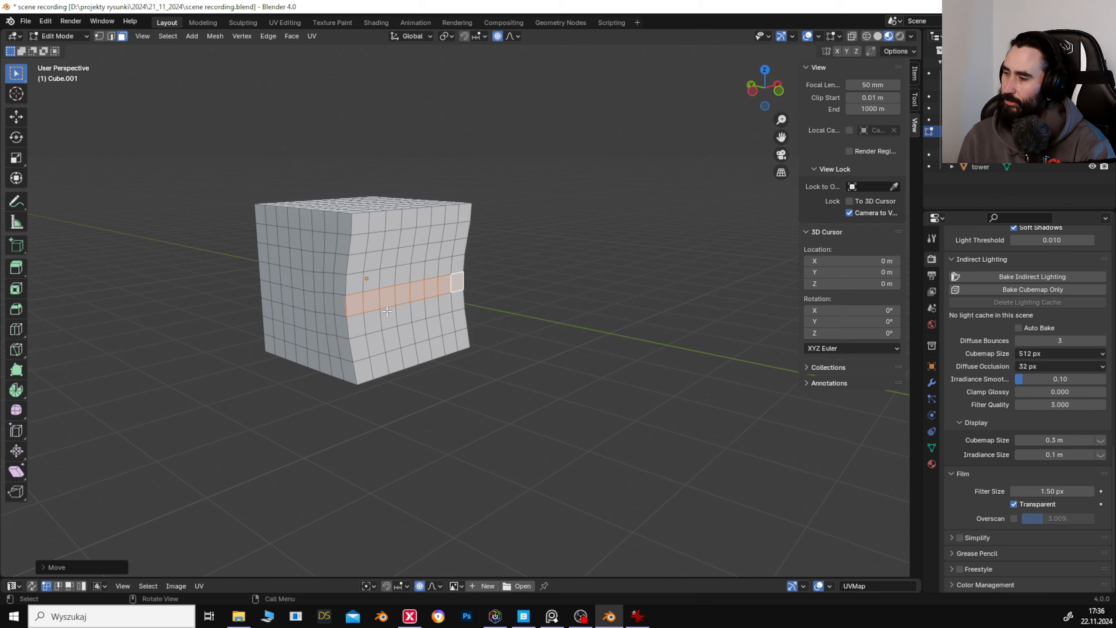
Select a patch of faces on the adjacent side, then on the top, and push each patch inward with proportional editing.
click(290, 292)
drag(263, 256, 304, 287)
key(g)
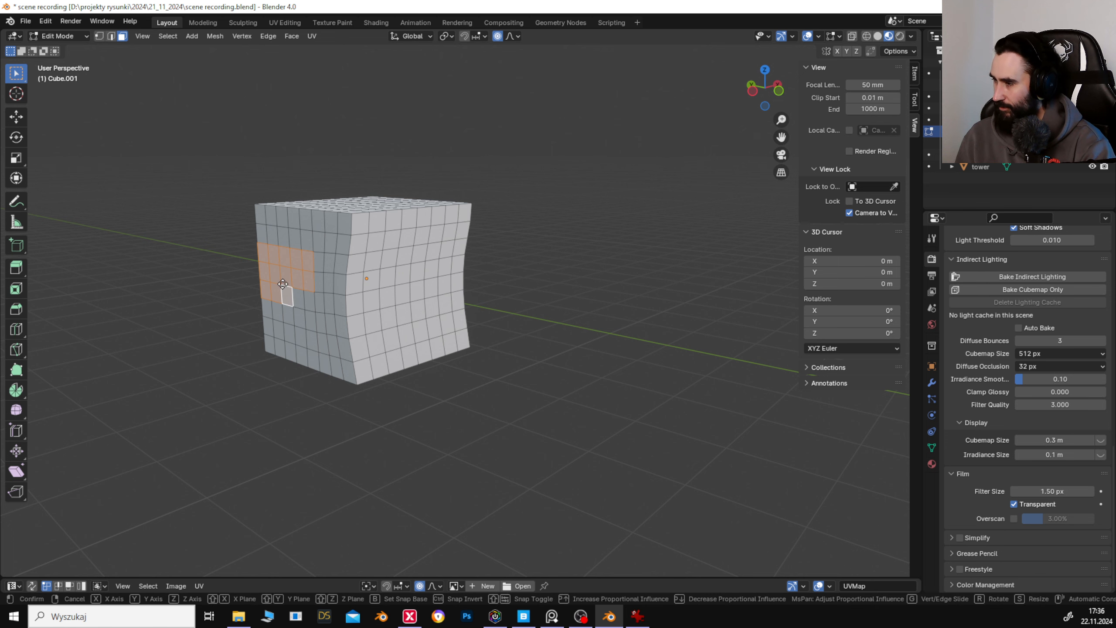
click(304, 278)
drag(358, 185, 382, 210)
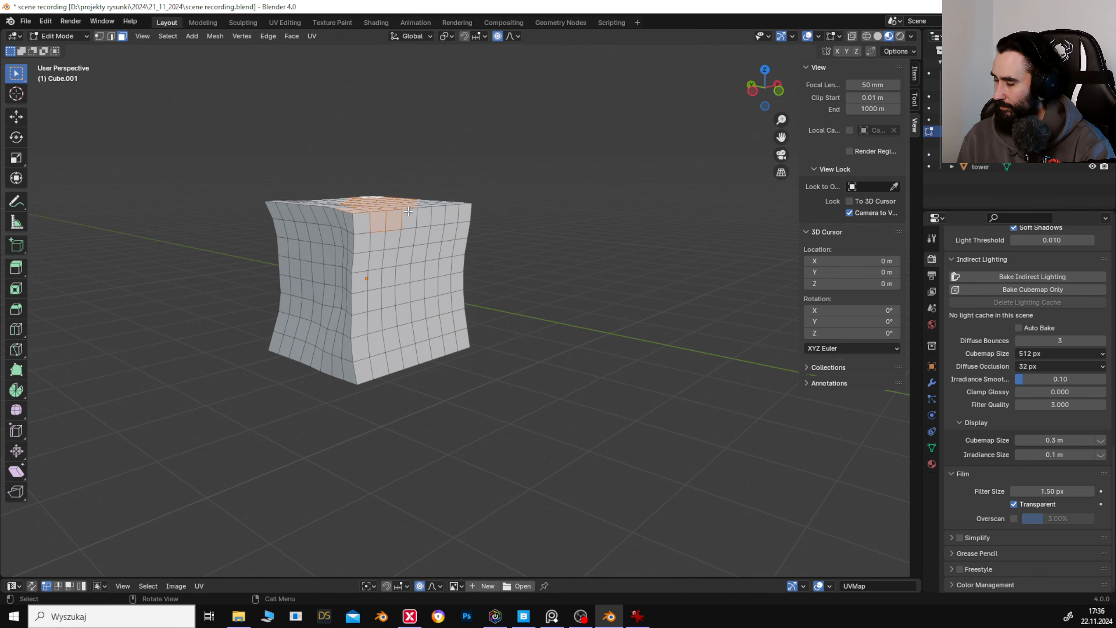
key(g)
click(396, 232)
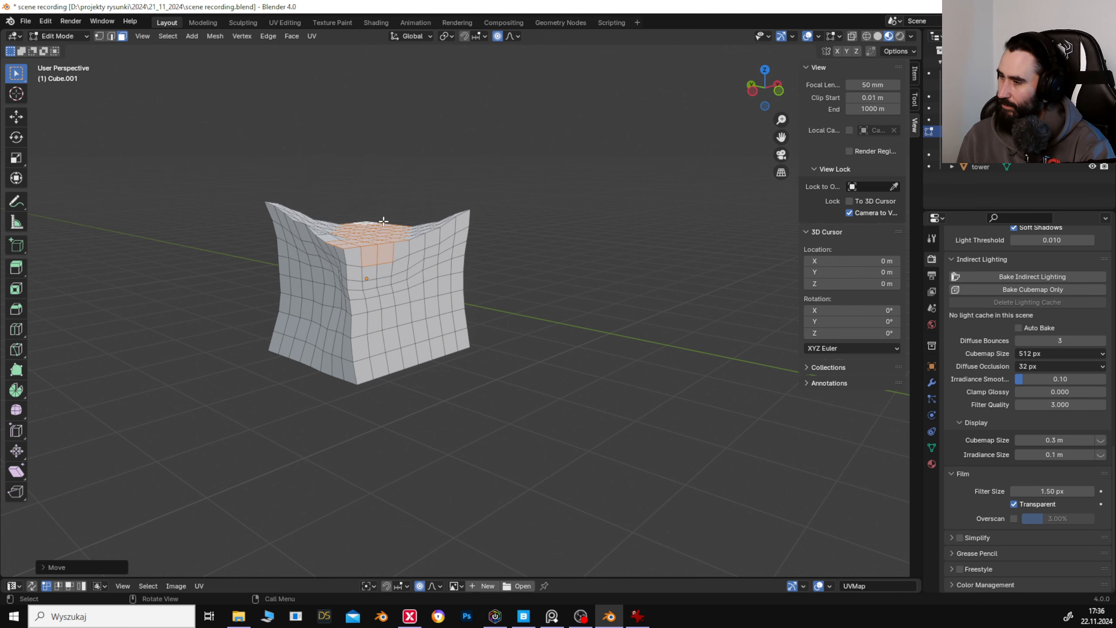
Deform the cube further by moving single faces on its top and sides with proportional editing.
key(alt+a)
key(g)
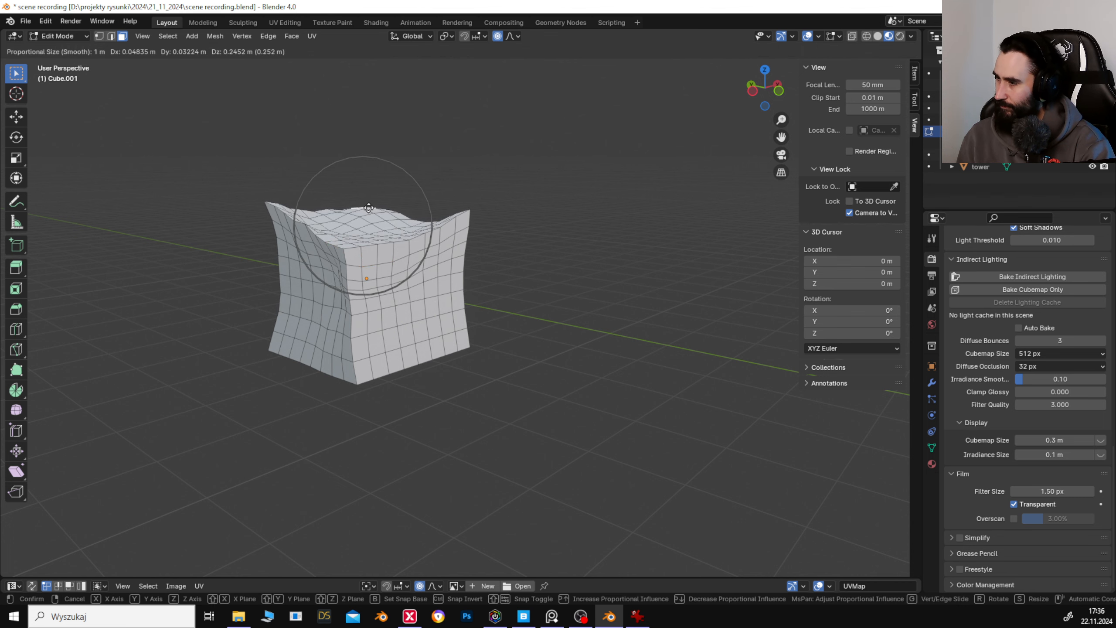
click(369, 207)
key(alt+a)
drag(555, 217, 511, 336)
click(511, 336)
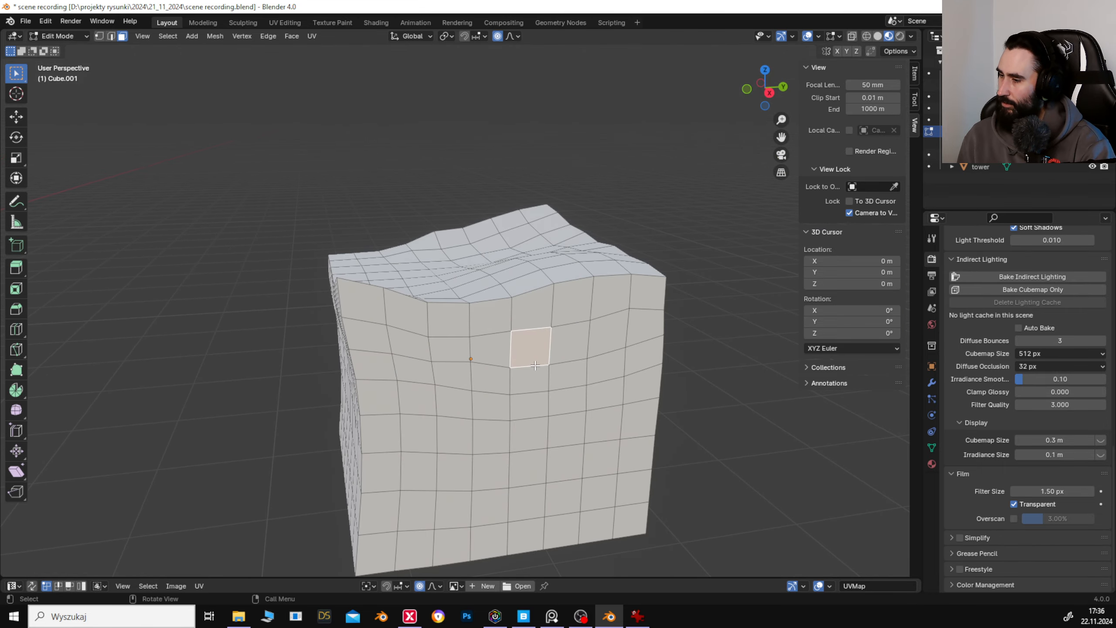
key(g)
drag(433, 334, 461, 405)
click(458, 402)
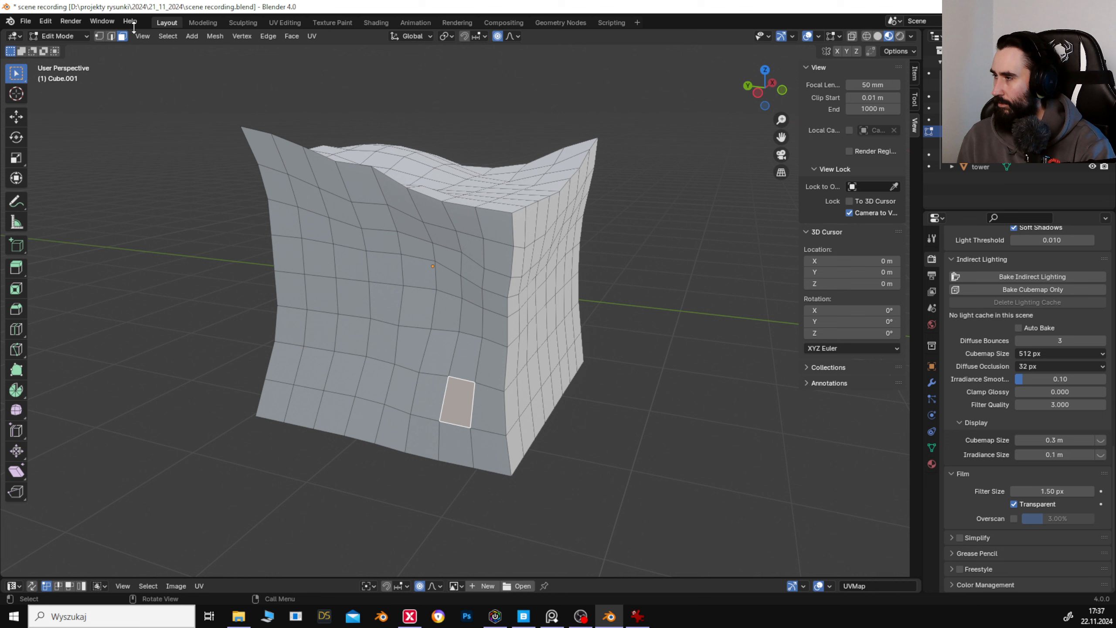
Select the whole mesh, try a plain Unwrap, and unwrap it with Smart UV Project at a 66° angle limit.
key(a)
key(u)
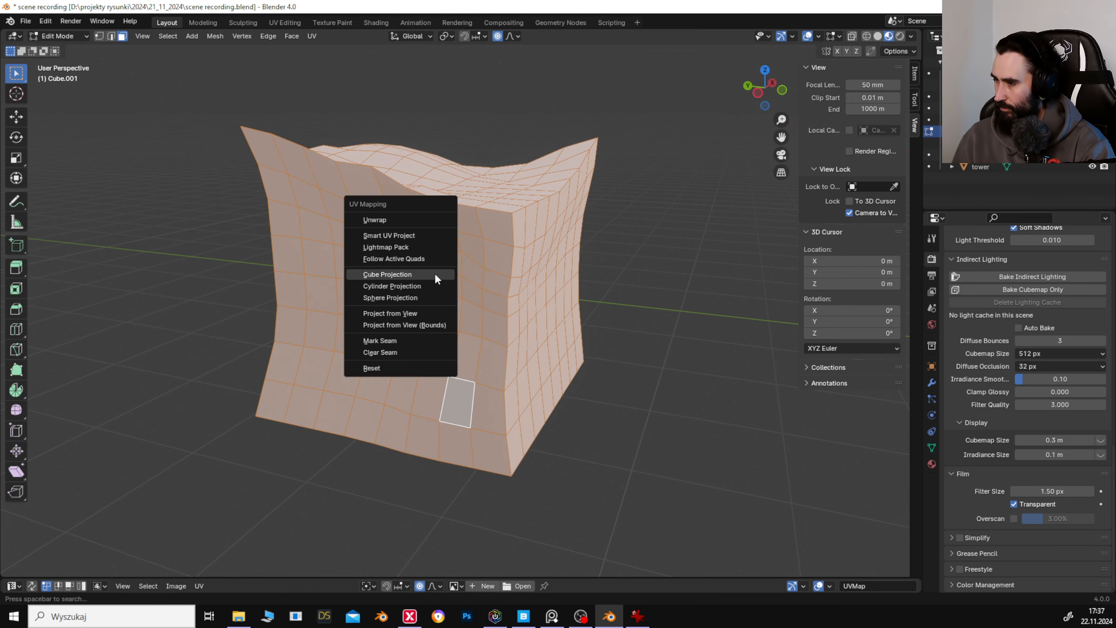
click(402, 220)
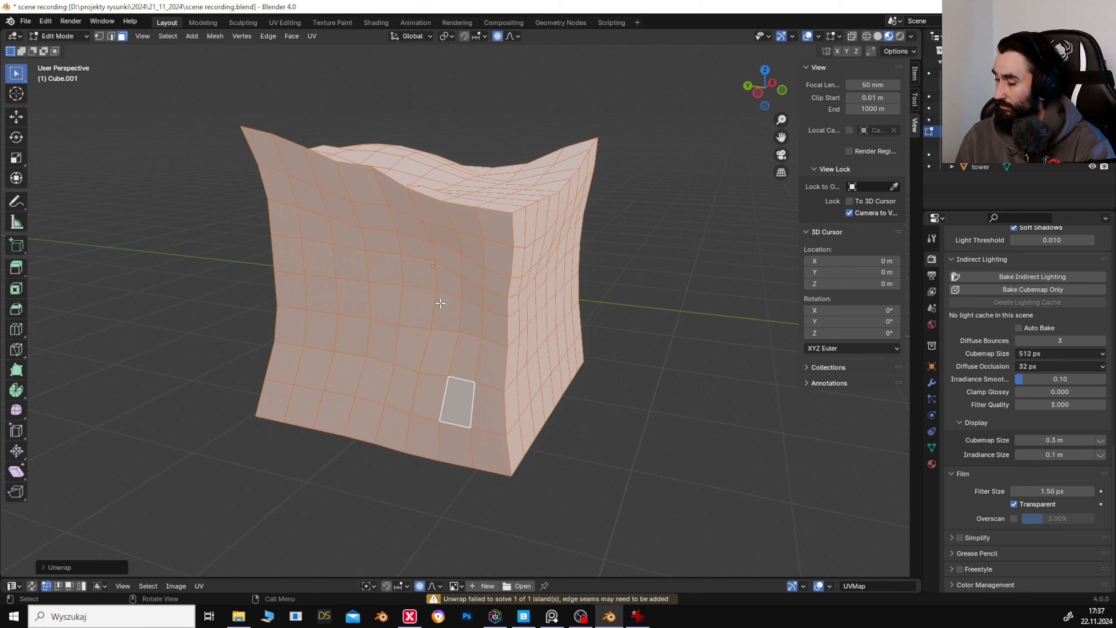
key(u)
click(437, 316)
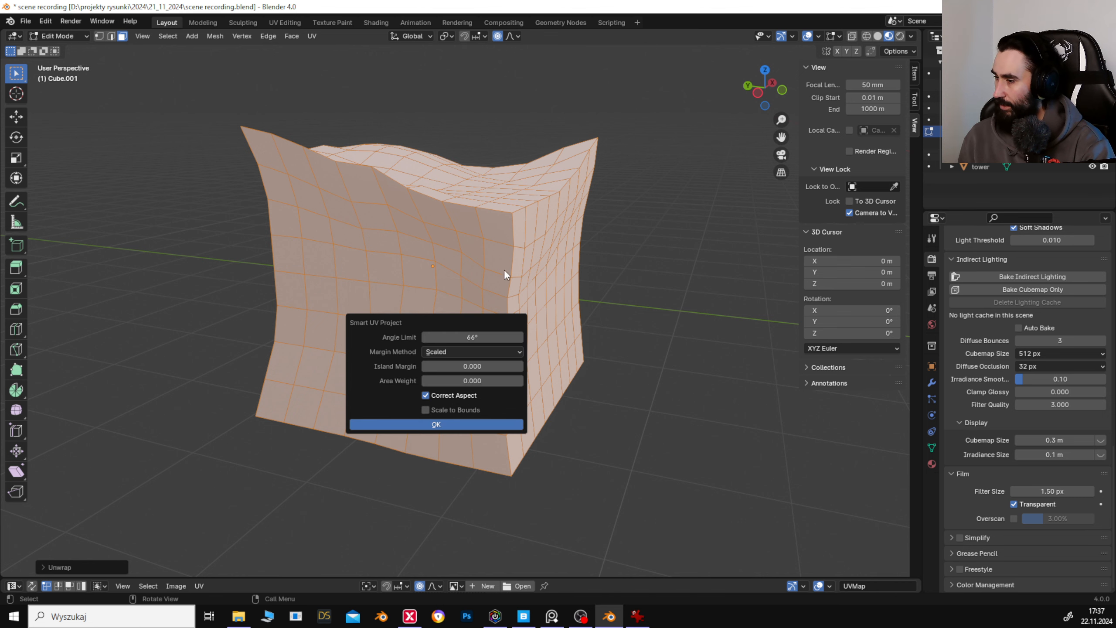
click(452, 423)
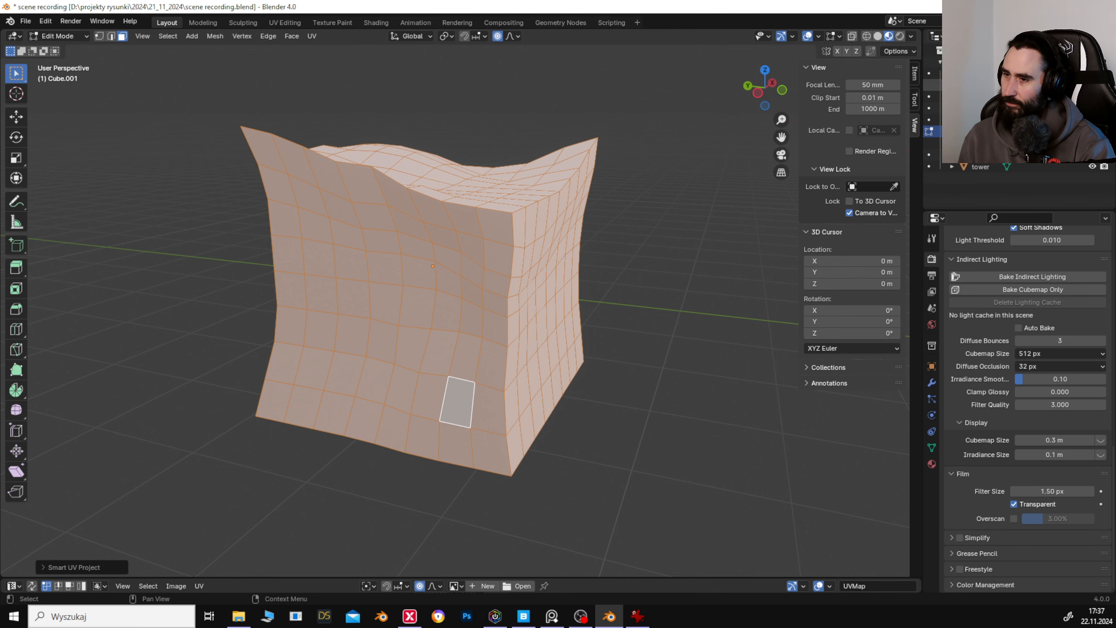
Enlarge the UV editor, load 1101_V.jpg into it from Object Mode, and switch the viewport to rendered shading.
click(759, 94)
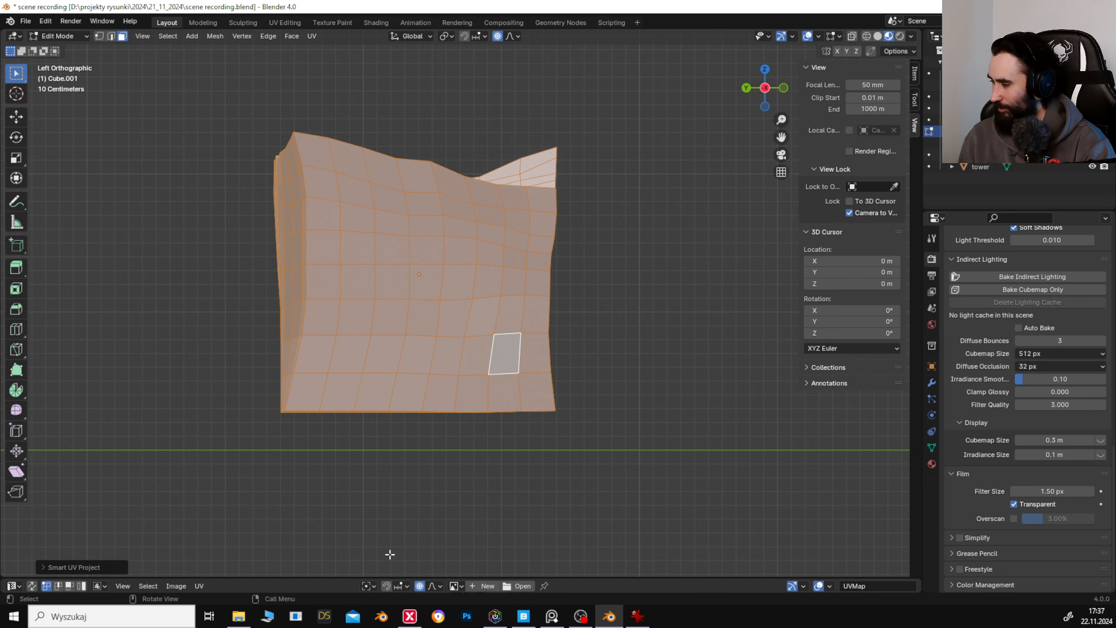
drag(575, 590, 576, 467)
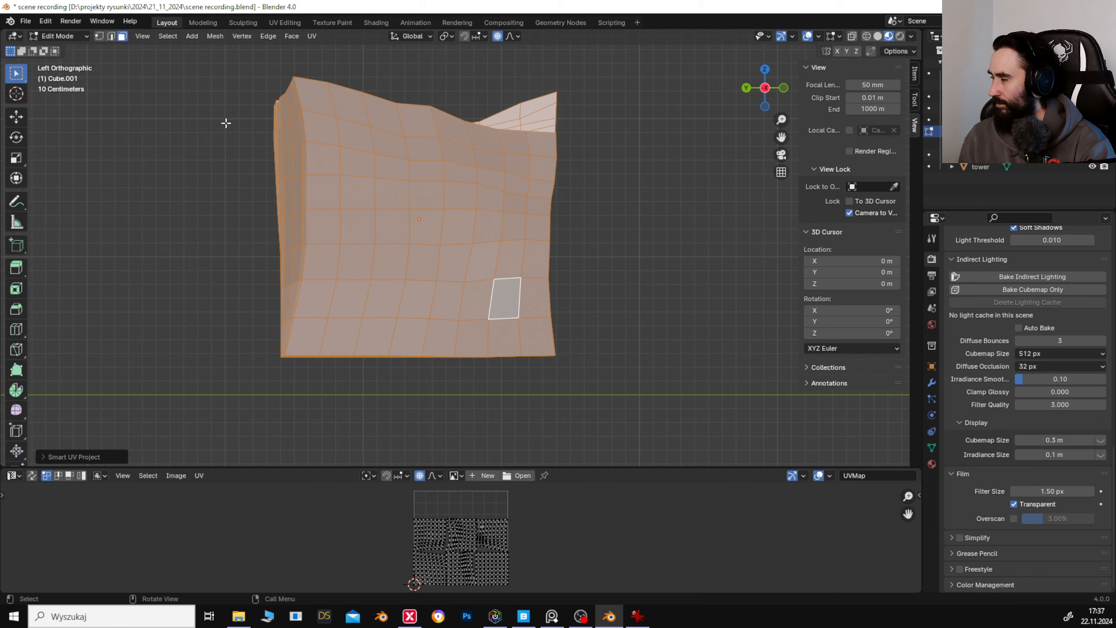
click(65, 38)
click(70, 52)
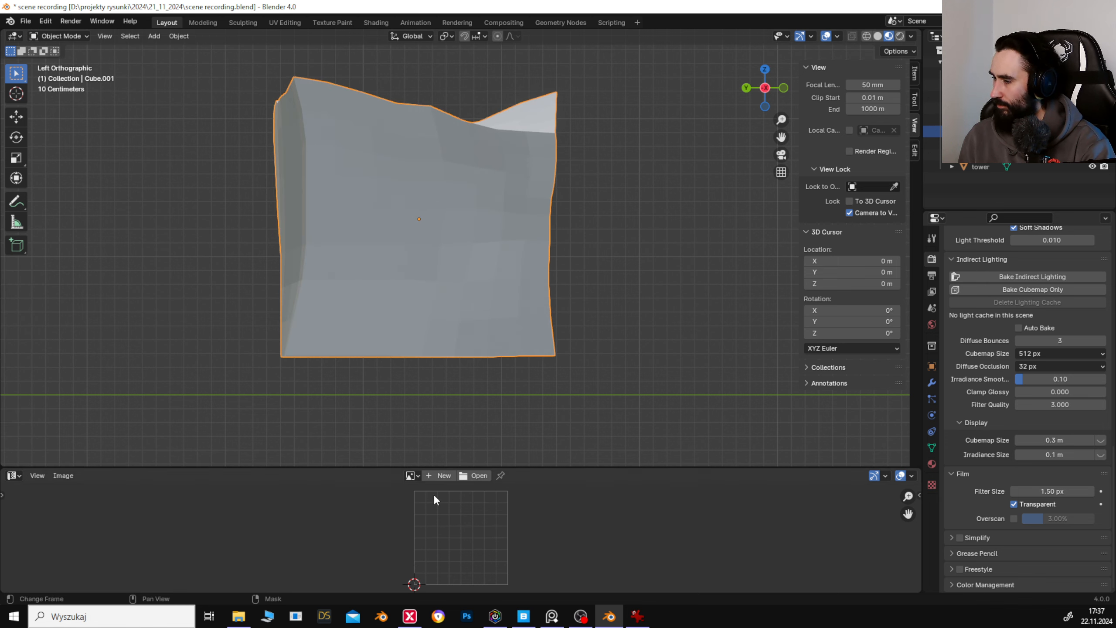
click(410, 475)
click(460, 336)
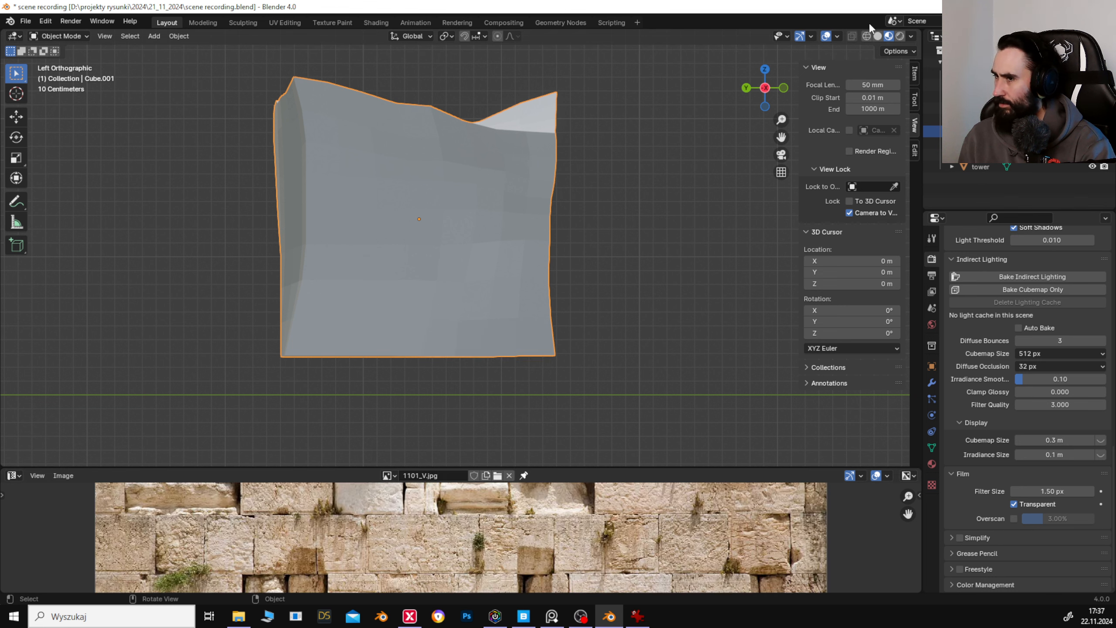
click(900, 36)
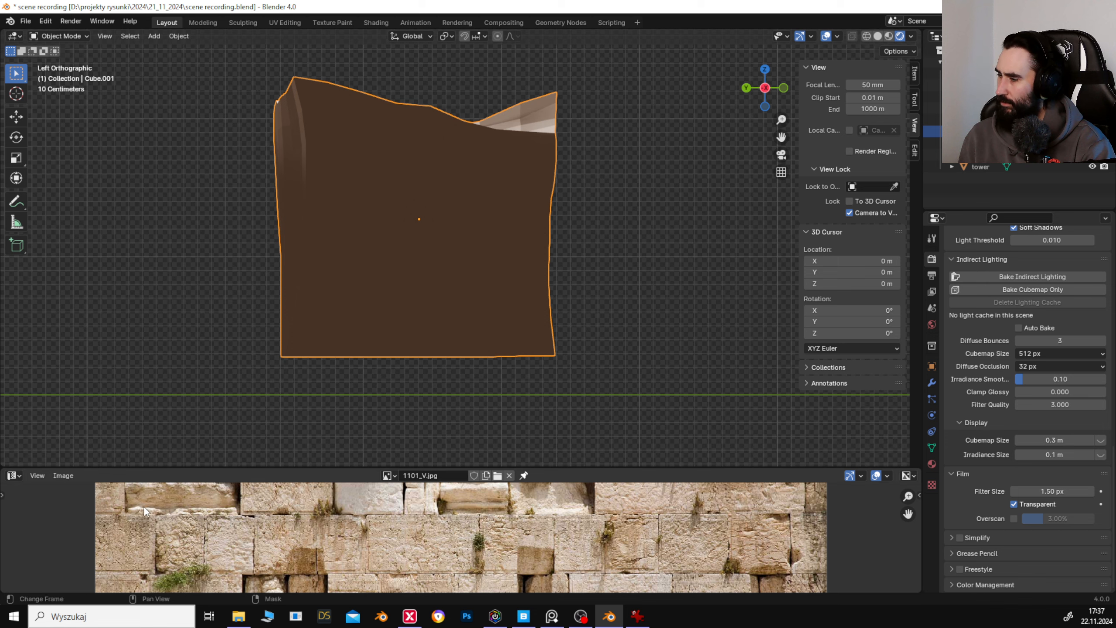
Return to Edit Mode and apply Cube Projection to all of the deformed cube's faces.
click(61, 38)
click(69, 58)
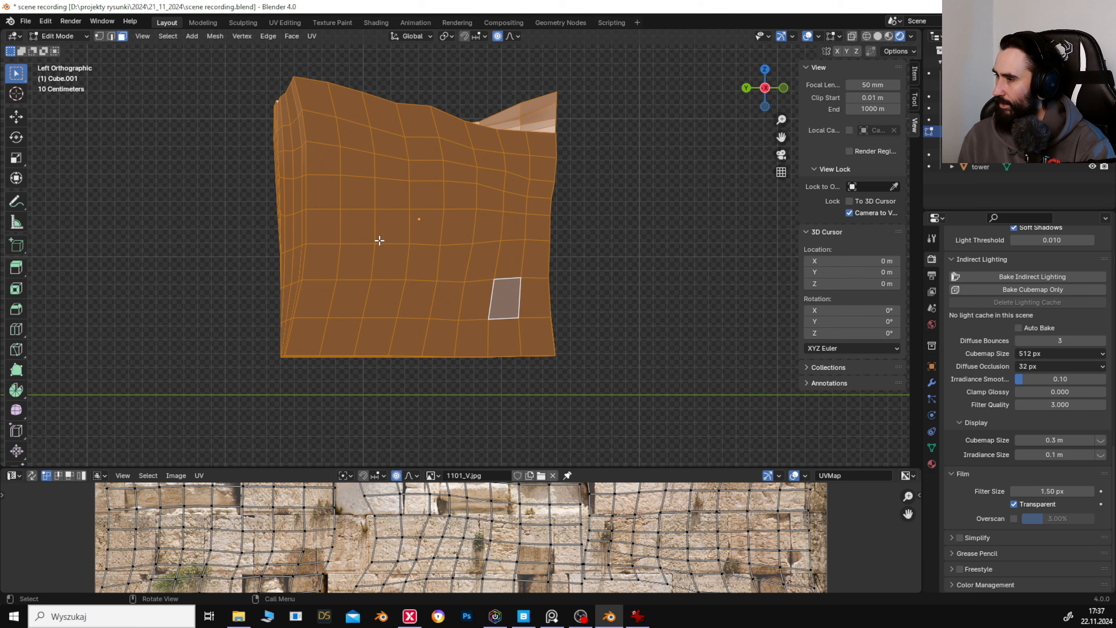
right_click(379, 240)
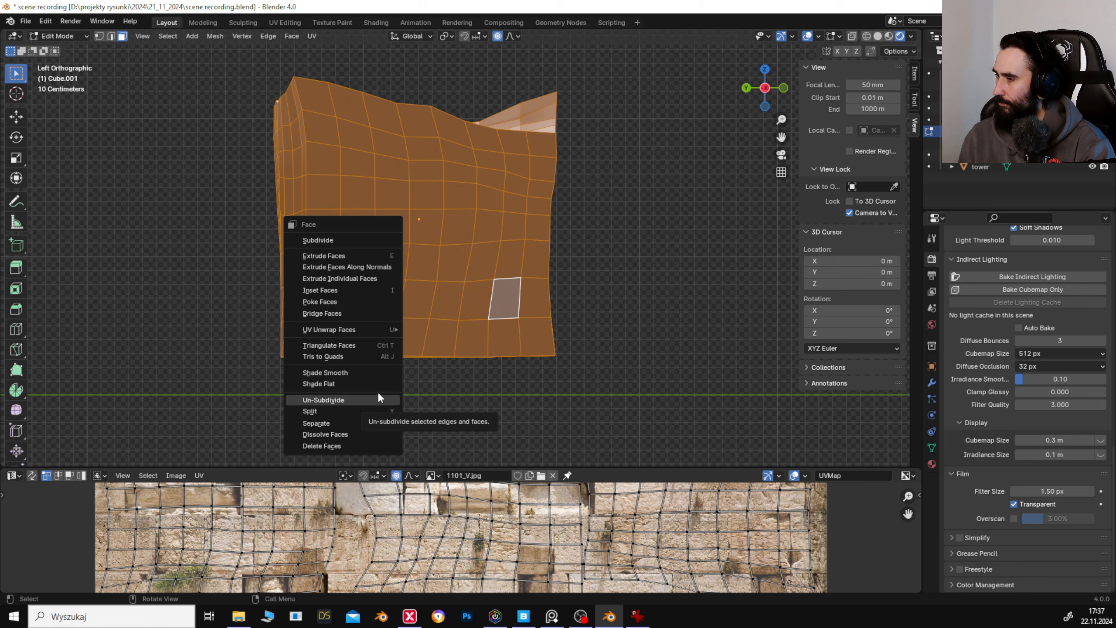
key(u)
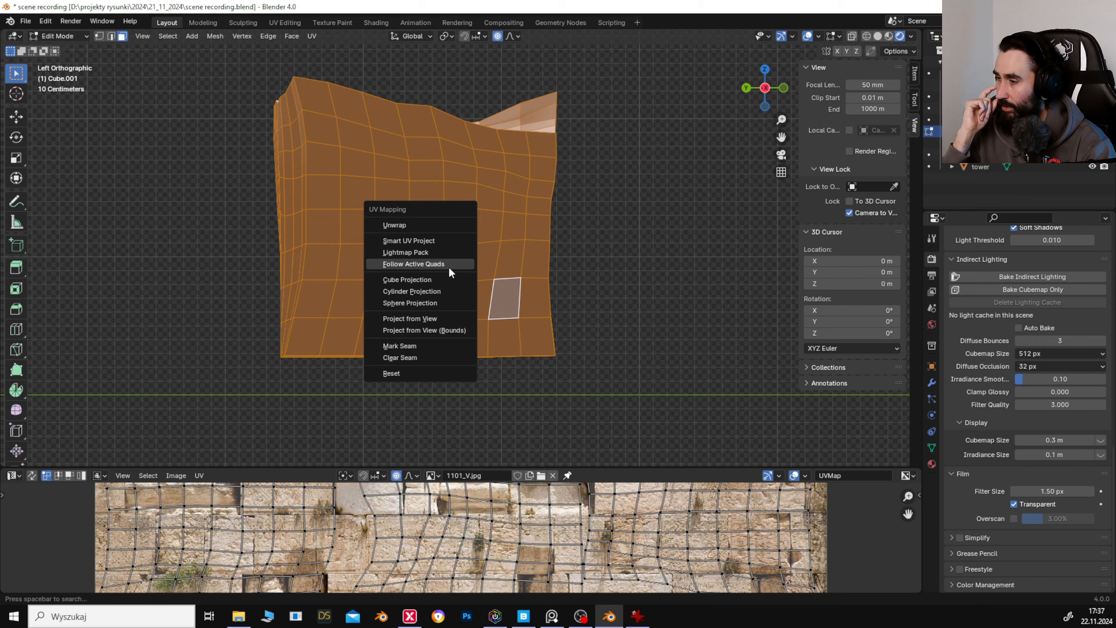
click(448, 279)
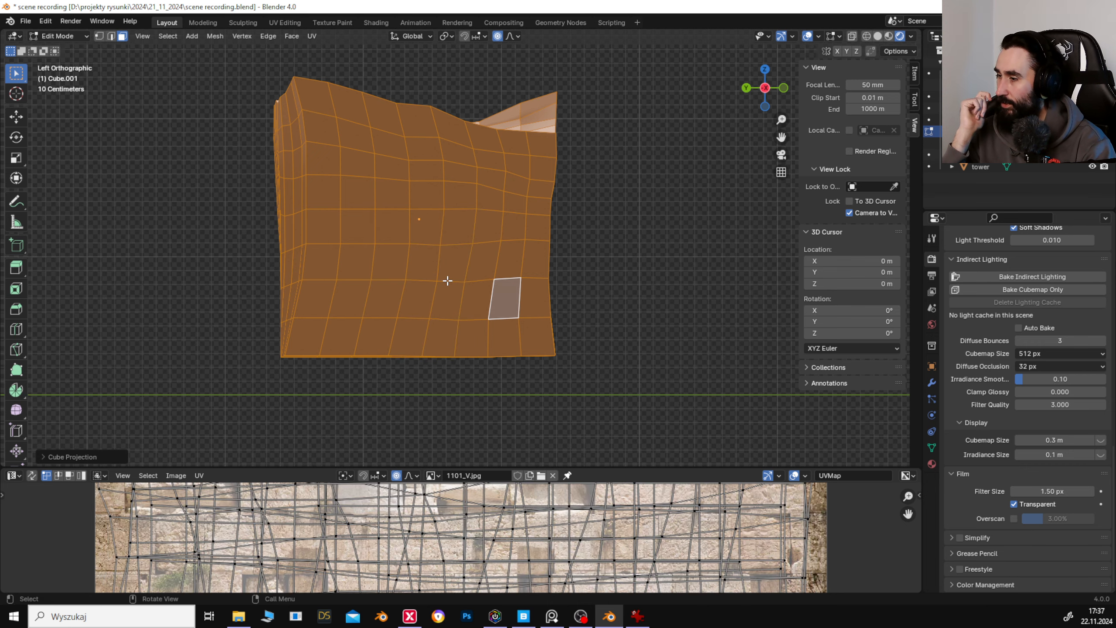
Select one face on the cube's side, then enlarge and shift its UV face over the stone wall image.
click(606, 239)
drag(606, 239, 545, 268)
scroll(453, 529, down, 10)
scroll(554, 548, up, 3)
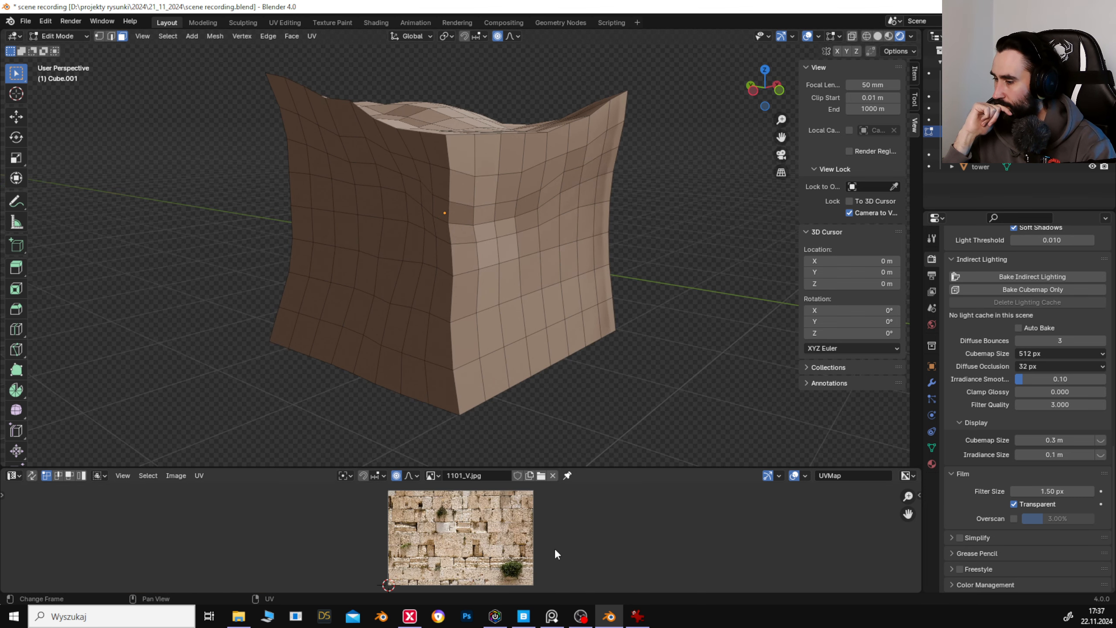
click(487, 253)
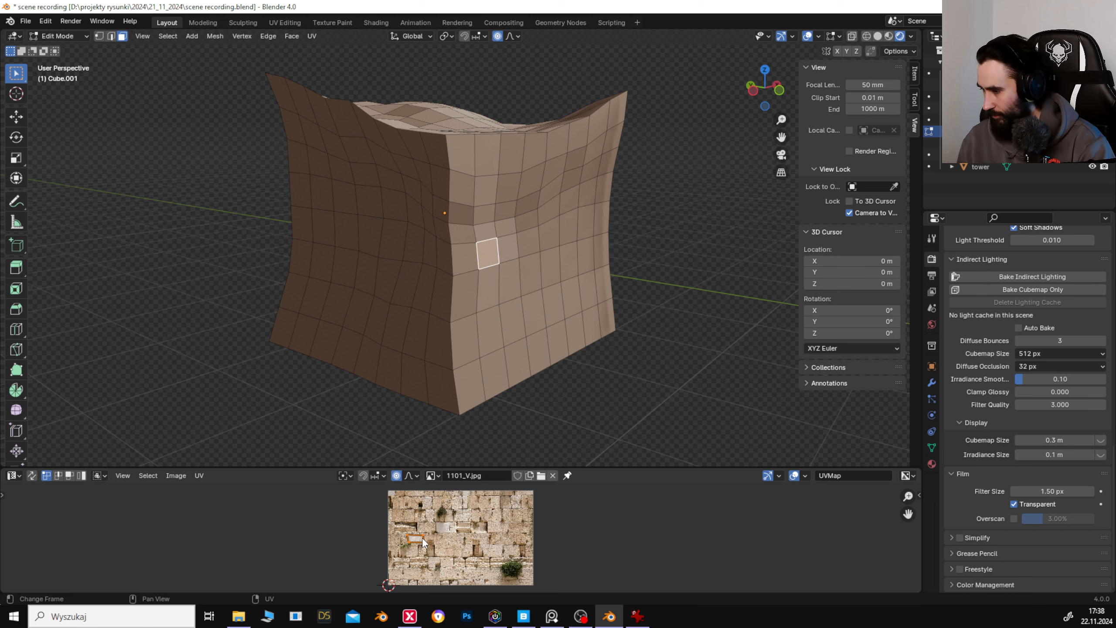
key(s)
click(464, 547)
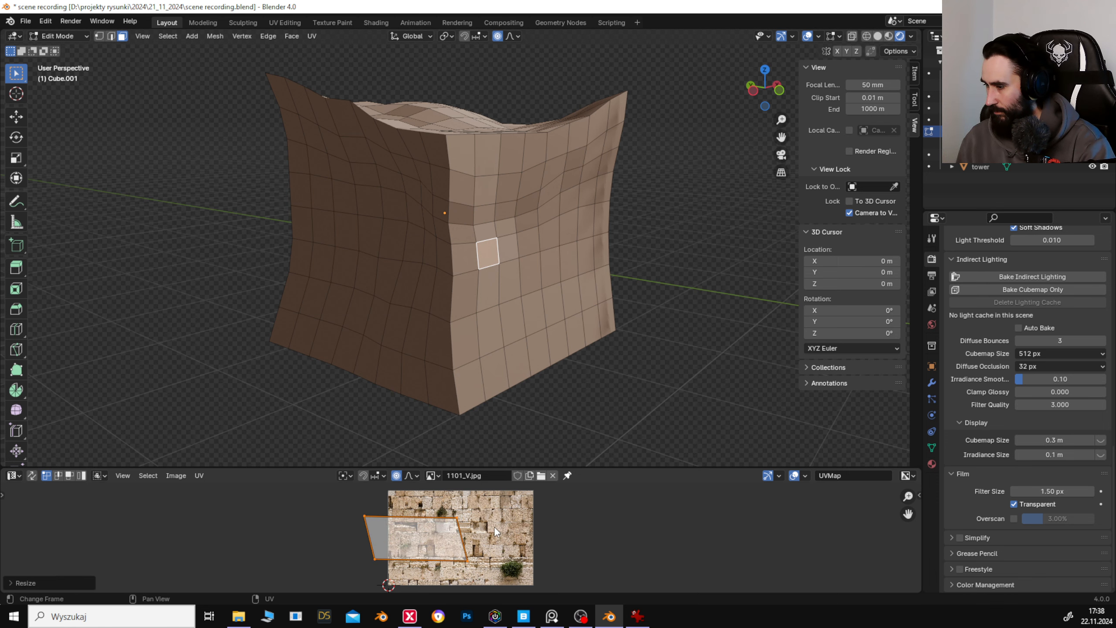
key(g)
click(502, 540)
click(612, 541)
drag(607, 540, 572, 522)
Enlarge the UV editor further and select a face on another cube side to inspect its UV placement.
drag(536, 467, 540, 429)
drag(593, 292, 505, 287)
click(552, 204)
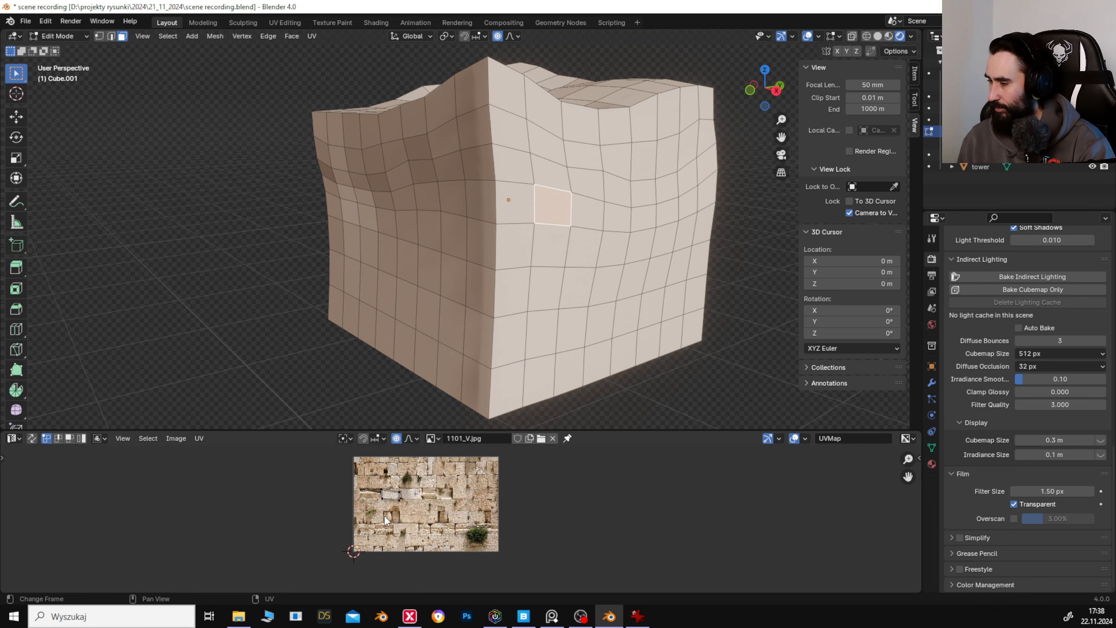
scroll(386, 515, up, 4)
scroll(392, 517, down, 1)
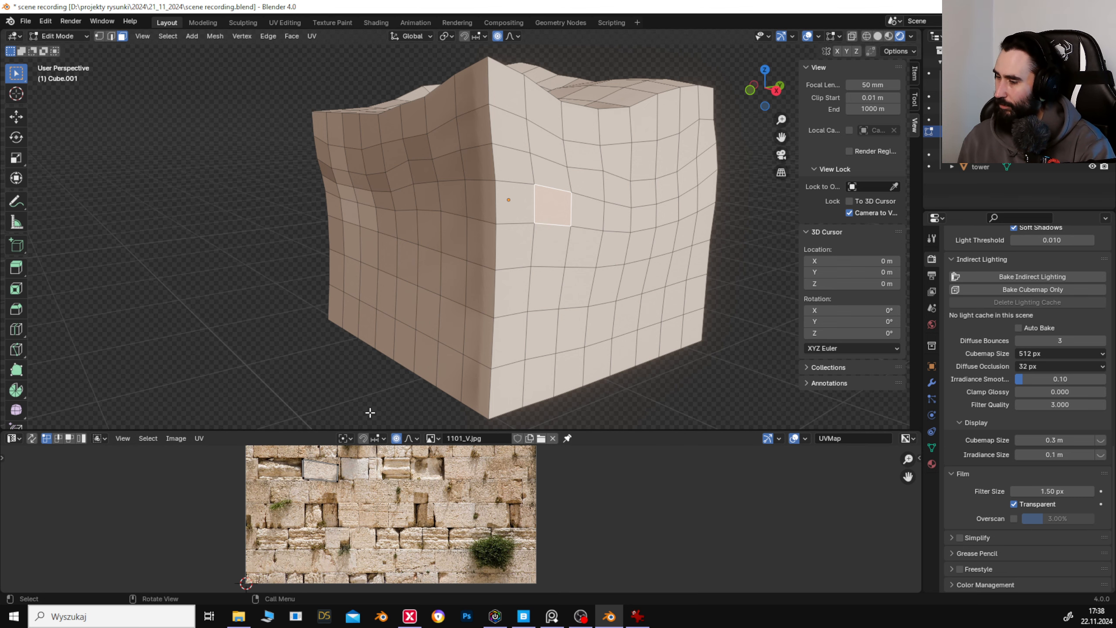
Switch back to Object Mode and delete the deformed test cube.
click(76, 38)
click(68, 49)
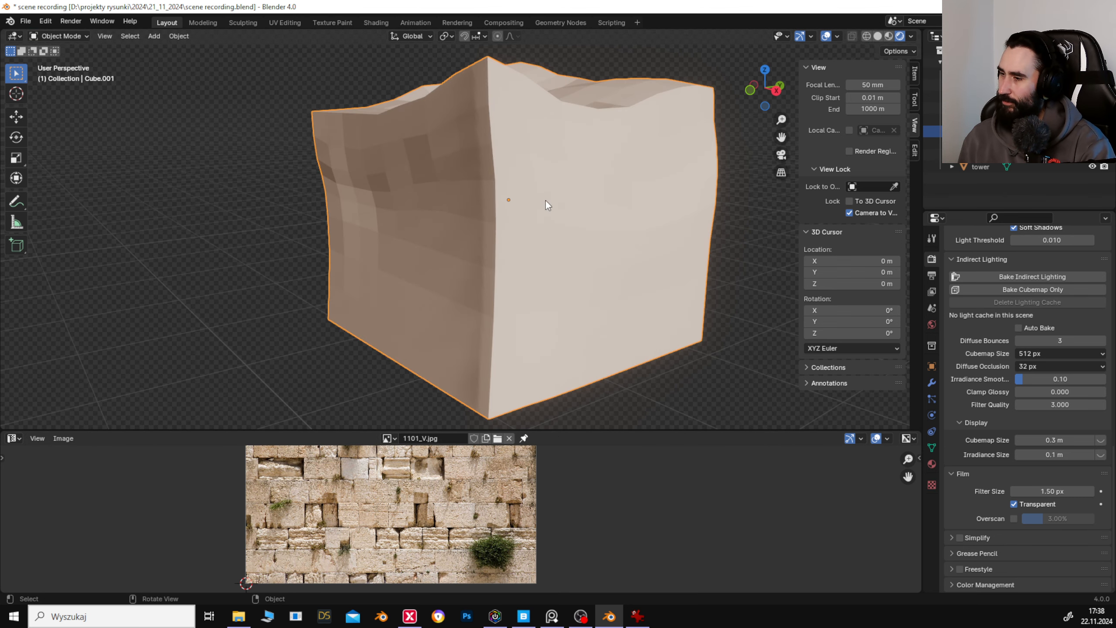
key(Delete)
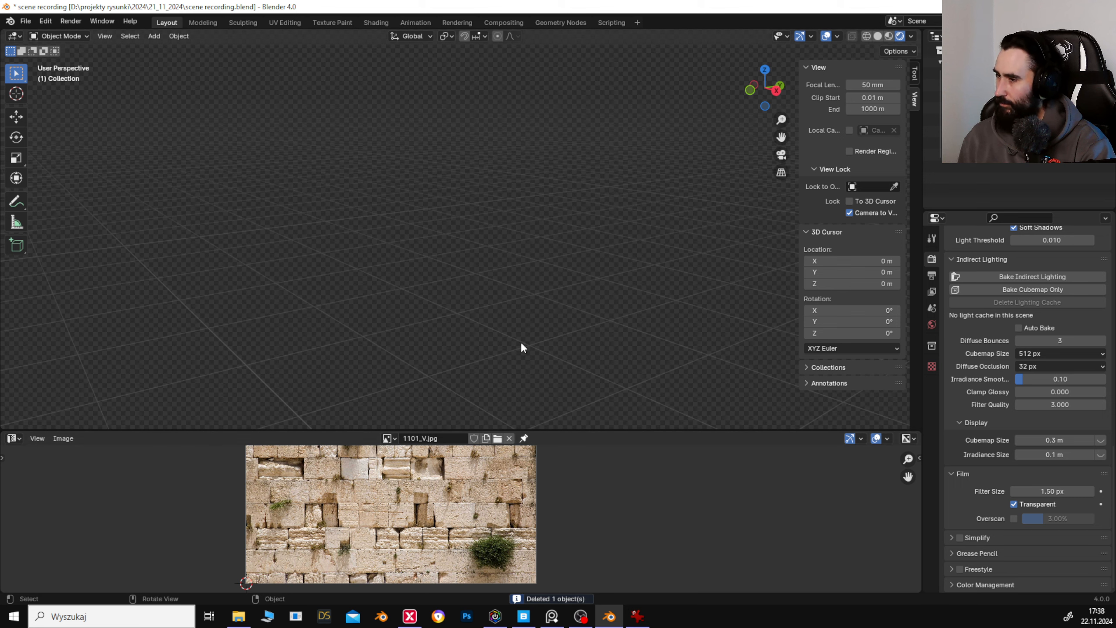
Change the UV editor area to the Shader Editor and select the tower to show its material nodes.
click(13, 438)
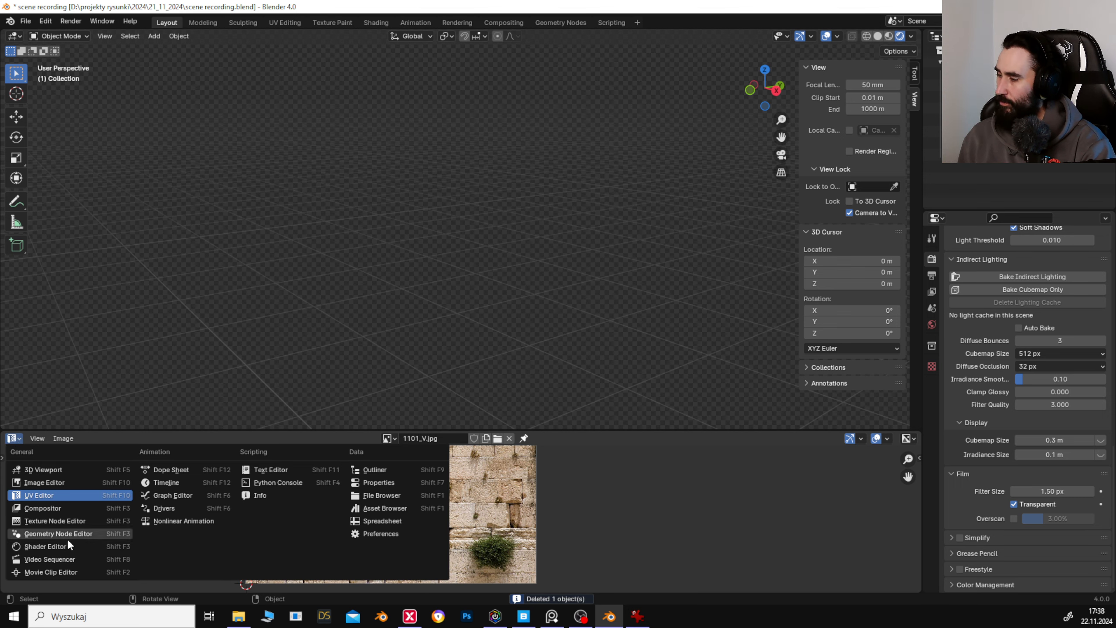
click(109, 536)
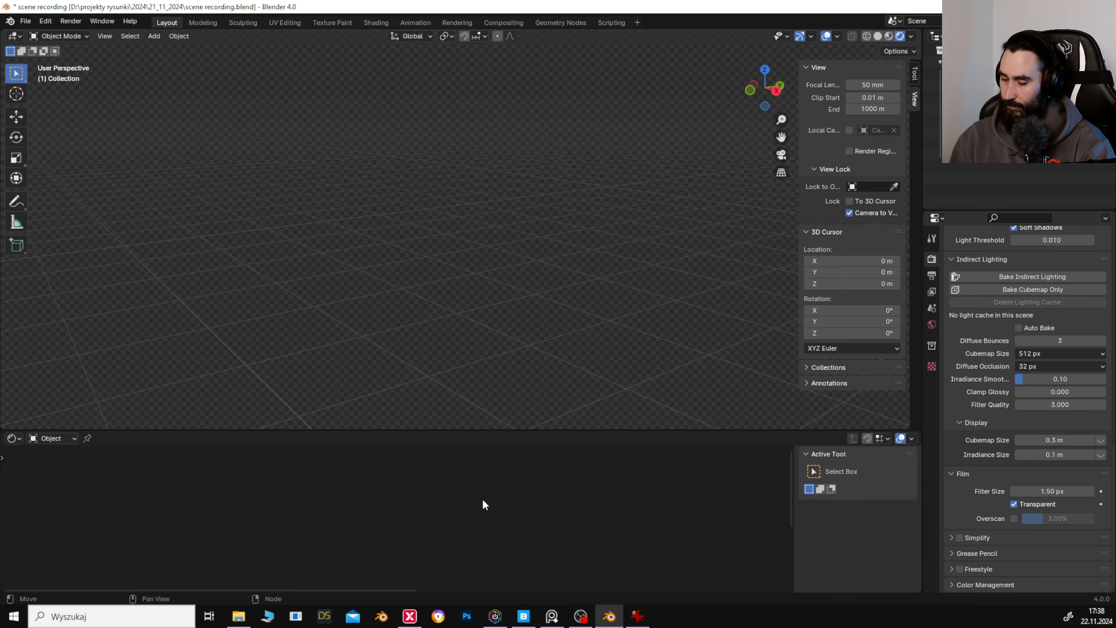
drag(620, 291, 622, 248)
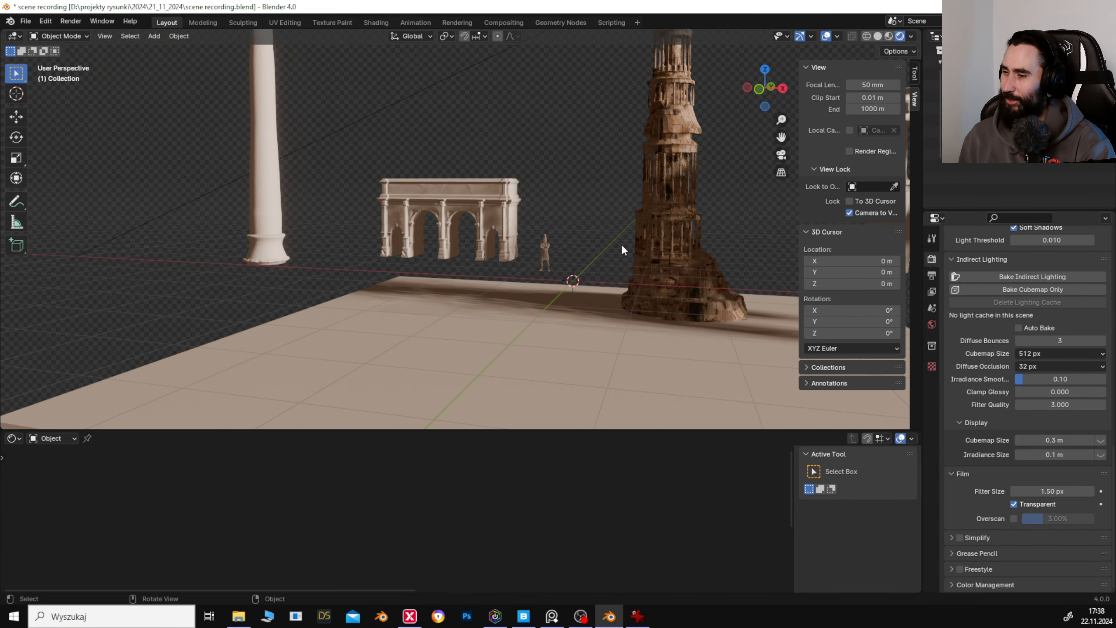
click(692, 238)
drag(692, 238, 517, 260)
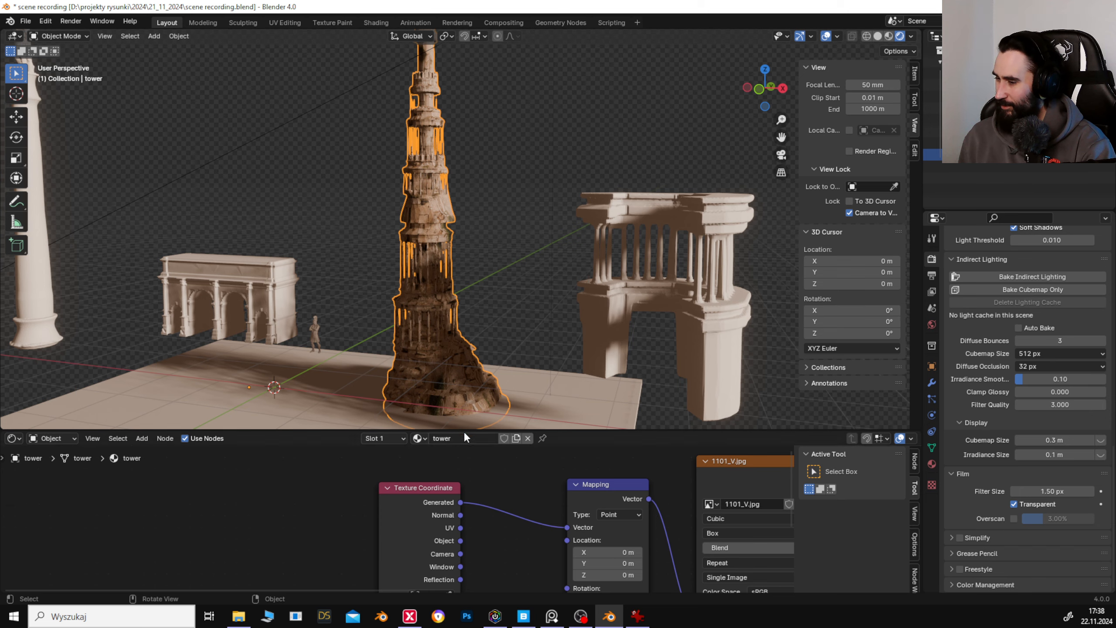
Collapse the Shader Editor area to its header and select the aqueduct arch model beside the tower.
drag(464, 429, 474, 577)
drag(518, 412, 511, 358)
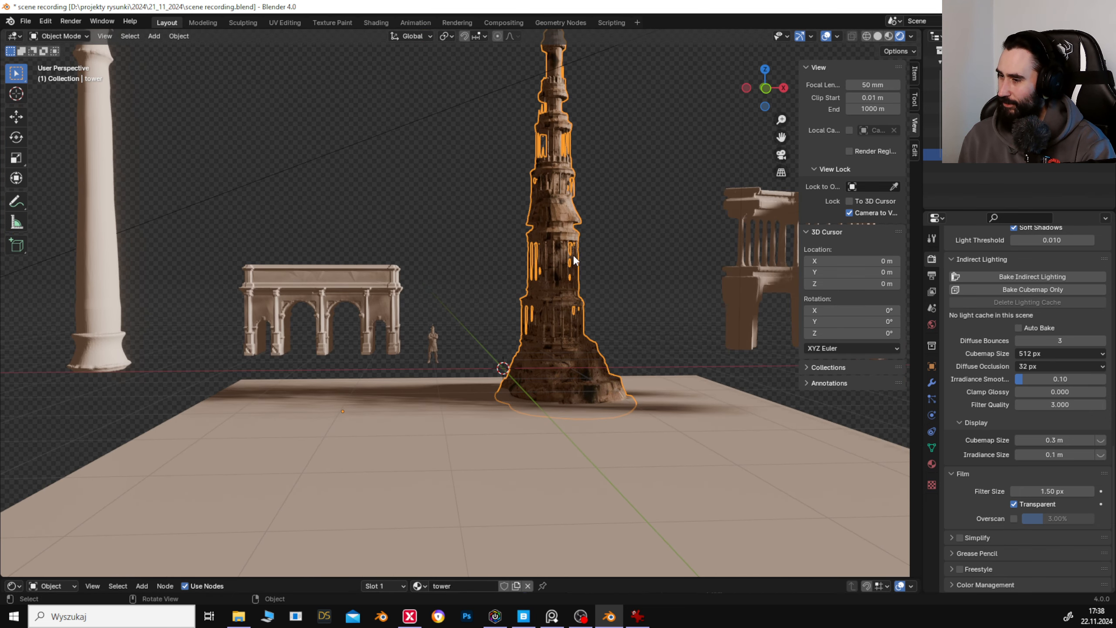
click(342, 273)
scroll(541, 233, up, 5)
click(672, 324)
click(336, 274)
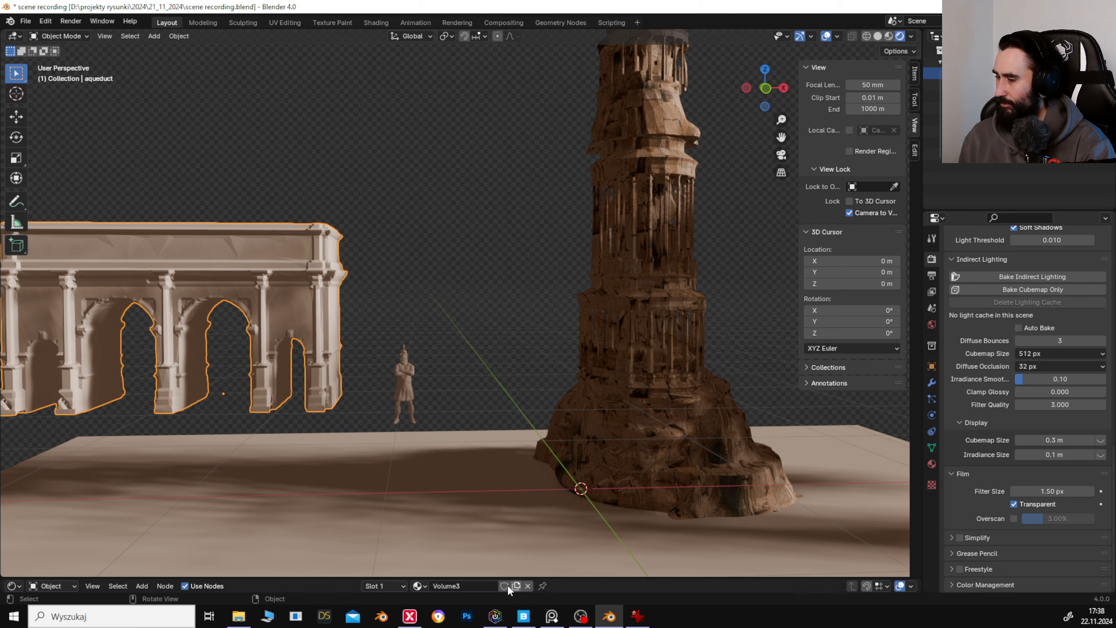
Assign the existing "tower" material to the aqueduct arch model in place of Volume3.
click(417, 586)
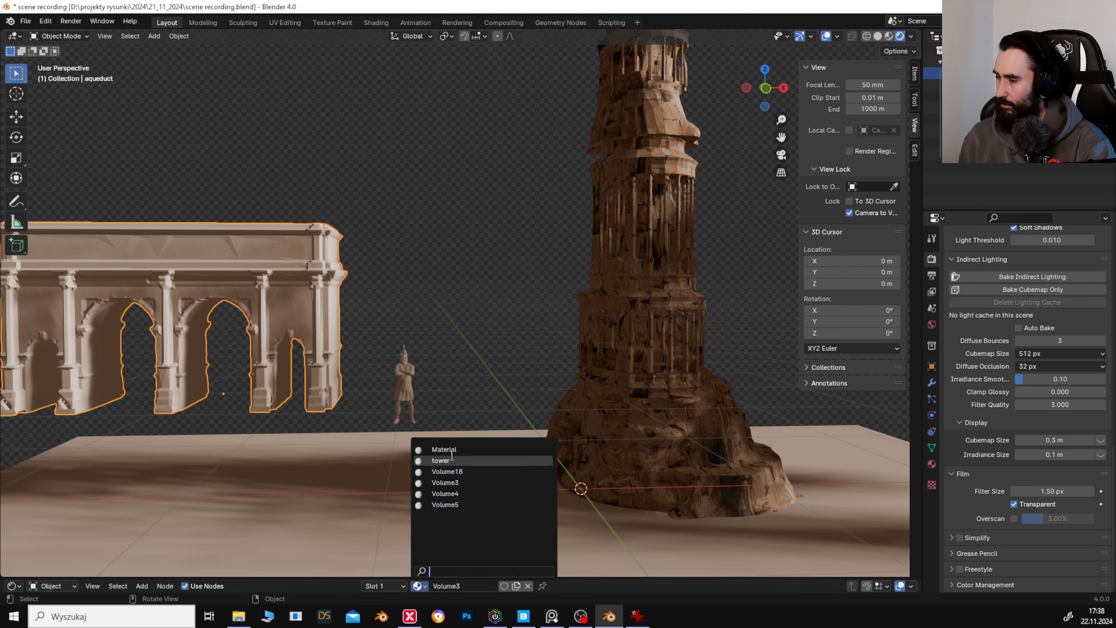
click(670, 316)
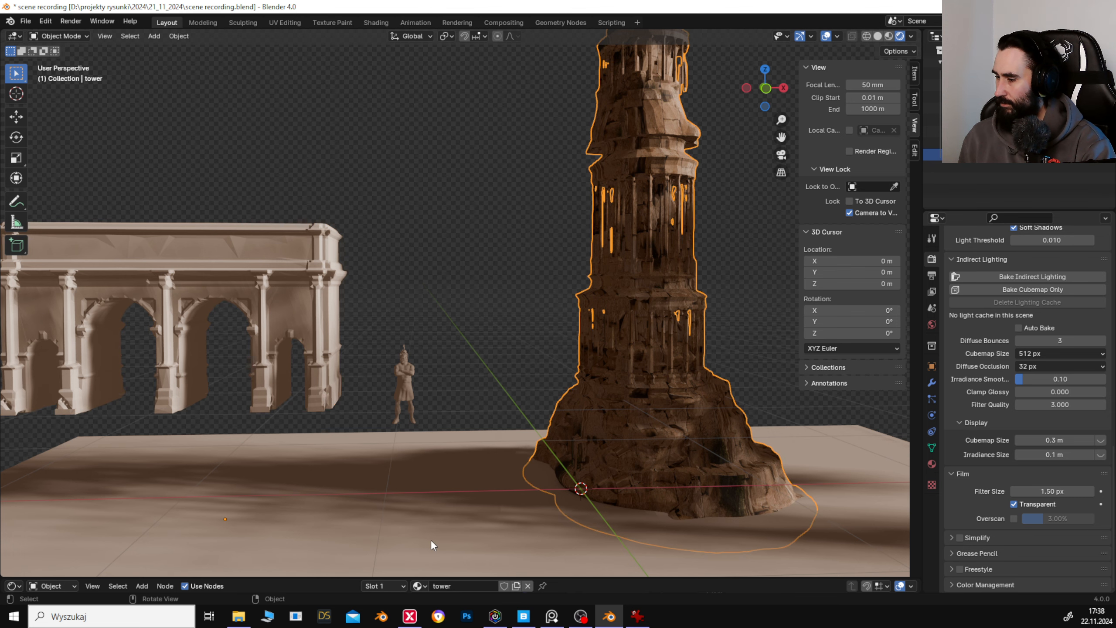
click(425, 585)
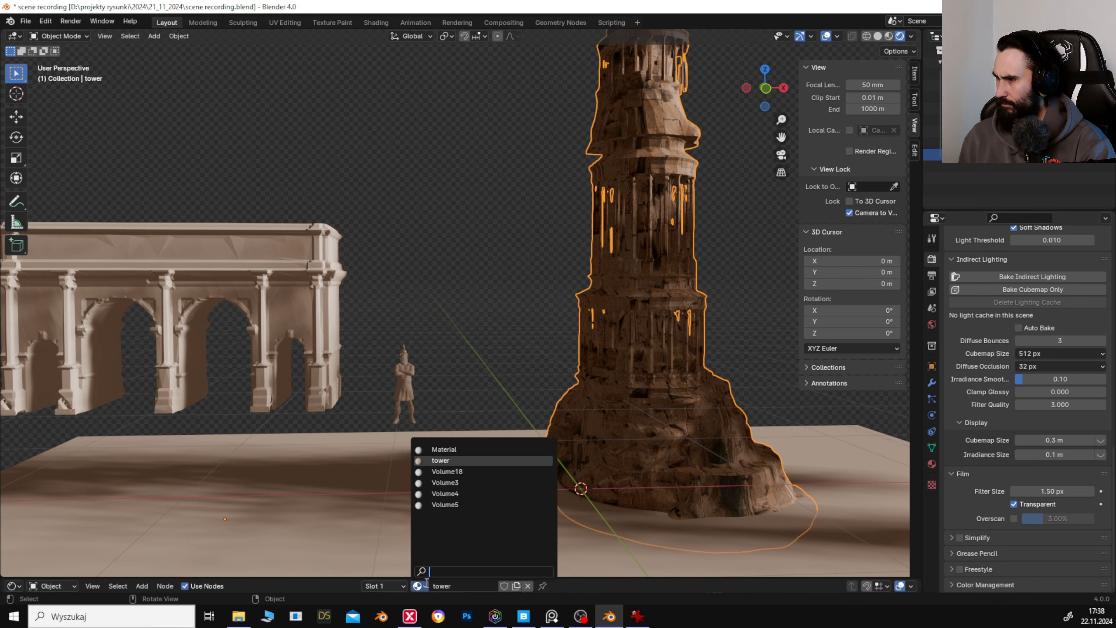
click(249, 287)
click(418, 585)
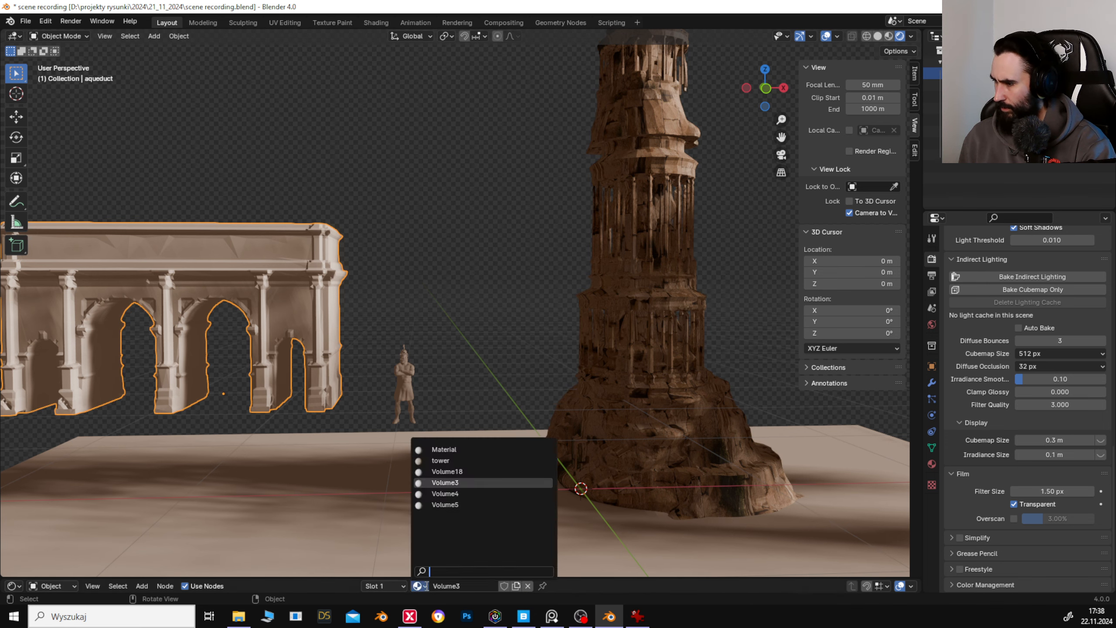
click(441, 461)
Select the tall statue-topped column and assign the "tower" material to it.
drag(414, 433, 597, 416)
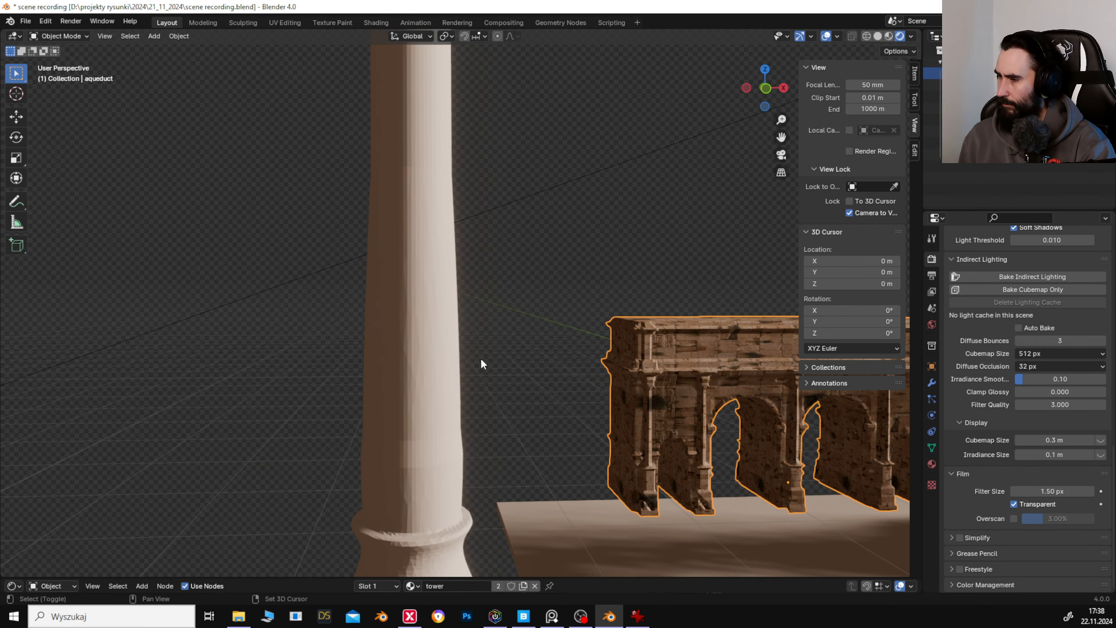
click(432, 370)
click(425, 583)
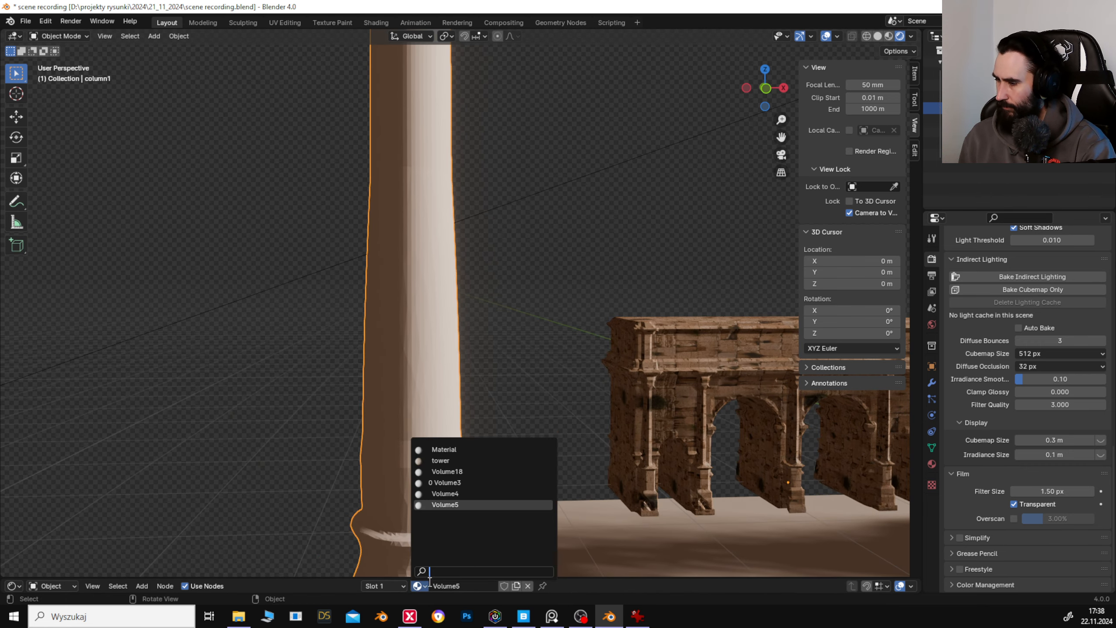
click(456, 461)
Select the untextured round tower on the other side of the main tower and assign the "tower" material to it.
scroll(626, 420, down, 5)
drag(625, 420, 439, 383)
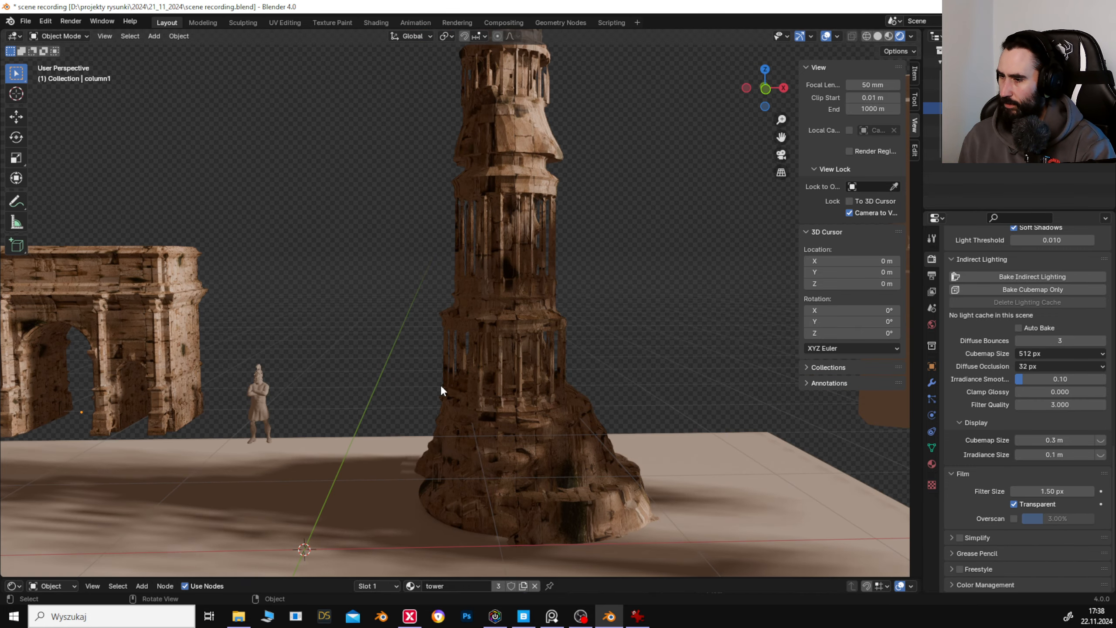
scroll(440, 383, down, 3)
click(746, 319)
click(418, 585)
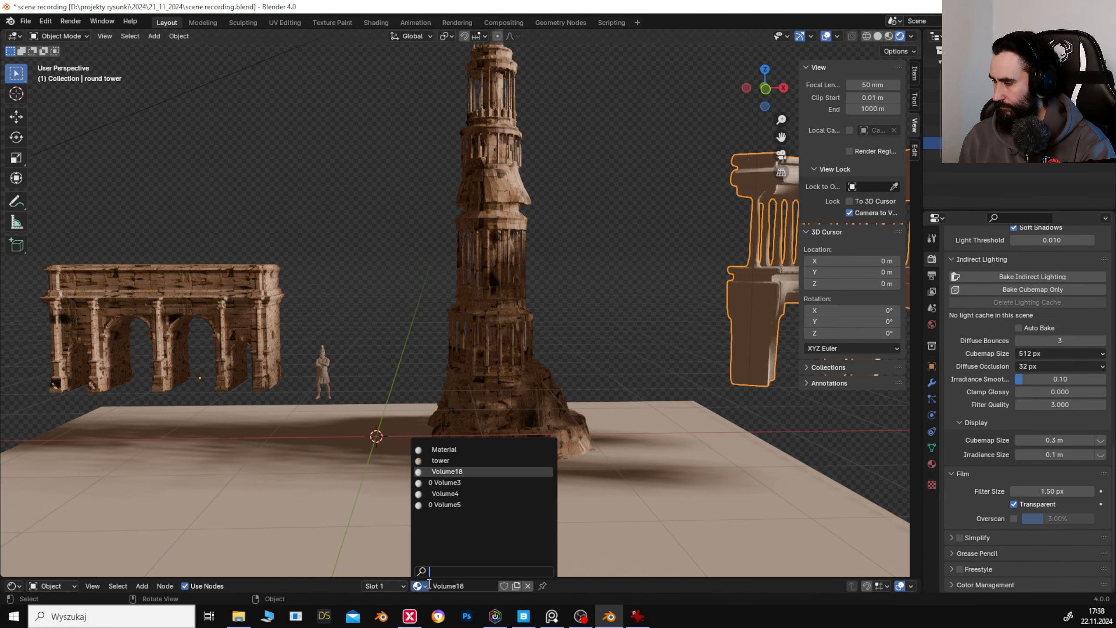
click(447, 460)
Delete the flat ground slab beneath the buildings.
scroll(621, 375, down, 4)
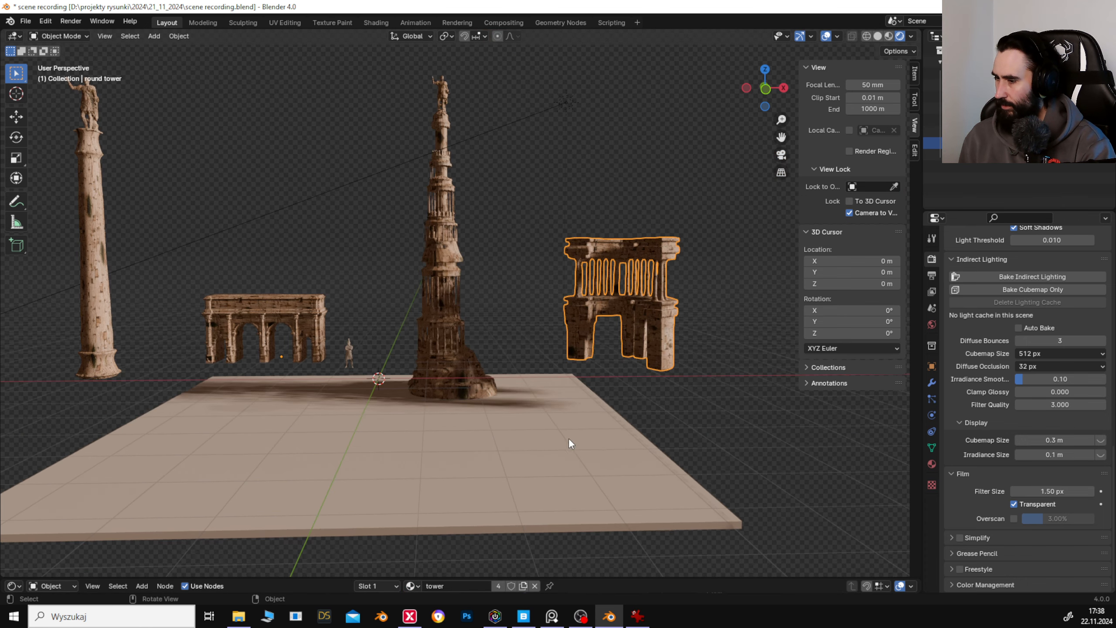
click(570, 448)
key(Delete)
drag(553, 401, 569, 322)
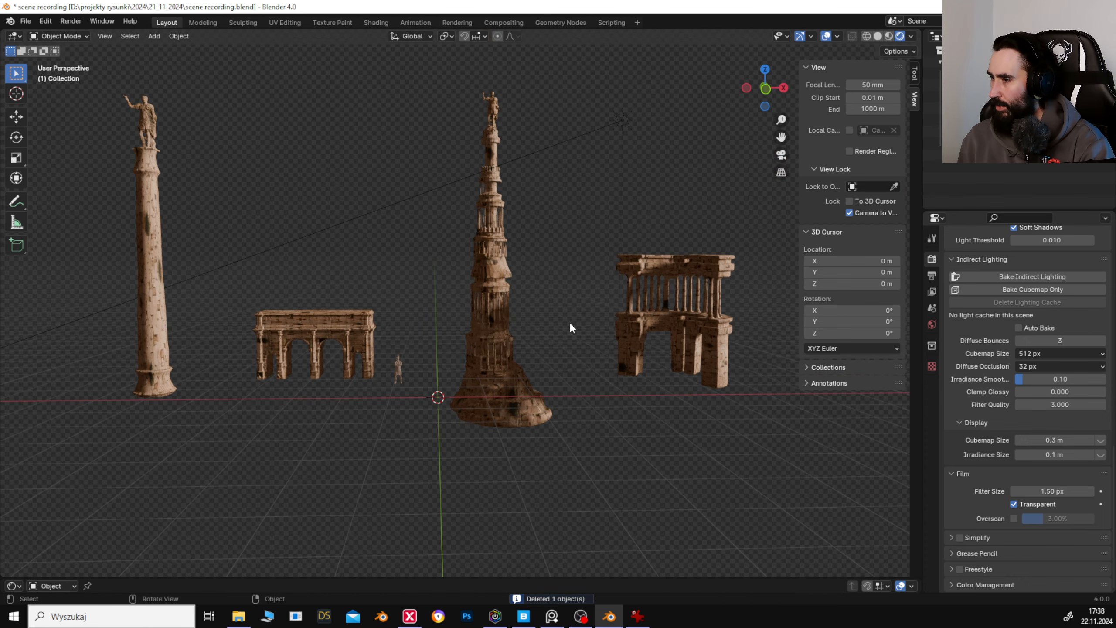
Select the sun light, switch to the reference board to examine the lighting in the Venice photos, and return to Blender.
click(622, 120)
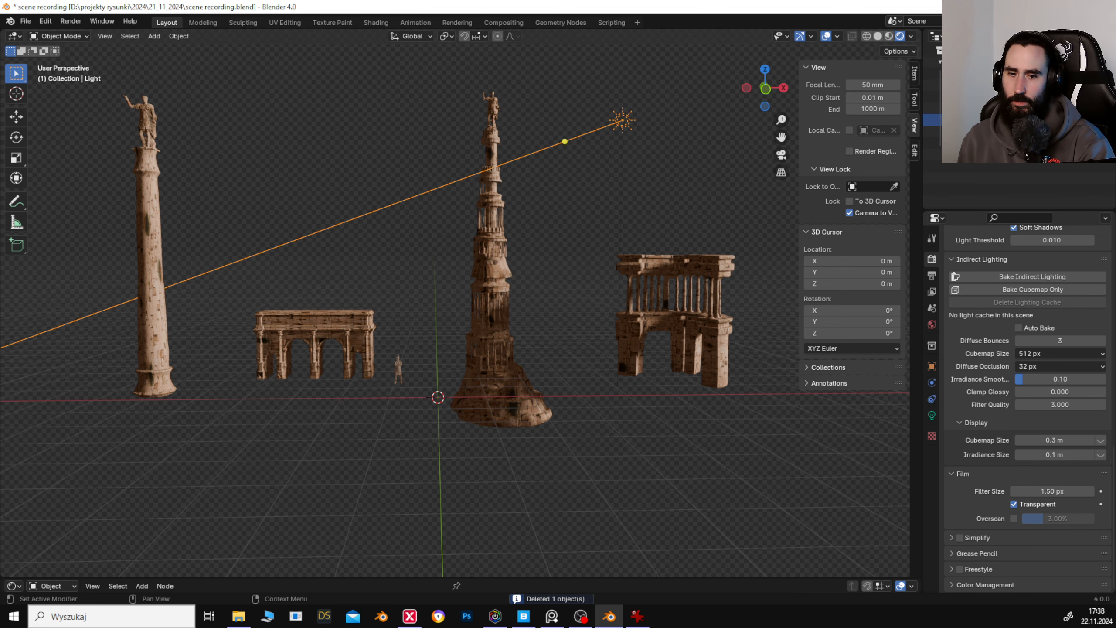
key(alt+Tab)
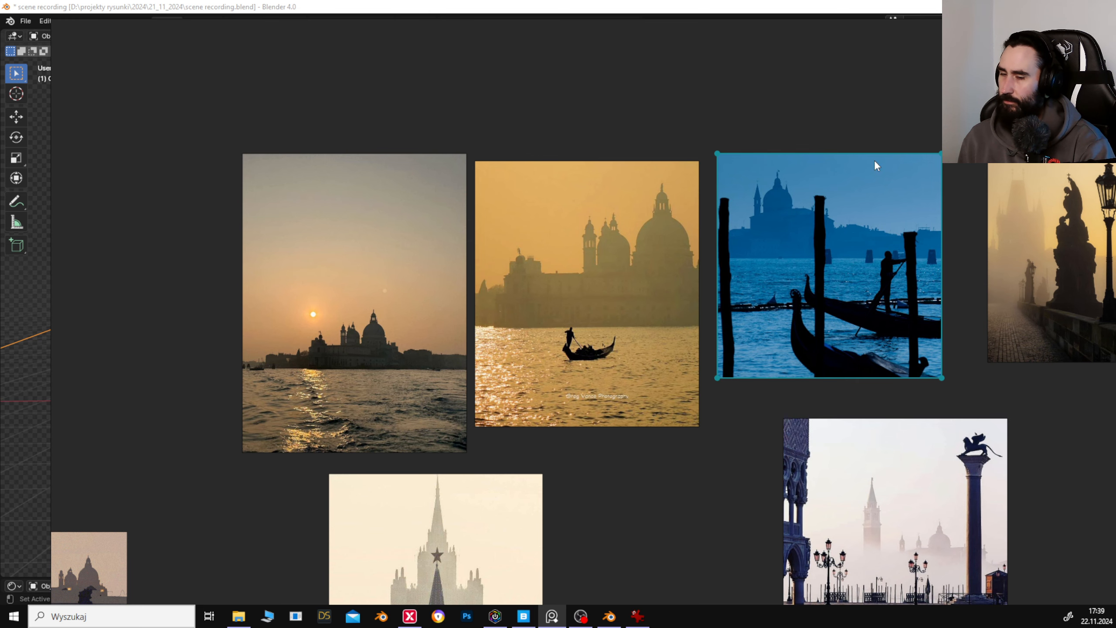
drag(829, 251, 762, 253)
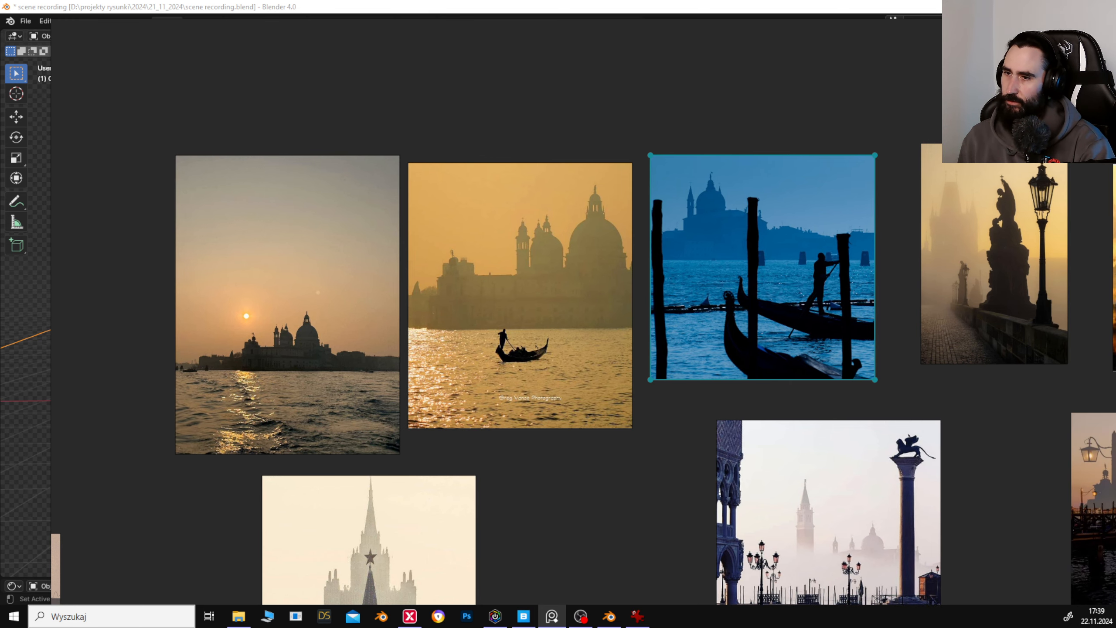
click(1049, 6)
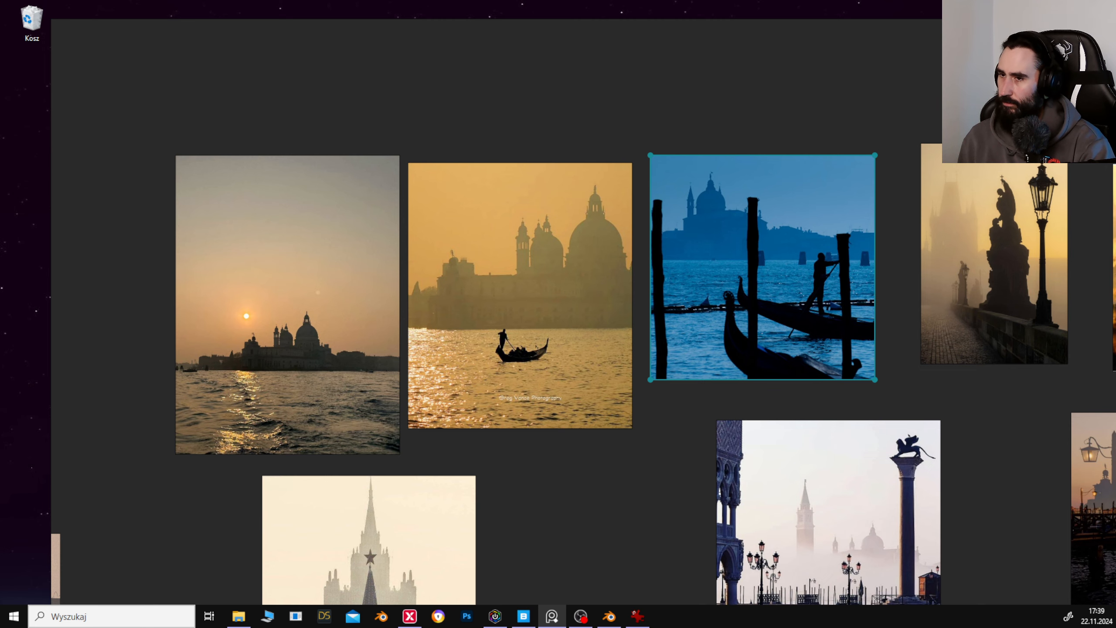
click(609, 616)
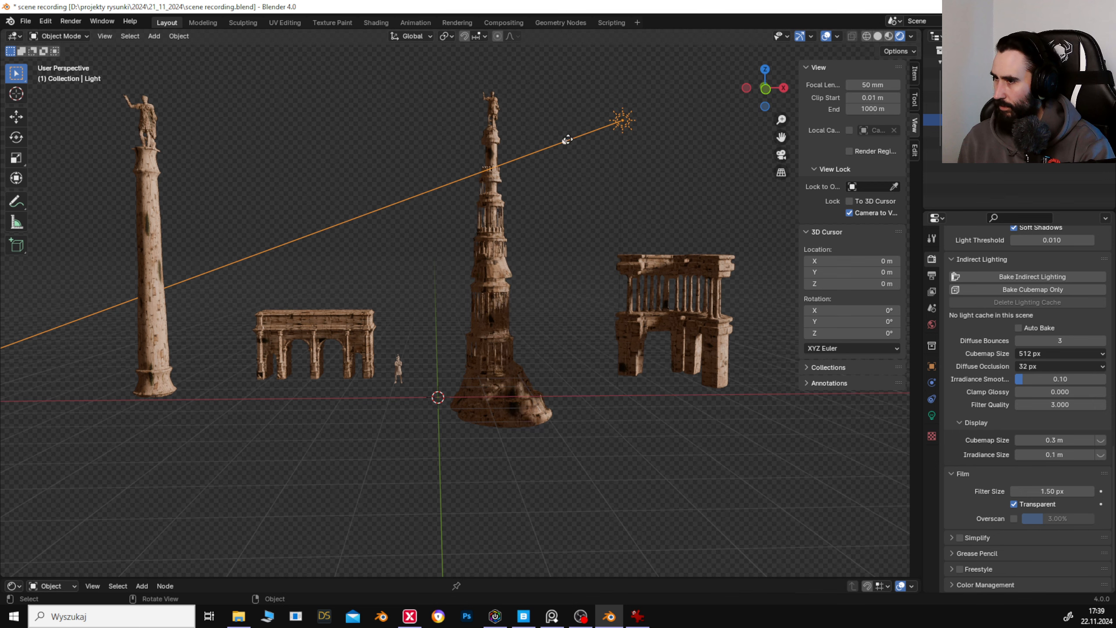
Rotate the sun light about 72 degrees around the global Z axis to backlight the buildings.
key(r)
key(z)
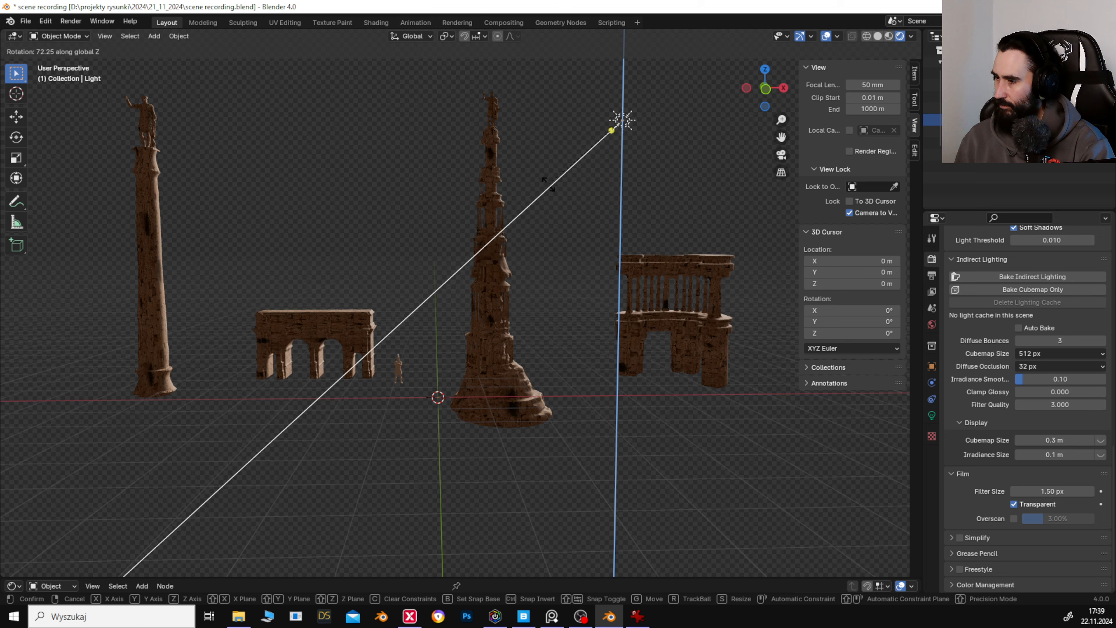
click(375, 360)
Move the centurion figure up above the aqueduct and assign the "tower" material to it.
click(398, 369)
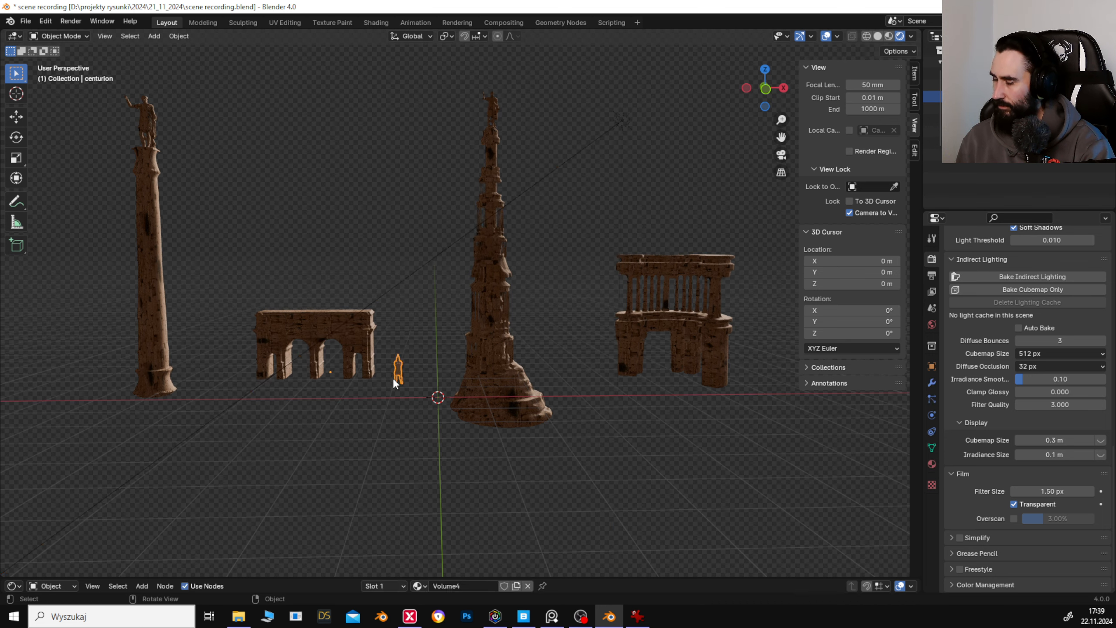
click(412, 275)
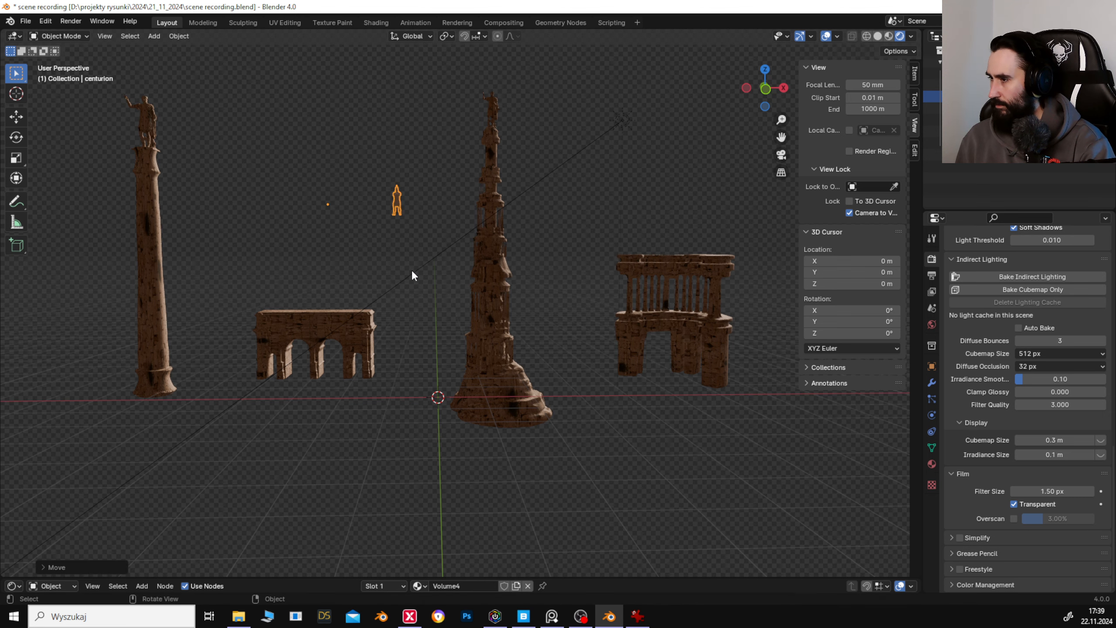
click(425, 586)
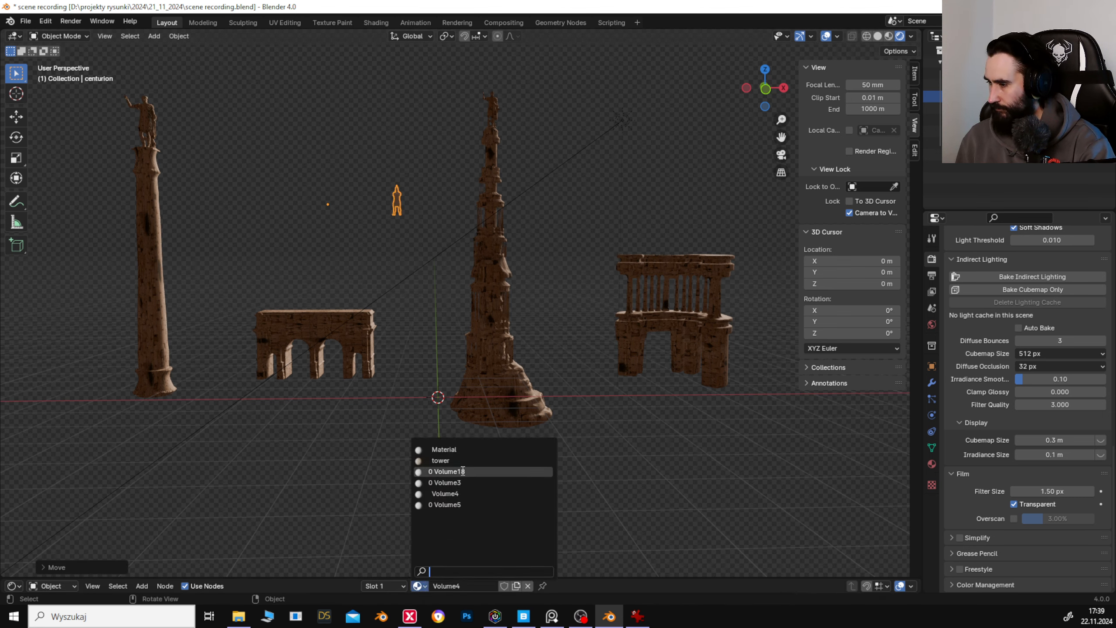
click(463, 451)
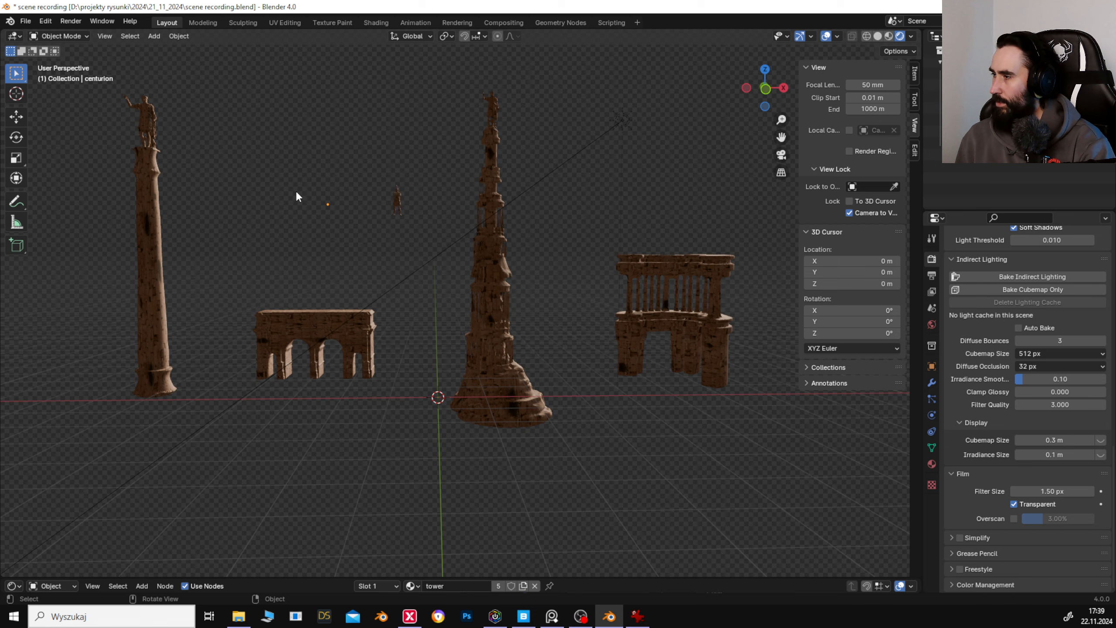
Move the statue-topped column sideways, closer to the aqueduct arch.
click(154, 272)
key(g)
click(187, 274)
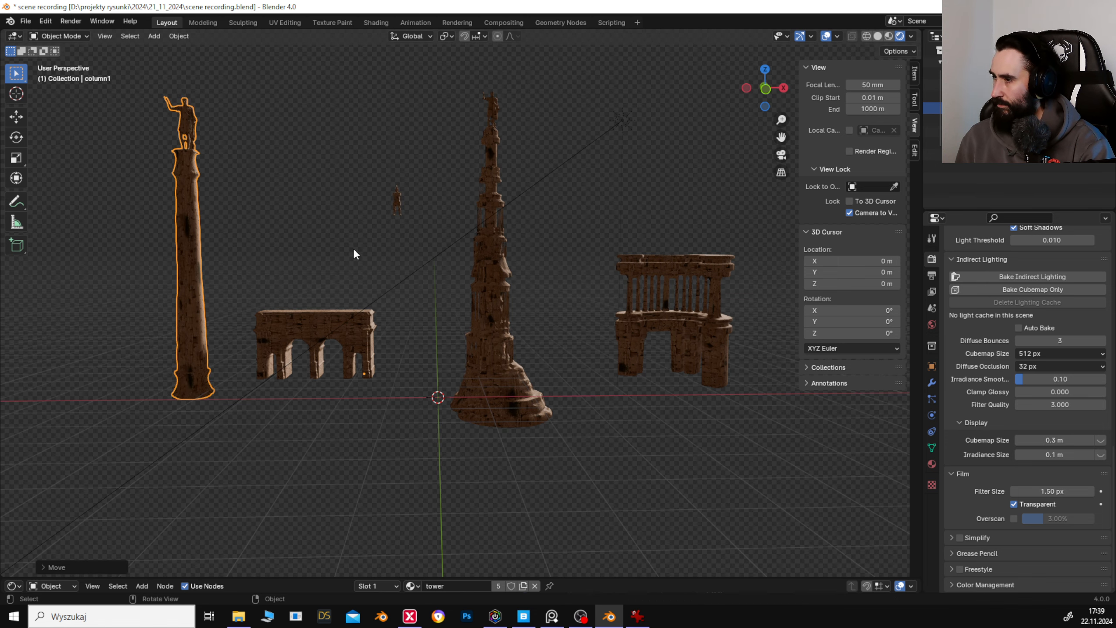
Make a linked duplicate of the round tower, raise it along Z, and shift it about 4.6 m back in the horizontal plane.
click(637, 307)
key(alt+d)
key(z)
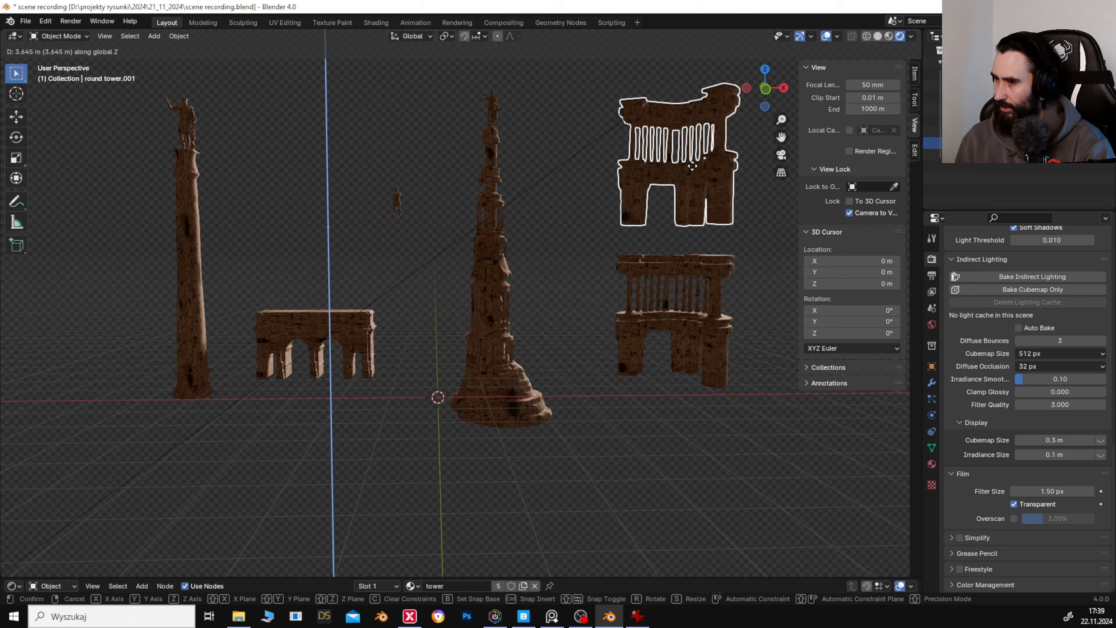
click(706, 180)
key(g)
key(y)
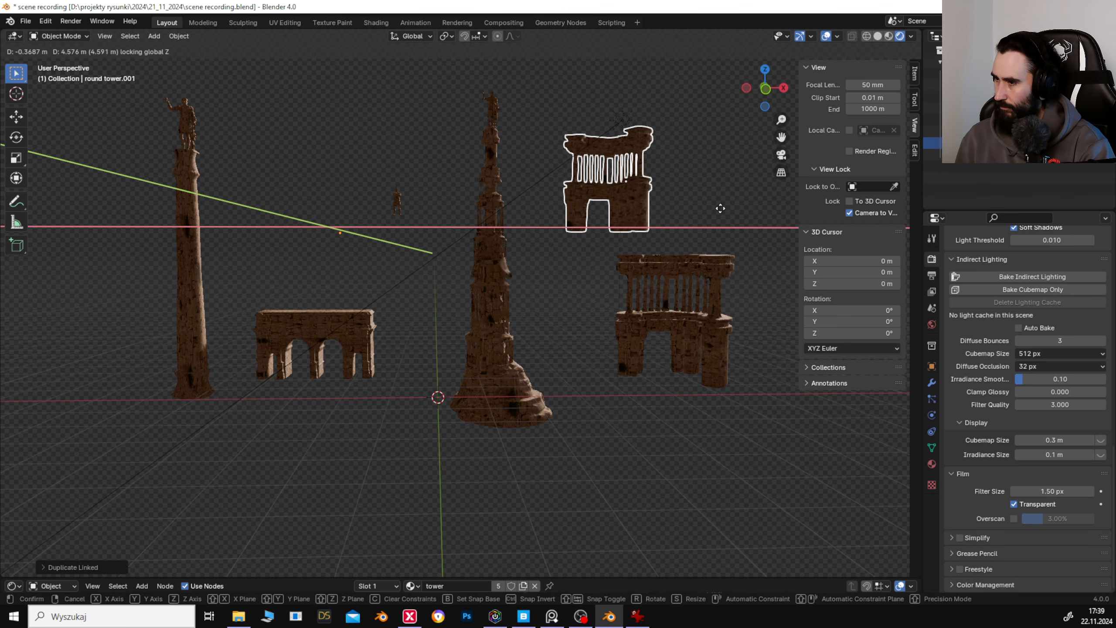
click(723, 205)
Rotate the round tower duplicate about -90 degrees around Z and lower it in front of the column.
key(r)
key(z)
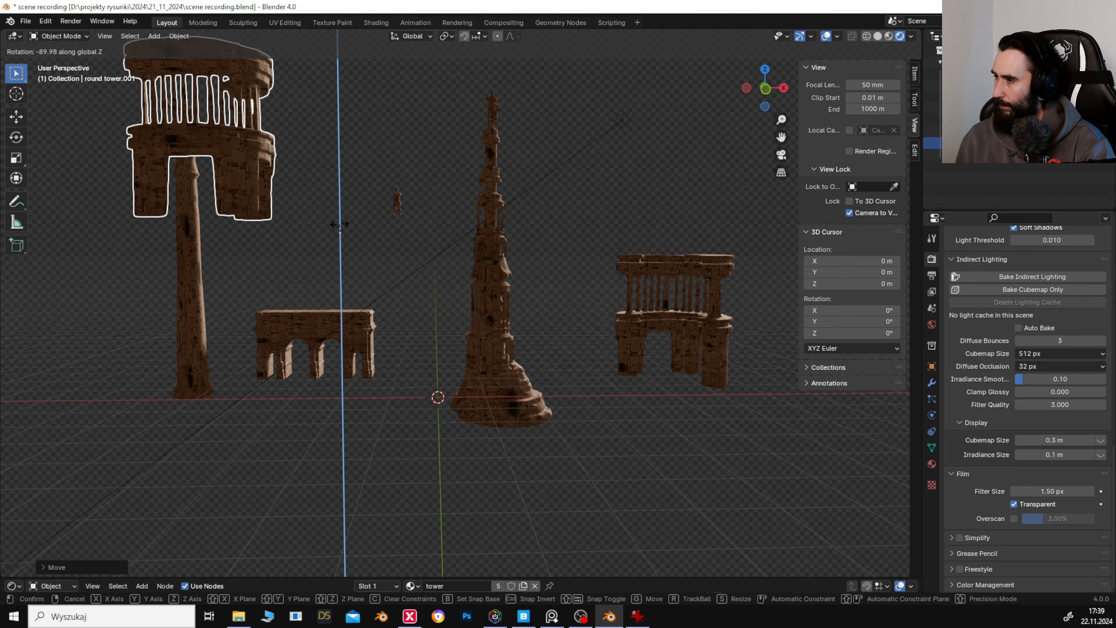
click(316, 193)
key(g)
key(z)
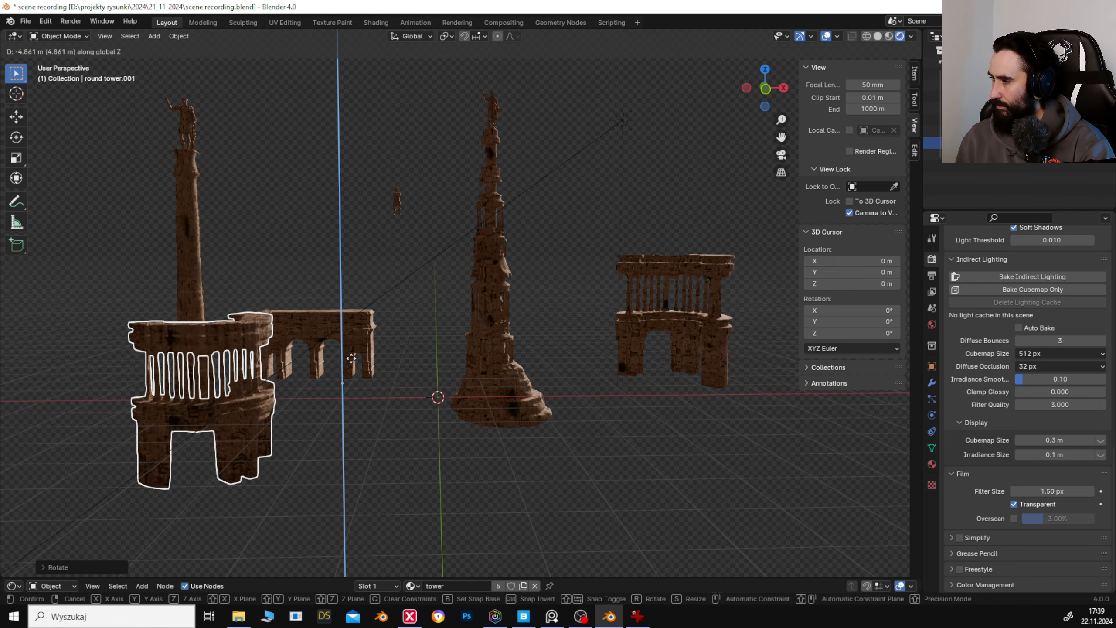
click(365, 380)
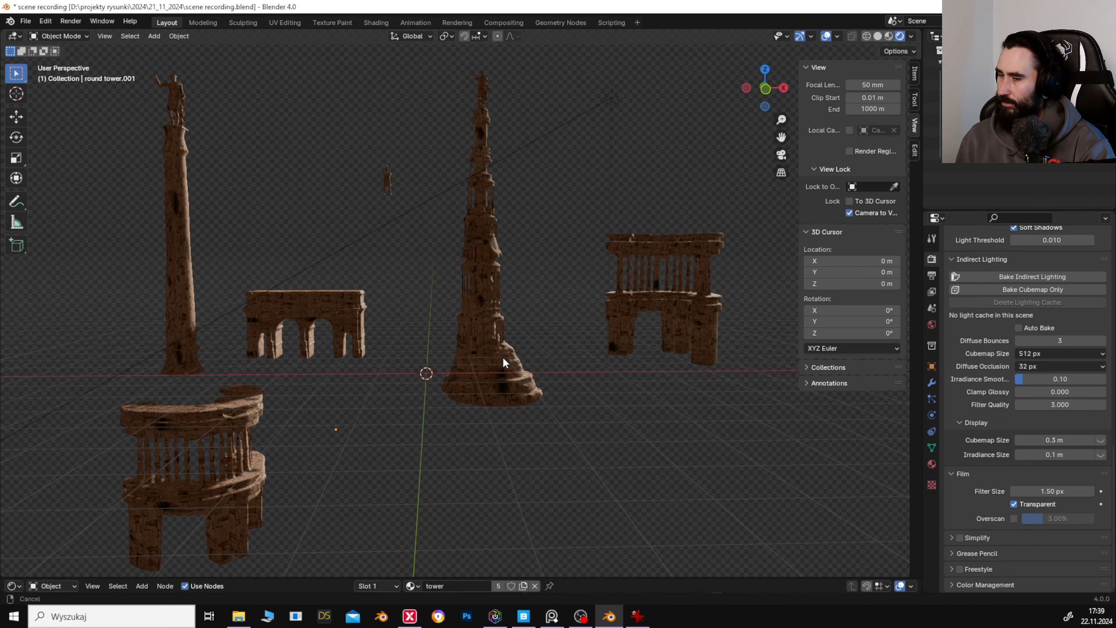
Look through the scene camera and pull it back until all the buildings fit inside the frame.
key(KP_0)
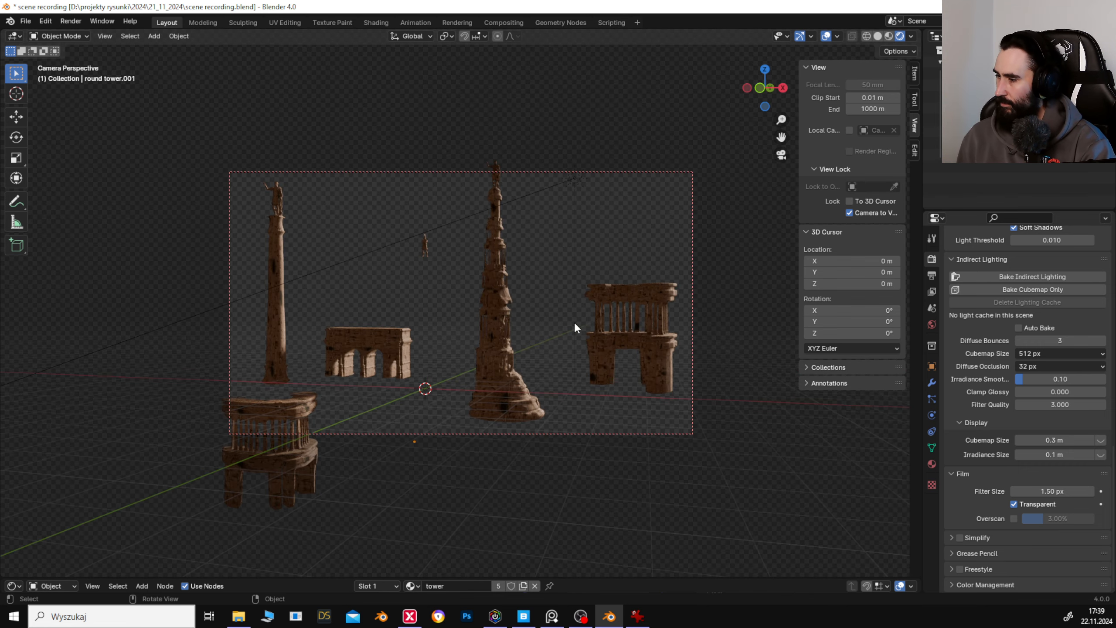
drag(574, 321, 515, 312)
scroll(527, 317, down, 4)
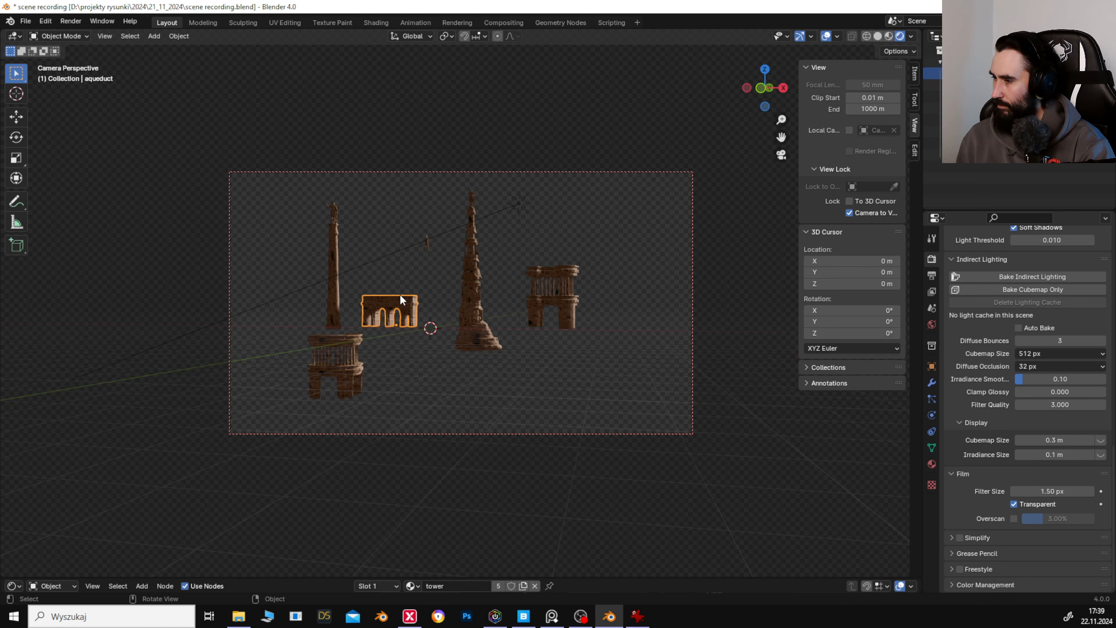
Duplicate the aqueduct arch about 12.4 m along the X axis, placing the copy beyond the original round tower.
key(shift+d)
key(y)
key(x)
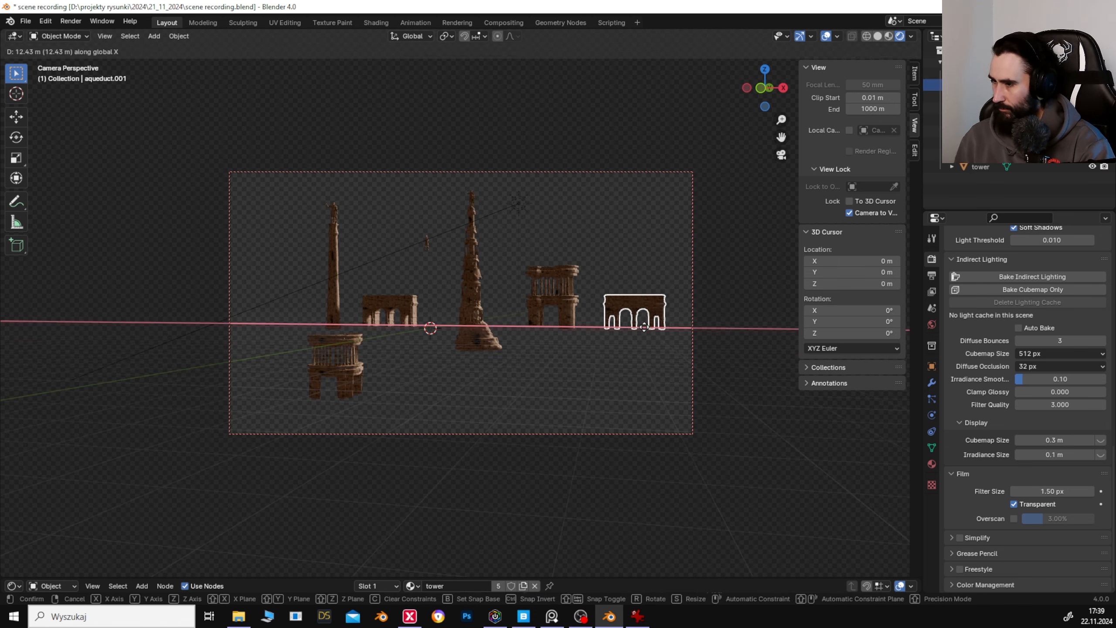
click(645, 326)
Make a linked duplicate of the new arch copy in the horizontal plane nearer the camera and turn it around Z.
click(658, 240)
click(634, 305)
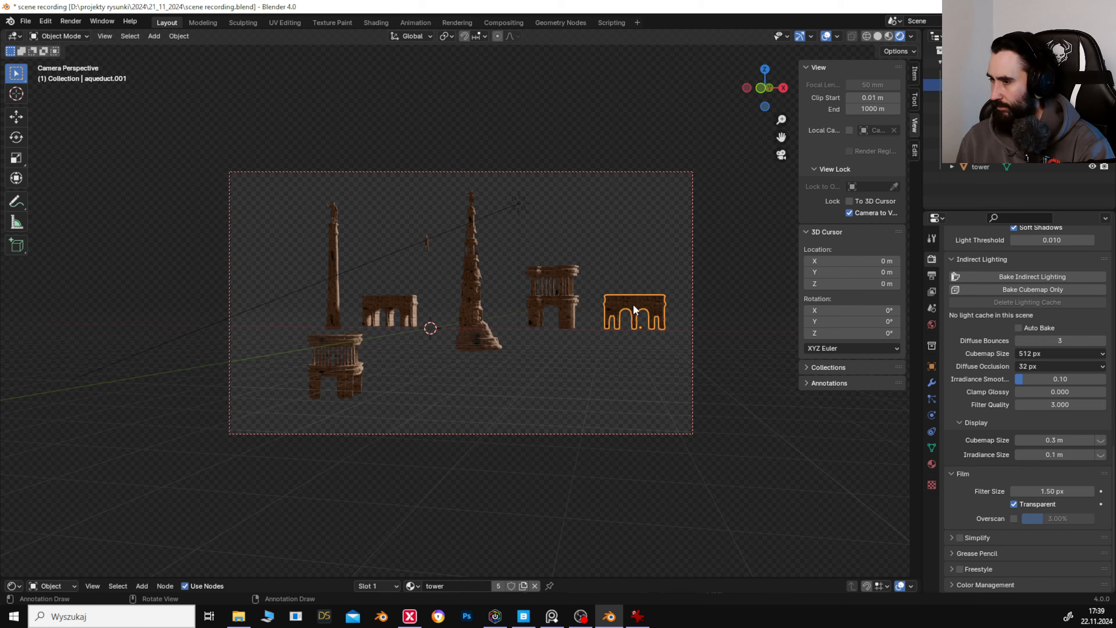
key(alt+d)
key(shift+z)
click(618, 346)
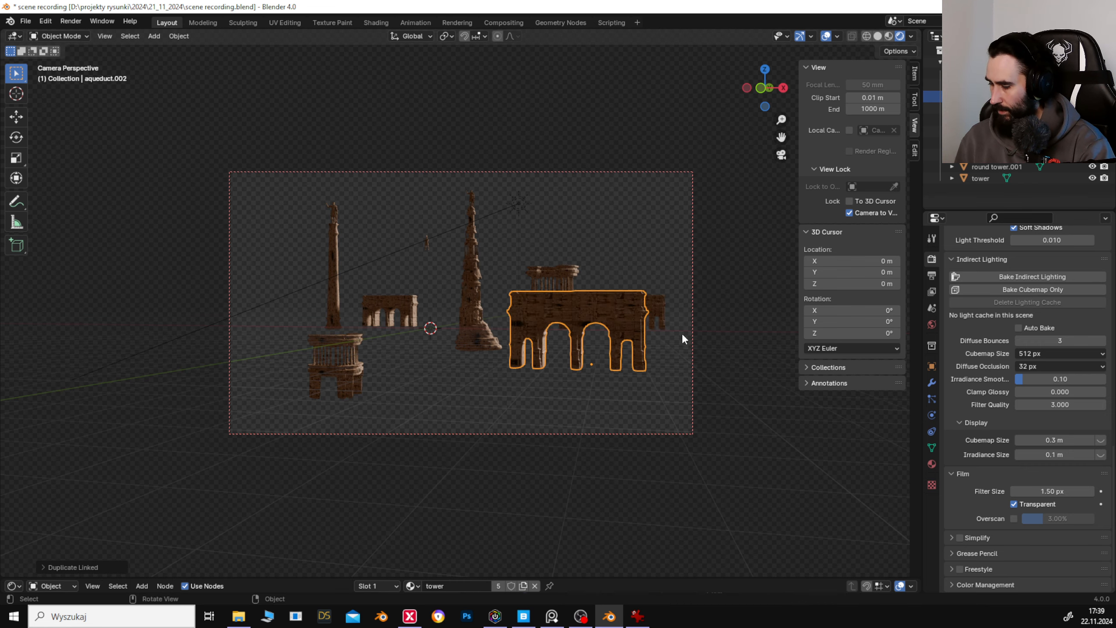
key(r)
key(z)
click(678, 319)
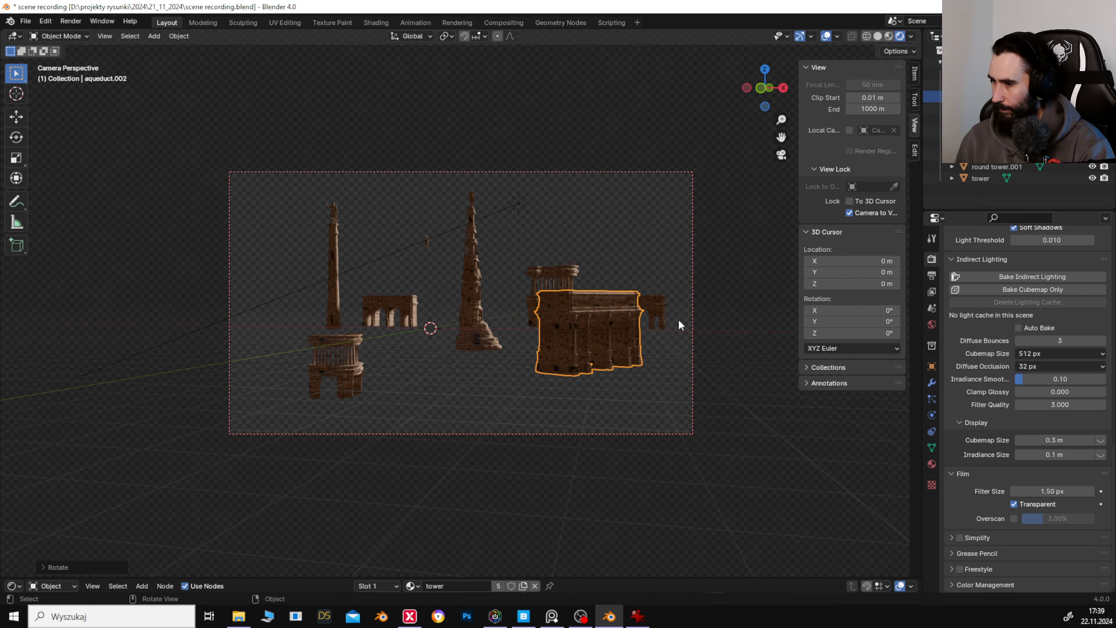
Lower the turned foreground arch below the round tower and fine-tune its placement.
key(g)
key(z)
click(657, 377)
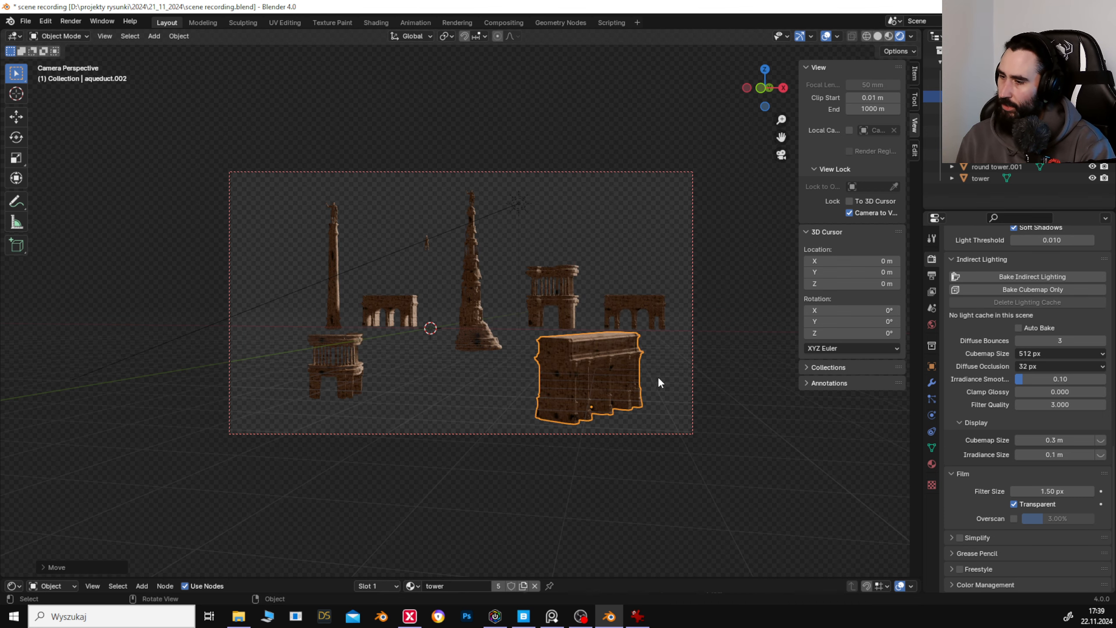
key(g)
key(z)
click(605, 356)
click(469, 315)
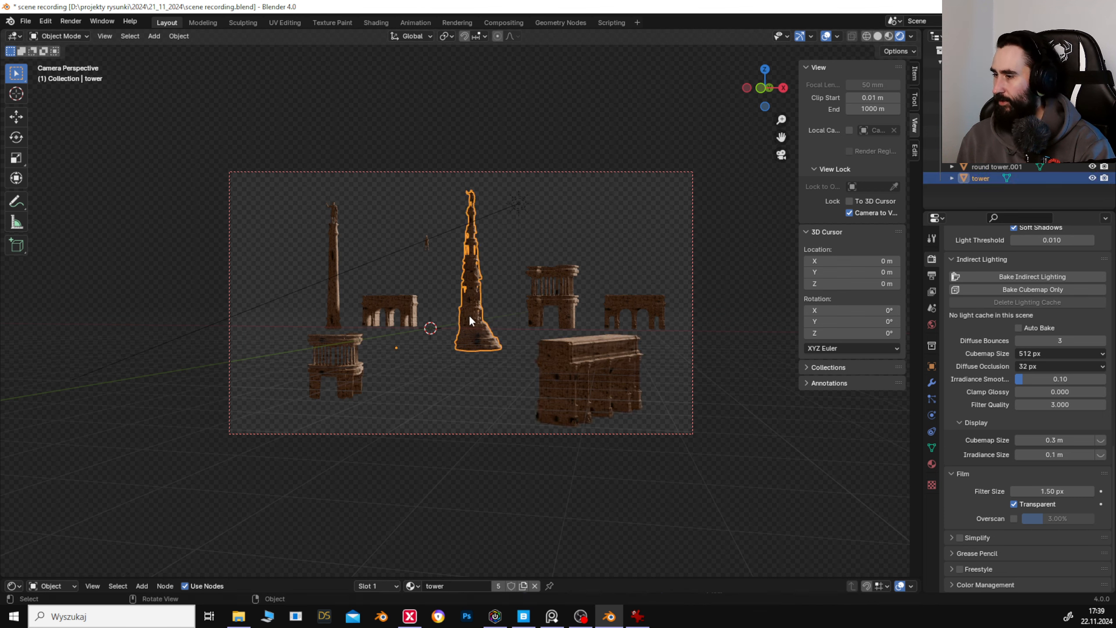
key(shift+d)
key(shift+z)
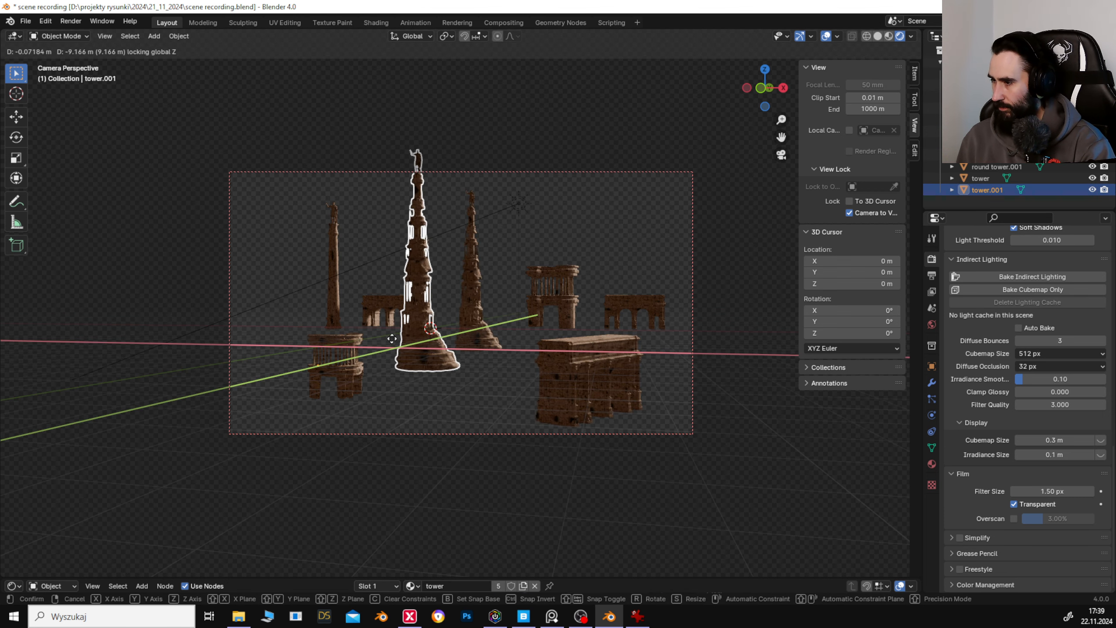
right_click(499, 317)
key(Delete)
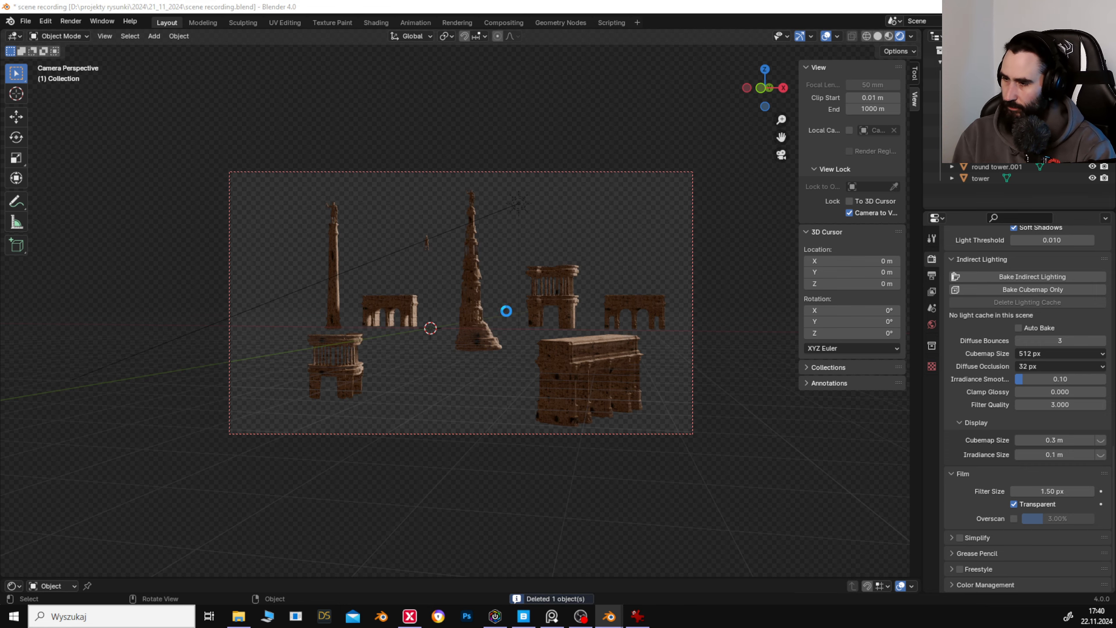
Render the camera view with the transparent background and save the image as an RGBA PNG on the Nowy (D:) drive.
key(F12)
scroll(509, 308, down, 1)
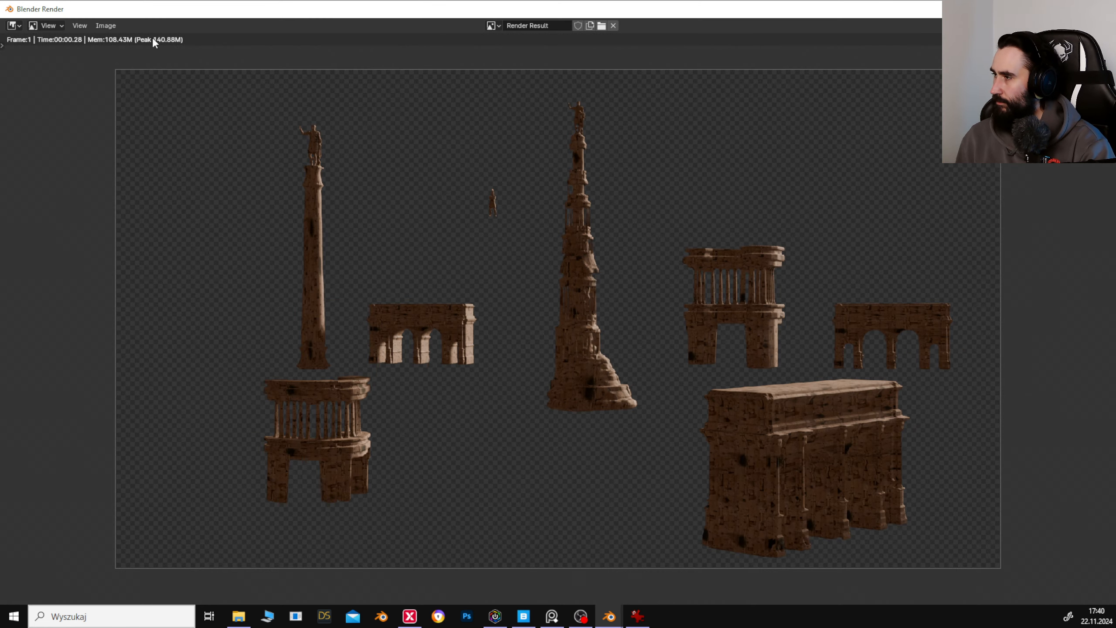
click(105, 25)
click(172, 132)
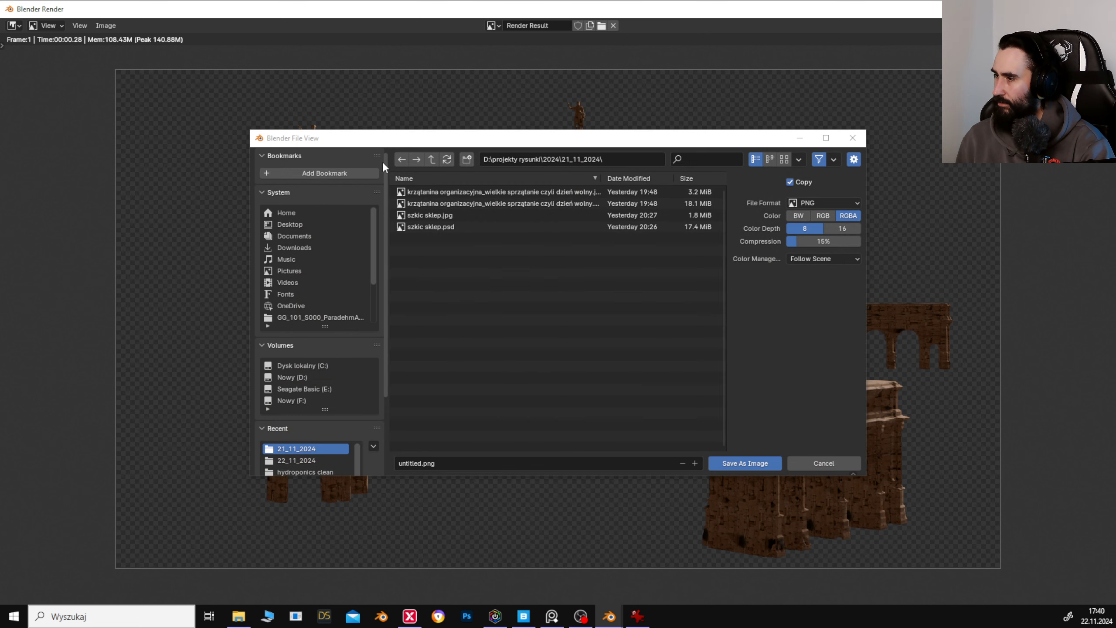
click(292, 377)
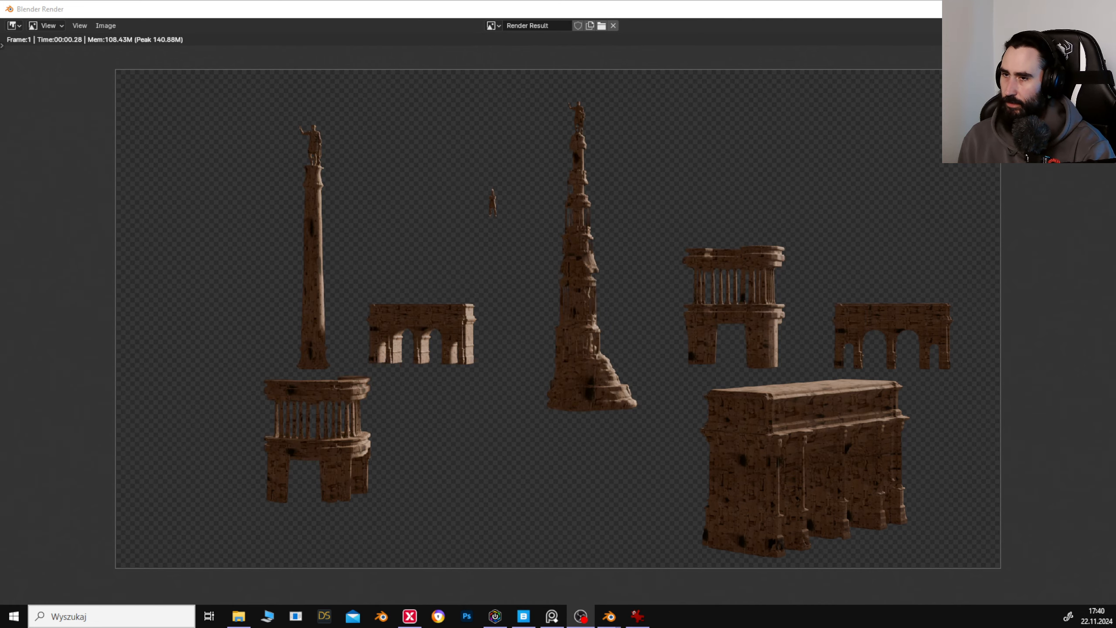
click(1104, 9)
Orbit the locked camera to a new angle and move the overlapping aqueduct arch along Y, clear of the tall column.
drag(510, 268, 434, 299)
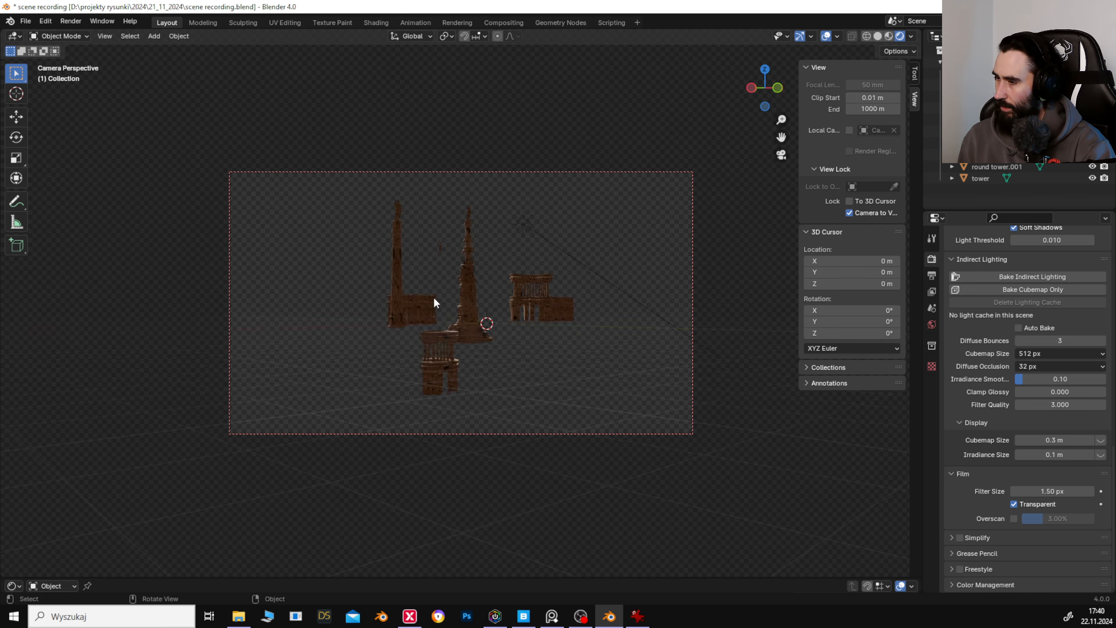
click(435, 299)
key(g)
key(y)
click(381, 301)
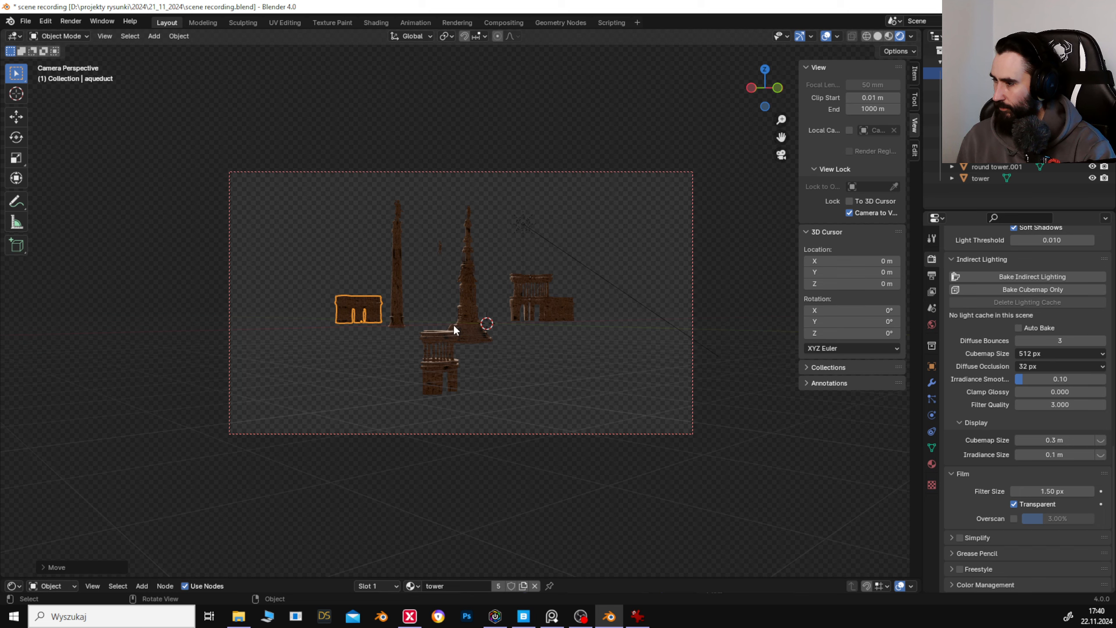
Render the rearranged buildings from the new camera angle and save the image, checking the close-up render in full.
key(F12)
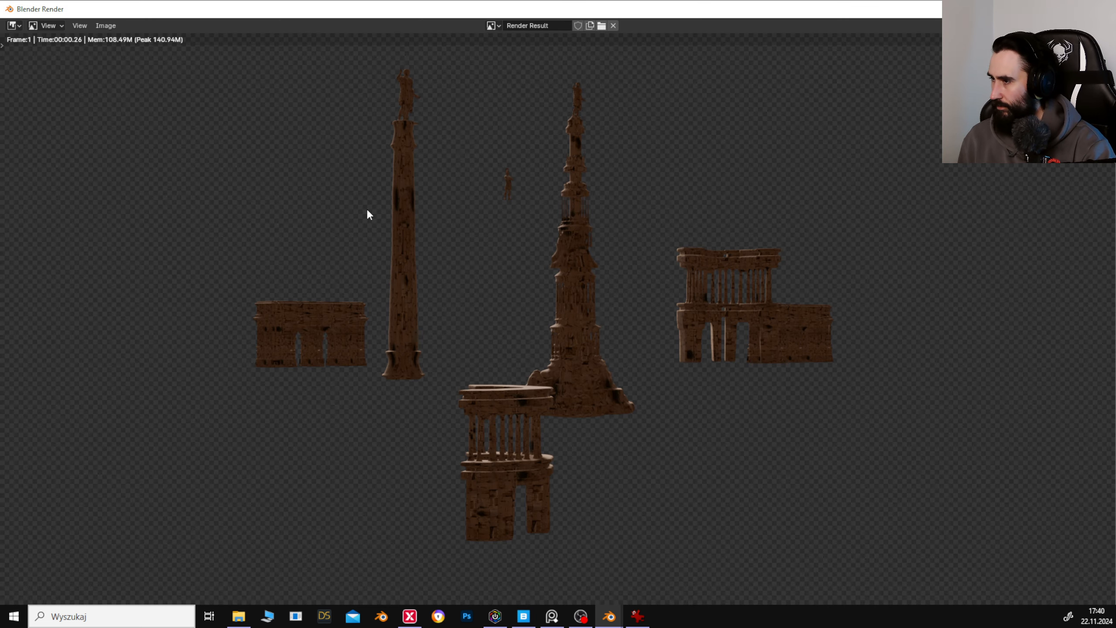
click(106, 25)
click(143, 128)
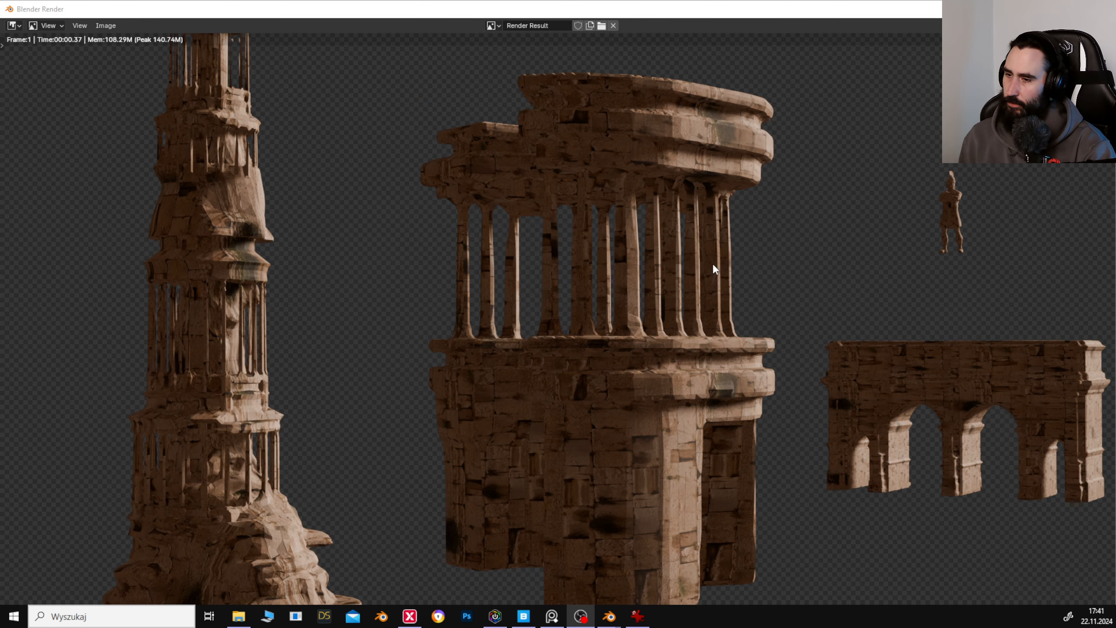
scroll(713, 264, down, 2)
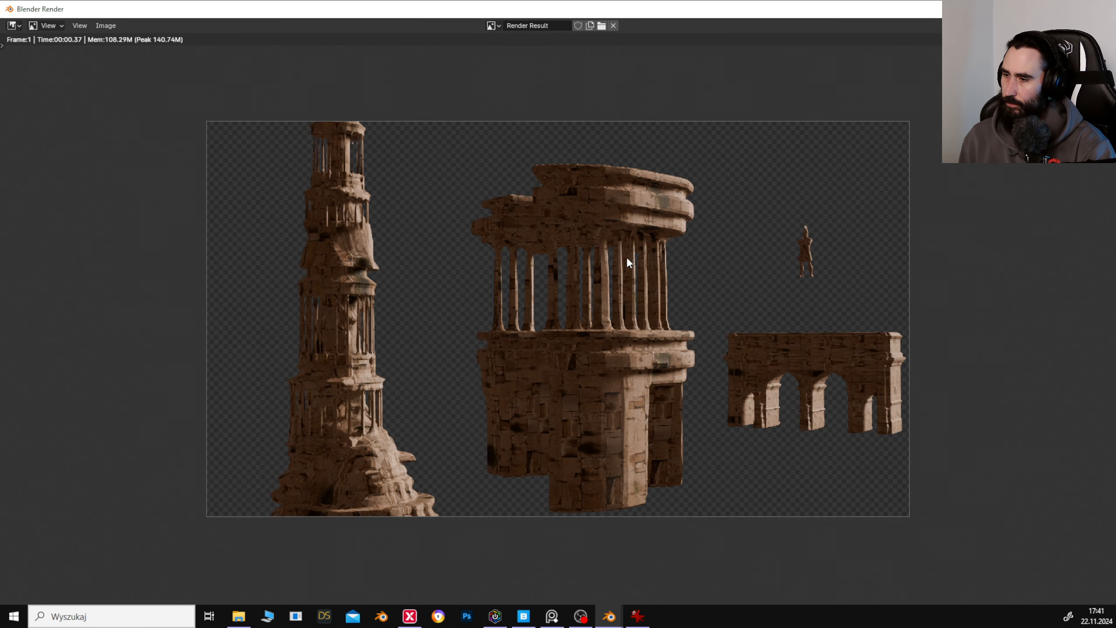
Switch to Photoshop and close the Blender scene.
click(474, 623)
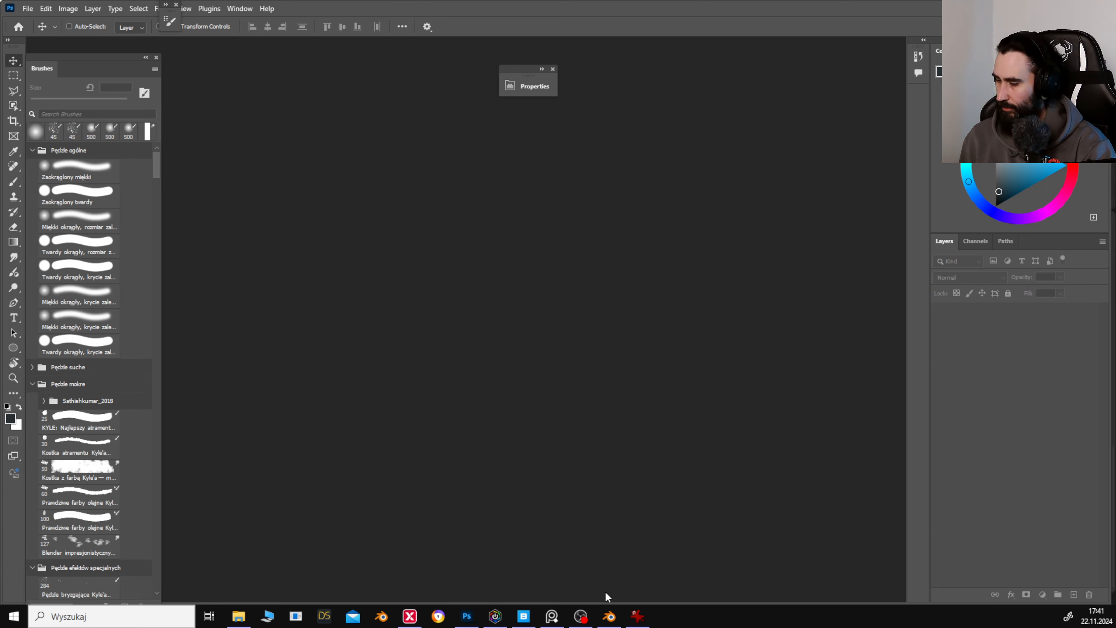
mouse_move(609, 617)
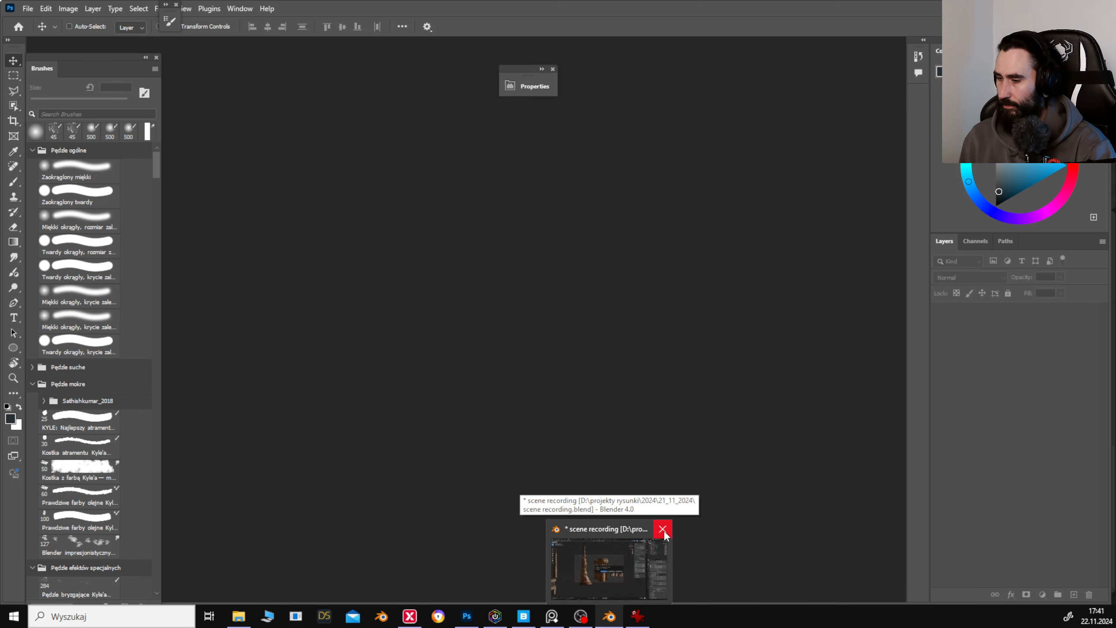
click(662, 532)
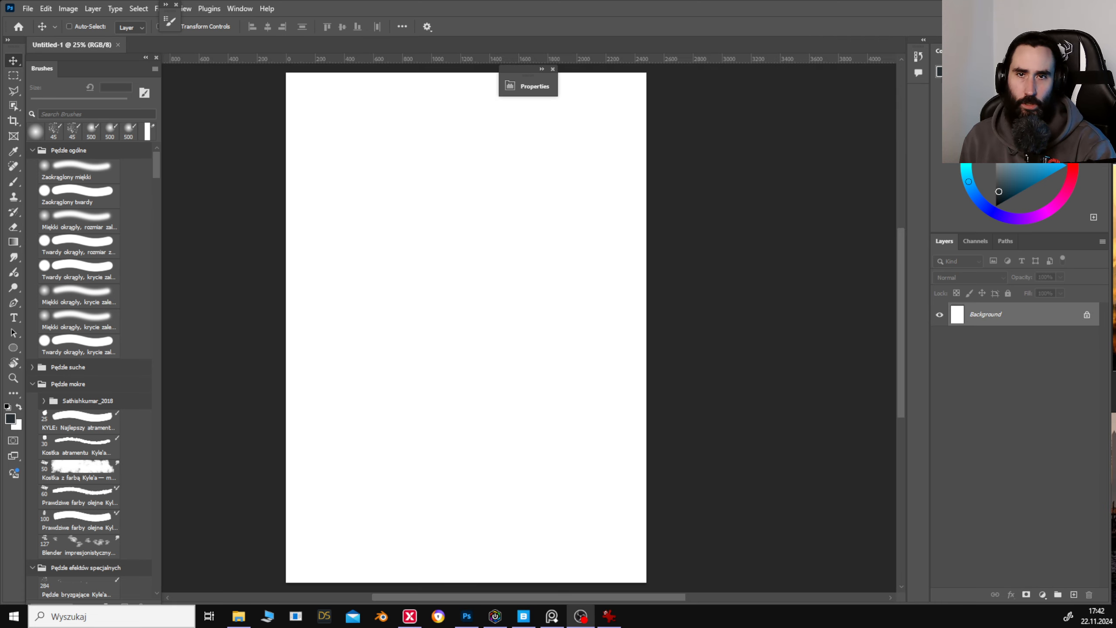
Add a layer and paste the golden gondola photo from the PureRef board into it, placing it near the page's upper right corner.
click(1073, 594)
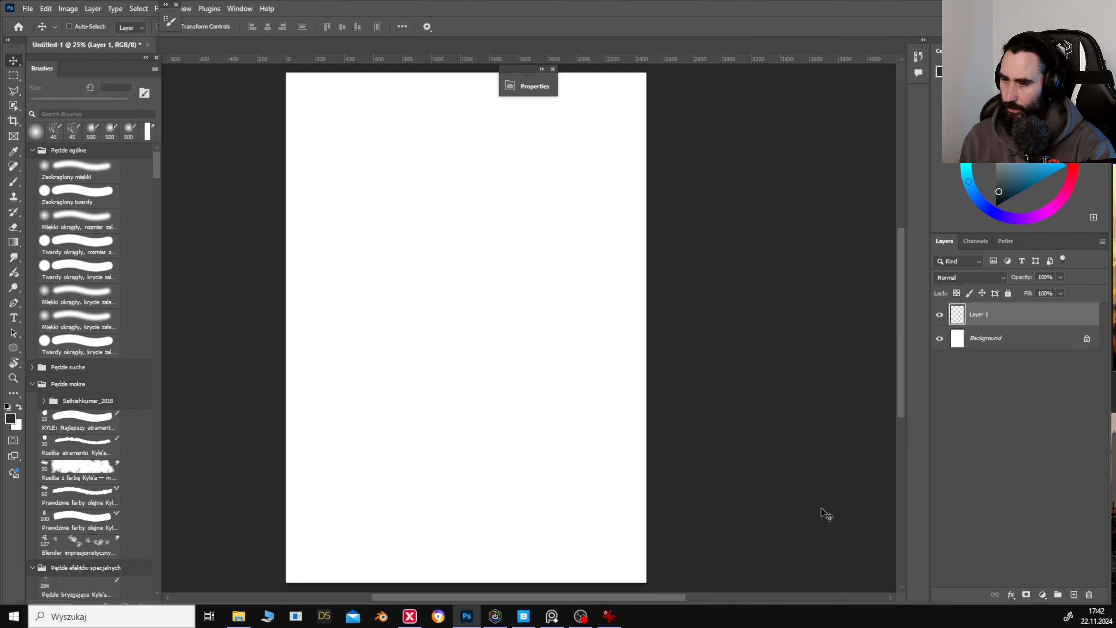
click(550, 616)
click(576, 328)
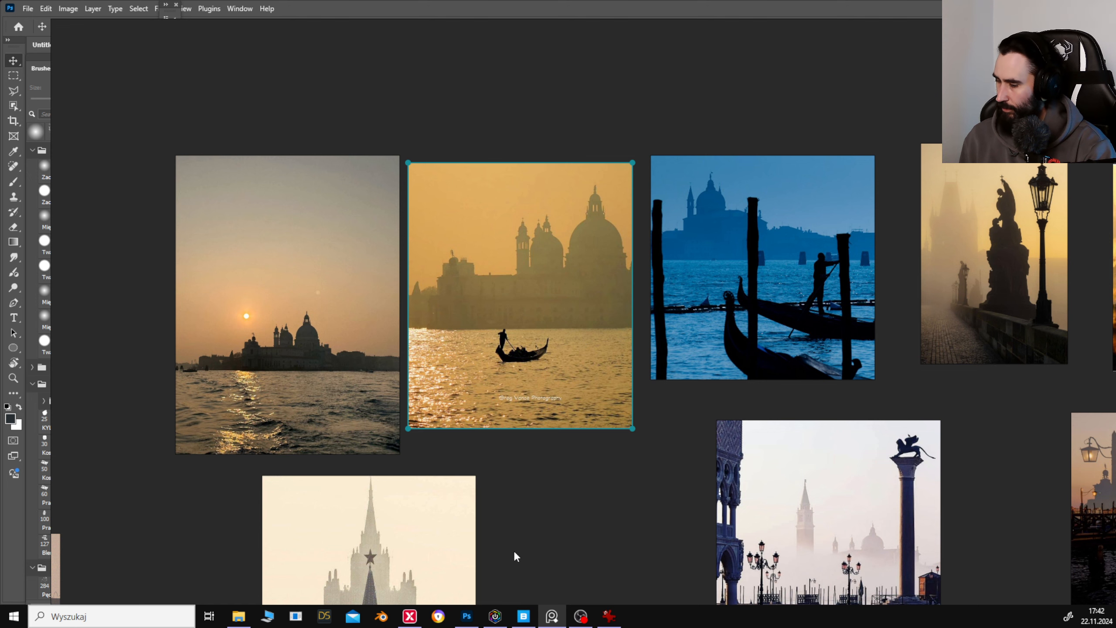
drag(731, 514, 665, 430)
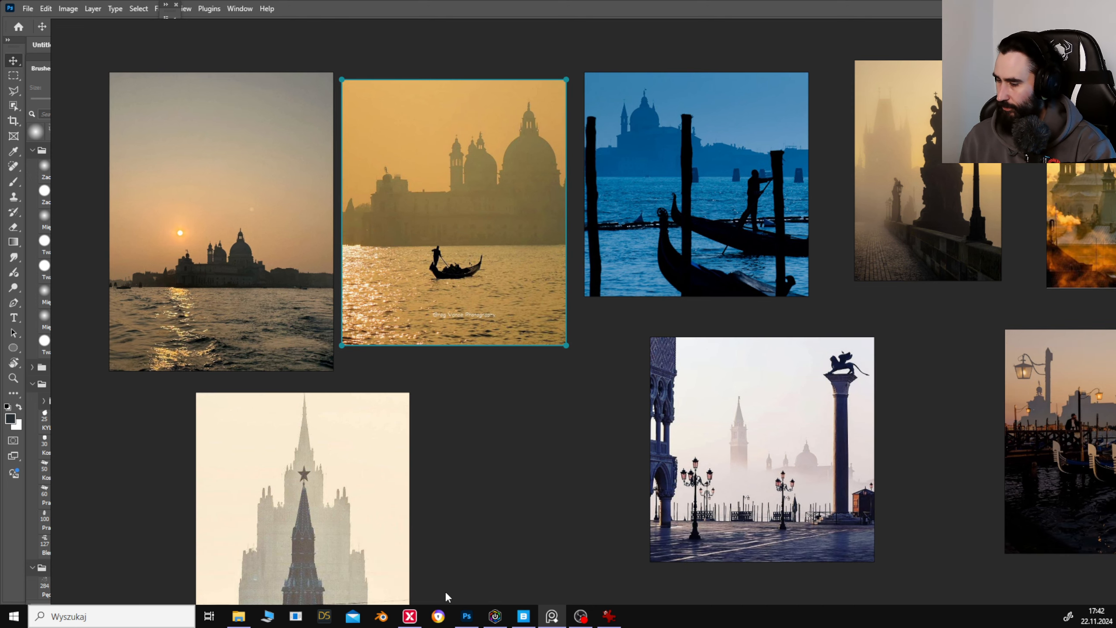
click(466, 616)
key(ctrl+v)
drag(505, 321, 626, 171)
Look through the PureRef board, copy the sunset skyline photo, and paste it into the Photoshop page below the gondola photo.
click(552, 616)
scroll(555, 313, down, 3)
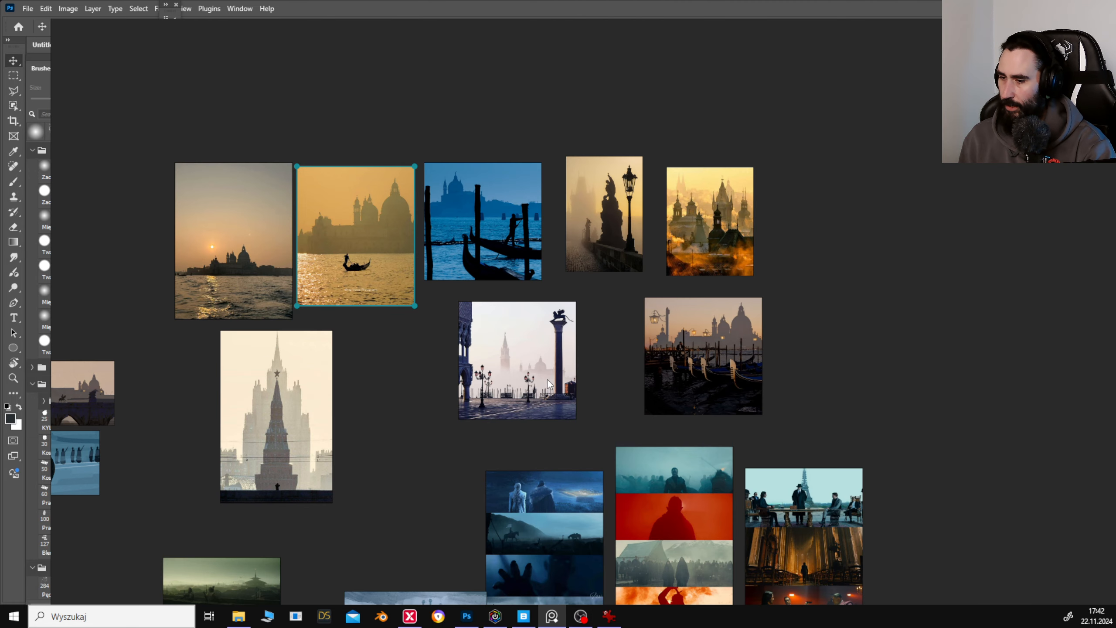
scroll(554, 312, up, 5)
drag(576, 438, 647, 309)
click(543, 318)
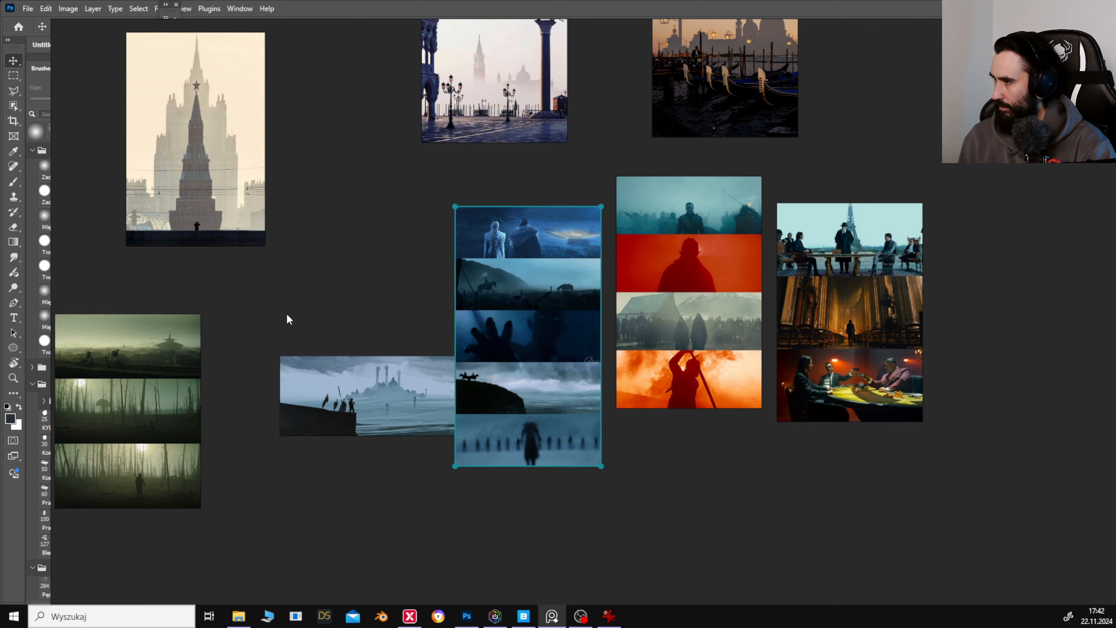
drag(288, 318, 590, 377)
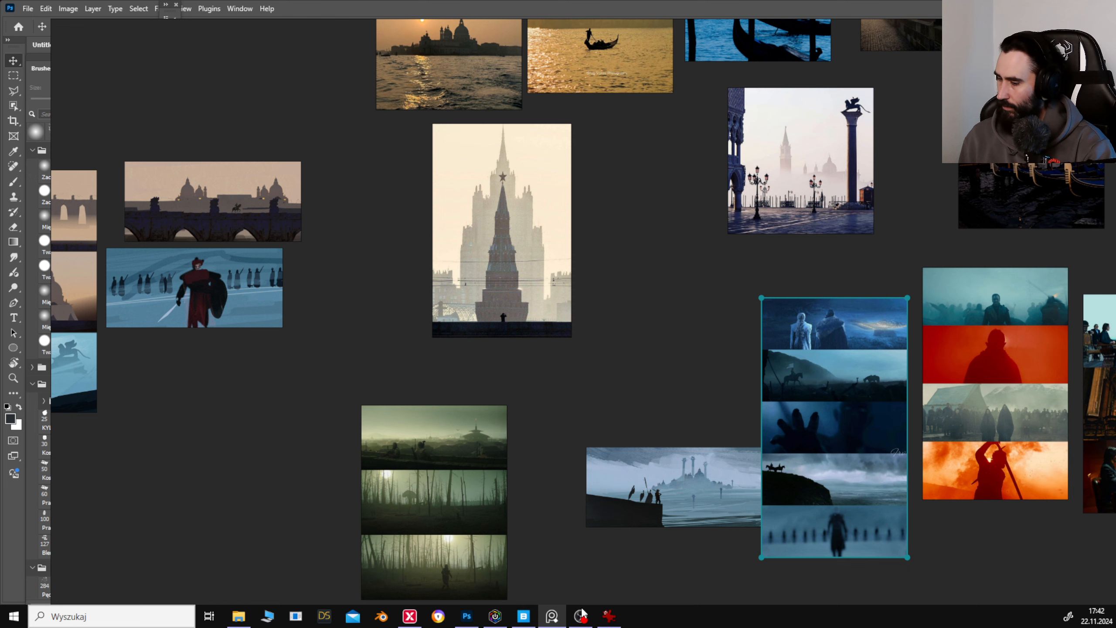
drag(674, 295, 616, 458)
click(398, 197)
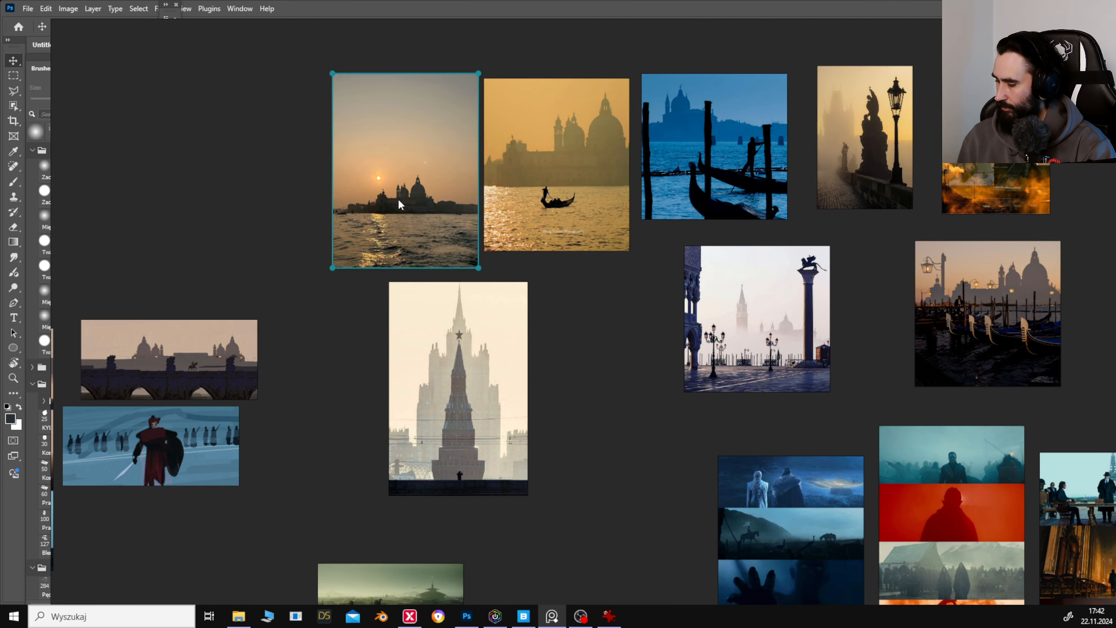
click(554, 617)
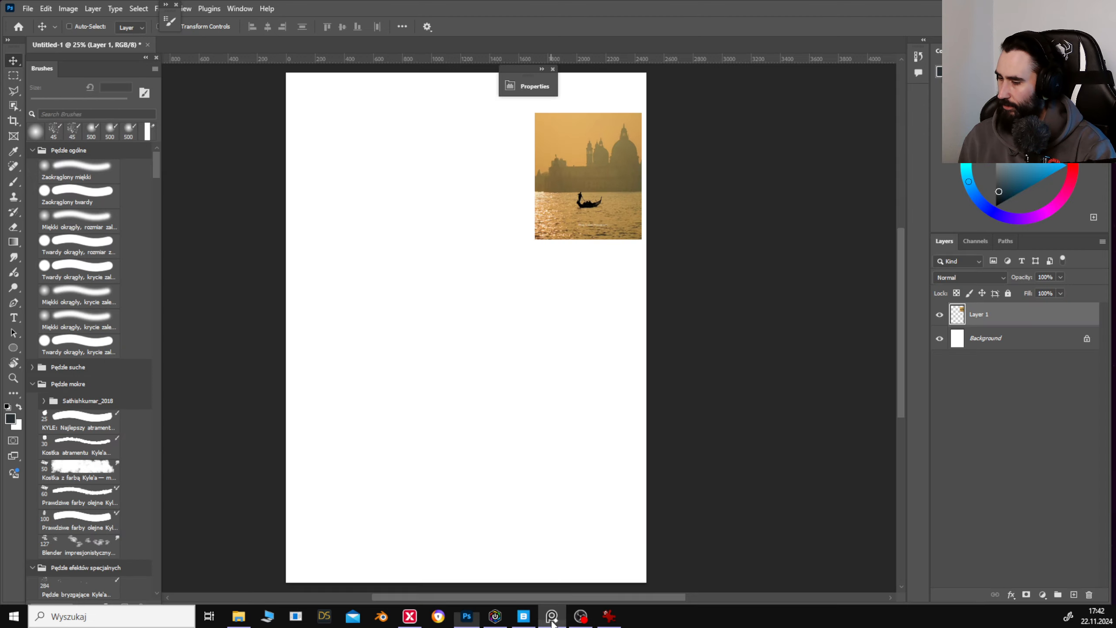
key(ctrl+v)
drag(453, 322, 585, 337)
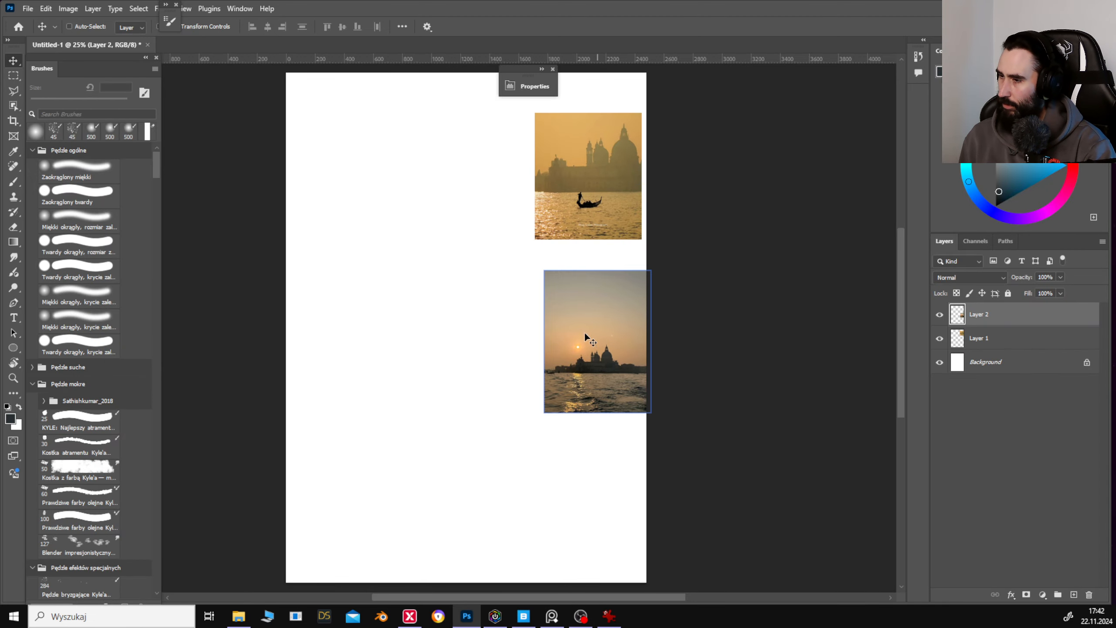
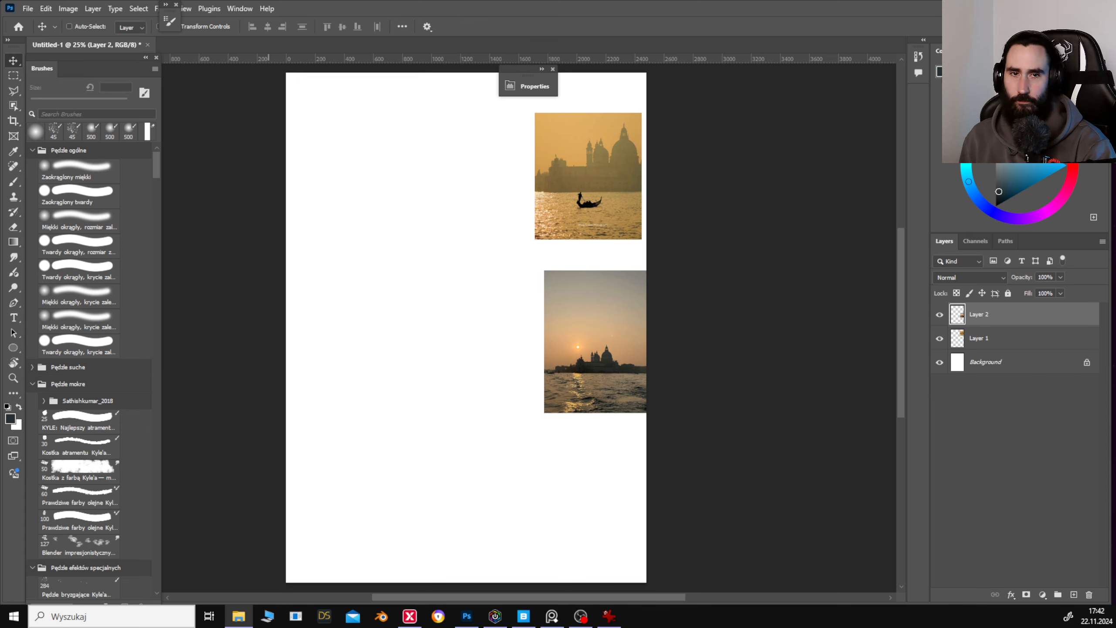
Place the images renders, renders2 and renders3 into the document as separate layers.
drag(624, 173, 423, 172)
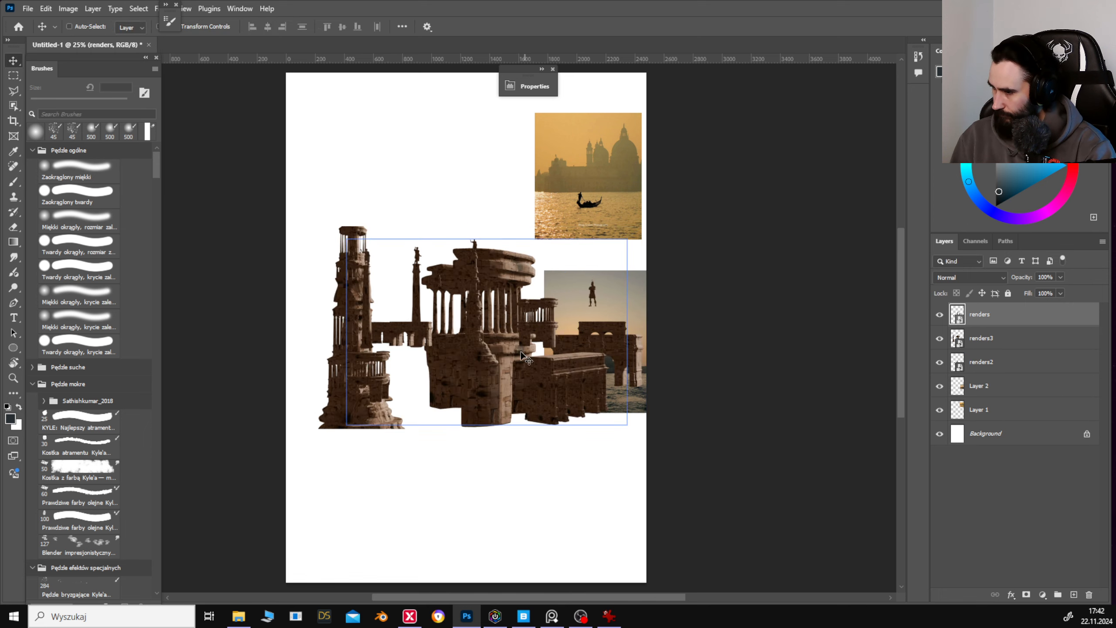
key(Return)
key(Return)
Move the placed renders to the upper half of the page and shift both reference photos inward beside them.
drag(462, 196, 452, 309)
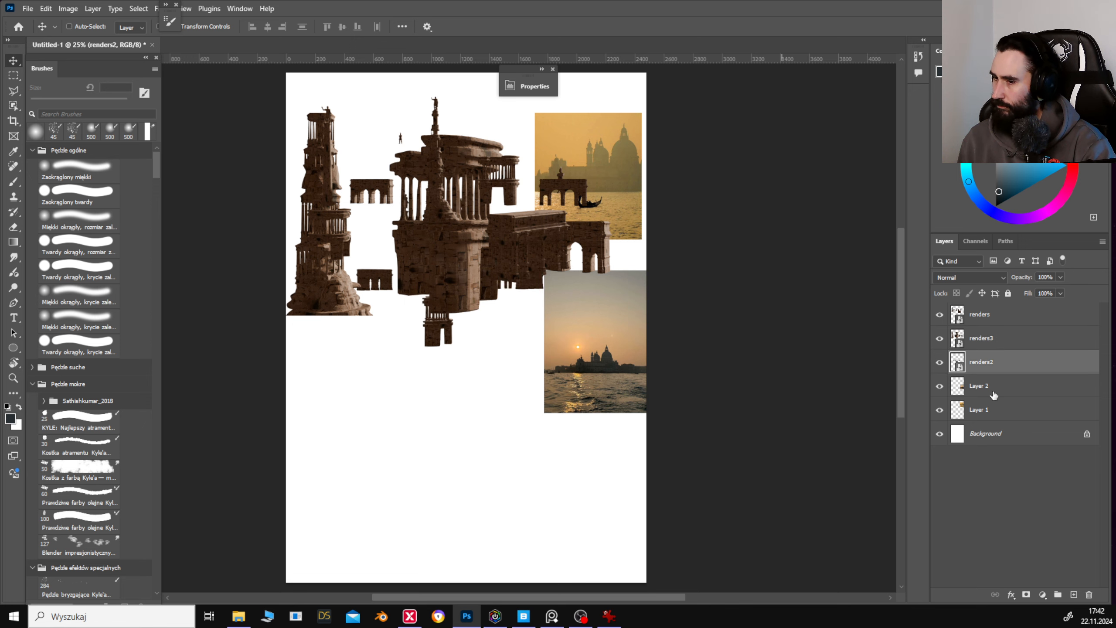
mouse_move(445, 188)
mouse_down()
mouse_move(462, 182)
mouse_move(444, 178)
mouse_up()
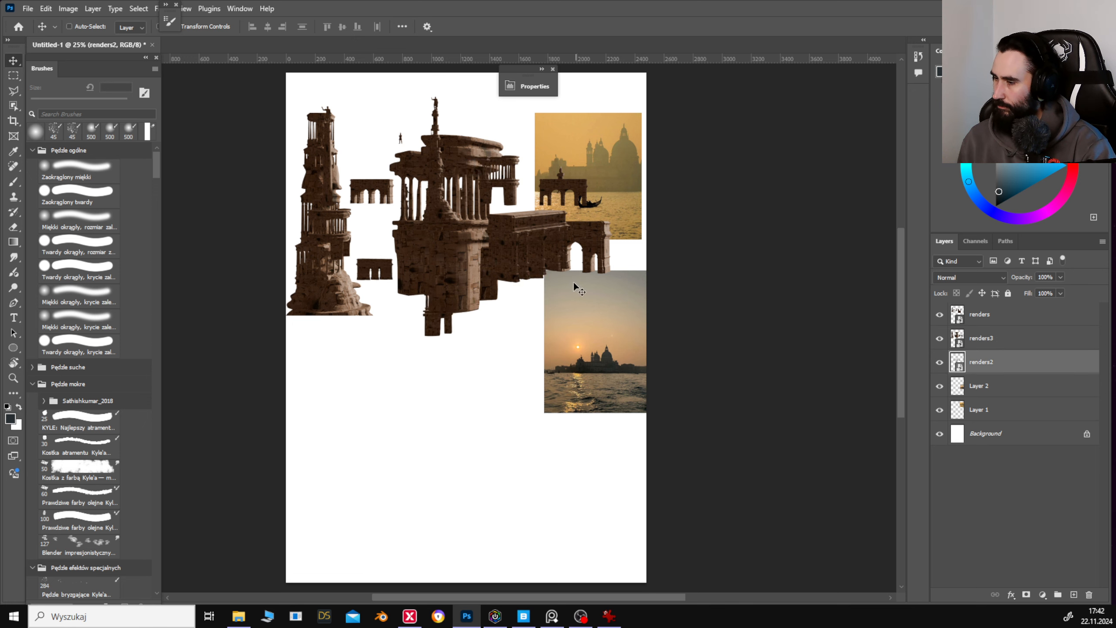
drag(590, 203, 511, 240)
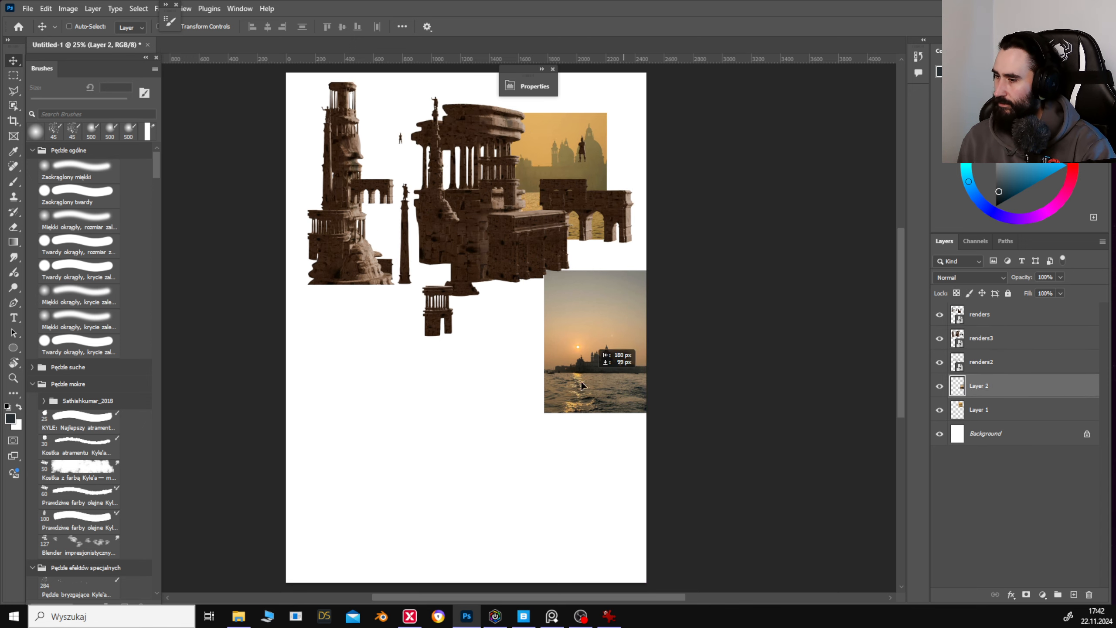
drag(581, 380, 569, 337)
Add a layer above the reference photos and select a wide rectangle across the lower part of the page.
key(m)
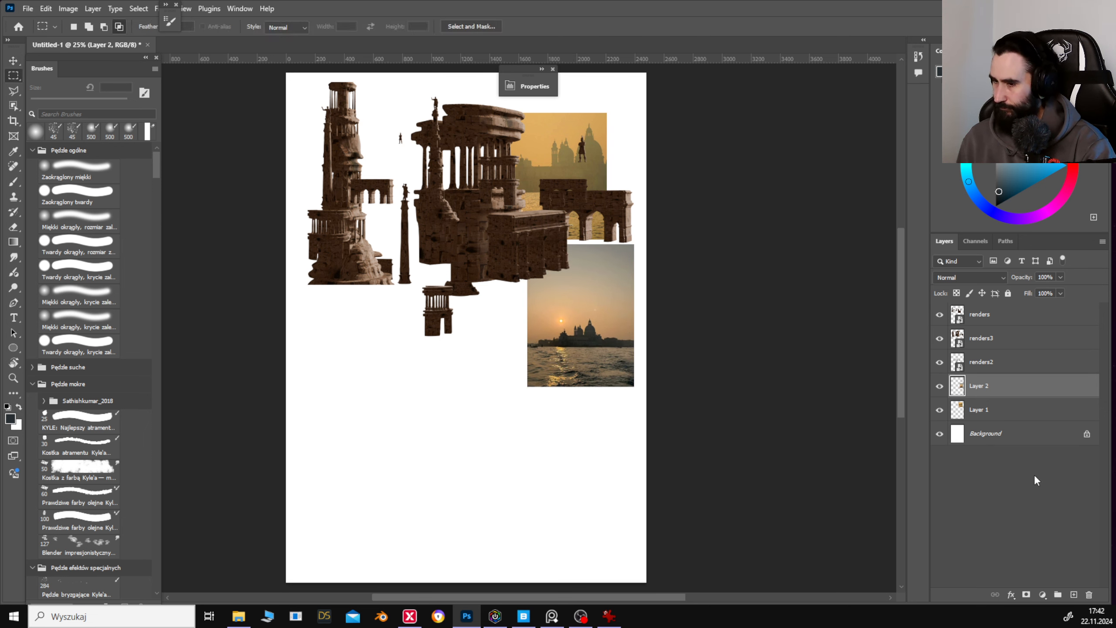
click(1074, 595)
drag(314, 402, 625, 563)
Fill the rectangular selection with soft gradients in grey-beige and golden tones sampled from the reference photos.
key(g)
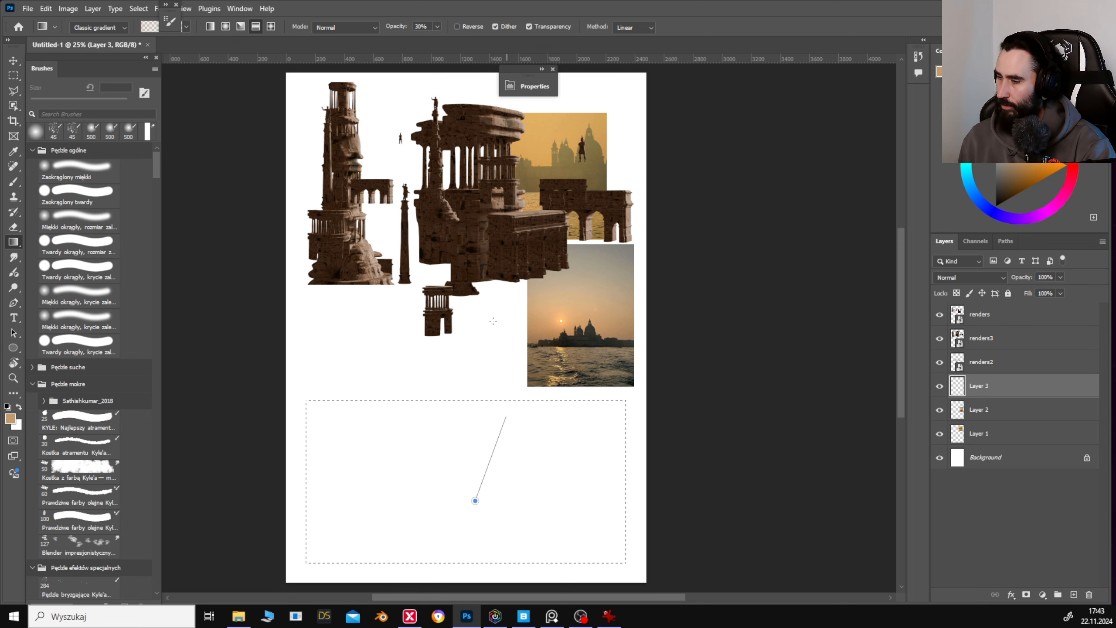
drag(493, 320, 508, 539)
alt+click(607, 265)
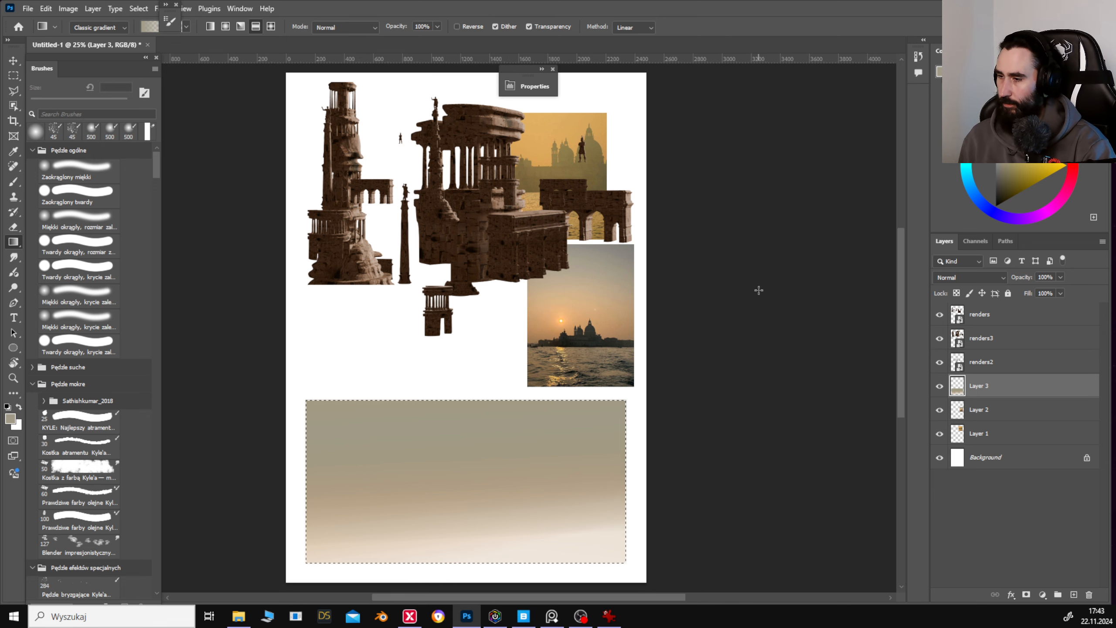
key(ctrl+plus)
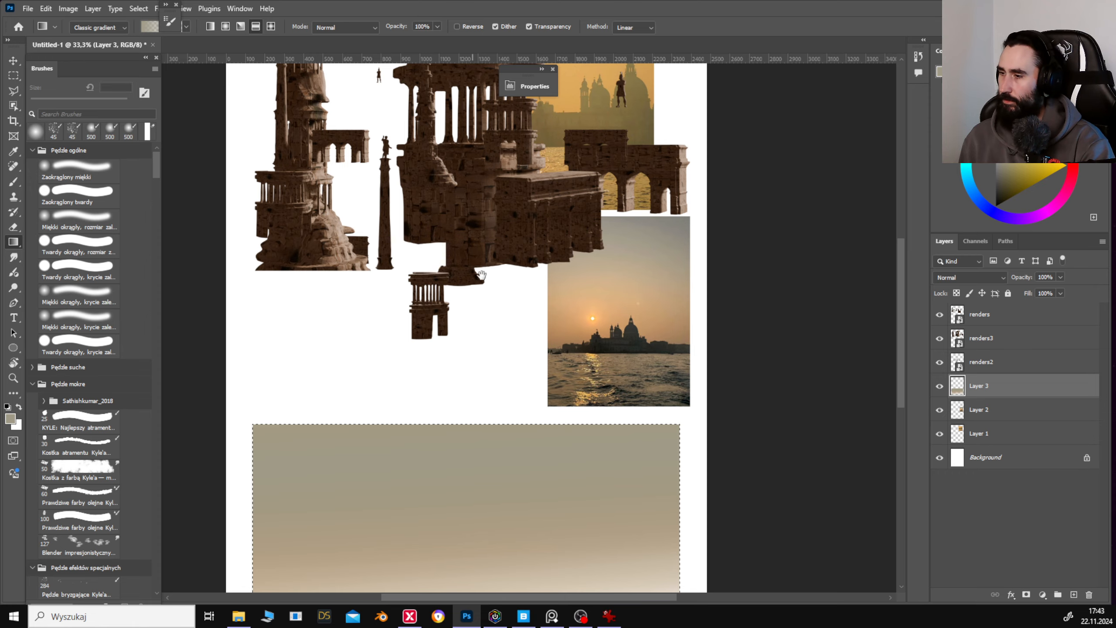
drag(483, 275, 497, 125)
mouse_move(537, 477)
mouse_down()
mouse_move(555, 328)
mouse_move(539, 384)
mouse_move(405, 405)
mouse_up()
key(ctrl+z)
alt+click(691, 137)
alt+click(656, 169)
key(b)
drag(272, 402, 721, 379)
key(ctrl+z)
key(ctrl+z)
Paint a dark horizontal shoreline with small silhouettes across the gradient using the Chalk - wet brush, and add a new layer above it.
click(129, 170)
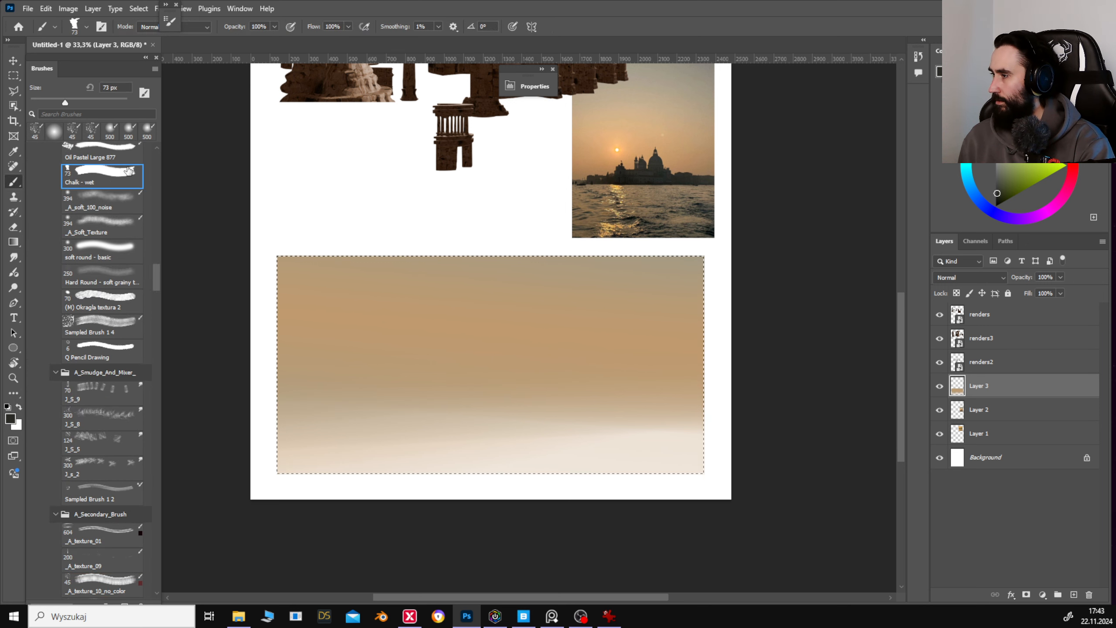
drag(687, 412, 564, 405)
drag(440, 410, 288, 408)
drag(322, 410, 507, 413)
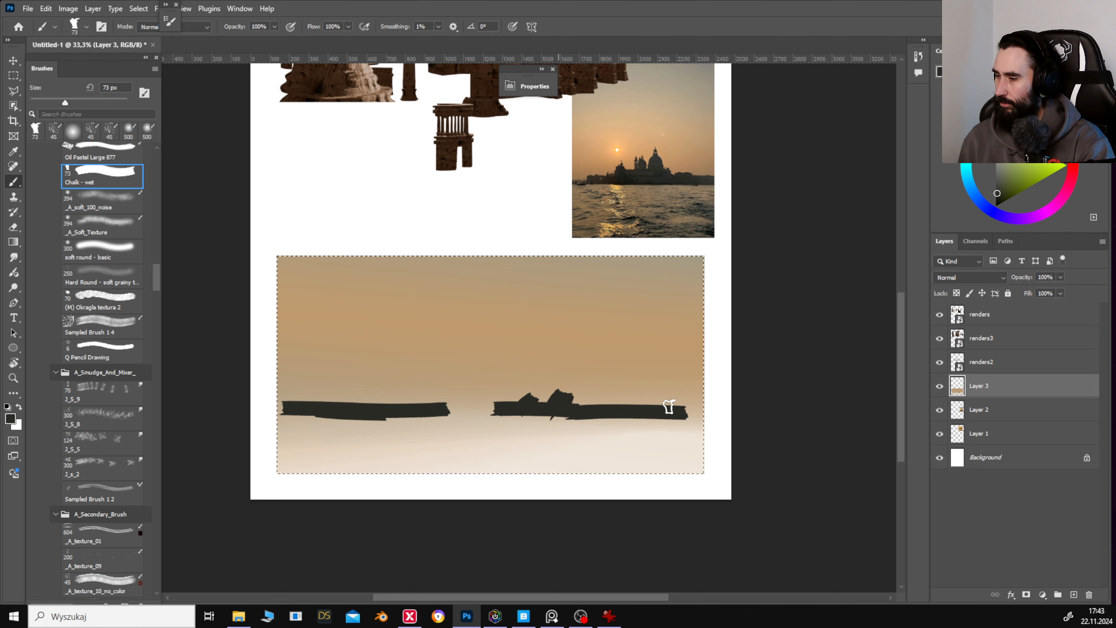
drag(710, 343, 708, 369)
click(1073, 594)
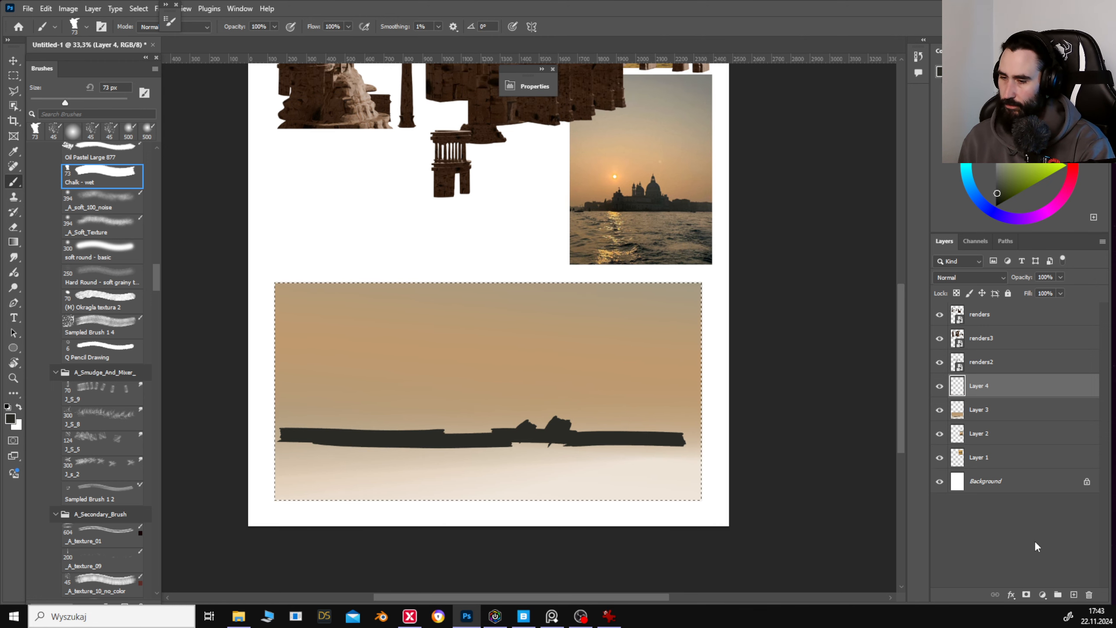
Move the renders2 buildings into the empty area between the large renders and the gradient panel.
key(v)
drag(517, 221, 515, 269)
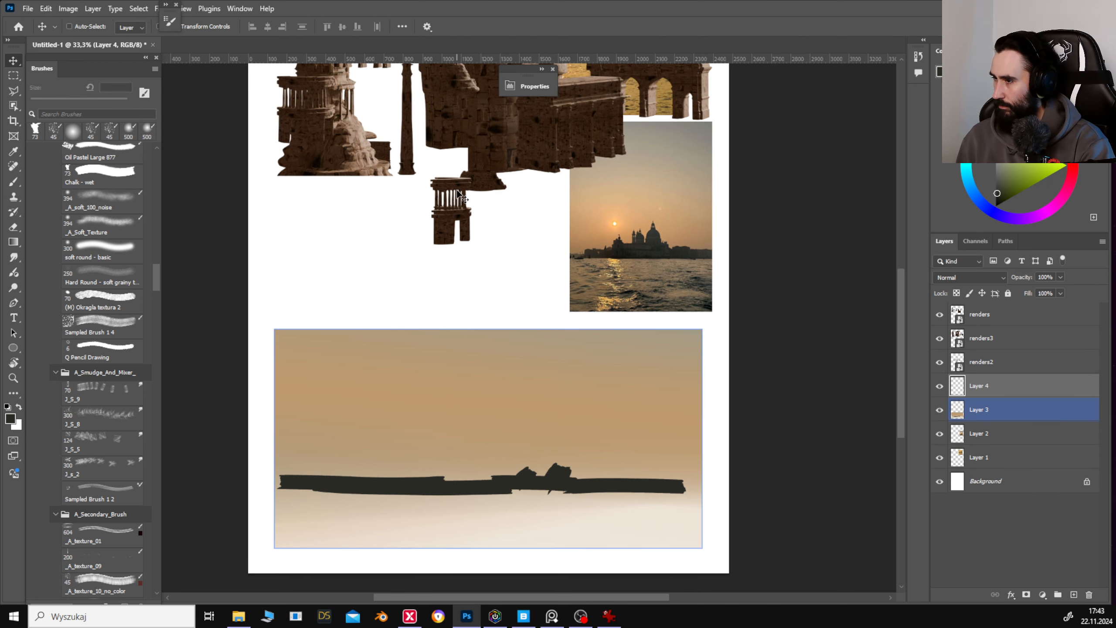
ctrl+click(461, 196)
drag(461, 196, 397, 304)
mouse_move(457, 259)
mouse_down()
mouse_move(489, 313)
mouse_move(535, 268)
mouse_move(519, 295)
mouse_up()
Copy the small colonnaded building from renders2 onto its own layer and place it at the right end of the painted shoreline.
key(m)
mouse_move(509, 222)
mouse_down()
mouse_move(544, 266)
mouse_move(634, 330)
mouse_up()
key(v)
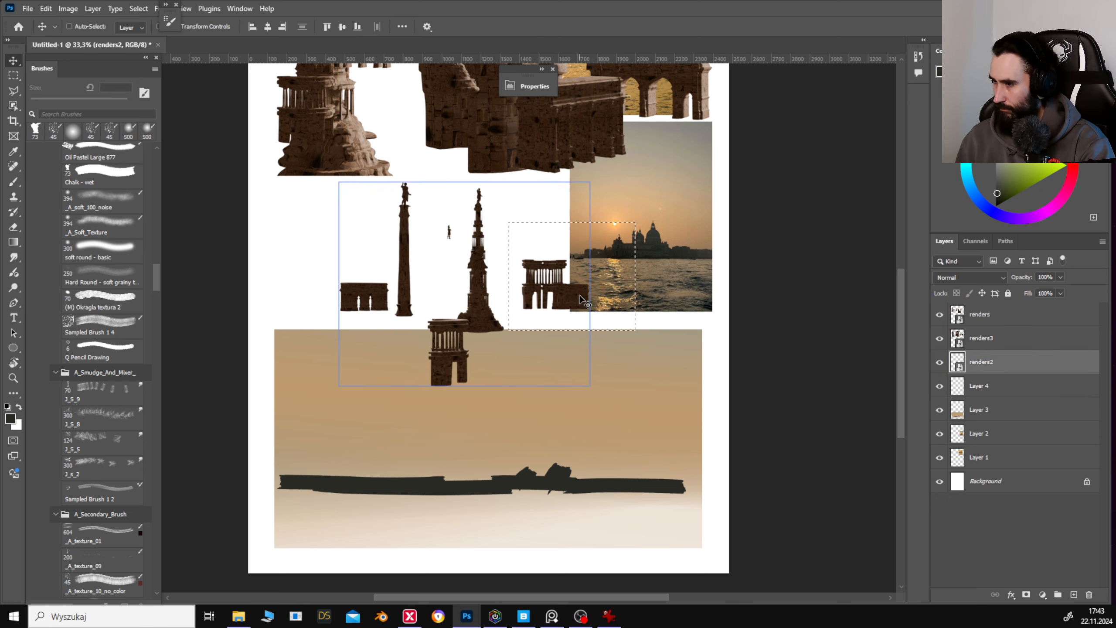
drag(572, 294, 646, 468)
key(ctrl+j)
key(ctrl+r)
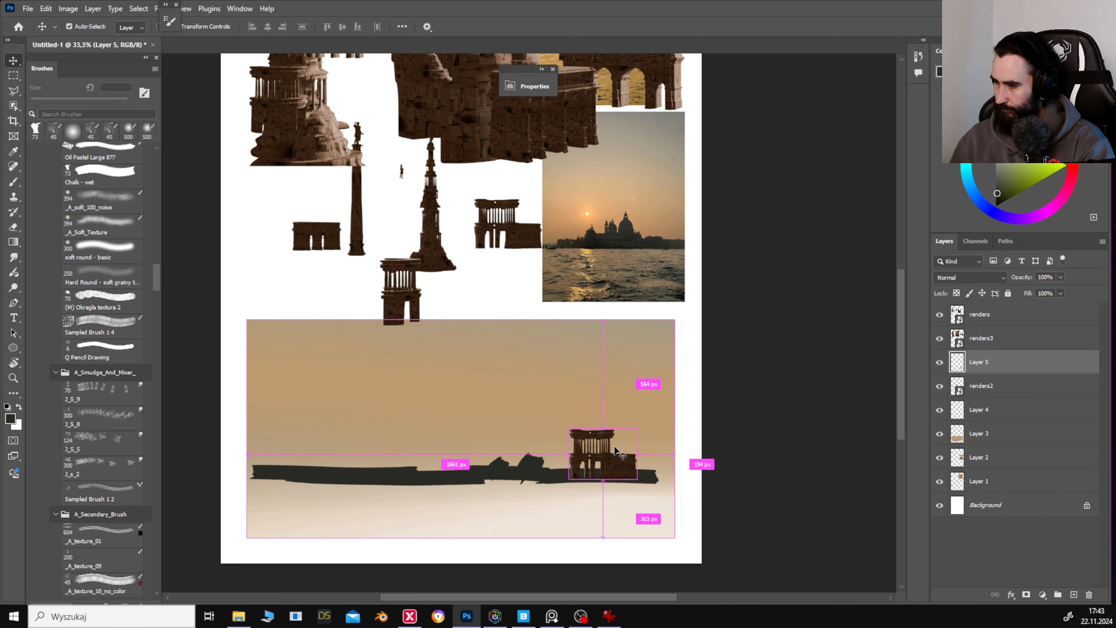
Enlarge the building on the shoreline slightly and place a horizontally flipped duplicate of it on the left part of the shoreline.
key(ctrl+t)
drag(570, 428, 551, 408)
key(Return)
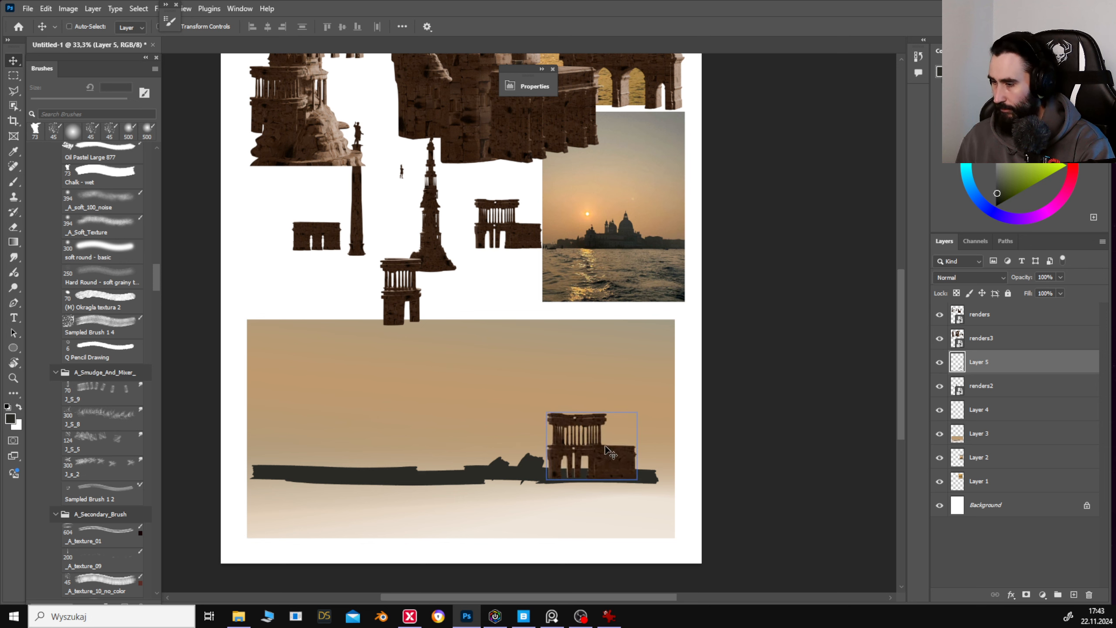
key(ctrl+j)
drag(615, 452, 472, 465)
key(ctrl+shift+h)
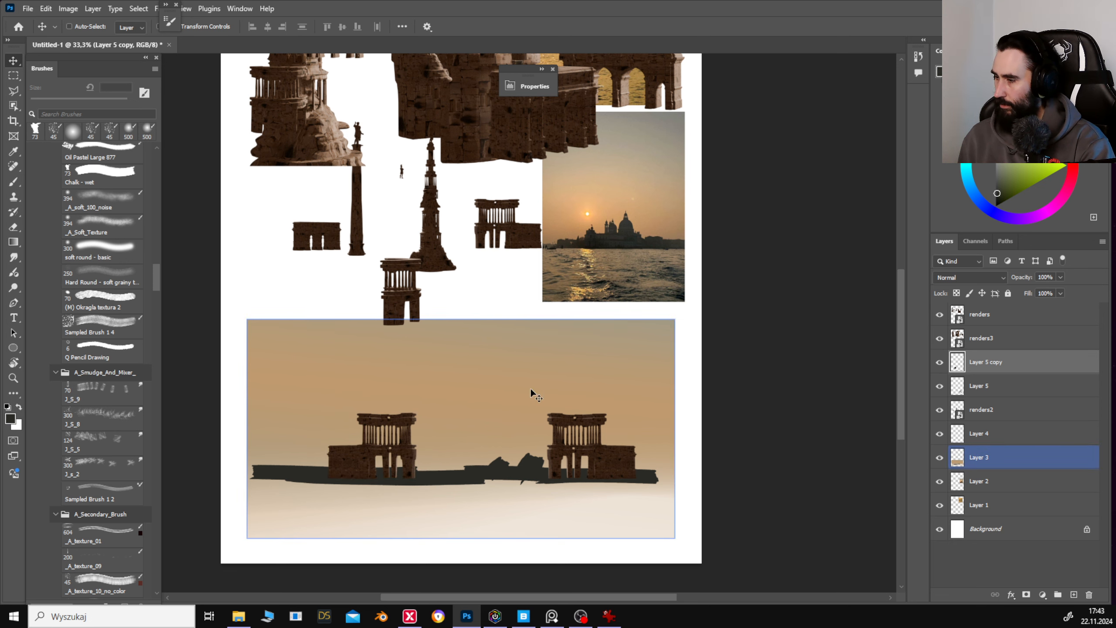
Copy the statue-topped column from renders2 onto its own layer, stand it mid-shoreline and enlarge it to about 118%.
drag(351, 223, 371, 262)
key(m)
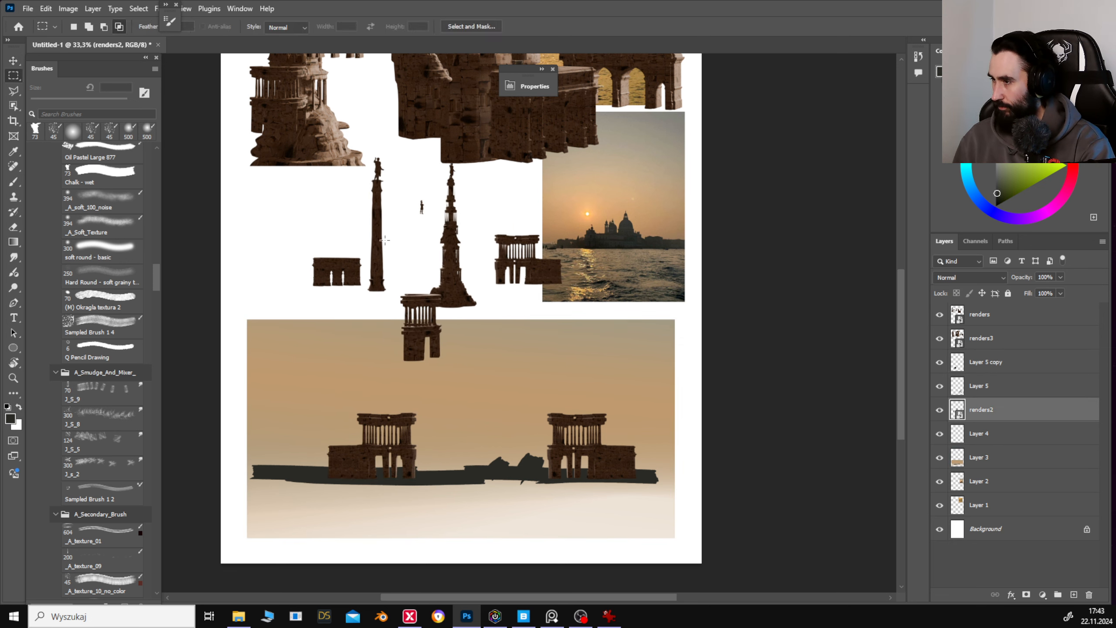
drag(434, 292, 519, 460)
key(ctrl+j)
key(v)
key(ctrl+r)
key(ctrl+t)
drag(492, 354, 496, 332)
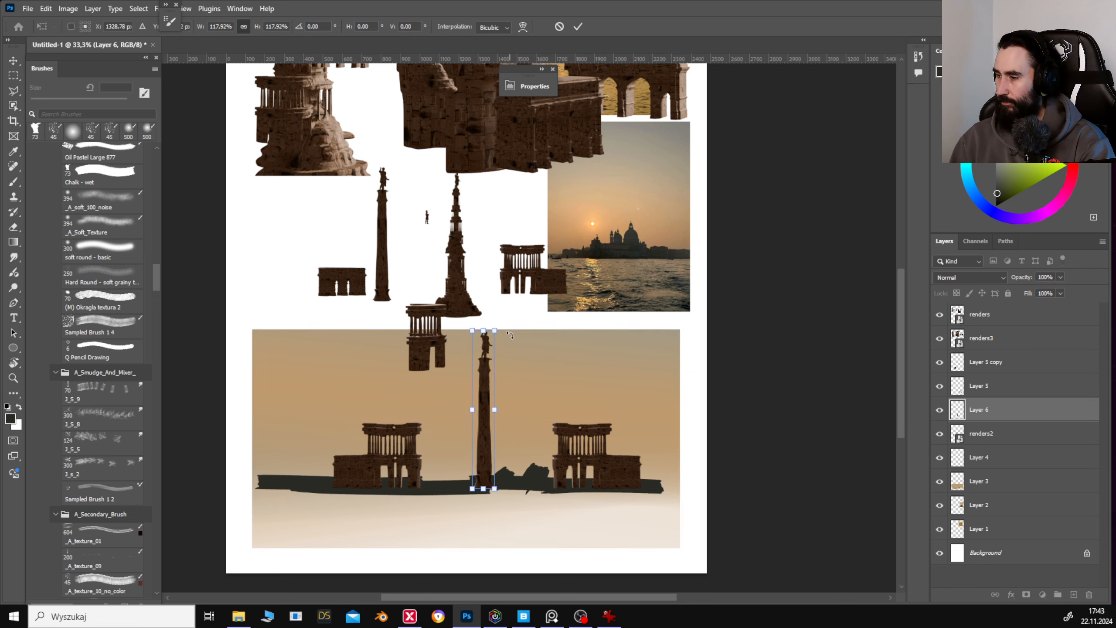
key(Return)
Duplicate the statue-topped column just to its right and scale the copy down to a bit over half height.
drag(500, 397, 537, 398)
key(ctrl+t)
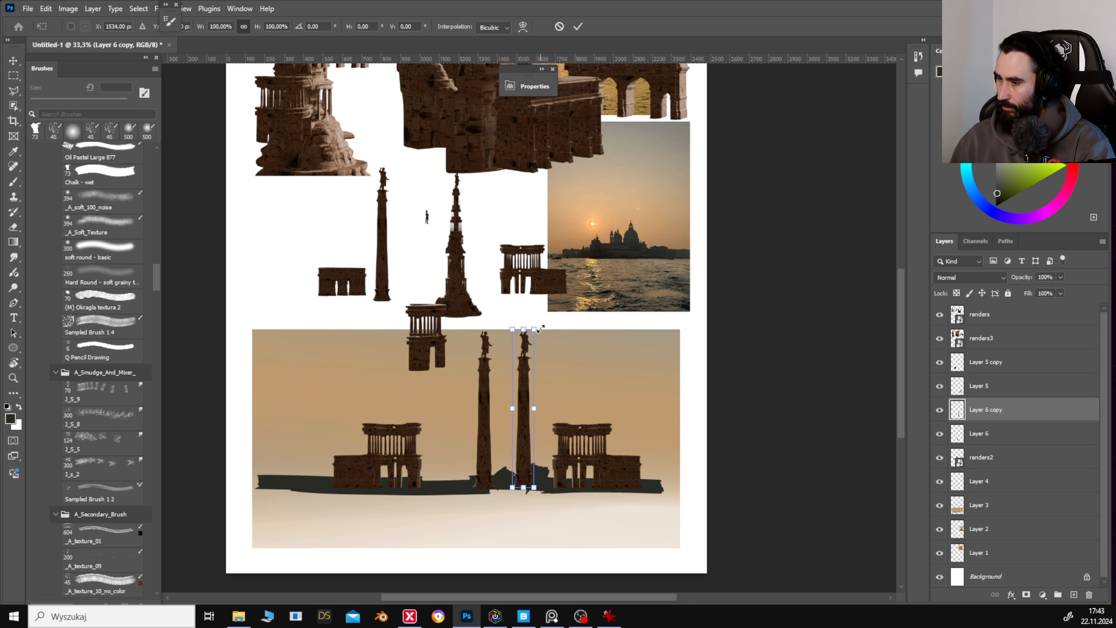
drag(534, 328, 534, 380)
key(Return)
Sample the dark silhouette colour of the domed skyline in the sunset photo as the painting colour.
ctrl+click(604, 251)
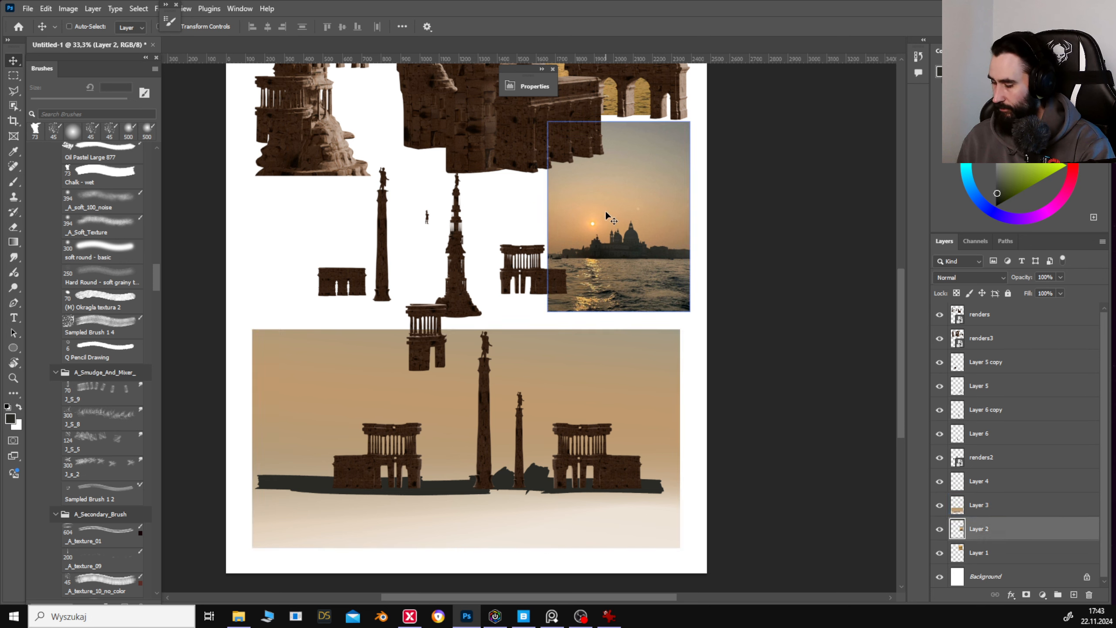
key(b)
alt+click(628, 245)
key(v)
ctrl+click(485, 412)
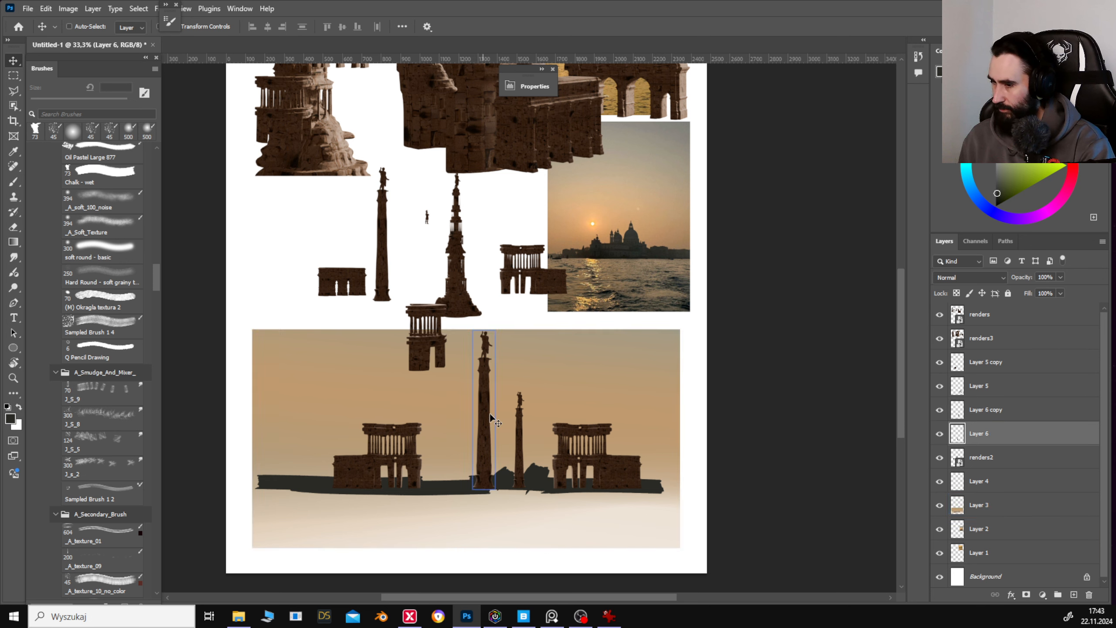
Darken the right shoreline building with a gradient on a new layer clipped to it, and merge the two layers.
click(980, 385)
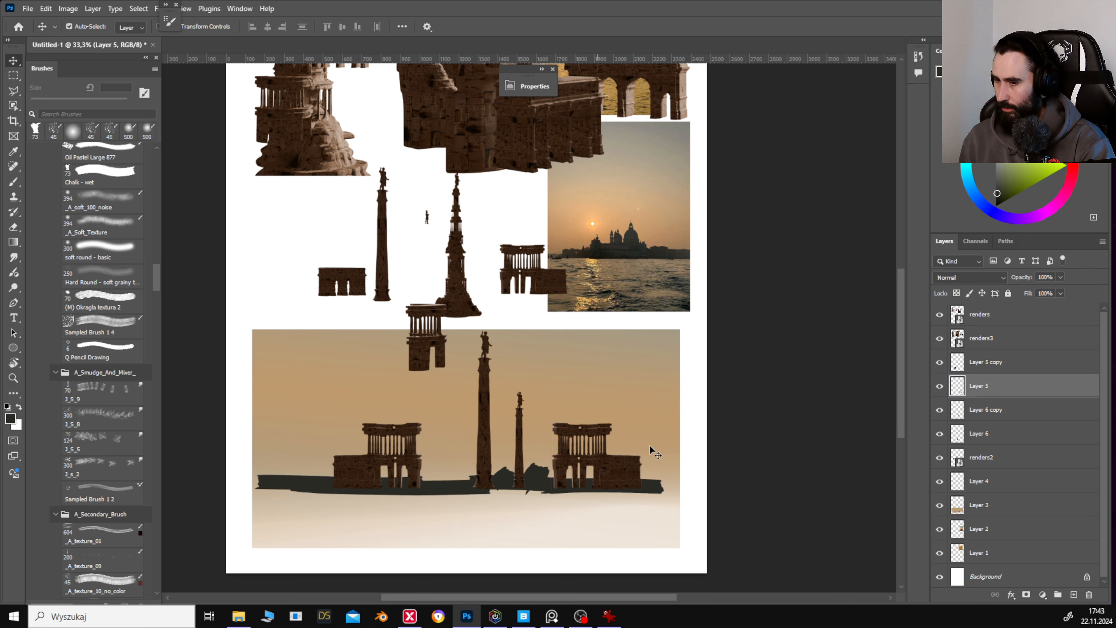
click(1073, 594)
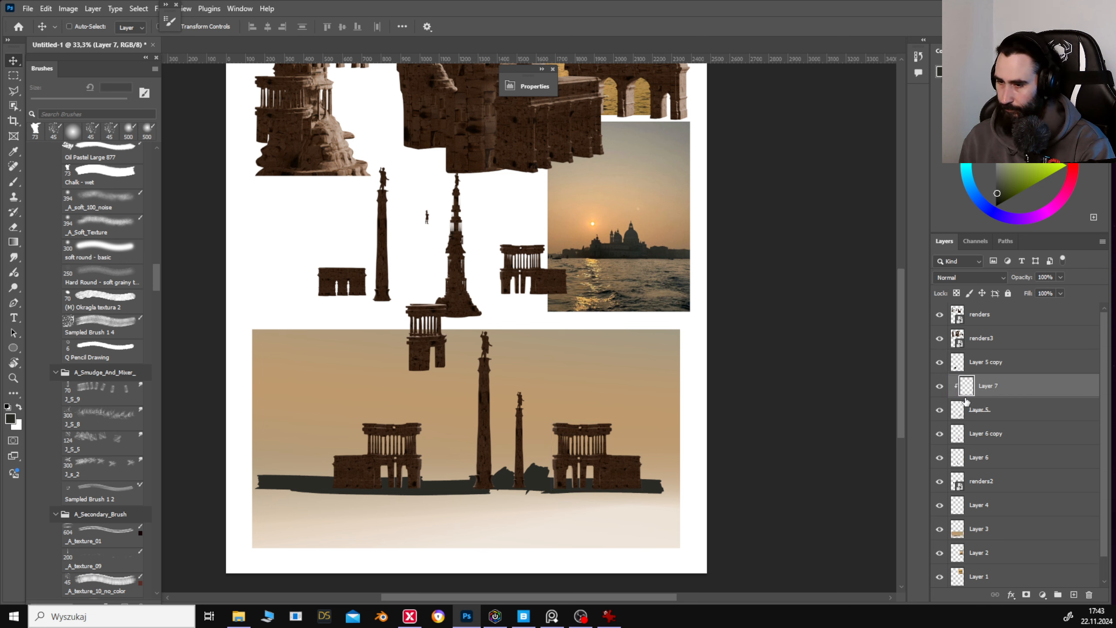
key(g)
drag(562, 503, 542, 311)
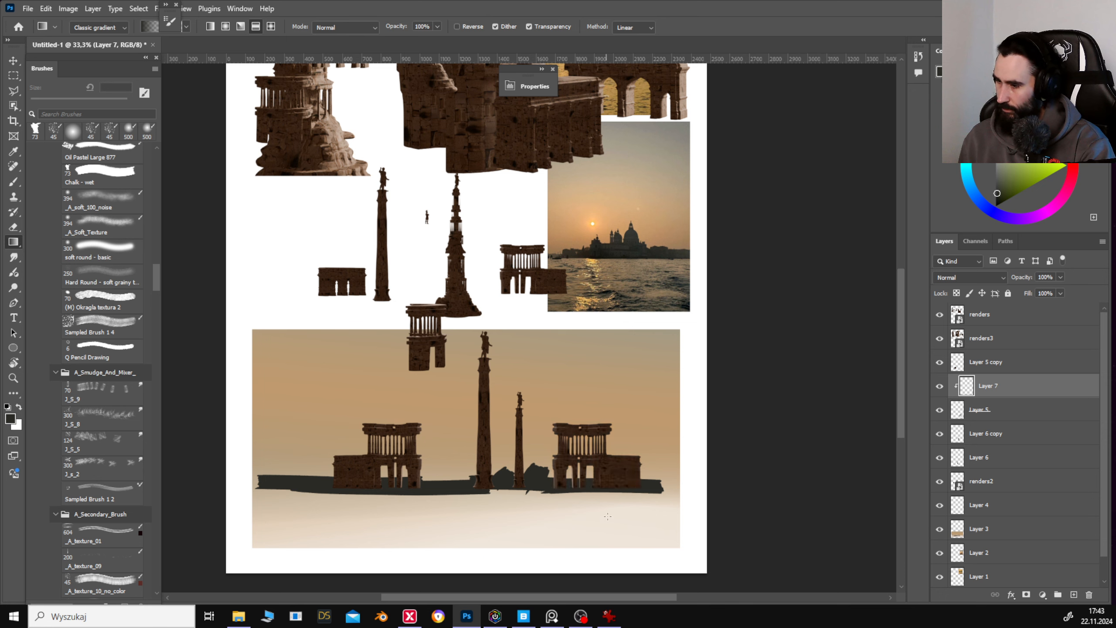
right_click(1046, 416)
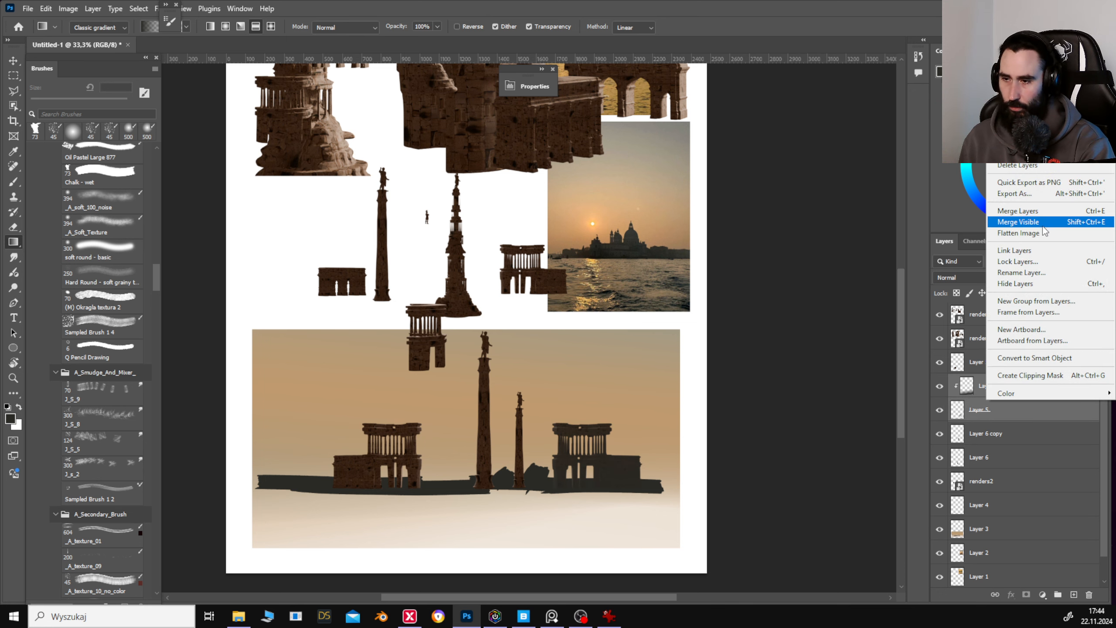
click(1023, 216)
Darken the left shoreline building to a silhouette with a gradient of the sampled dark colour.
key(v)
ctrl+click(401, 451)
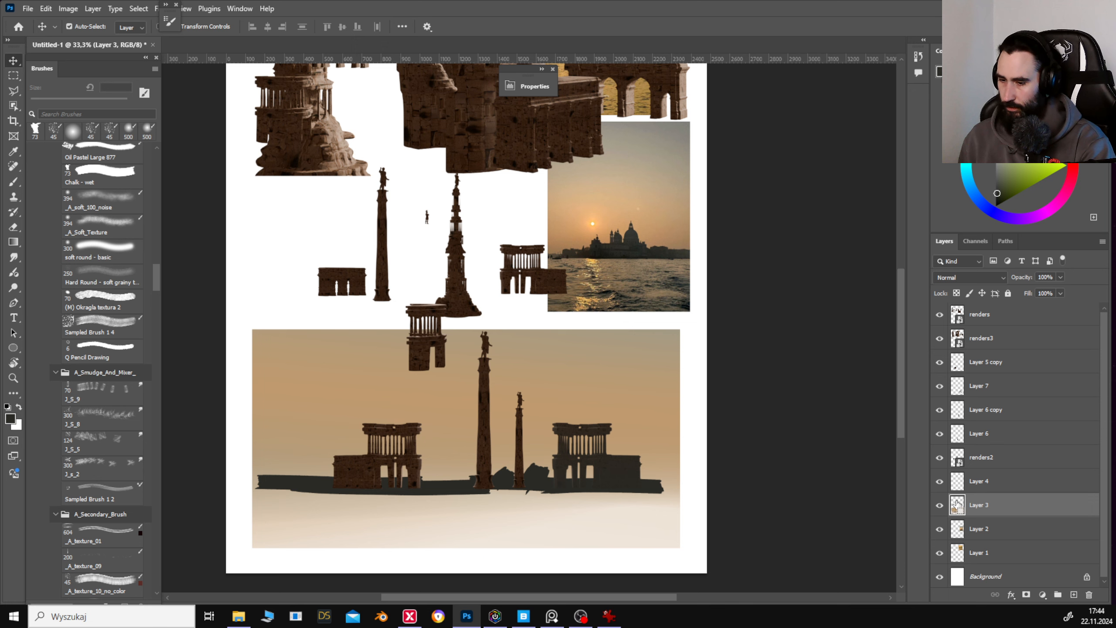
ctrl+click(386, 458)
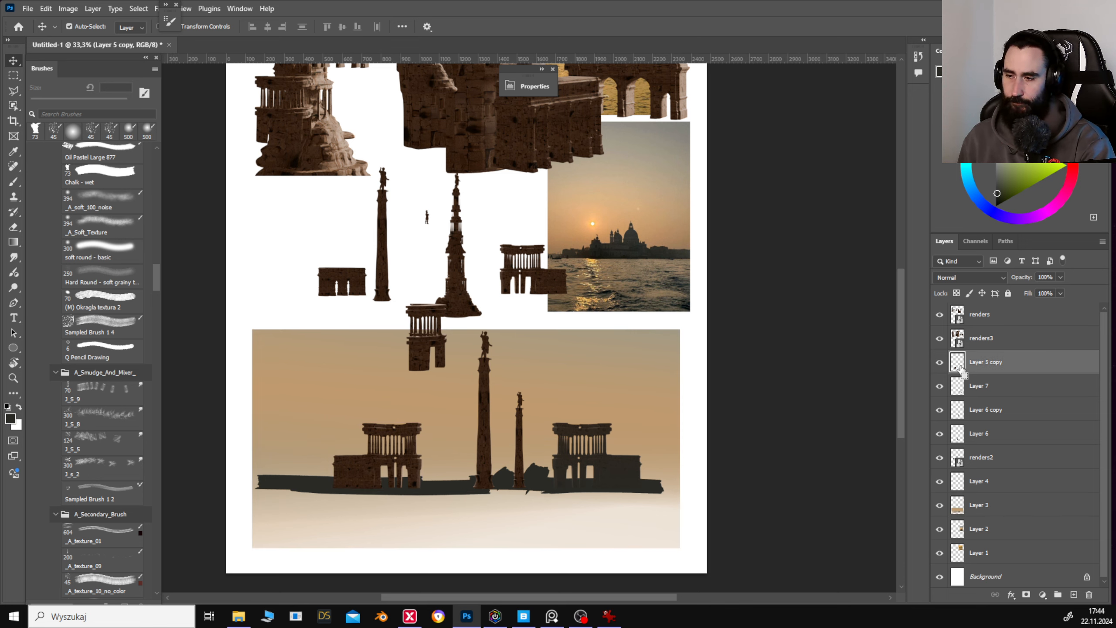
key(g)
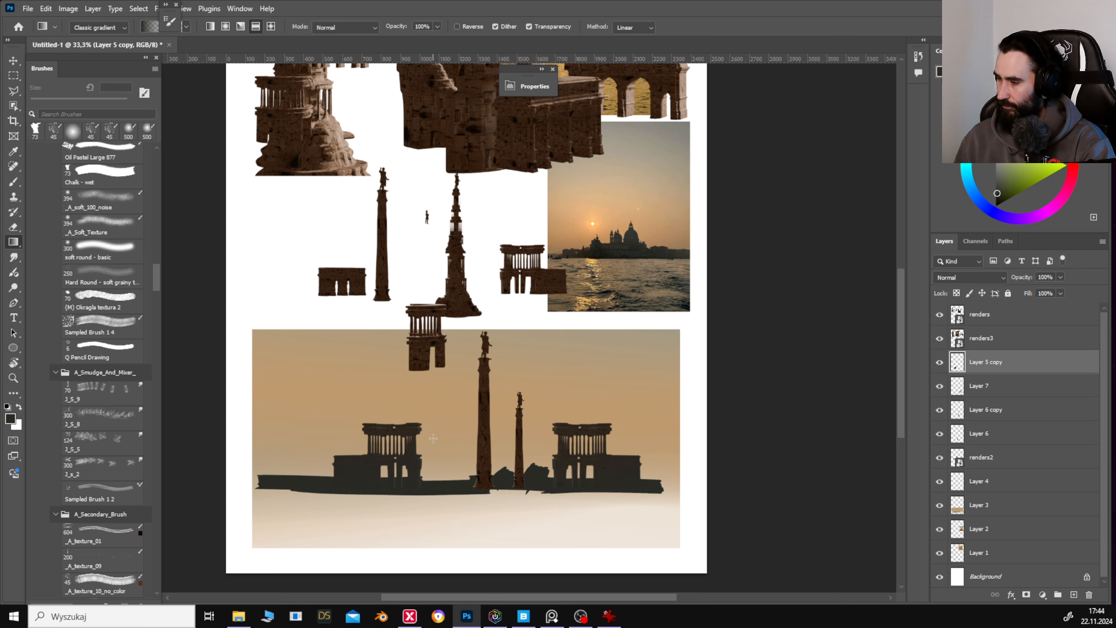
Sample the pale grey-beige sky colour from the upper part of the sunset photo.
key(v)
ctrl+click(477, 455)
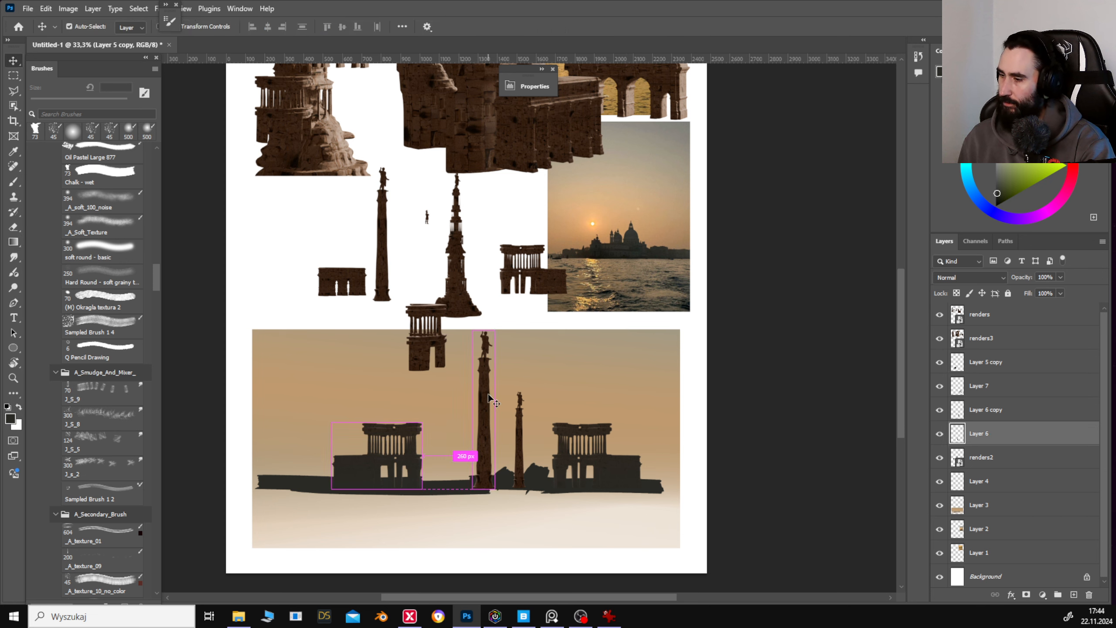
ctrl+click(620, 228)
key(b)
alt+click(638, 167)
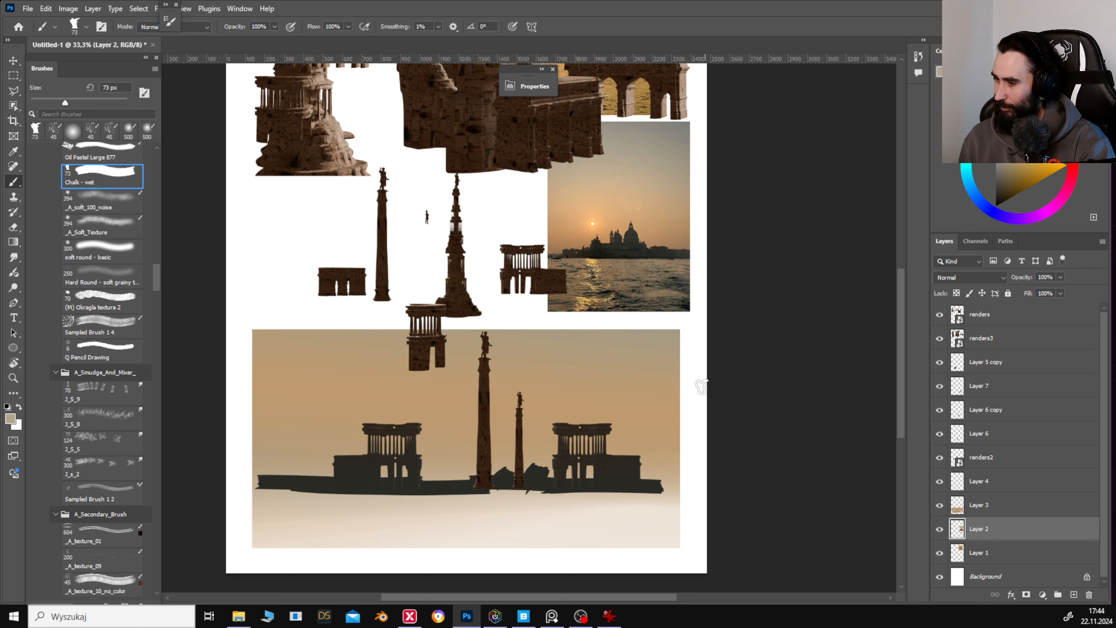
Shift the smaller column slightly right and add a clipped layer above it with its outline selected, opening the blending mode choices.
key(v)
drag(519, 462, 528, 461)
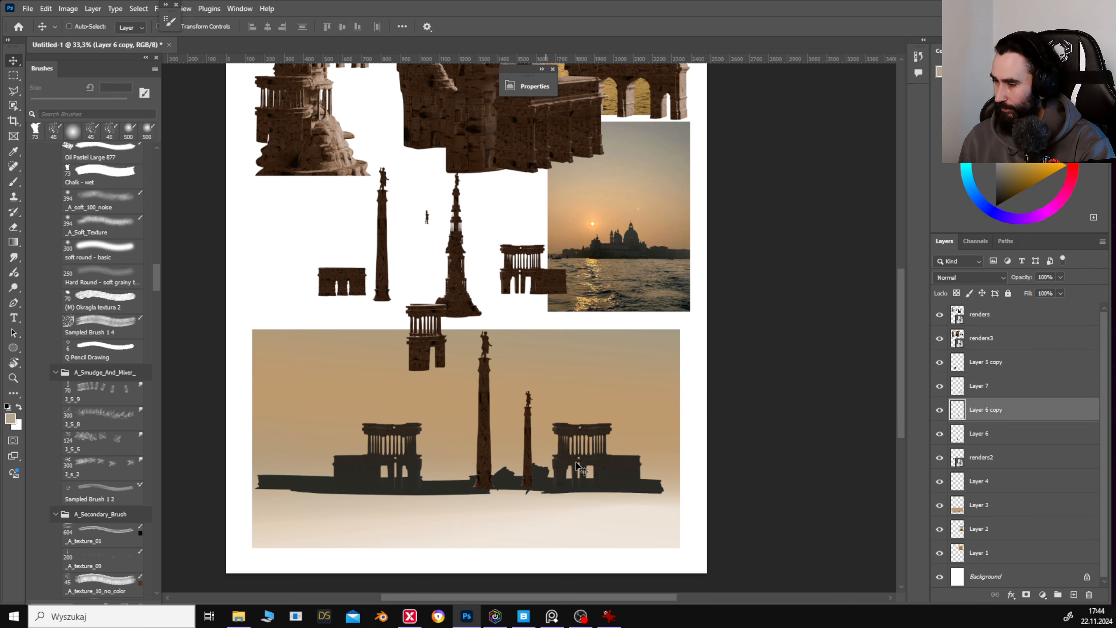
ctrl+click(956, 409)
key(ctrl+shift+alt+n)
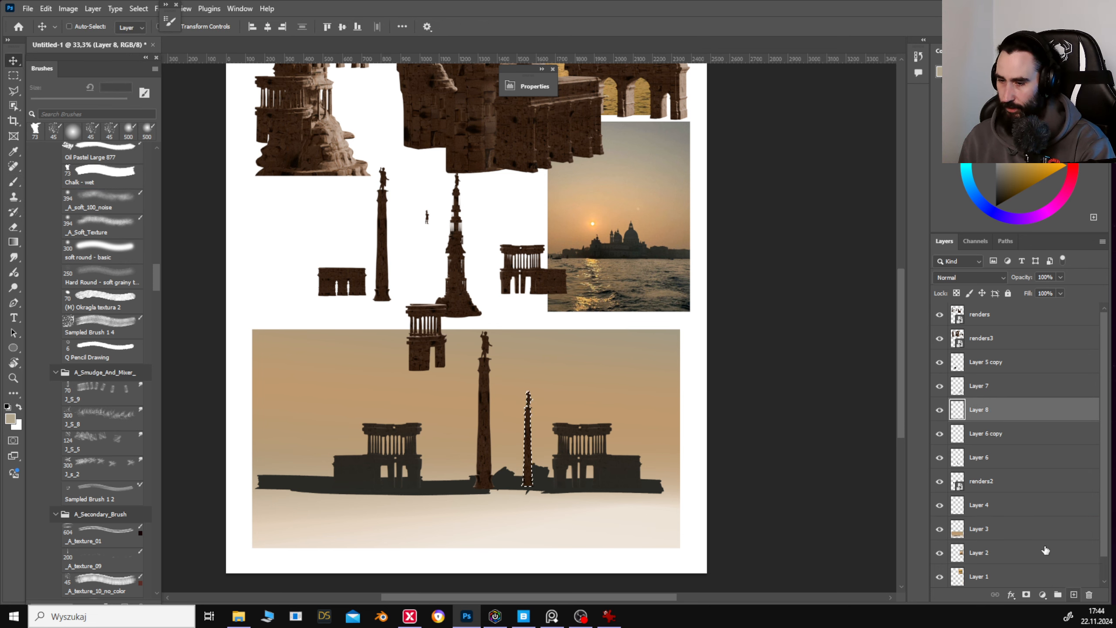
alt+click(971, 421)
click(953, 278)
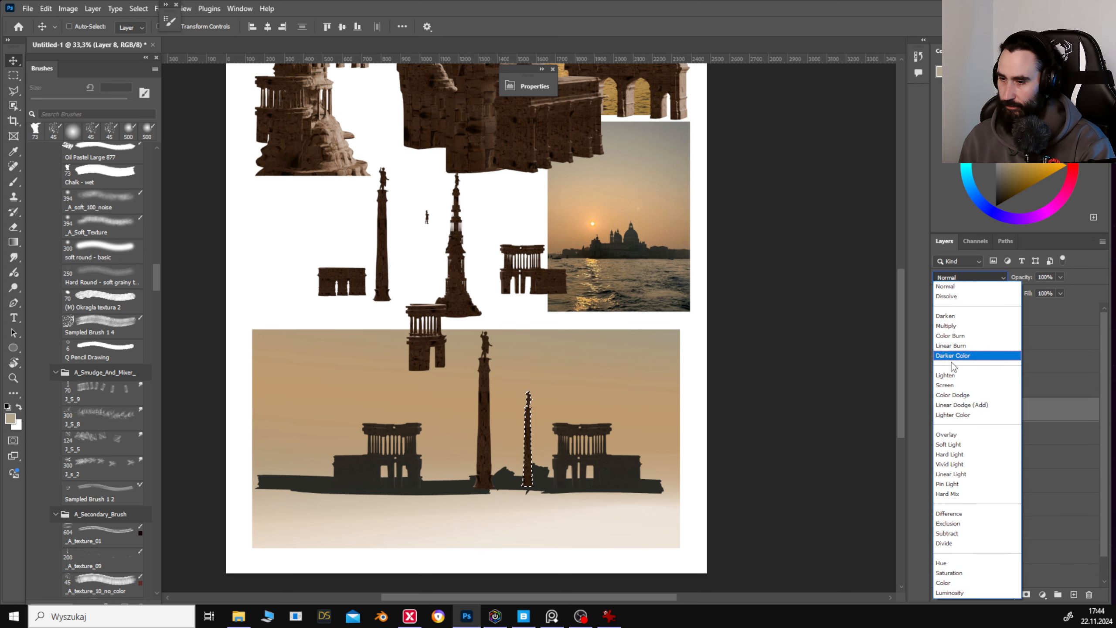
Set Layer 8's blend mode to Lighten and clear the selection around the smaller column.
click(946, 375)
key(ctrl+d)
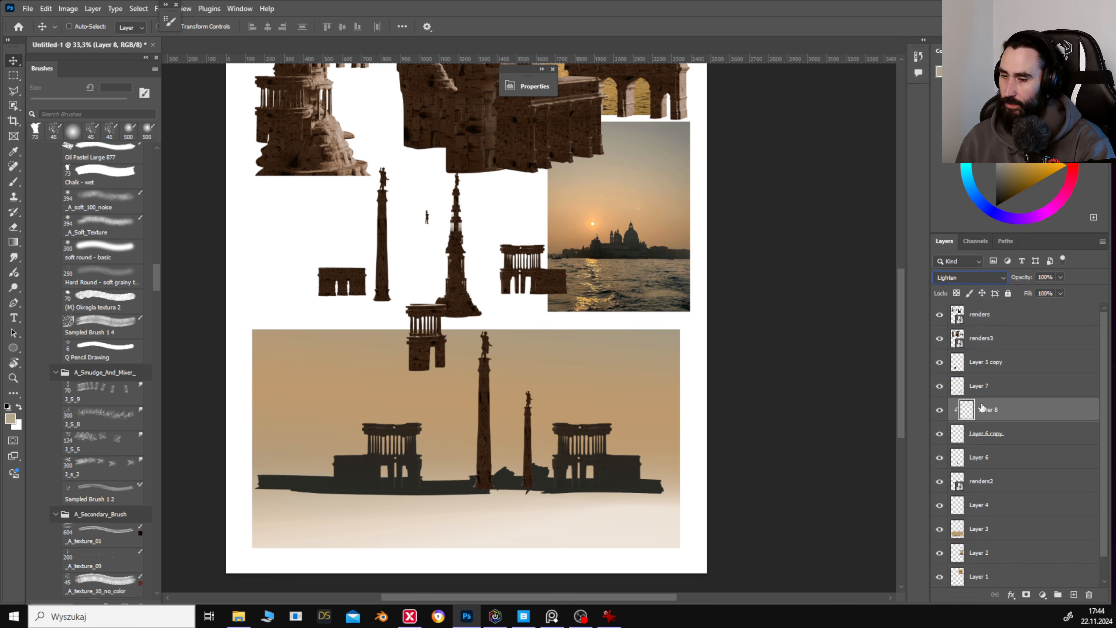
drag(672, 414, 611, 362)
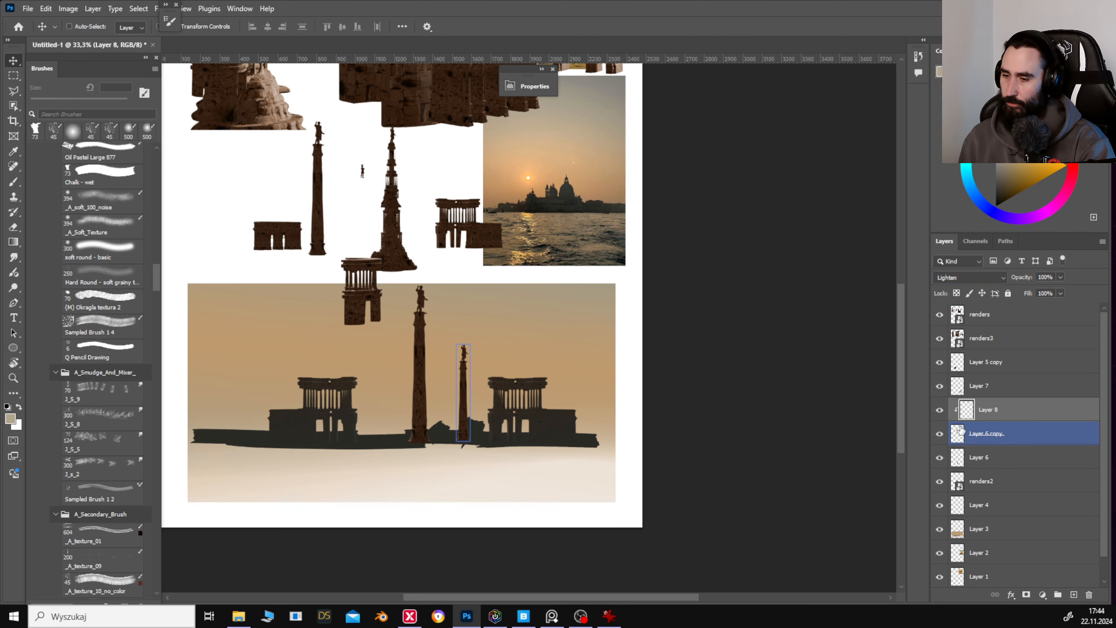
alt+click(976, 419)
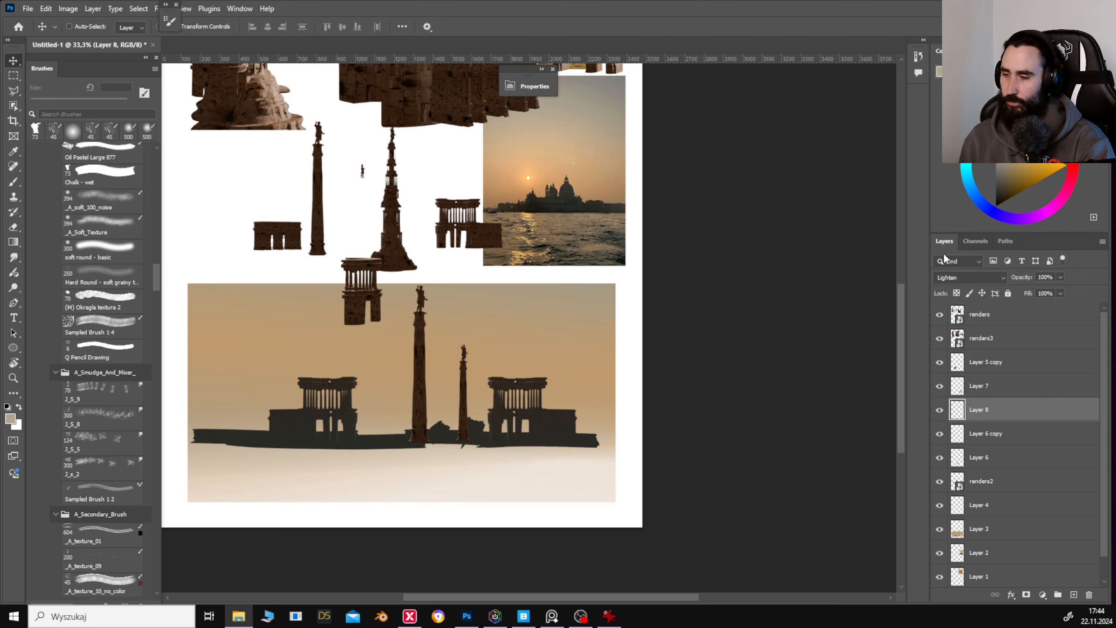
click(963, 441)
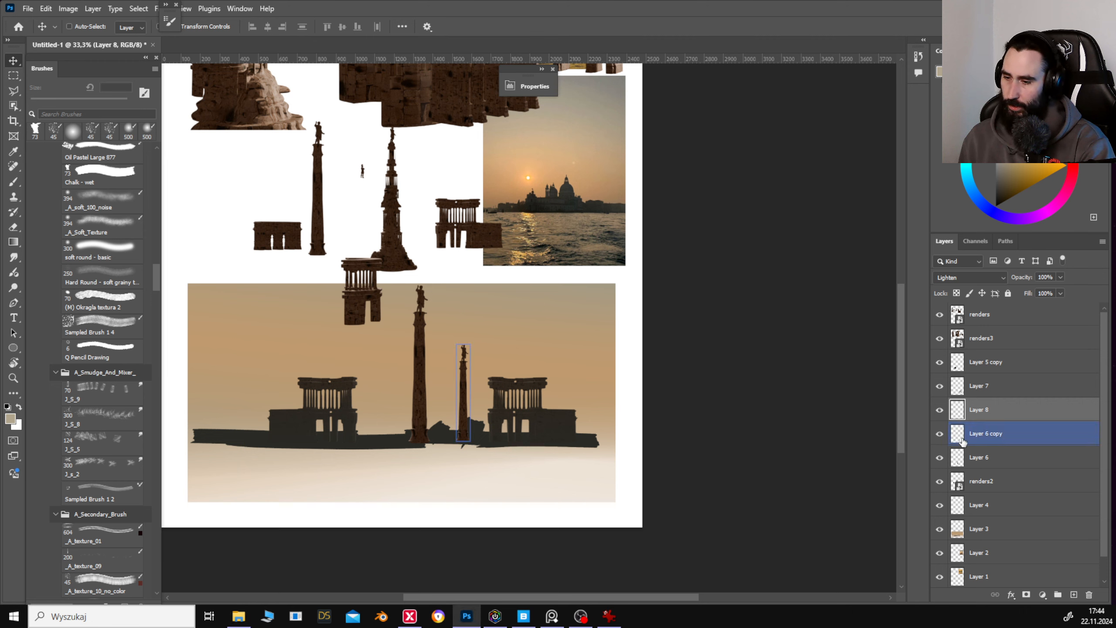
drag(517, 391, 589, 325)
key(ctrl+z)
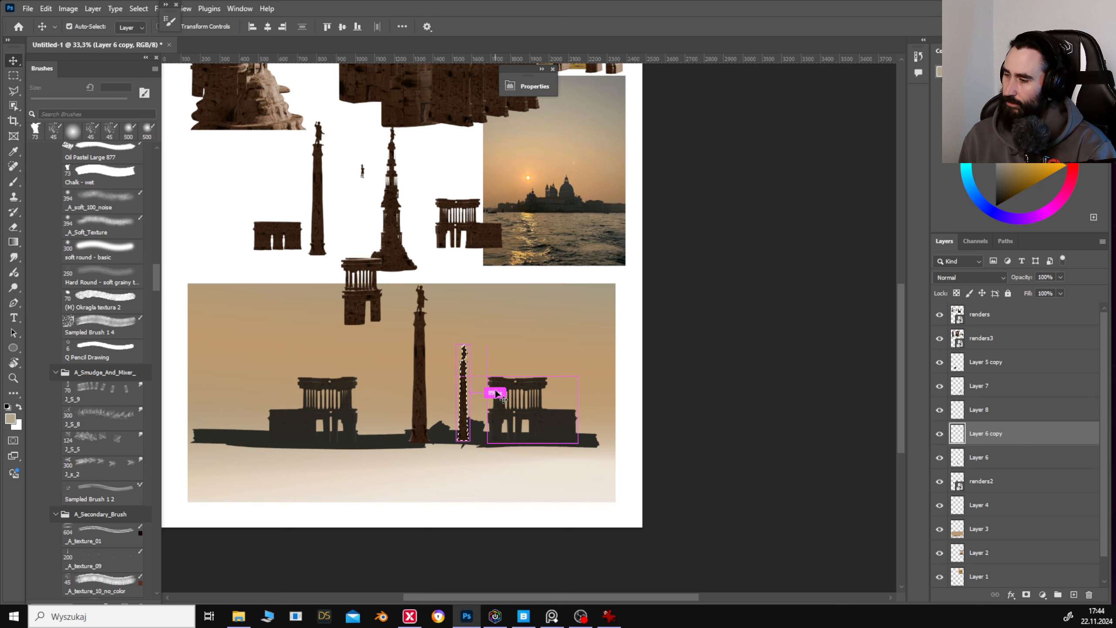
key(b)
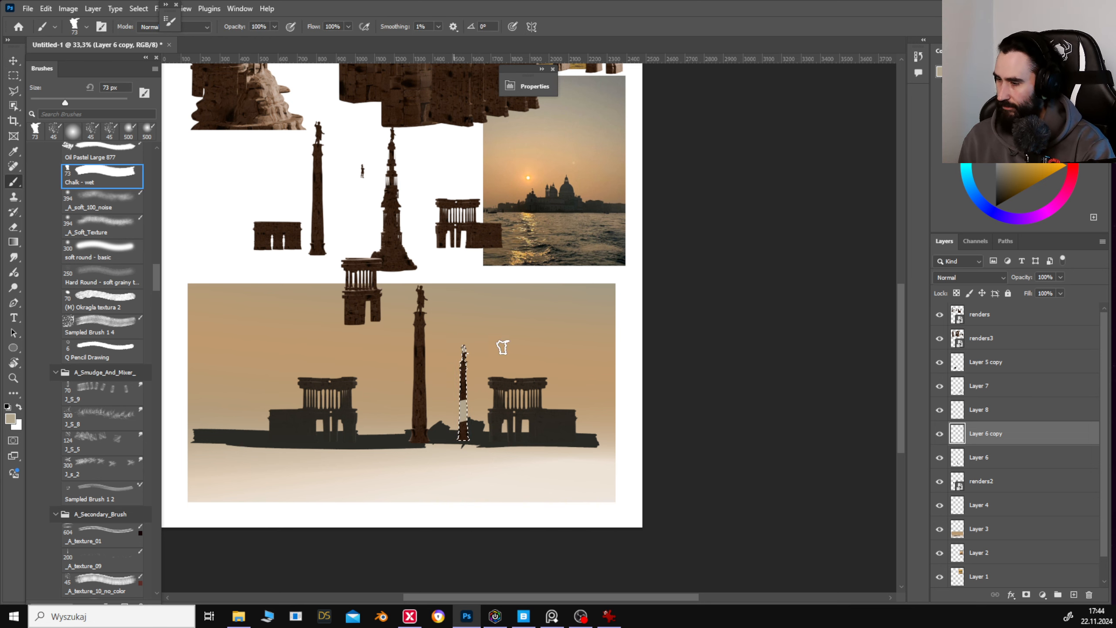
key(ctrl+z)
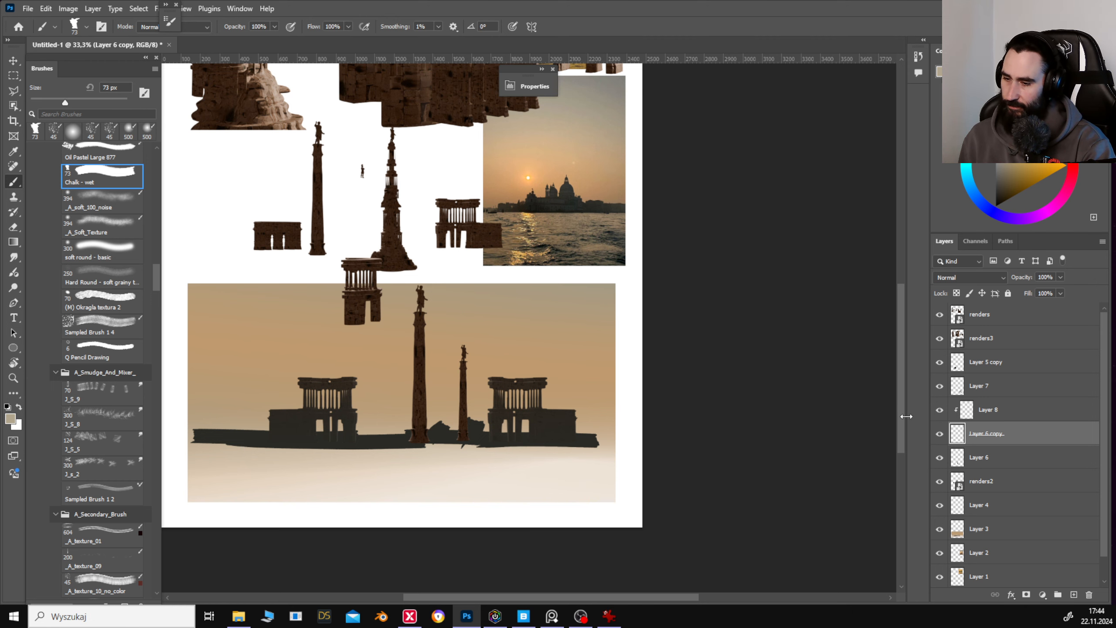
Sample the tan sky colour and draw a gradient on clipped Layer 8 that fades the upper part of the smaller column.
click(1083, 415)
drag(638, 395, 676, 366)
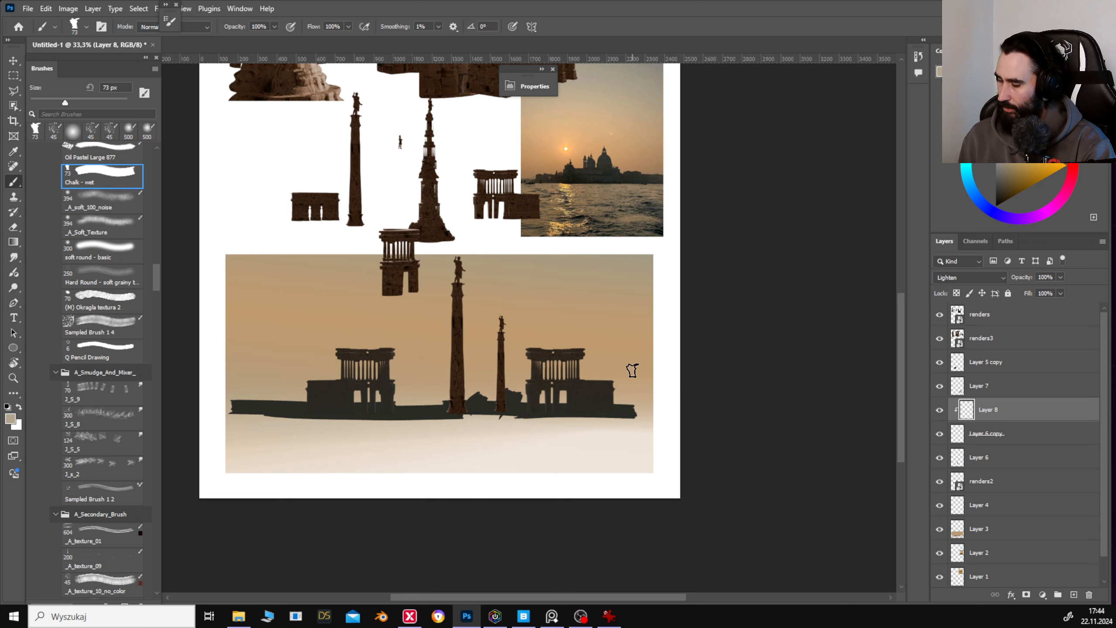
key(g)
click(967, 281)
click(971, 278)
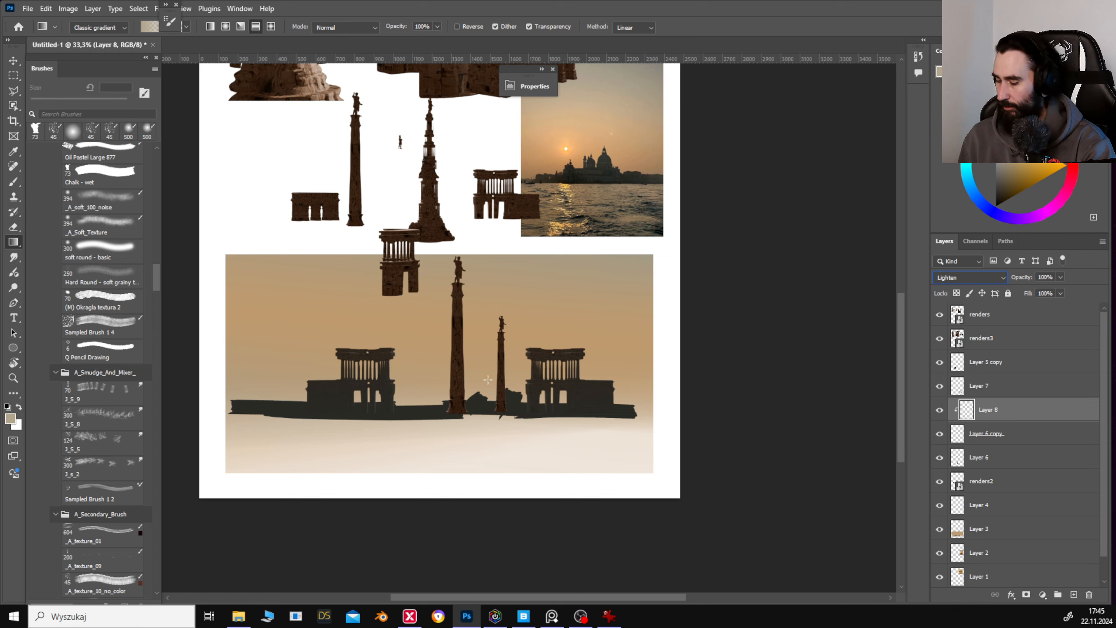
drag(502, 416, 505, 323)
key(ctrl+z)
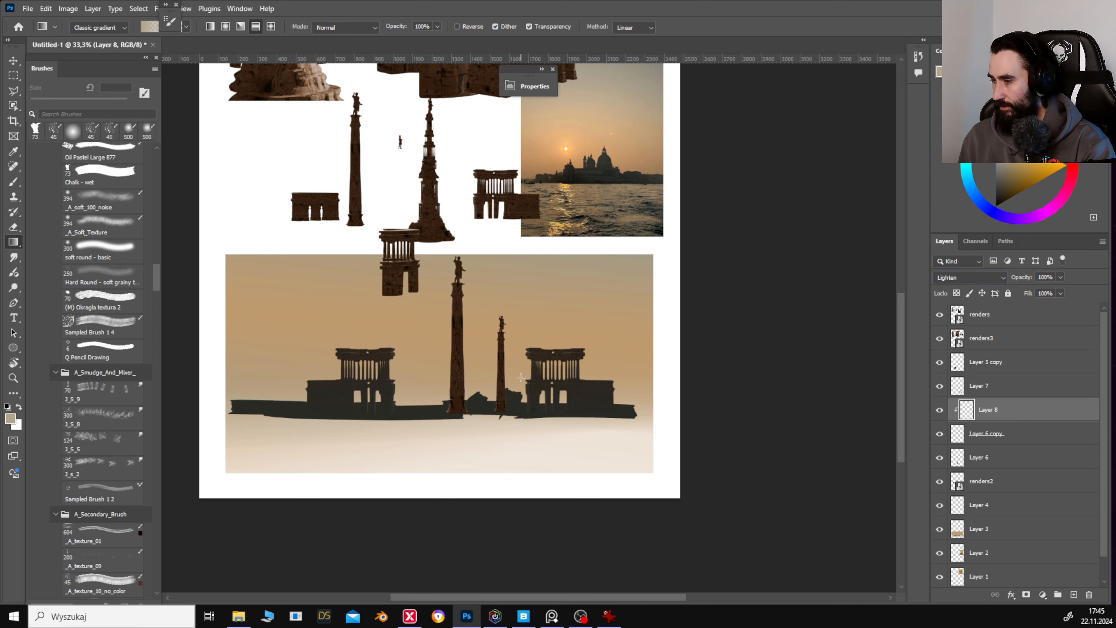
alt+click(539, 350)
drag(525, 486, 525, 489)
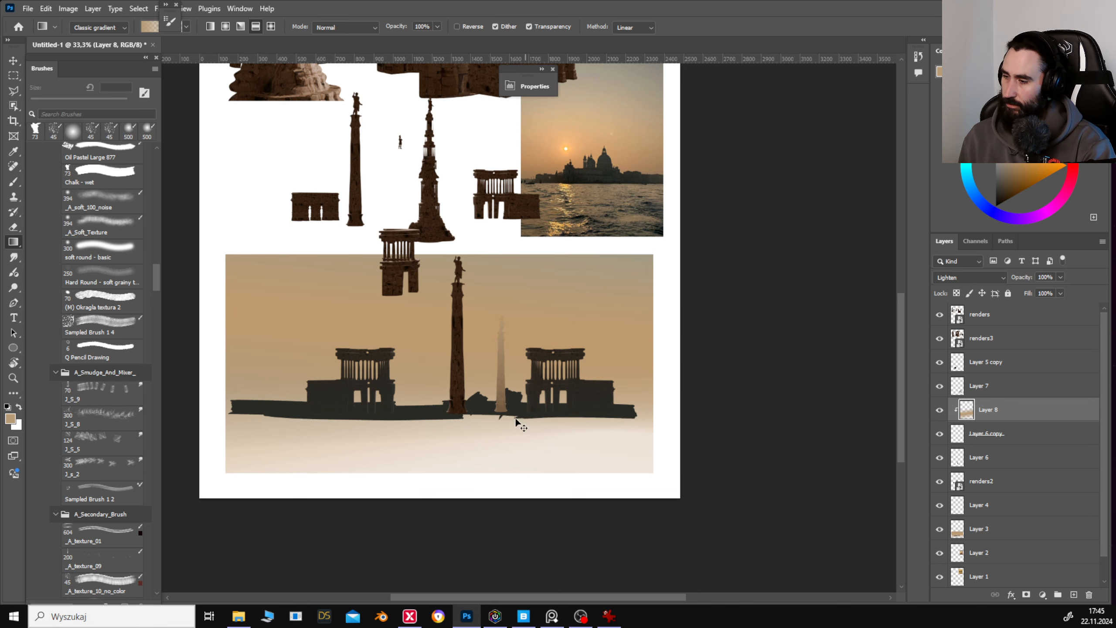
key(ctrl+z)
key(v)
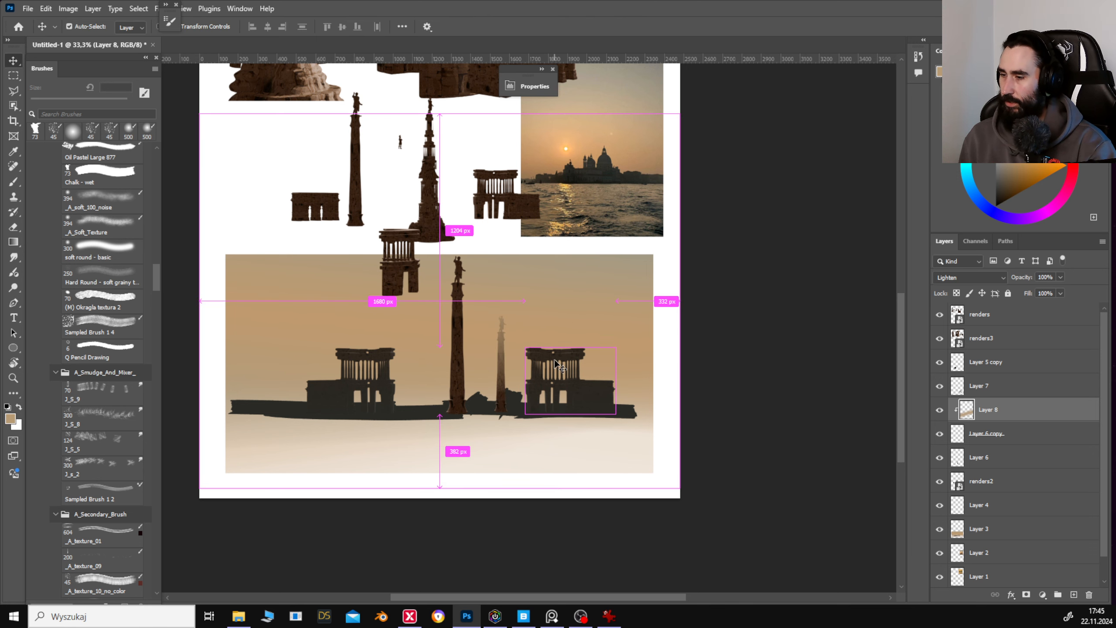
Lower Layer 8's opacity to 57%.
key(ctrl+plus)
key(ctrl+plus)
key(5)
key(7)
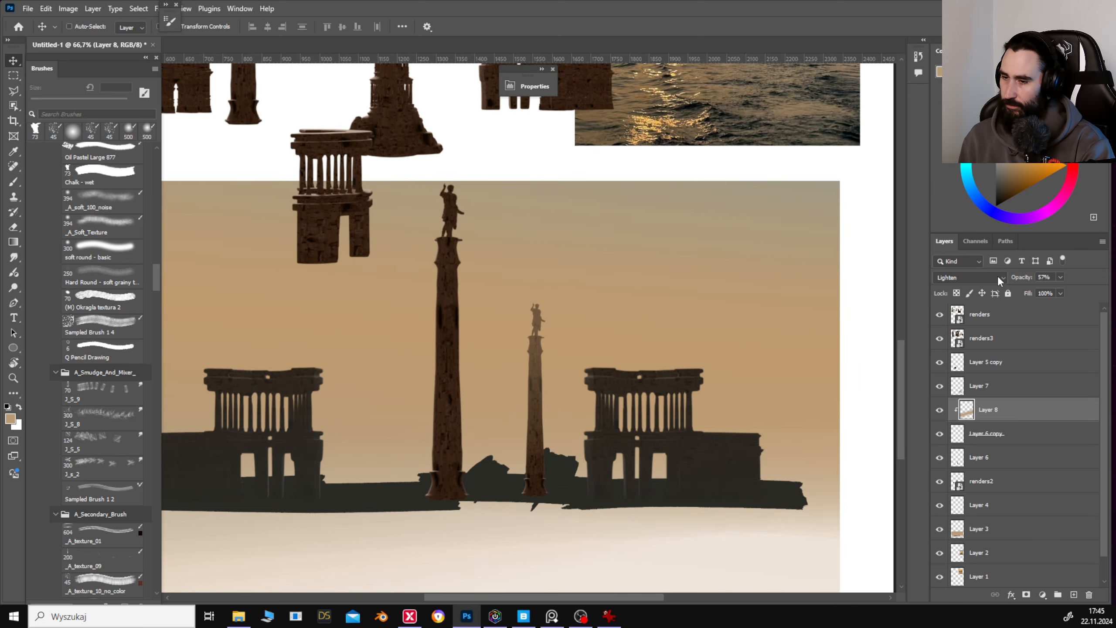
Add a new layer above Layer 8 and clip it to the smaller column.
click(1073, 595)
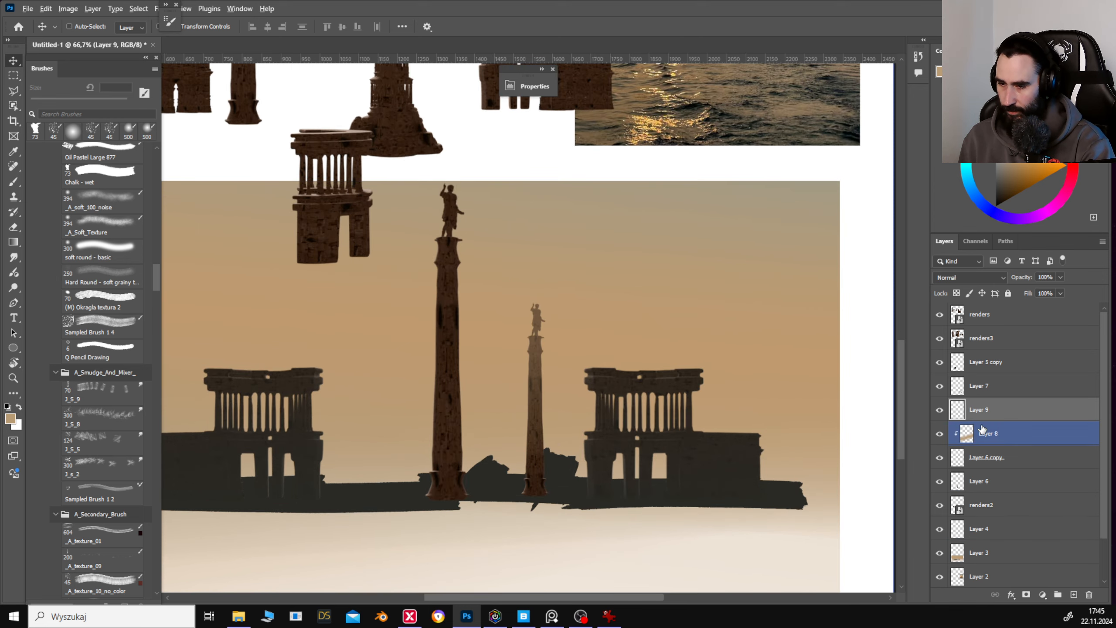
key(ctrl+0)
key(ctrl+plus)
key(ctrl+plus)
key(ctrl+plus)
key(ctrl+plus)
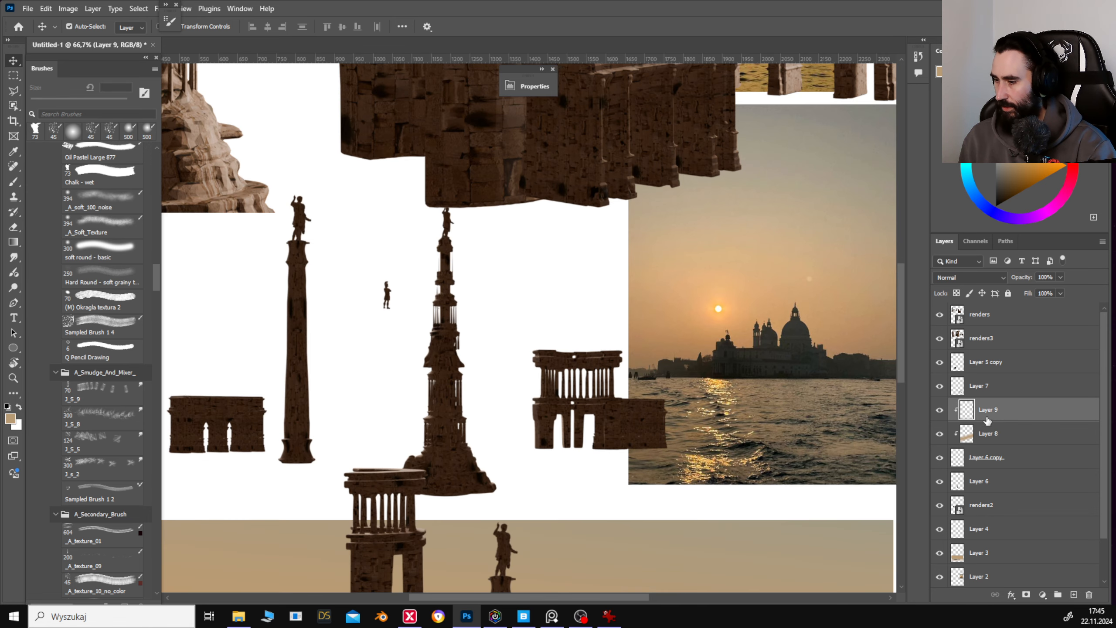
Paint the smaller column on Layer 9 with the Chalk - wet brush at 30% opacity, using a dark colour sampled from the ruins' silhouette.
drag(720, 367, 644, 105)
mouse_move(613, 545)
mouse_down()
mouse_move(569, 266)
mouse_move(604, 227)
mouse_up()
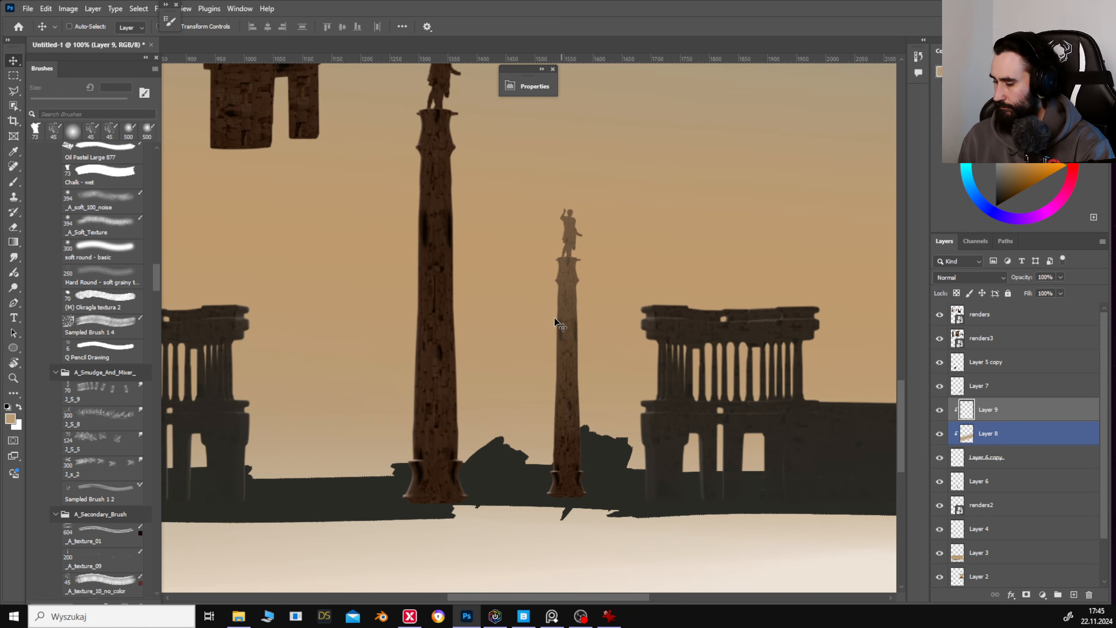
click(101, 176)
alt+click(340, 499)
drag(567, 352, 567, 371)
key(ctrl+z)
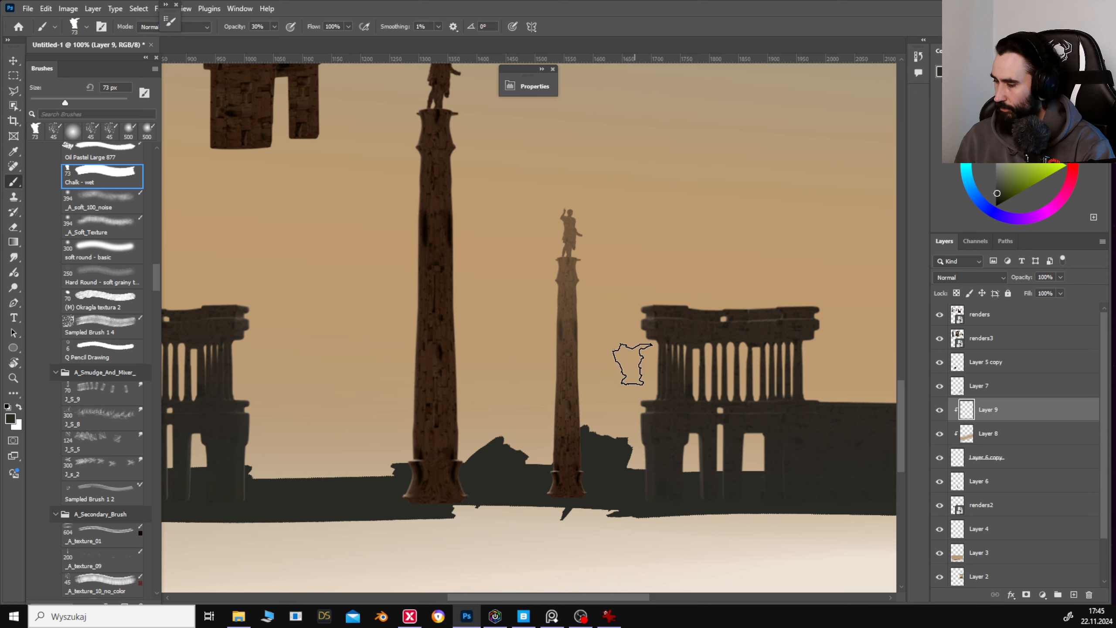
key(3)
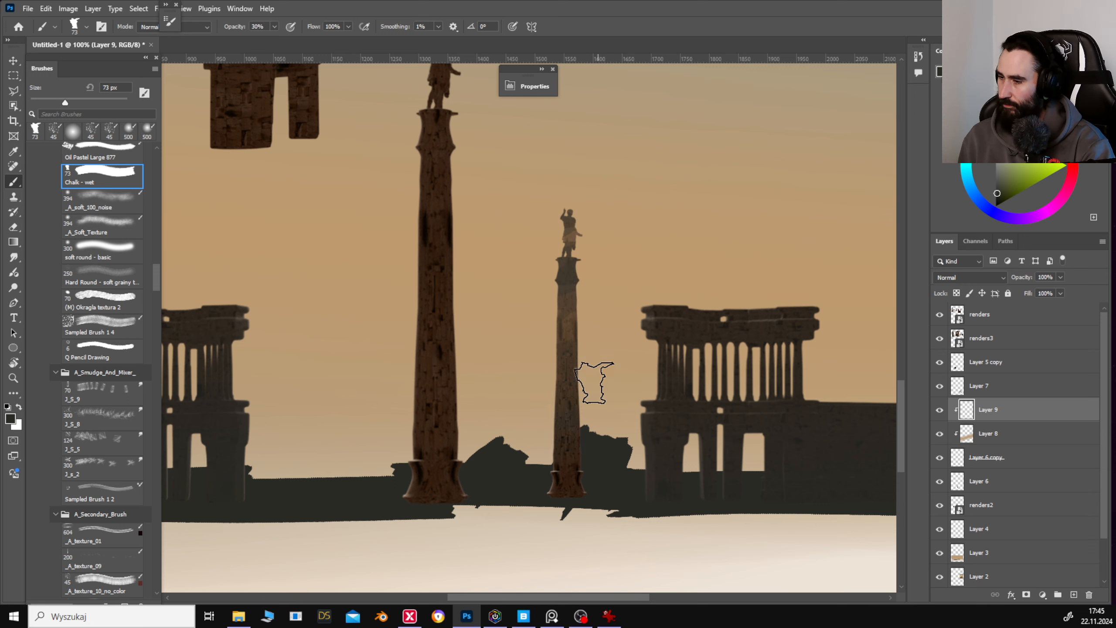
key(v)
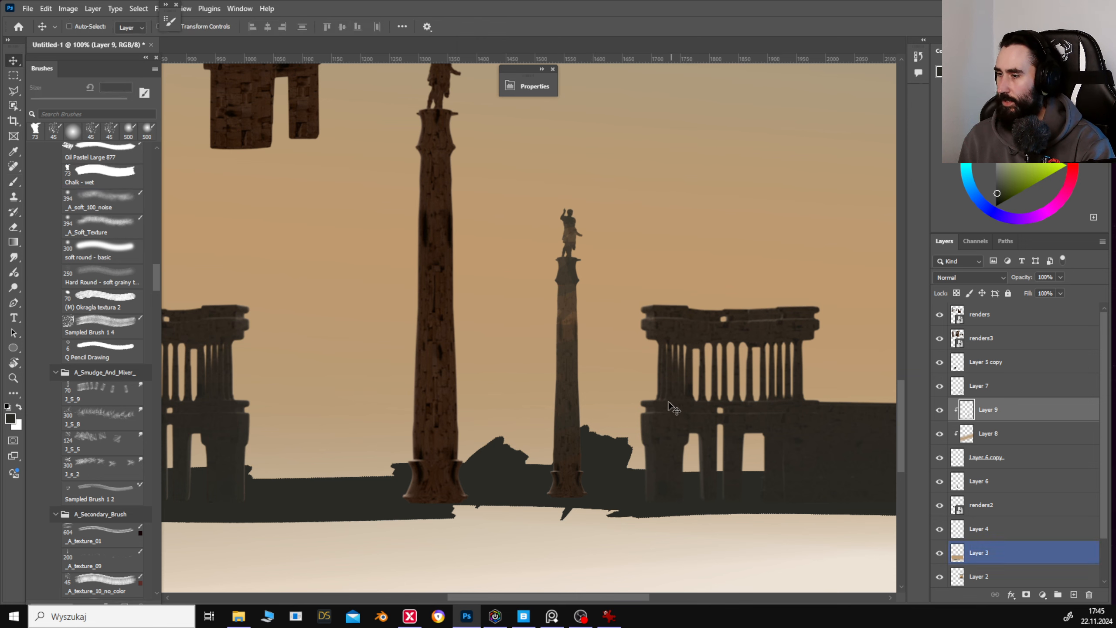
right_click(1063, 449)
click(1036, 308)
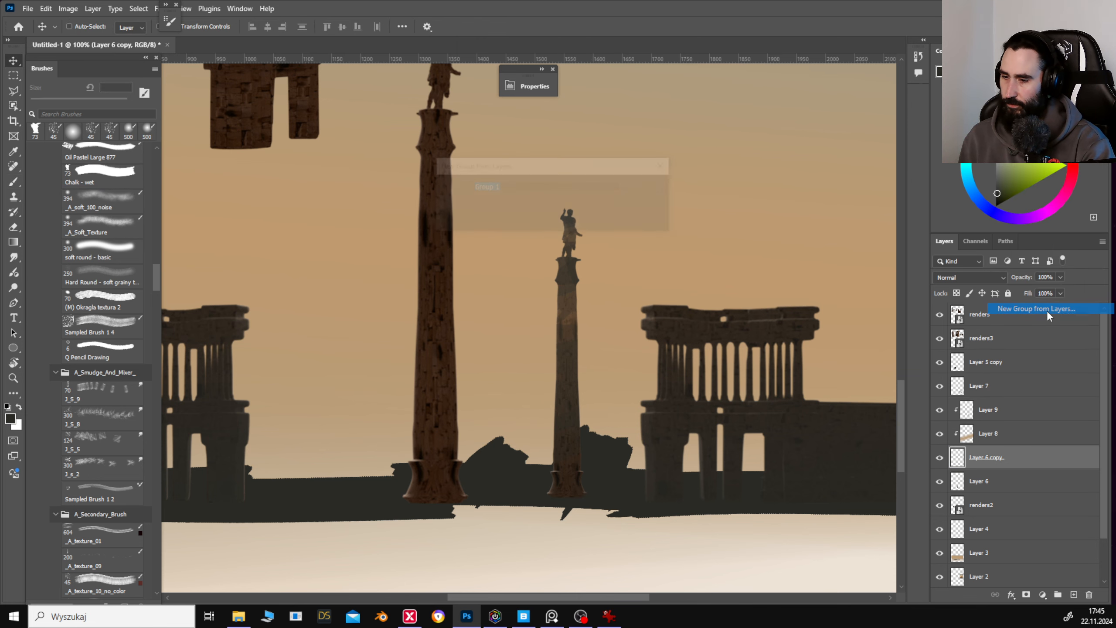
click(647, 210)
Merge Layer 9, Layer 8 and Layer 6 copy into a single layer.
click(1011, 407)
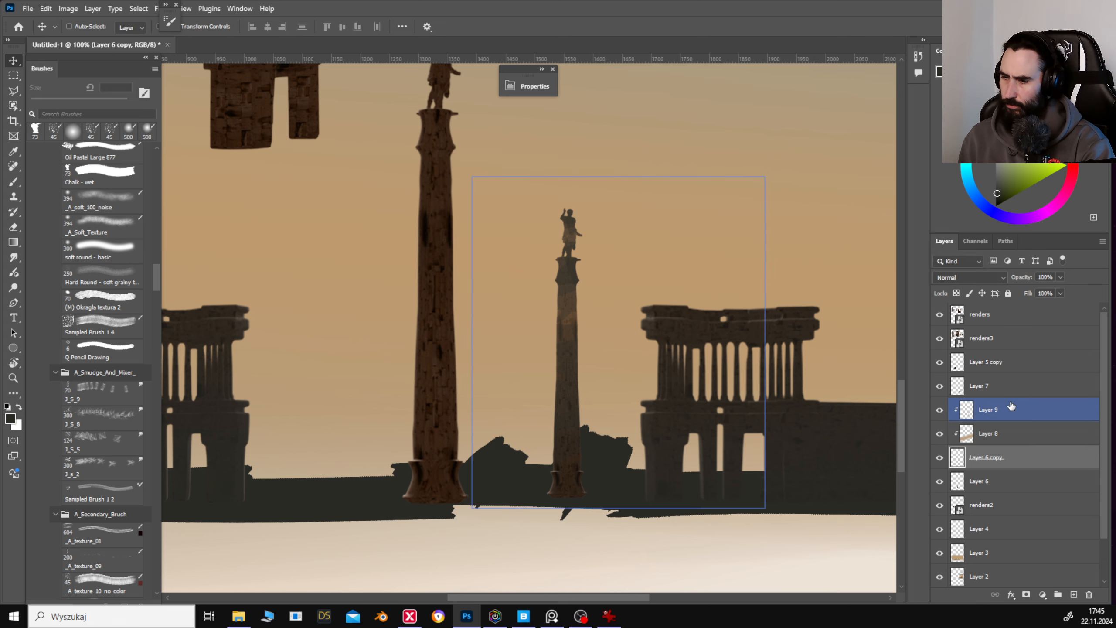
shift+click(1017, 457)
right_click(1017, 454)
click(1030, 262)
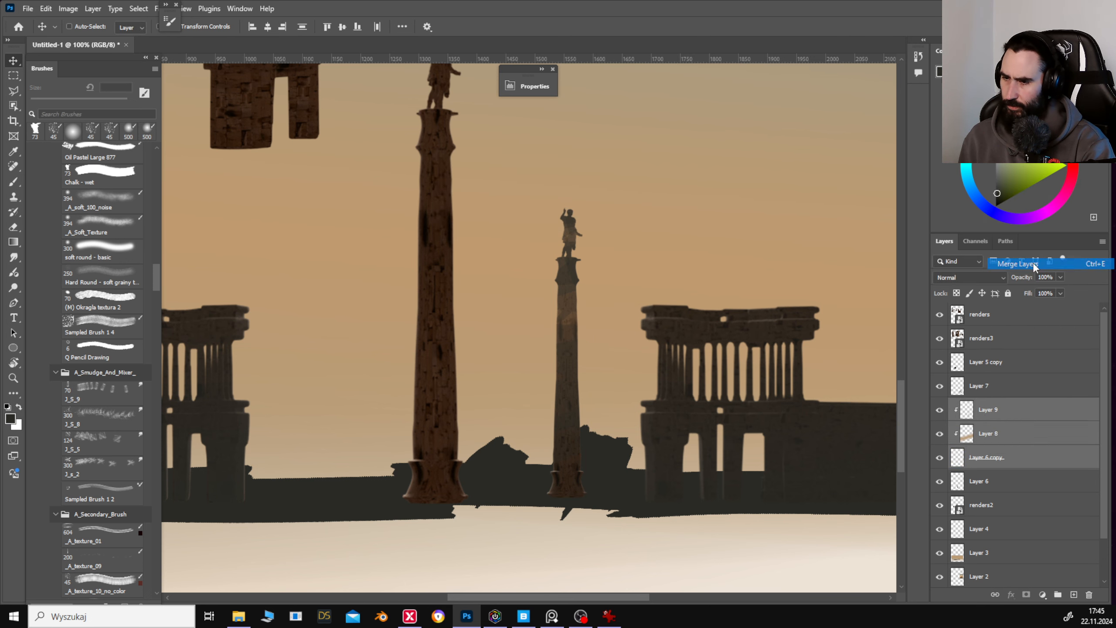
Move the merged smaller column up onto the rubble by the rear building and darken its base with the brush inside its outline.
mouse_move(608, 444)
mouse_down()
mouse_move(625, 393)
mouse_move(630, 406)
mouse_up()
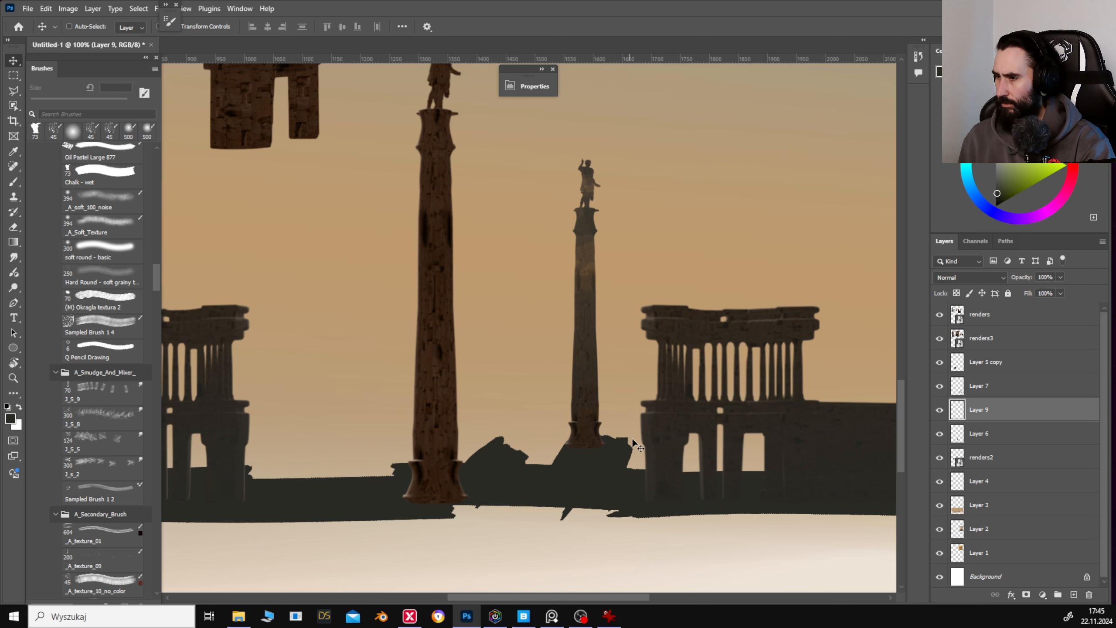
ctrl+click(957, 410)
key(b)
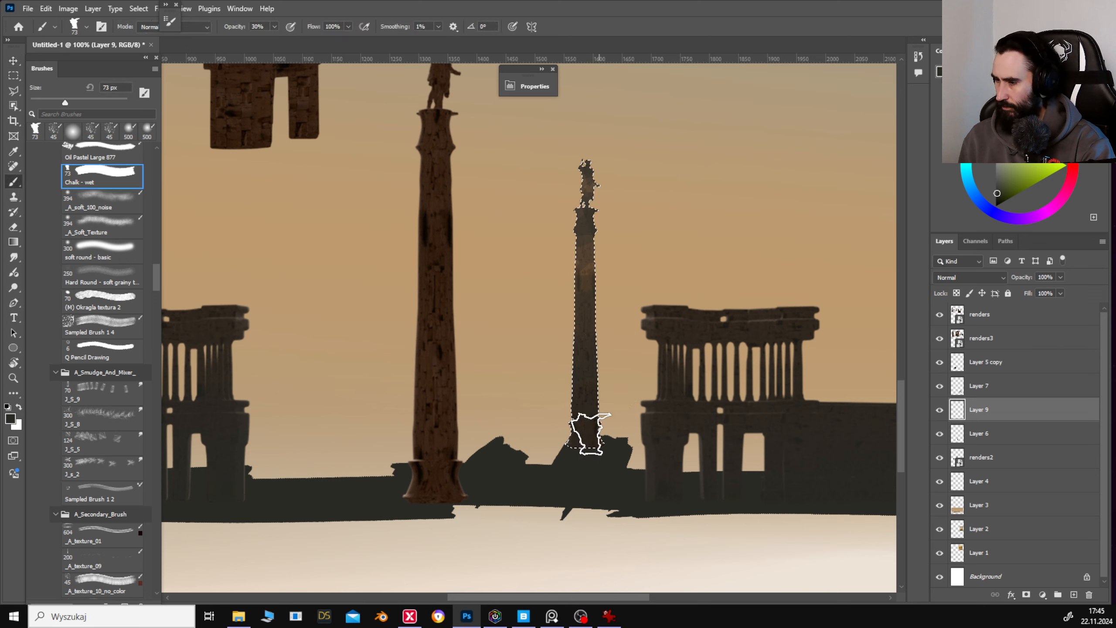
key(ctrl+d)
key(v)
Copy the water area of the sunset photo on Layer 2 to a new layer and place it below the ruins.
key(ctrl+minus)
key(ctrl+minus)
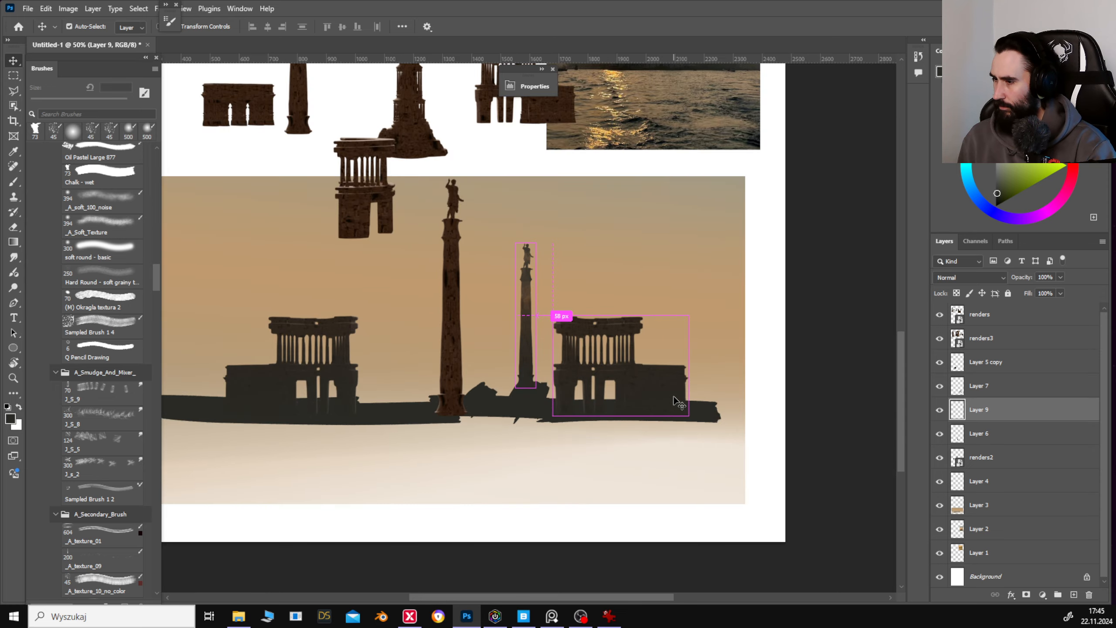
drag(466, 397, 541, 452)
click(714, 116)
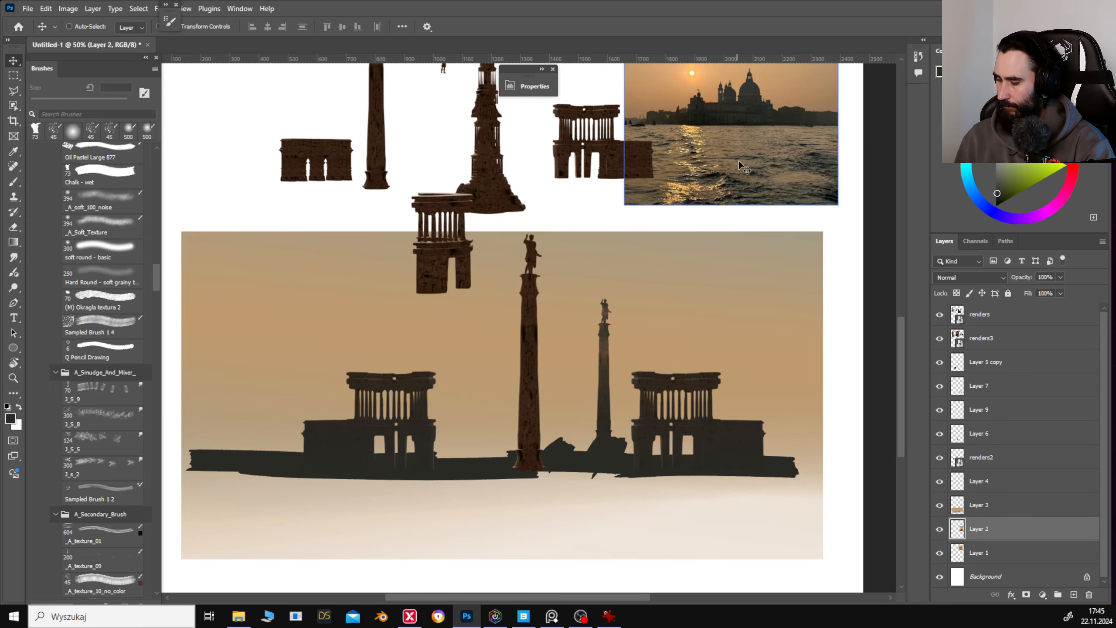
key(m)
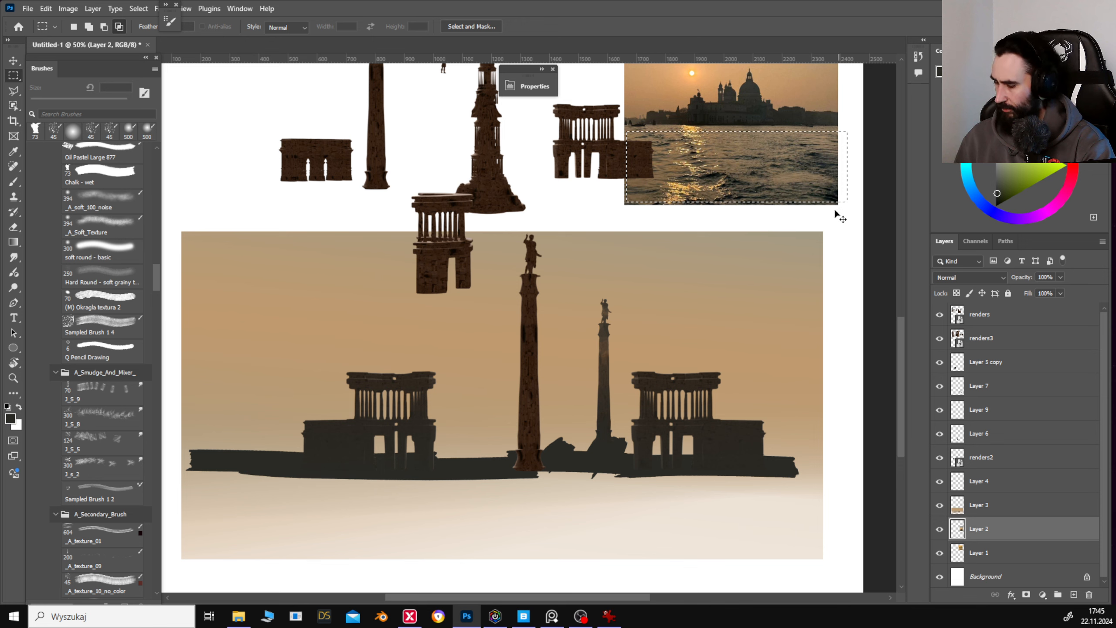
key(ctrl+j)
drag(786, 213, 566, 562)
Stretch the copied water horizontally so that it spans the full width of the scene.
key(ctrl+t)
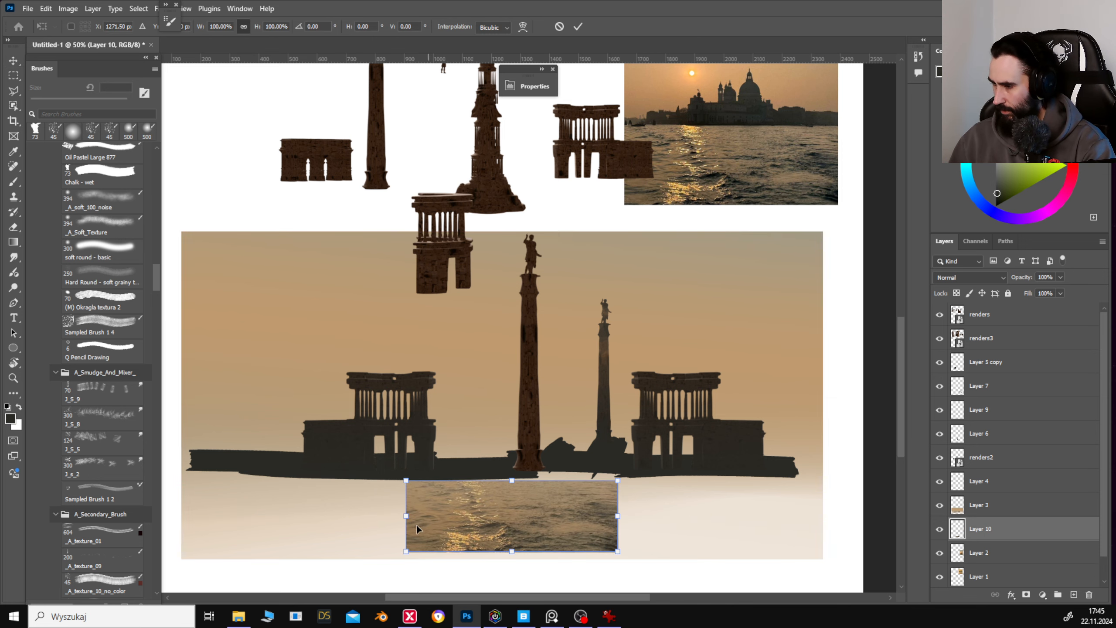
drag(397, 521, 156, 518)
drag(620, 554, 663, 555)
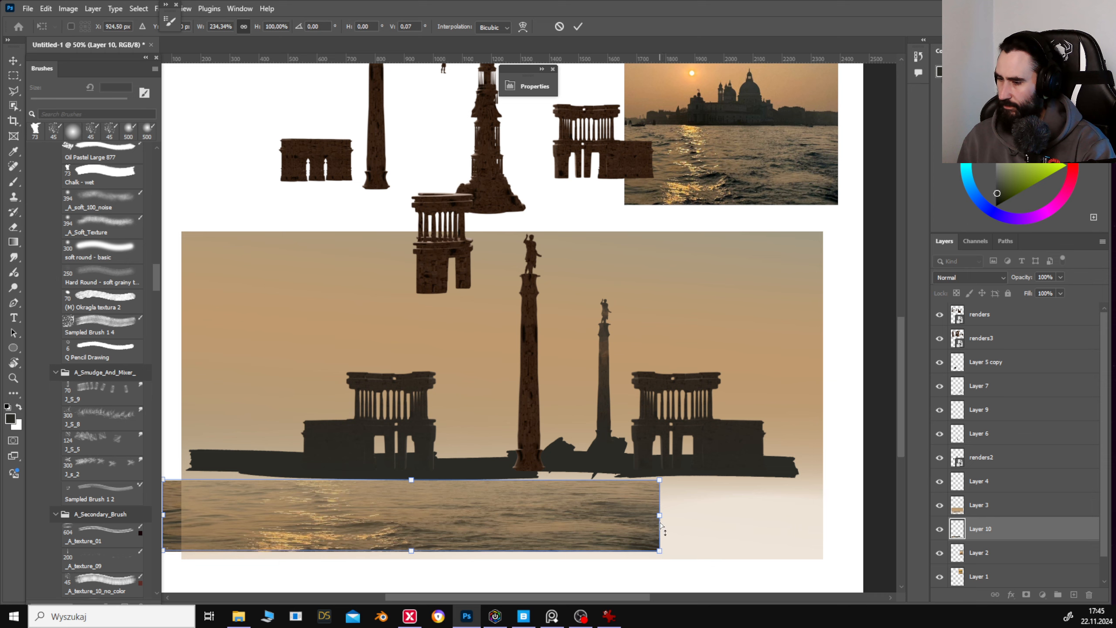
drag(661, 516, 833, 523)
key(Return)
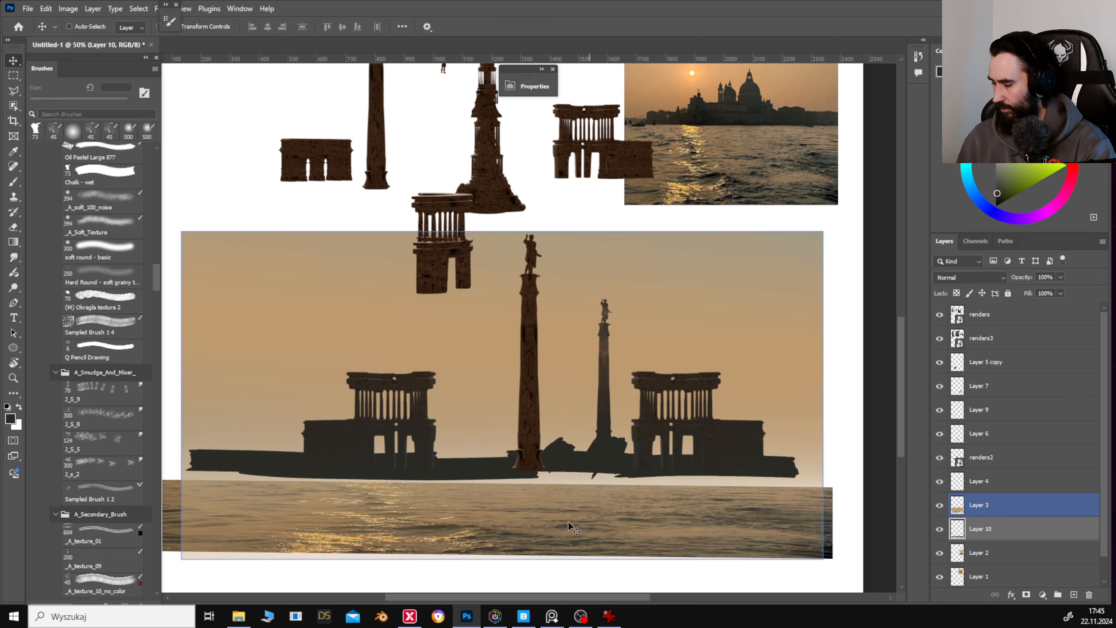
Add a new empty layer above the water layer.
key(e)
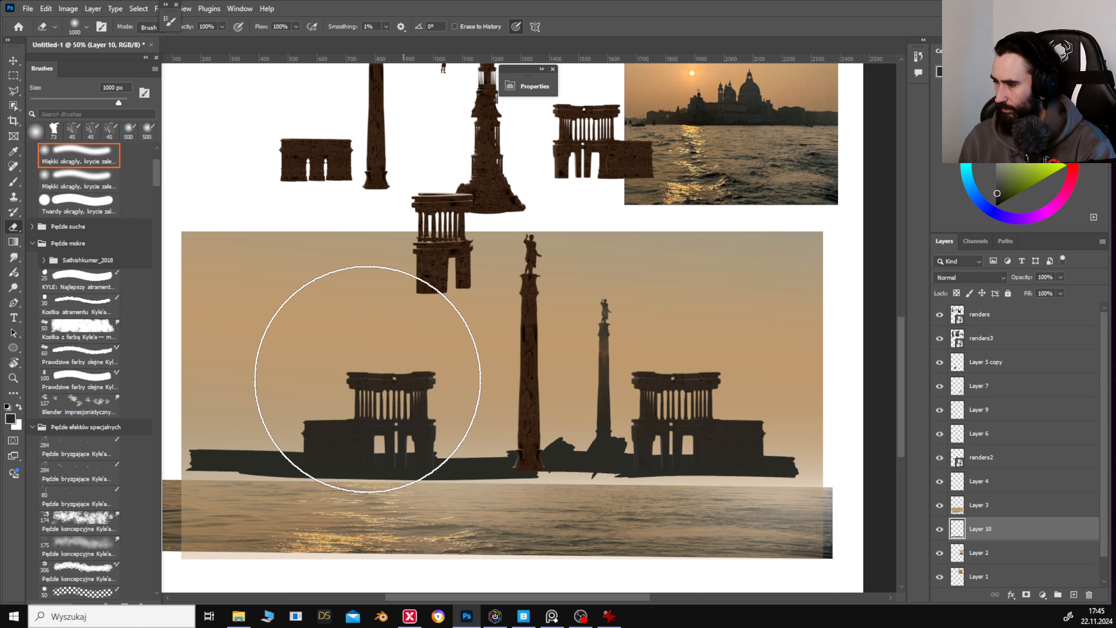
key(v)
click(1073, 594)
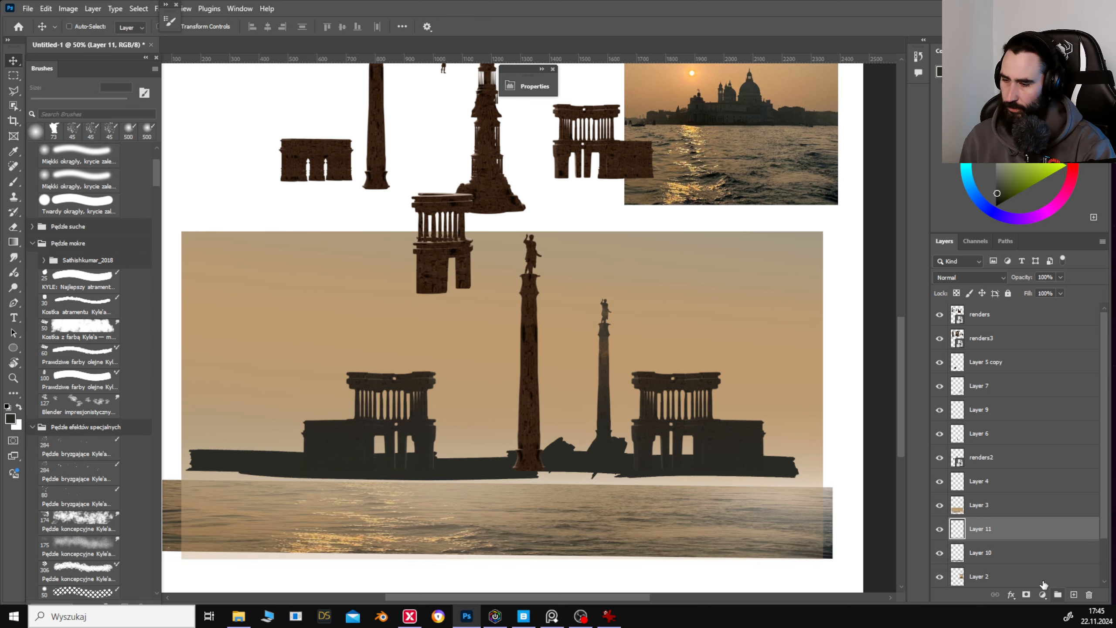
Shift the renders2 sheet up and away from the scene, and bring the renders sheet down to just above the scene.
drag(321, 149, 292, 181)
key(ctrl+z)
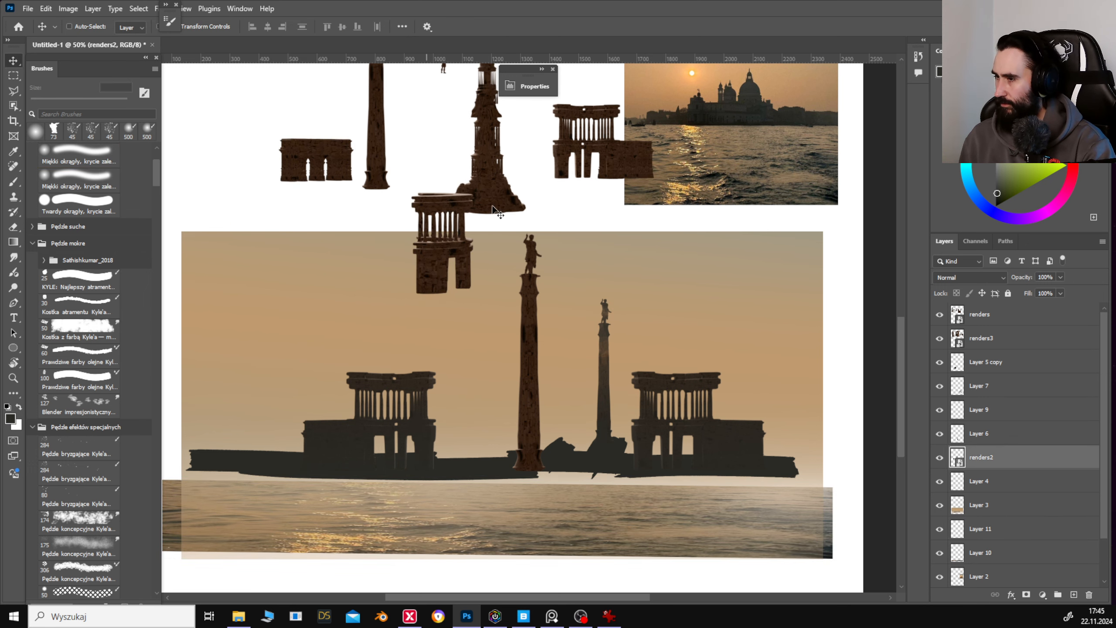
drag(518, 179, 594, 411)
drag(557, 376, 512, 236)
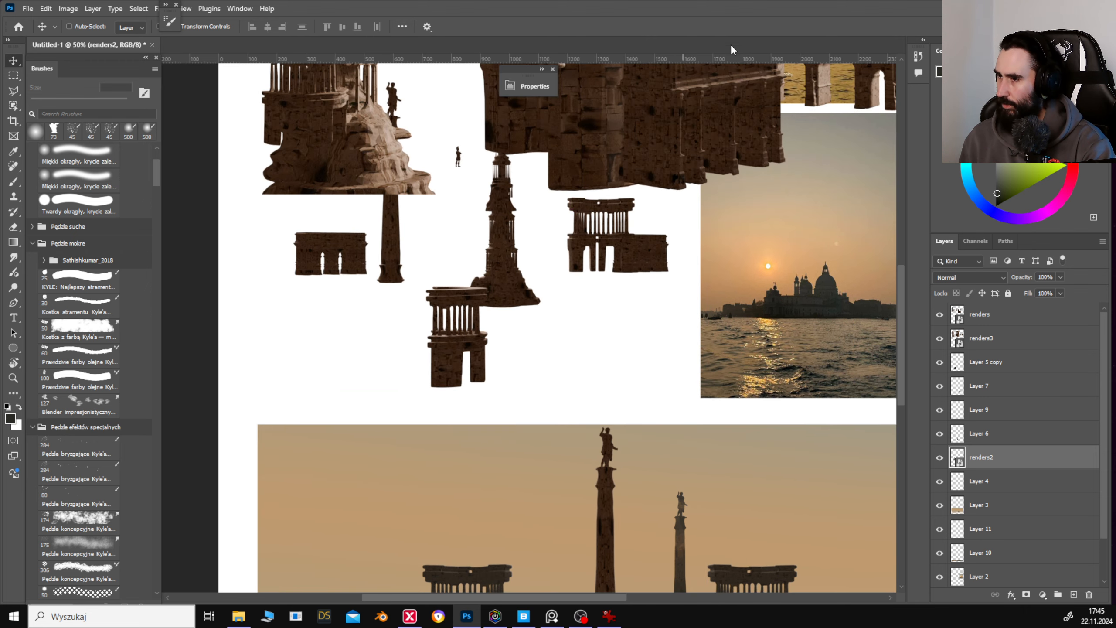
mouse_move(693, 100)
mouse_down()
mouse_move(713, 331)
mouse_move(701, 358)
mouse_move(689, 334)
mouse_up()
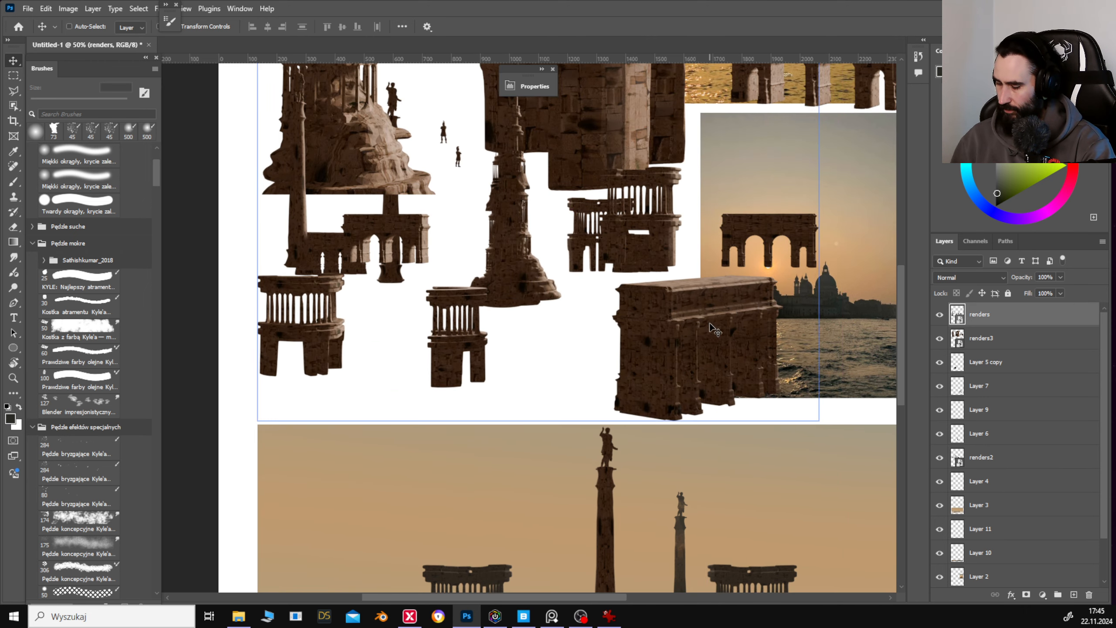
Copy the three-arch building from the renders sheet to a new layer and duplicate it into pairs at both ends of the waterline.
key(l)
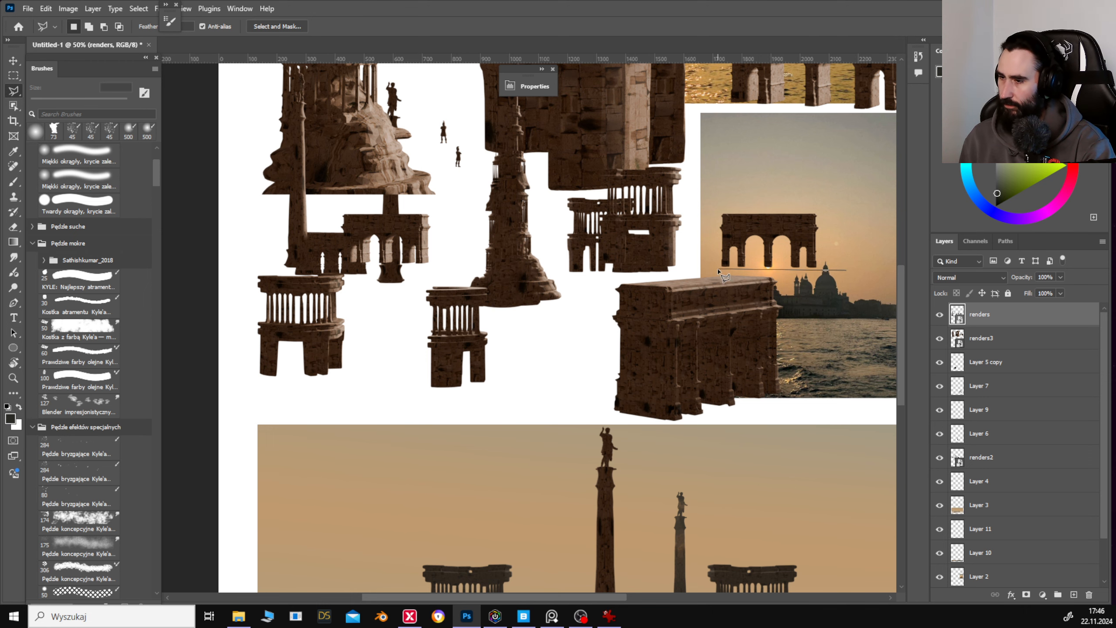
key(ctrl+j)
key(v)
mouse_move(773, 220)
mouse_down()
mouse_move(641, 466)
mouse_move(391, 325)
mouse_move(410, 355)
mouse_move(382, 357)
mouse_move(784, 345)
mouse_up()
drag(801, 346, 695, 357)
Merge the Layer 12 copy 3 and Layer 12 copy 2 arch segments into one layer.
shift+click(1001, 341)
right_click(1043, 336)
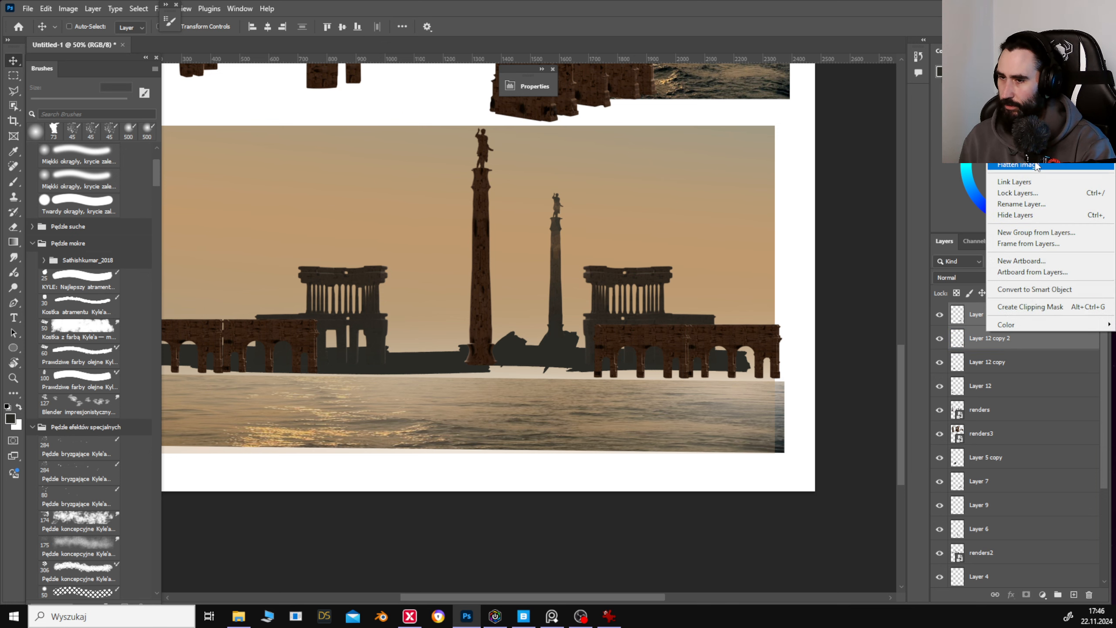
click(1025, 154)
key(ctrl+z)
right_click(1028, 329)
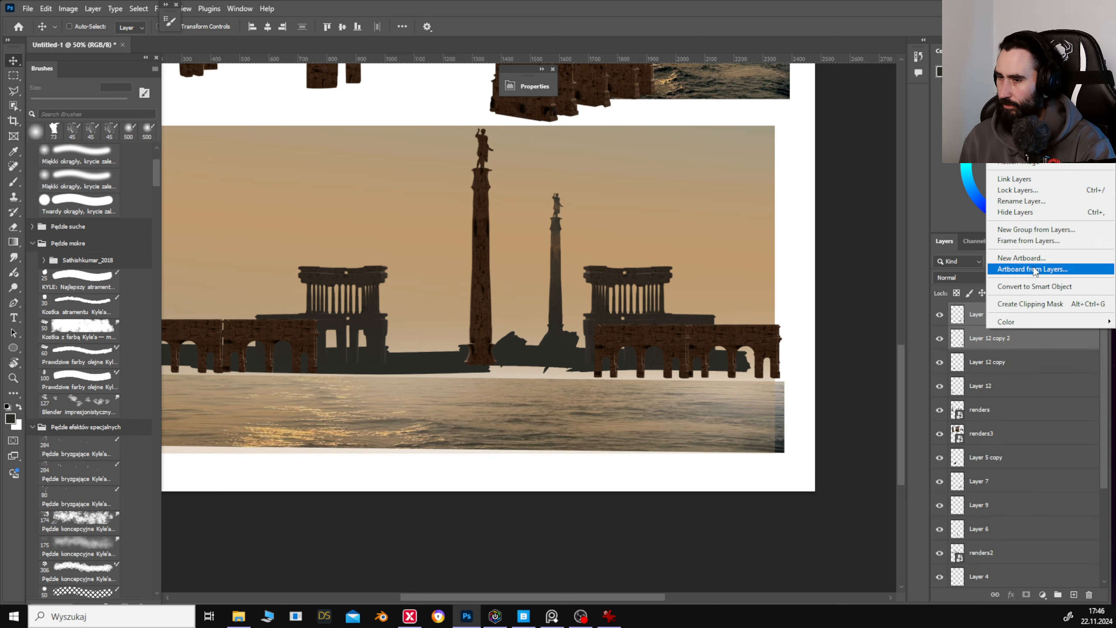
click(1022, 140)
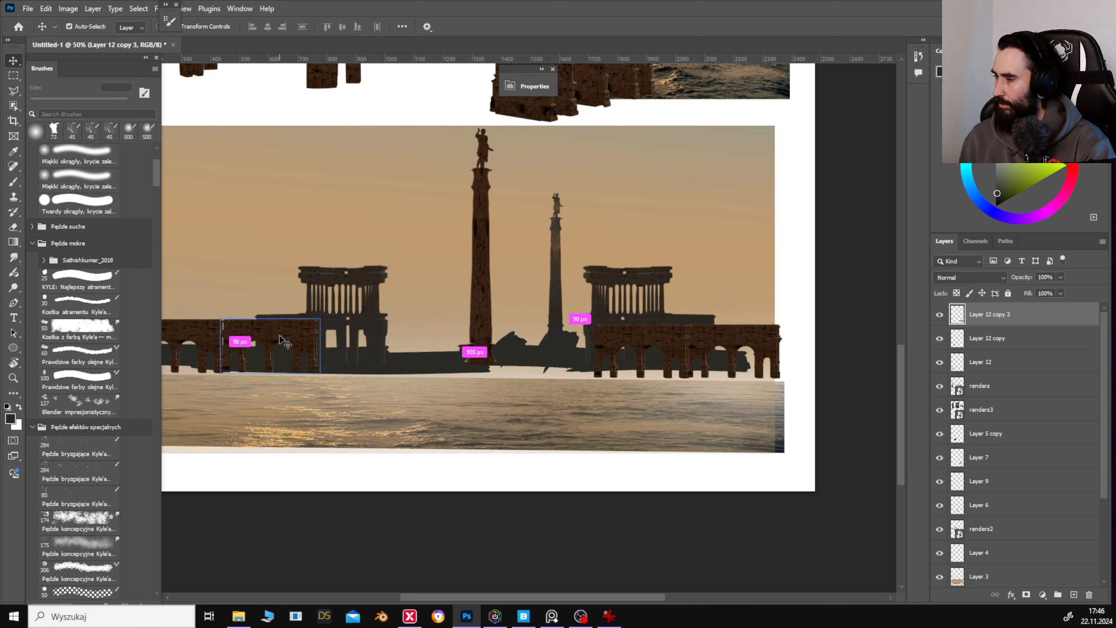
Merge the other pair of arch segments, and combine both pairs into a single arch layer.
ctrl+click(247, 335)
ctrl+shift+click(213, 332)
right_click(1023, 345)
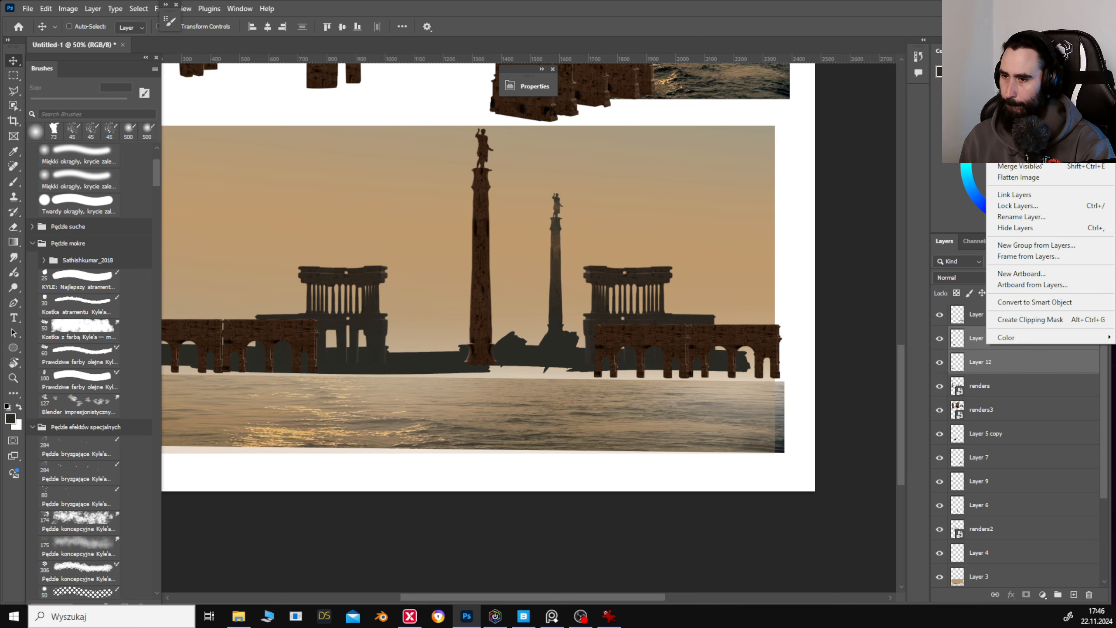
click(1023, 153)
ctrl+click(1019, 316)
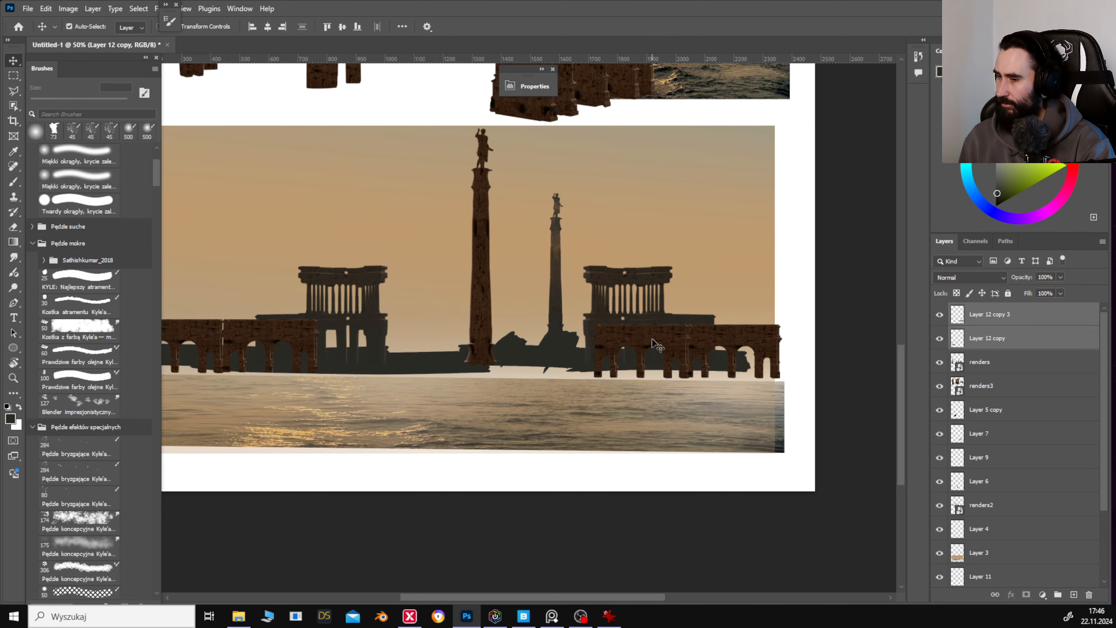
right_click(1021, 328)
click(1023, 421)
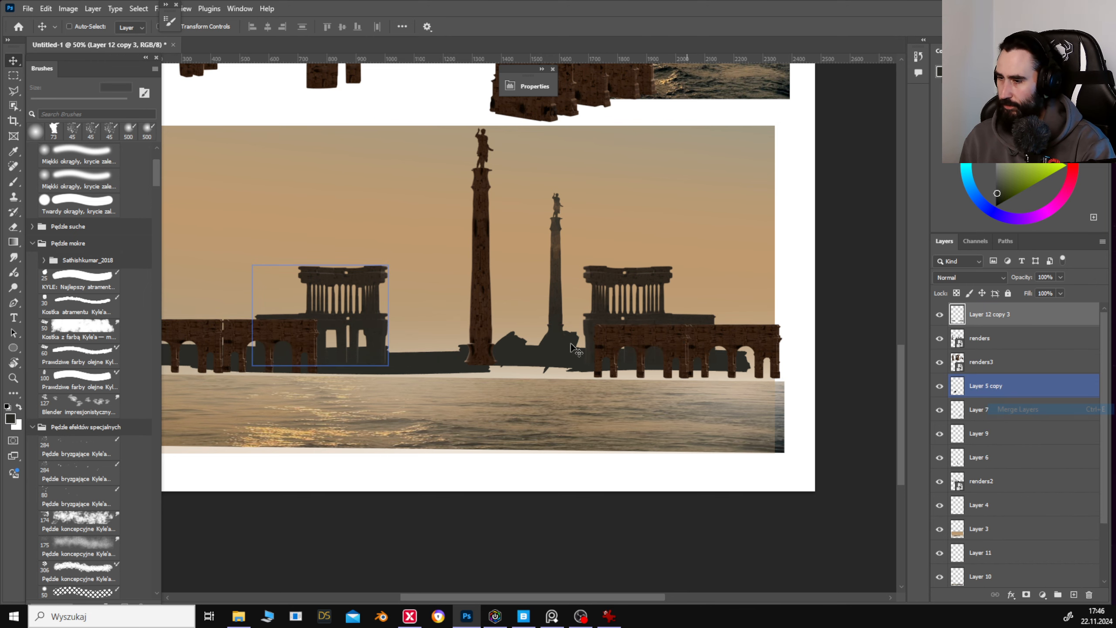
Add a new layer directly below the arch layer and select the scene rectangle down to the waterline.
drag(578, 348, 578, 354)
drag(575, 355, 611, 379)
click(1015, 344)
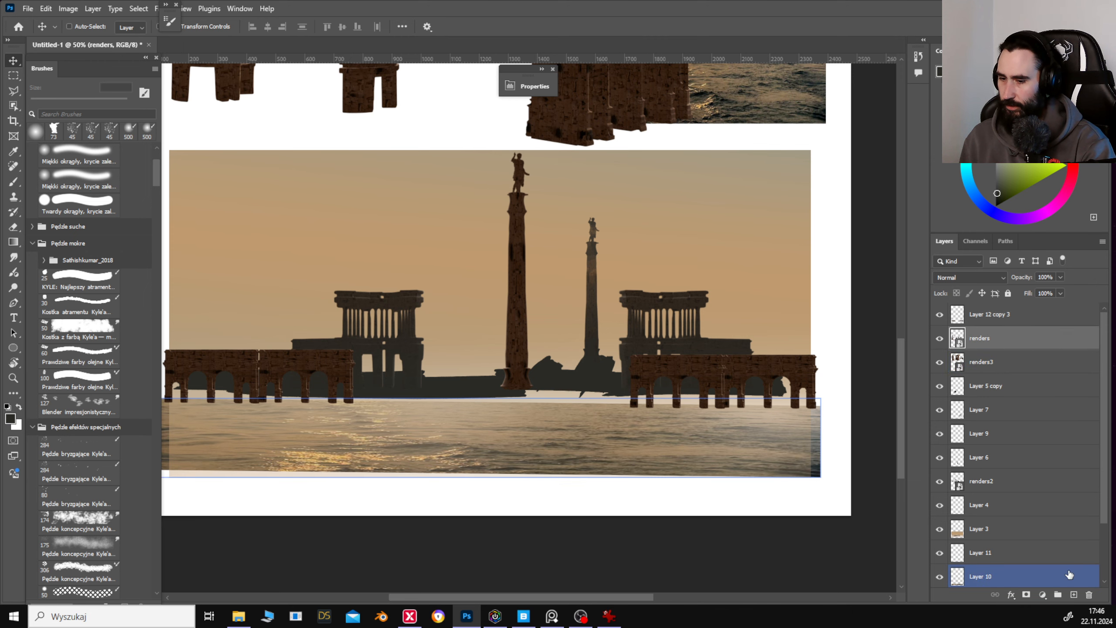
click(1073, 594)
key(m)
drag(424, 344, 479, 361)
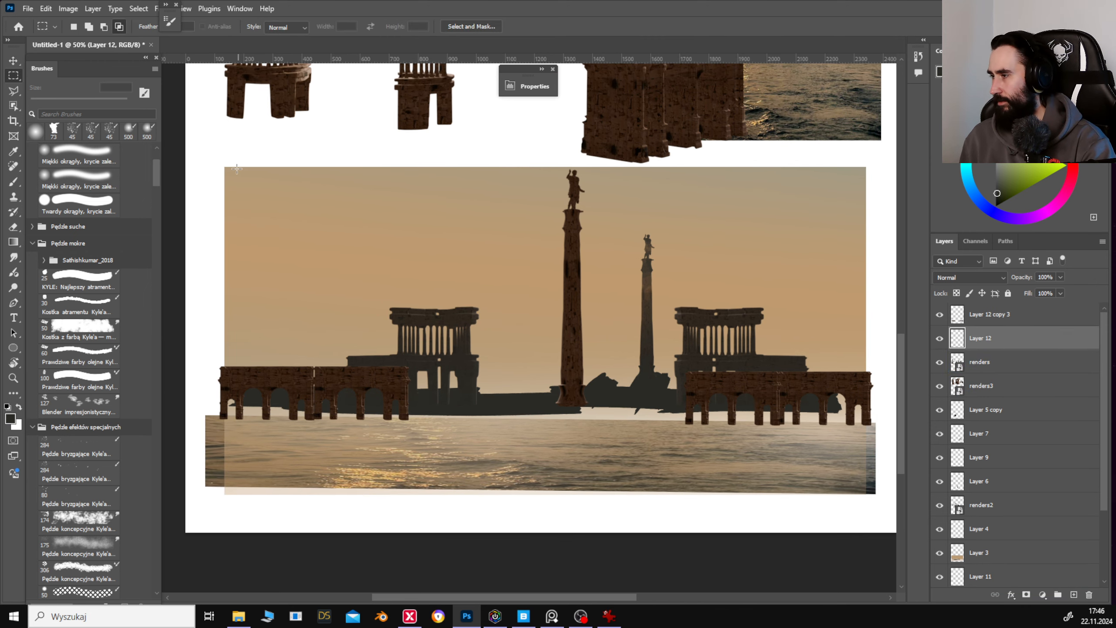
drag(225, 167, 864, 421)
Fog the bases of the distant ruins with a pale sand gradient sampled from the scene, fading upward from the waterline.
key(g)
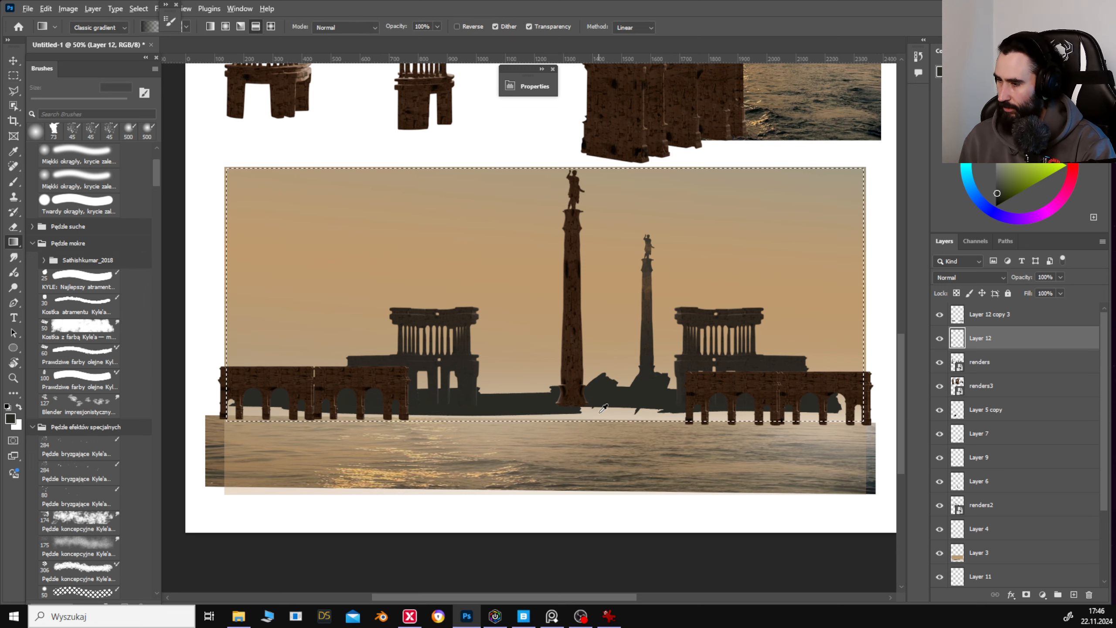
alt+click(603, 408)
drag(606, 454, 598, 268)
key(ctrl+z)
alt+click(523, 327)
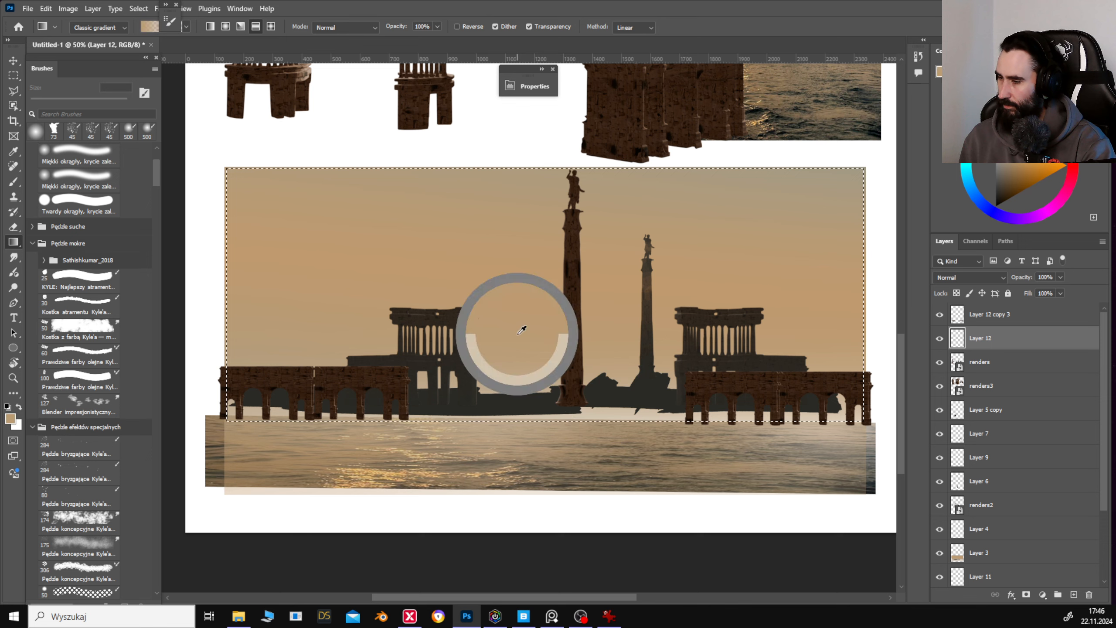
drag(545, 430, 538, 304)
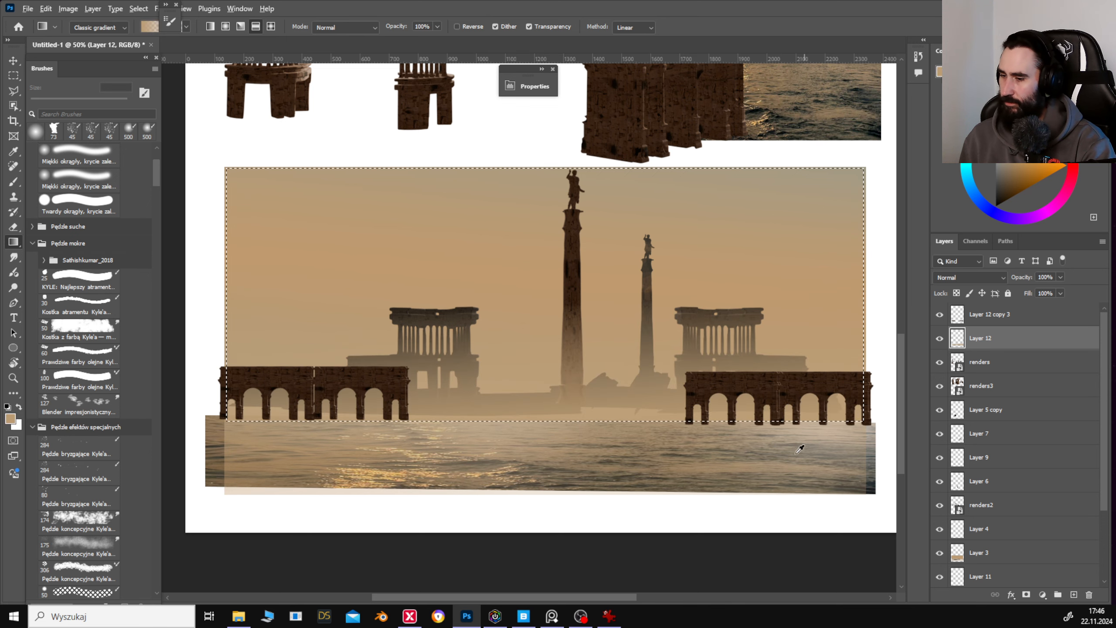
key(ctrl+z)
alt+click(642, 365)
drag(641, 433, 637, 320)
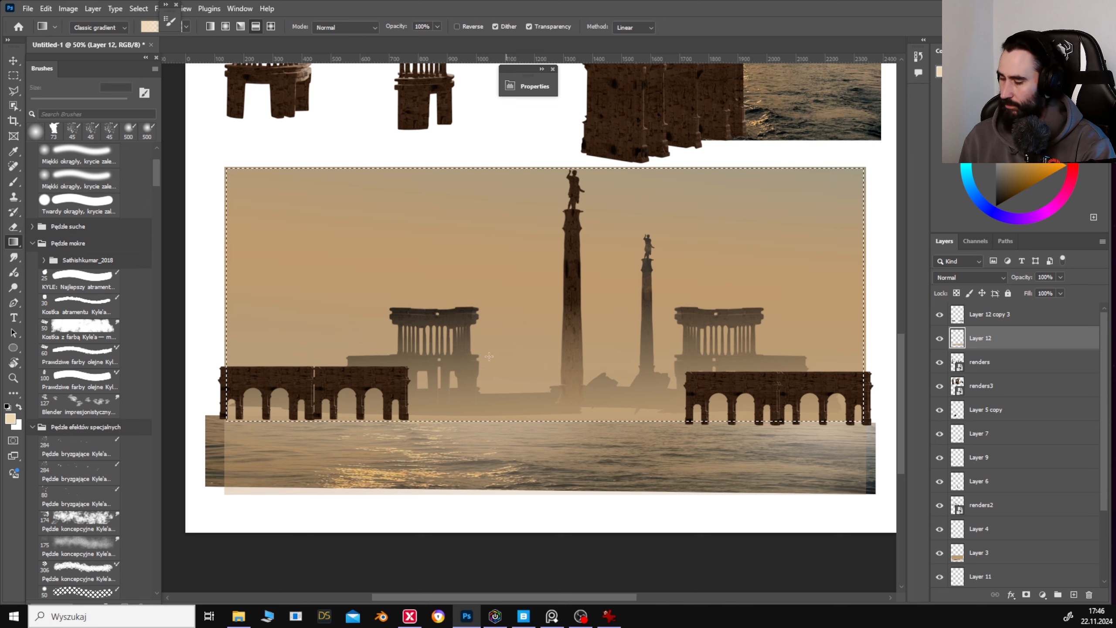
Paint pale mist around the bases of the columns with the sdfg 2 brush at 200 px and 40% opacity.
key(b)
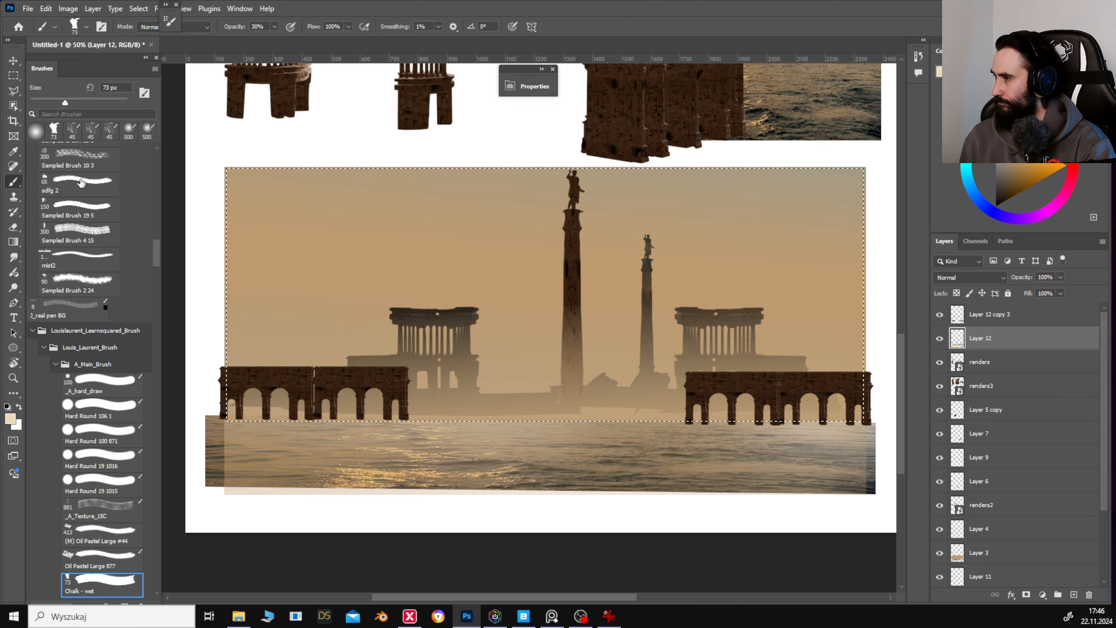
click(76, 187)
drag(498, 374, 411, 419)
key(ctrl+z)
key(4)
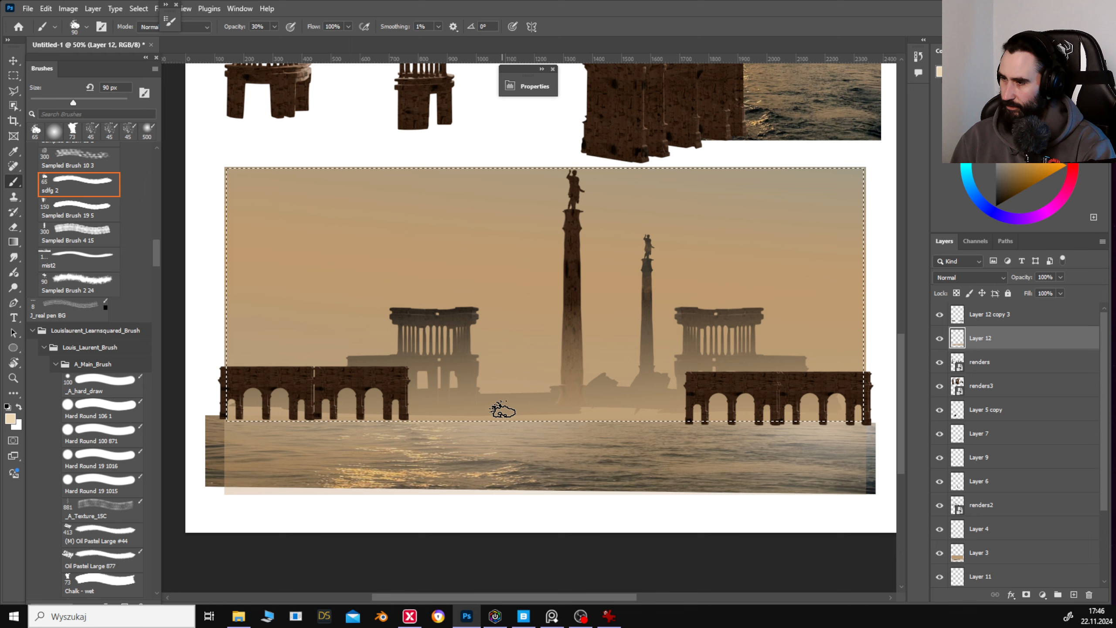
key(bracketright)
key(bracketright)
key(bracketright)
key(bracketright)
key(bracketright)
key(bracketright)
key(bracketright)
key(bracketright)
mouse_move(513, 378)
mouse_down()
mouse_move(654, 387)
mouse_move(547, 419)
mouse_move(855, 366)
mouse_up()
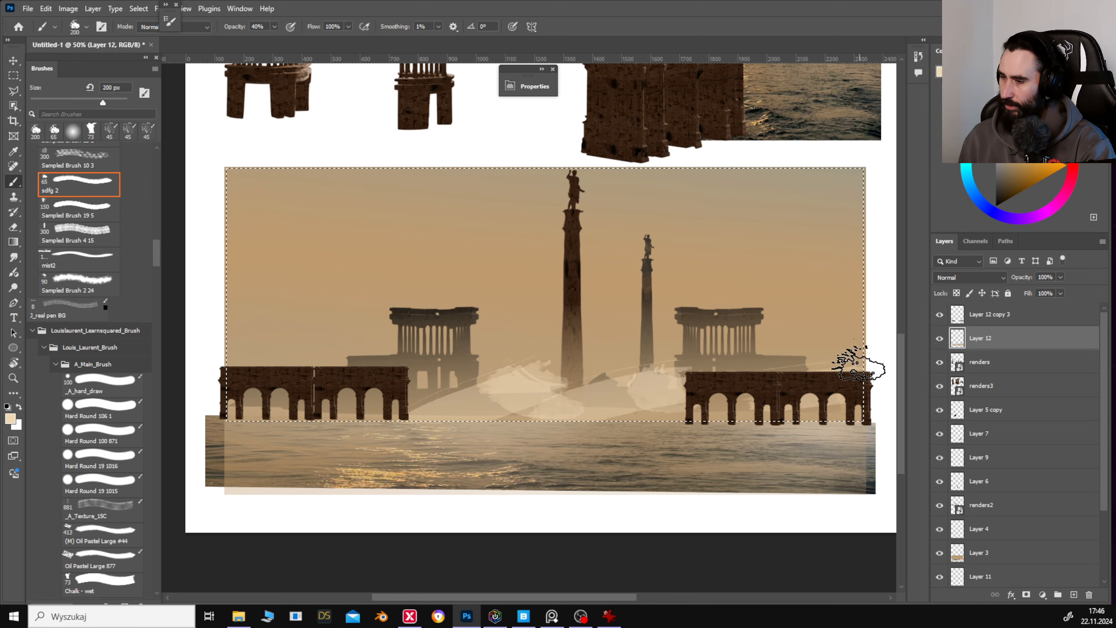
Soften the painted mist using the 1000 px soft eraser and another pale gradient rising from the waterline.
key(e)
drag(609, 362, 498, 377)
key(ctrl+z)
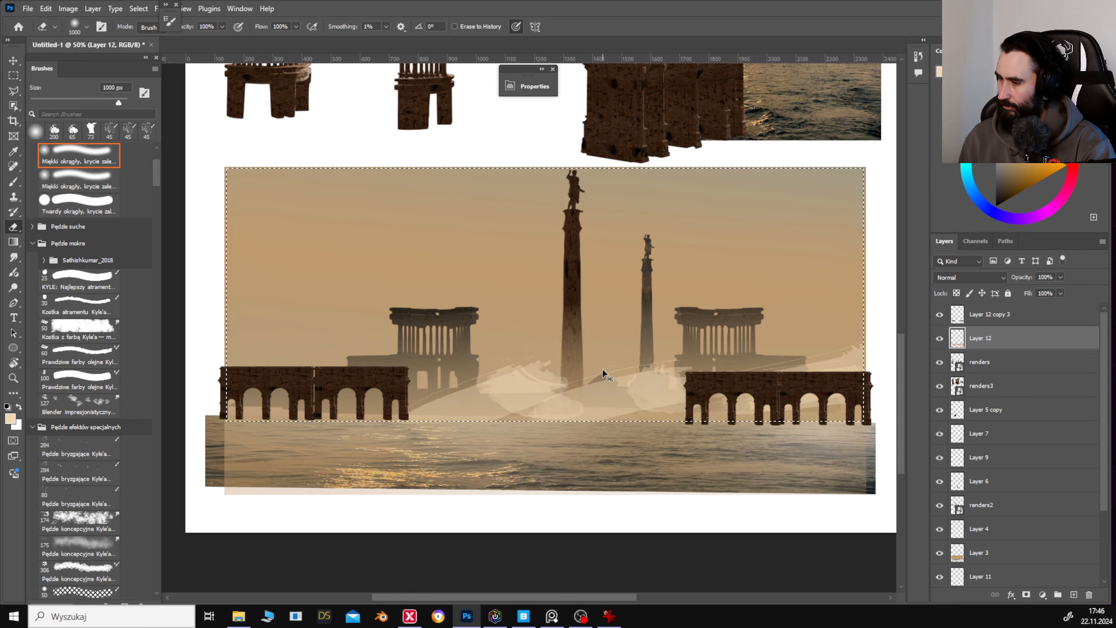
key(g)
drag(576, 428, 570, 318)
key(ctrl+z)
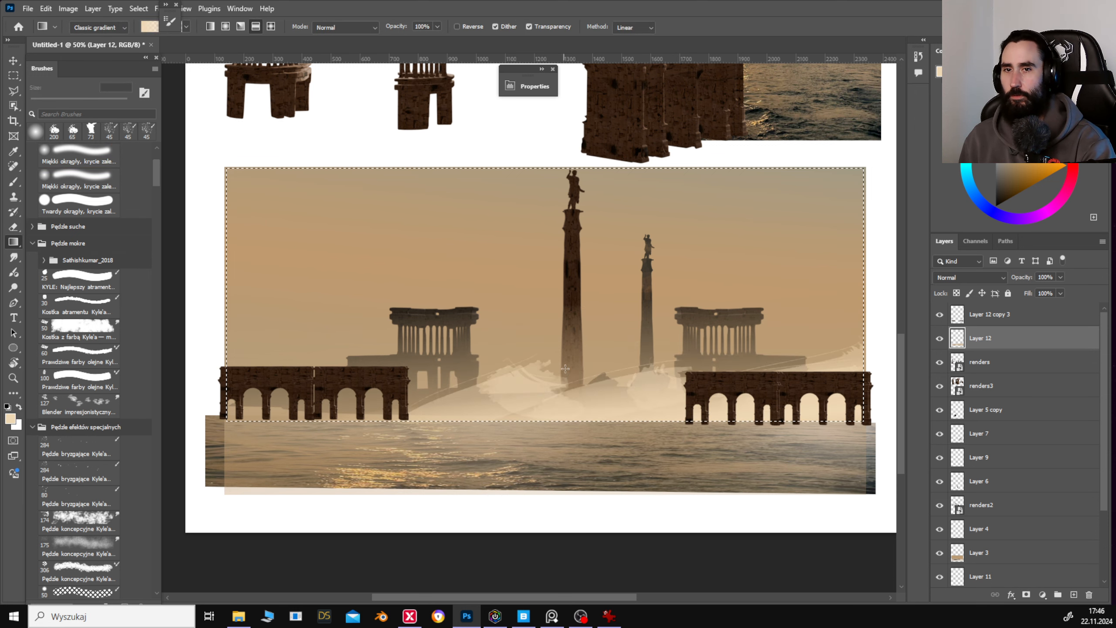
Duplicate the tall central statue column on Layer 6 and place the copy beside the left colonnade ruin.
key(v)
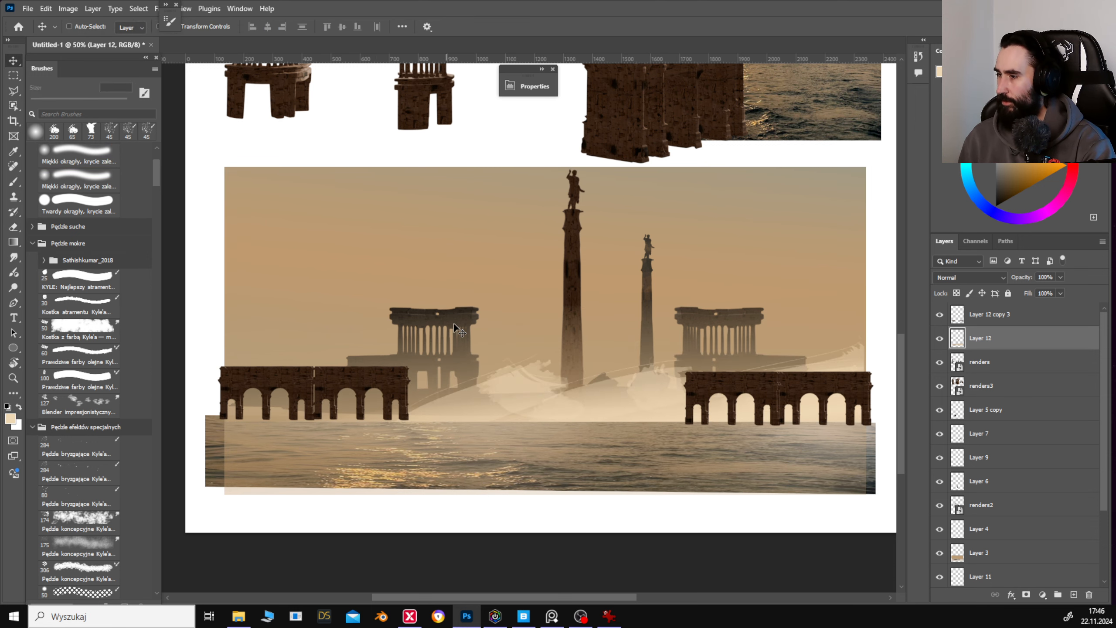
mouse_move(501, 307)
mouse_down()
mouse_move(485, 299)
mouse_move(506, 301)
mouse_up()
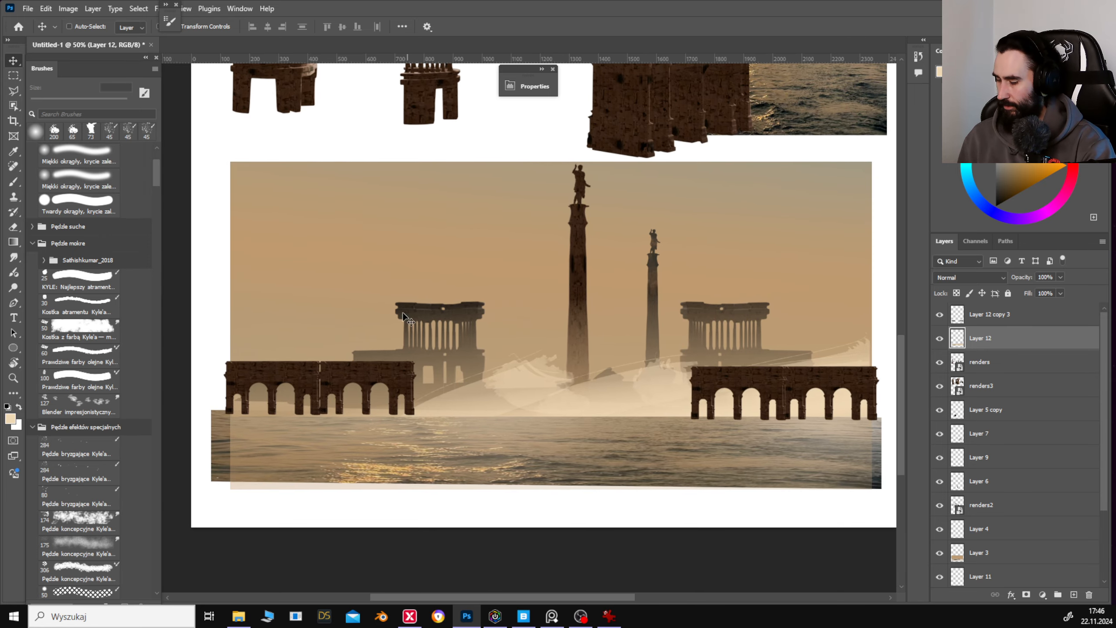
ctrl+click(577, 244)
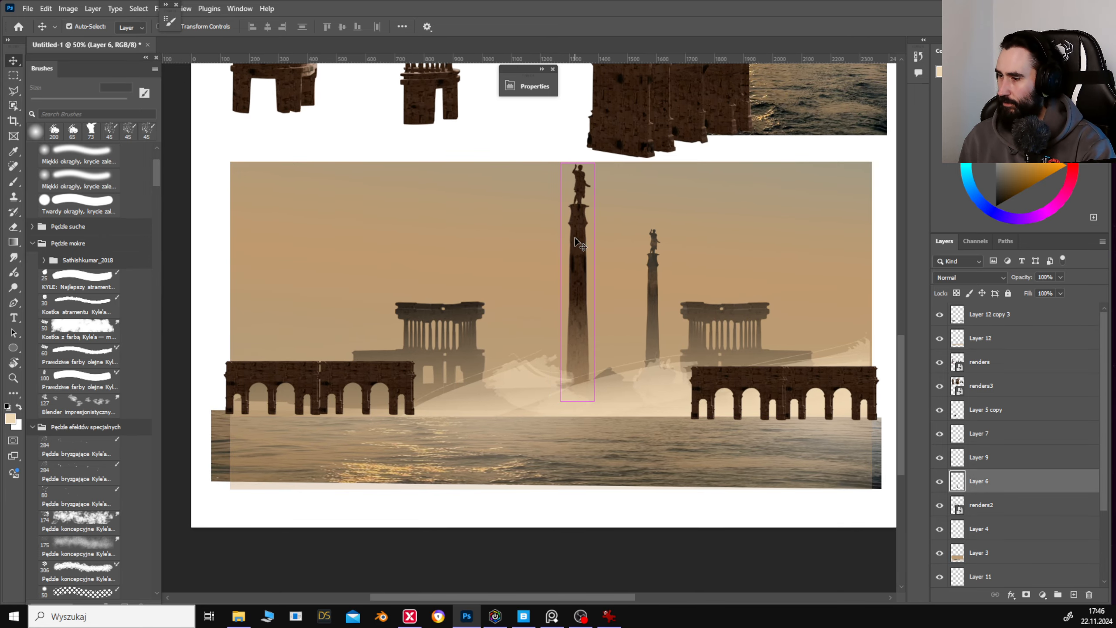
drag(625, 257, 423, 260)
drag(421, 300, 331, 291)
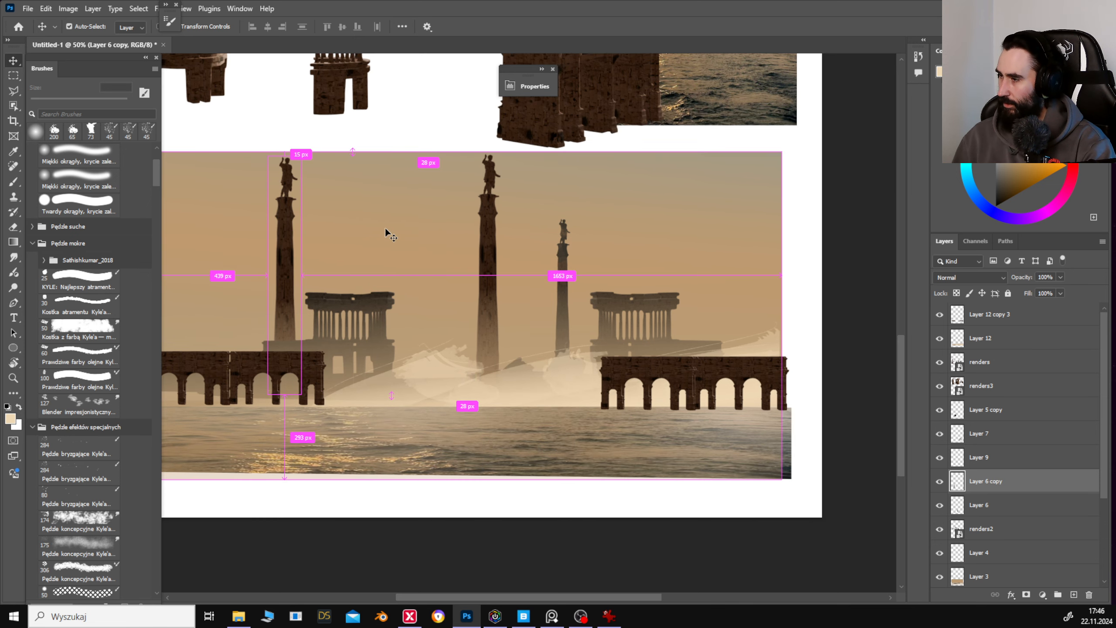
Enlarge the copied statue column upward to about 125% of its size.
key(ctrl+t)
drag(285, 154, 286, 99)
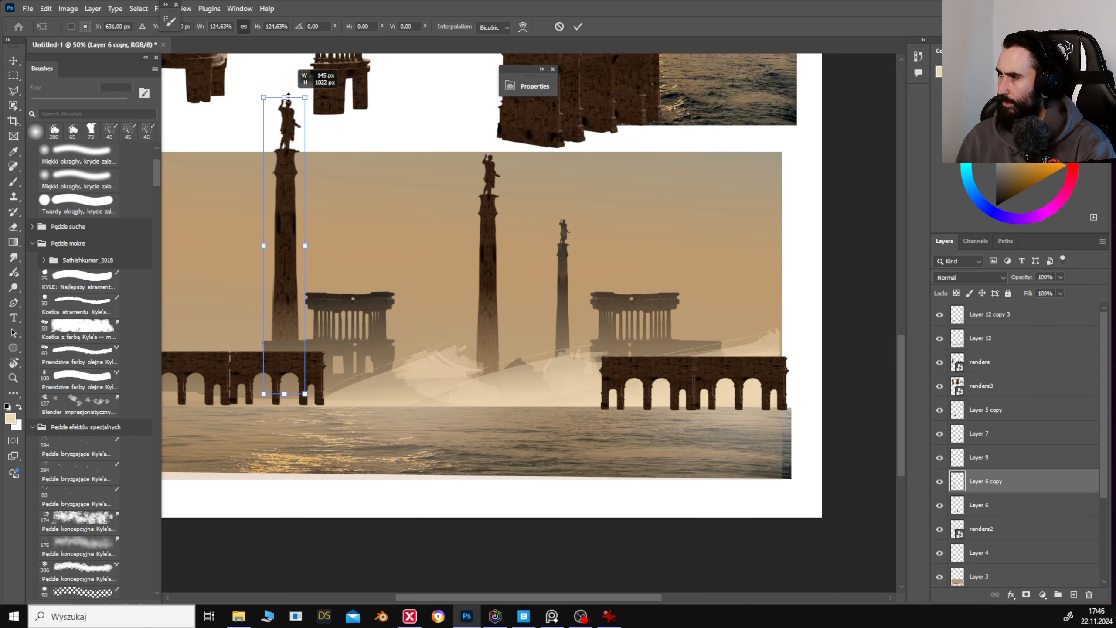
key(Return)
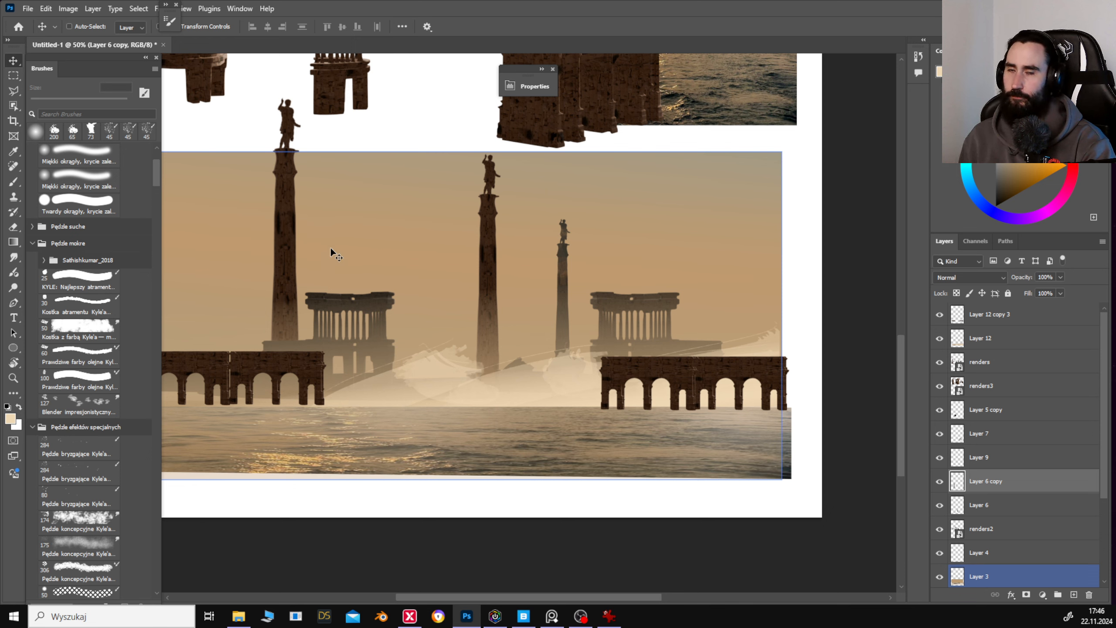
Reduce the copied statue column, flip it horizontally and place it beside the right colonnade ruin.
key(ctrl+t)
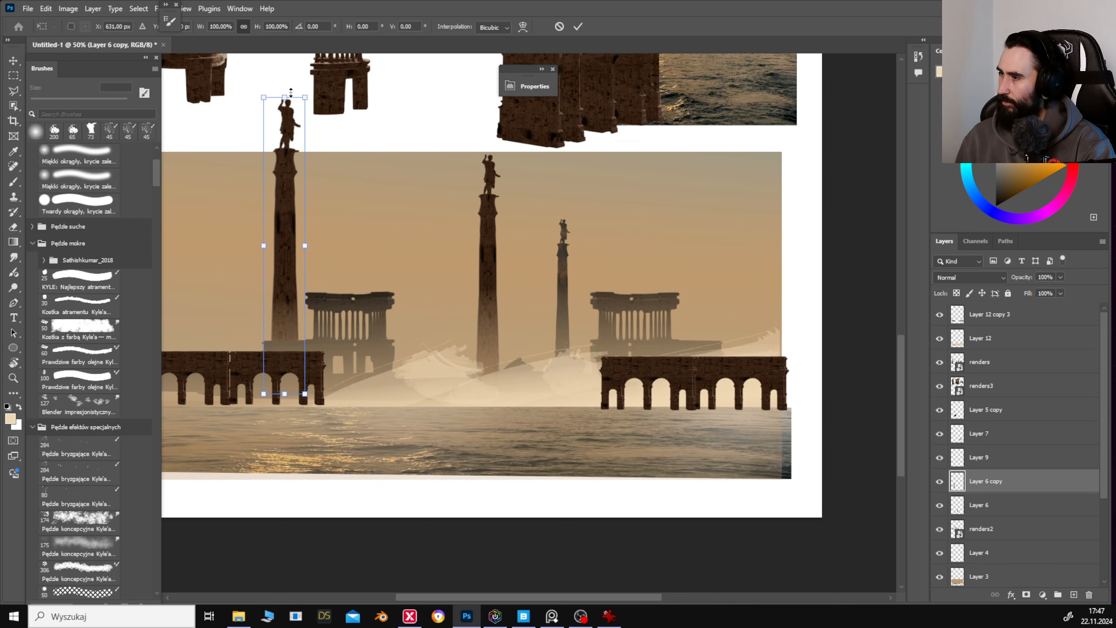
drag(285, 99, 285, 150)
drag(287, 232, 720, 232)
key(ctrl+shift+h)
drag(731, 152, 729, 174)
key(Return)
ctrl+click(735, 290)
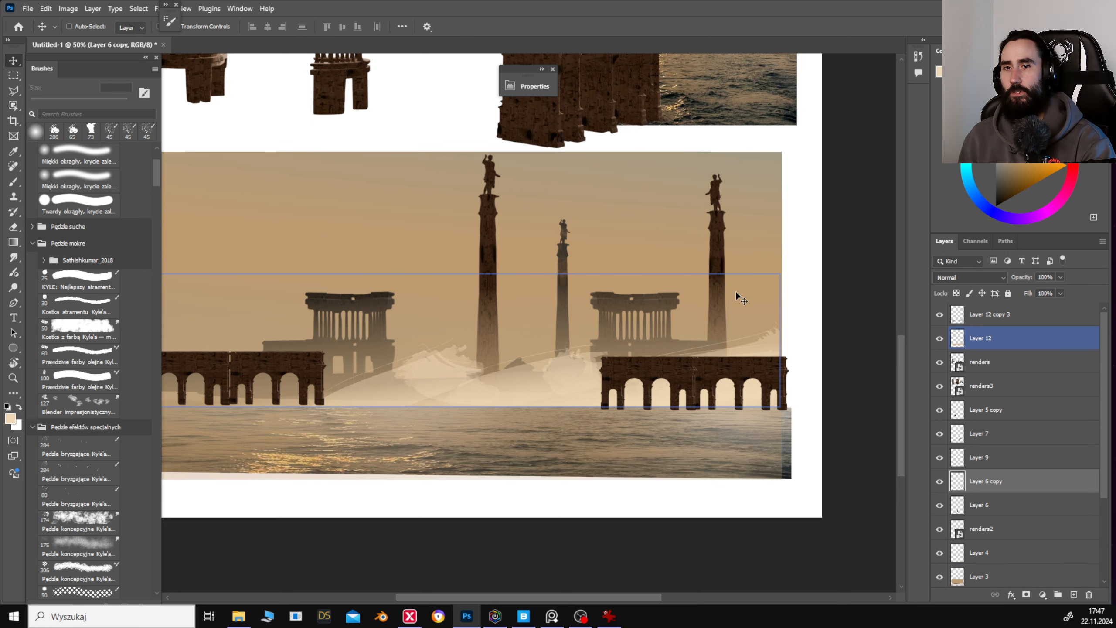
drag(735, 290, 722, 291)
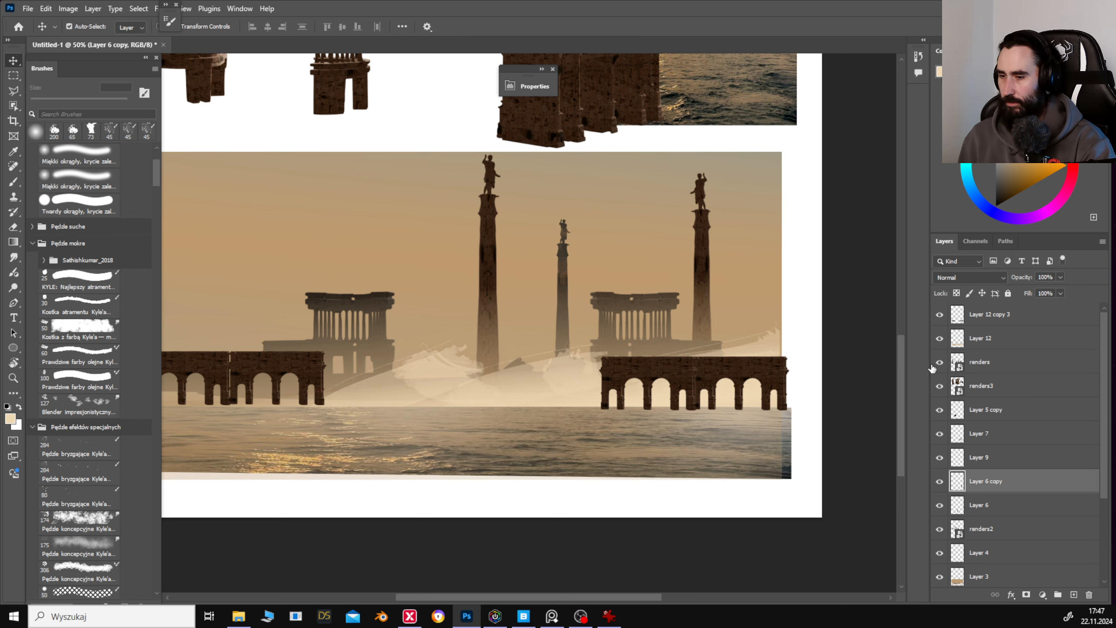
Move the copied column's layer directly above Layer 3 and clip a new empty layer to it.
drag(965, 485, 1063, 544)
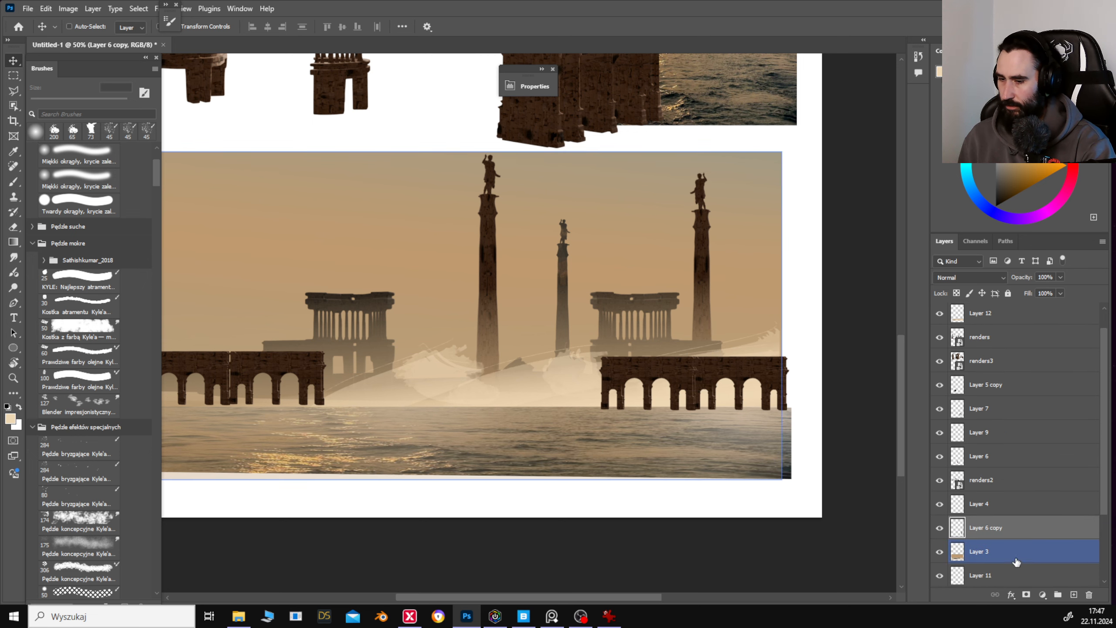
click(1074, 594)
alt+click(958, 539)
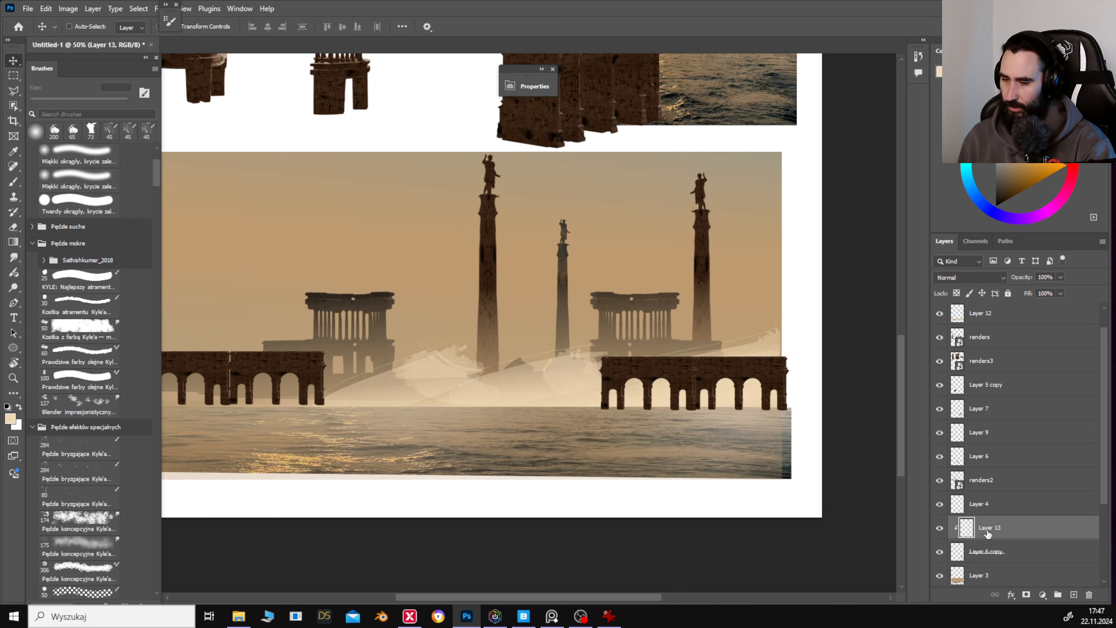
Fade the right column into the haze with a tan gradient at 20% opacity and merge the clipped layer with it.
key(g)
drag(705, 352, 716, 128)
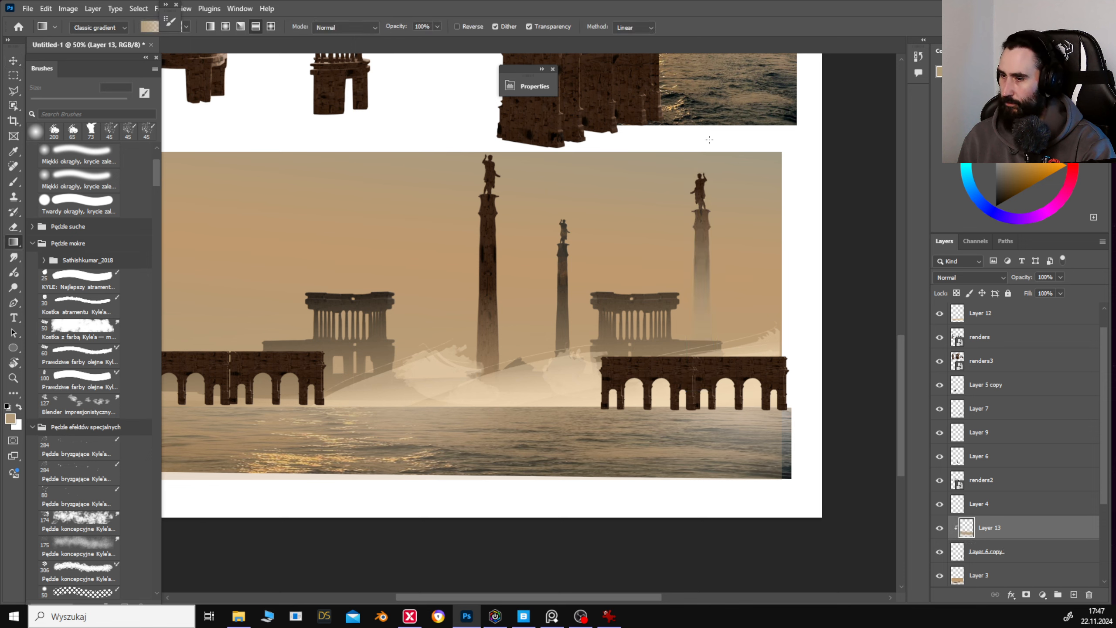
key(ctrl+z)
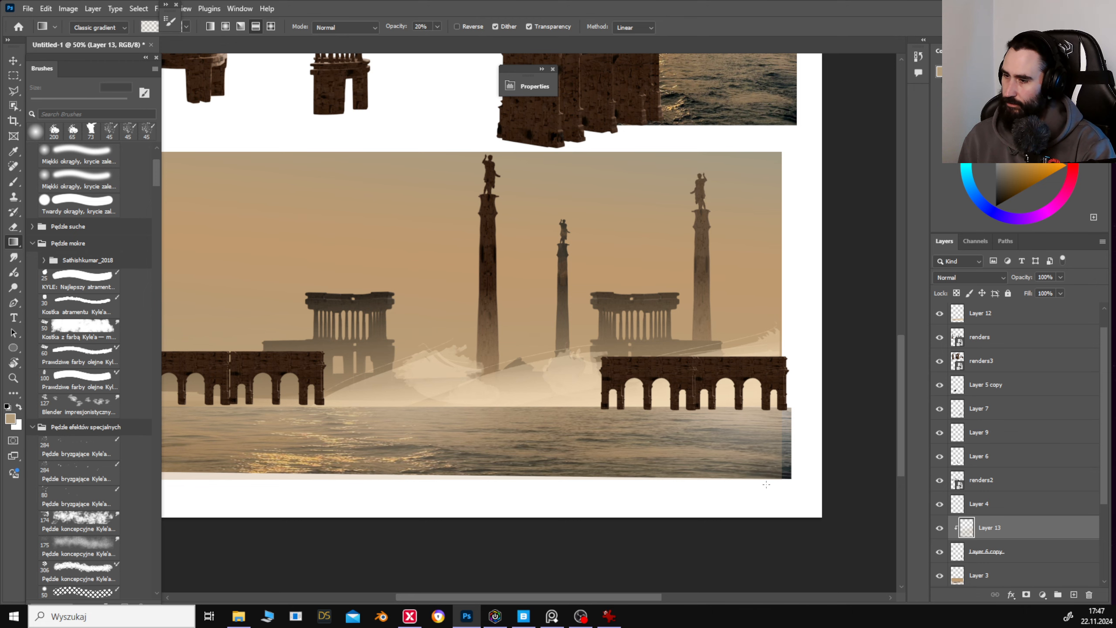
right_click(1012, 547)
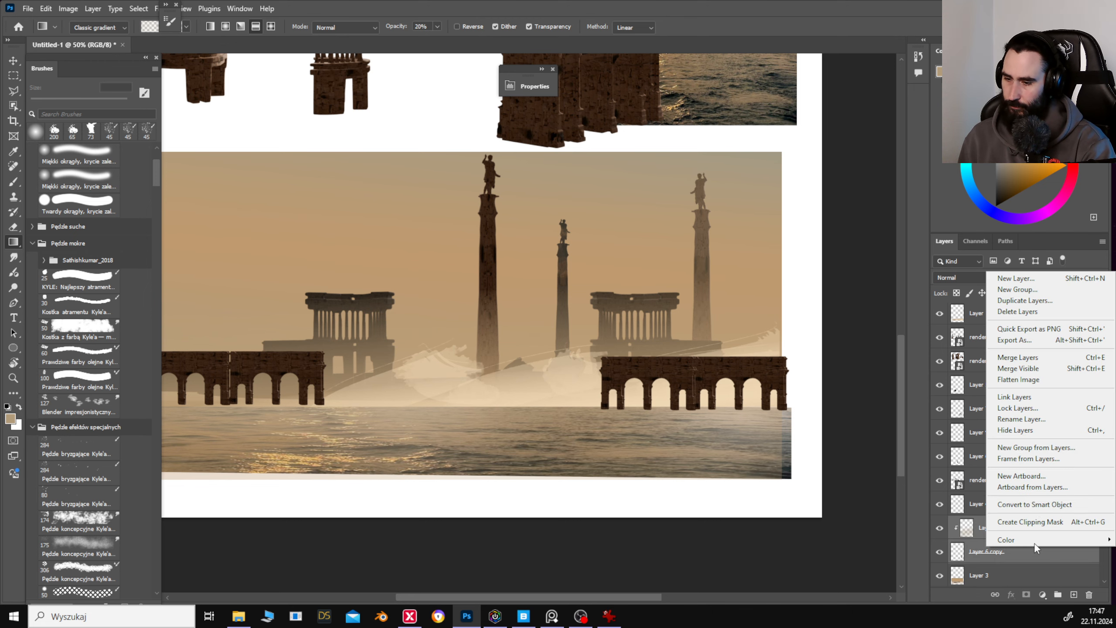
click(1024, 359)
key(c)
drag(493, 260, 512, 385)
drag(562, 309, 613, 426)
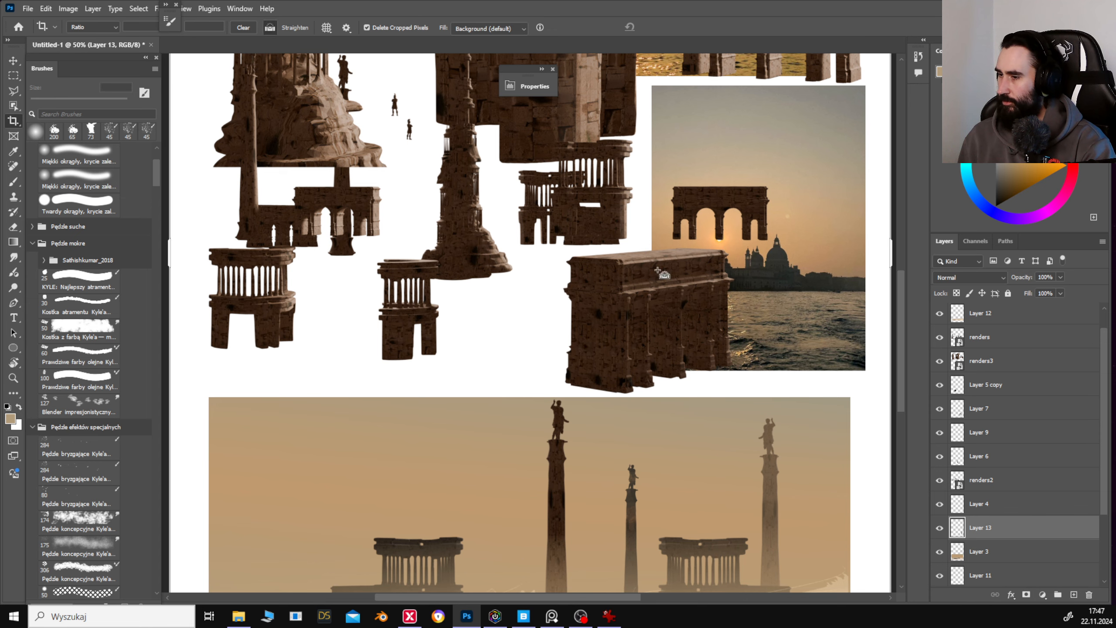
drag(663, 275, 603, 259)
key(Escape)
Copy the tall spire tower from the renders layer onto its own new layer and bring it into the sunset composition.
key(v)
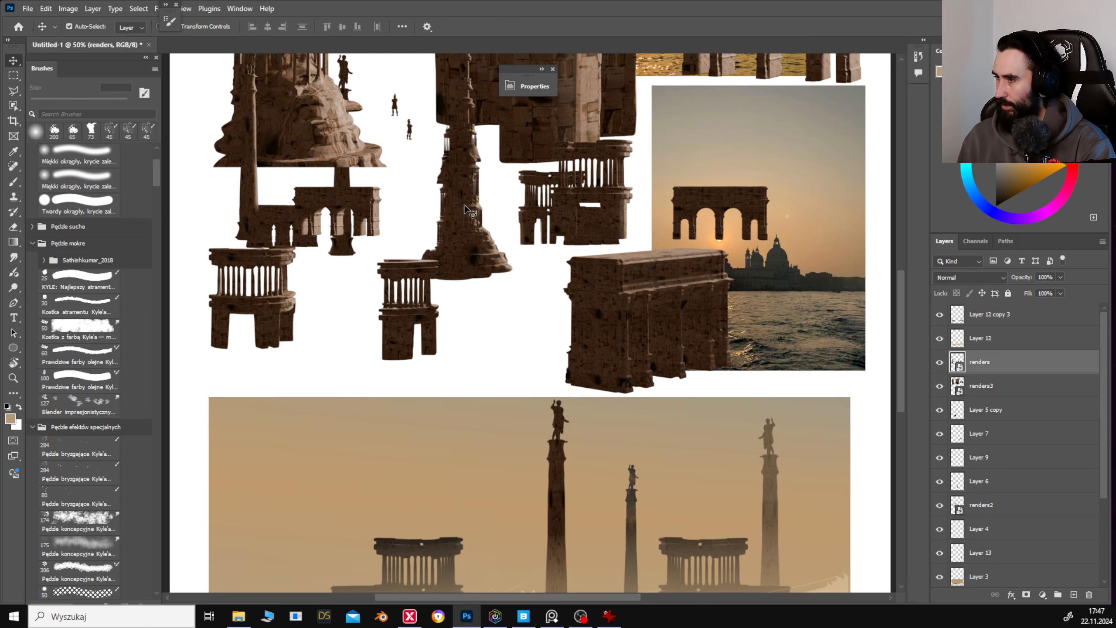
drag(478, 203, 502, 296)
key(m)
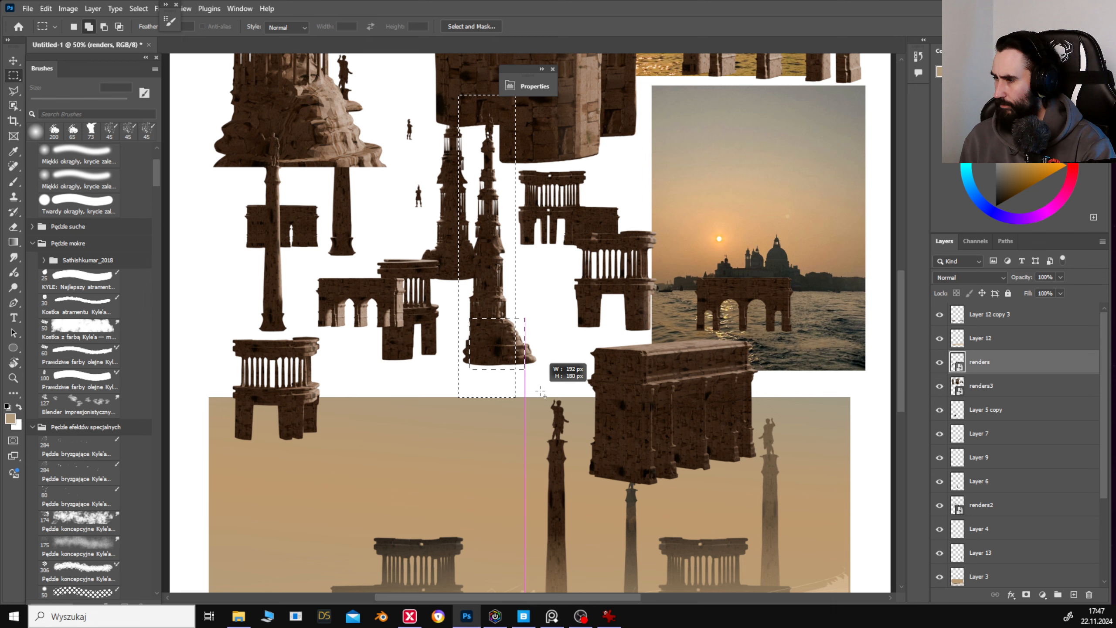
key(ctrl+j)
drag(549, 372, 593, 352)
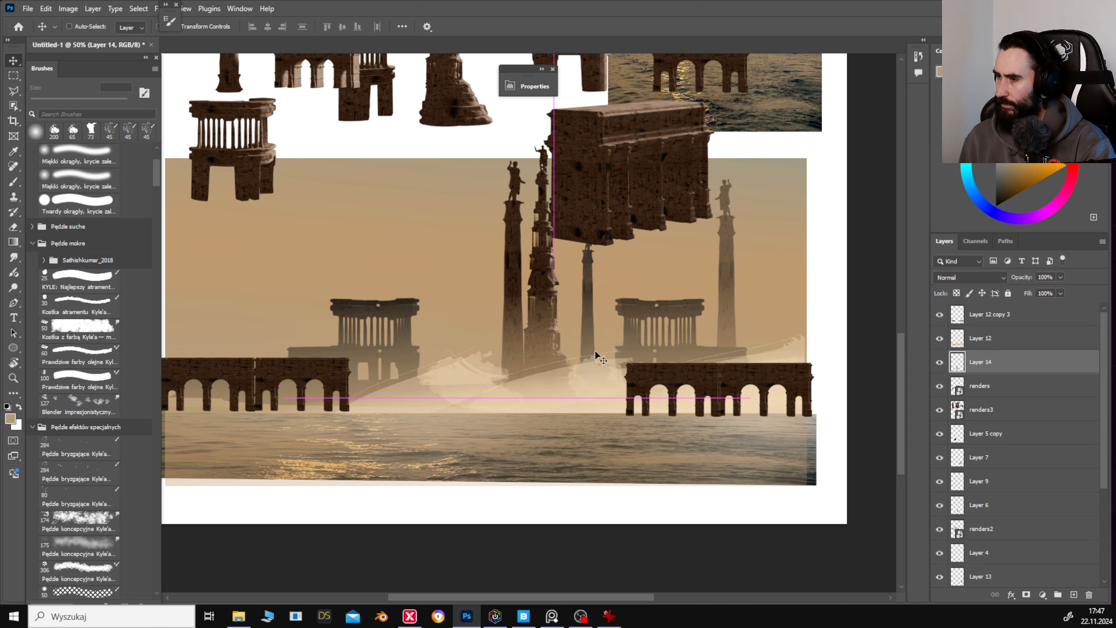
Move the renders clear of the painting and place the spire tower behind the right colonnade, its layer directly below Layer 7.
drag(709, 217, 611, 84)
drag(549, 246, 619, 218)
drag(652, 346, 682, 336)
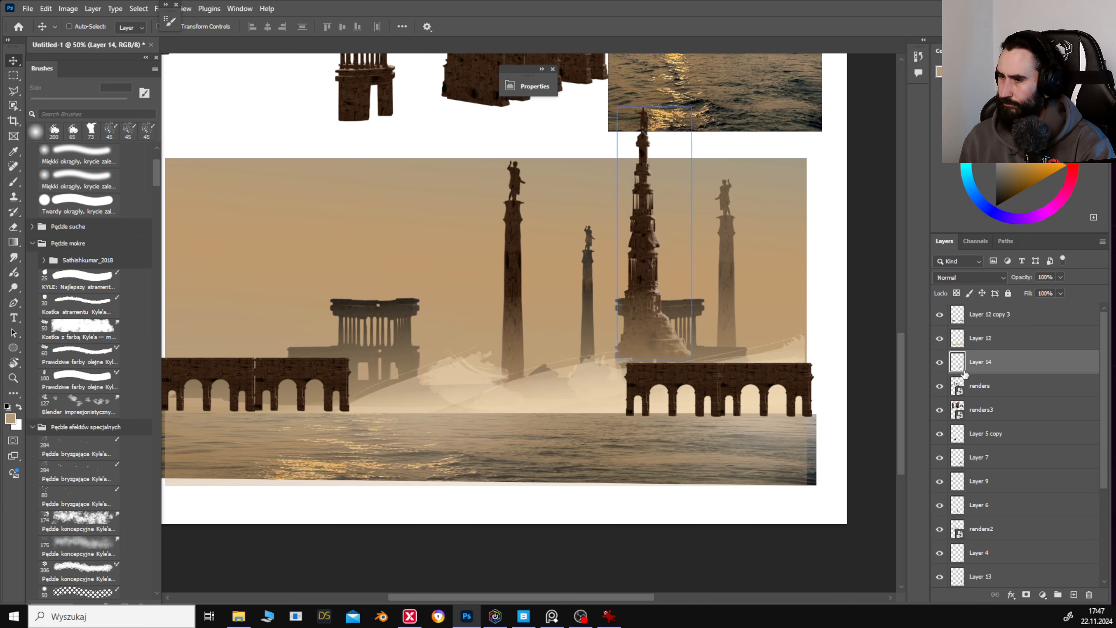
drag(995, 372, 994, 457)
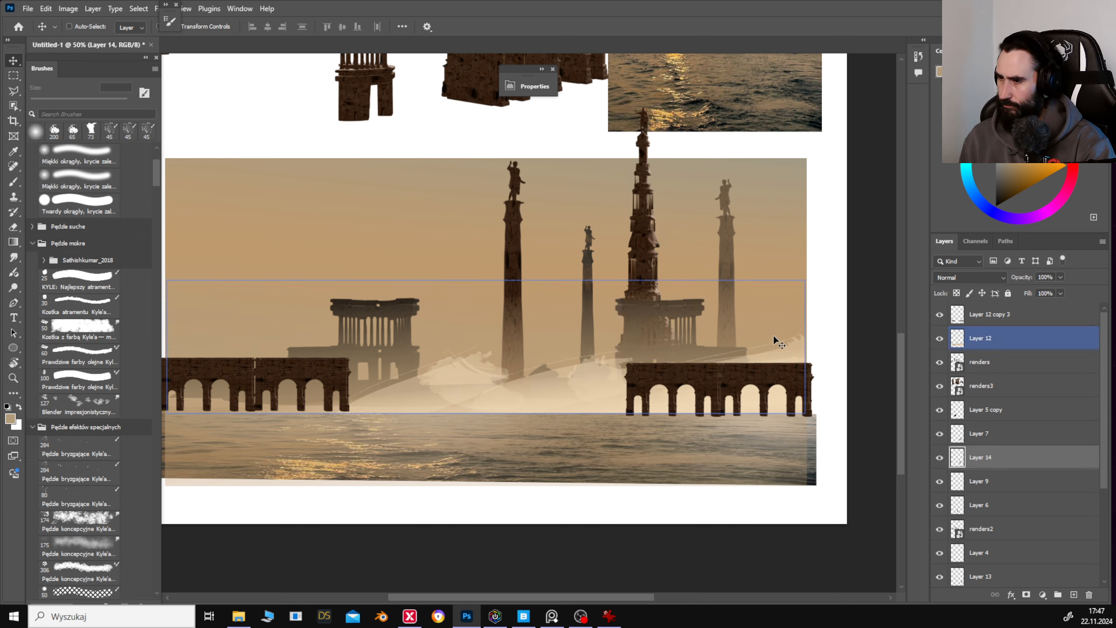
drag(683, 325, 689, 325)
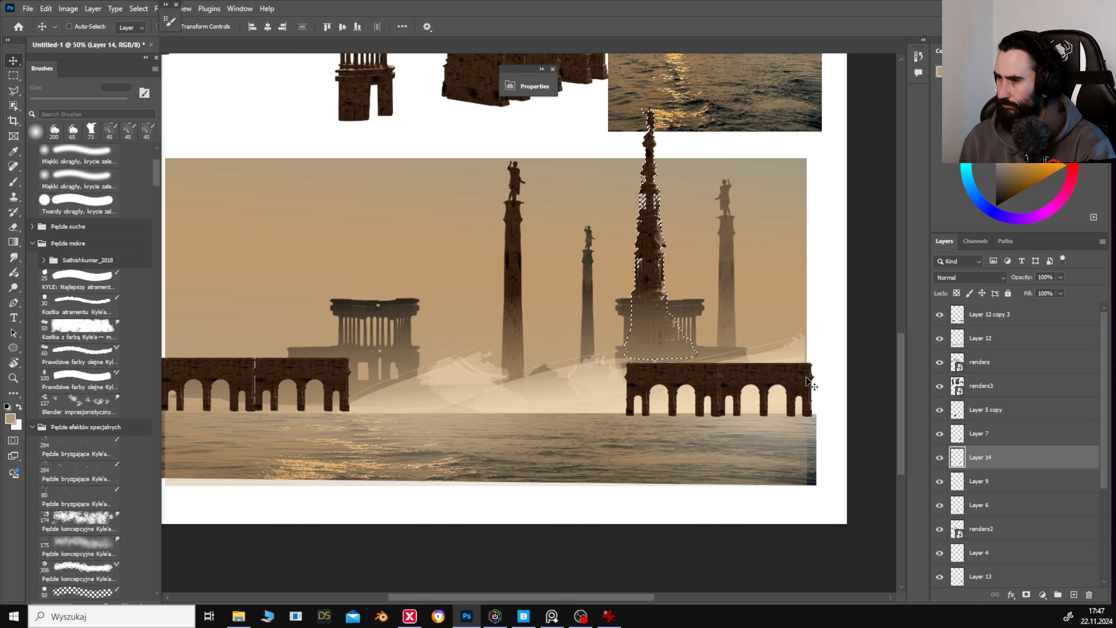
Fade the selected spire tower into the haze with a tan gradient at 20% opacity, then deselect.
key(g)
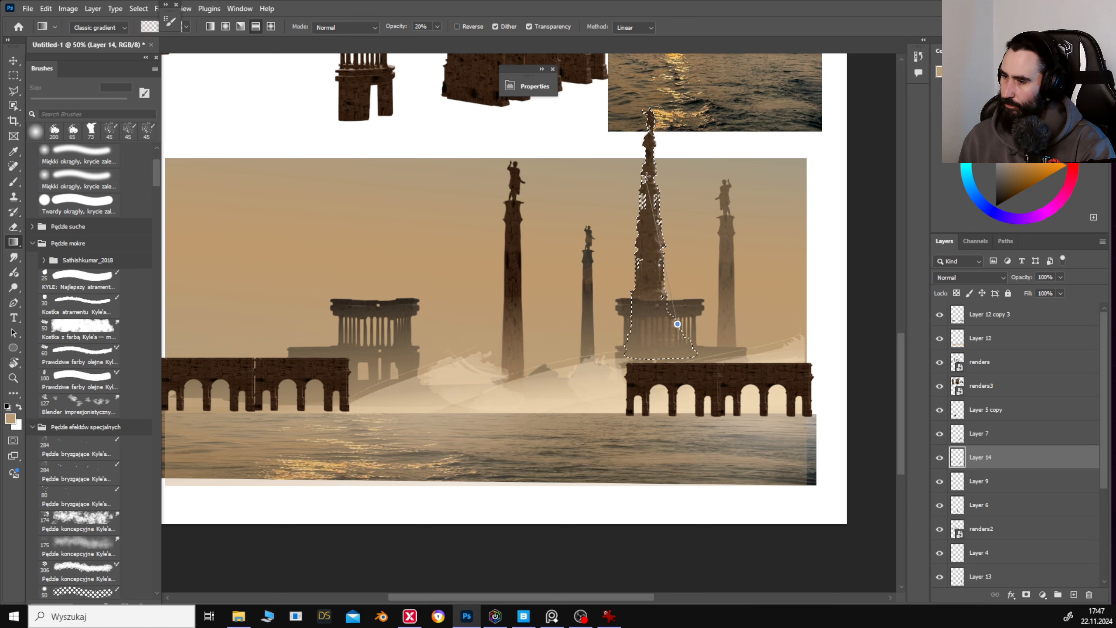
drag(677, 324, 677, 324)
key(ctrl+d)
key(v)
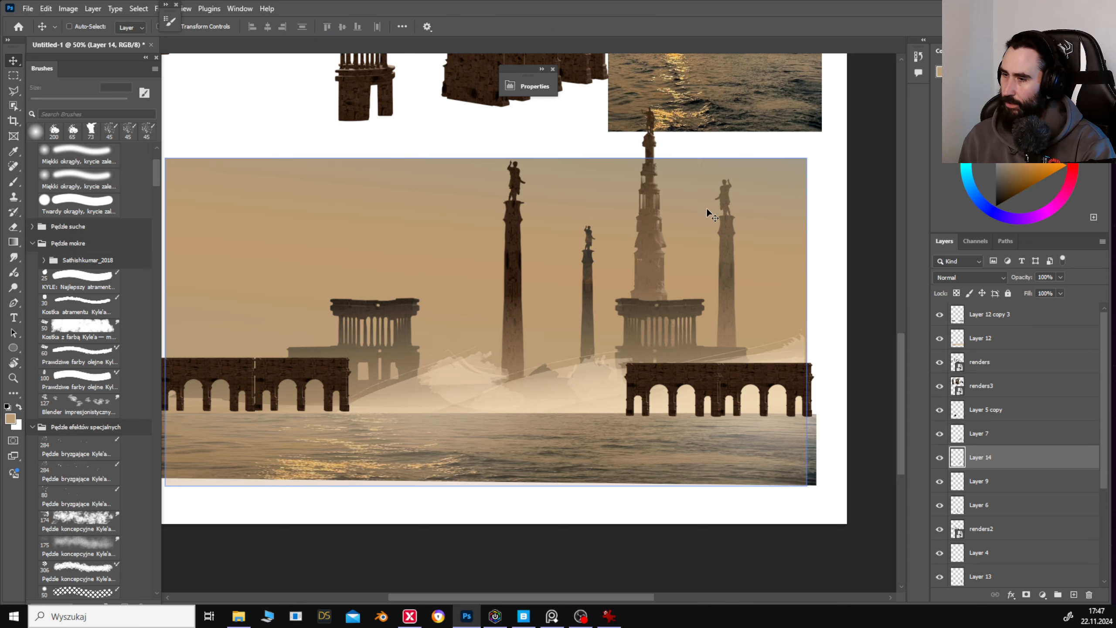
Cut the statue-topped tip of the tower above the painting's upper edge and paste it as a statue on the right colonnade's roof.
key(m)
drag(673, 205, 699, 262)
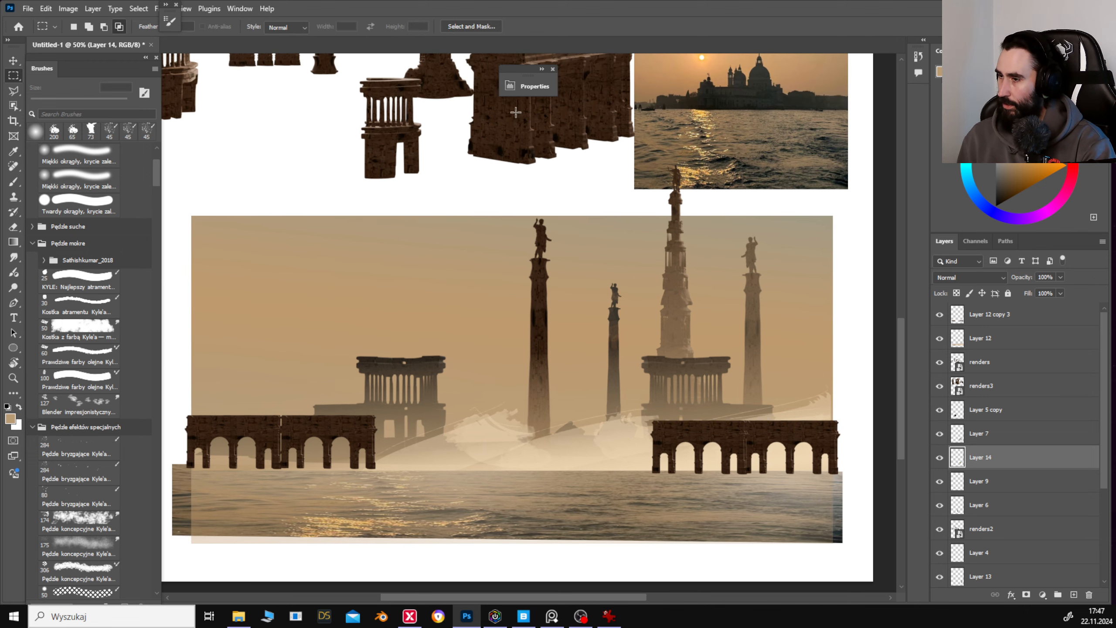
drag(808, 194, 835, 217)
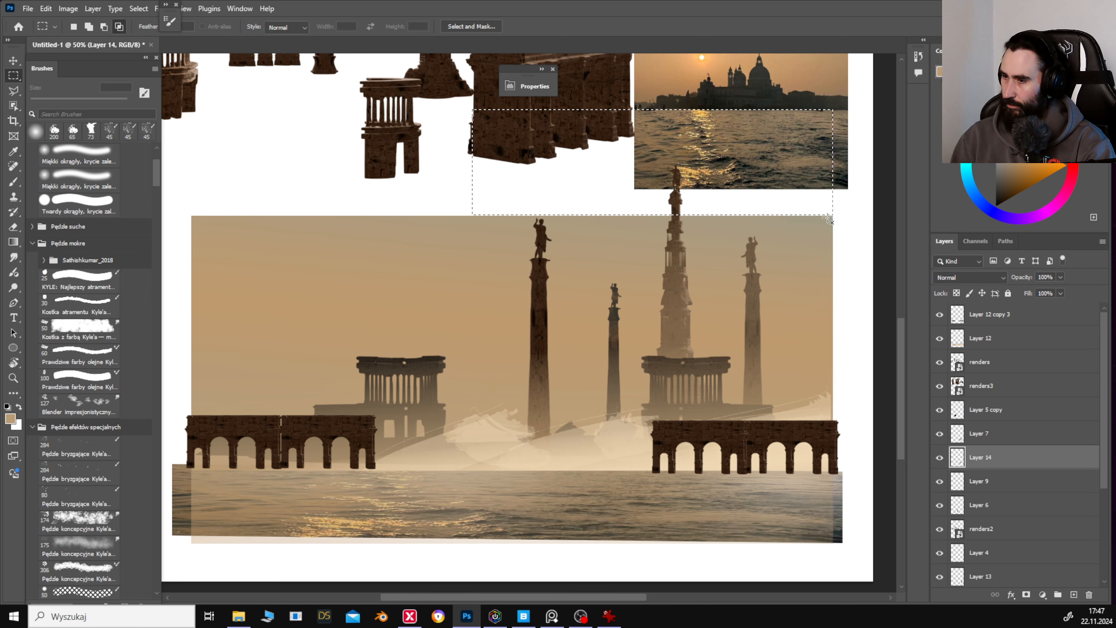
key(ctrl+x)
key(ctrl+v)
key(v)
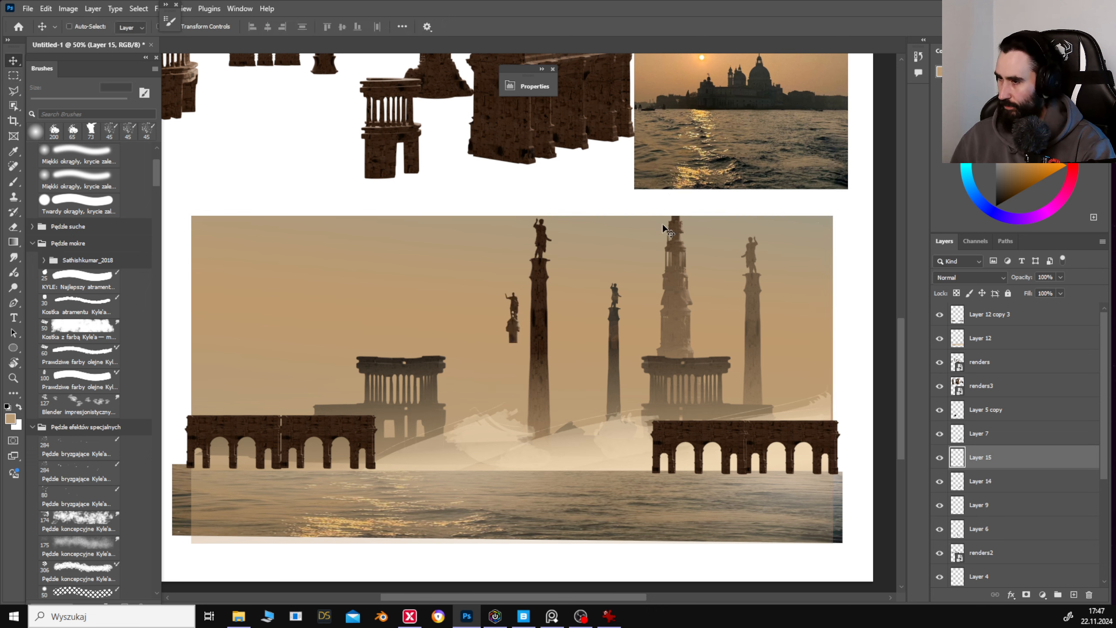
drag(499, 327, 796, 356)
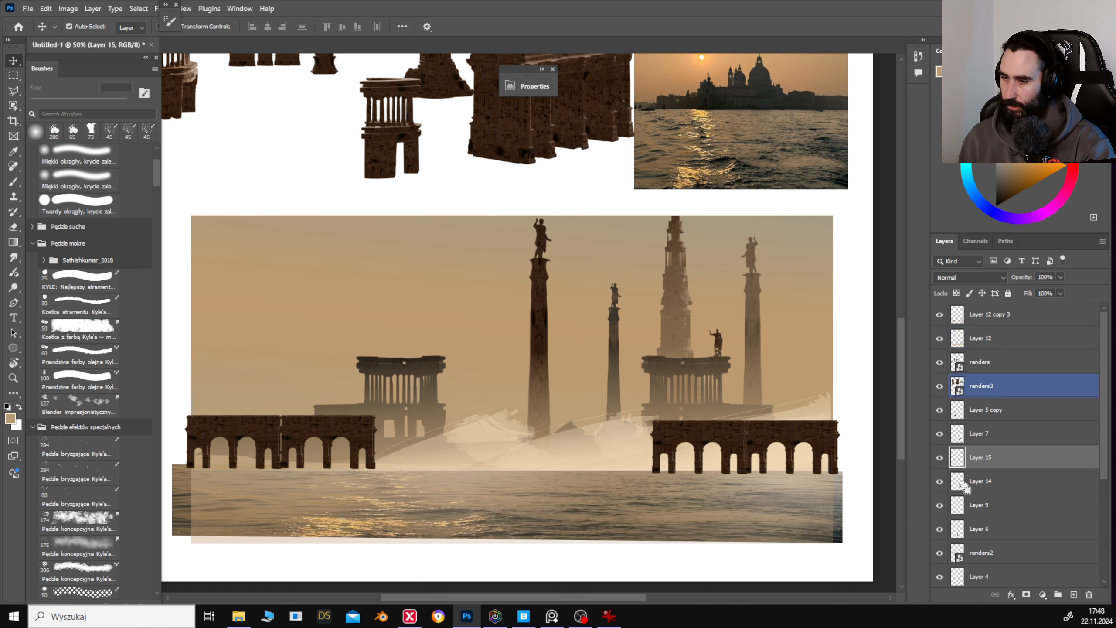
Tint the roof statue with haze inside its own selection and duplicate it twice along the colonnade's roof.
ctrl+click(953, 460)
key(b)
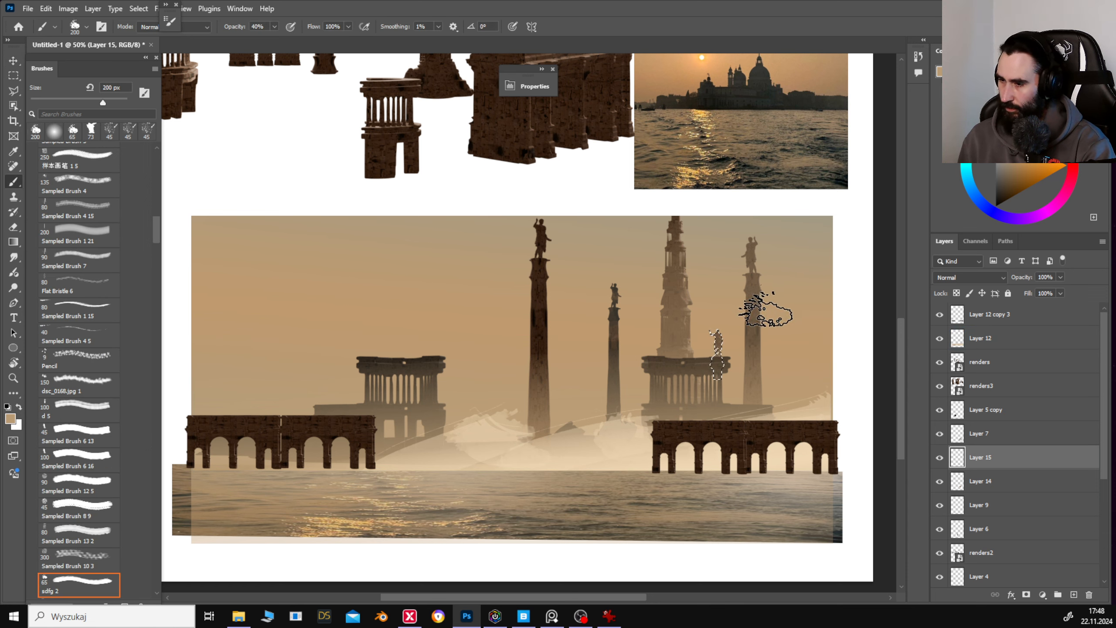
key(v)
drag(757, 345, 757, 385)
ctrl+click(757, 388)
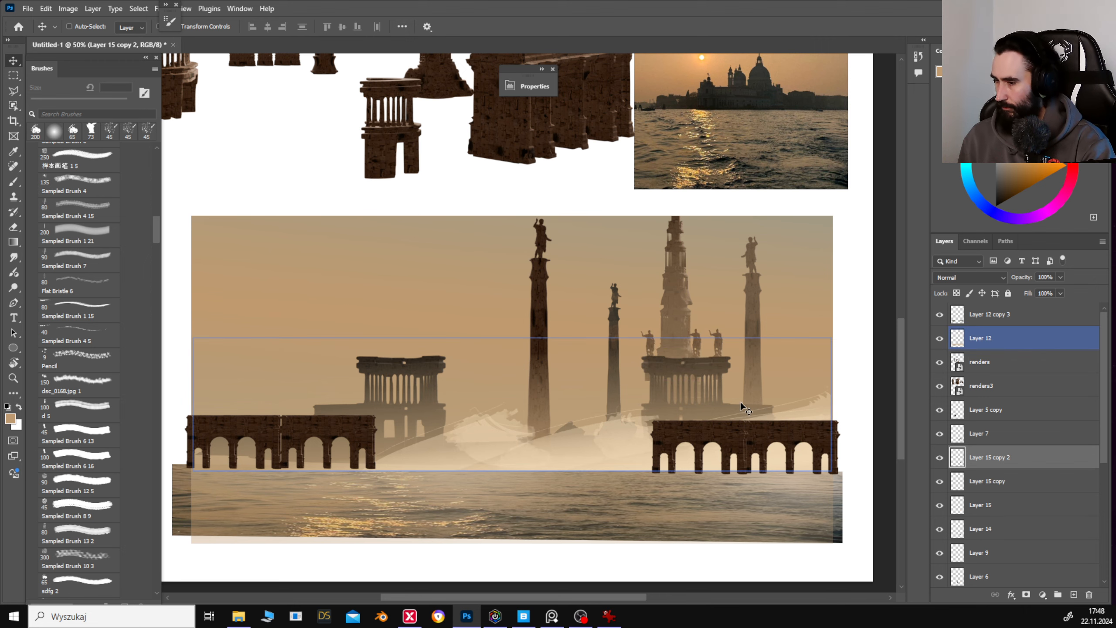
key(e)
key(v)
Duplicate the dark arcade twice to fill the gap between both ends, forming one continuous row of arches along the waterline.
drag(545, 313, 583, 276)
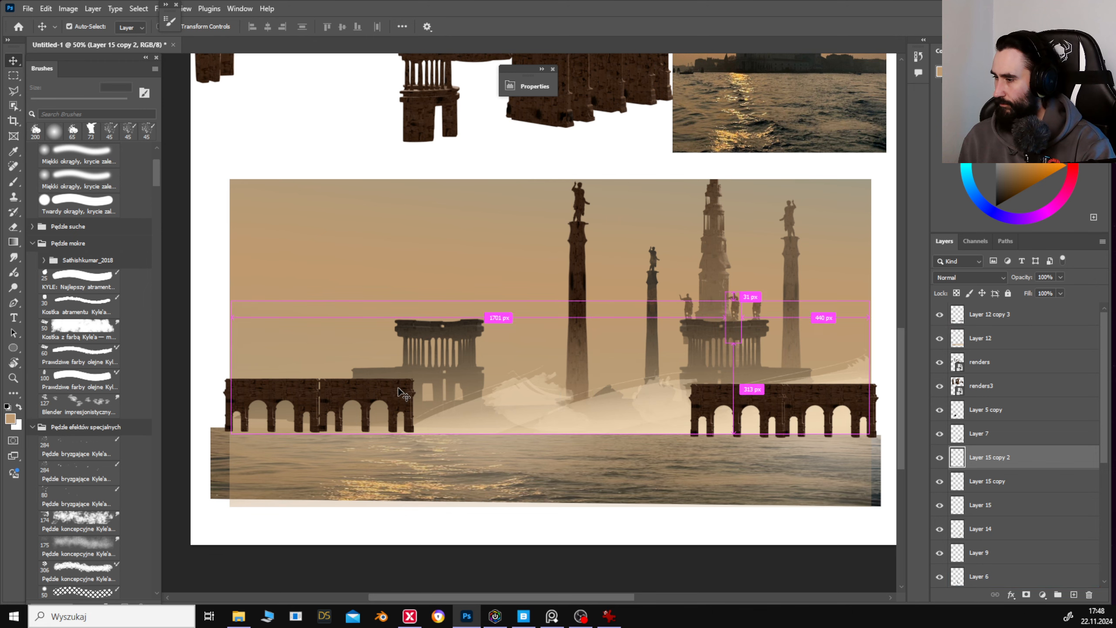
drag(403, 395, 644, 397)
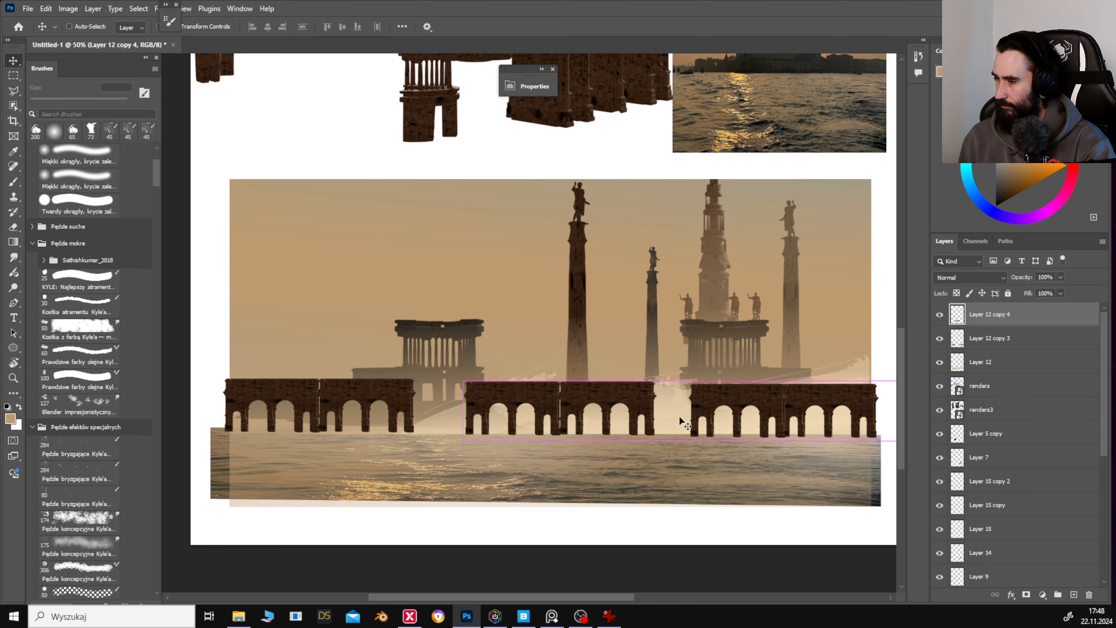
drag(722, 329, 742, 453)
drag(558, 219, 608, 204)
drag(636, 457, 700, 493)
key(m)
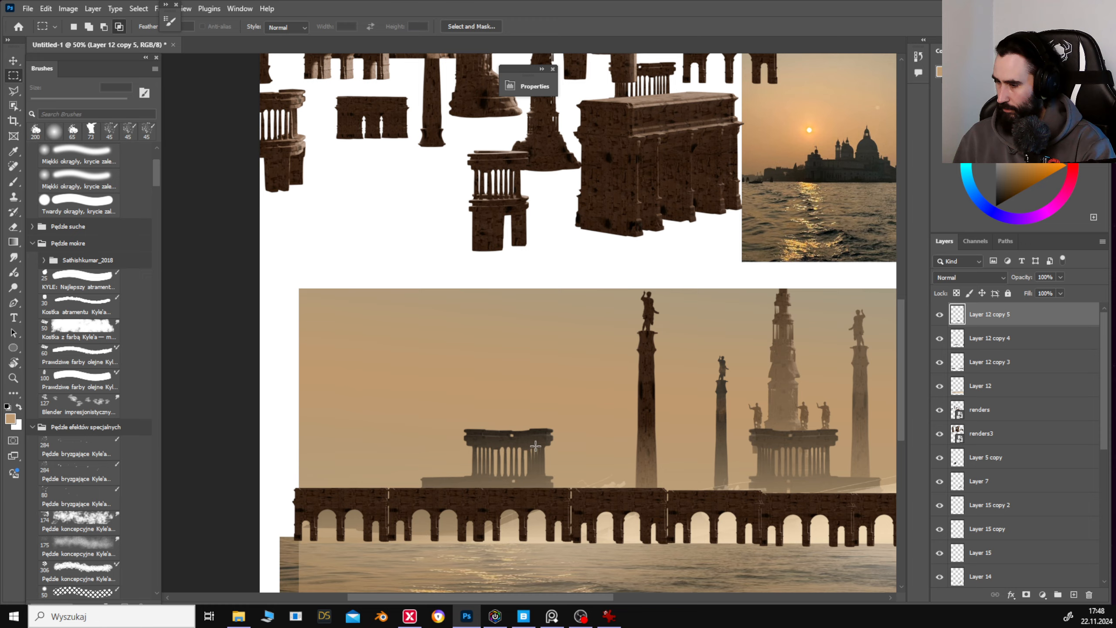
drag(529, 440, 666, 567)
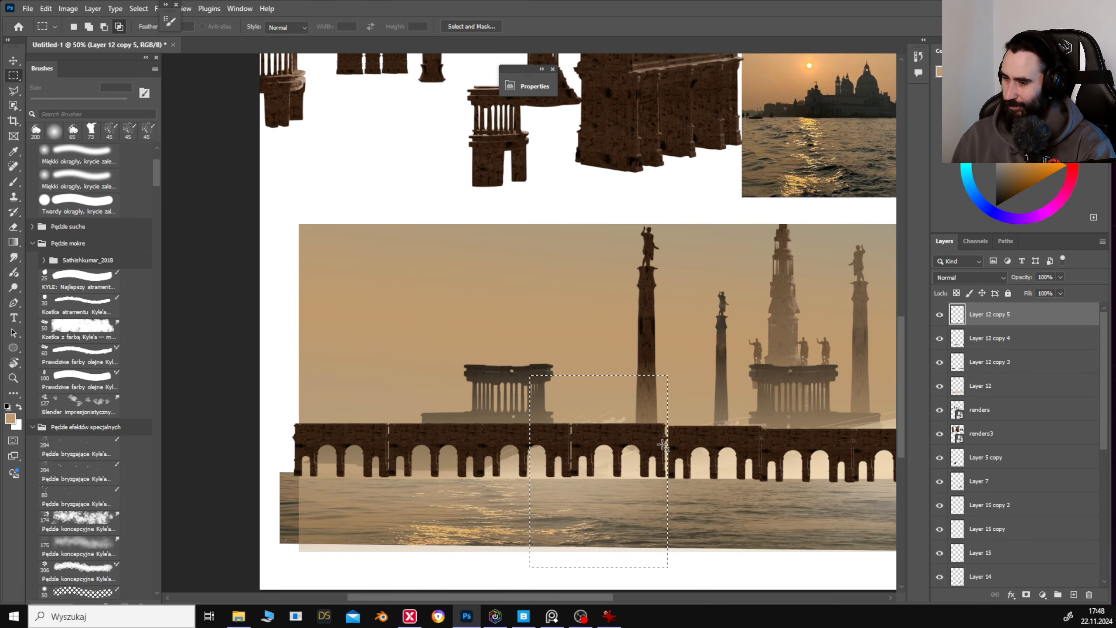
key(v)
mouse_move(579, 430)
mouse_down()
mouse_move(580, 463)
mouse_move(523, 478)
mouse_up()
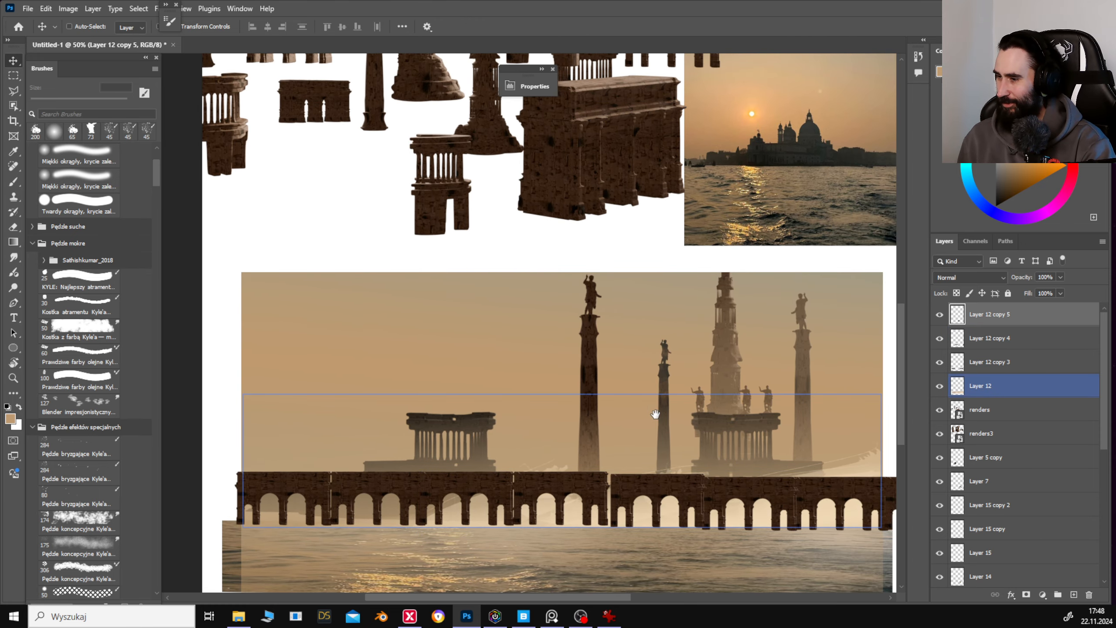
drag(628, 410, 559, 343)
drag(509, 391, 562, 387)
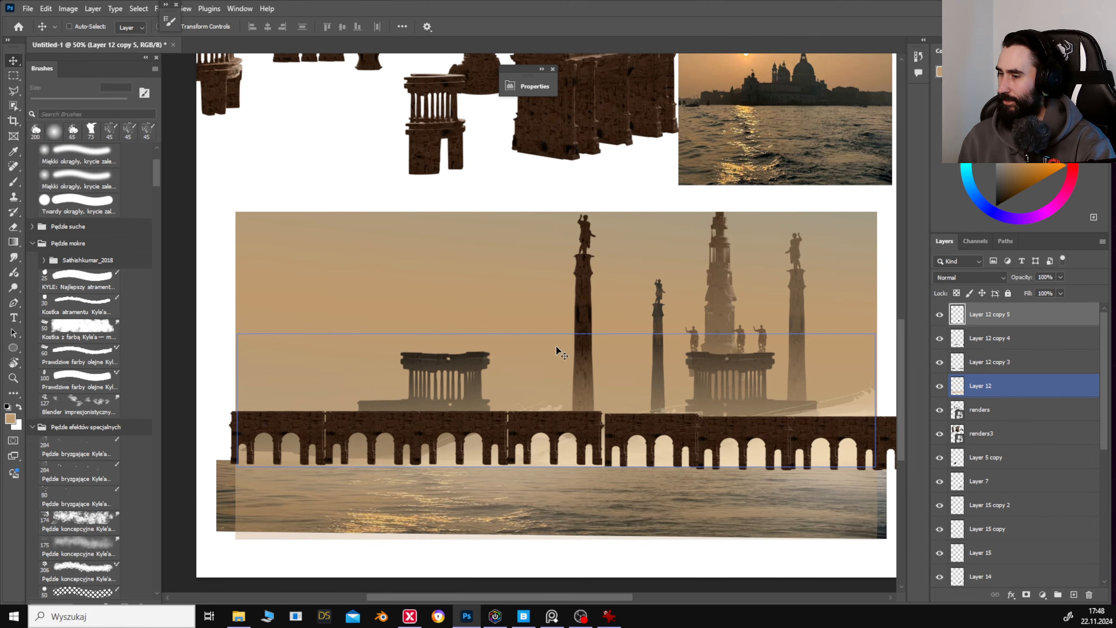
ctrl+click(587, 330)
ctrl+shift+click(662, 350)
ctrl+shift+click(800, 379)
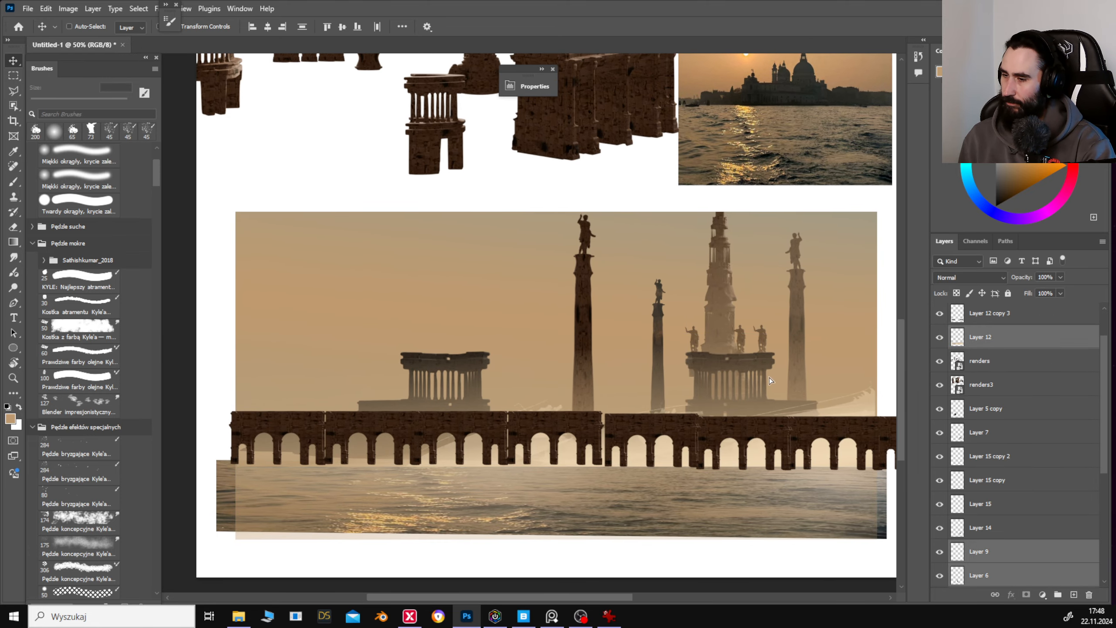
drag(808, 383, 788, 385)
key(ctrl+z)
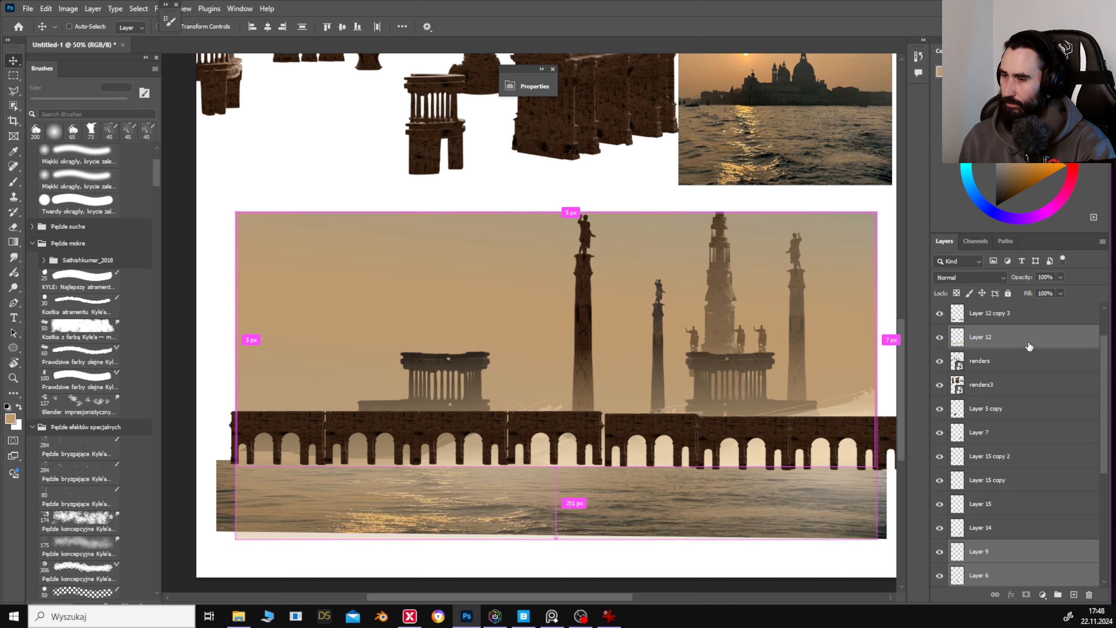
Move the hazy spire tower left, between the tallest statue column and the right colonnade.
ctrl+click(720, 314)
drag(721, 310, 639, 315)
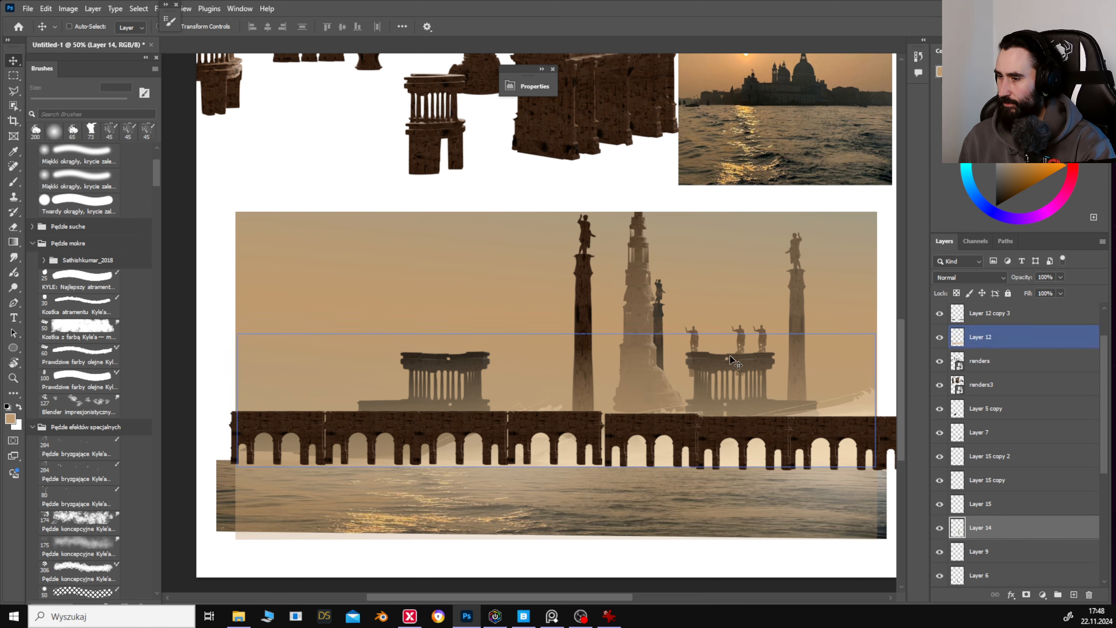
ctrl+click(771, 363)
drag(771, 363, 620, 347)
key(ctrl+z)
Lock the mist on Layer 12, move the small statue column beside the left colonnade and shift the right colonnade toward the spire.
click(1008, 294)
ctrl+click(658, 319)
drag(710, 379, 635, 399)
Move the hazy roof statues left so they stand on the shifted right colonnade again.
ctrl+click(760, 354)
ctrl+shift+click(736, 338)
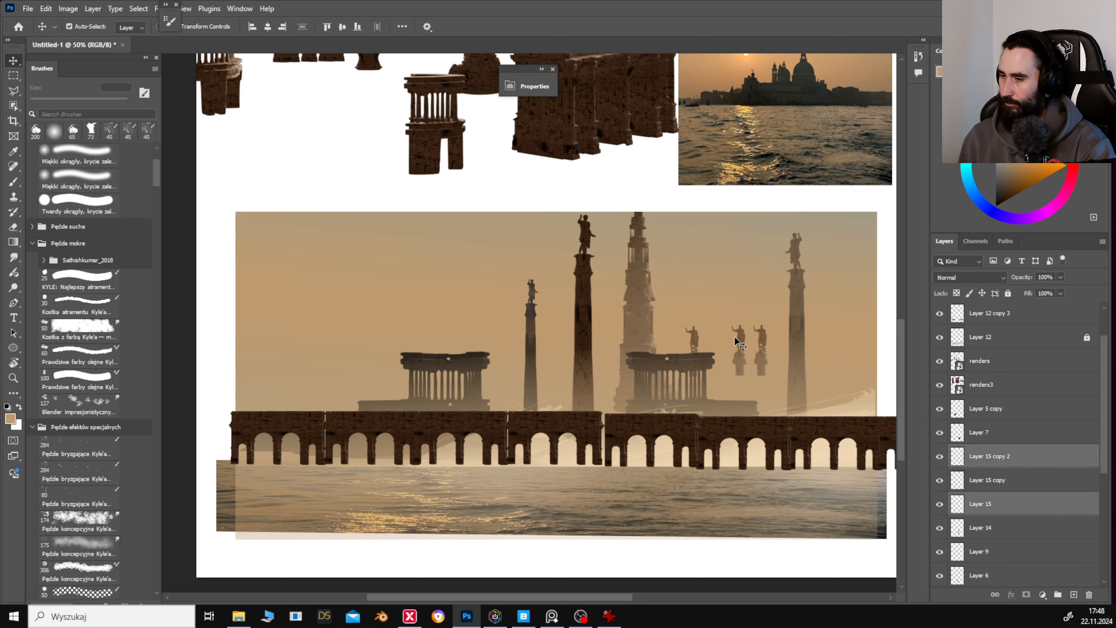
ctrl+shift+click(695, 335)
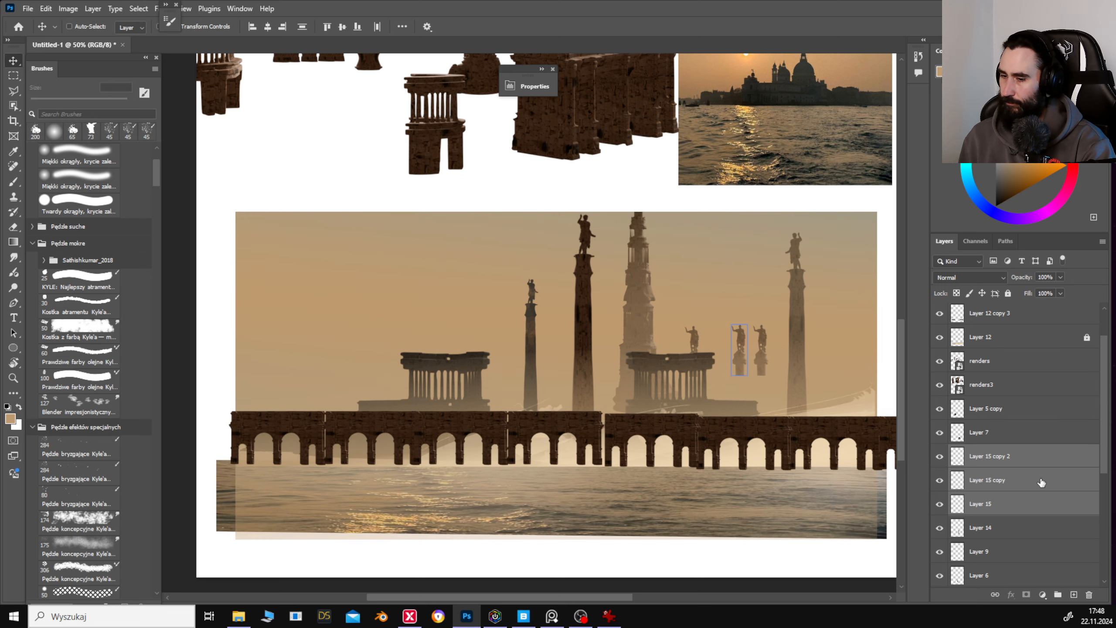
drag(739, 346, 691, 318)
ctrl+click(757, 347)
key(ctrl+z)
drag(760, 333, 698, 353)
ctrl+click(701, 369)
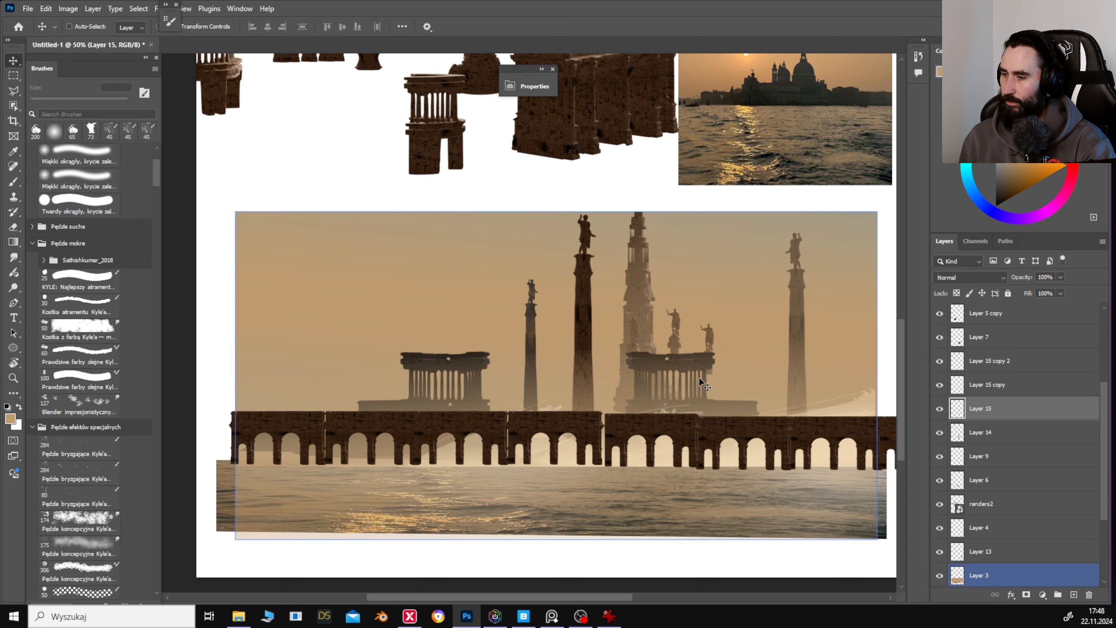
Copy the standing soldier figure over the golden reference photo from the renders3 layer onto a new layer.
mouse_move(627, 398)
mouse_down()
mouse_move(688, 376)
mouse_move(710, 404)
mouse_move(664, 354)
mouse_move(711, 347)
mouse_up()
drag(571, 314, 518, 407)
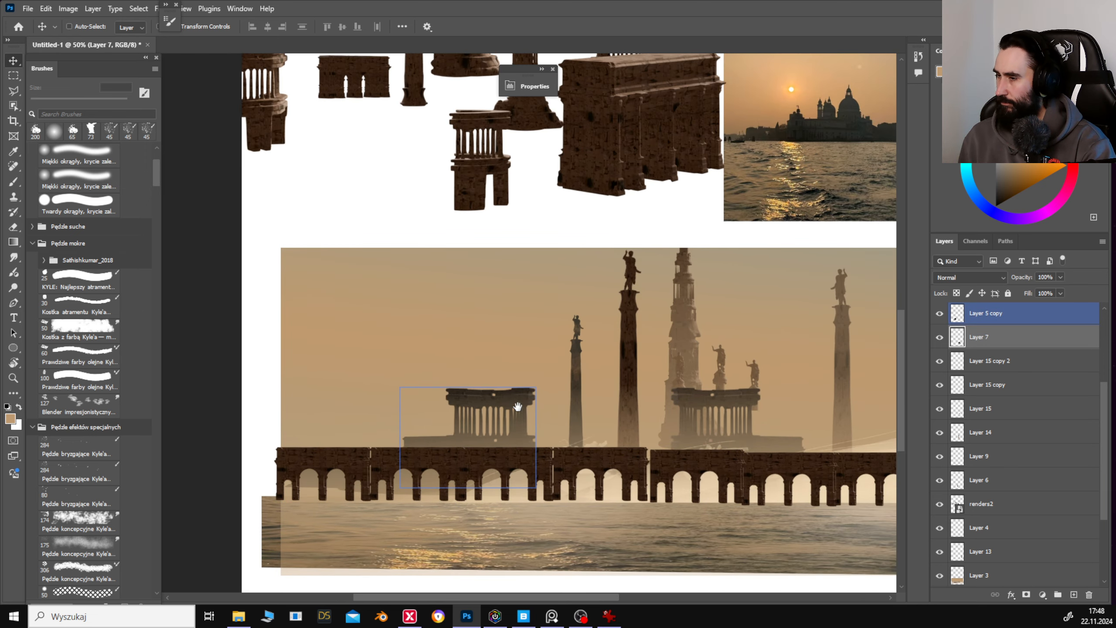
drag(565, 272, 553, 359)
drag(527, 259, 533, 357)
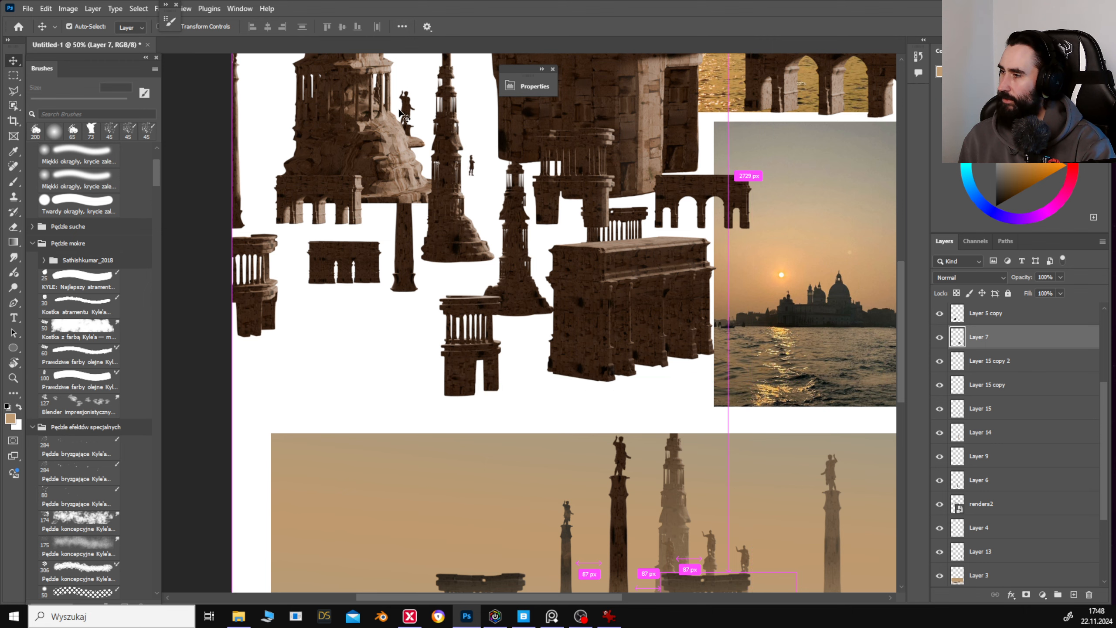
drag(579, 154, 600, 352)
drag(678, 245, 628, 300)
key(ctrl+v)
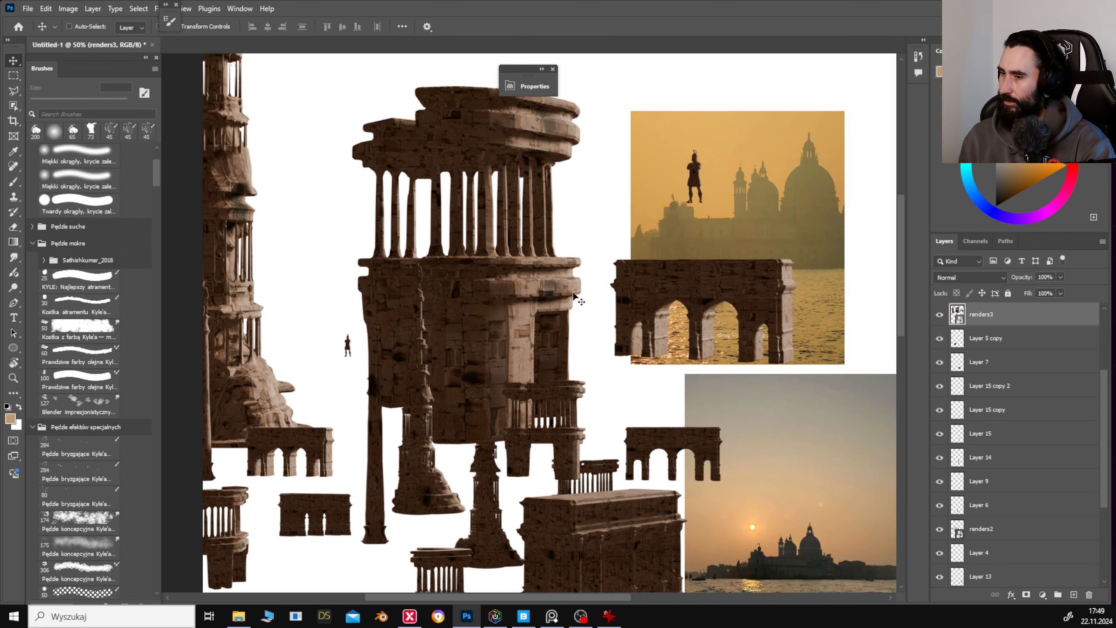
key(m)
drag(666, 123, 727, 219)
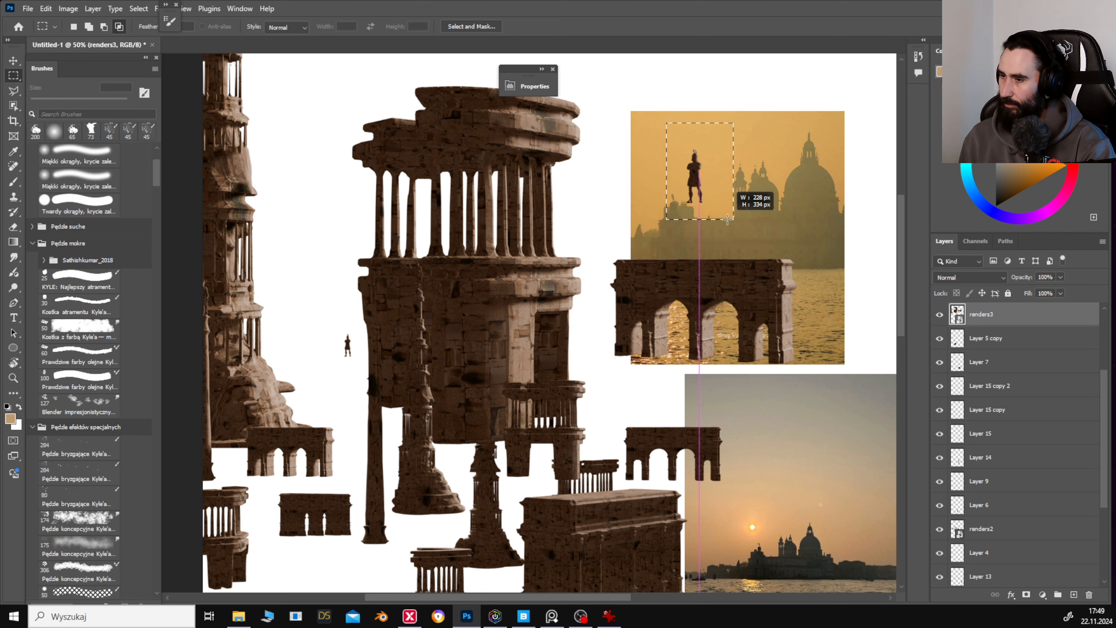
scroll(703, 235, down, 10)
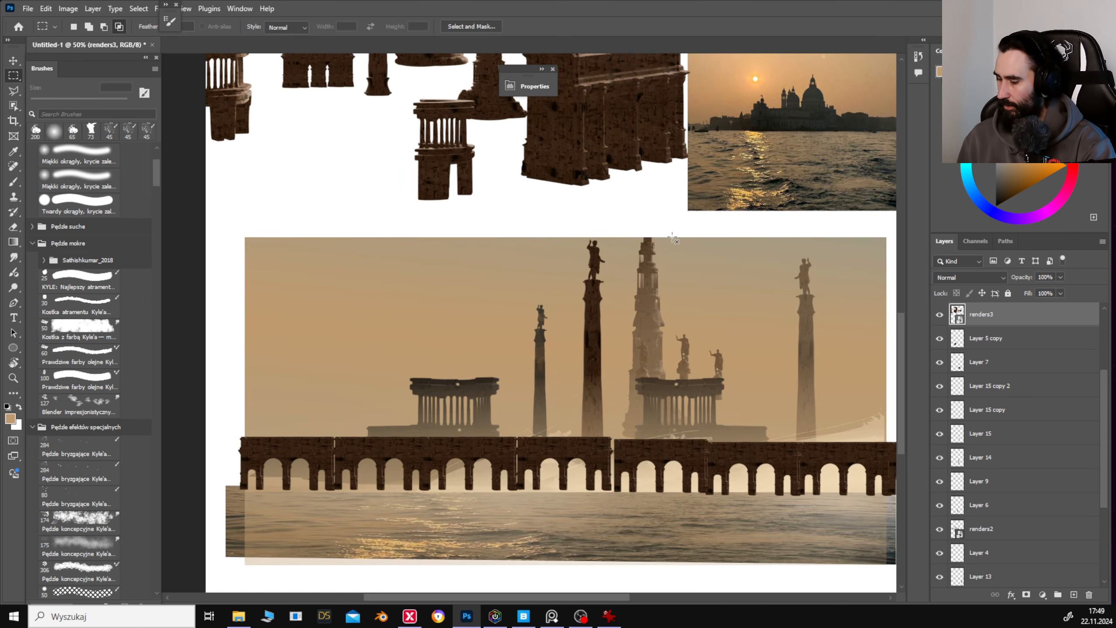
Bring the soldier figure into the painting and move Layer 16 above the arcade layers.
key(v)
drag(671, 239, 748, 349)
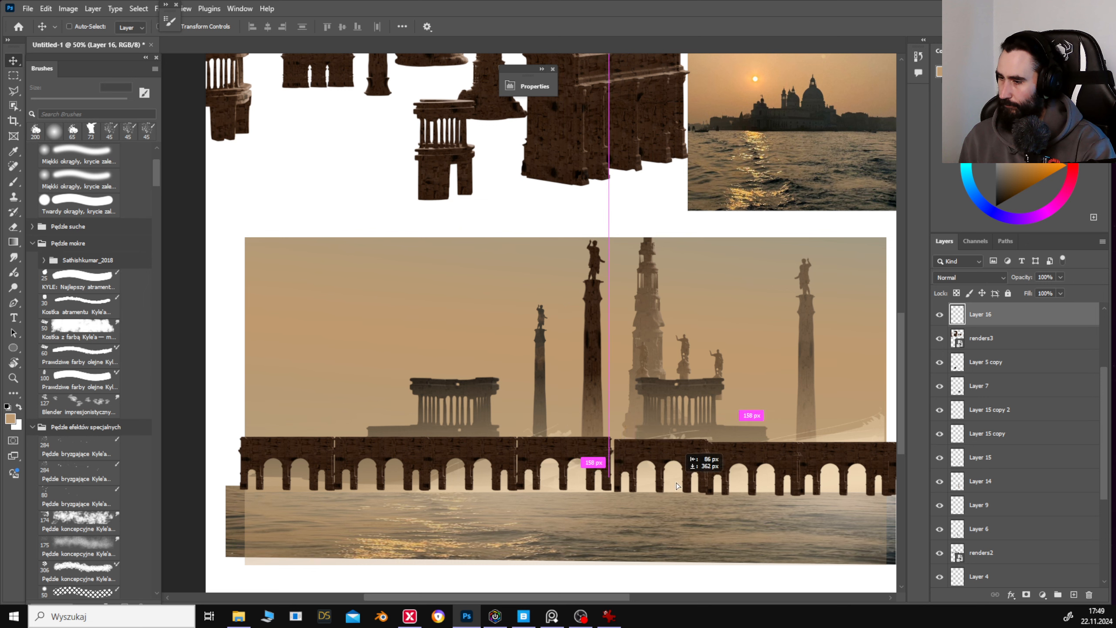
drag(677, 485, 623, 450)
scroll(1013, 394, up, 4)
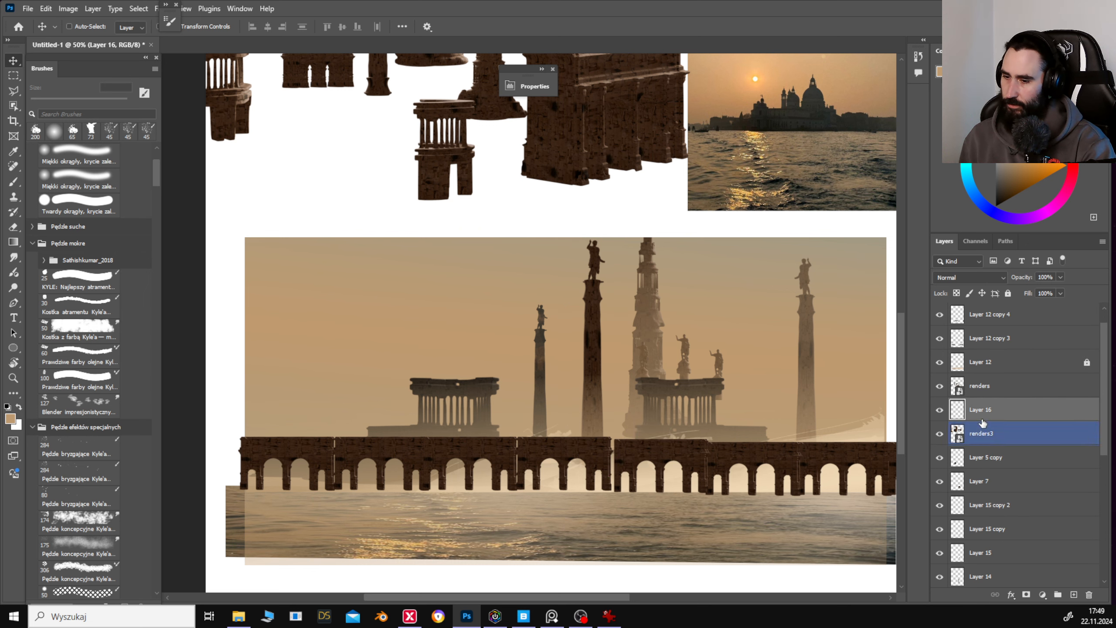
drag(982, 422, 984, 307)
Move the soldier figure beside the tall column behind the arcade's right half and scale it down twice to stand on the arcade.
drag(656, 312, 663, 344)
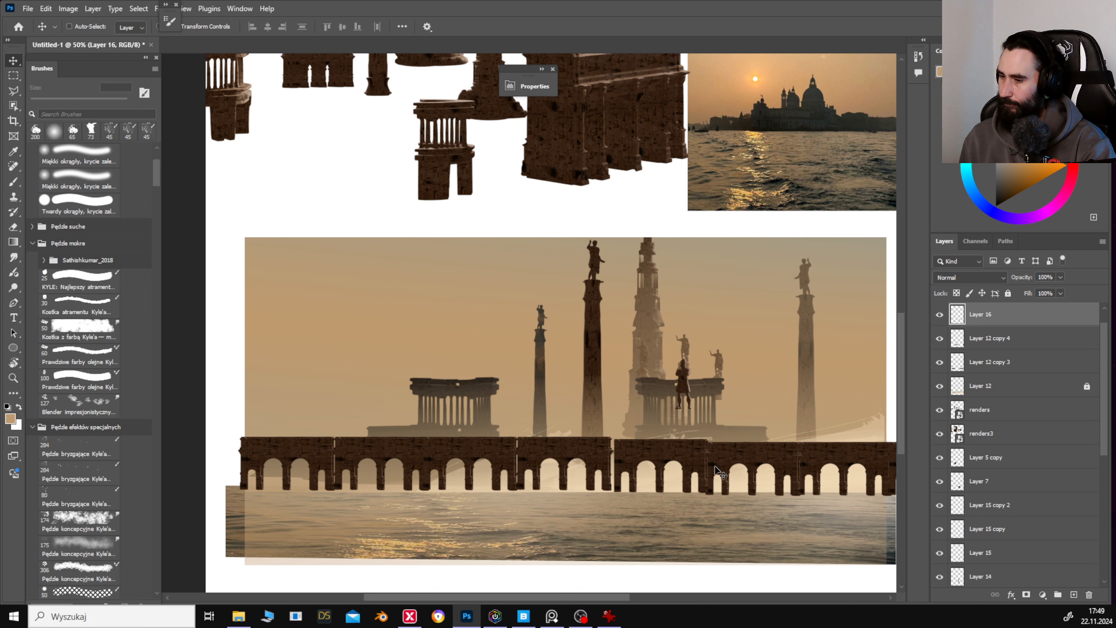
drag(728, 502, 814, 509)
key(ctrl+t)
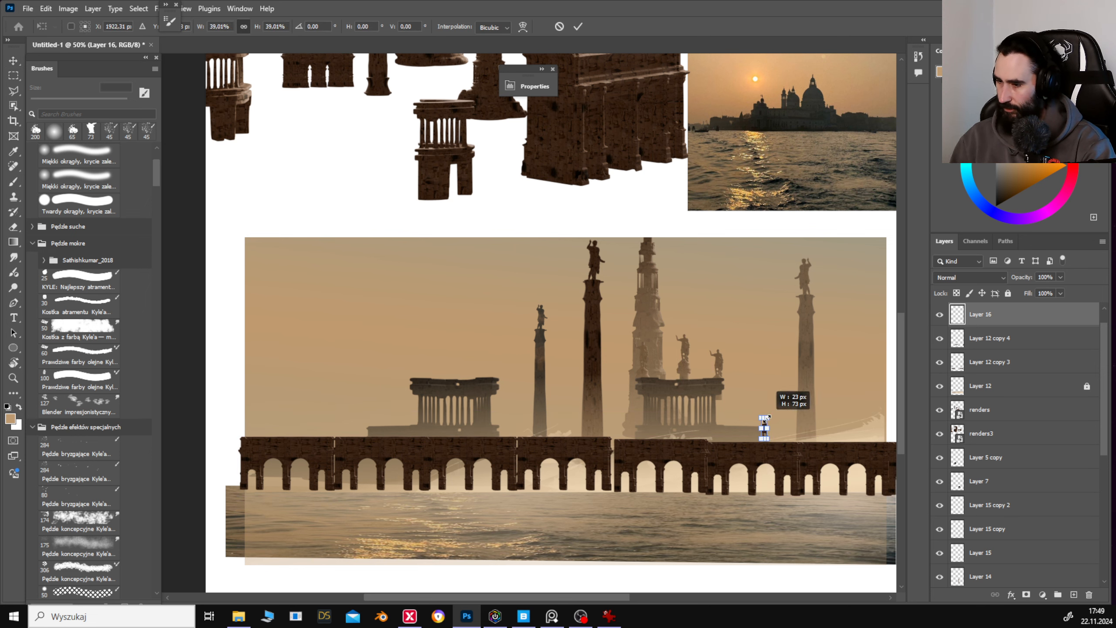
drag(768, 416, 768, 416)
key(Return)
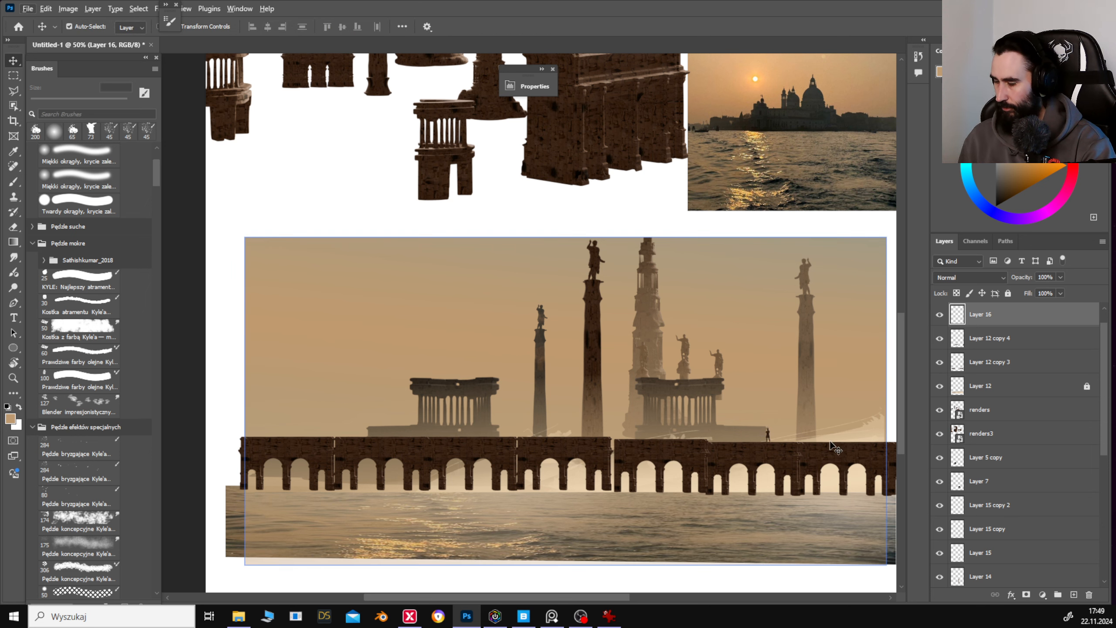
key(ctrl+t)
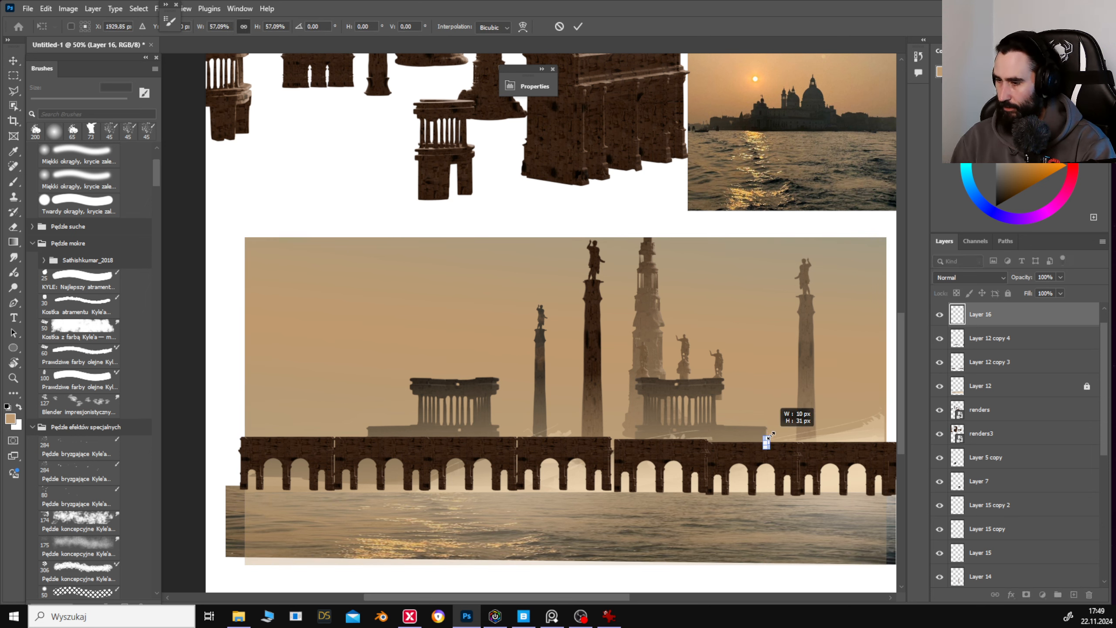
drag(770, 436, 770, 436)
key(Return)
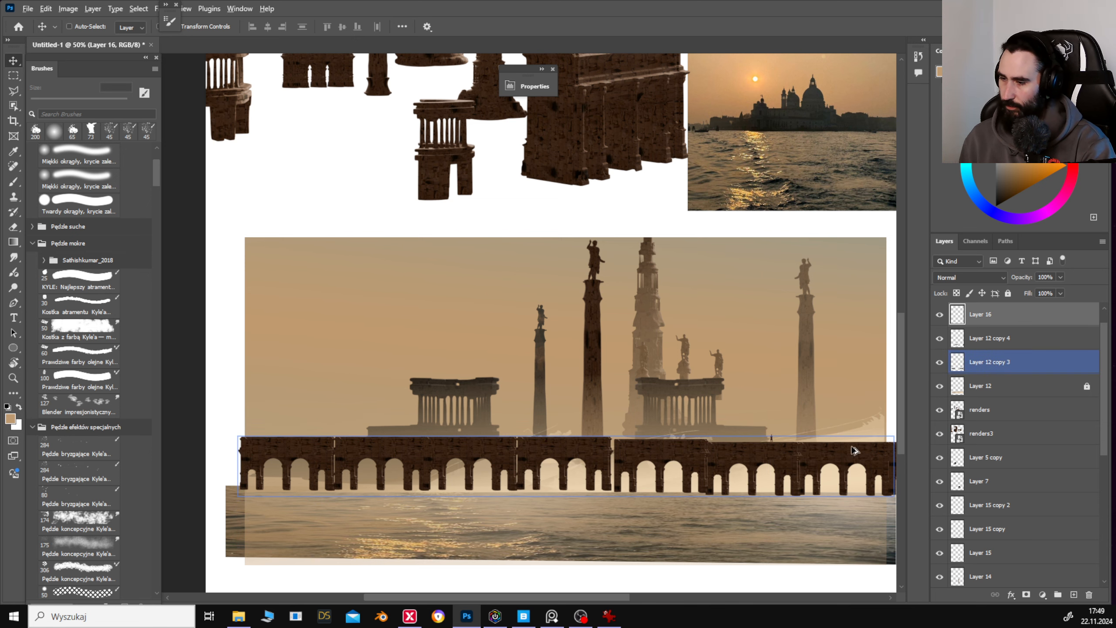
Duplicate the tiny figure and place the copy on top of the arcade beside the left colonnade.
drag(851, 452, 567, 443)
drag(544, 395, 533, 325)
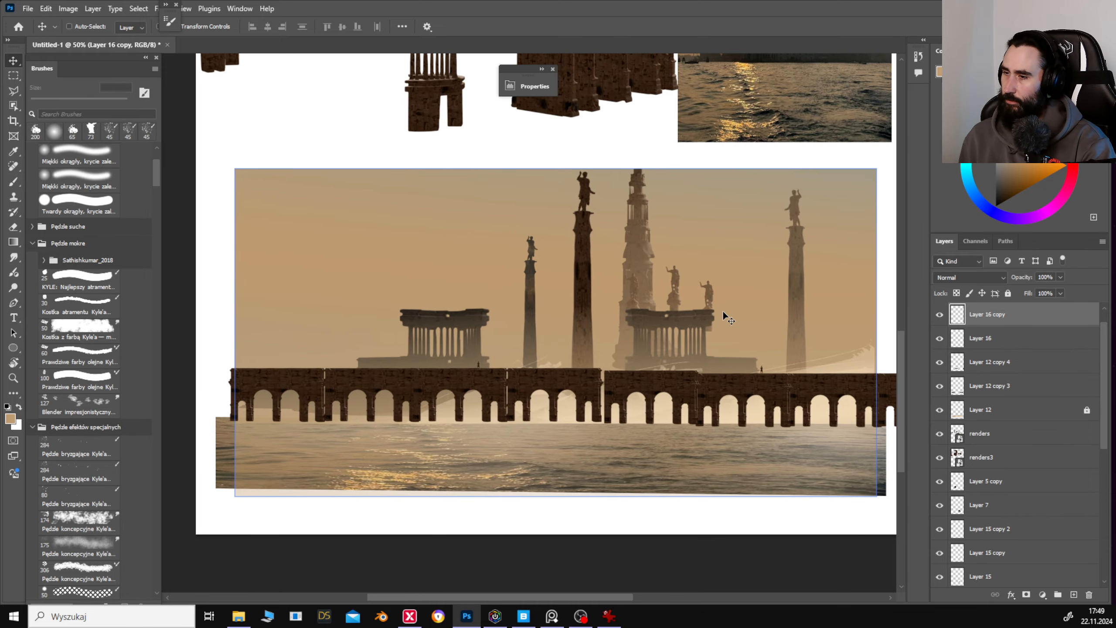
drag(590, 127, 598, 397)
drag(683, 436, 706, 357)
Cut off the part of the arcade on Layer 12 copy 4 that extends past the painting's right edge.
ctrl+click(818, 346)
key(ctrl+minus)
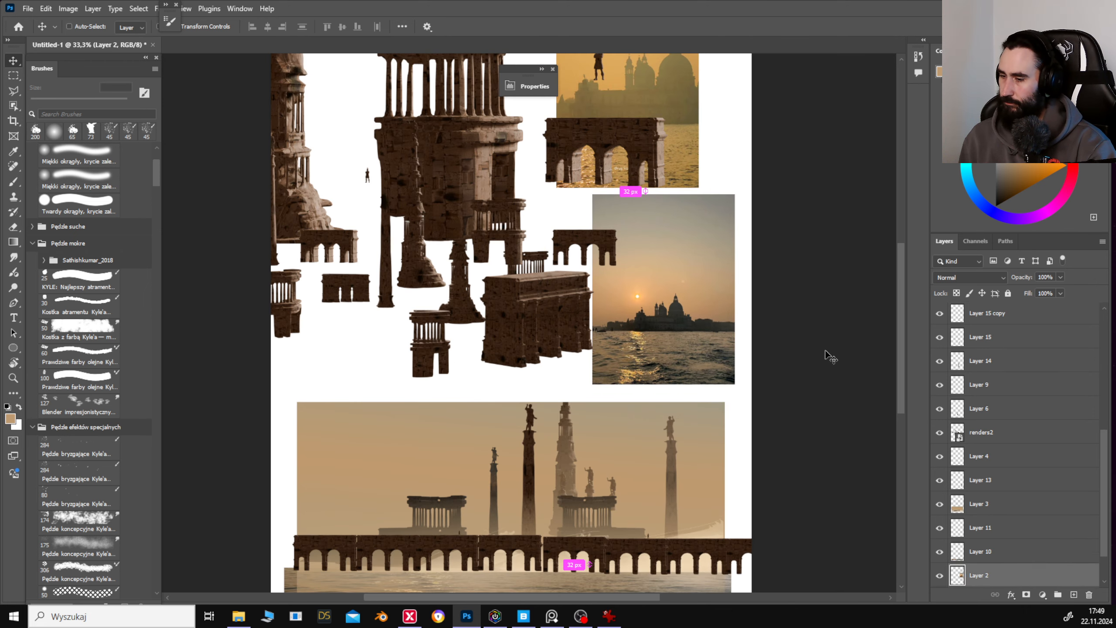
drag(612, 365, 632, 257)
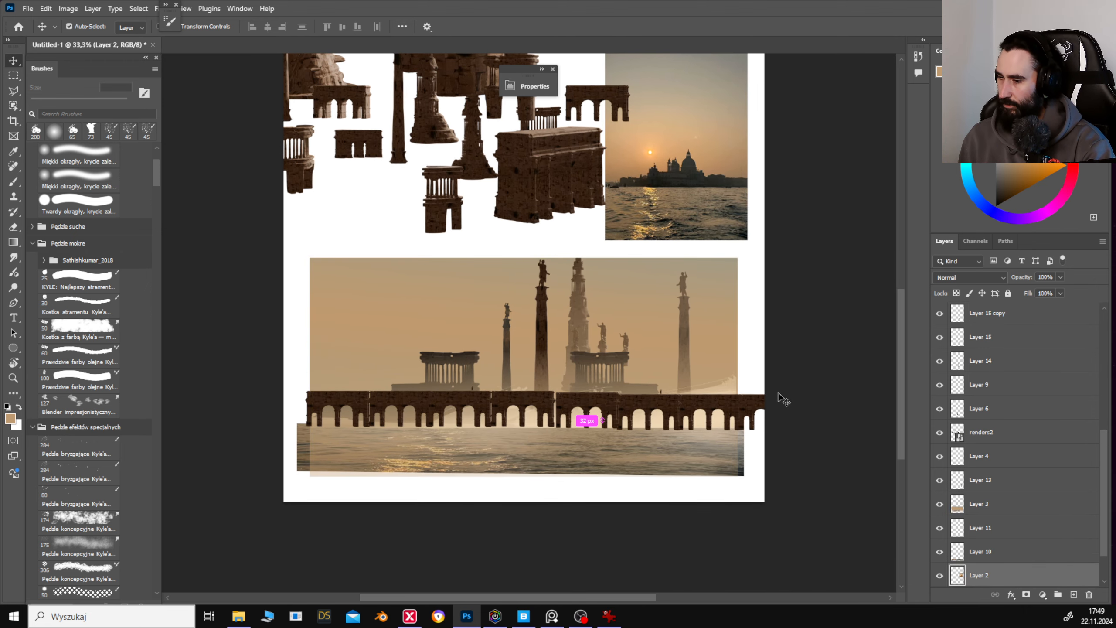
ctrl+click(760, 408)
key(m)
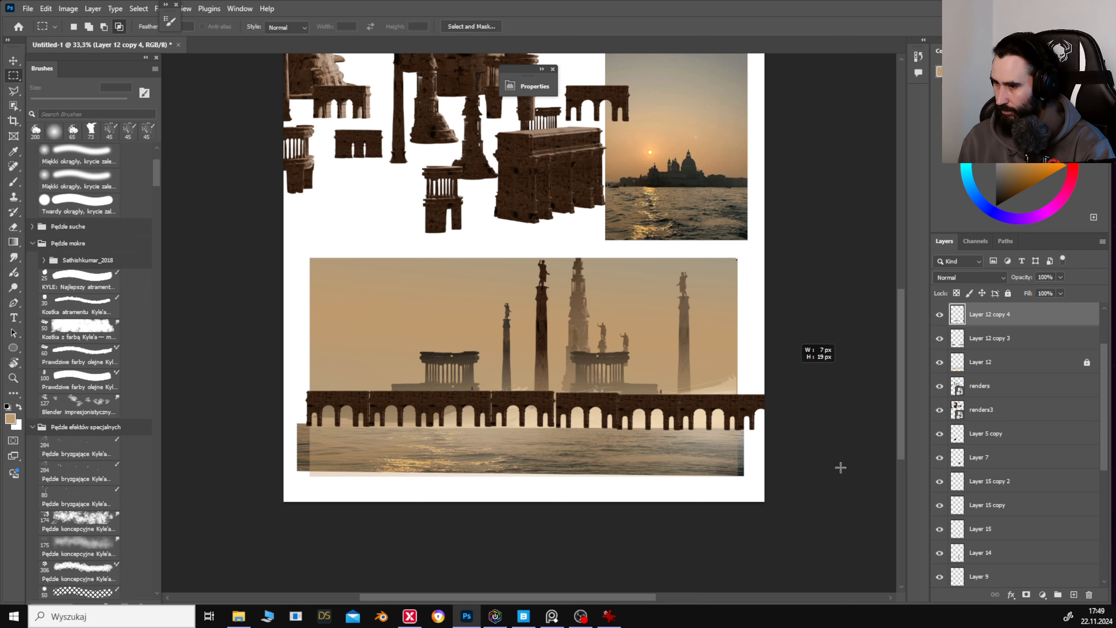
drag(736, 258, 886, 546)
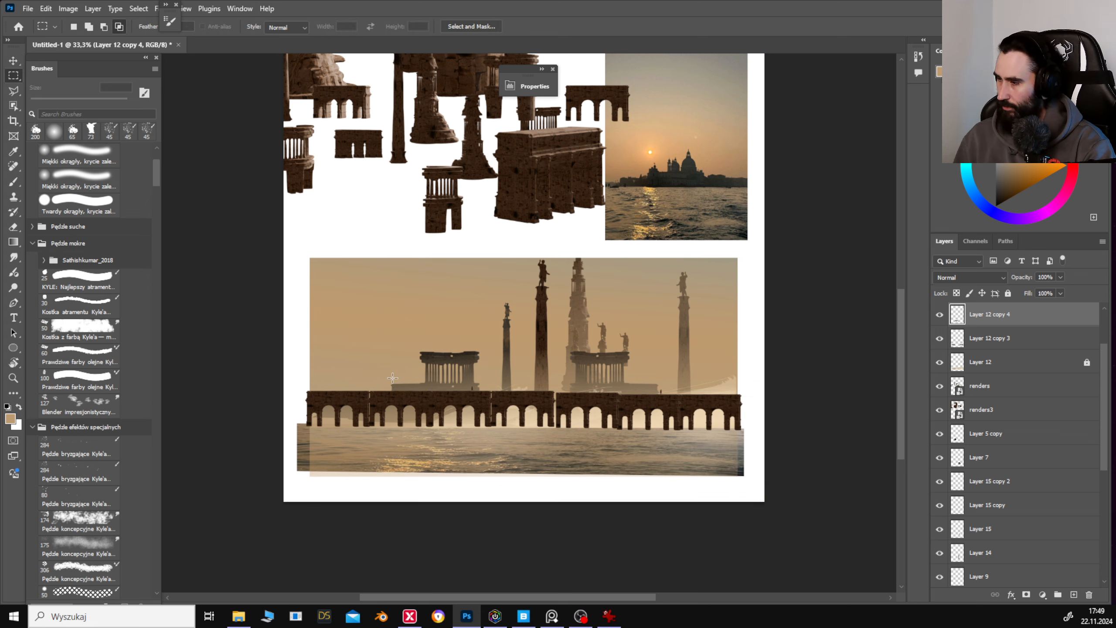
Cut off the part of the arcade on Layer 12 copy 3 that extends past the painting's left edge.
key(v)
click(313, 401)
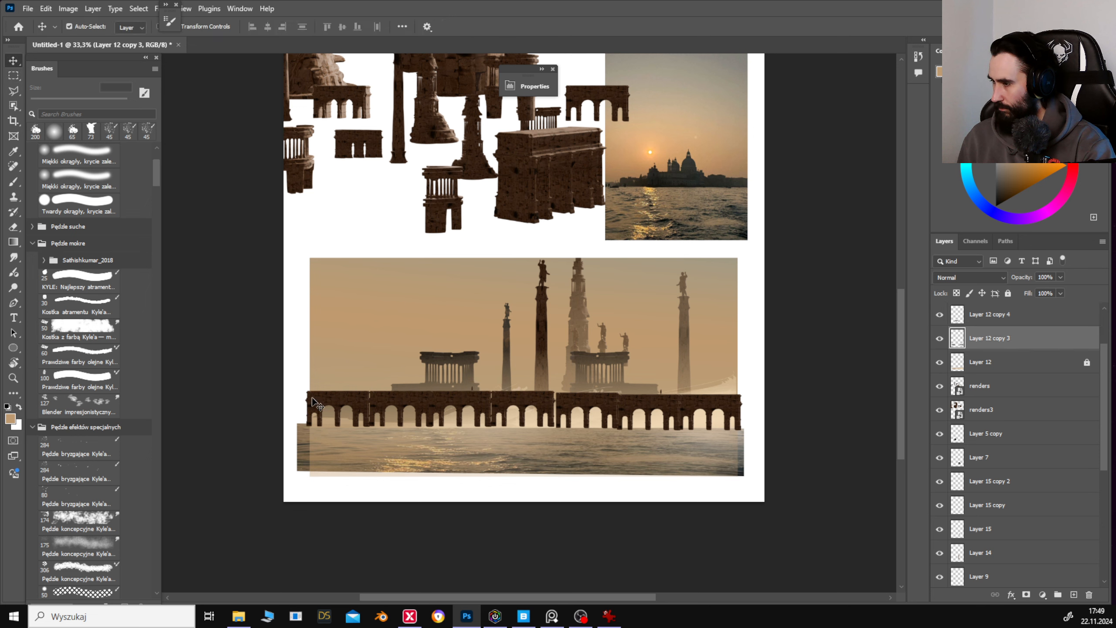
key(m)
drag(270, 235, 310, 508)
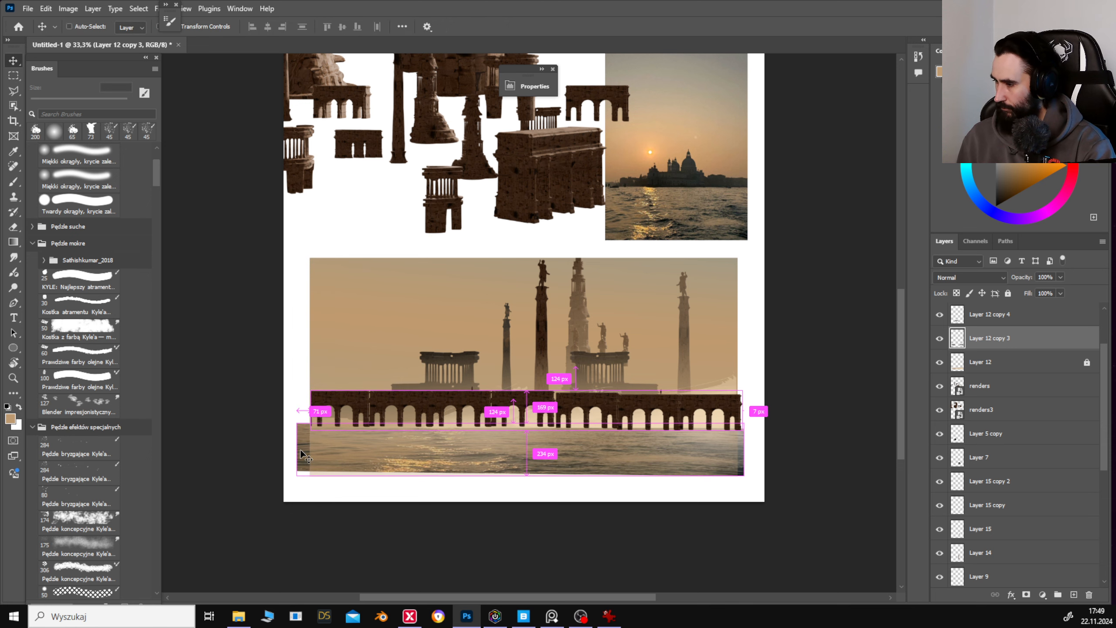
Trim the water on Layer 10 to the painting's left and right edges and clear the selection.
ctrl+click(313, 416)
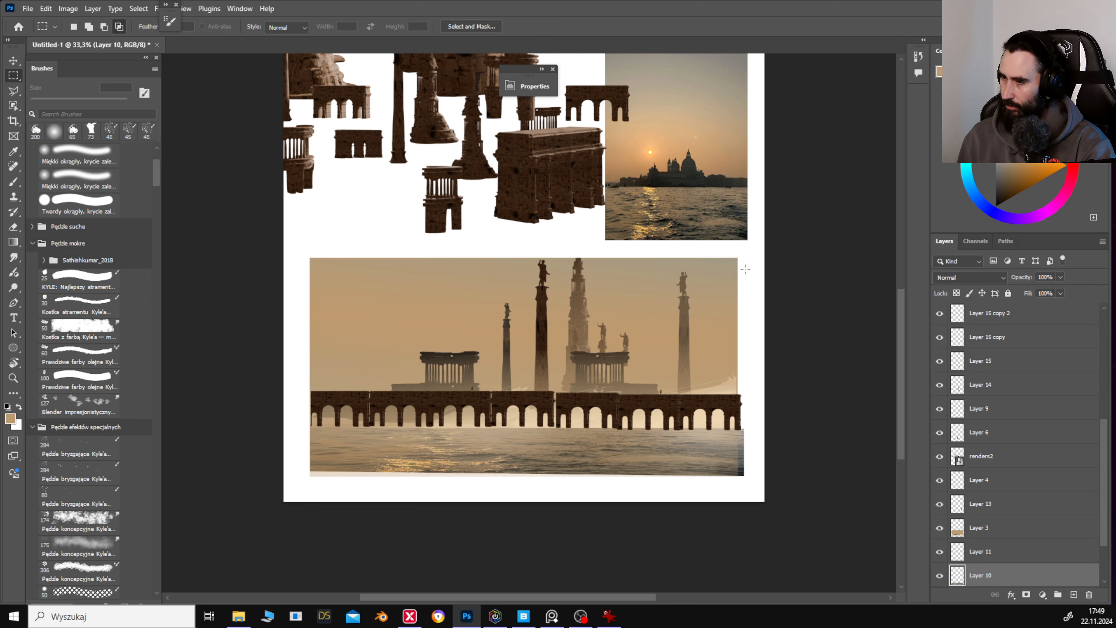
drag(745, 269, 831, 540)
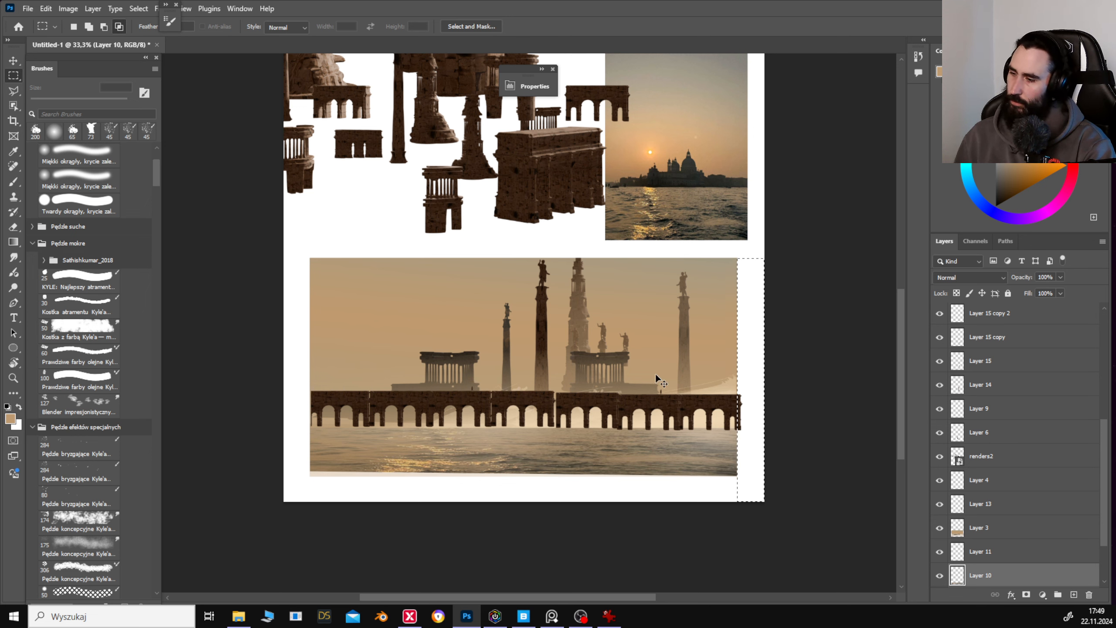
key(ctrl+d)
key(v)
Copy the Layer 3 sky background into a new 210 x 297 mm, 300 ppi document and position it near the page's upper edge.
click(1004, 534)
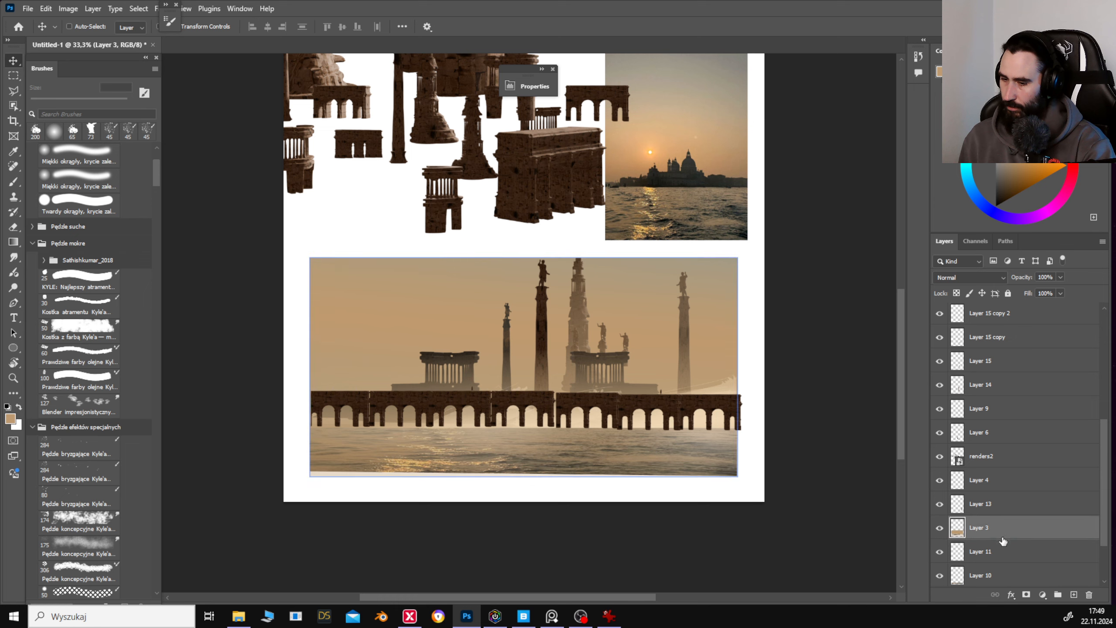
key(ctrl+a)
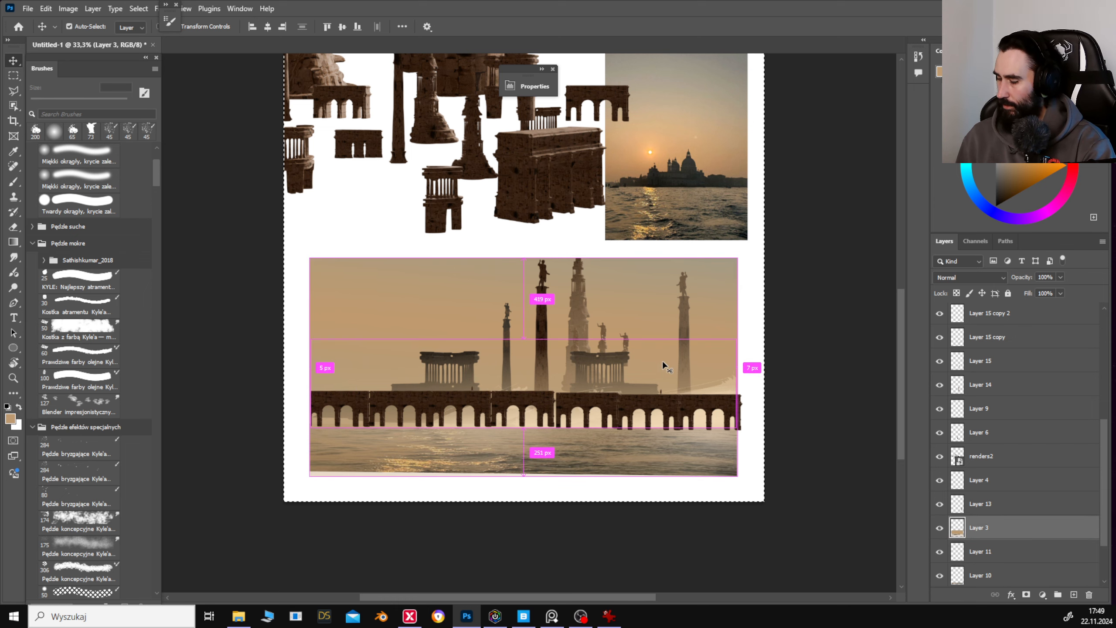
drag(643, 318, 679, 486)
drag(648, 347, 664, 414)
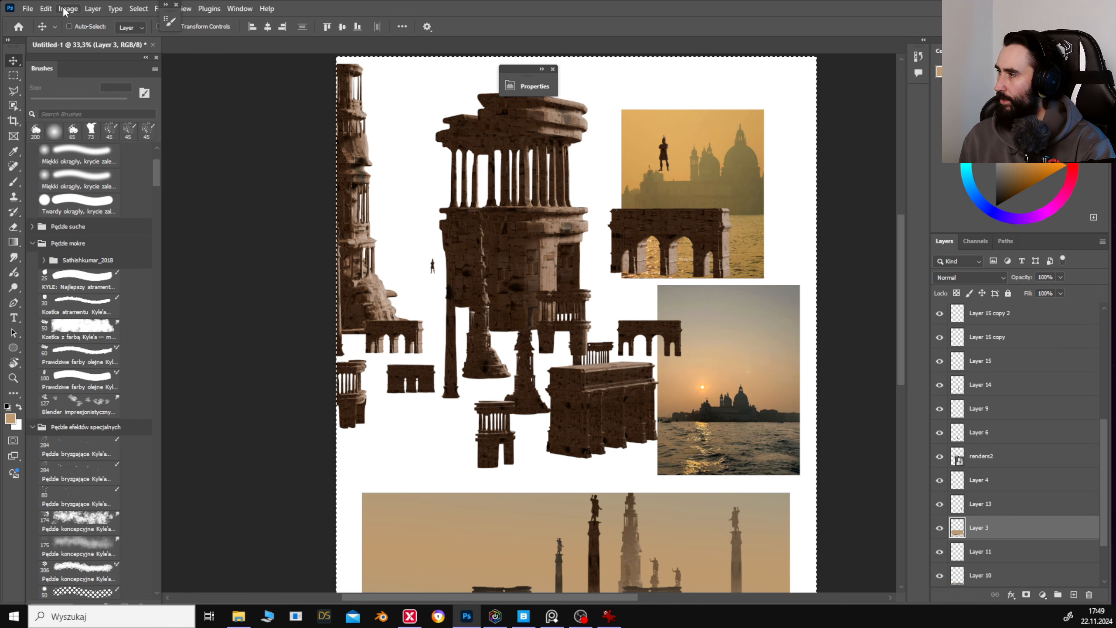
click(27, 9)
click(40, 20)
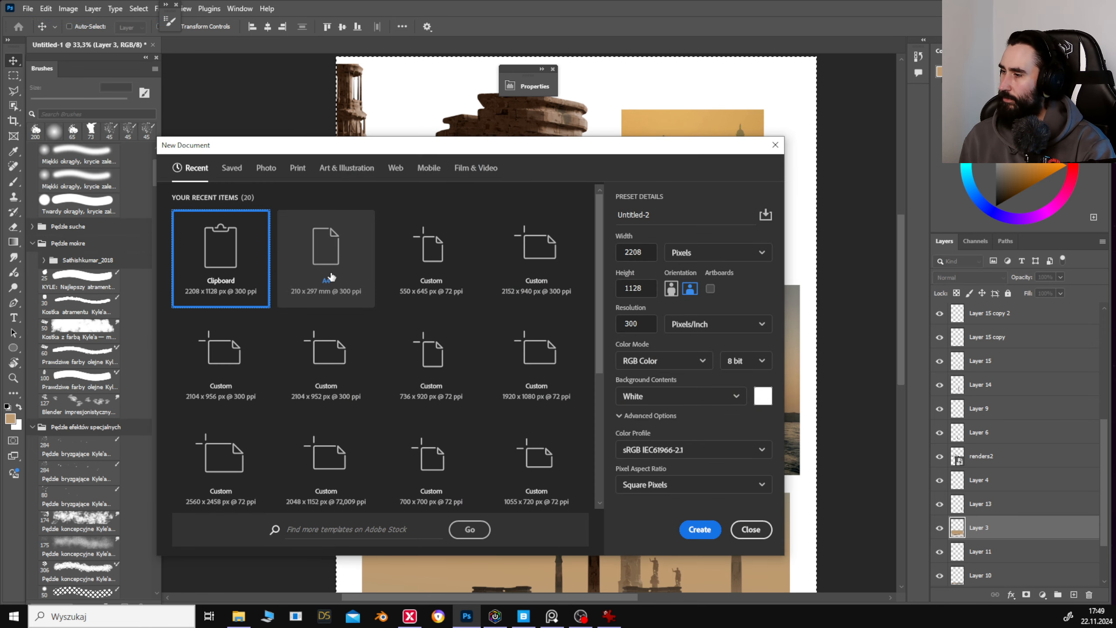
click(331, 276)
click(700, 529)
key(ctrl+v)
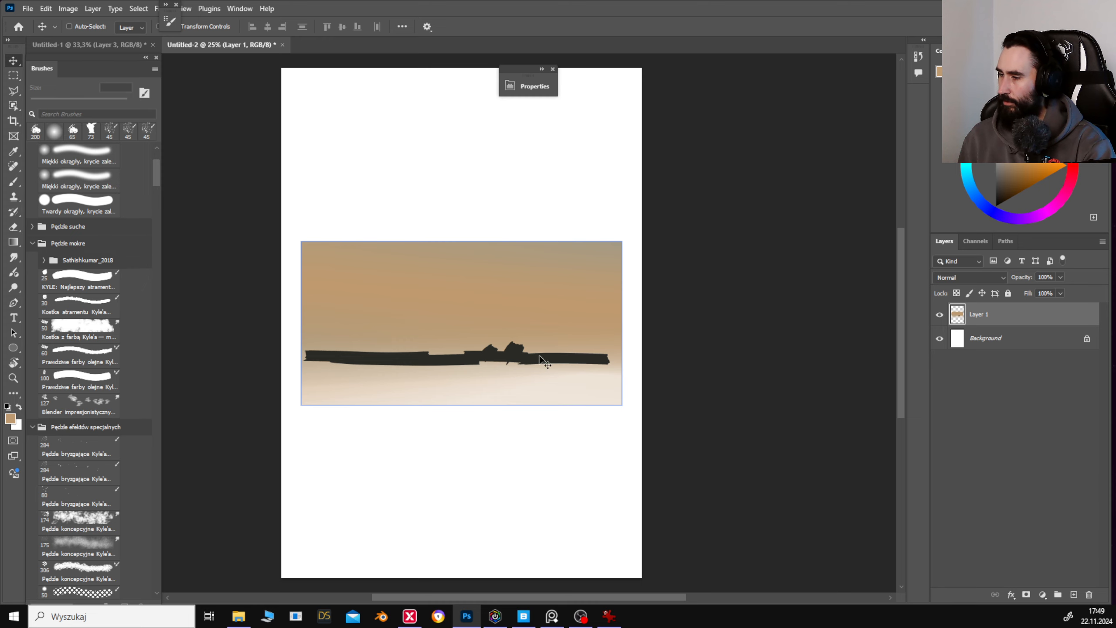
scroll(539, 356, up, 5)
drag(512, 476, 513, 337)
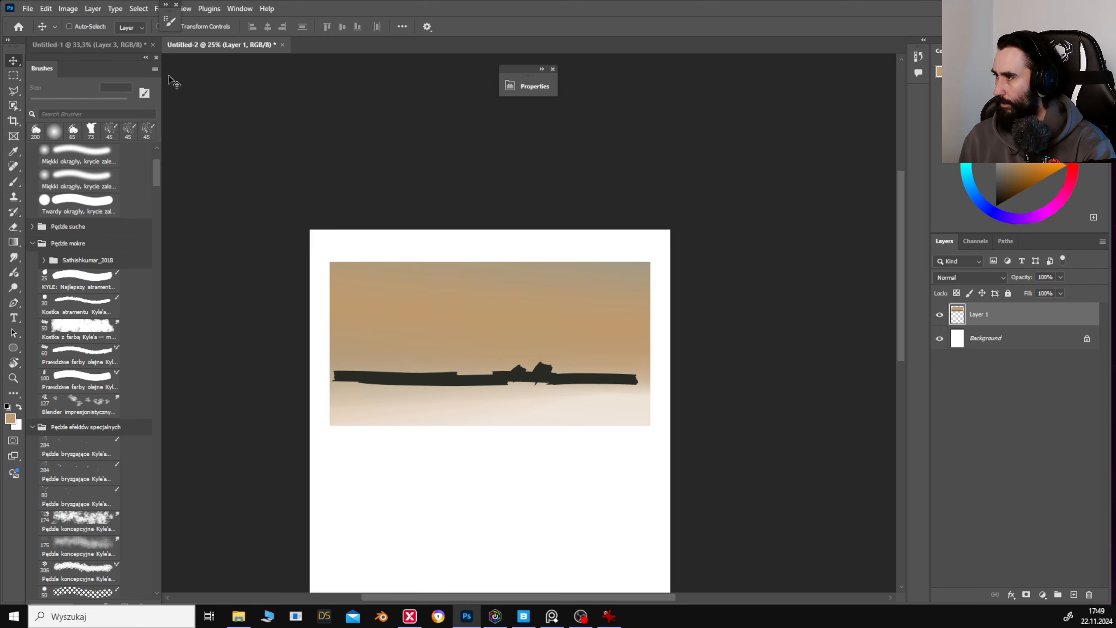
Bring the renders3 ruins from Untitled-1 into Untitled-2 and clip them to the sky background, with the large temple at its left edge.
click(88, 44)
drag(549, 213, 459, 206)
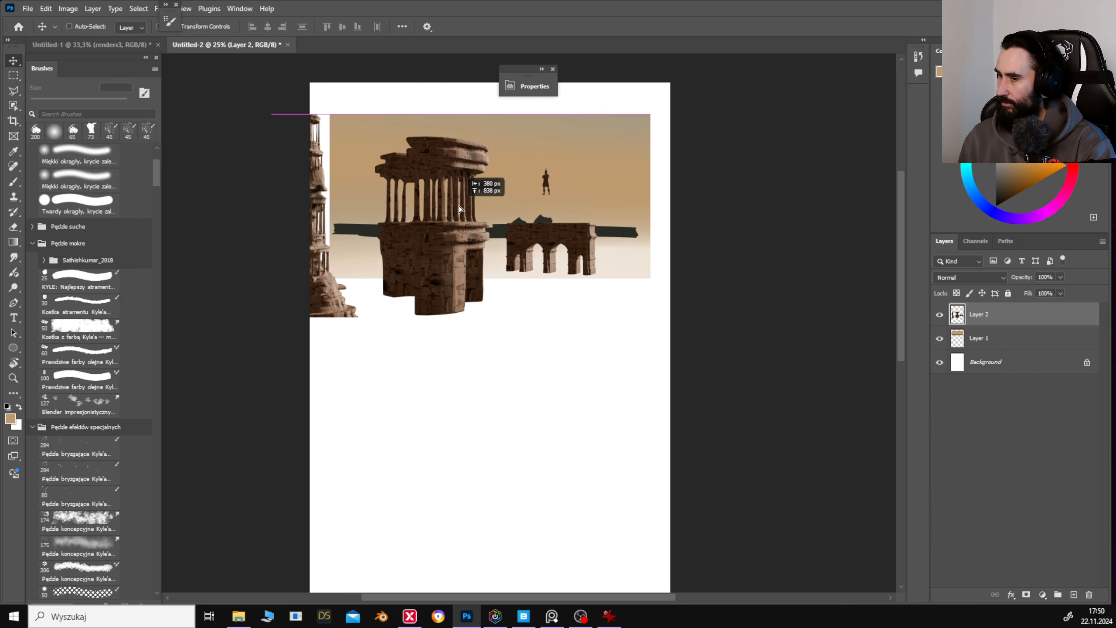
alt+click(969, 325)
drag(523, 224, 557, 361)
Darken the clipped ruins on Layer 2 with Curves, mapping input 149 to output 97.
key(ctrl+m)
drag(602, 207, 616, 218)
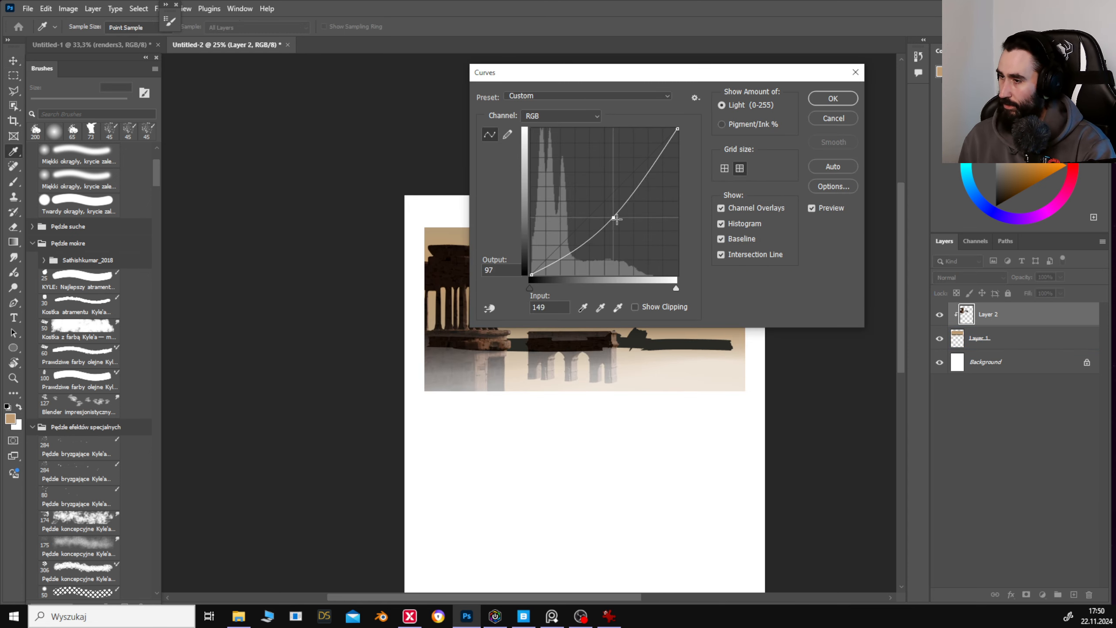
click(821, 106)
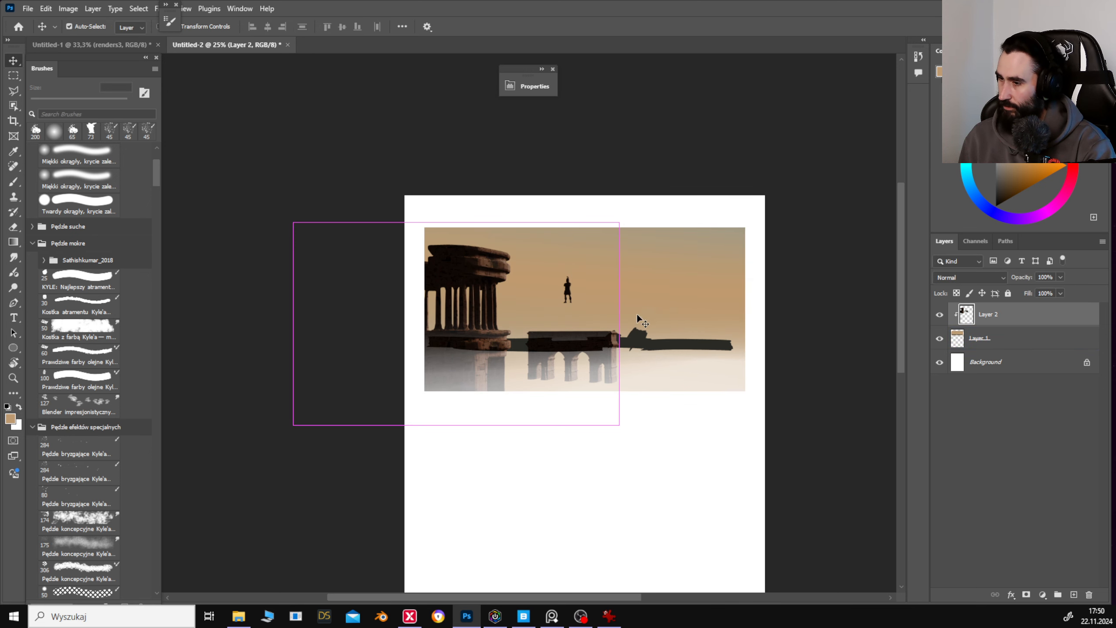
Fade the dark horizon strip and lower haze on Layer 1 into the warm sky colour with repeated gradients at 20% opacity.
ctrl+click(636, 315)
key(b)
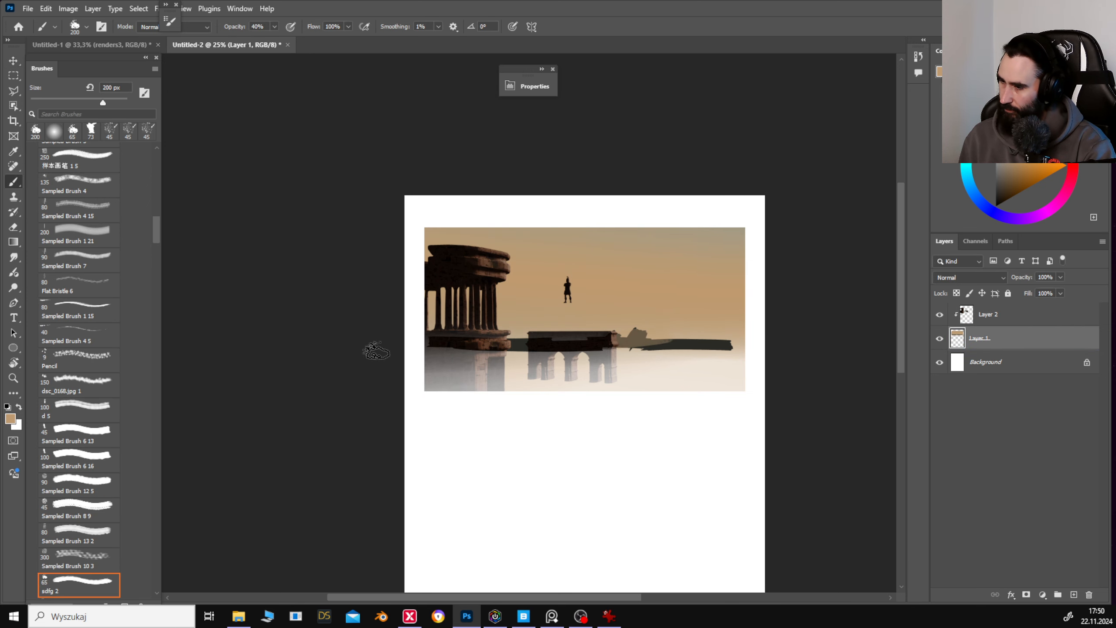
drag(376, 350, 711, 364)
key(g)
drag(648, 341, 640, 427)
drag(628, 352, 622, 420)
drag(650, 351, 658, 394)
key(ctrl+z)
key(ctrl+z)
key(ctrl+z)
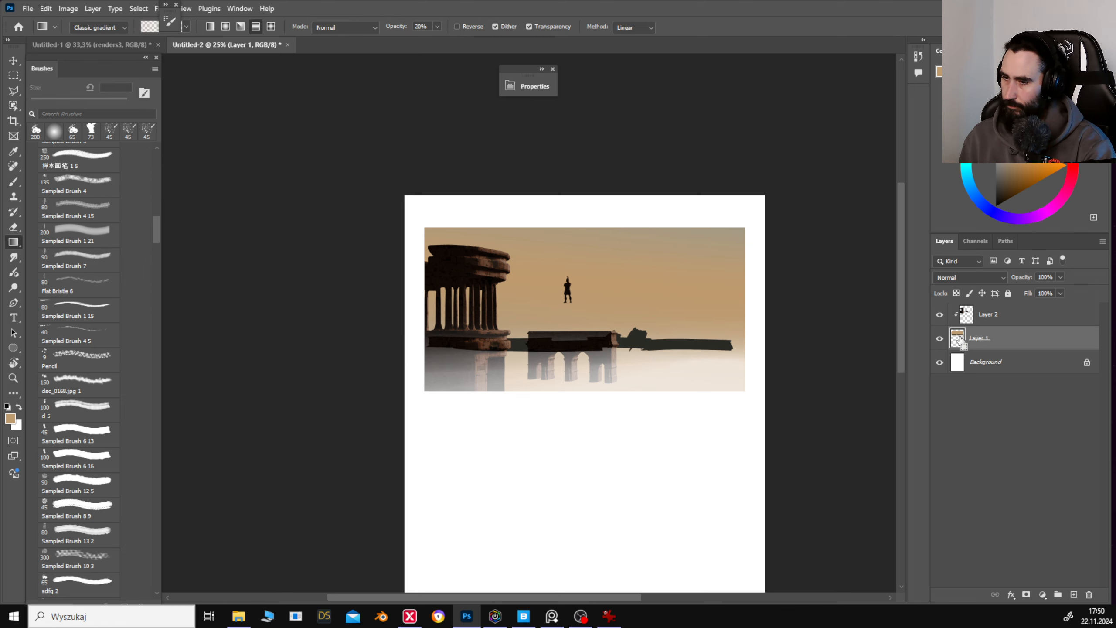
mouse_move(600, 332)
mouse_down()
mouse_move(598, 412)
mouse_move(577, 423)
mouse_up()
drag(580, 353, 575, 421)
mouse_move(580, 352)
mouse_down()
mouse_move(567, 422)
mouse_move(589, 431)
mouse_up()
drag(603, 365, 610, 479)
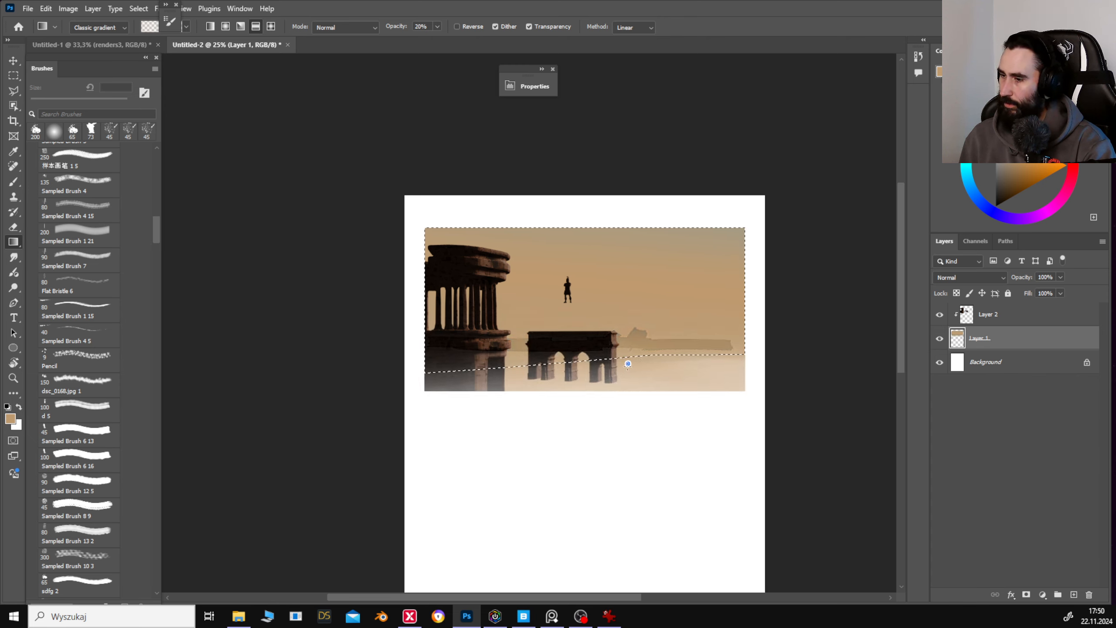
drag(583, 456, 583, 459)
key(ctrl+d)
key(v)
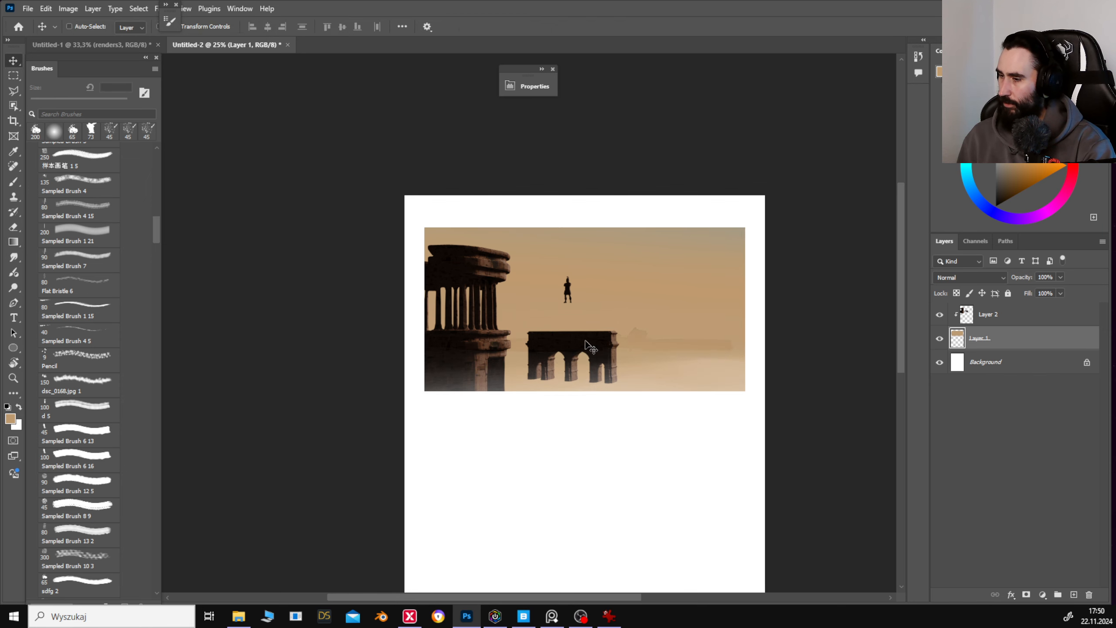
Copy the arched bridge from Layer 2 onto a new clipped layer and duplicate it to extend the arcade to the picture's right edge.
ctrl+click(597, 338)
key(l)
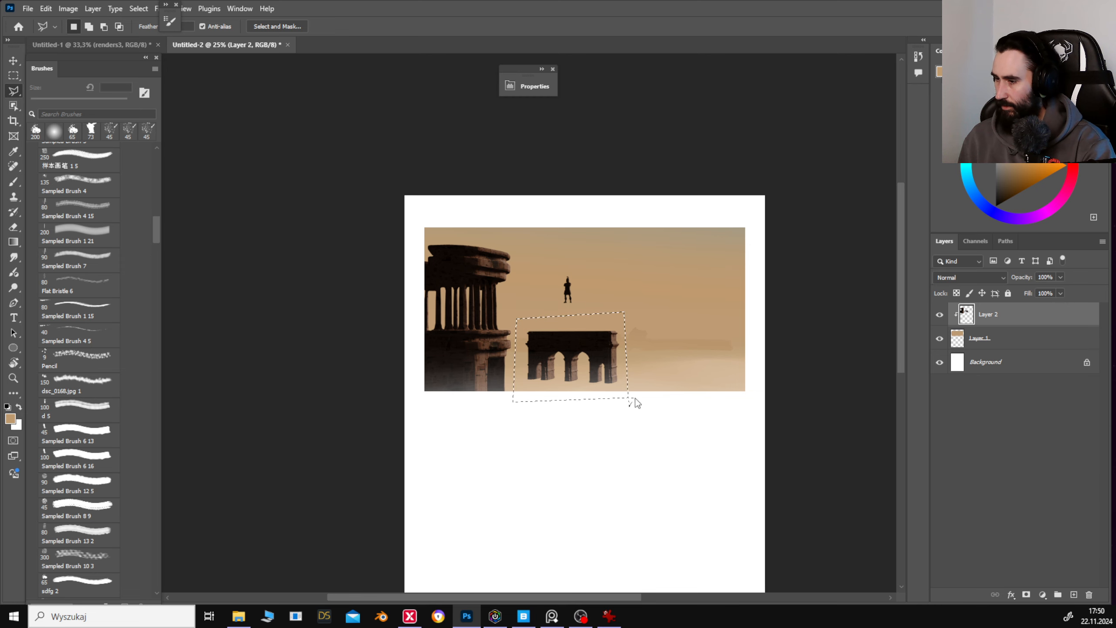
key(ctrl+j)
key(v)
drag(604, 357, 628, 359)
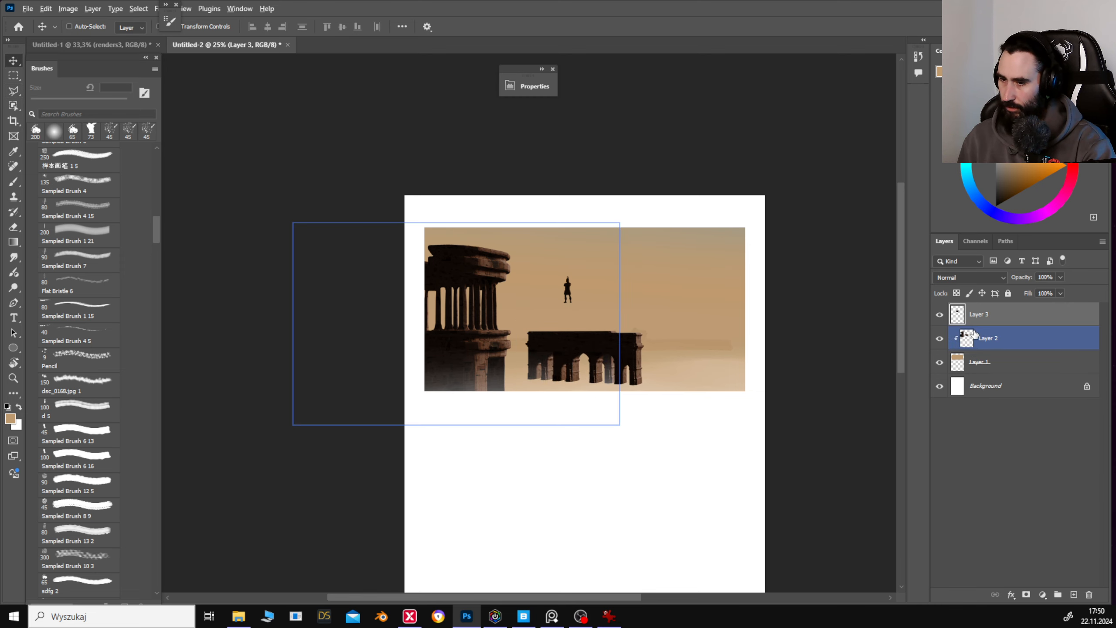
alt+click(973, 325)
drag(552, 361, 715, 373)
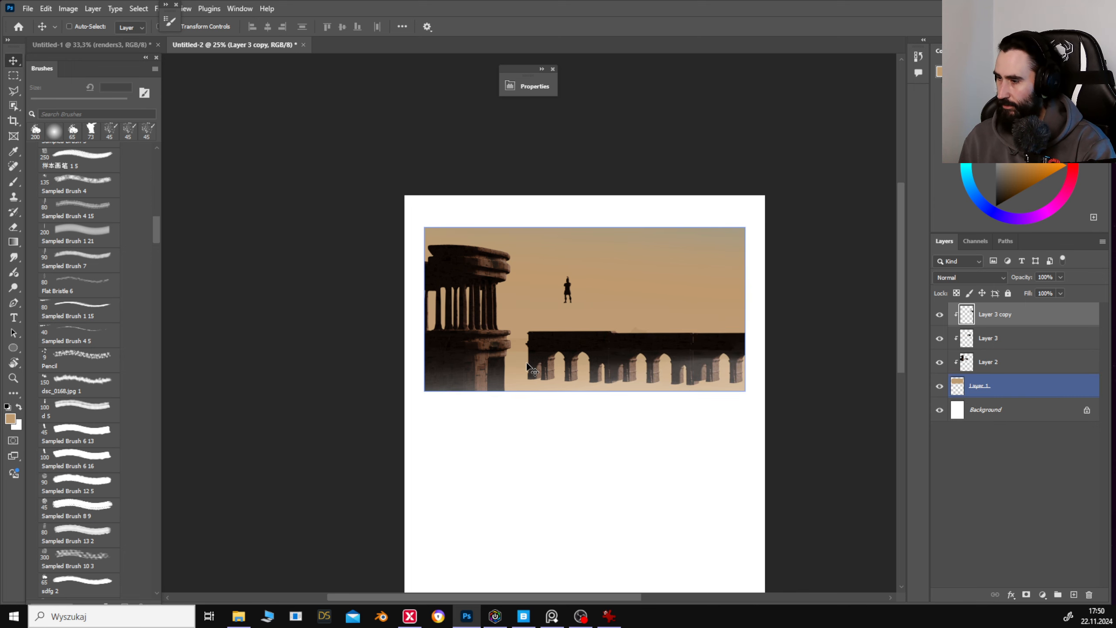
Copy the floating figure from Layer 2 onto its own layer, place it on top of the arcade and scale it down.
ctrl+click(568, 297)
drag(568, 297, 656, 322)
key(ctrl+z)
key(m)
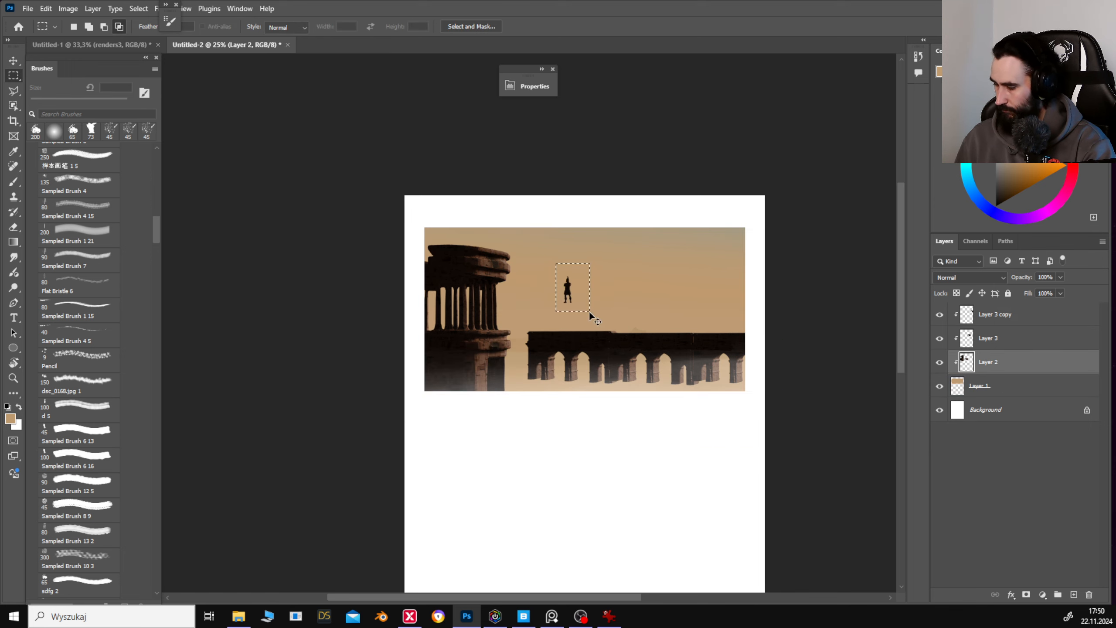
key(ctrl+j)
key(v)
drag(575, 286, 582, 285)
key(ctrl+t)
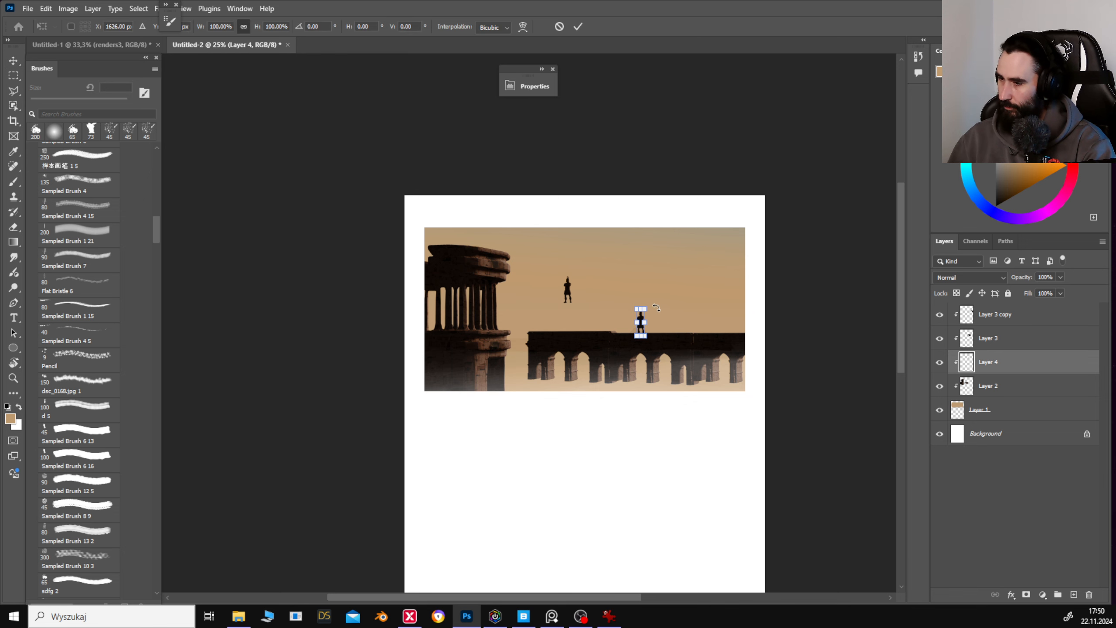
key(Return)
Delete the original floating figure from Layer 2, keeping the small one on the arcade.
drag(639, 326, 570, 299)
key(ctrl+z)
click(566, 291)
key(m)
drag(546, 255, 590, 320)
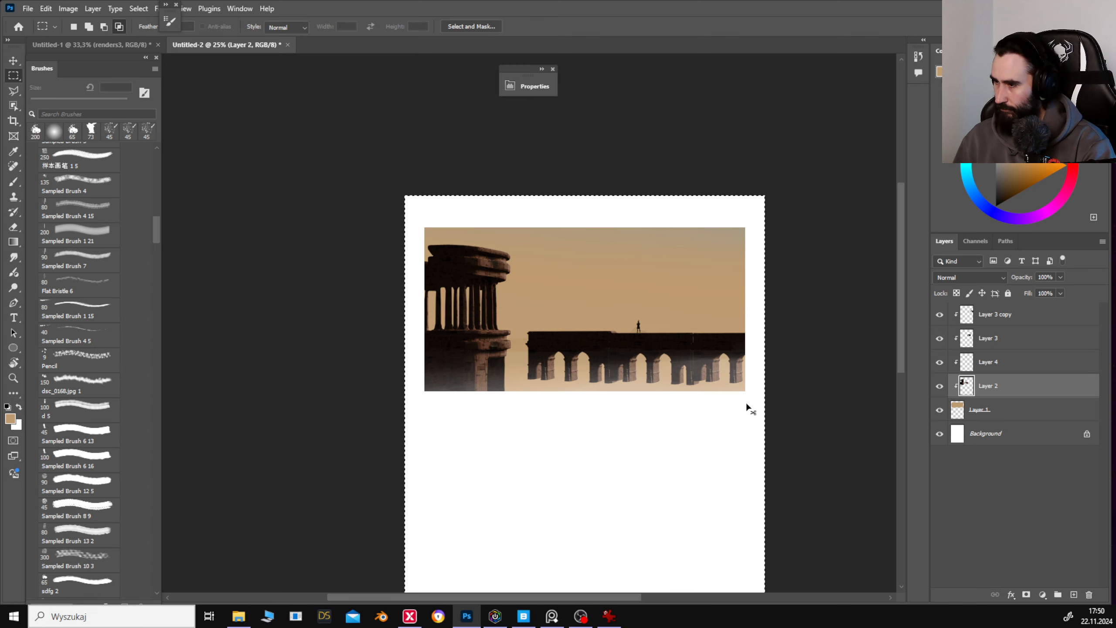
Copy the renders3 ruins from Untitled-1 into Untitled-2 as an unclipped top layer, placed on the white area below the picture.
key(ctrl+v)
key(ctrl+z)
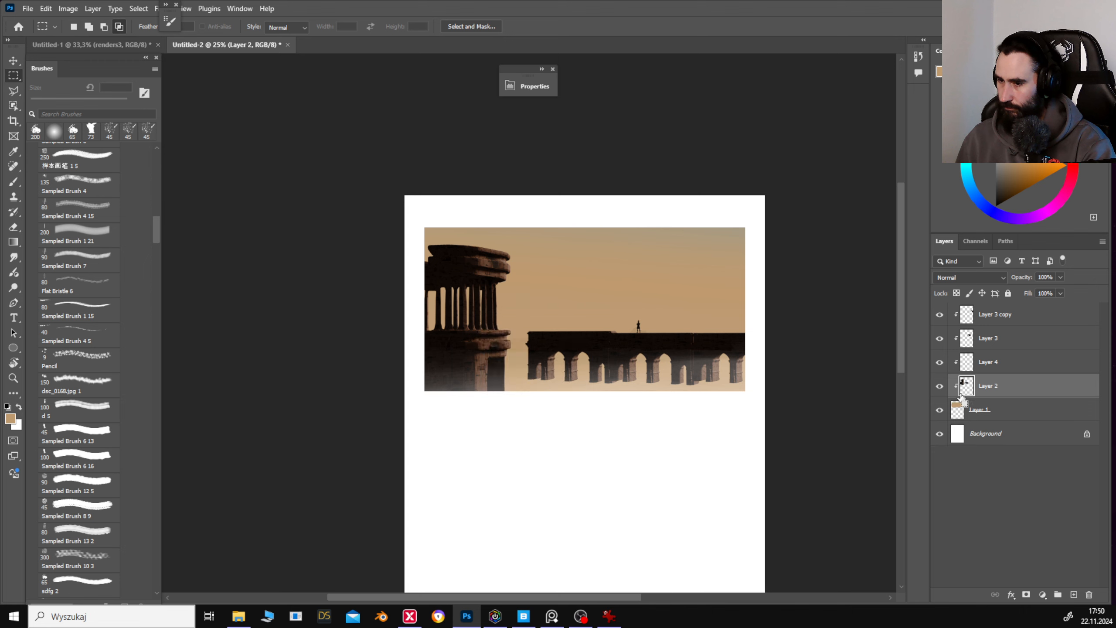
click(122, 45)
key(v)
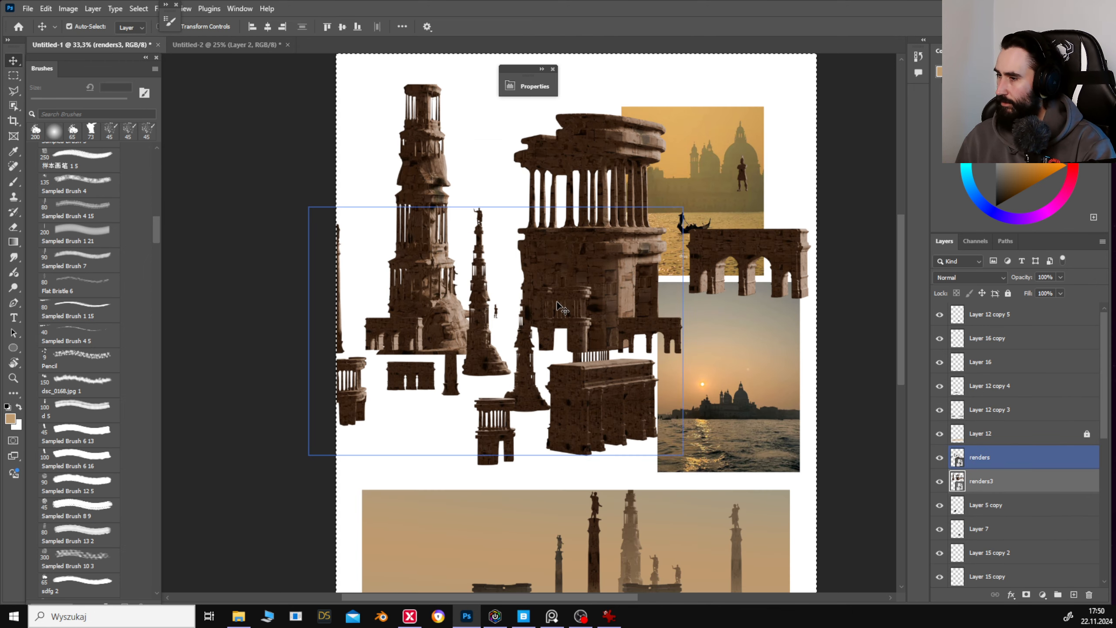
drag(598, 231, 595, 254)
key(ctrl+c)
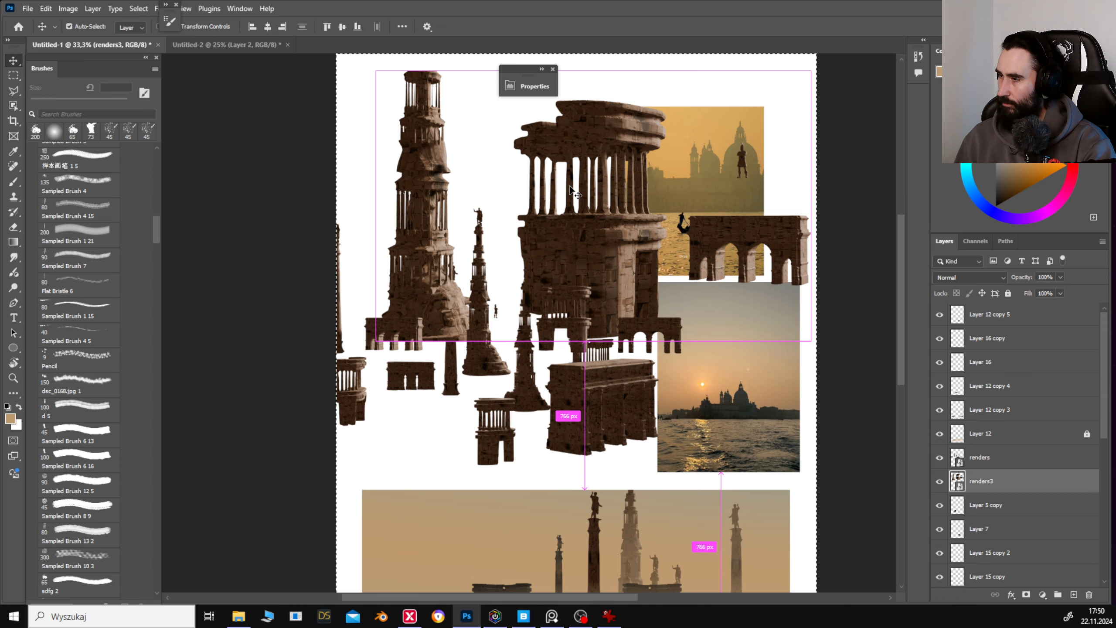
click(261, 45)
key(ctrl+v)
drag(1033, 388, 986, 310)
alt+click(972, 325)
drag(542, 328, 540, 403)
Copy the tall tower from Layer 5 onto its own clipped layer beneath Layer 2 and place it behind the arcade.
key(l)
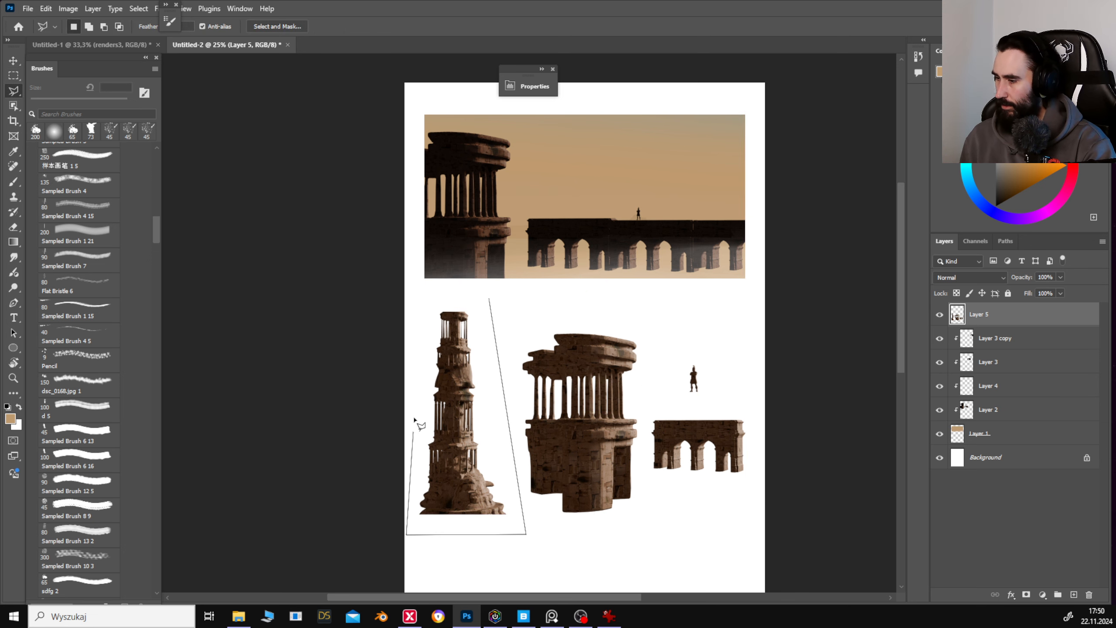
key(ctrl+j)
key(v)
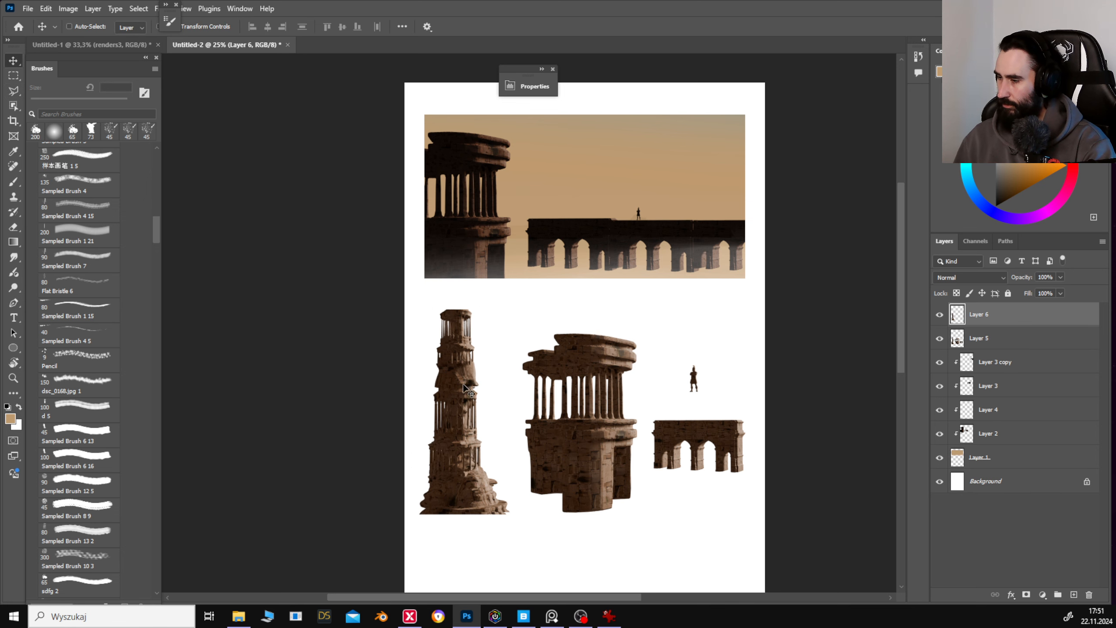
mouse_move(495, 461)
mouse_down()
mouse_move(722, 259)
mouse_move(689, 219)
mouse_up()
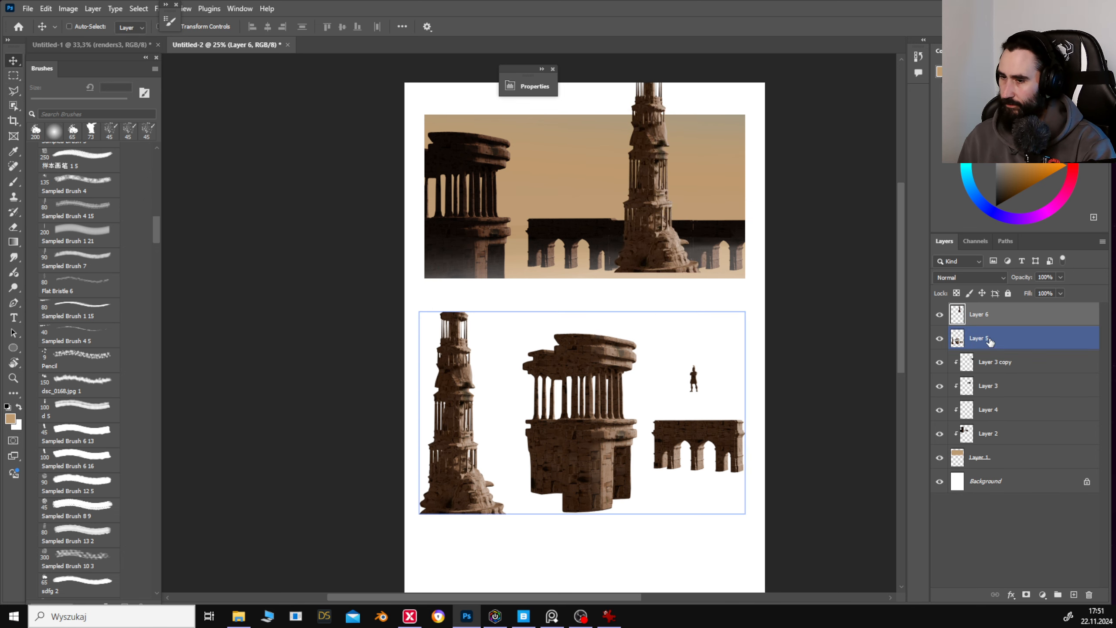
drag(998, 315, 1019, 453)
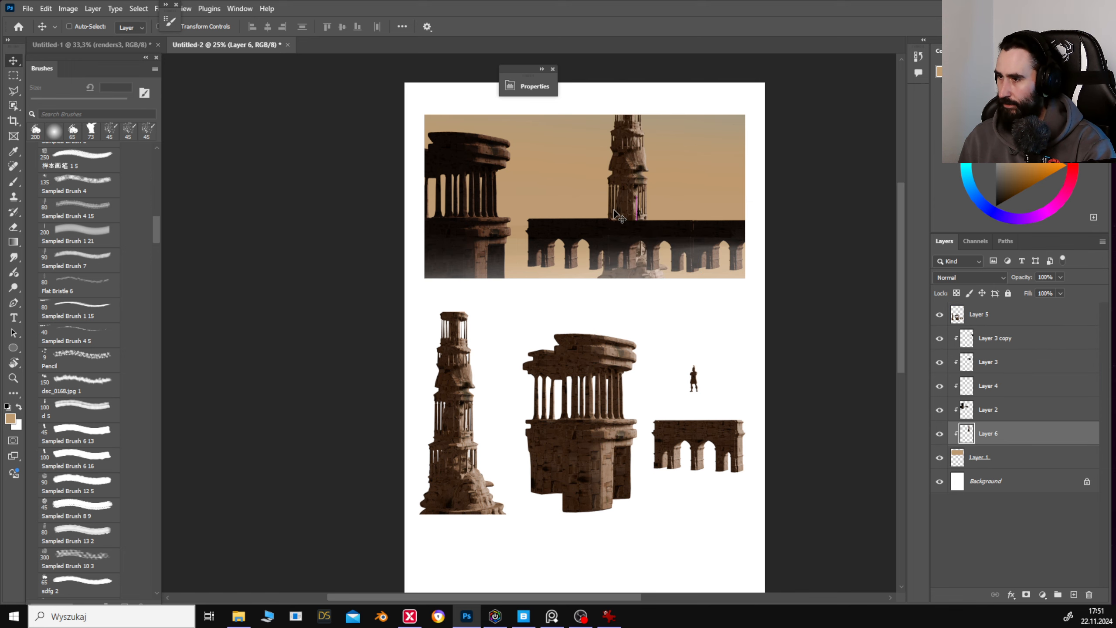
Bring the sunset lagoon photo from Untitled-1 into Untitled-2 as an unclipped top layer and place it beside the ruins below the picture.
click(107, 44)
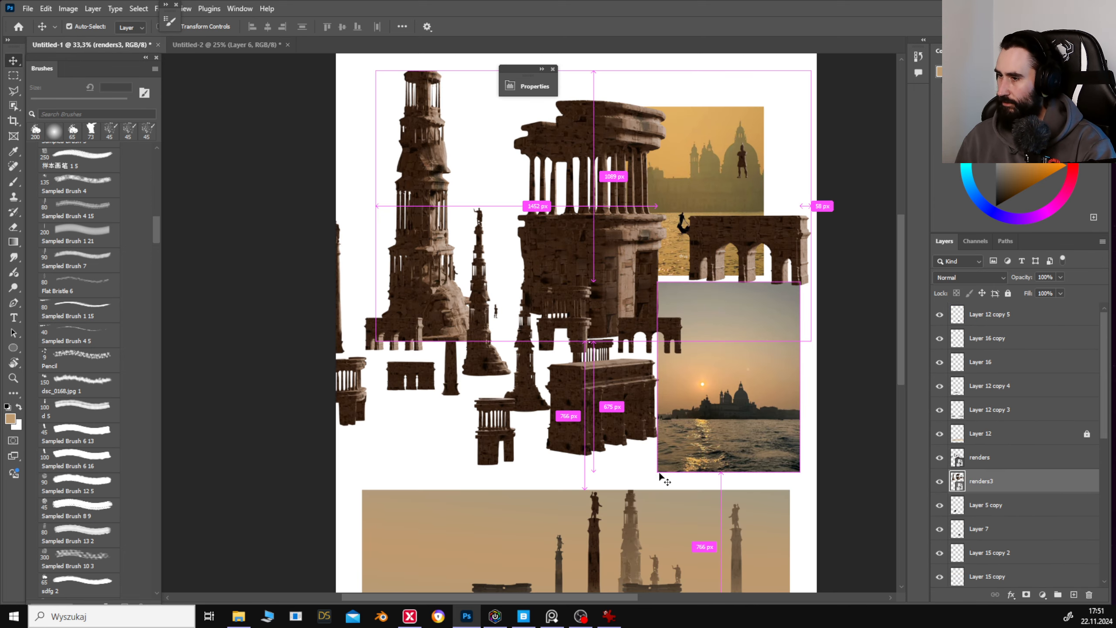
scroll(680, 363, down, 3)
ctrl+click(721, 277)
drag(721, 277, 619, 431)
drag(617, 421, 579, 352)
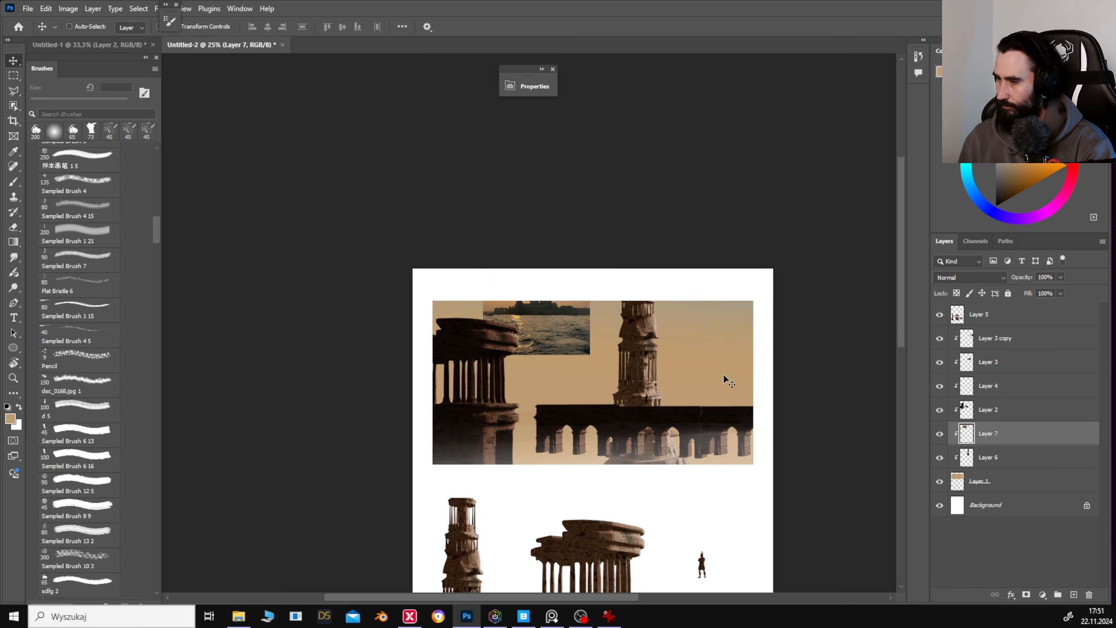
drag(987, 433, 983, 311)
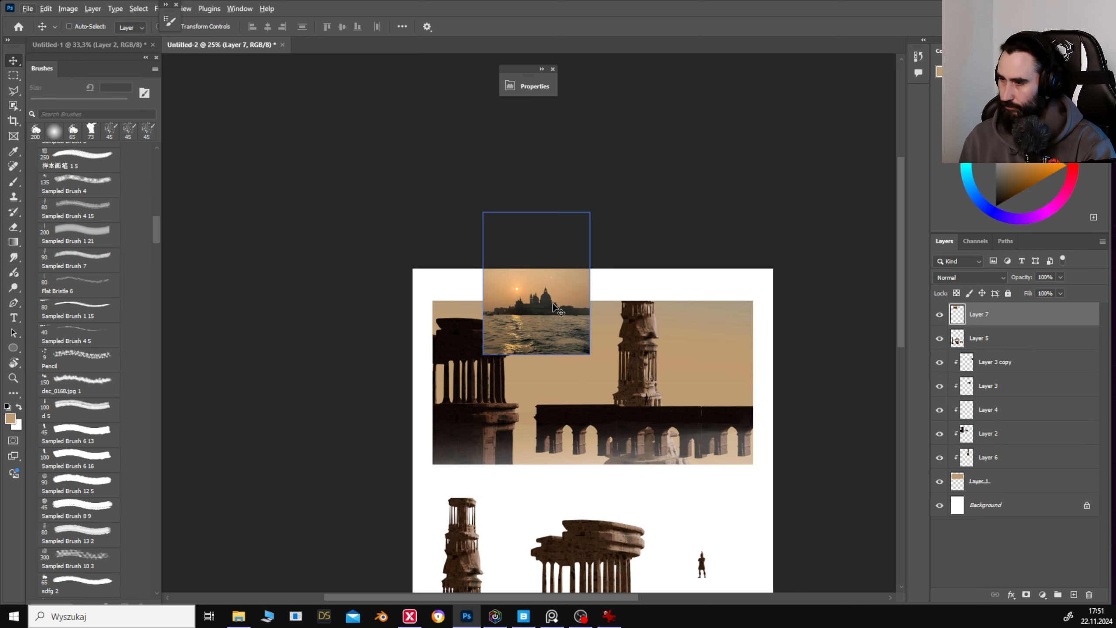
drag(609, 425, 664, 405)
Add a clipped layer above Layer 1 and darken the upper sky with gradients at 20% opacity in colours sampled from the sunset photo.
key(g)
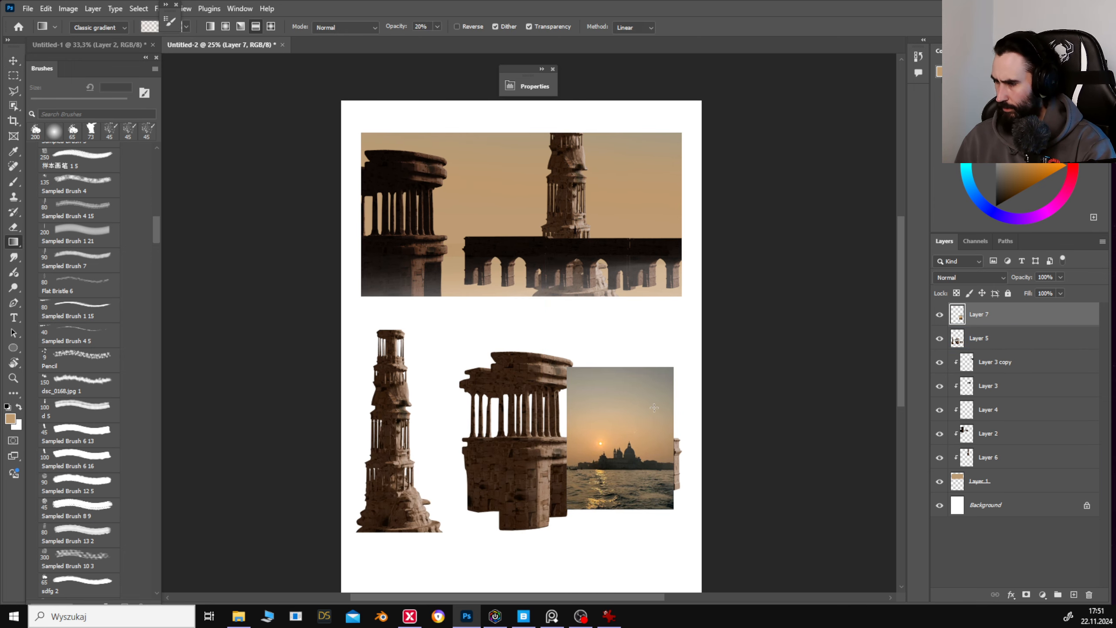
alt+click(634, 371)
click(998, 490)
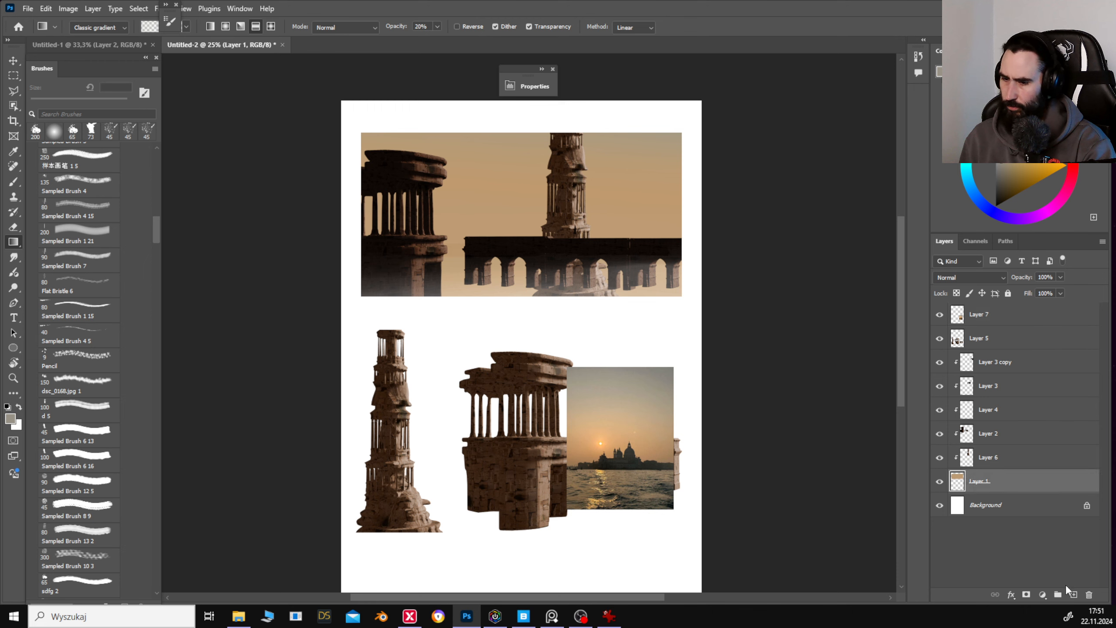
click(1073, 594)
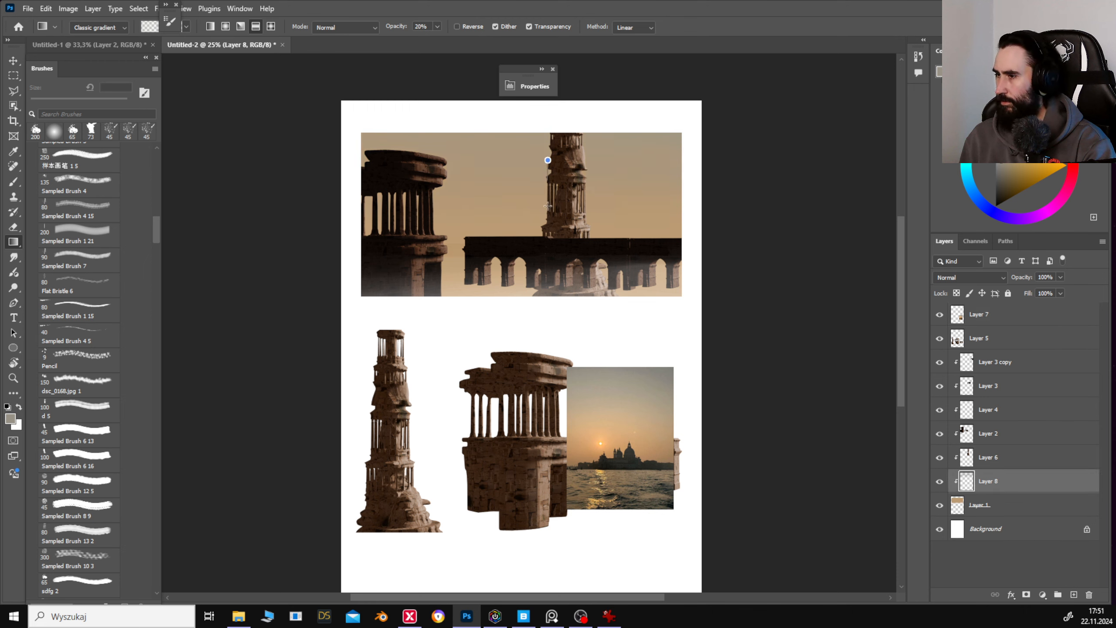
alt+click(620, 480)
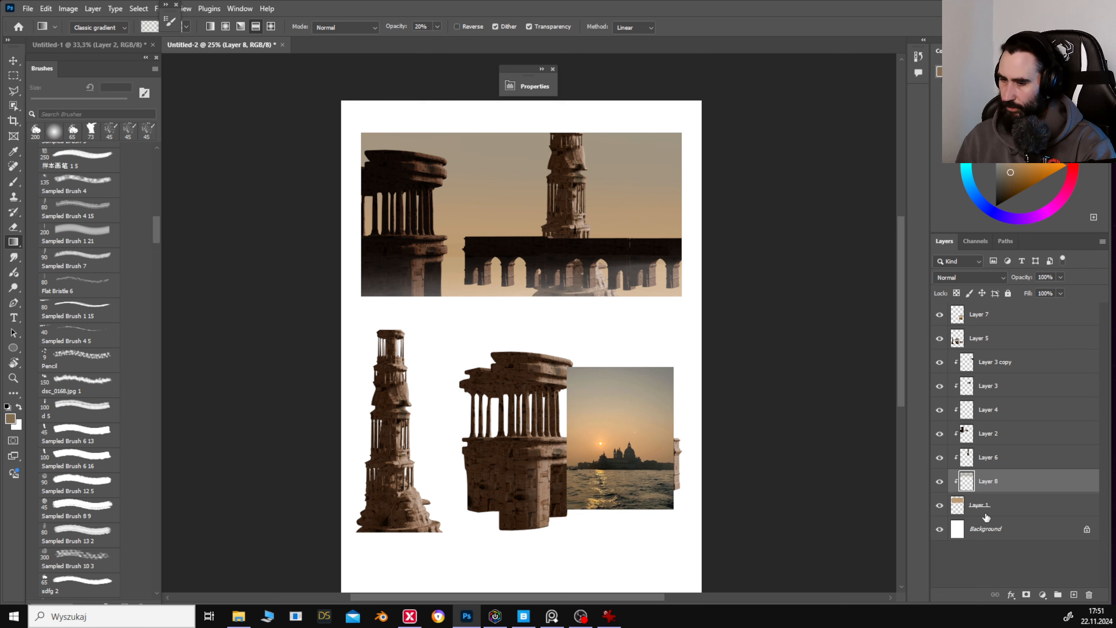
Copy the water strip from the sunset photo onto a clipped layer above Layer 1 and stretch it to about 310% width across the picture's base.
click(997, 316)
key(m)
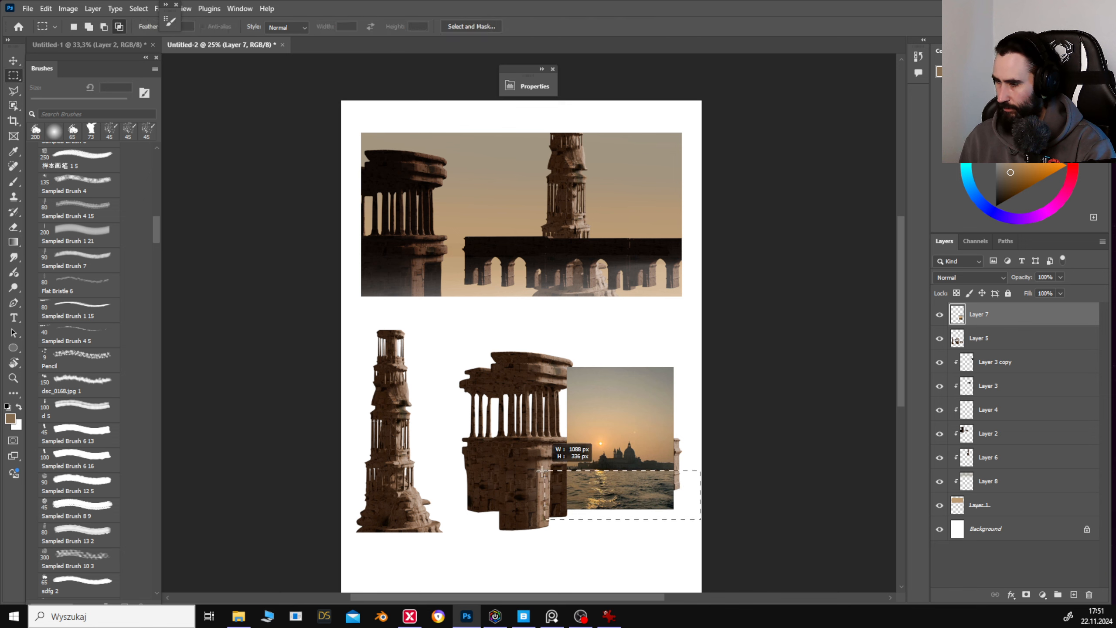
key(v)
click(989, 385)
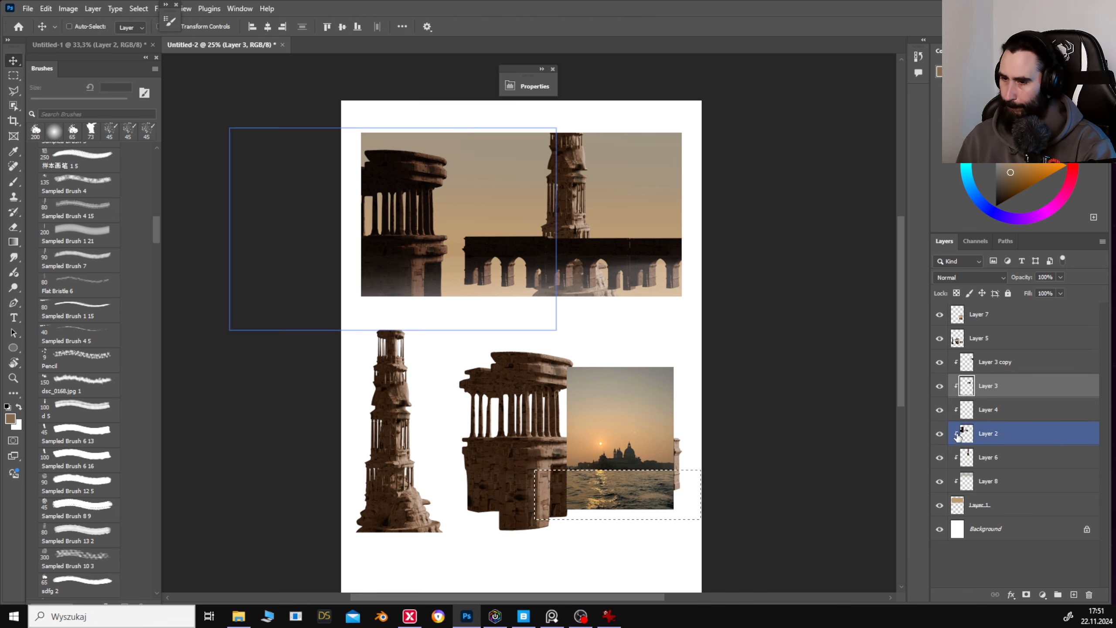
click(1024, 501)
key(ctrl+v)
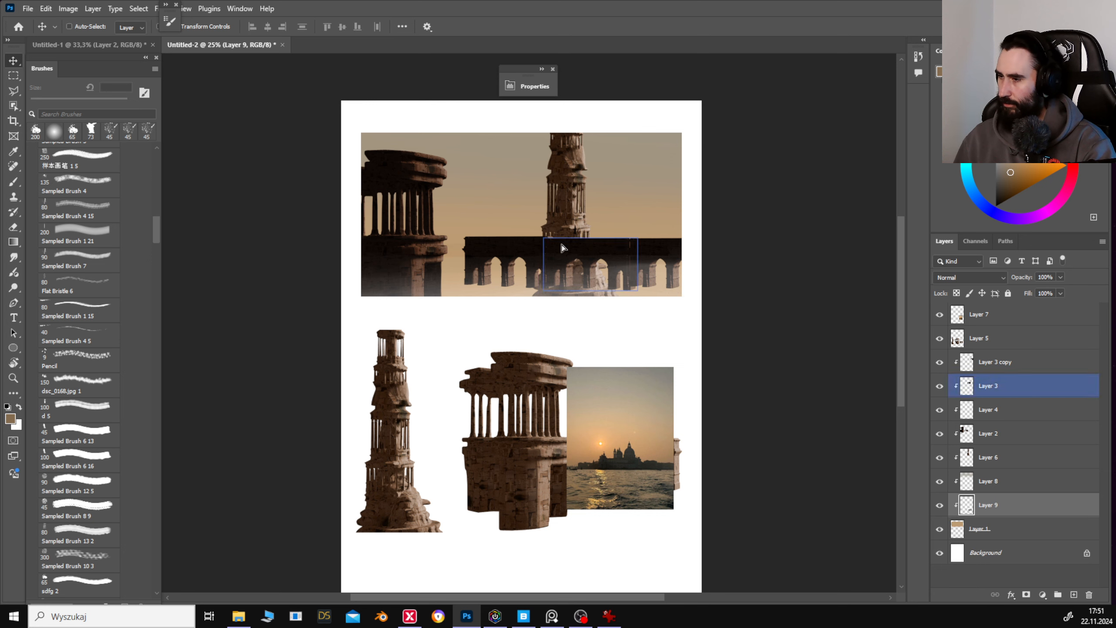
drag(564, 248, 539, 160)
drag(545, 305, 548, 223)
drag(558, 290, 701, 279)
key(ctrl+t)
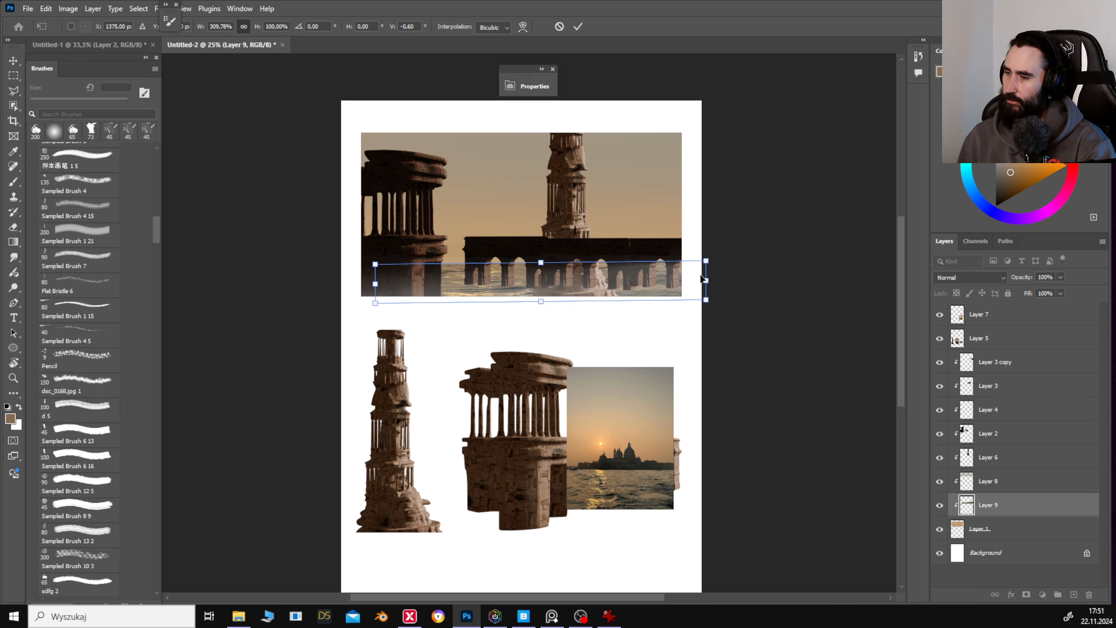
key(Return)
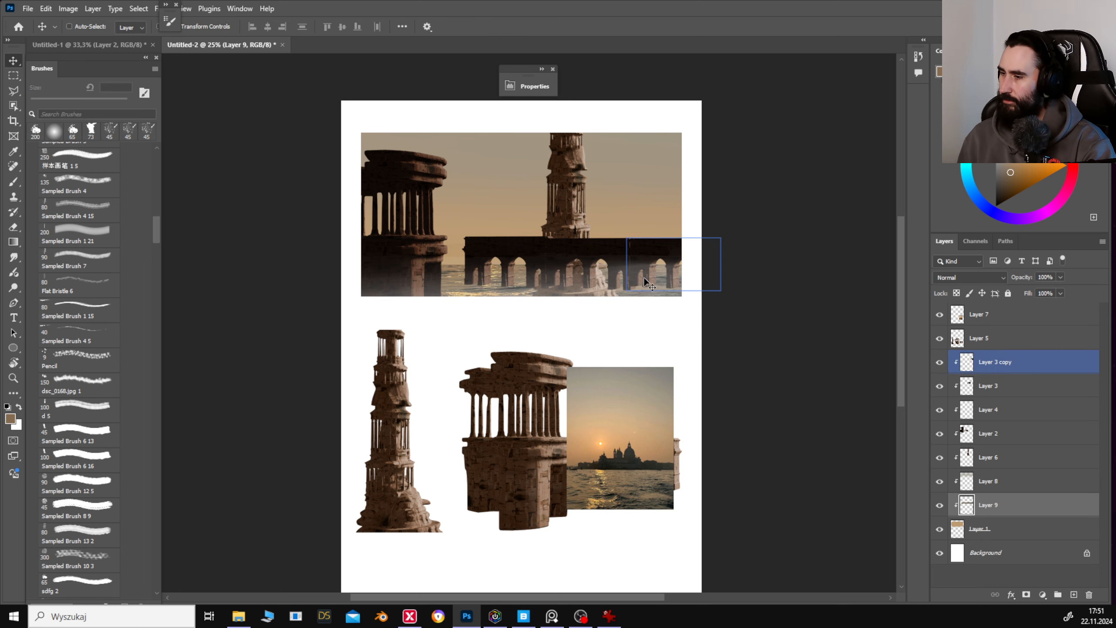
Shift the tall tower further right behind the arcade and add an empty clipped layer directly above it.
drag(577, 228, 593, 213)
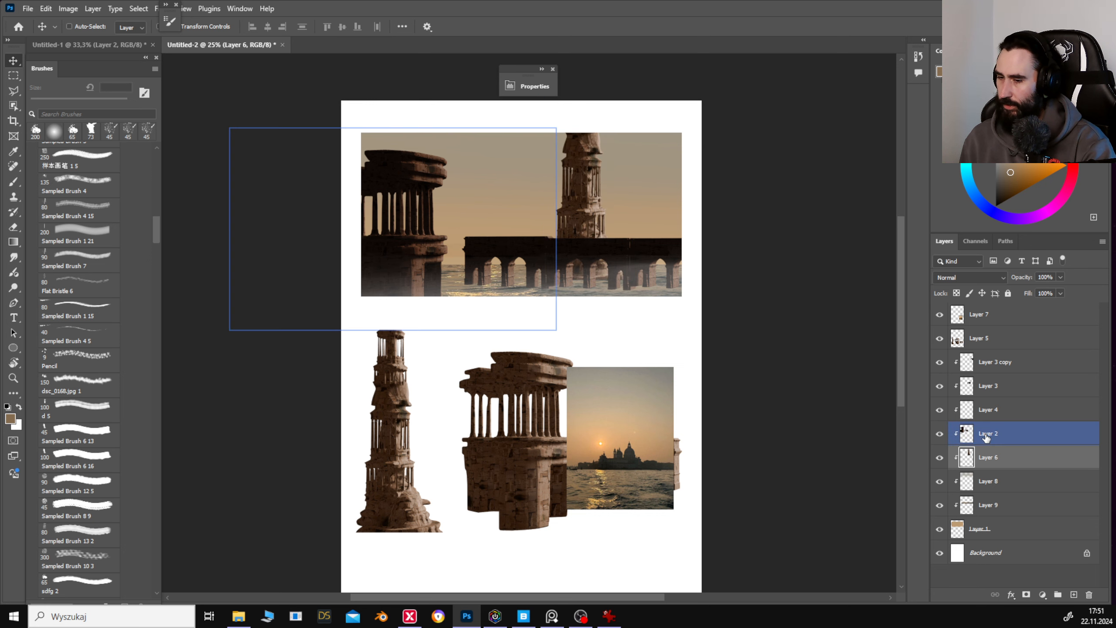
click(1074, 595)
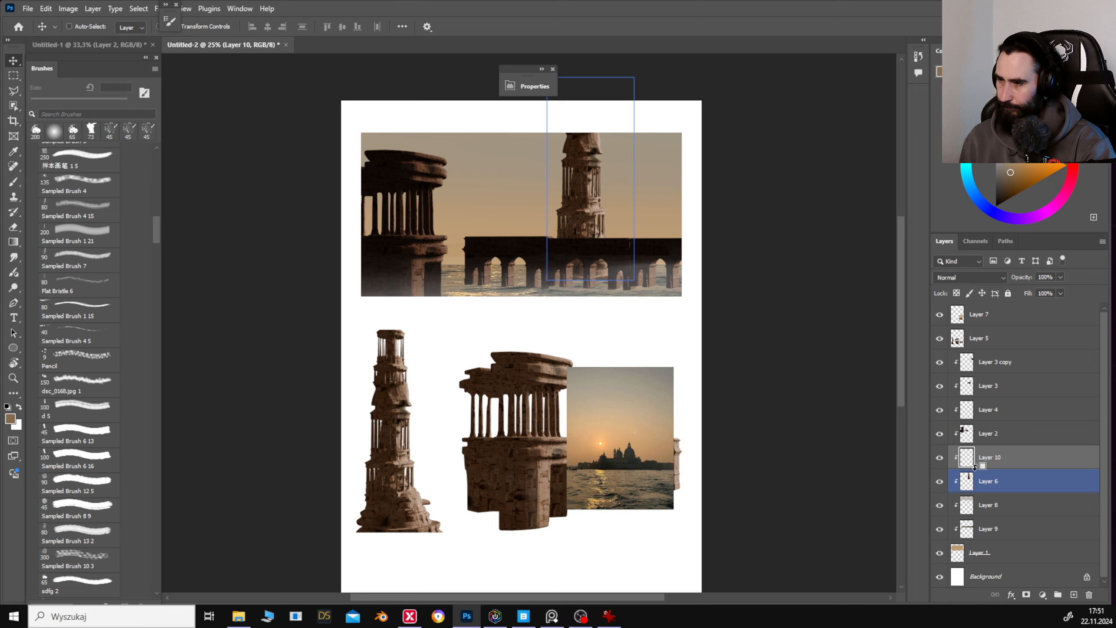
alt+click(975, 467)
key(ctrl+z)
click(989, 480)
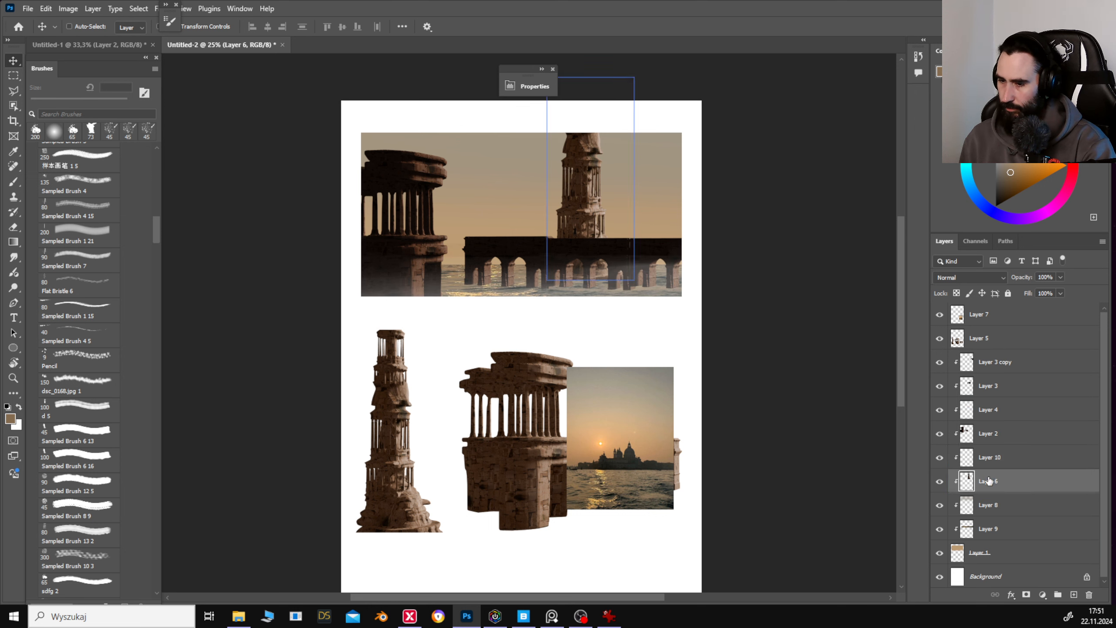
drag(588, 231, 598, 222)
Place the tower's Layer 6 at the bottom of the clipped stack, beneath the water and sky haze, and reposition the tower behind the arcade.
drag(974, 473, 983, 369)
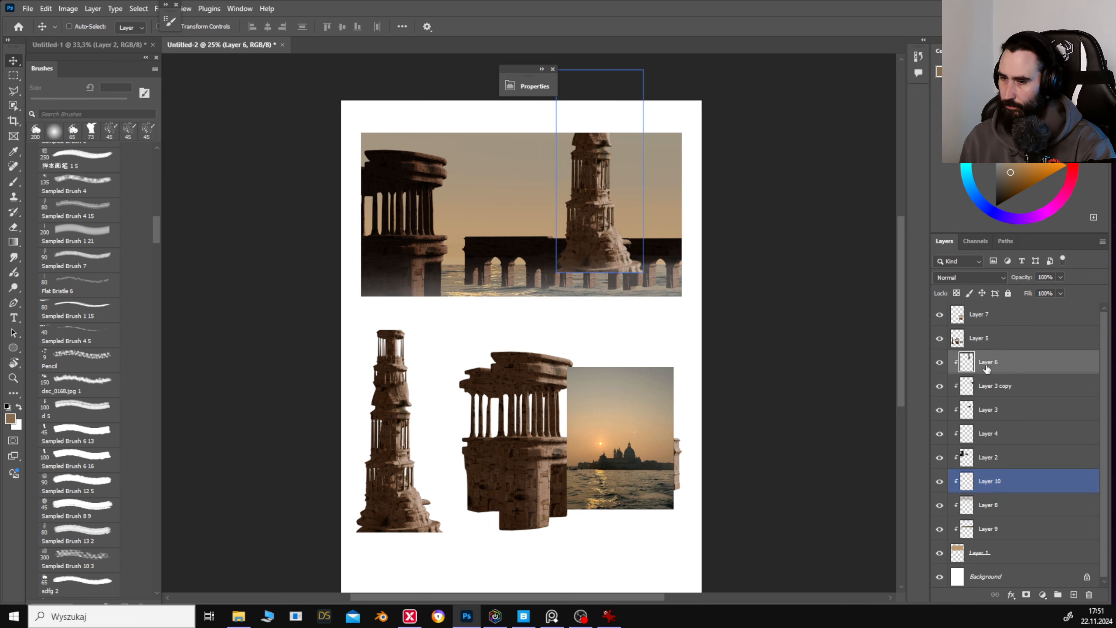
alt+click(980, 373)
drag(360, 188, 371, 289)
mouse_move(547, 253)
mouse_down()
mouse_move(547, 282)
mouse_move(539, 271)
mouse_up()
drag(578, 308, 583, 280)
drag(993, 361, 1051, 538)
drag(613, 278, 614, 285)
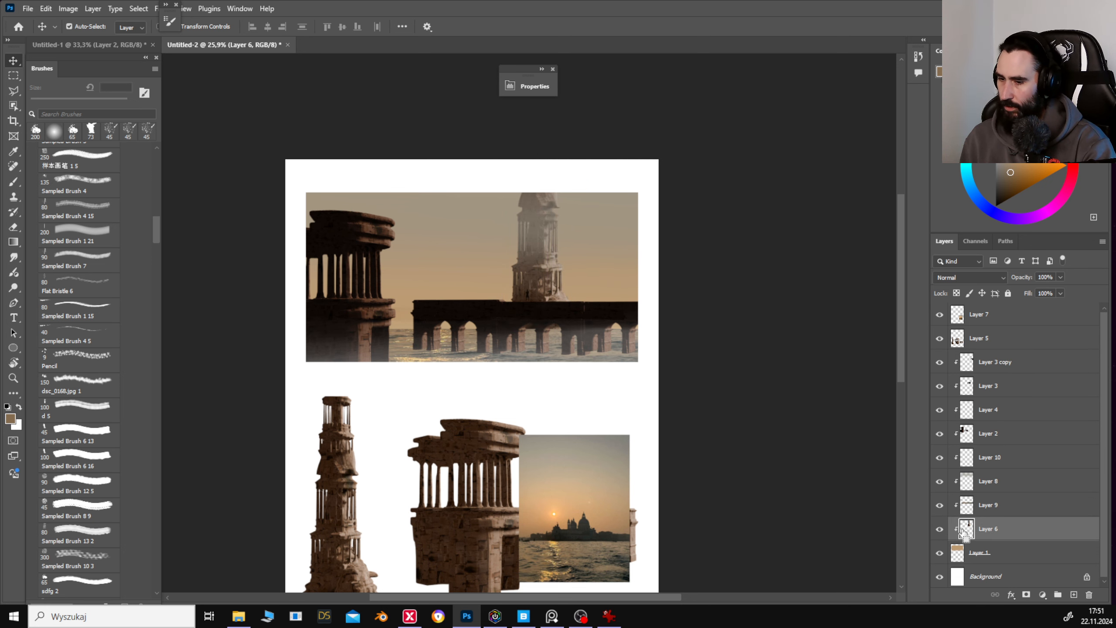
Try several positions for the hazy tower and settle it slightly further right behind the arcade.
key(ctrl+d)
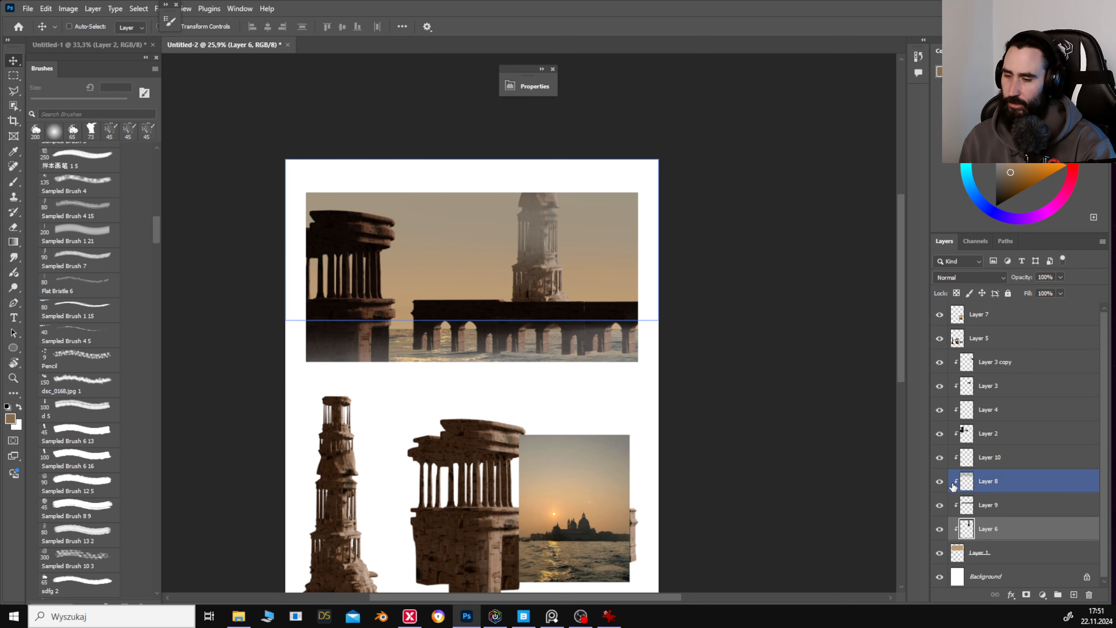
drag(571, 263, 628, 291)
key(ctrl+shift+t)
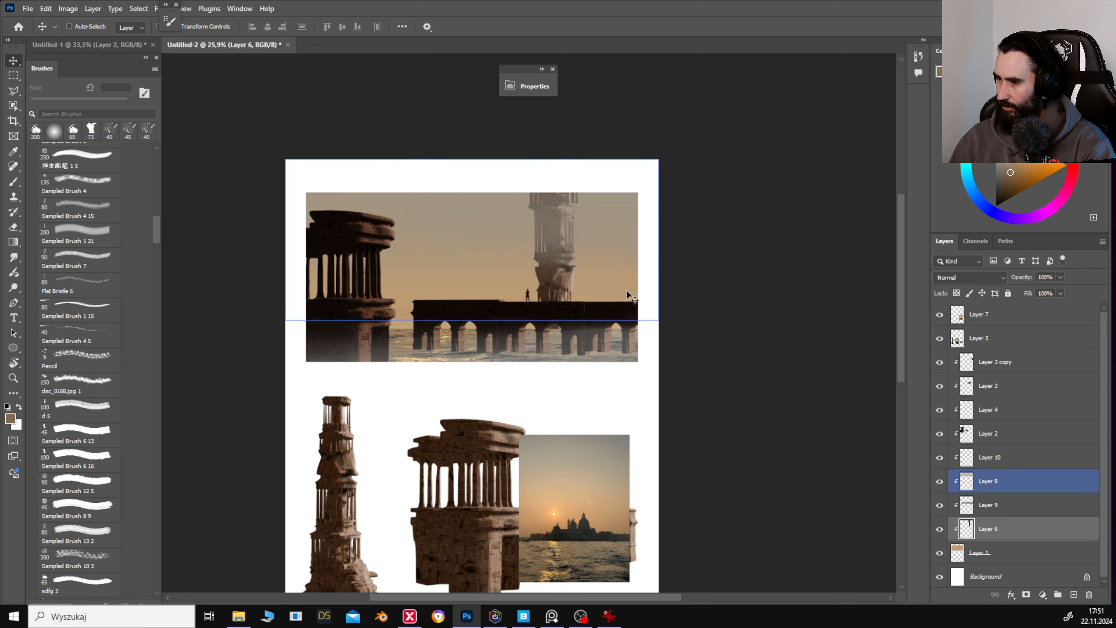
key(ctrl+shift+h)
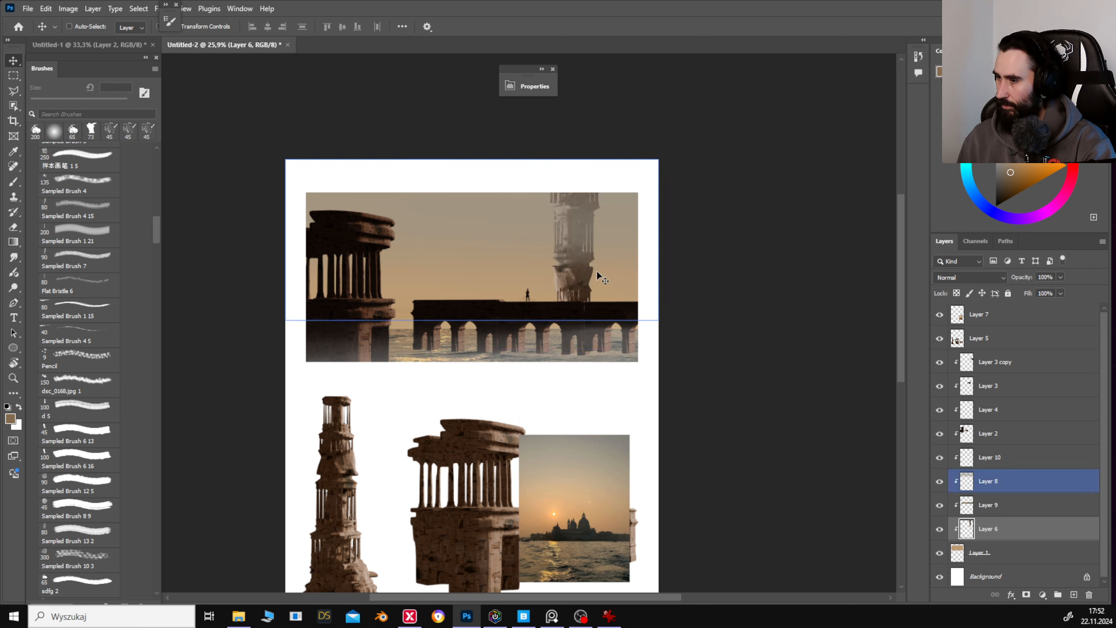
key(ctrl+z)
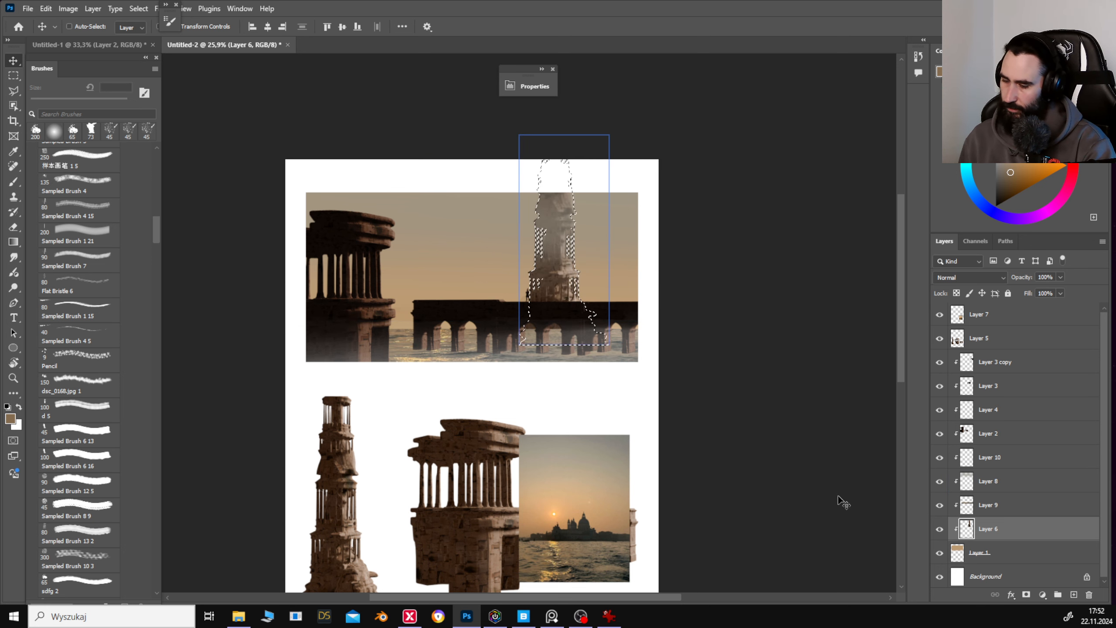
Tint the selected tower on Layer 6 with a dark gradient at 20% opacity, using a colour sampled from the sunset photo, and deselect it.
key(g)
drag(576, 442, 593, 521)
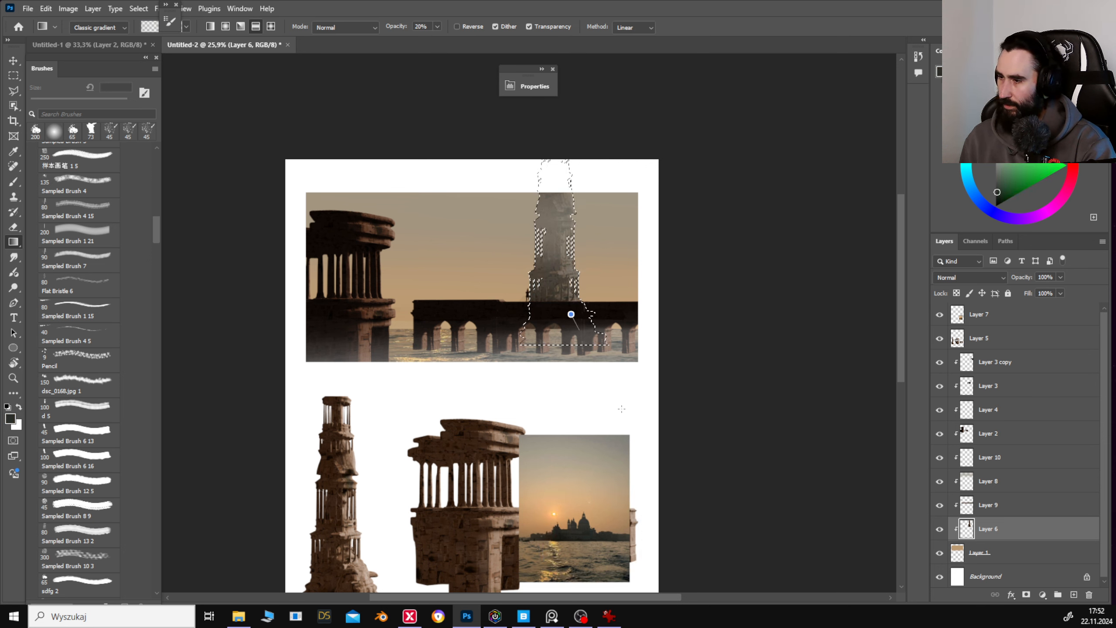
key(ctrl+d)
Duplicate the hazy tower, place the copy to its left behind the arcade and set the copy's opacity to 81%.
key(v)
drag(645, 304, 510, 292)
drag(529, 313, 504, 321)
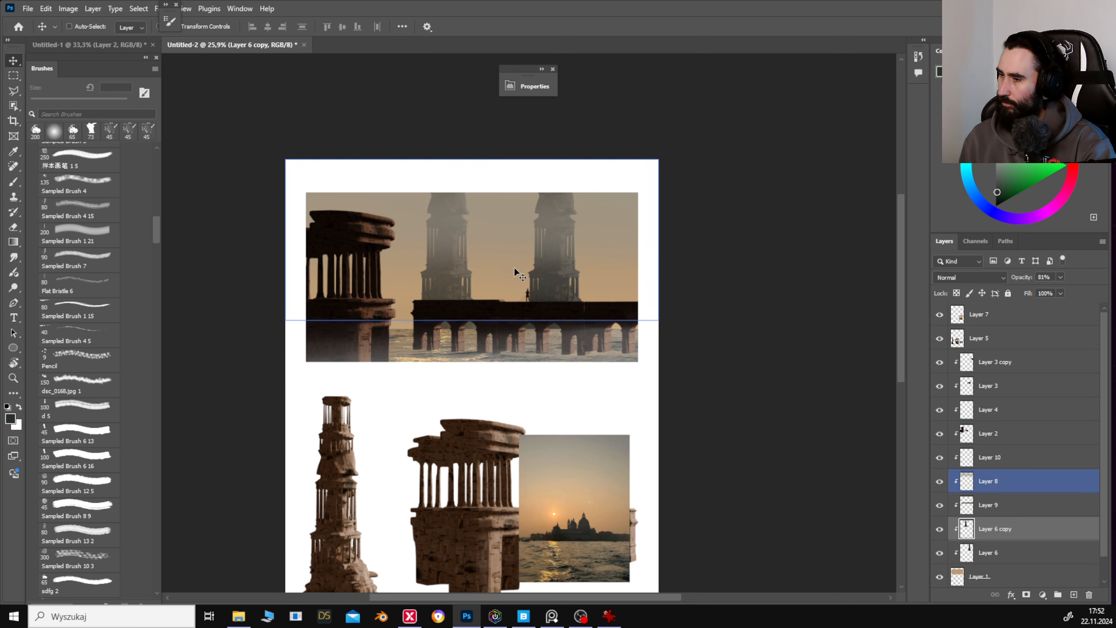
Move the original tower on Layer 6 further right, widening the gap between the two towers.
ctrl+click(529, 281)
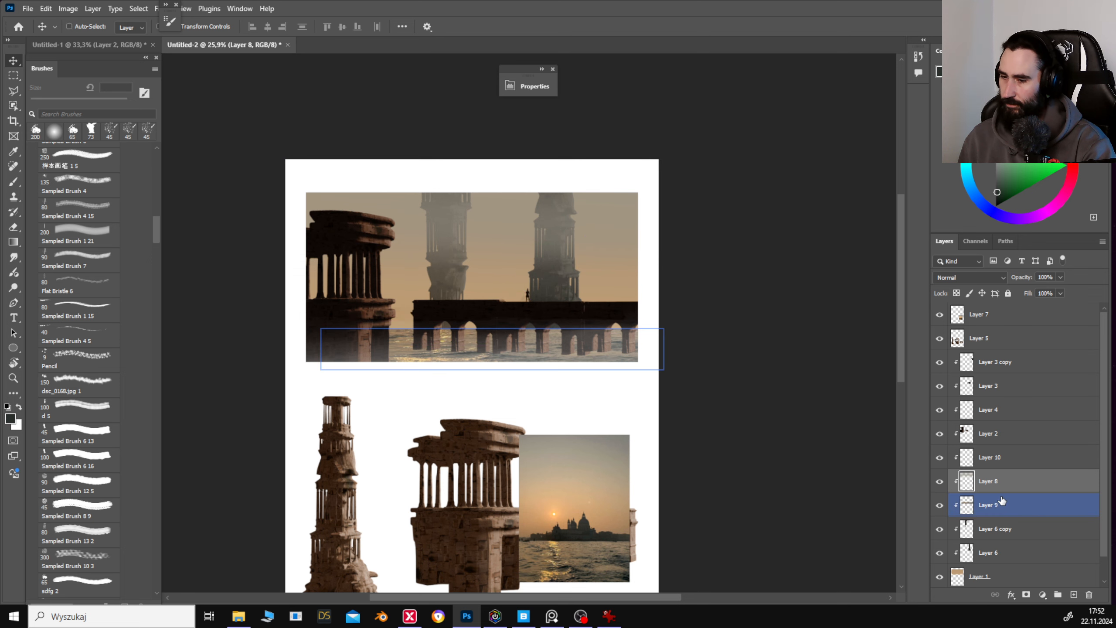
click(1006, 552)
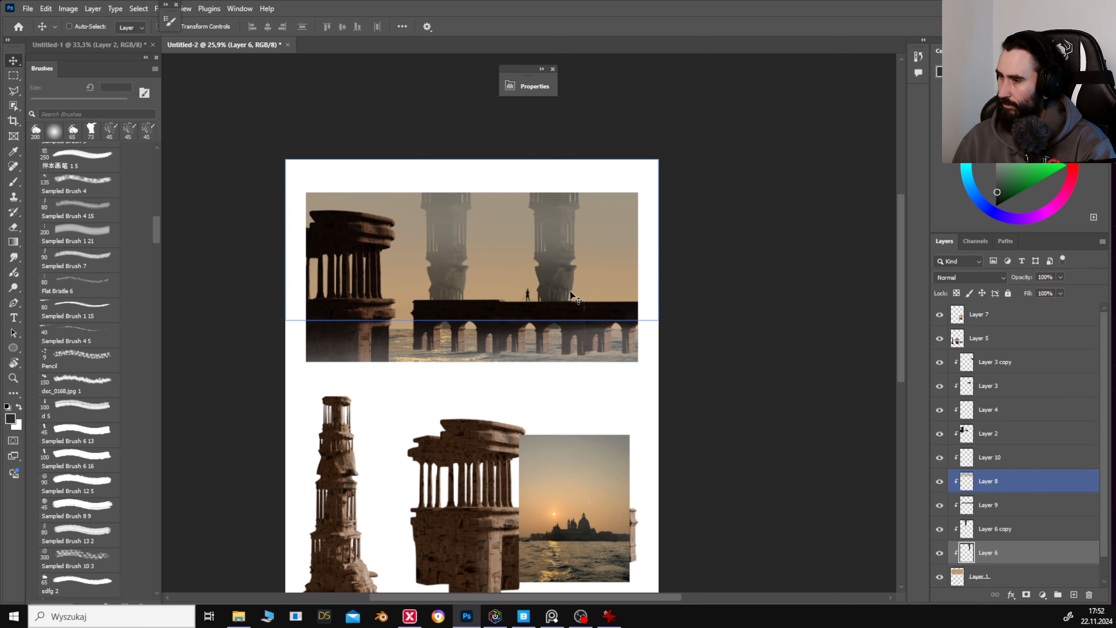
drag(569, 288, 596, 291)
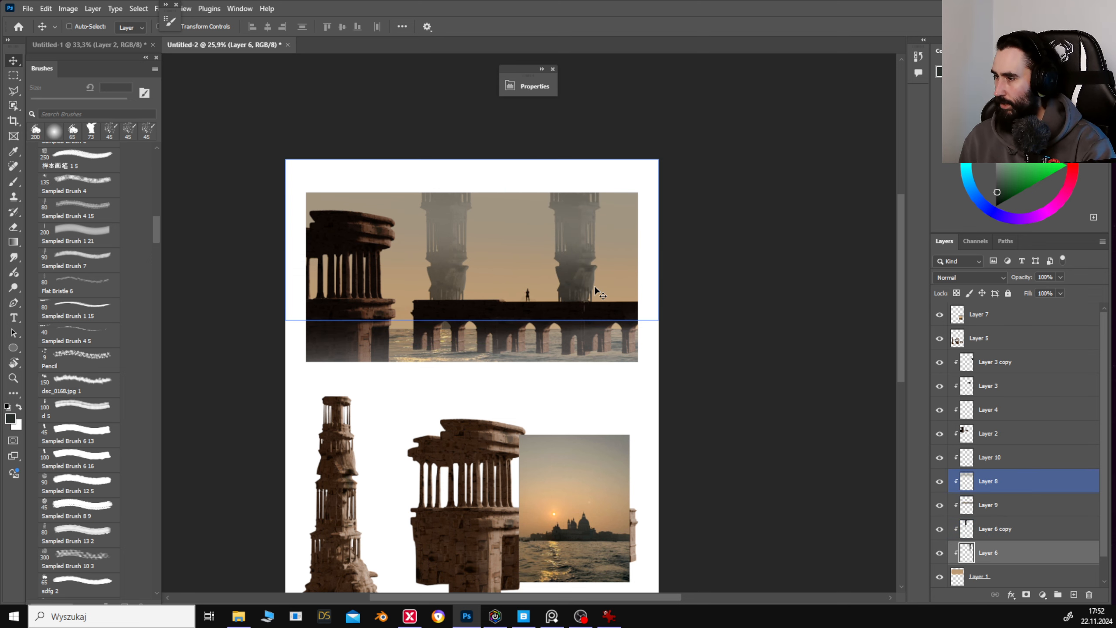
Sample the hazy colour of the left tower and shift the haze on Layer 8 sideways by about 35 px.
key(b)
alt+click(456, 263)
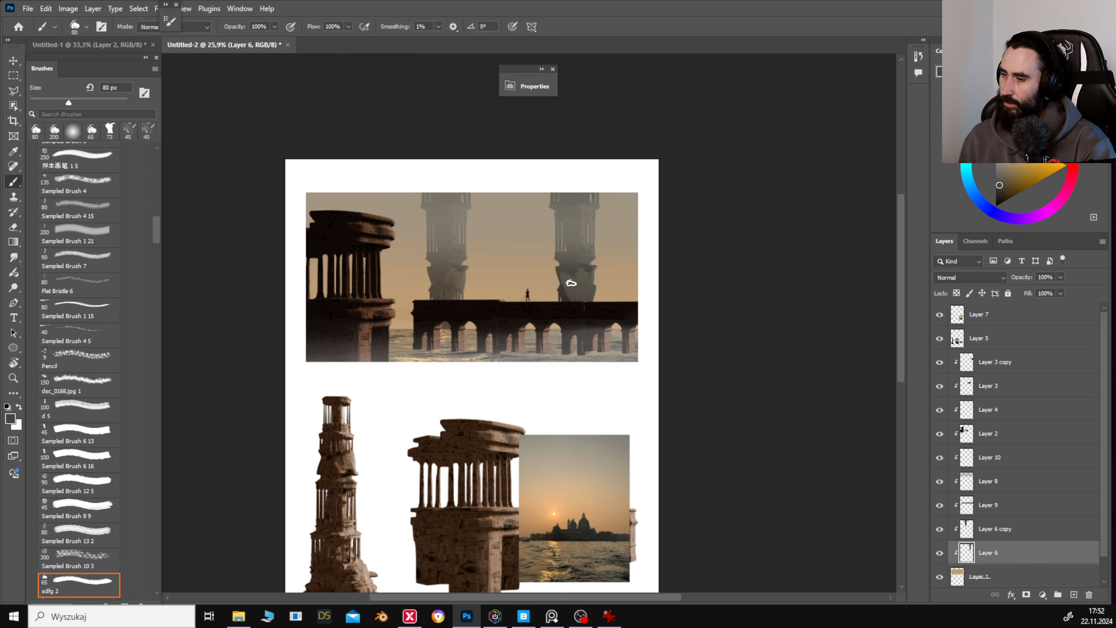
key(v)
ctrl+click(600, 283)
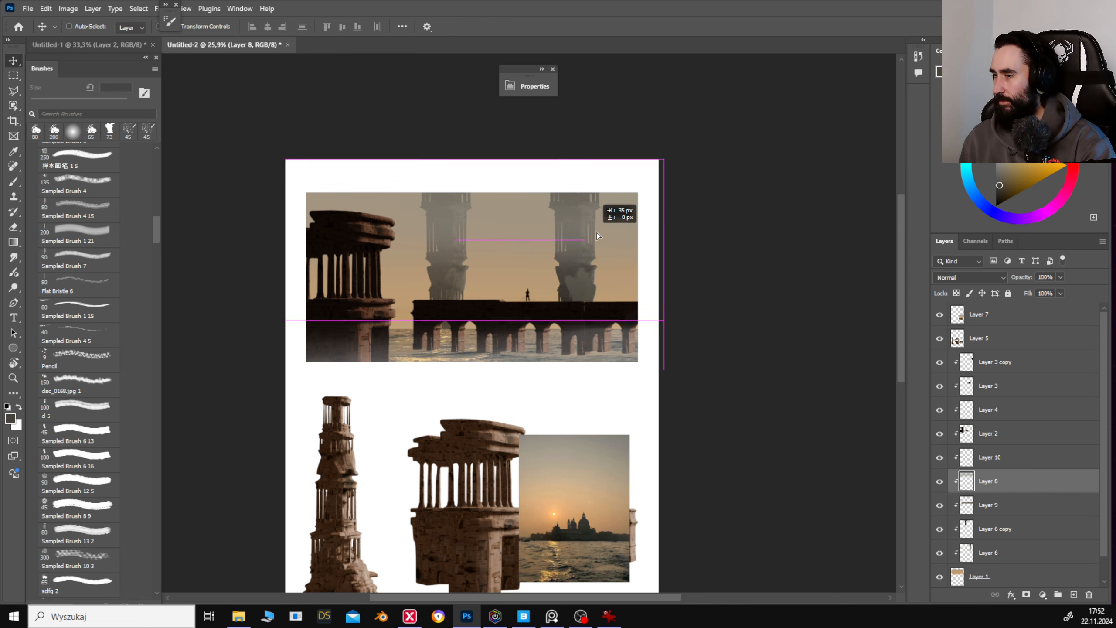
Rearrange the source material below the composition, moving the sunset photo up and the ruin renders on Layer 5 to the right.
drag(476, 470, 478, 377)
drag(467, 422, 385, 487)
ctrl+click(560, 440)
drag(560, 440, 560, 375)
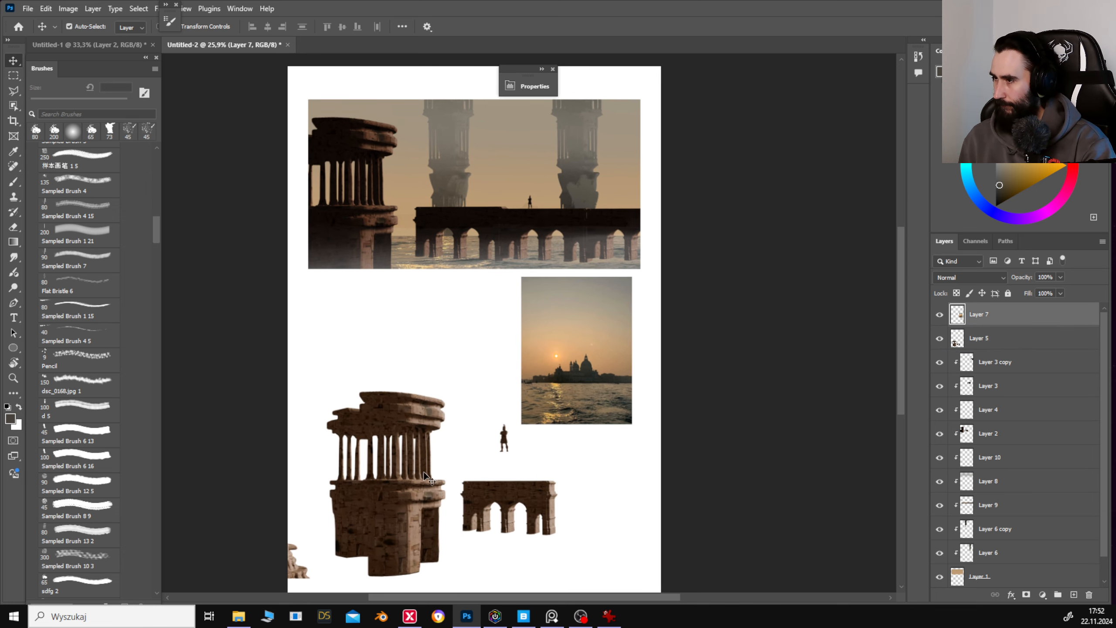
drag(423, 471, 538, 445)
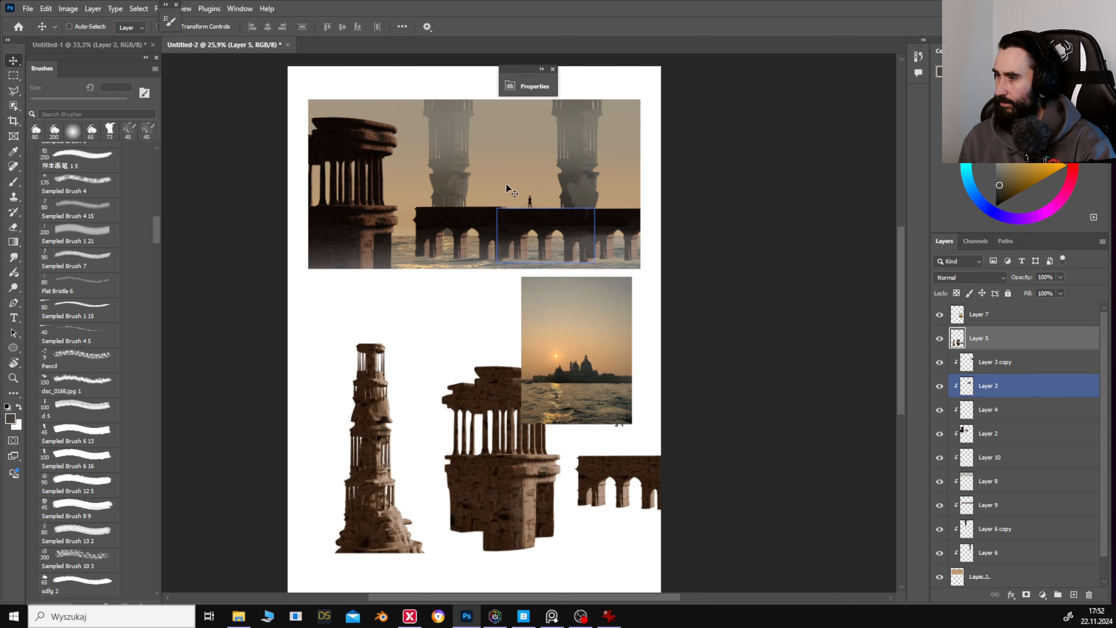
In the Untitled-1 document, shift the overlapping render layers apart until the statue-topped column stands clear.
click(130, 46)
drag(502, 216, 502, 333)
drag(404, 350, 434, 364)
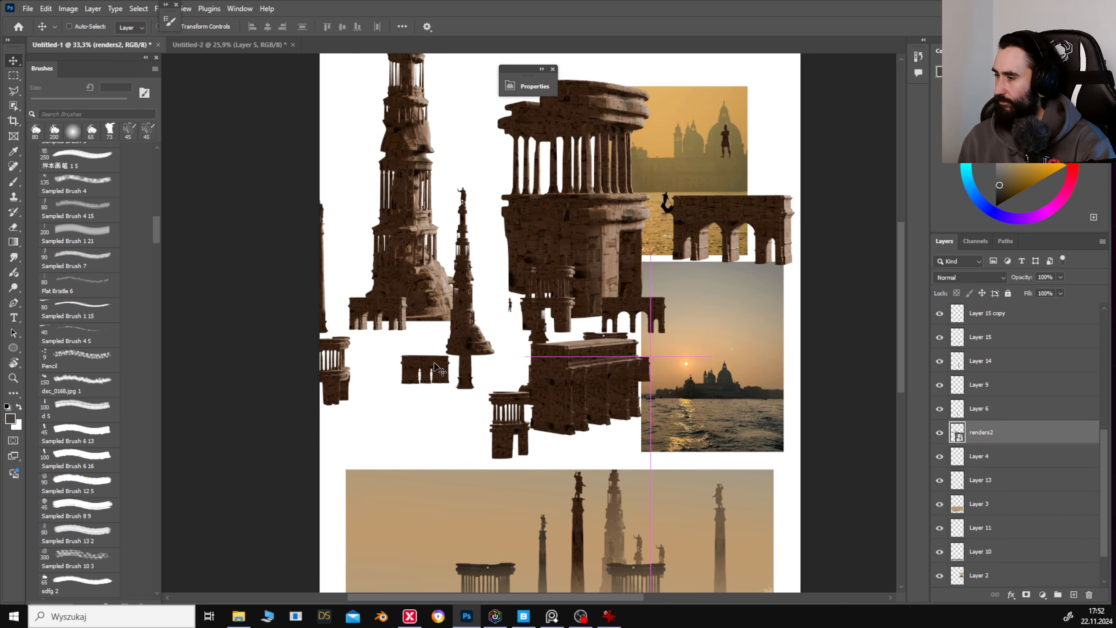
key(ctrl+z)
ctrl+click(387, 204)
drag(392, 216, 577, 280)
ctrl+click(522, 285)
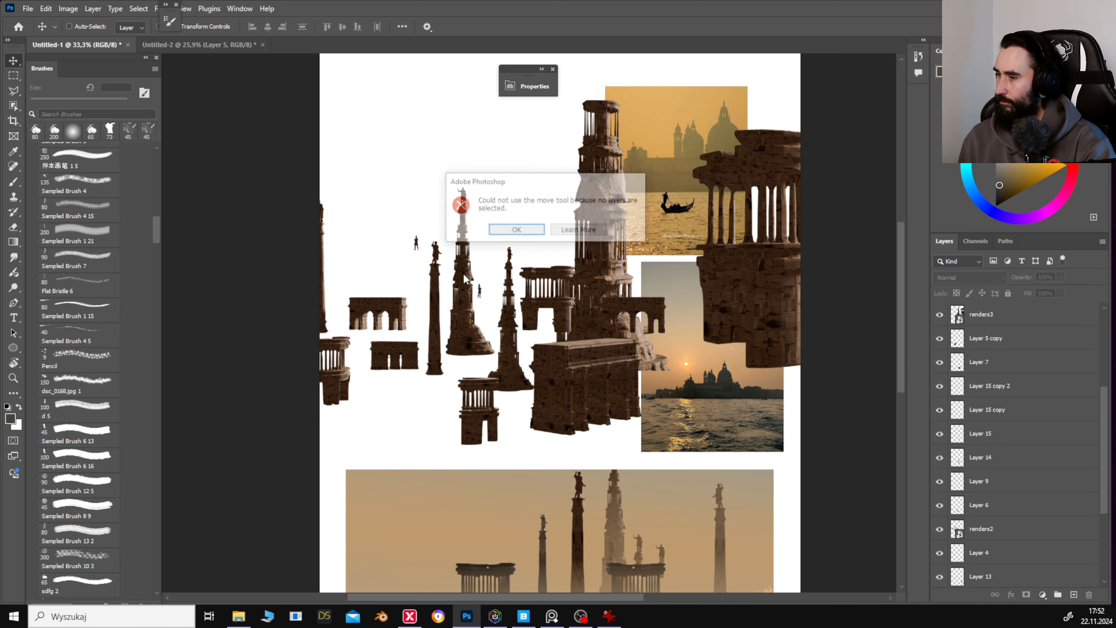
click(582, 233)
drag(460, 310, 571, 289)
drag(568, 291, 538, 244)
Copy the statue-topped column with a rectangular selection, paste it into Untitled-2 and place it between the two hazy towers.
key(m)
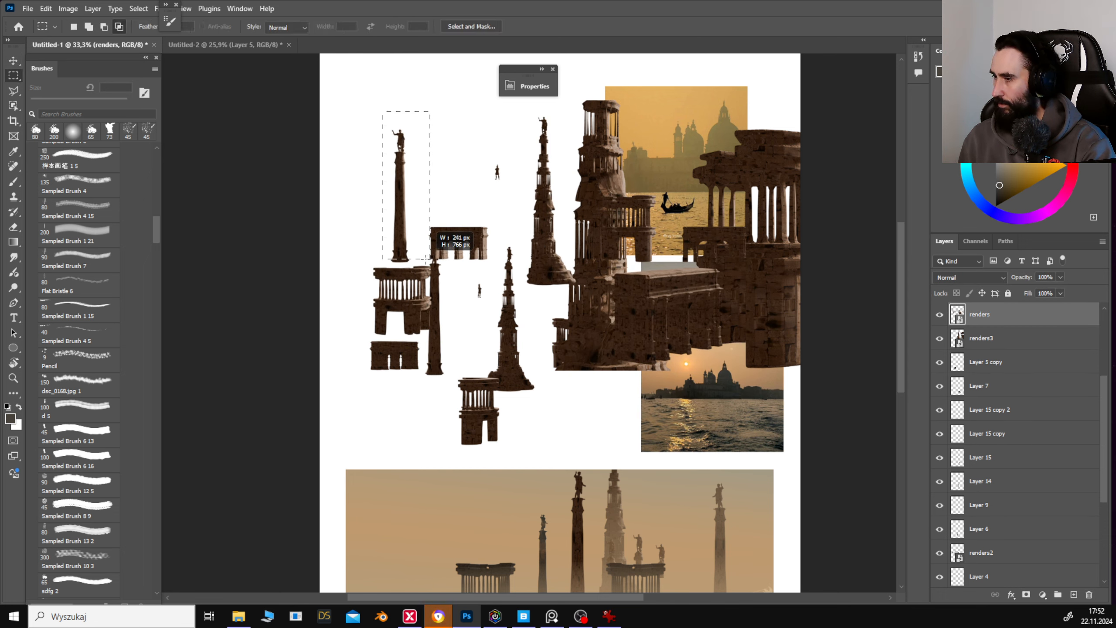
click(184, 45)
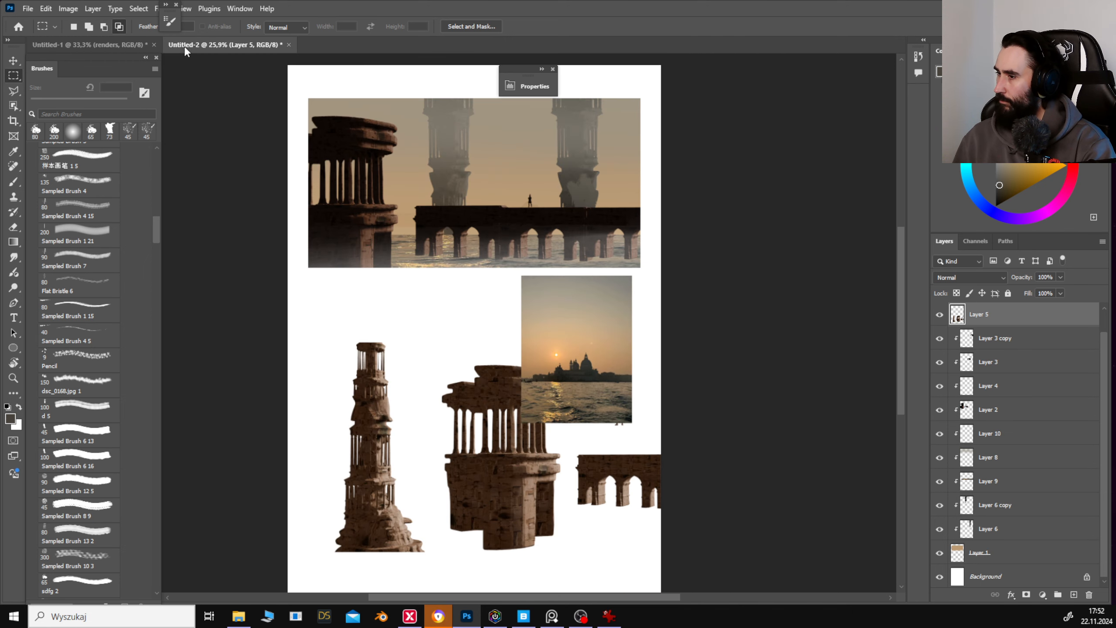
key(ctrl+v)
key(v)
drag(511, 325, 539, 181)
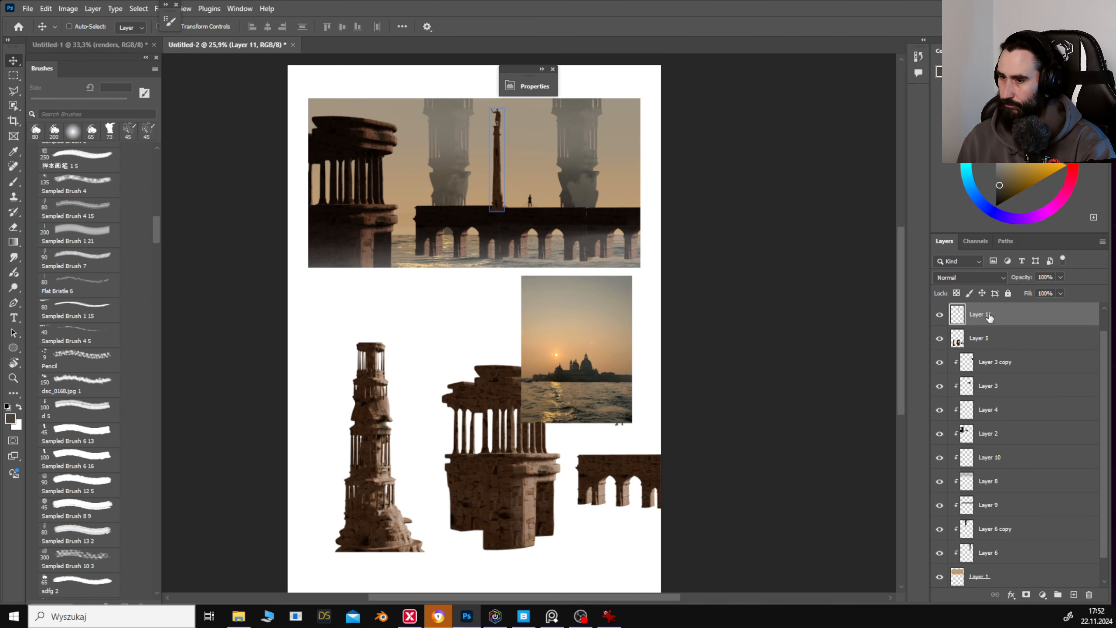
Lower the column slightly and move its layer down the stack to just below Layer 6, behind the arcade and towers.
drag(989, 317, 1013, 346)
drag(459, 179, 451, 195)
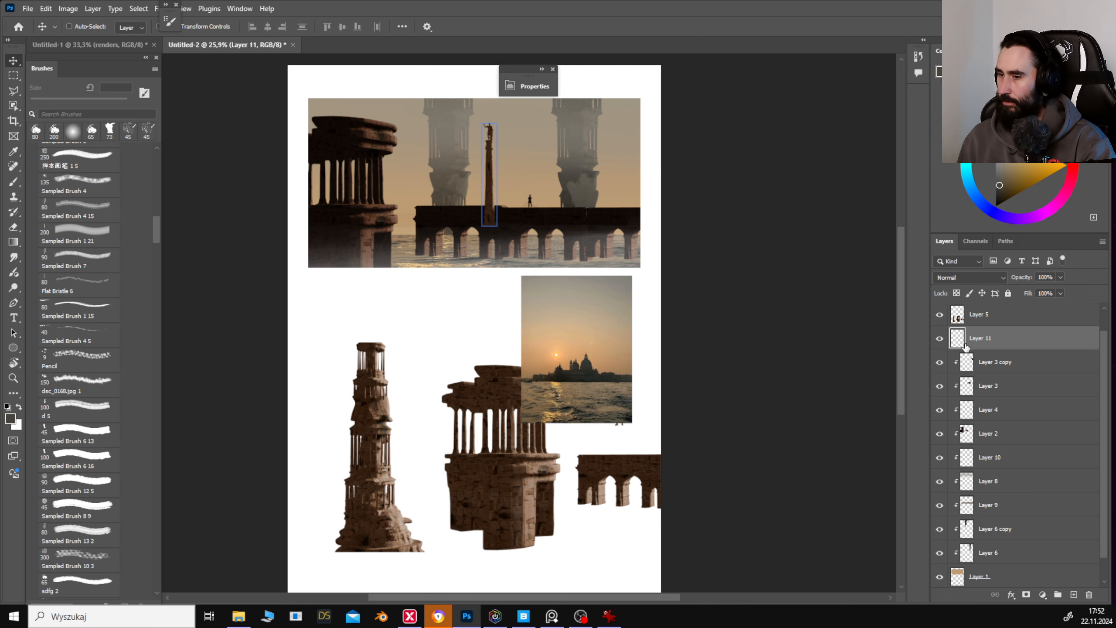
drag(965, 347, 988, 567)
Make two copies of the column, space the three evenly between the towers and merge them into one layer.
drag(529, 207, 552, 253)
scroll(513, 219, up, 2)
drag(584, 250, 527, 236)
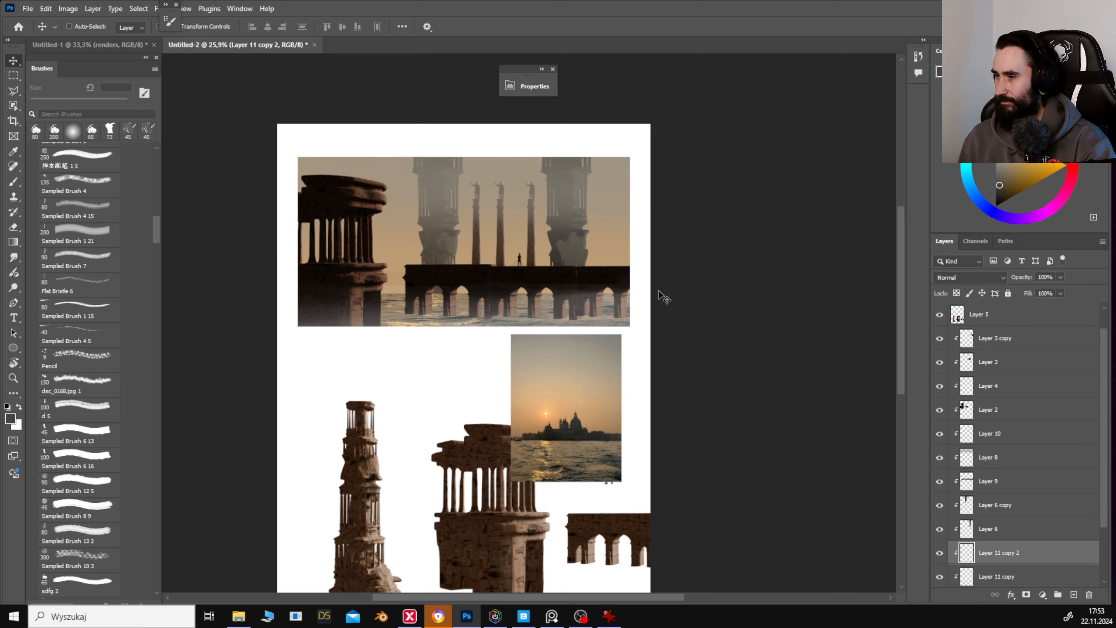
drag(576, 286, 579, 286)
scroll(1043, 529, down, 2)
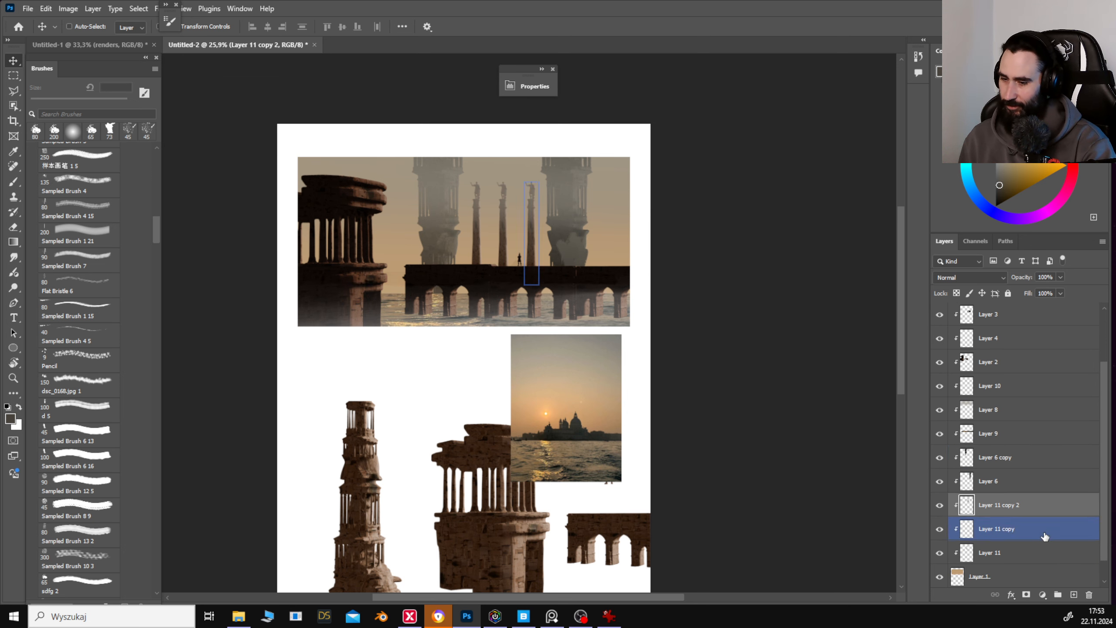
right_click(1048, 552)
click(1046, 347)
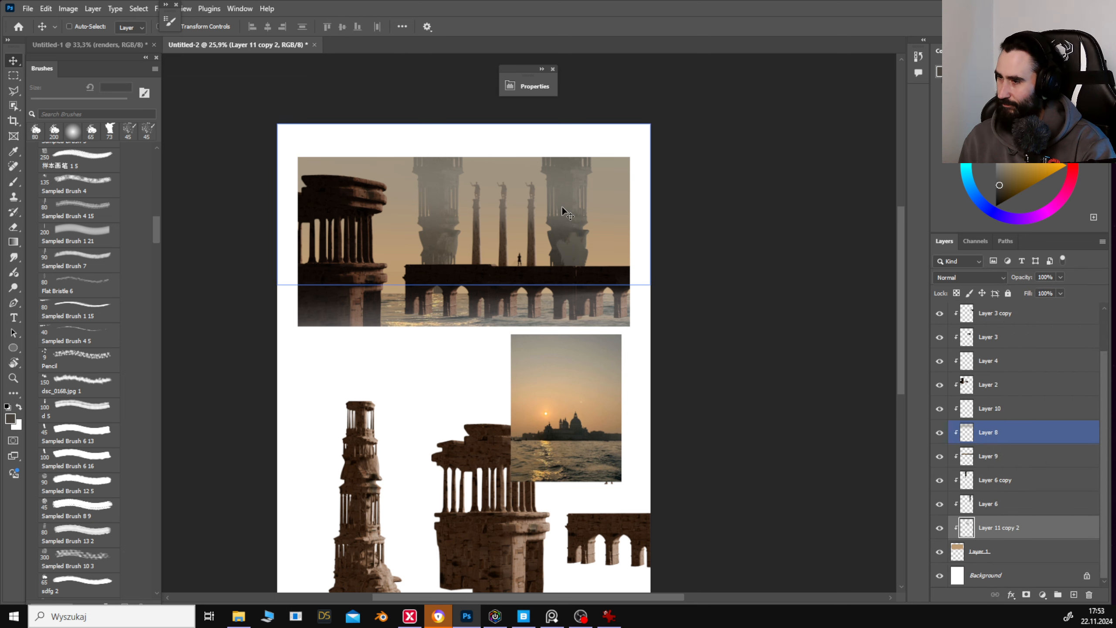
Tint the merged columns with a gradient at 20% opacity, deselect, and place copies of the row behind both towers.
key(g)
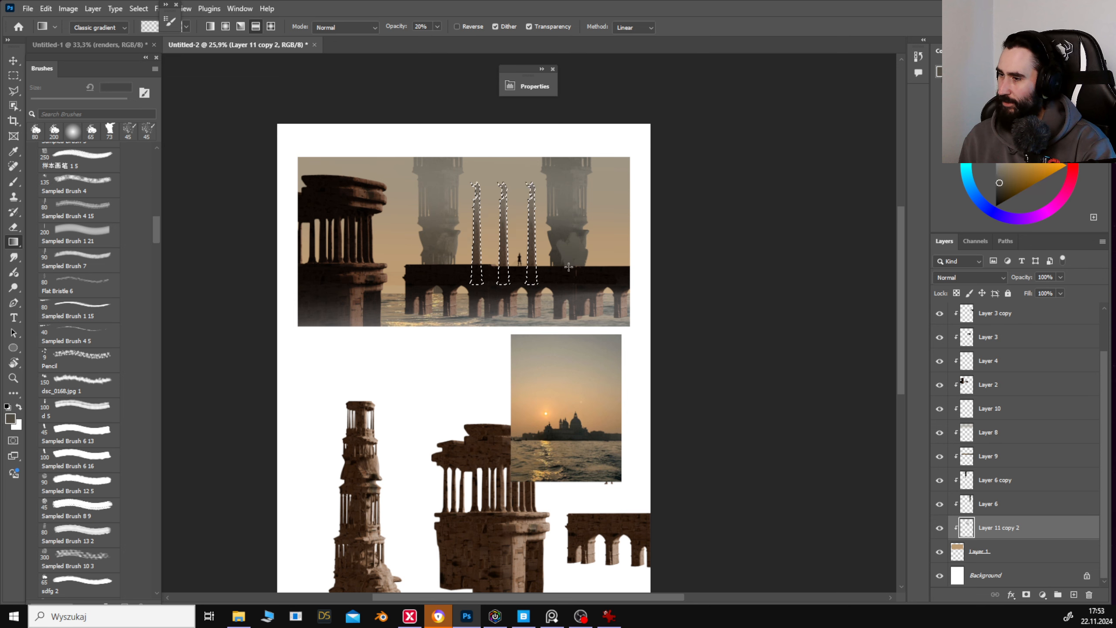
key(ctrl+d)
key(v)
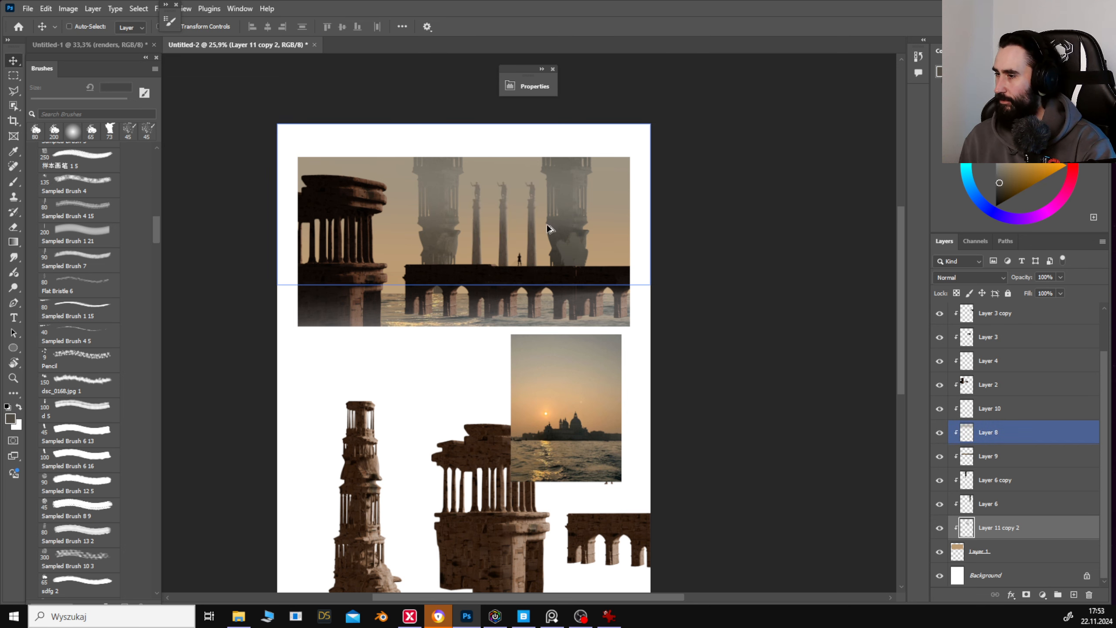
alt+drag(534, 230, 444, 240)
Shift the water on Layer 9 by about 16 px horizontally and 27 px vertically.
ctrl+click(399, 311)
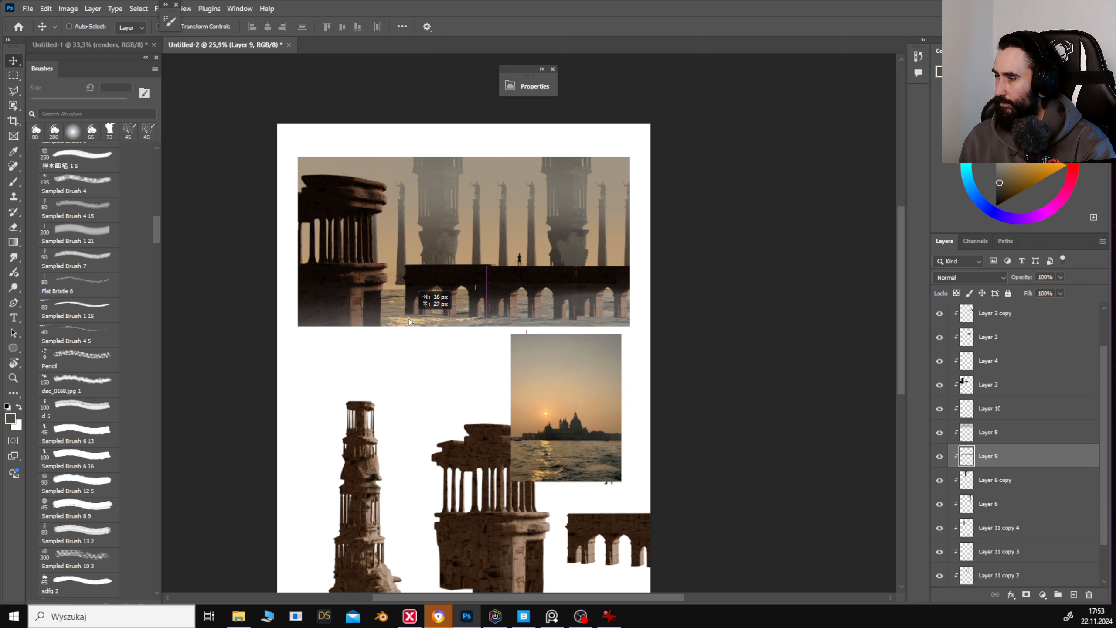
drag(642, 284, 654, 325)
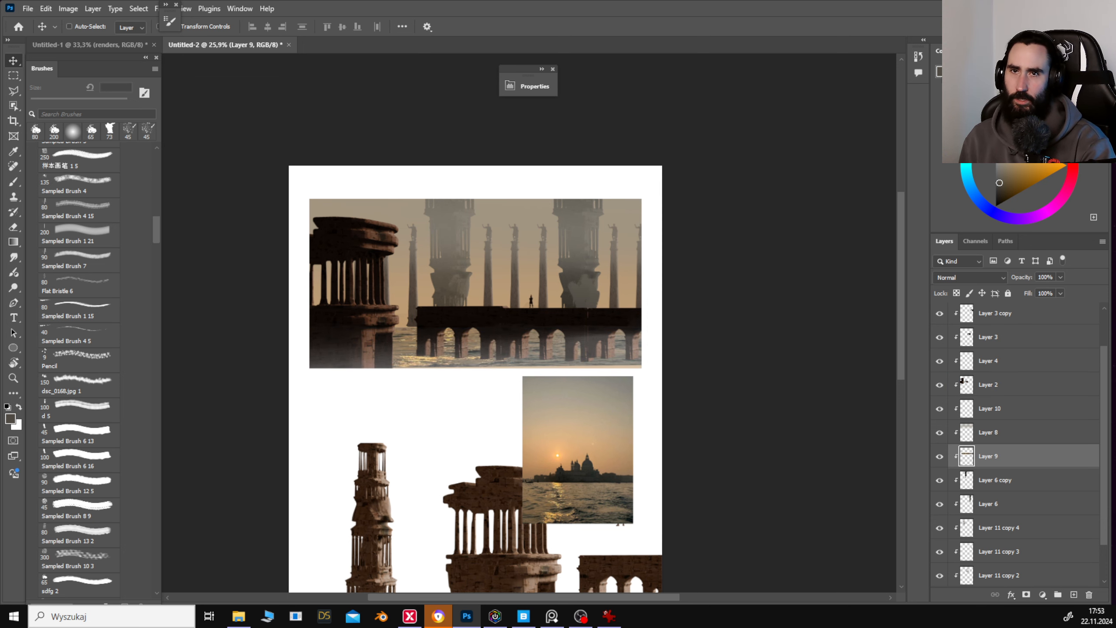
drag(383, 355, 381, 319)
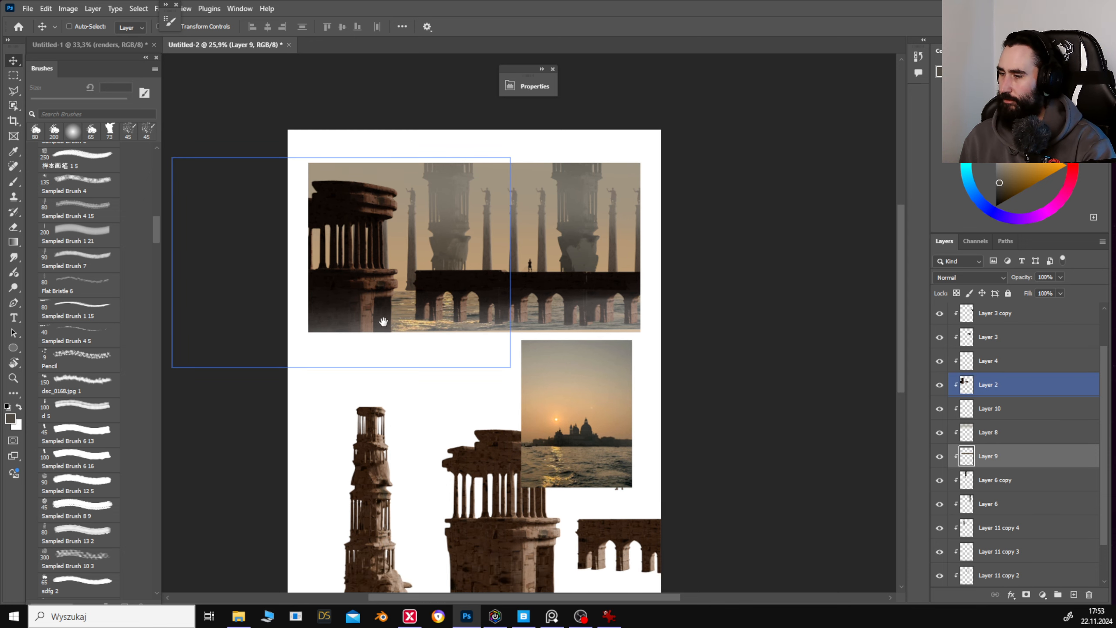
Move the ruin renders on Layer 5 to the left and the sunset photo to the right edge of the page.
ctrl+click(589, 403)
drag(590, 403, 618, 340)
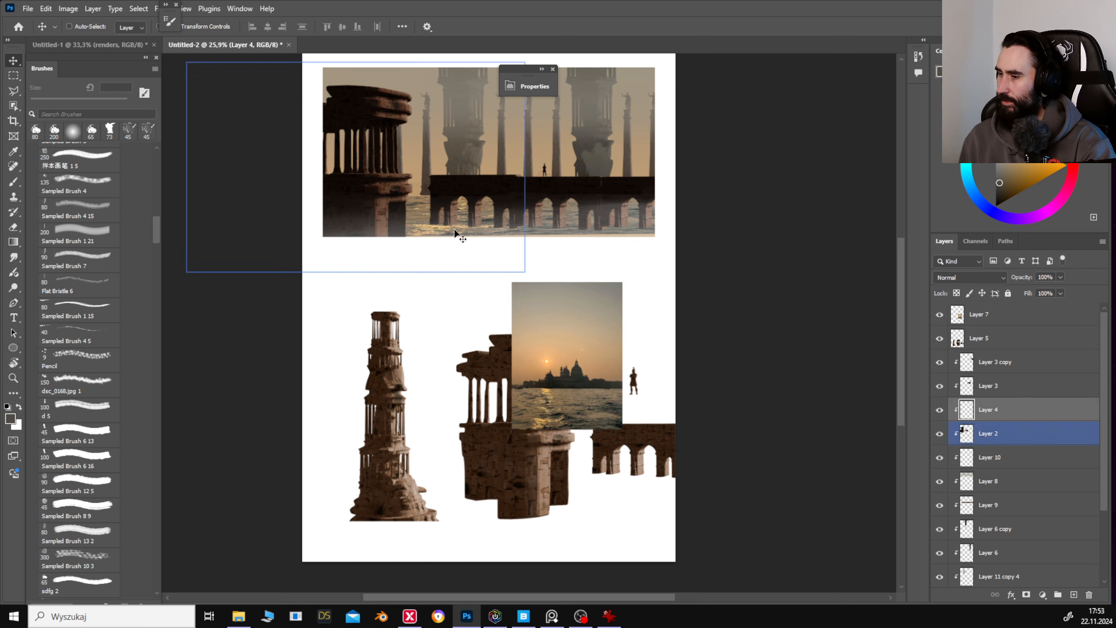
drag(662, 446, 623, 469)
ctrl+click(540, 316)
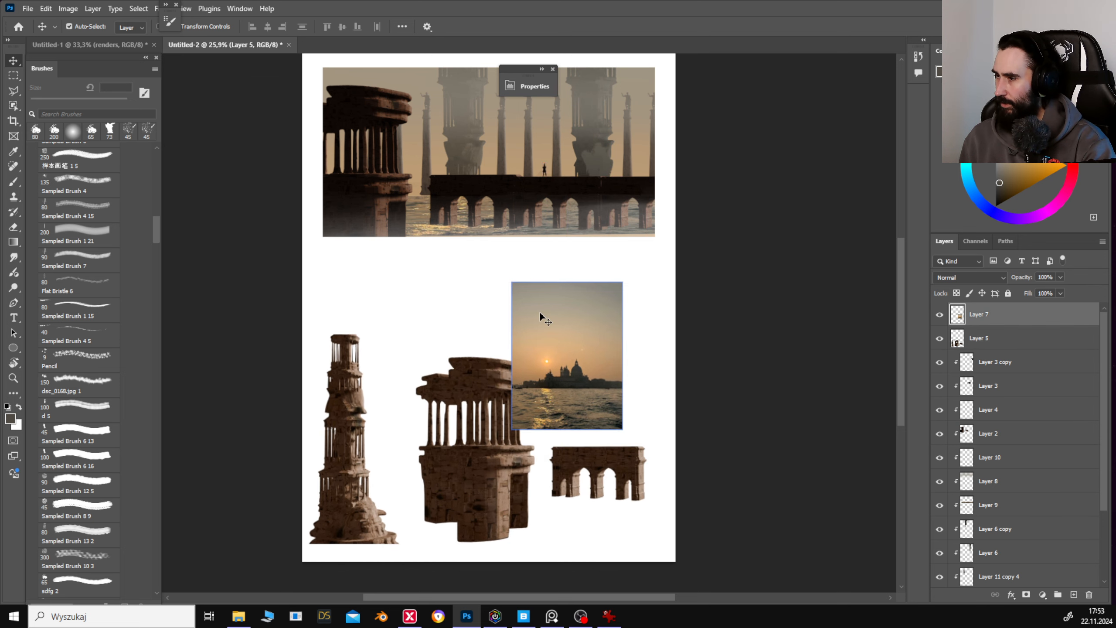
drag(573, 352, 660, 352)
ctrl+click(497, 196)
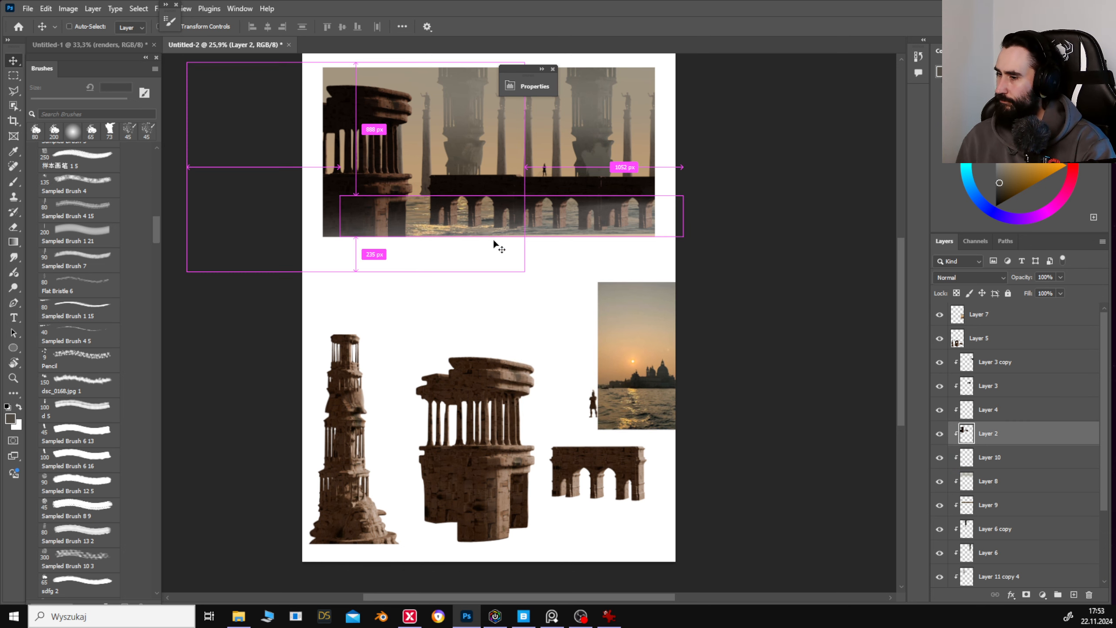
drag(494, 239, 511, 337)
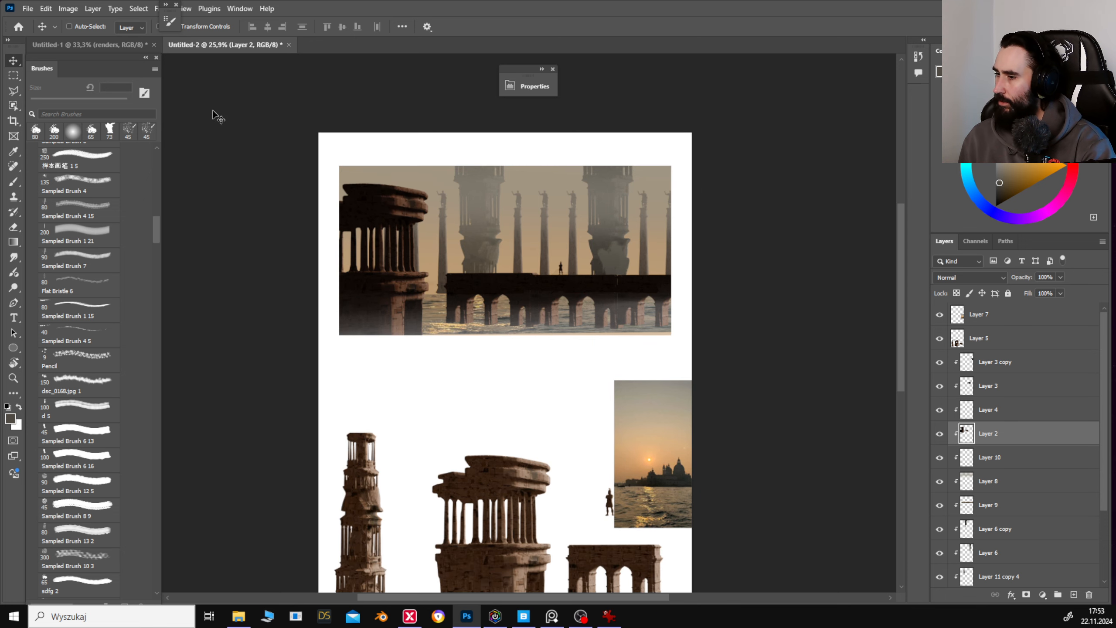
In Untitled-1, clear the column selection and reposition the overlapping render layers, including the large ruins on renders3.
click(132, 28)
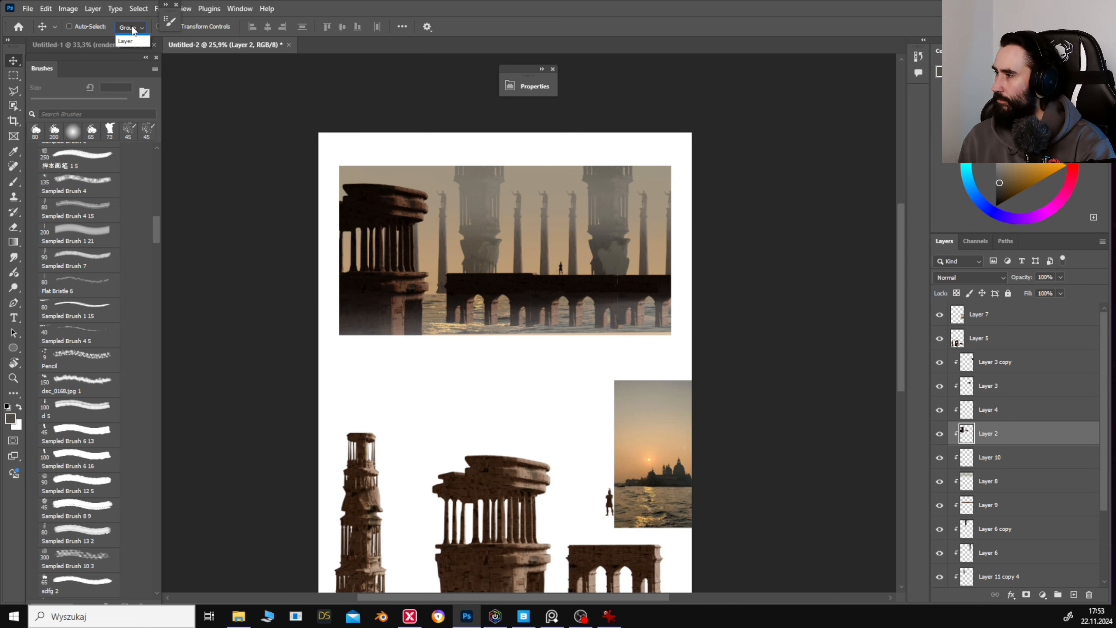
click(117, 46)
key(ctrl+d)
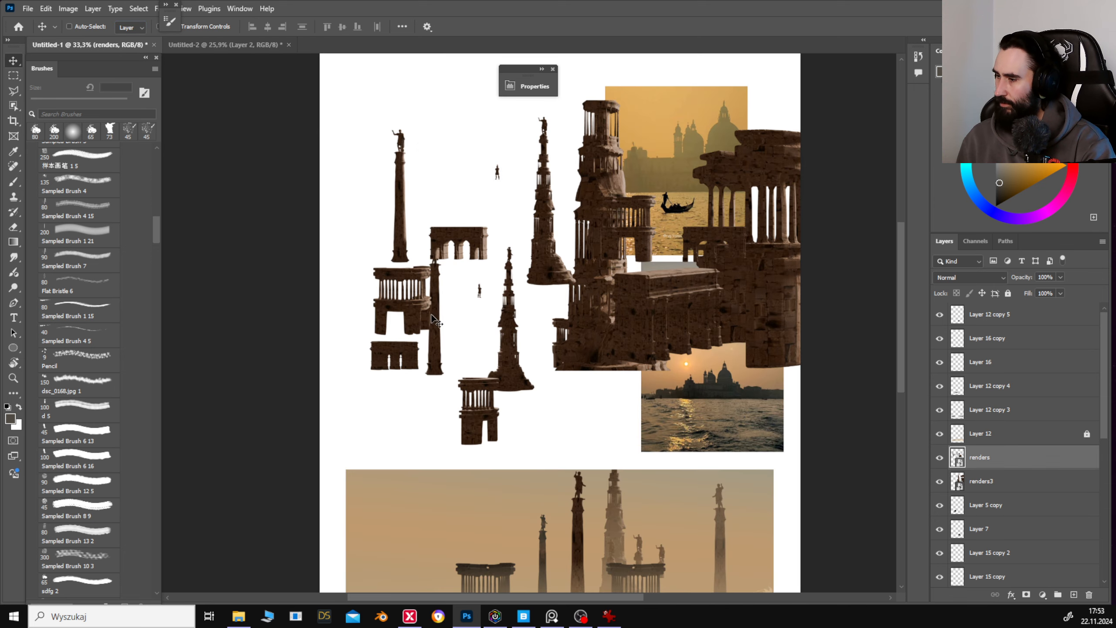
mouse_move(473, 323)
mouse_down()
mouse_move(466, 288)
mouse_move(507, 329)
mouse_move(491, 327)
mouse_up()
drag(658, 294, 608, 317)
drag(727, 303, 547, 218)
Save the two documents as bash.psd and sketches.psd, and look over the finished composition in bash.psd.
click(248, 44)
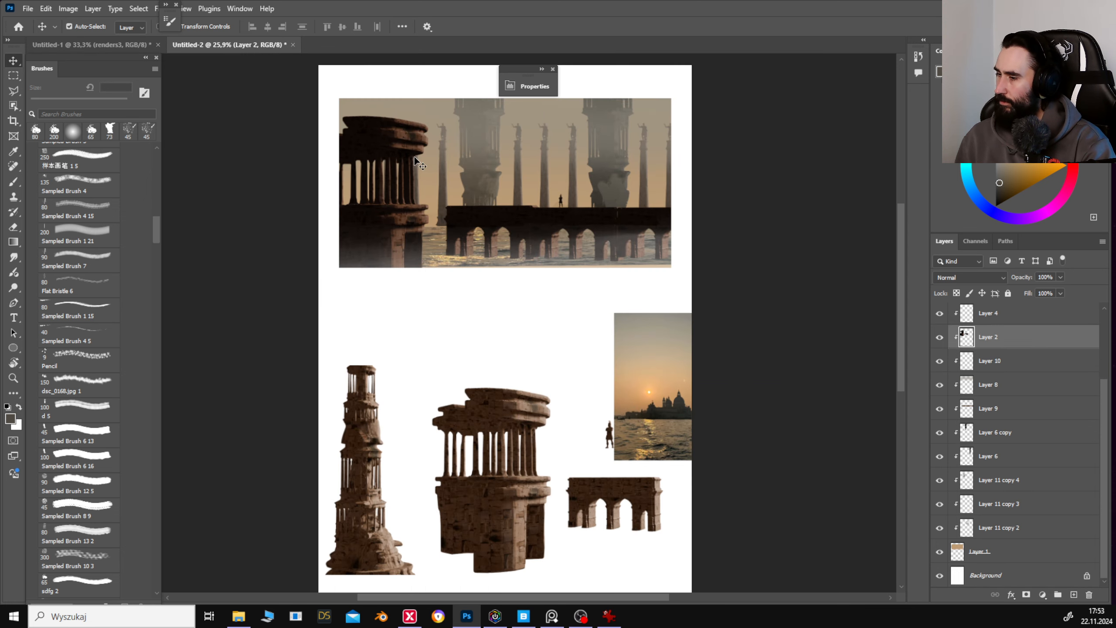
key(ctrl+s)
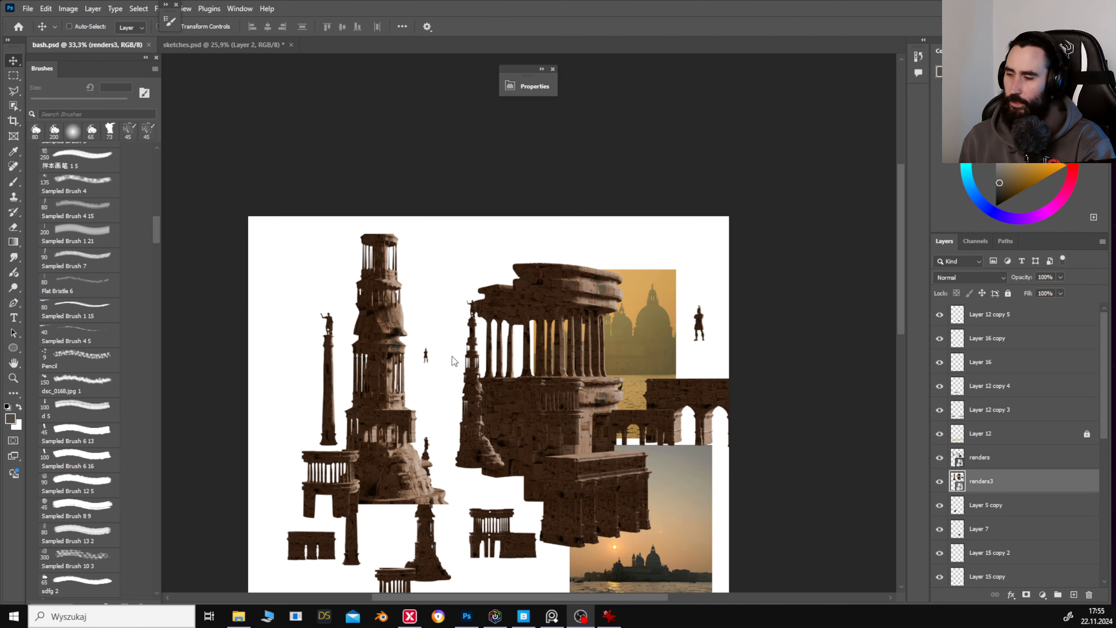
drag(515, 369, 469, 210)
drag(528, 325, 540, 198)
drag(562, 309, 543, 192)
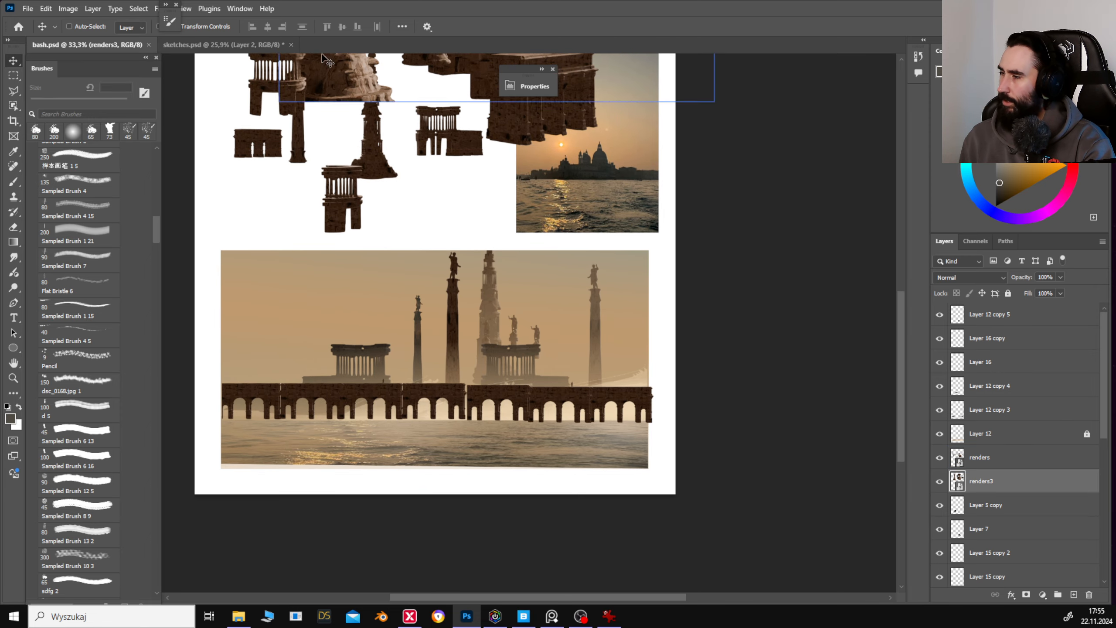
In sketches.psd, move the sunset photo and ruin renders up over the first composition to clear the lower page.
click(228, 45)
mouse_move(504, 271)
mouse_down()
mouse_move(477, 202)
mouse_move(482, 257)
mouse_up()
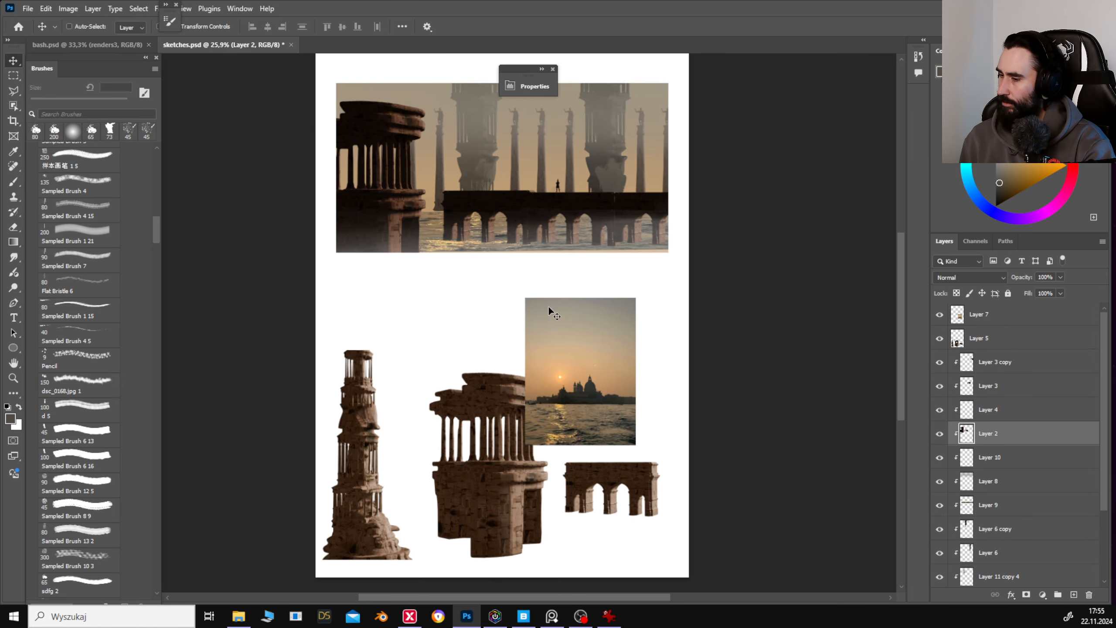
ctrl+click(551, 179)
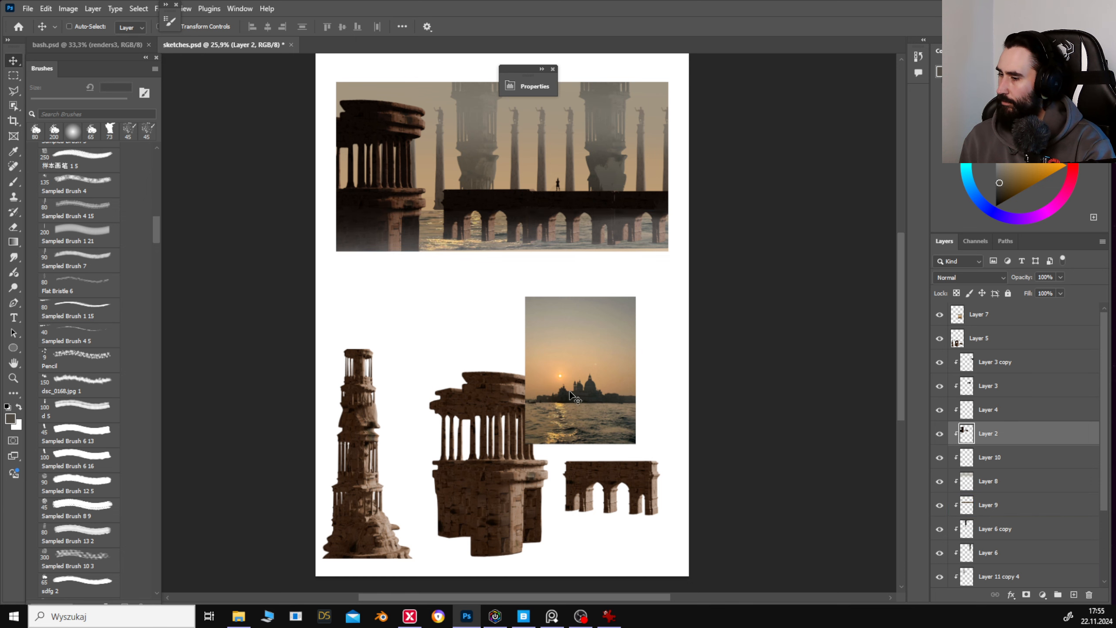
ctrl+click(464, 227)
ctrl+click(389, 120)
ctrl+click(589, 251)
drag(587, 380, 619, 362)
ctrl+click(571, 312)
drag(619, 362, 529, 85)
drag(546, 471, 562, 113)
Copy the sky backdrop on Layer 1, paste it above the Background layer and place it in the empty lower page.
scroll(971, 526, down, 3)
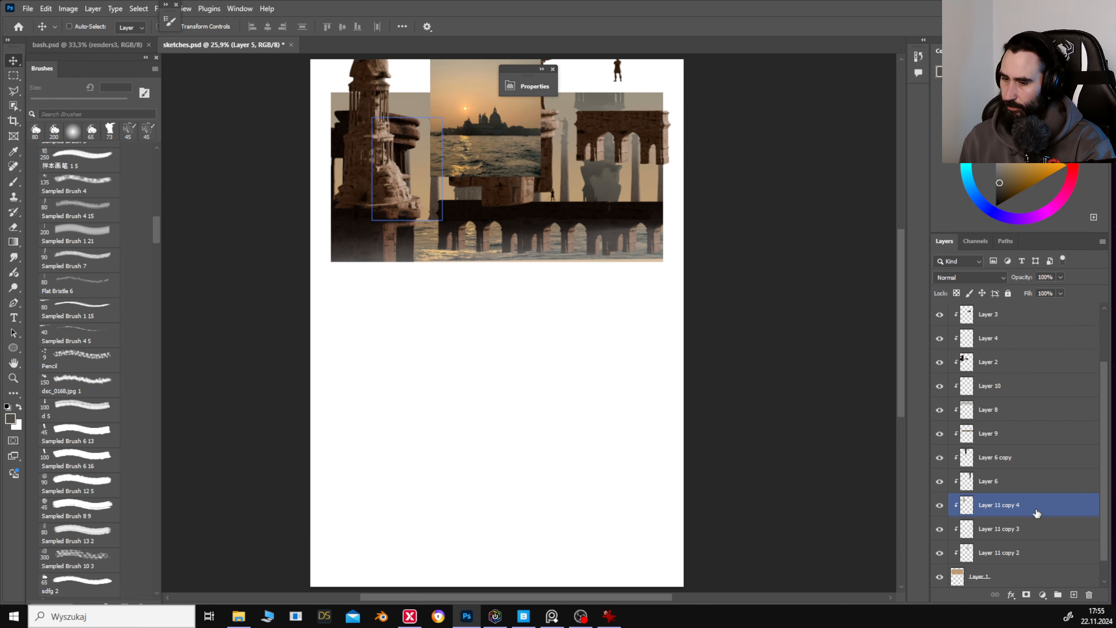
click(1006, 551)
key(ctrl+a)
key(ctrl+c)
key(ctrl+d)
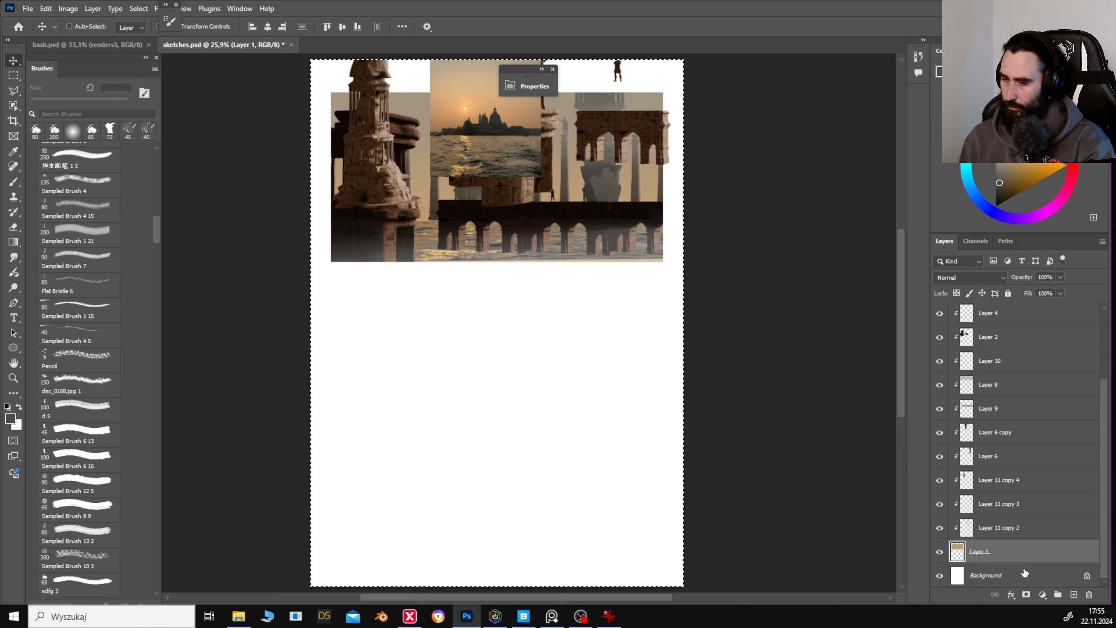
click(1024, 573)
key(ctrl+v)
drag(529, 335, 538, 438)
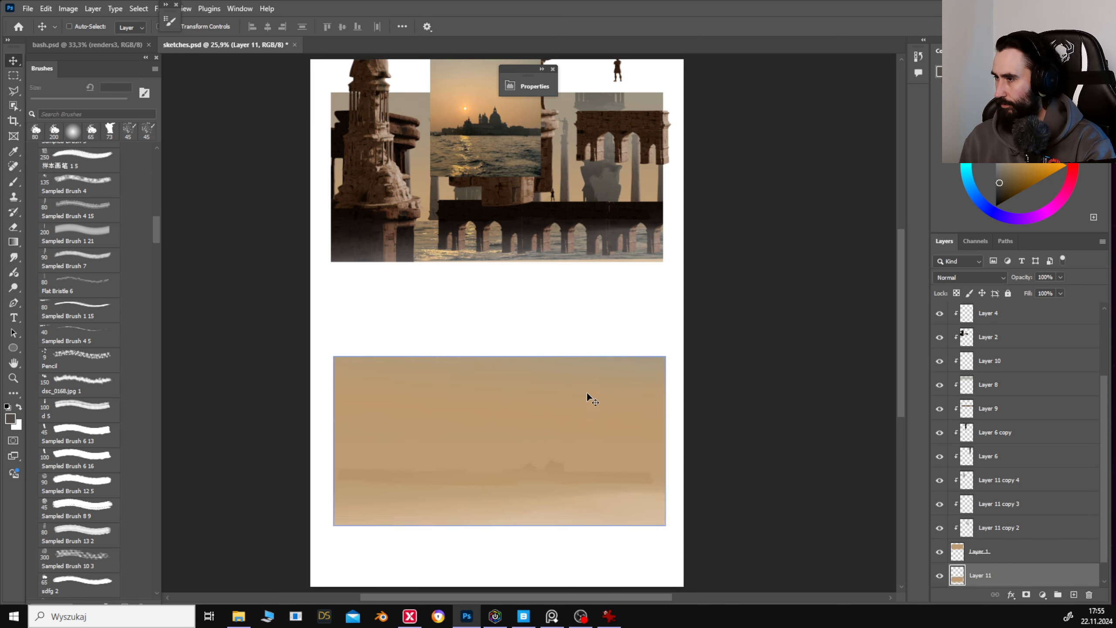
Copy the set of small ruin renders from bash.psd into sketches.psd and position it over the new backdrop.
click(102, 49)
drag(374, 299, 548, 208)
mouse_move(434, 311)
mouse_down()
mouse_move(458, 332)
mouse_move(454, 285)
mouse_move(441, 285)
mouse_up()
click(226, 45)
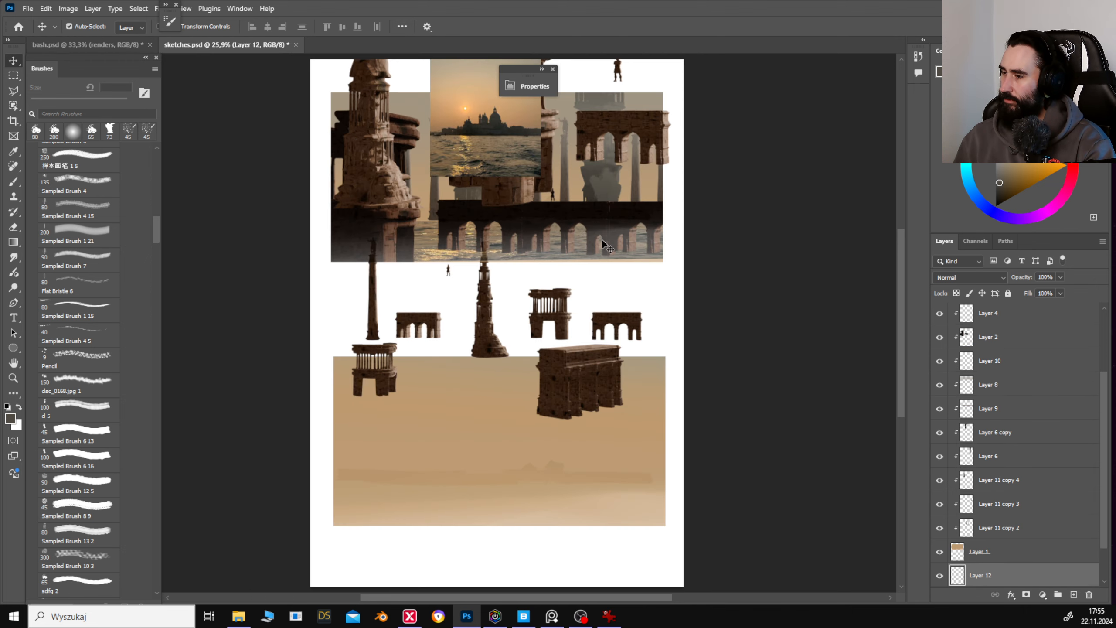
drag(606, 247, 610, 442)
Lasso the large arcaded block, copy it to a new layer and separate it from the other renders on the backdrop.
key(l)
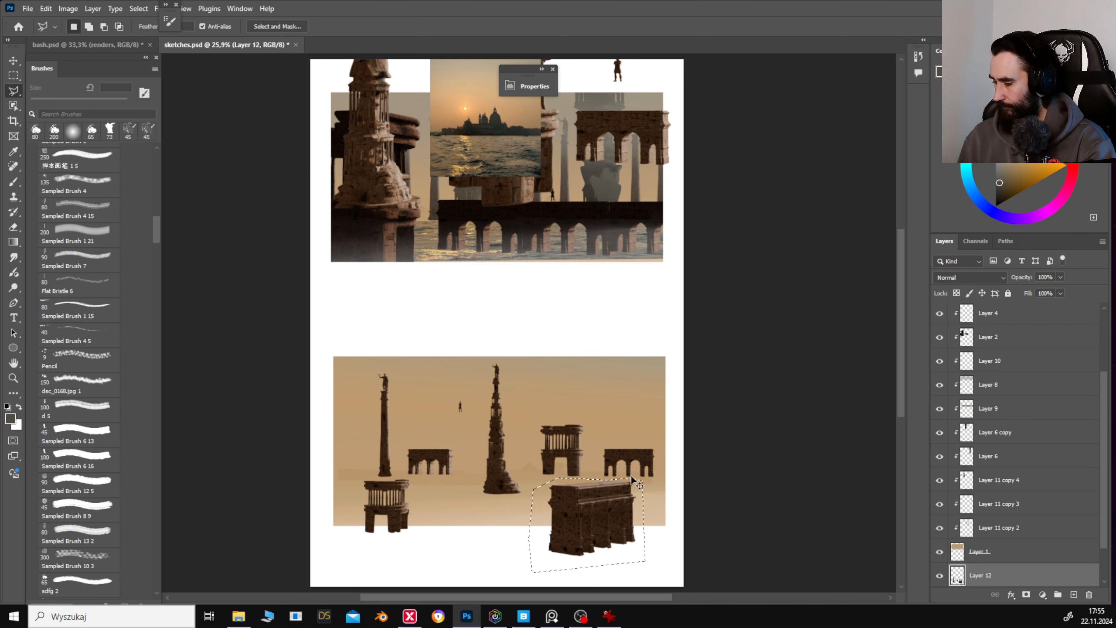
key(ctrl+j)
key(v)
drag(632, 482, 421, 481)
key(m)
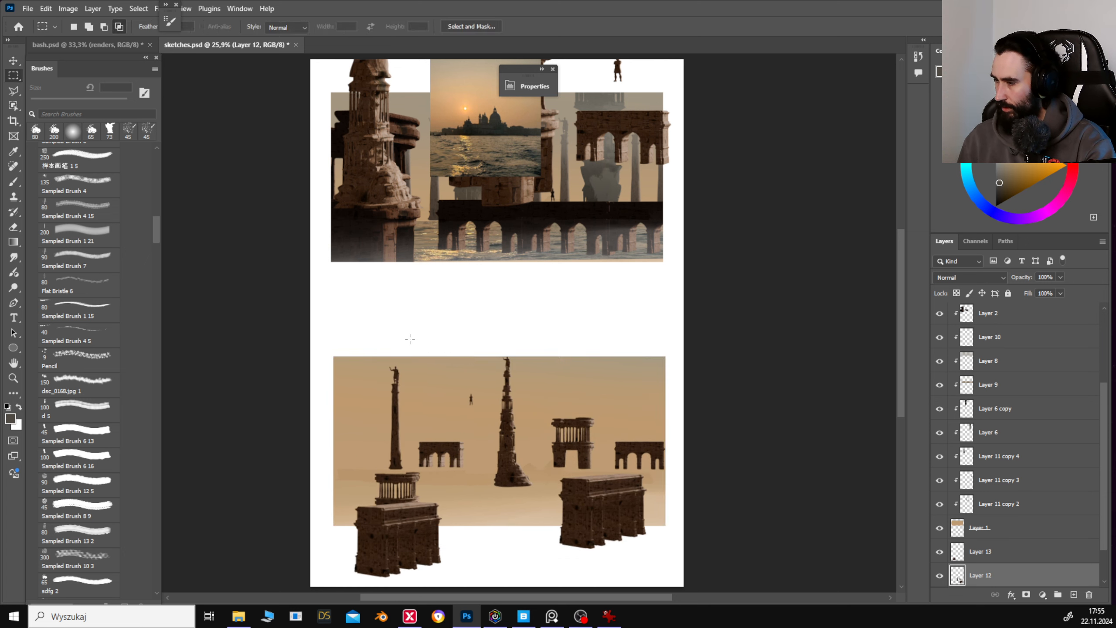
Copy the statue-topped column to its own layer and move it apart from the remaining small ruin renders.
drag(509, 472, 487, 471)
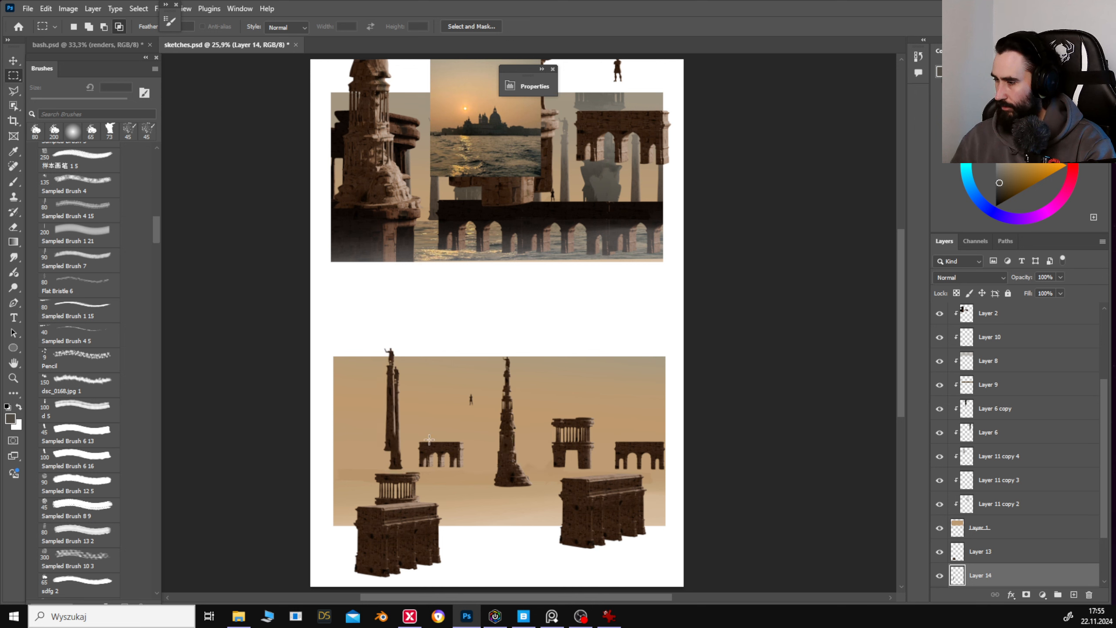
key(v)
drag(429, 438, 516, 393)
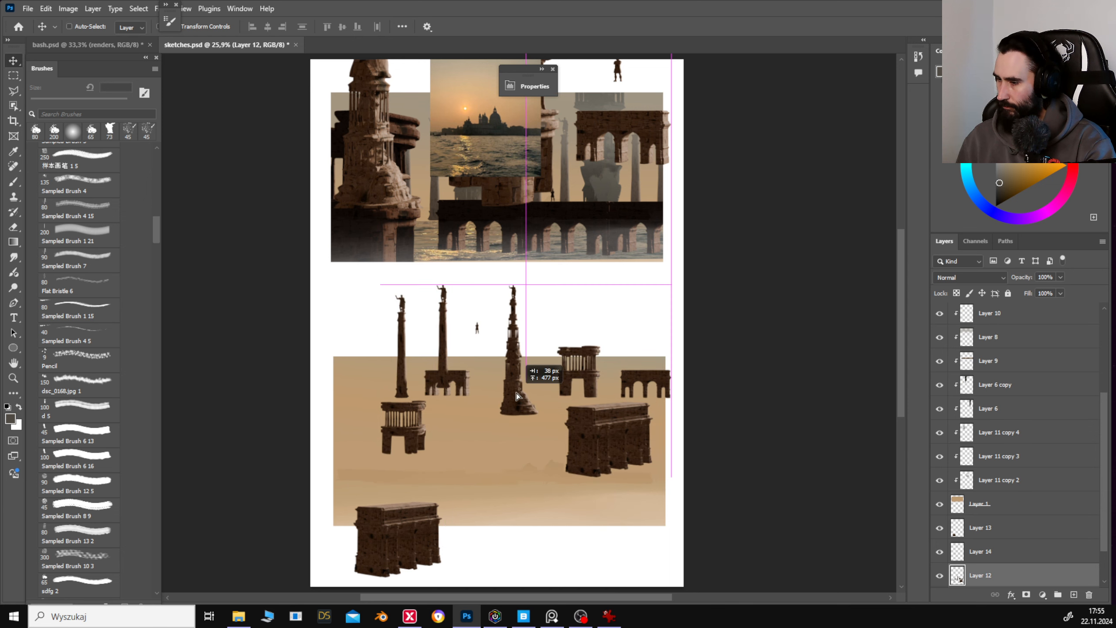
Copy the small colonnaded arch ruin to a new layer, place it mid-backdrop and clear the remaining renders off it.
key(m)
drag(545, 248, 616, 401)
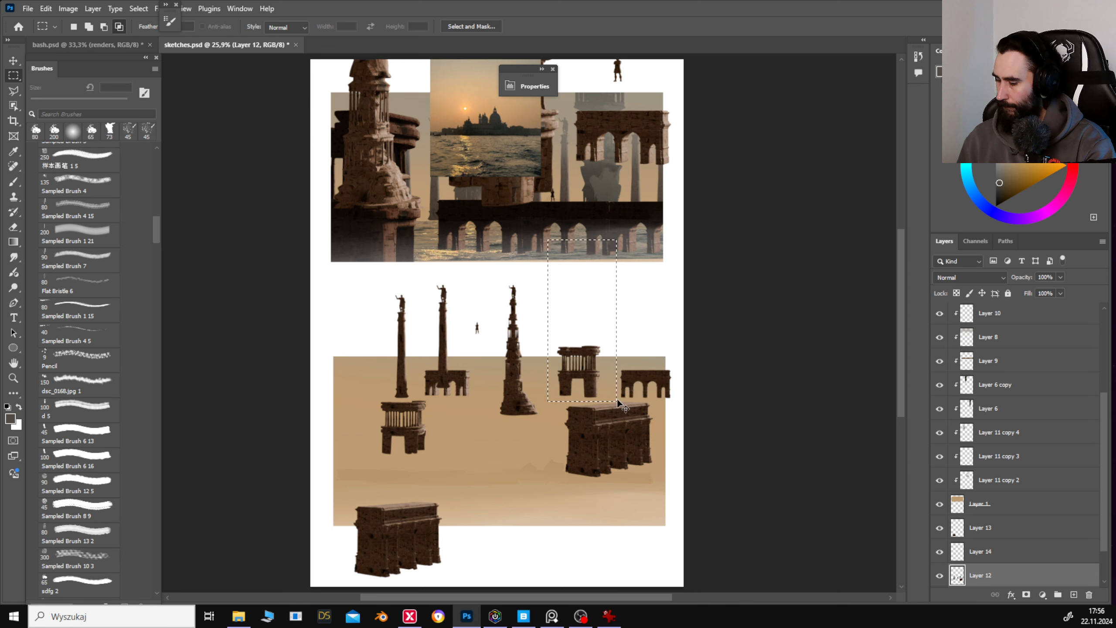
key(ctrl+c)
key(ctrl+v)
key(v)
mouse_move(597, 330)
mouse_down()
mouse_move(548, 478)
mouse_move(600, 290)
mouse_move(547, 441)
mouse_move(553, 434)
mouse_up()
Add a layer clipped to the lower backdrop and brush a wide dark island with bushy edges in colours sampled from the upper composition.
key(b)
alt+click(510, 224)
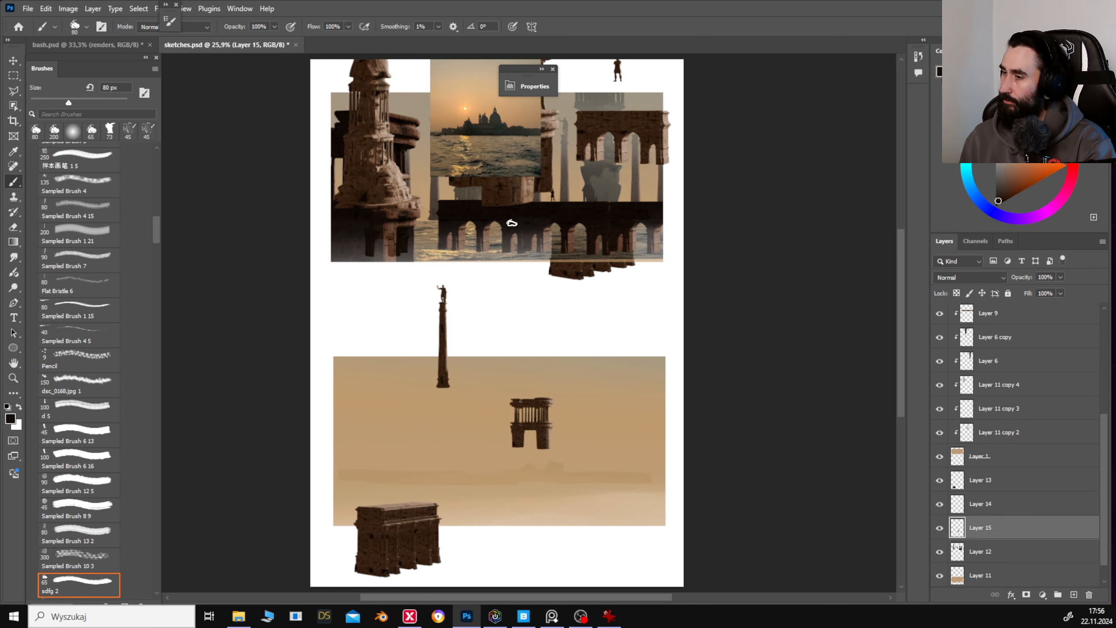
click(1049, 573)
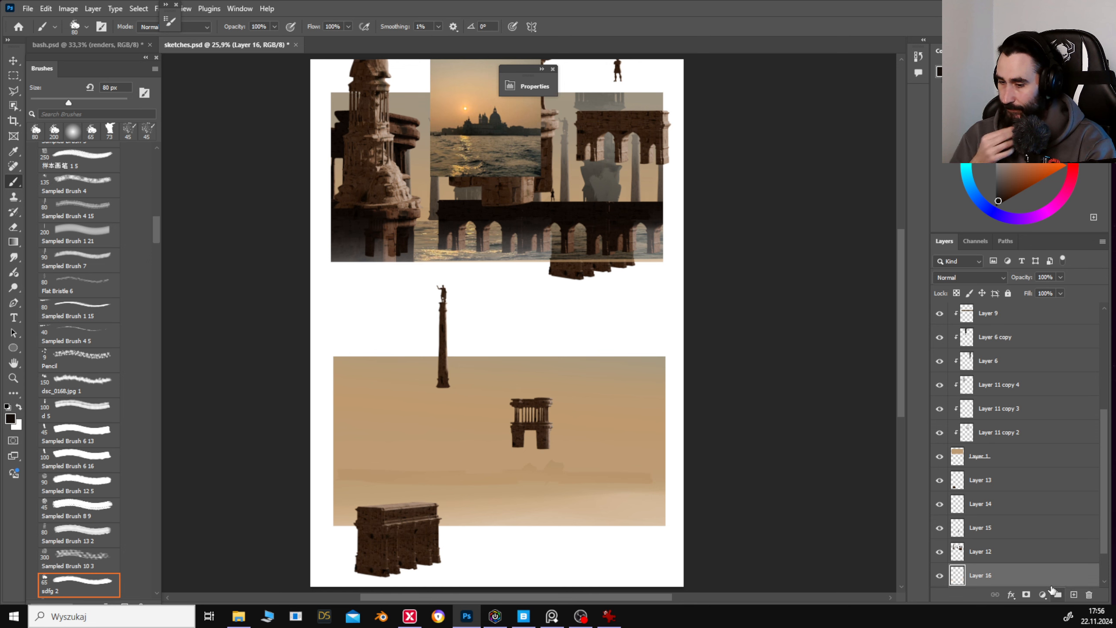
scroll(1027, 570, down, 2)
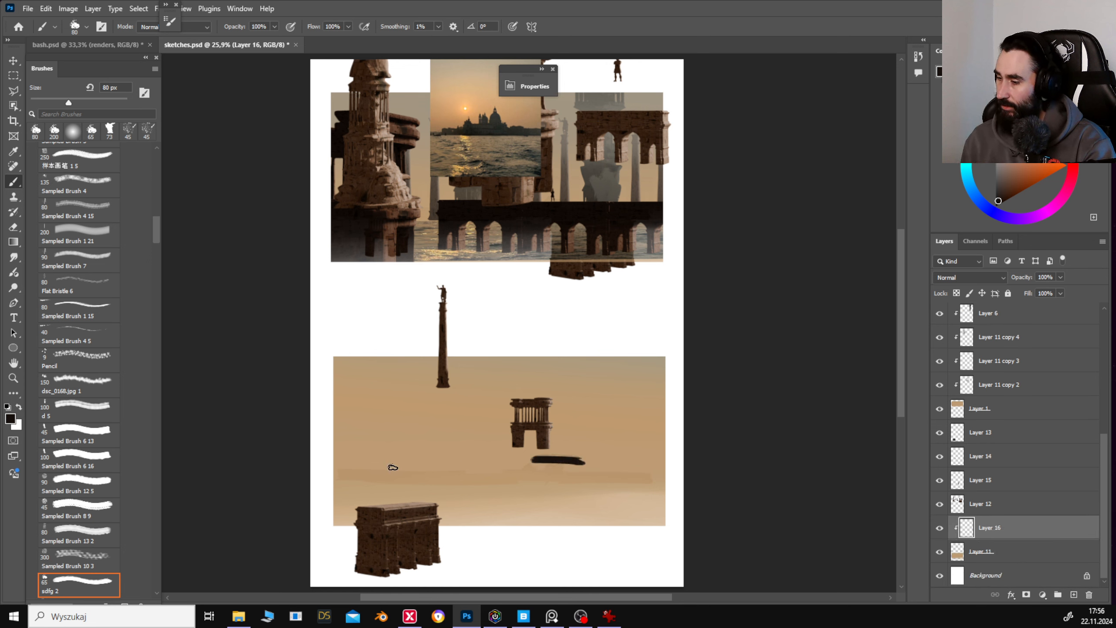
drag(393, 467, 528, 459)
alt+click(498, 115)
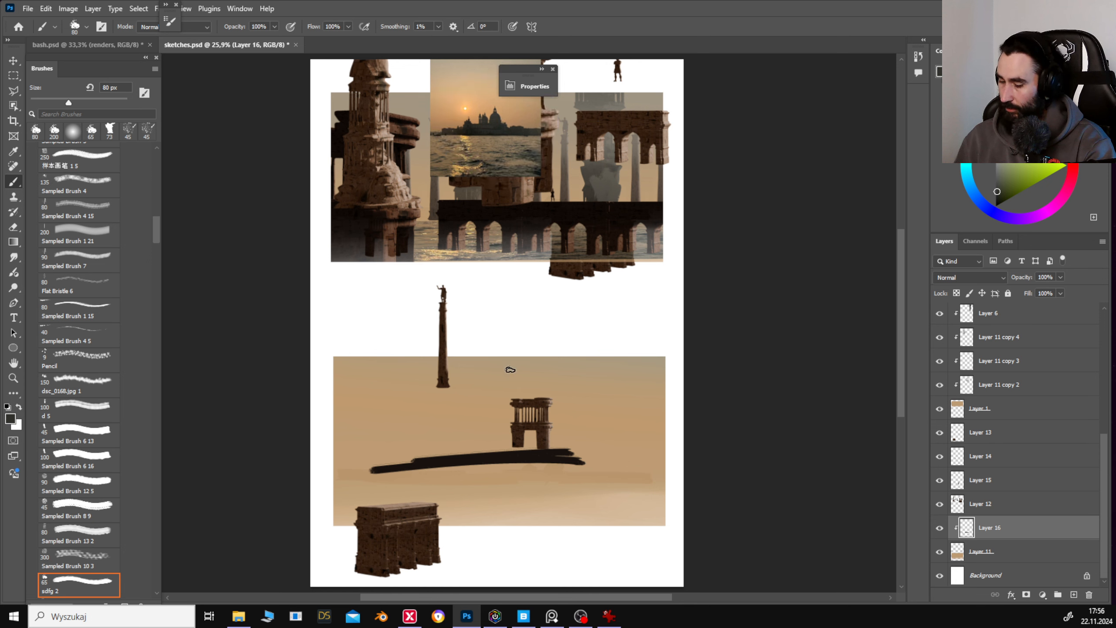
drag(500, 428, 406, 459)
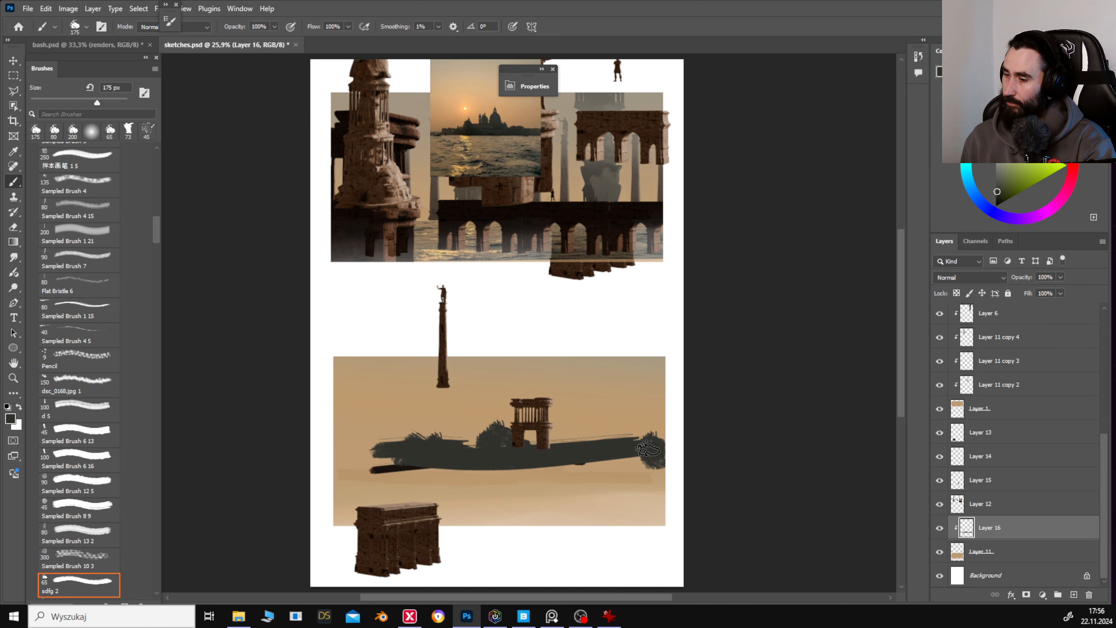
Move the sunset photo down between the compositions, select its city silhouette with Object Selection and copy it to a new layer.
key(v)
ctrl+click(511, 108)
drag(511, 109, 547, 251)
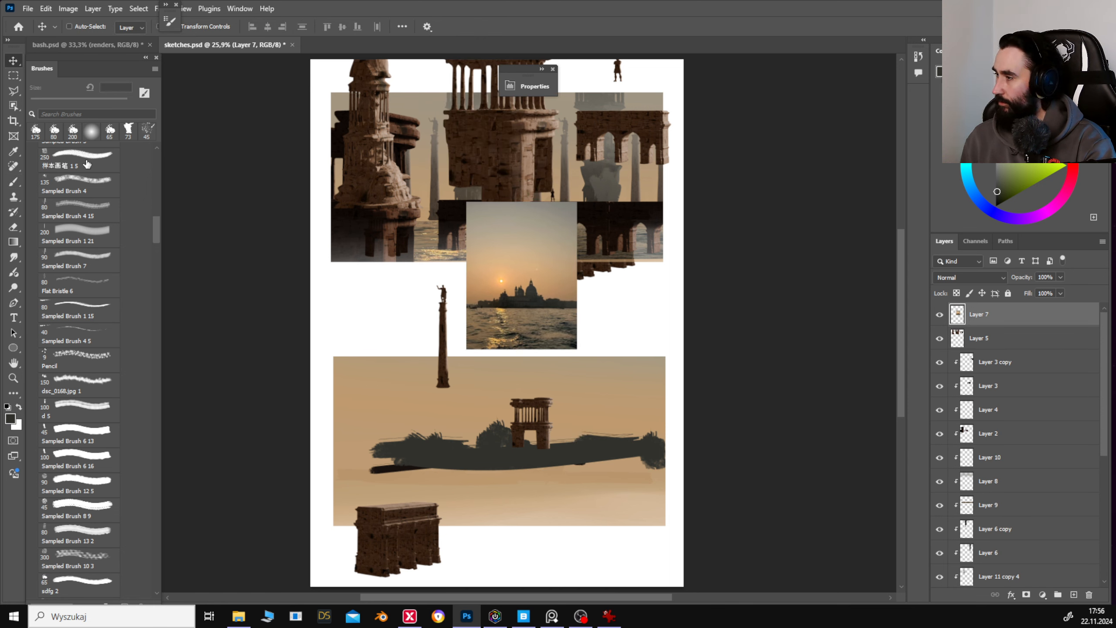
click(13, 107)
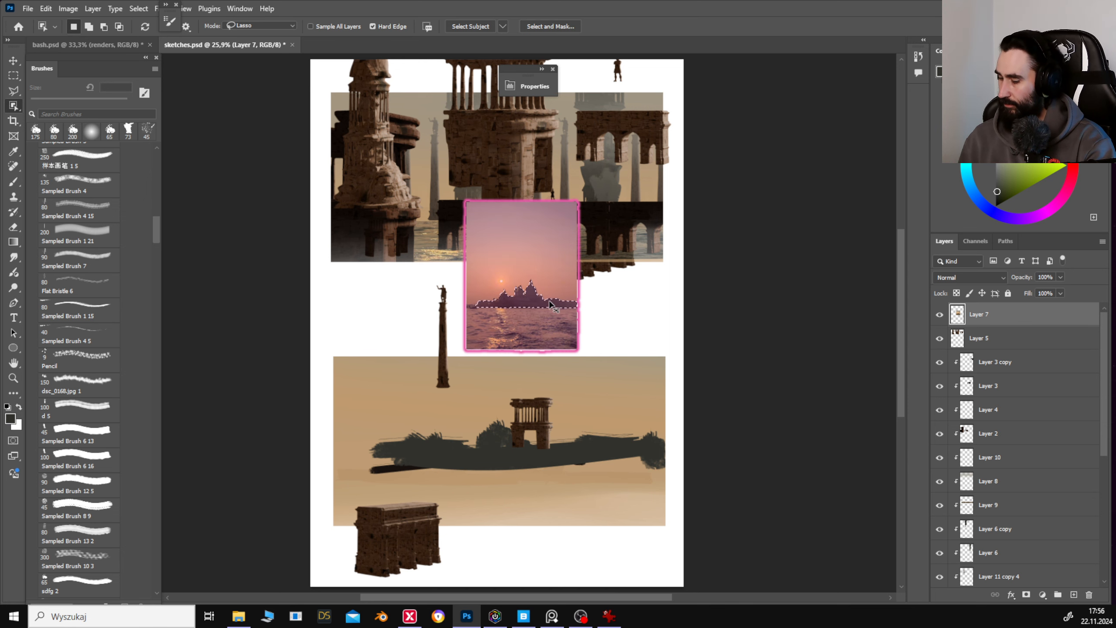
key(ctrl+j)
Place the city silhouette on the painted island, enlarge it to span the island and shift the colonnaded ruin up behind it.
key(v)
mouse_move(550, 304)
mouse_down()
mouse_move(584, 435)
mouse_move(556, 438)
mouse_move(501, 367)
mouse_up()
key(ctrl+r)
key(ctrl+t)
drag(520, 428, 546, 393)
key(Return)
drag(993, 574, 1010, 520)
mouse_move(553, 434)
mouse_down()
mouse_move(592, 439)
mouse_move(570, 439)
mouse_up()
Cut the large dome out of the city silhouette on Layer 17 and clear the selection.
ctrl+click(492, 426)
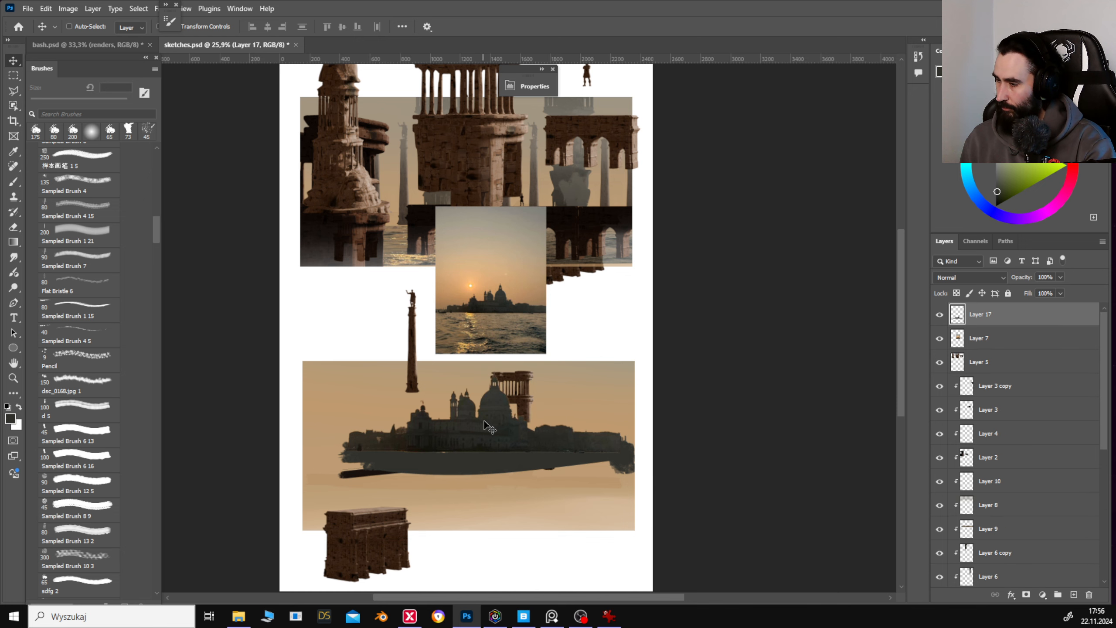
key(m)
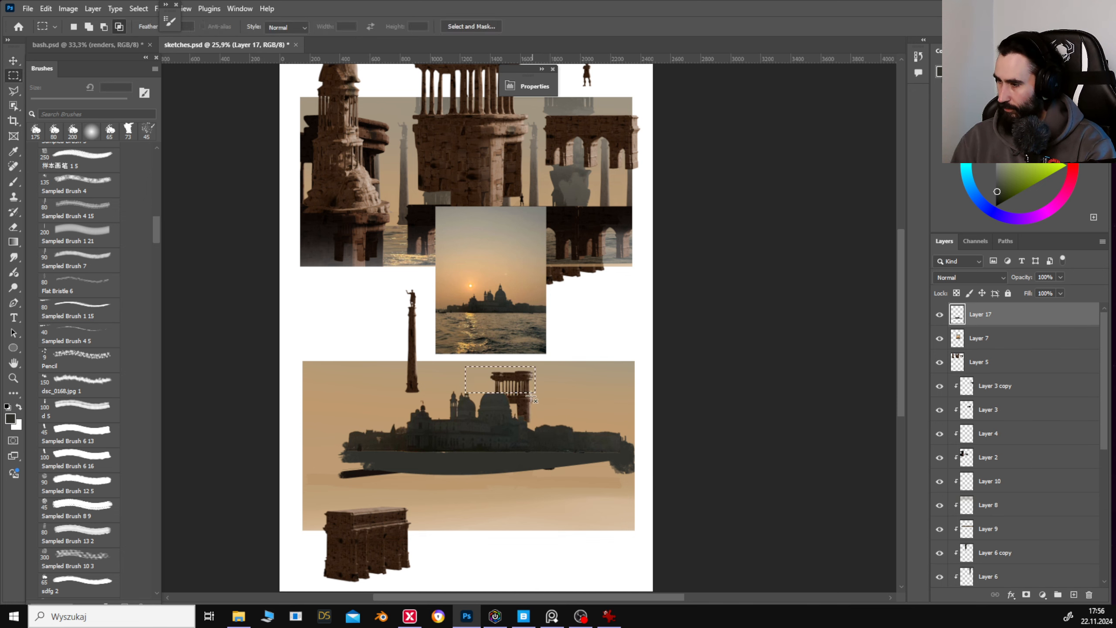
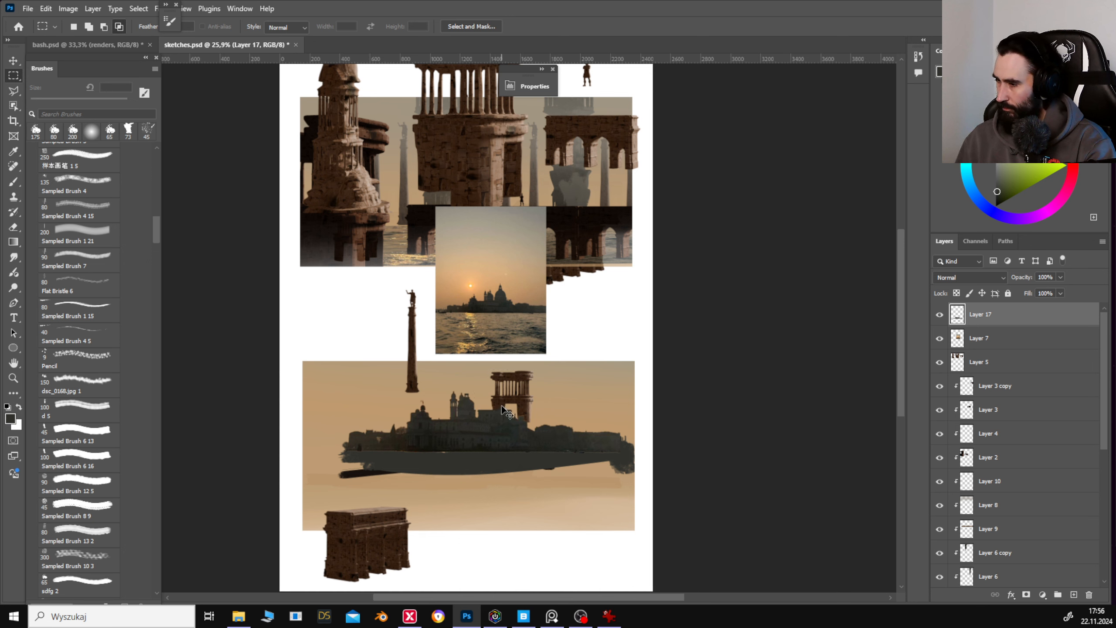
key(b)
key(v)
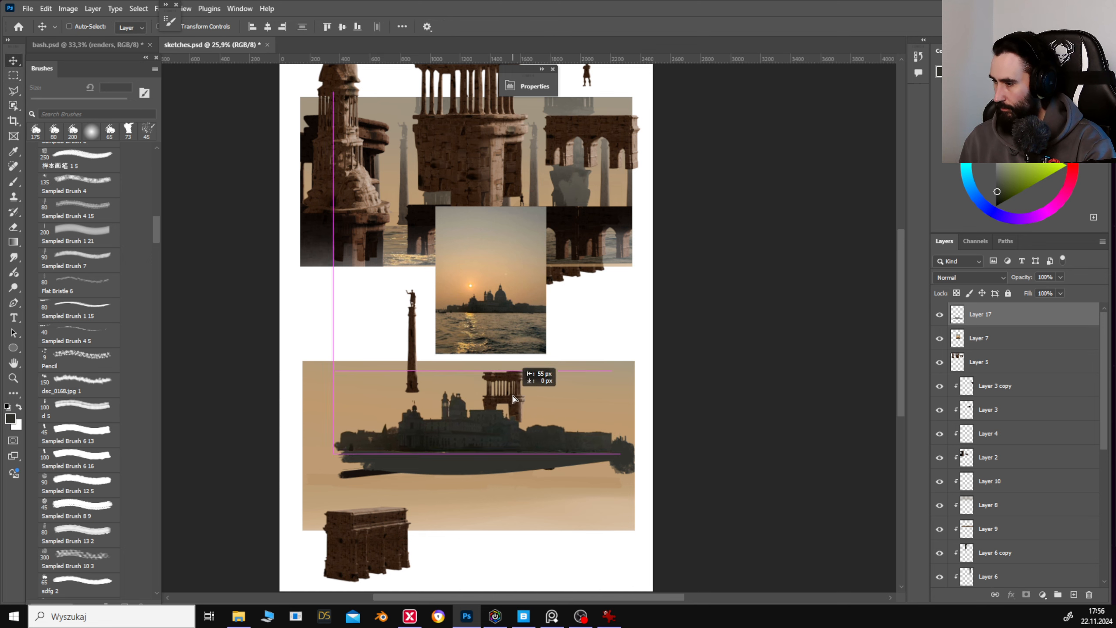
key(ctrl+z)
key(ctrl+z)
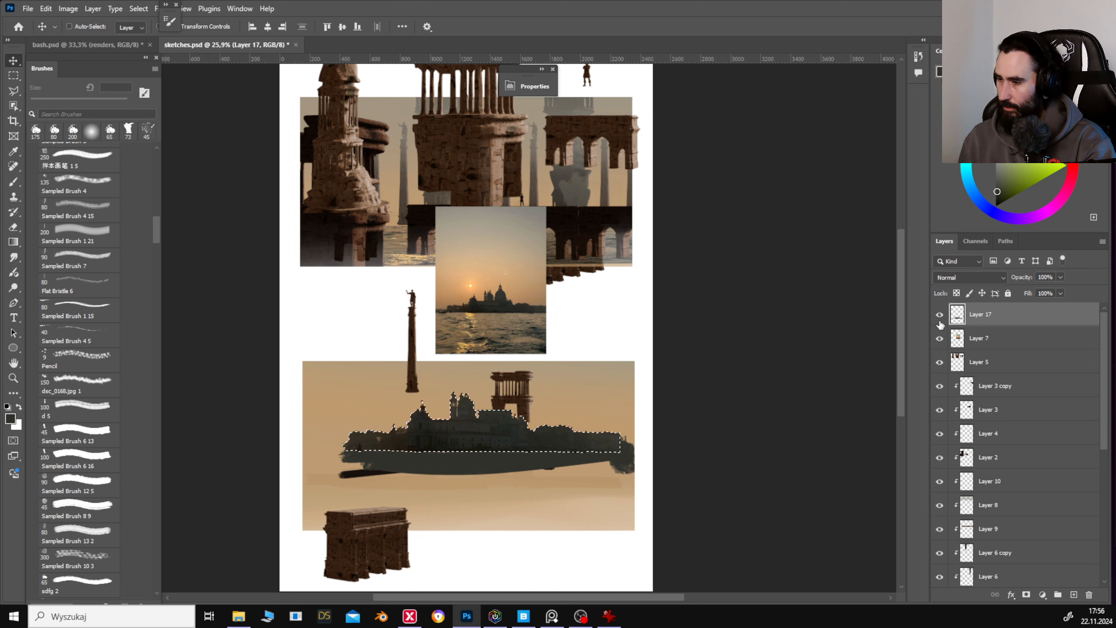
key(ctrl+d)
Shrink the colonnaded ruin into the removed dome's place behind the skyline and paint it in the dark skyline colour.
mouse_move(526, 398)
mouse_down()
mouse_move(542, 393)
mouse_move(509, 391)
mouse_move(507, 367)
mouse_move(505, 399)
mouse_up()
key(ctrl+t)
key(Return)
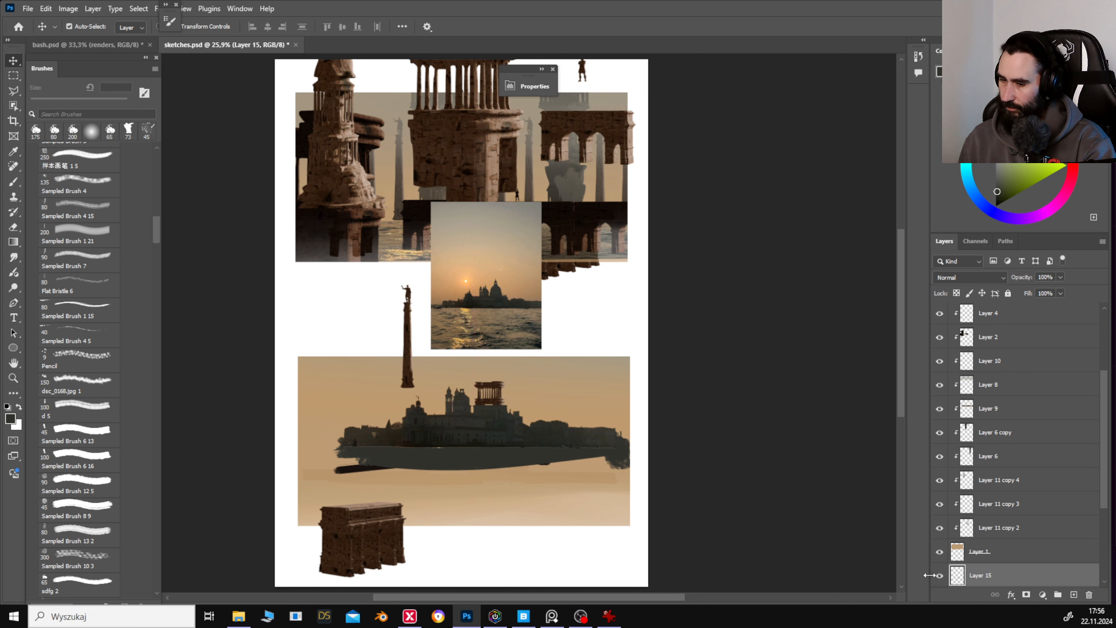
key(b)
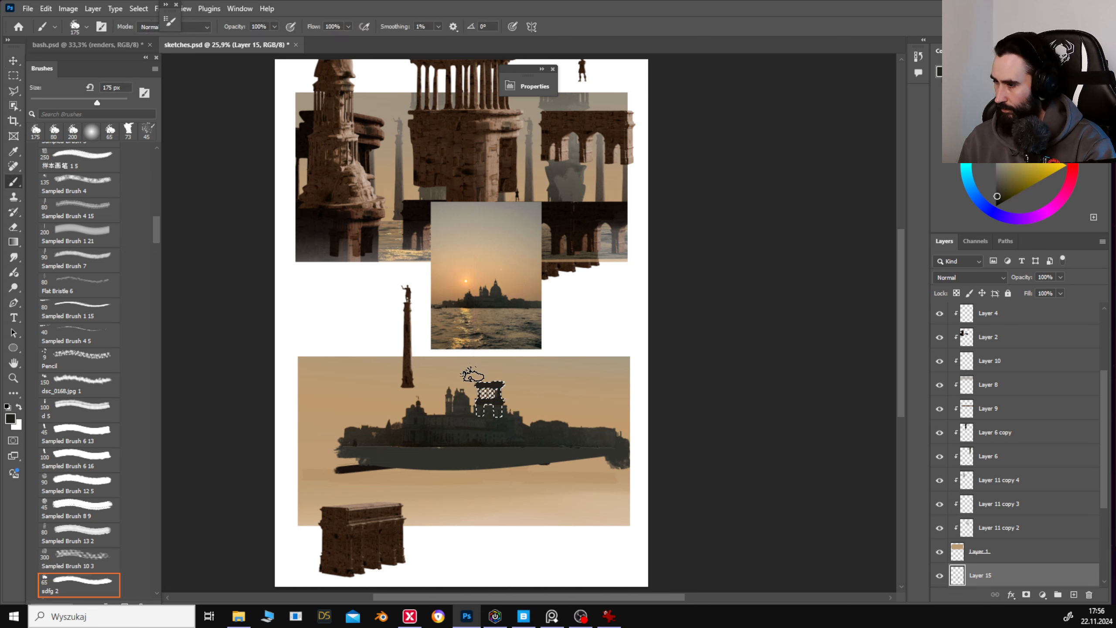
Duplicate the darkened ruin to stack a second tier, place another copy farther right on the skyline and tint that copy dark.
key(v)
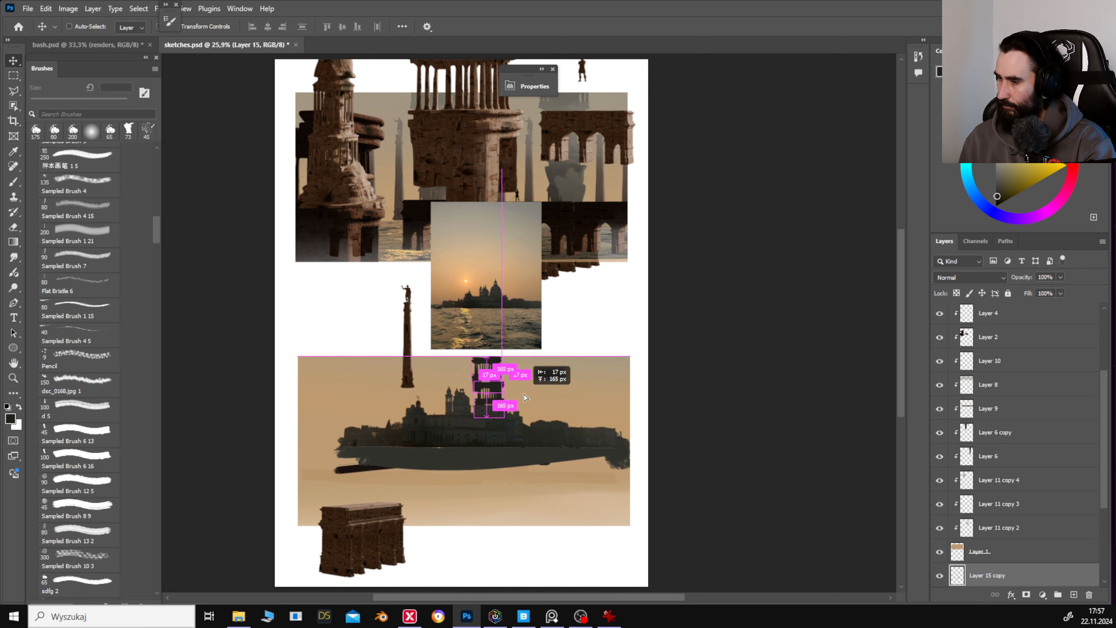
drag(543, 410, 609, 447)
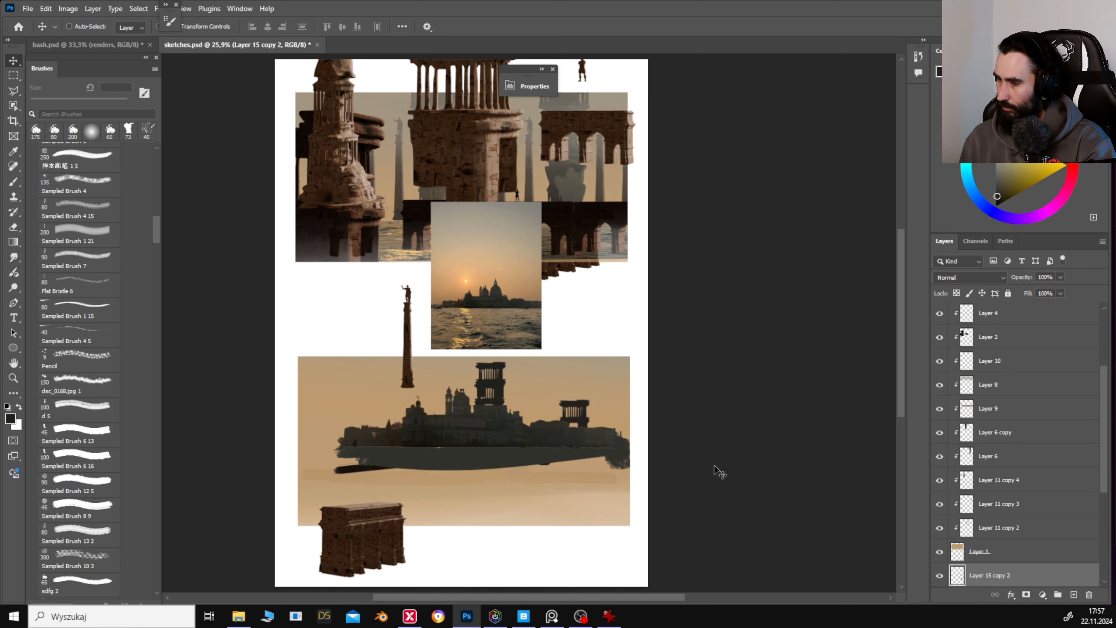
key(b)
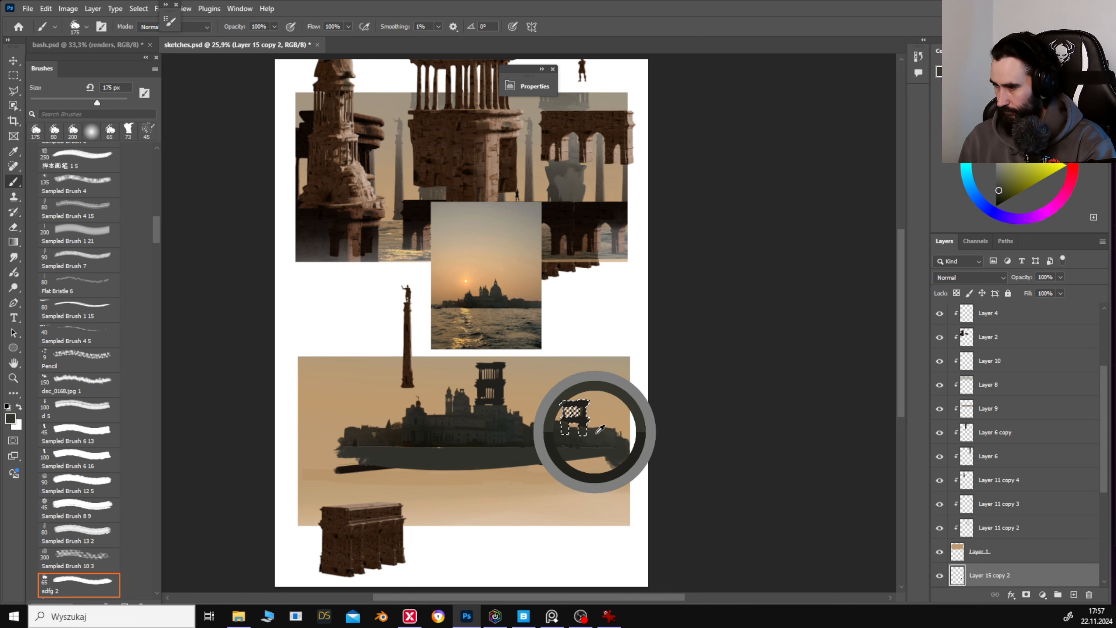
Move the statue-topped column onto the skyline beside the small domes and scale it down as a slender tower.
key(v)
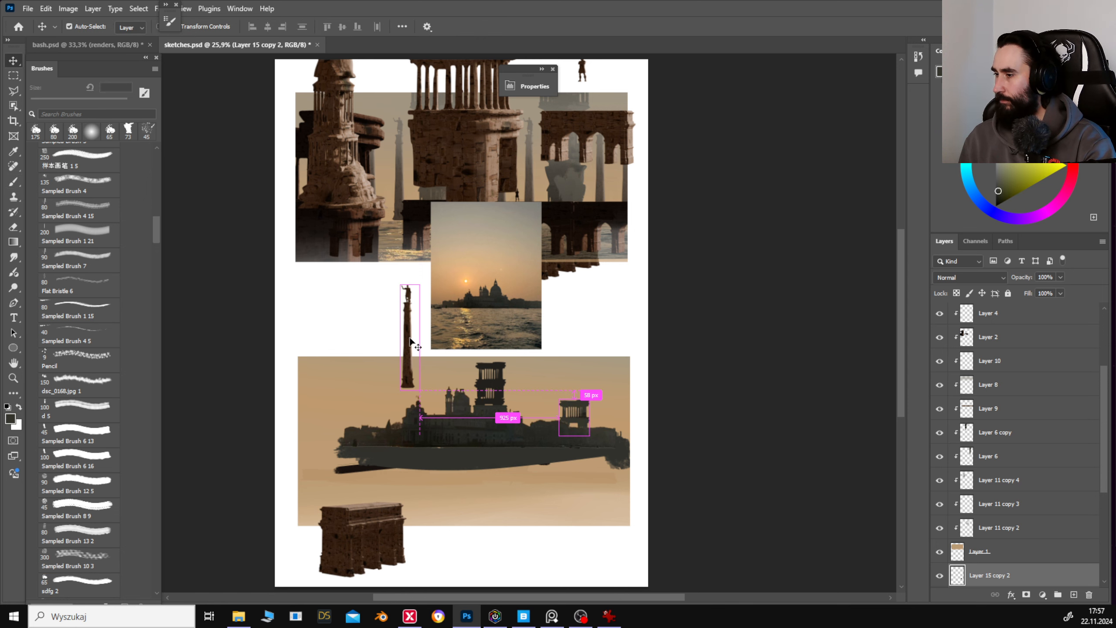
drag(410, 341, 420, 425)
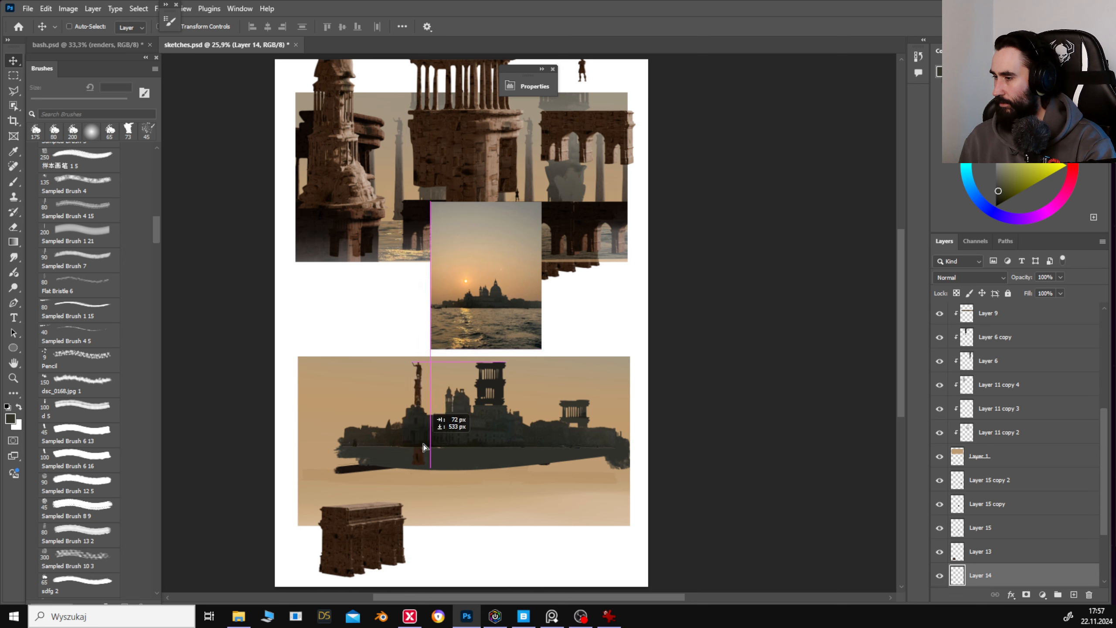
key(ctrl+t)
drag(424, 366, 440, 405)
key(Return)
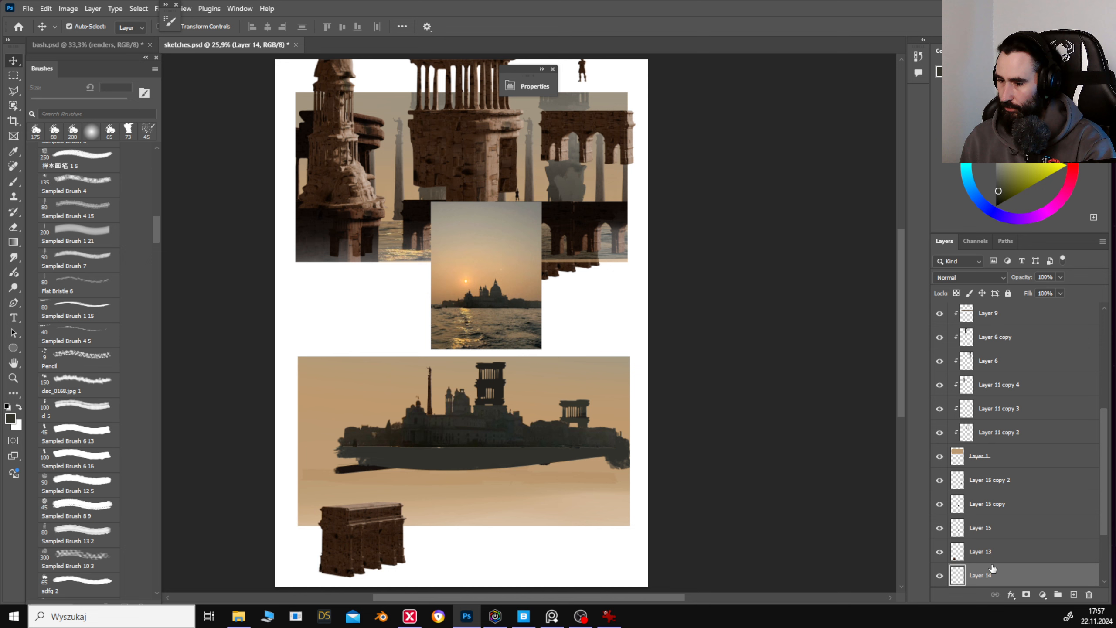
Darken the slender column with a gradient in a sampled skyline colour and duplicate it four times along the skyline.
key(g)
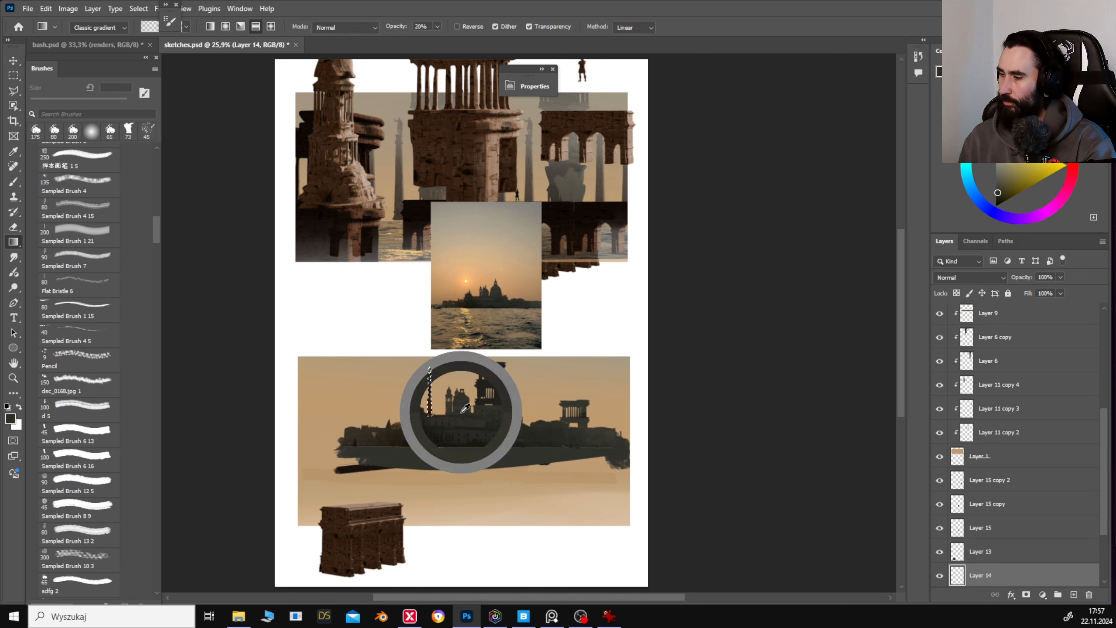
drag(452, 335, 461, 476)
key(v)
alt+drag(485, 390, 548, 417)
alt+drag(608, 401, 573, 401)
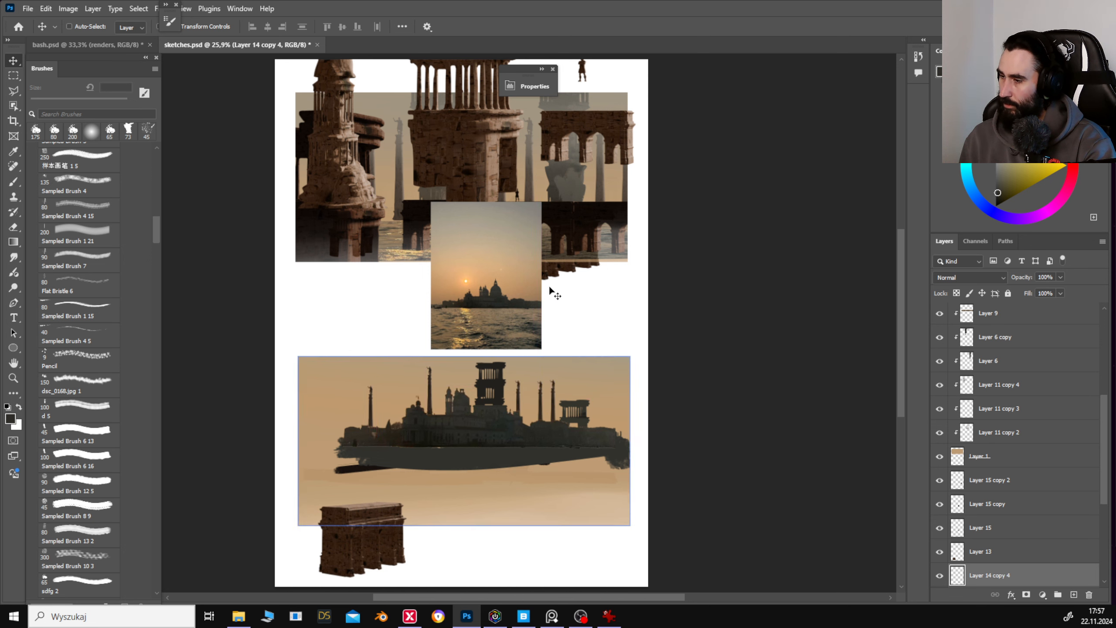
Shift the large ruin renders on Layer 5 slightly down and move the sunset photo back over the upper composition.
drag(532, 182, 513, 241)
ctrl+click(594, 182)
drag(594, 181, 586, 215)
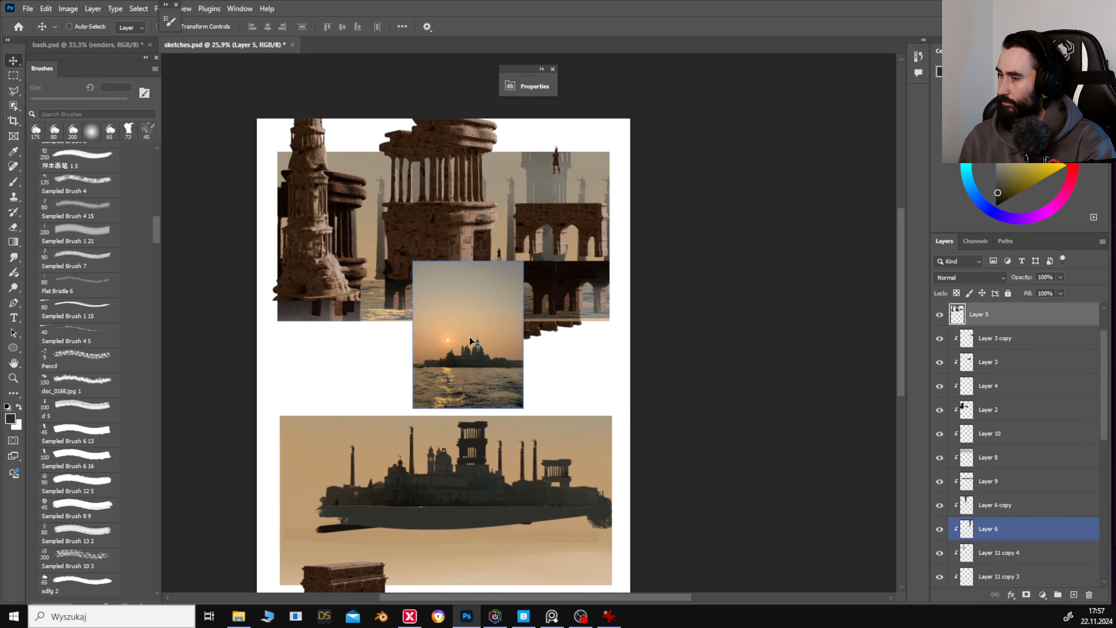
ctrl+drag(487, 361, 475, 162)
Try to copy the dark arcade on Layer 3 from the upper composition into the lower skyline scene.
drag(546, 289, 556, 314)
key(ctrl+z)
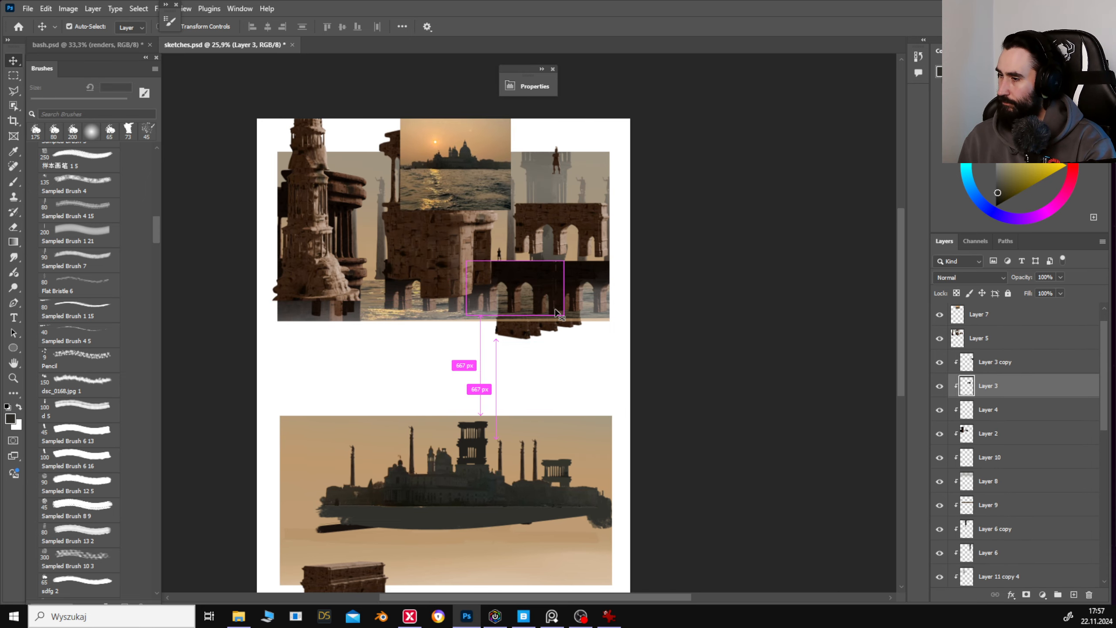
key(ctrl+a)
drag(540, 479, 619, 403)
key(ctrl+v)
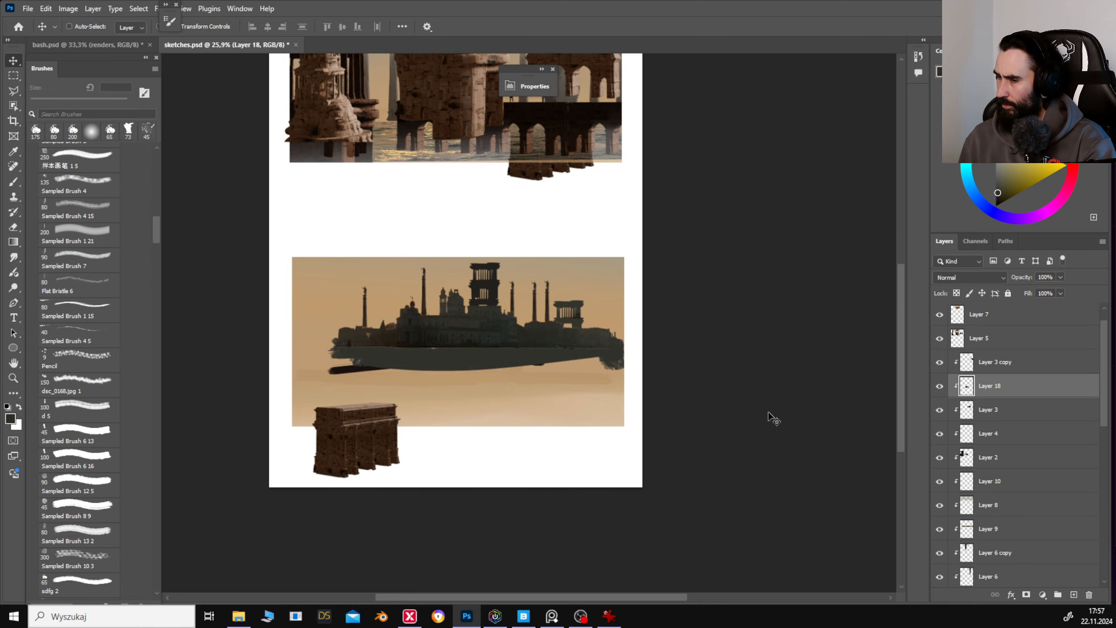
drag(1035, 386, 989, 367)
drag(557, 336, 594, 340)
key(Delete)
Move the large arcaded block to the backdrop's lower left corner and clip its Layer 13 to the backdrop above Layer 16.
drag(355, 441, 321, 397)
scroll(1026, 523, down, 5)
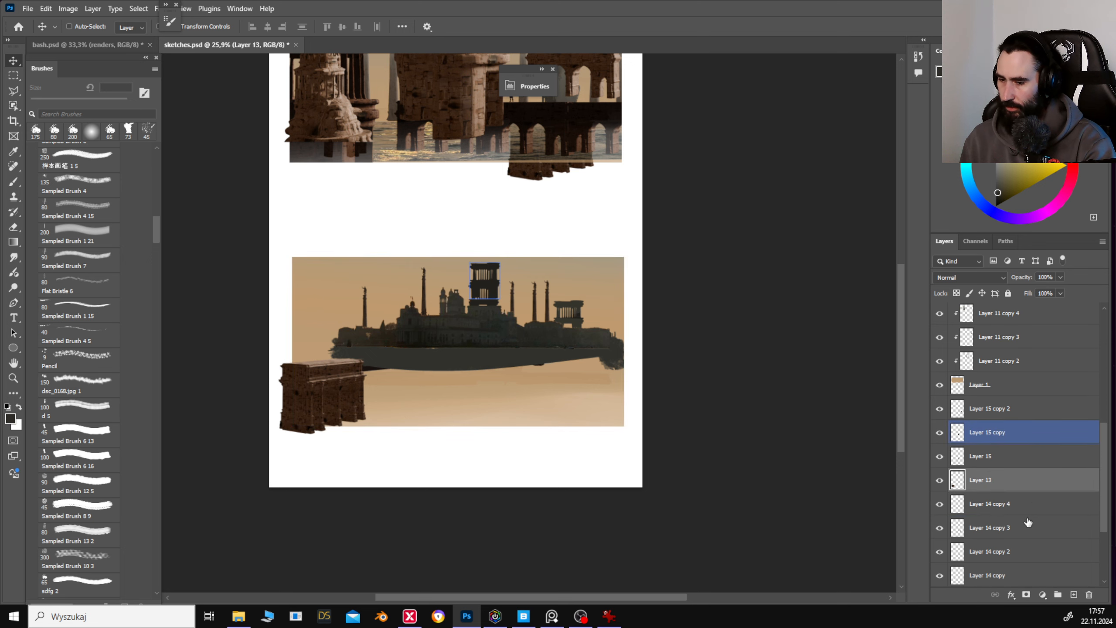
scroll(1010, 440, down, 2)
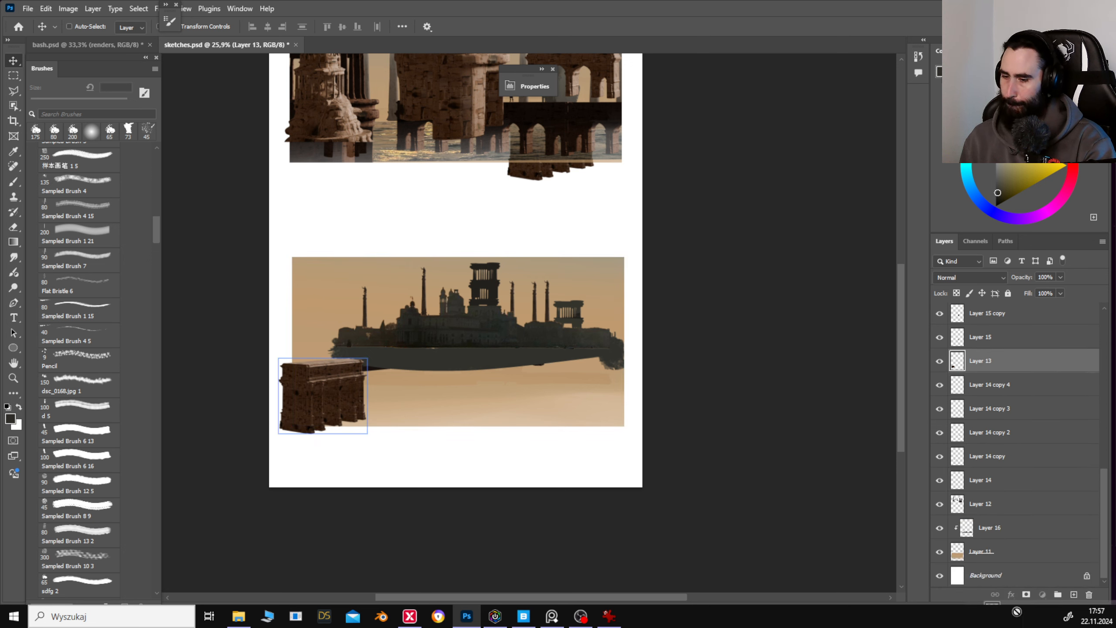
drag(979, 360, 965, 512)
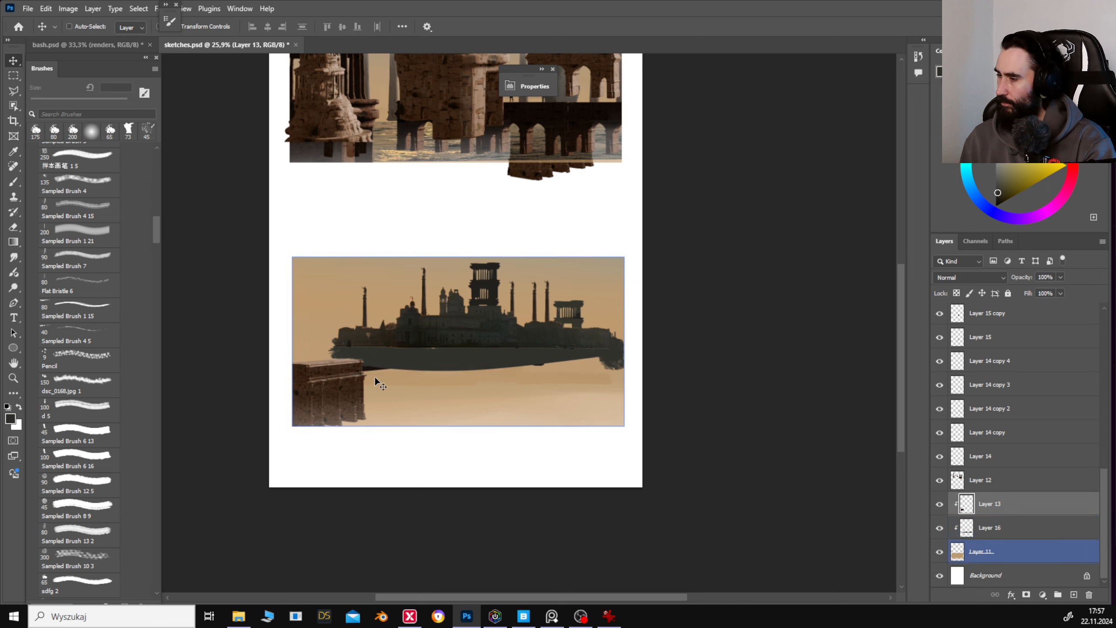
Darken the arcaded block with a Curves adjustment, mapping input 152 to output 101.
key(ctrl+m)
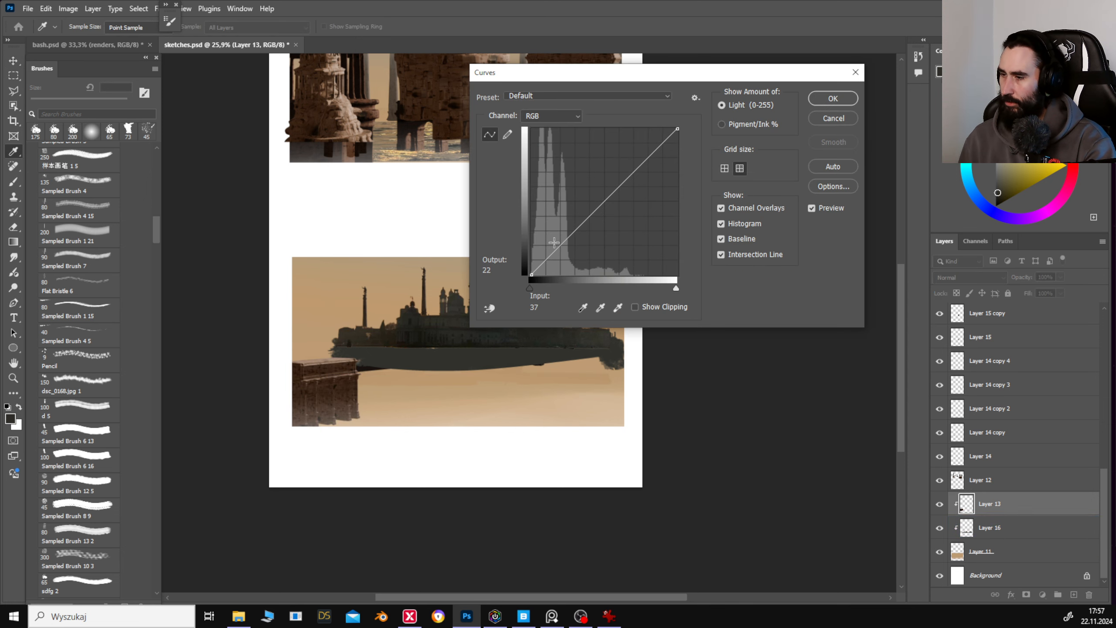
mouse_move(607, 210)
mouse_down()
mouse_move(620, 233)
mouse_move(618, 217)
mouse_up()
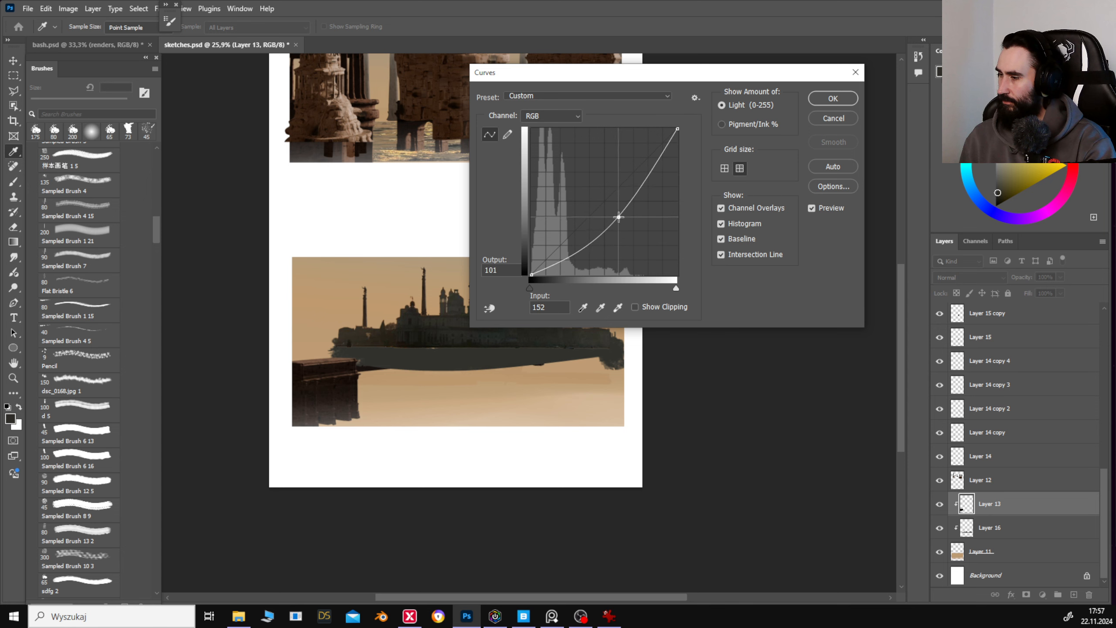
click(824, 101)
Duplicate the darkened arcaded block to the backdrop's lower right corner and select the backdrop on Layer 11.
drag(352, 352, 515, 331)
drag(505, 374, 650, 428)
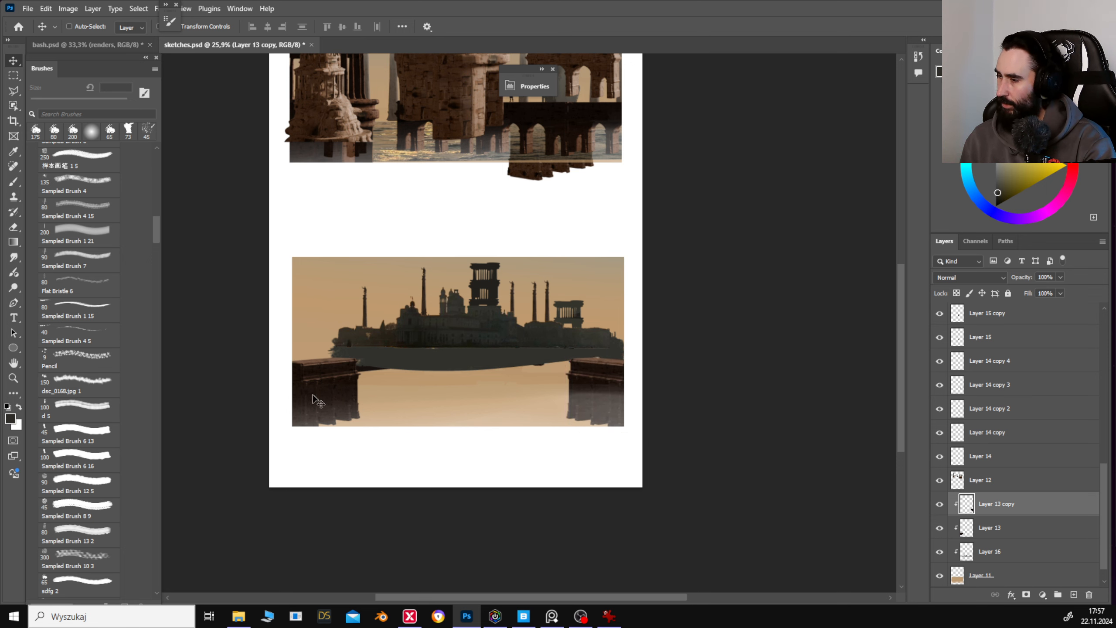
click(1023, 527)
click(1018, 560)
click(1020, 575)
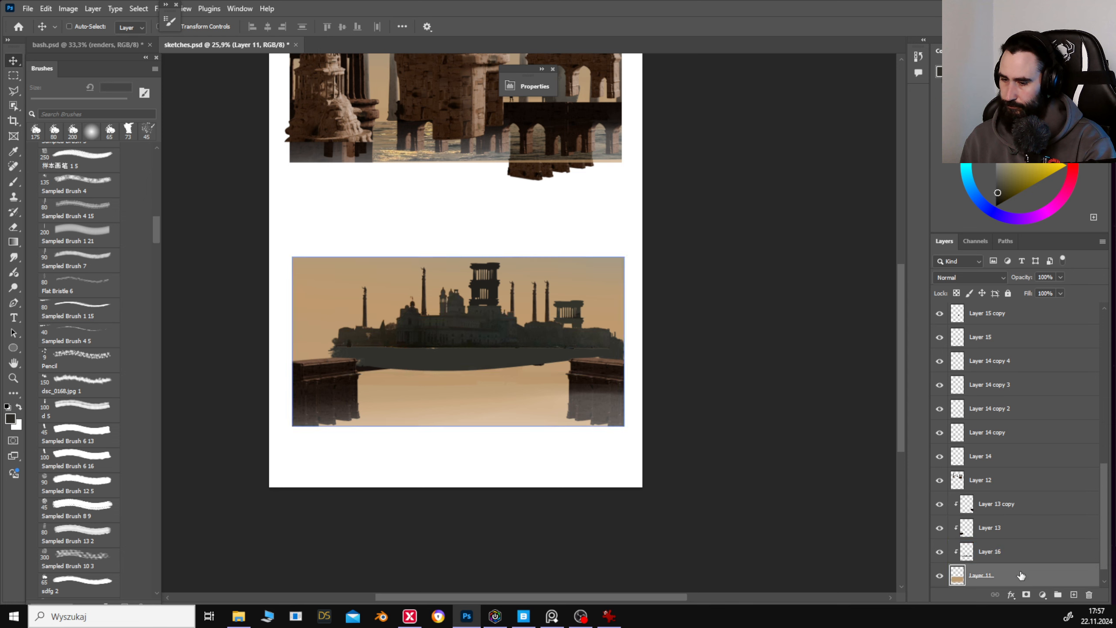
Add clipped Layer 18 above Layer 16 and marquee-select the lower scene from above the skyline to just below the island.
click(1073, 594)
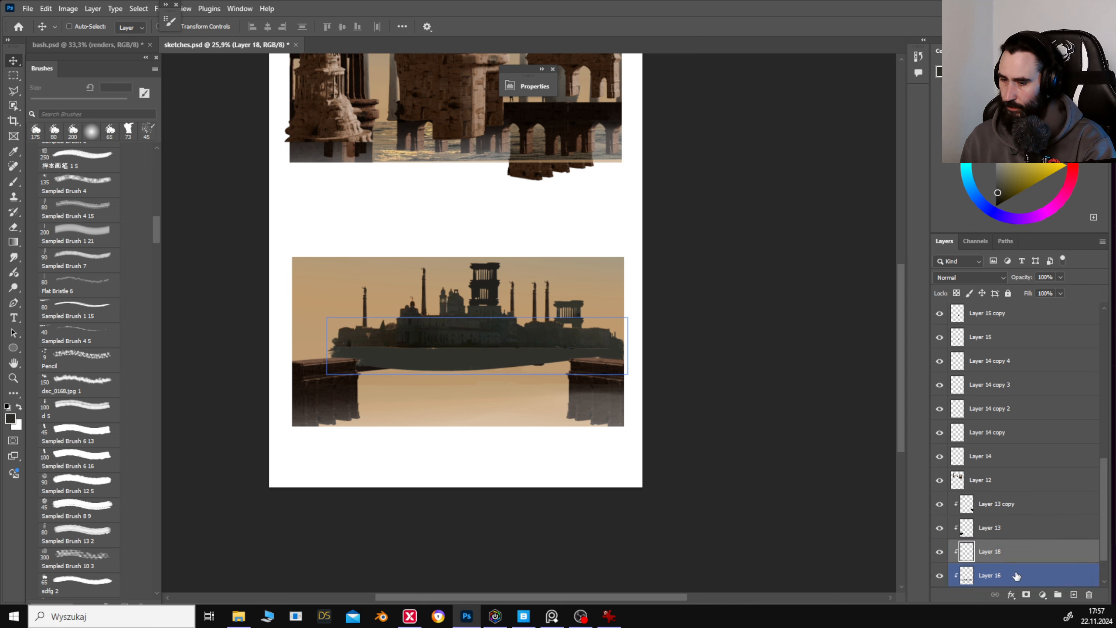
key(m)
drag(280, 238, 716, 386)
key(g)
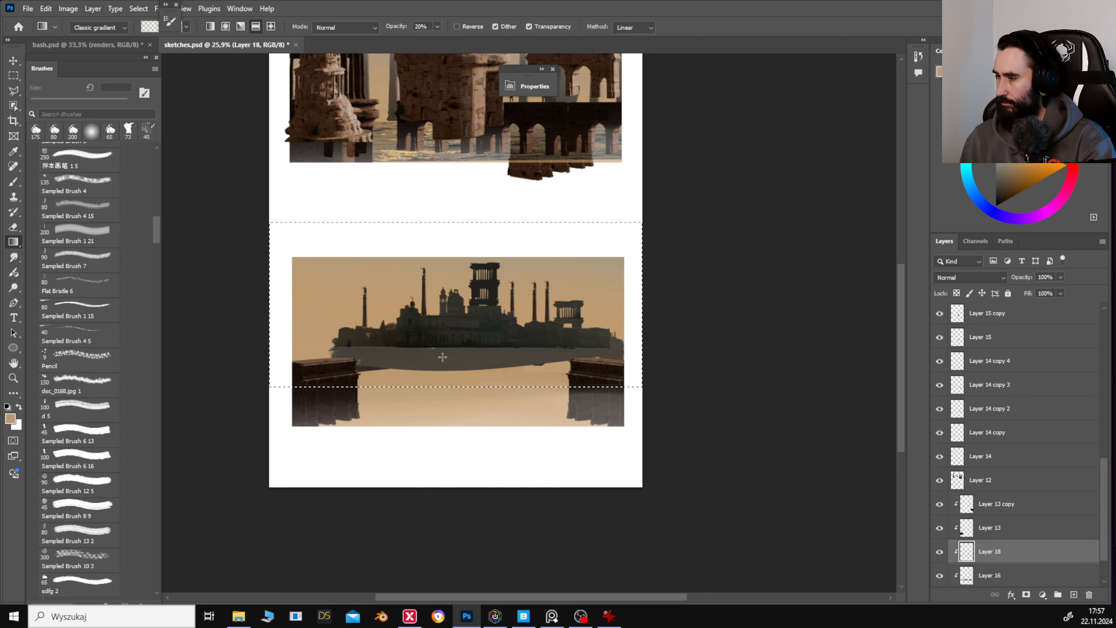
key(v)
click(963, 527)
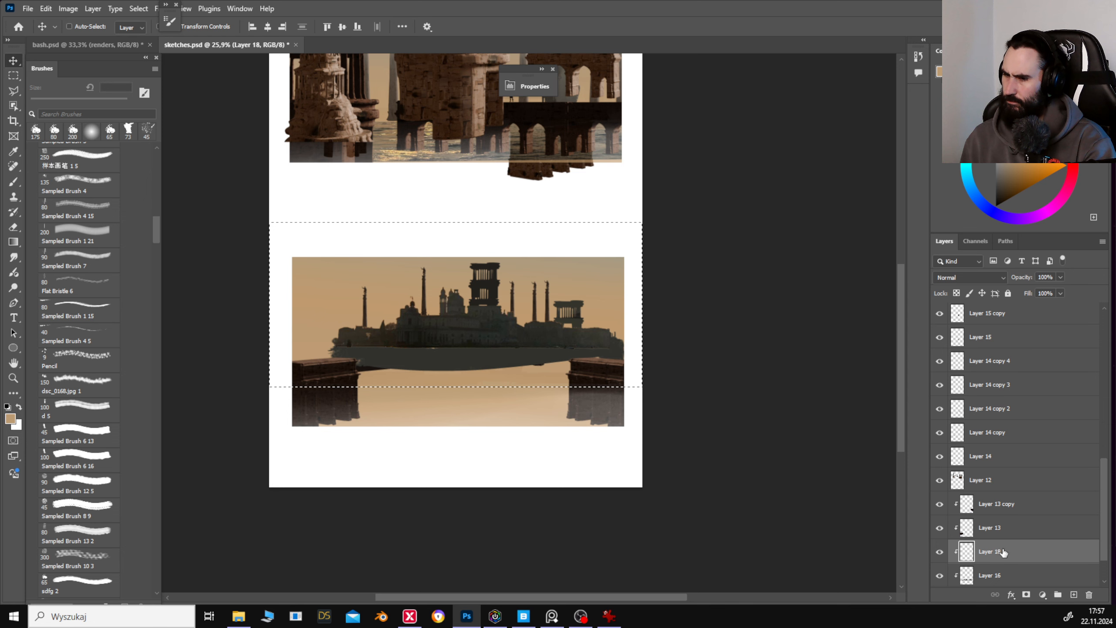
drag(453, 333, 504, 332)
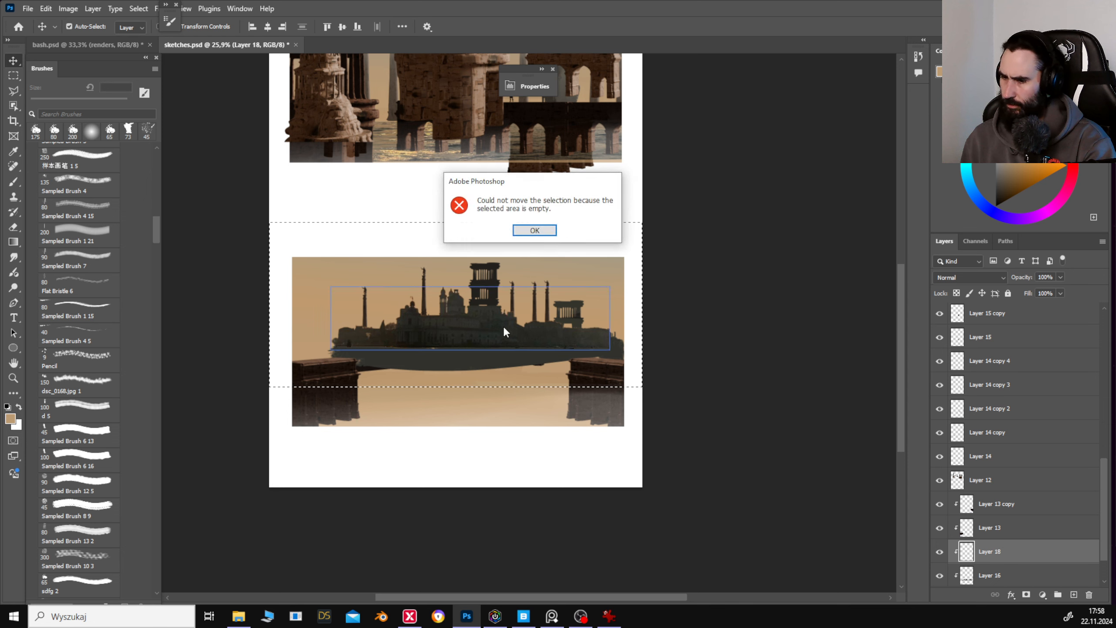
click(547, 228)
Place Layer 18 above Layer 13 copy, lay a sand-coloured haze gradient at 20% opacity over the island, and deselect.
scroll(1037, 549, down, 2)
drag(1037, 527, 1037, 534)
key(g)
drag(504, 375, 495, 324)
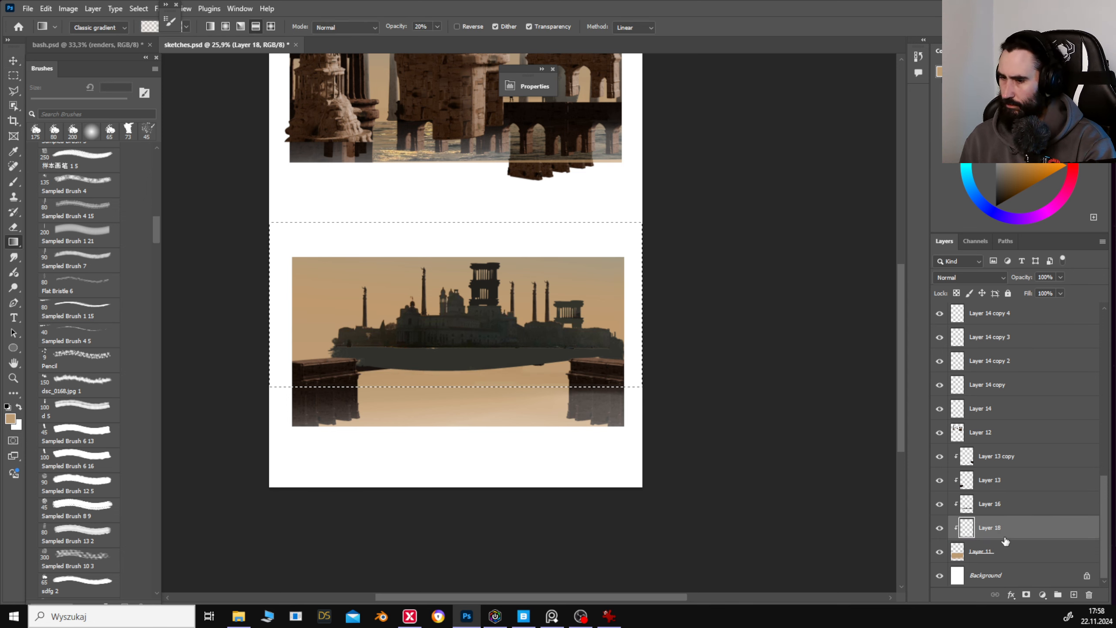
drag(1005, 541, 1005, 445)
drag(476, 238, 477, 240)
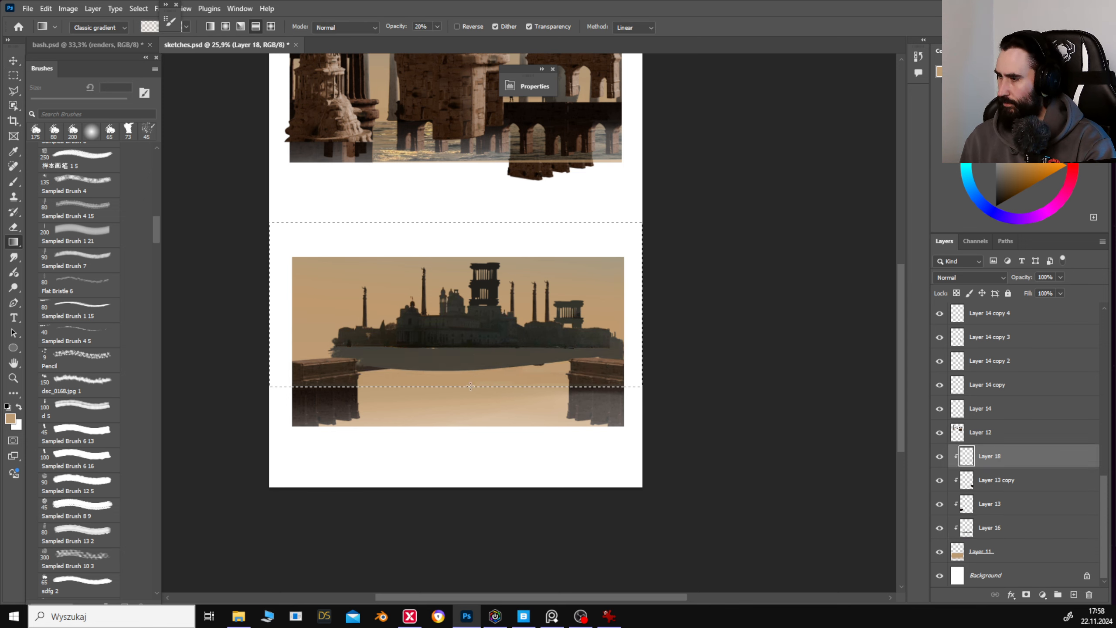
key(v)
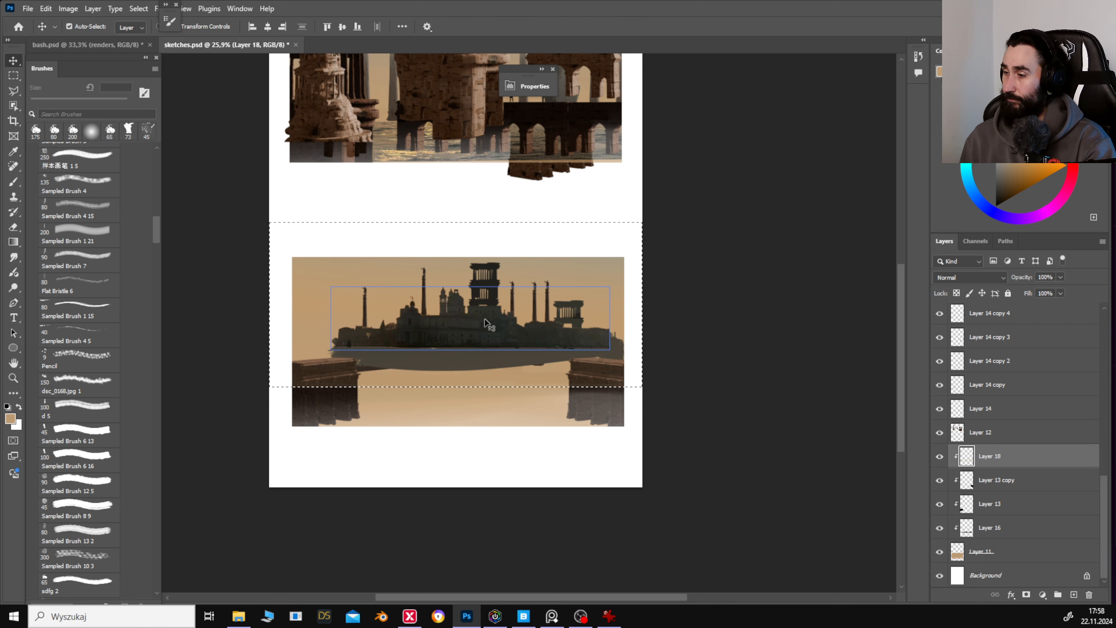
key(ctrl+d)
Clip Layer 17 to the backdrop between Layer 13 and Layer 16, undoing the stray moves in the skyline.
drag(492, 324, 493, 338)
key(ctrl+z)
drag(1033, 315, 1082, 559)
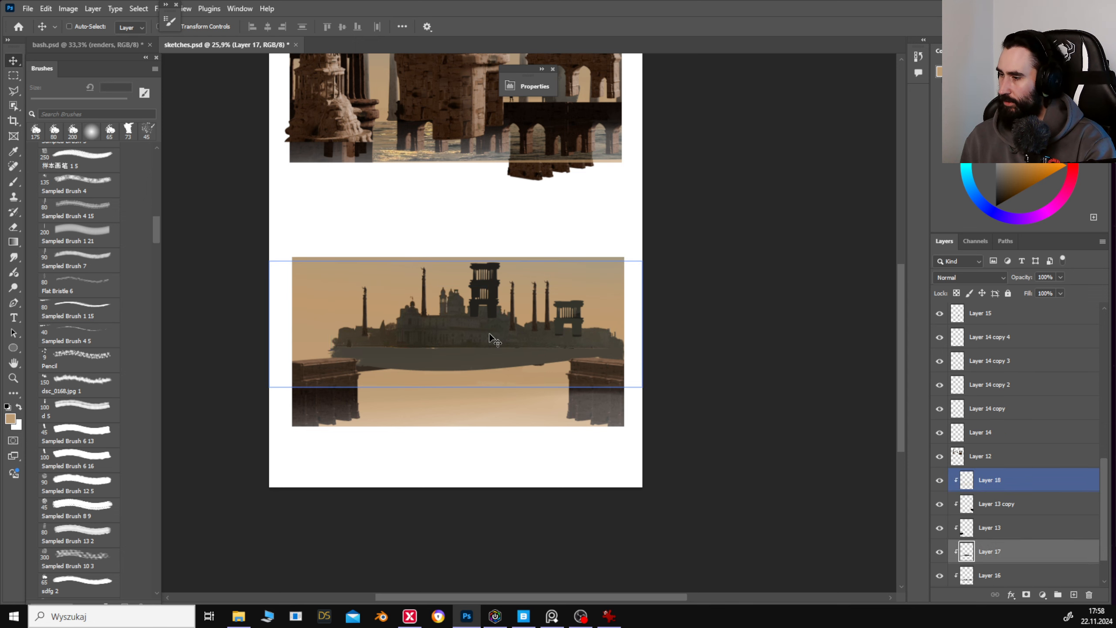
drag(490, 334, 491, 338)
key(ctrl+z)
Select the skyline's tall tower on Layer 15 copy together with the slender pillars on the Layer 14 copies and merge them.
ctrl+click(492, 293)
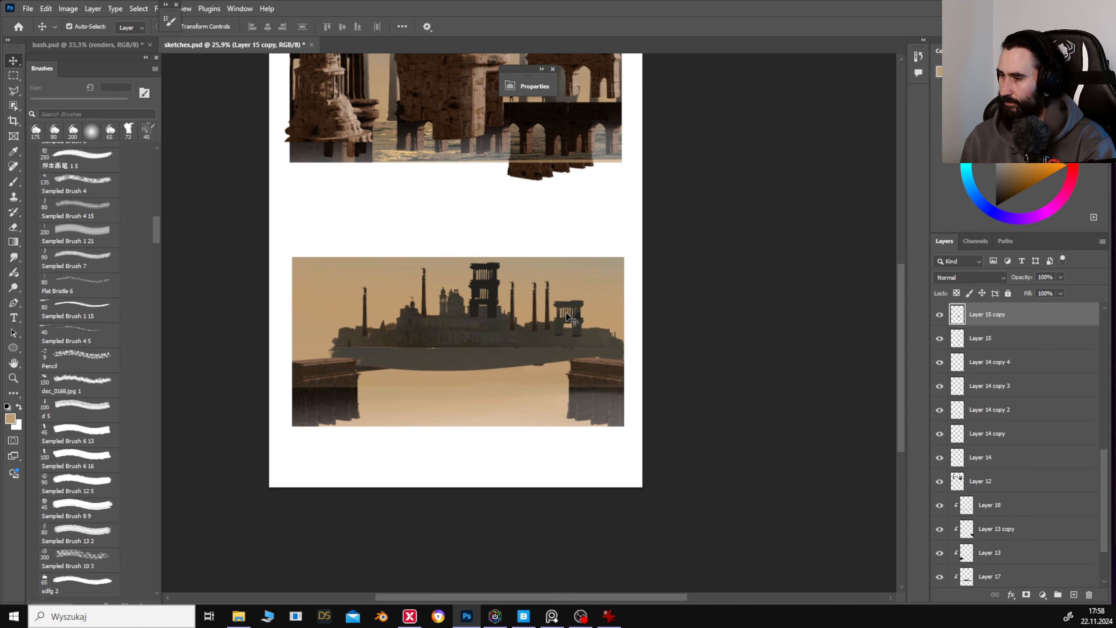
shift+click(547, 302)
shift+click(535, 303)
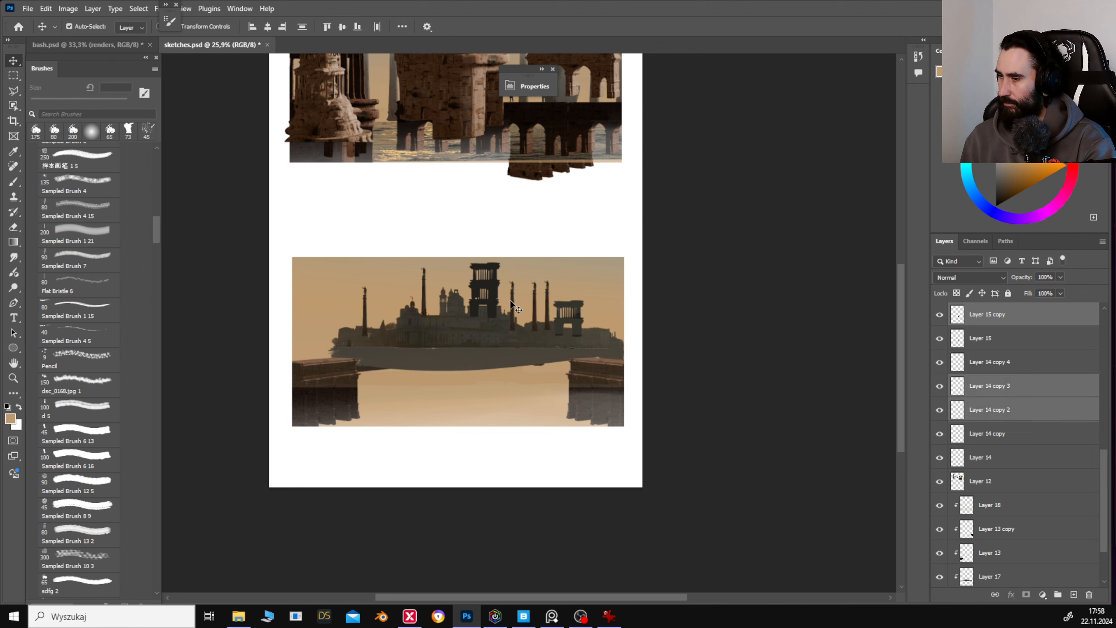
shift+click(511, 300)
shift+click(424, 288)
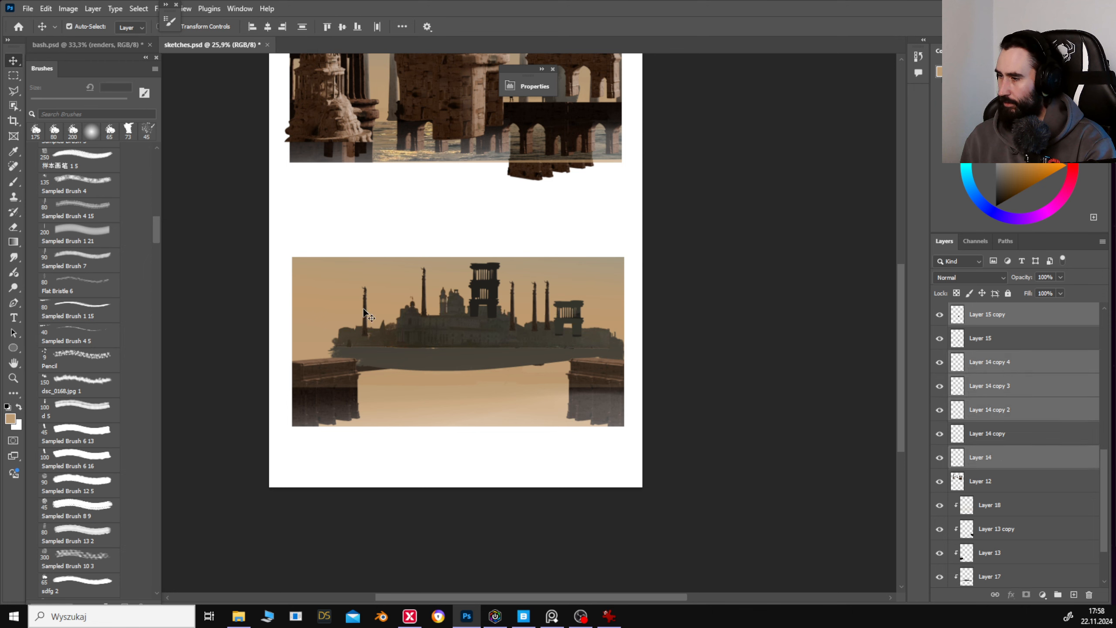
right_click(986, 410)
click(1015, 226)
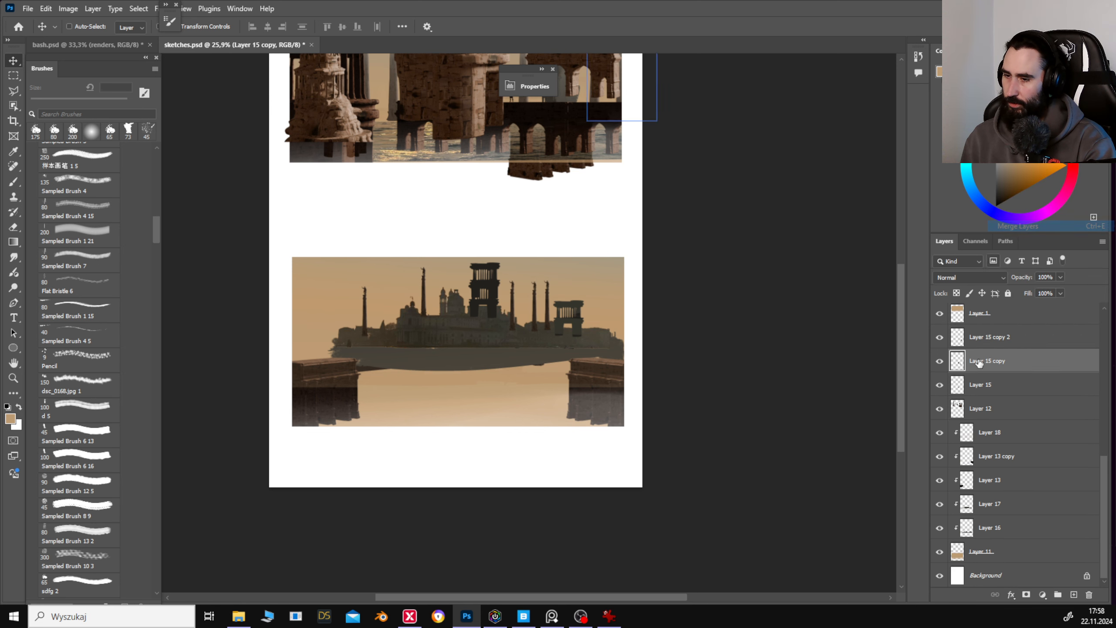
Clip the merged towers to the backdrop beneath Layer 16, nudge them lower, and tint them with a dark skyline-coloured gradient.
drag(979, 363, 984, 540)
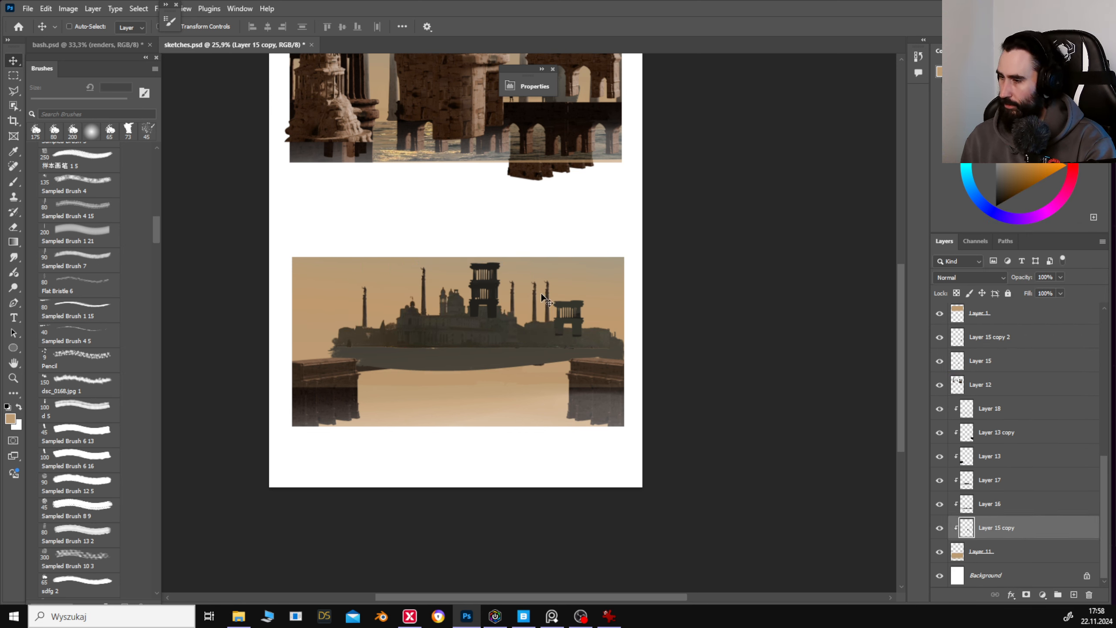
mouse_move(545, 299)
mouse_down()
mouse_move(566, 290)
mouse_move(566, 302)
mouse_up()
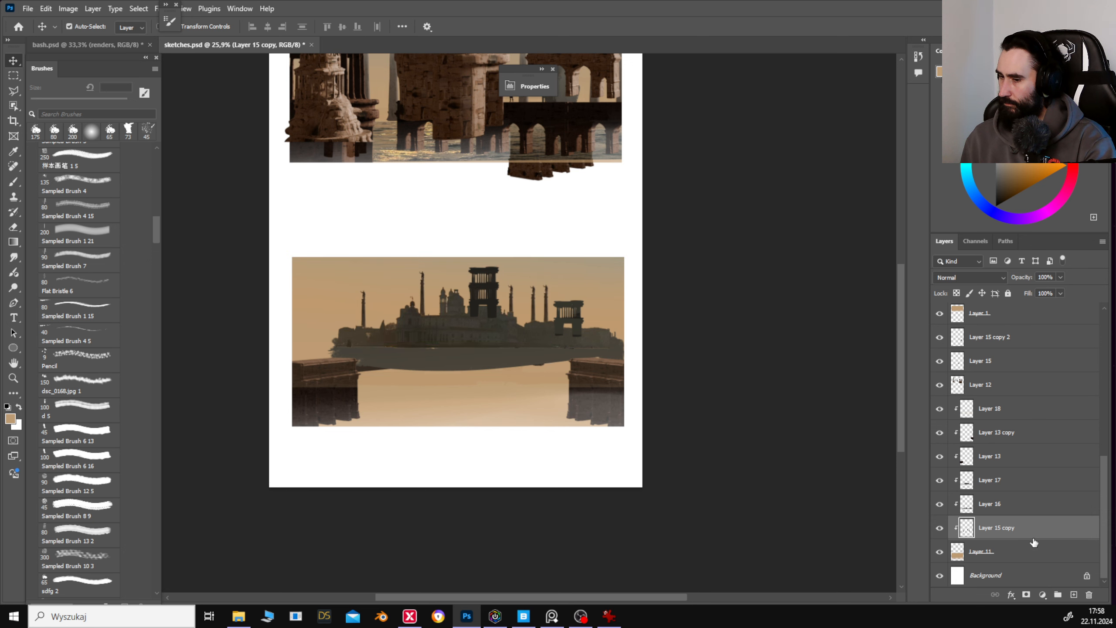
ctrl+click(965, 531)
key(g)
alt+click(484, 318)
drag(485, 335, 479, 155)
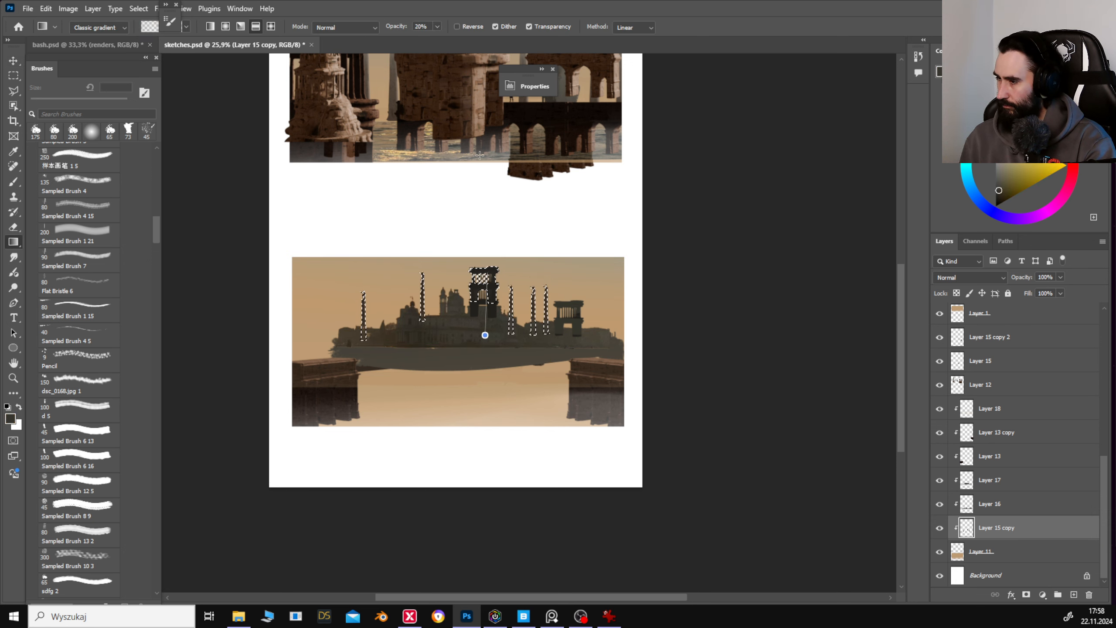
key(v)
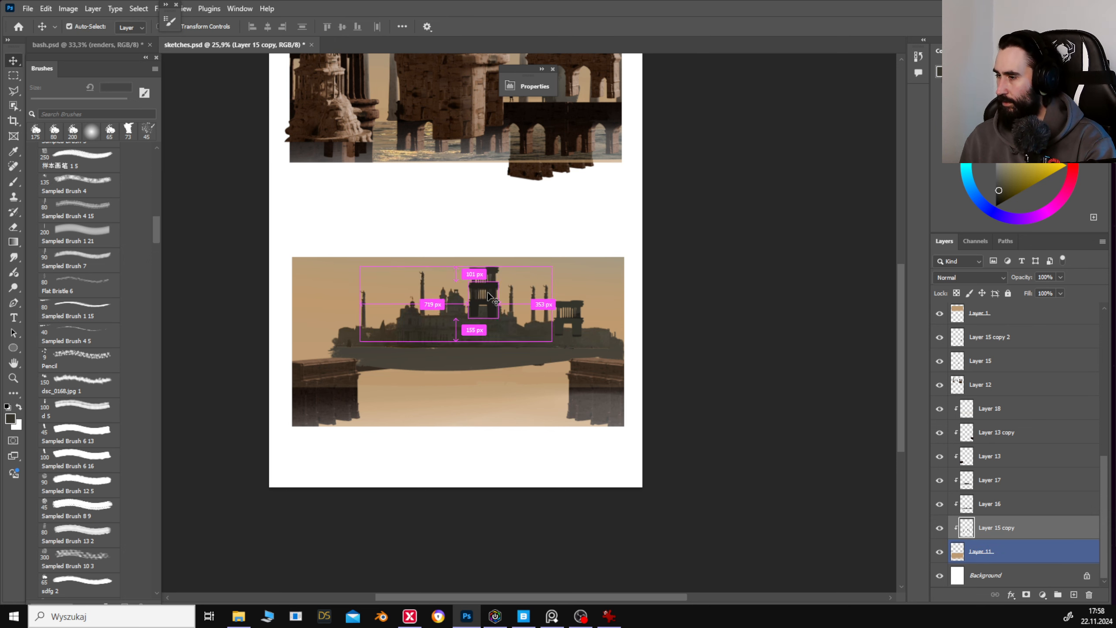
Delete Layer 15 and transform the small tower to stand in front of the island.
ctrl+click(538, 327)
key(Delete)
ctrl+click(491, 291)
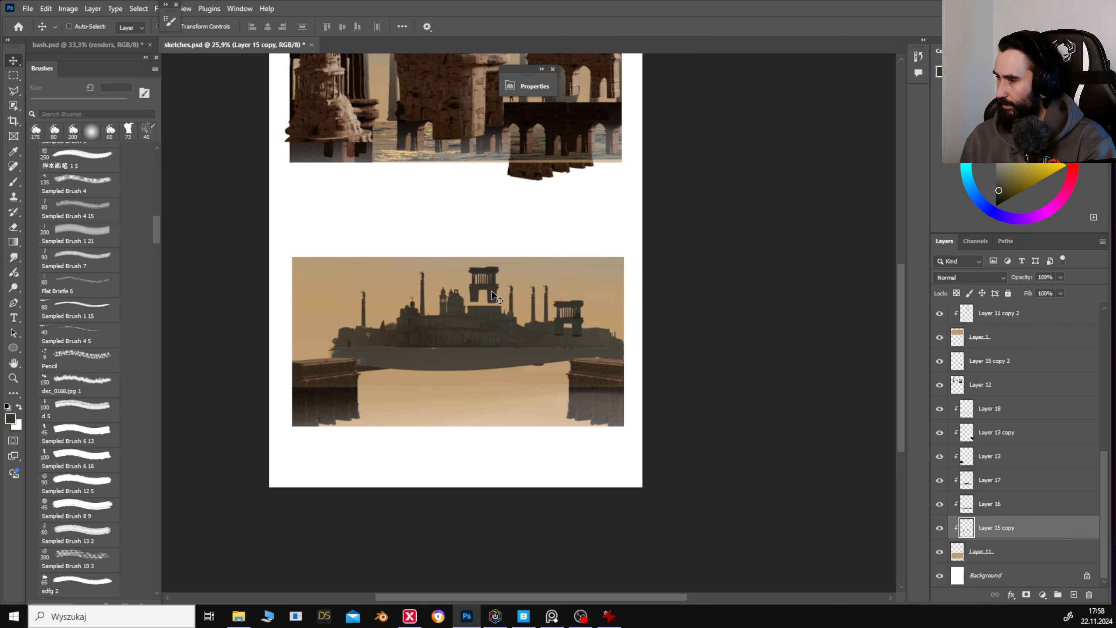
drag(573, 319, 576, 325)
key(ctrl+t)
key(Return)
Paint sand-coloured mist around the island's base on Layer 18 with a 500 px soft brush at 30% opacity.
drag(550, 353, 552, 352)
ctrl+click(559, 350)
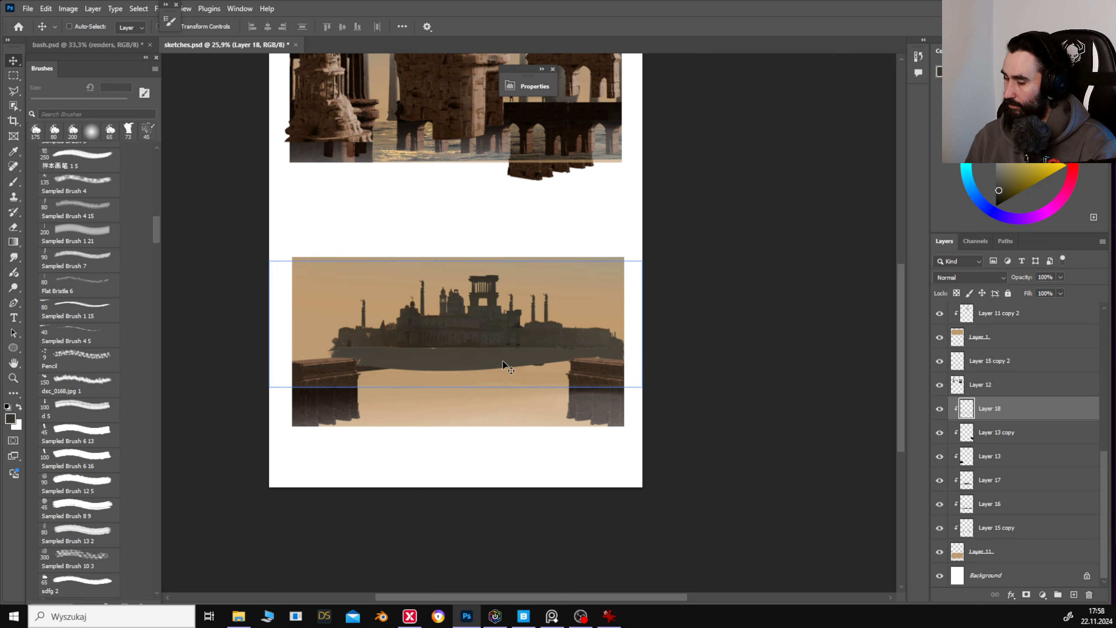
key(b)
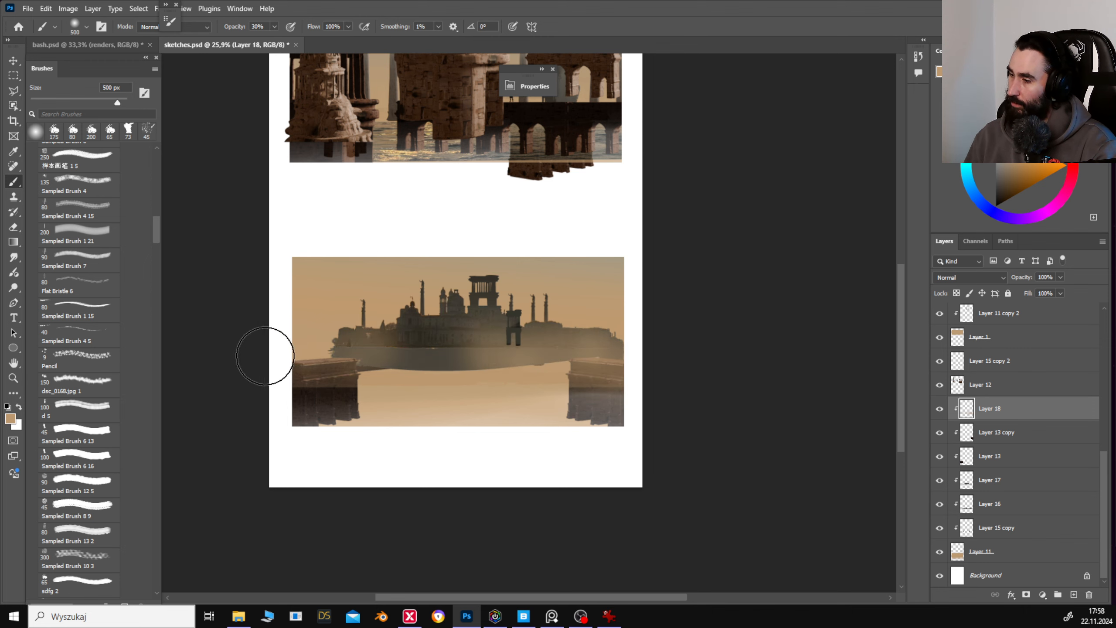
Move the small tower onto the water, duplicate it toward the right-hand block, and soften the copy with the Eraser.
key(v)
ctrl+click(516, 329)
drag(531, 332, 650, 369)
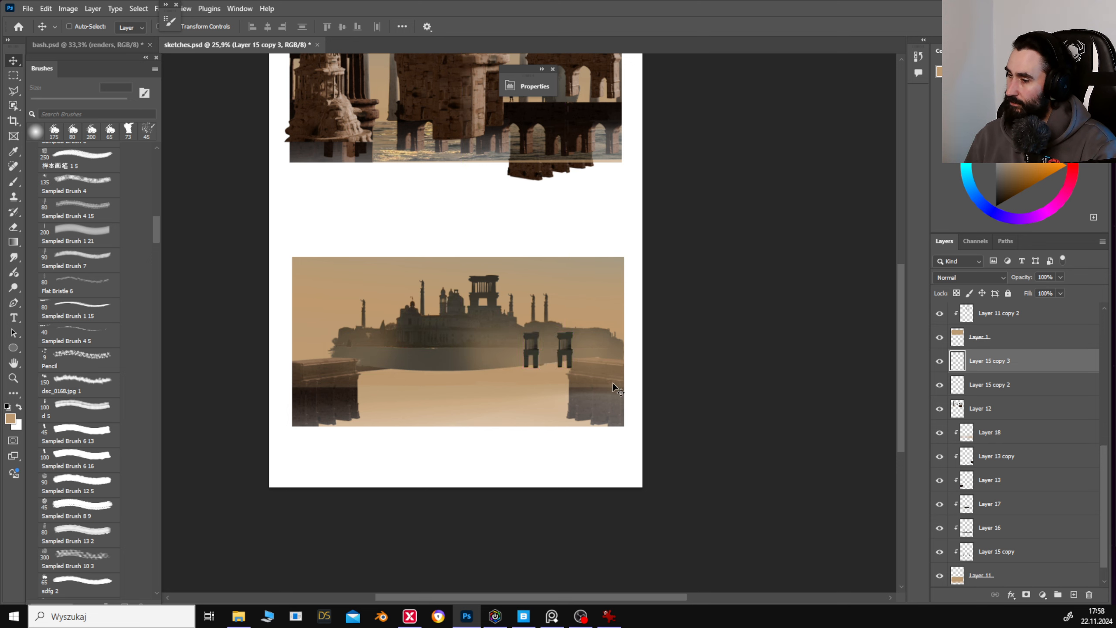
key(e)
click(555, 391)
key(z)
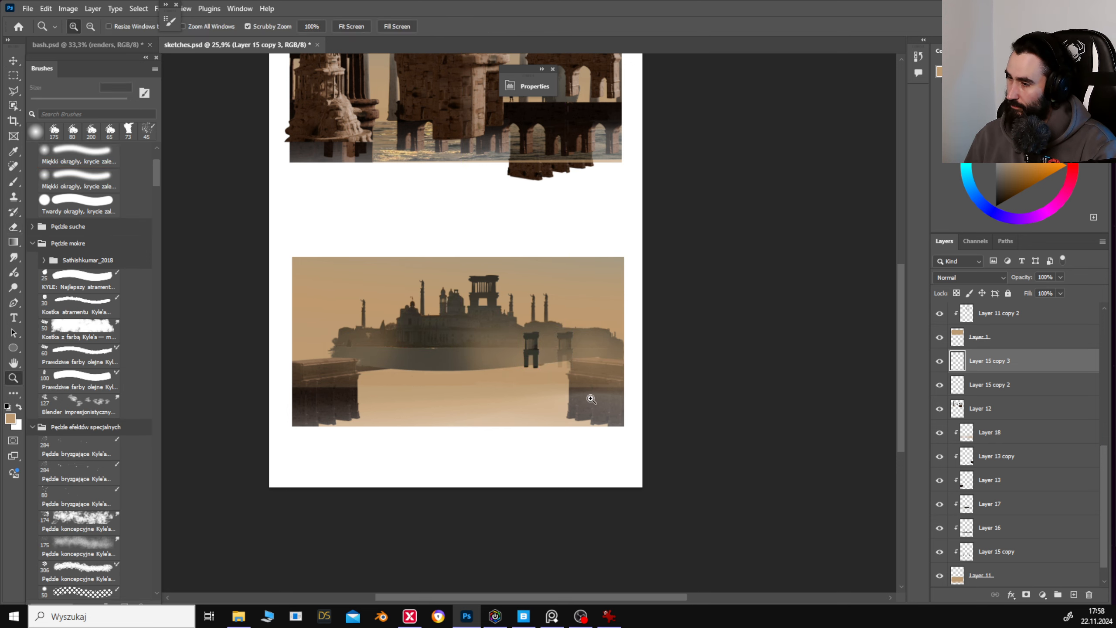
key(e)
key(ctrl)
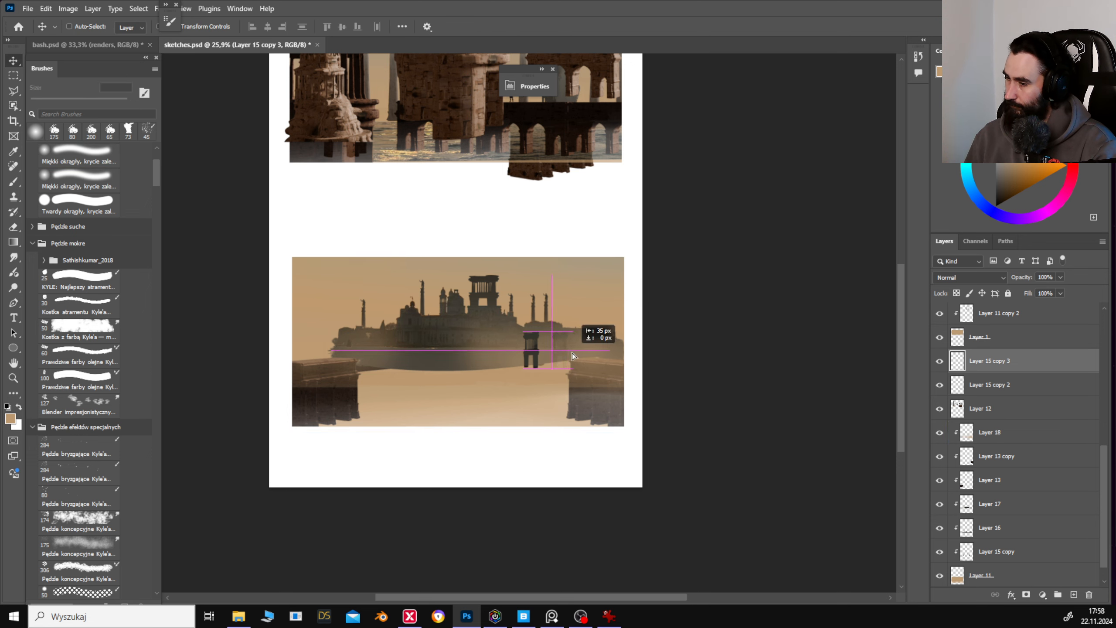
Duplicate the small tower above the left arcaded block and fade its base with a 175 px Eraser.
drag(571, 353, 354, 353)
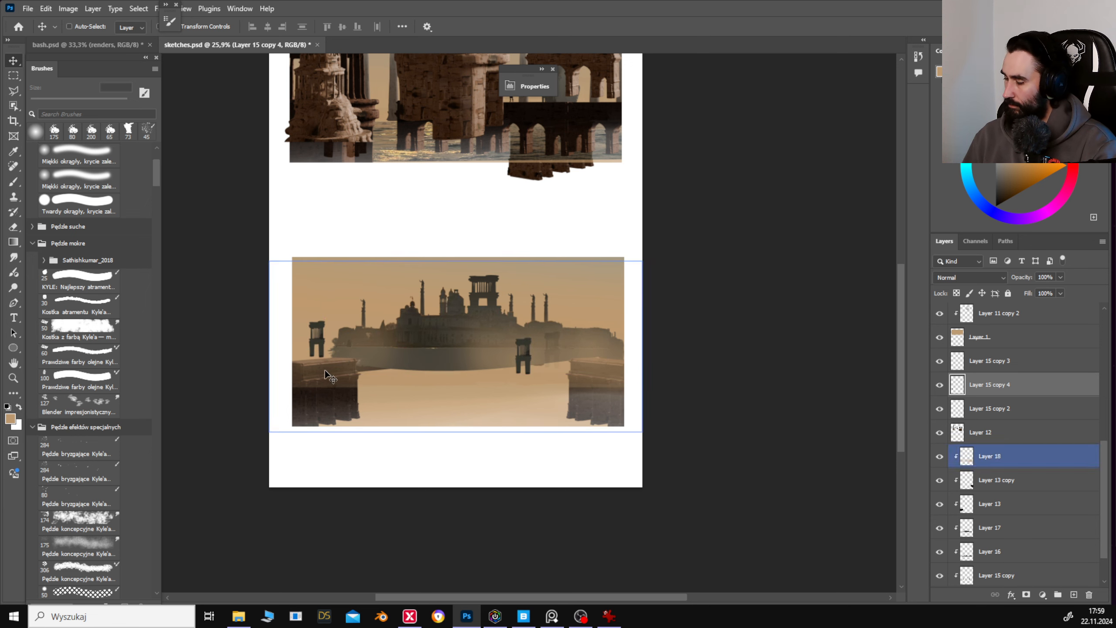
key(e)
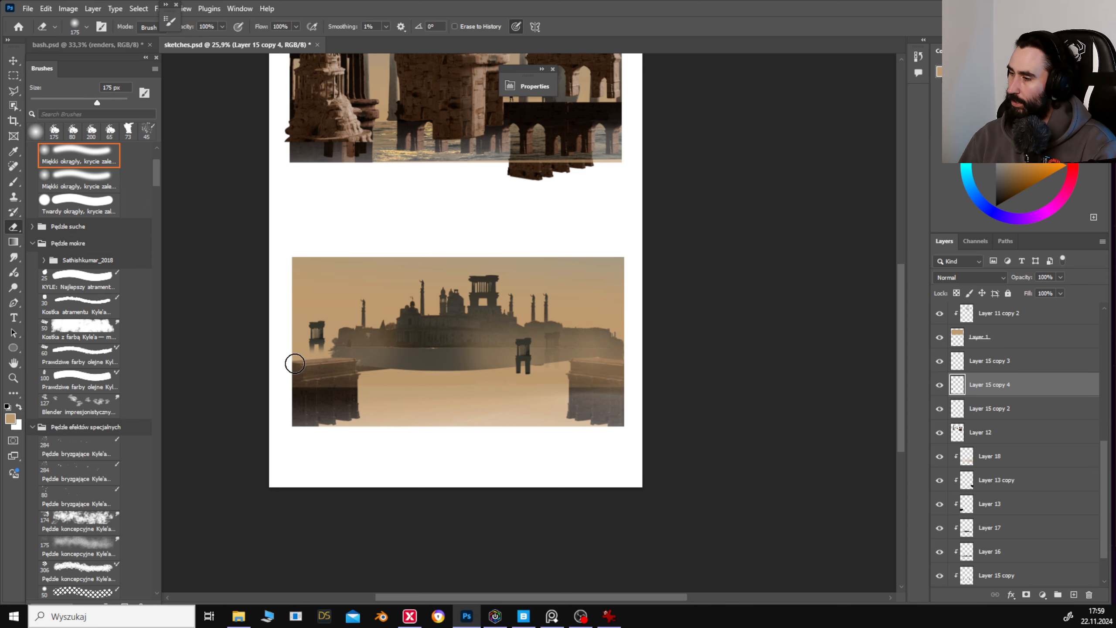
Marquee-select the tall eroded column on Layer 5 in the upper scene and copy it to a new layer.
key(v)
mouse_move(504, 195)
mouse_down()
mouse_move(540, 260)
mouse_move(542, 374)
mouse_up()
drag(522, 266, 540, 344)
key(m)
drag(435, 450, 431, 418)
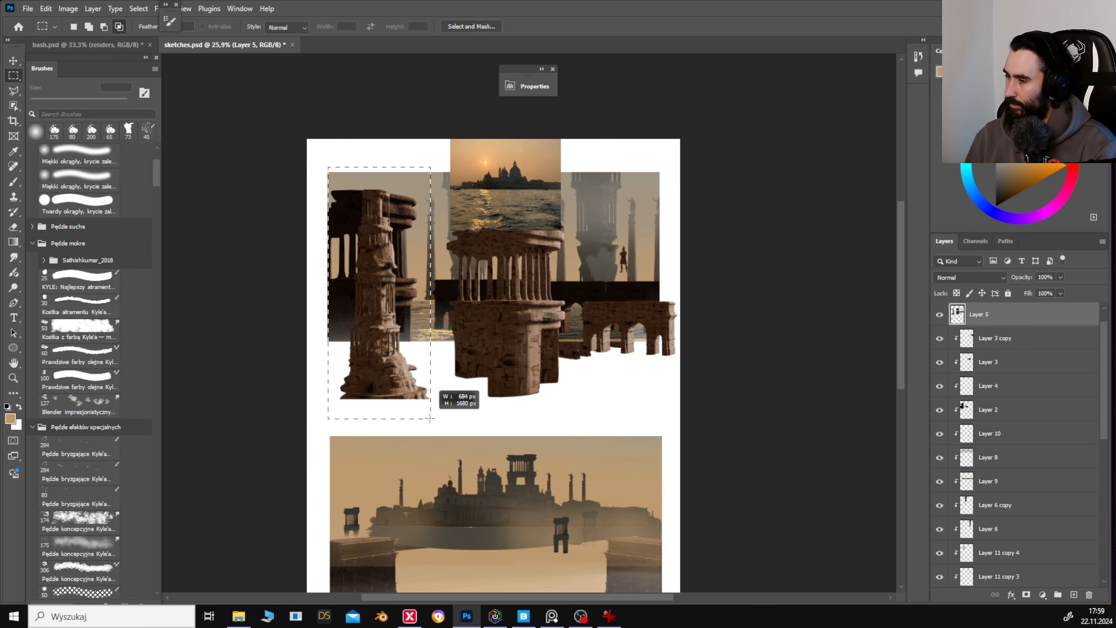
key(ctrl+j)
Move the copied column into the lower scene and clip its Layer 19 to the backdrop beneath Layer 15 copy.
key(v)
drag(410, 207, 473, 385)
drag(473, 385, 425, 122)
drag(528, 261, 685, 228)
drag(983, 312, 1091, 536)
Scale the column to 41.5% with a slight rotation and place it behind the skyline beside the tall tower.
drag(548, 129, 577, 108)
key(ctrl+t)
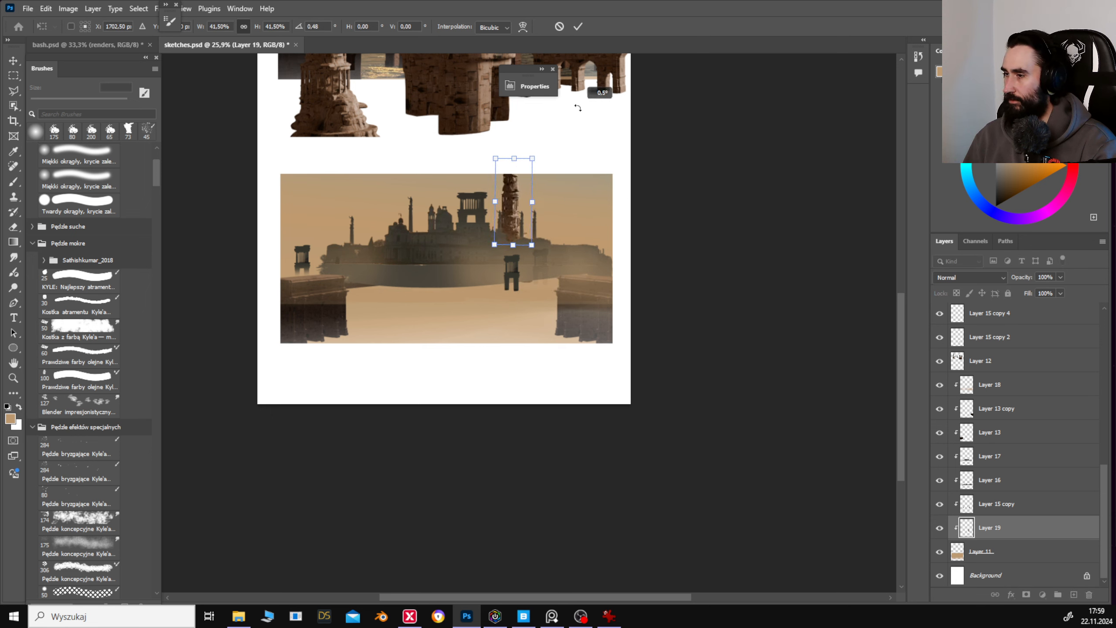
key(Return)
drag(528, 250, 507, 246)
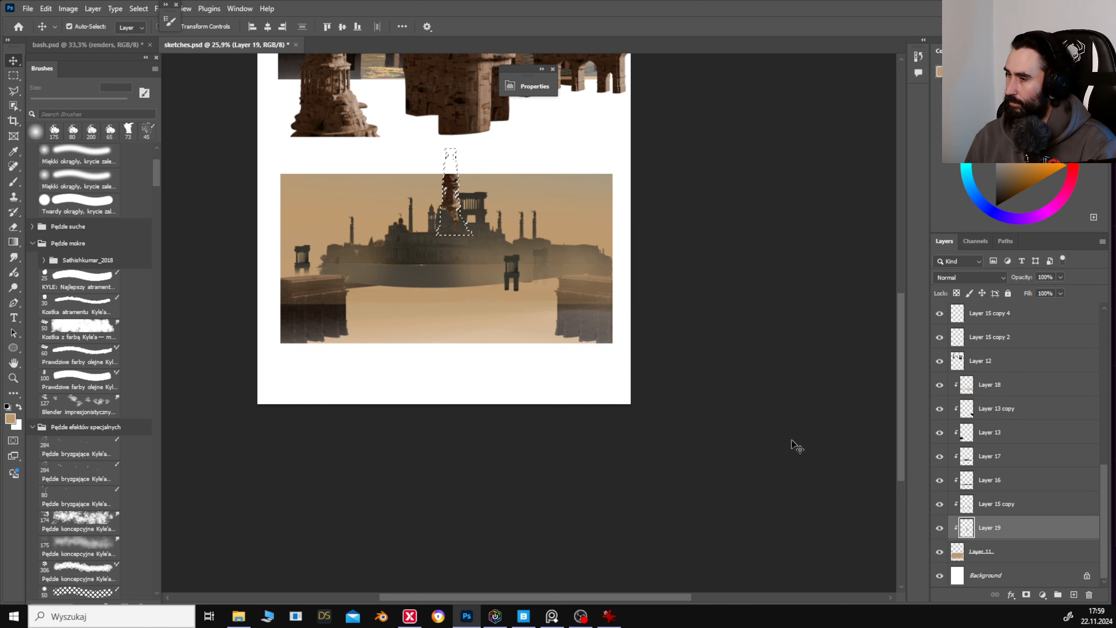
Paint the selected column on Layer 19 with a dark brown sampled from the skyline and deselect it.
key(b)
alt+click(476, 237)
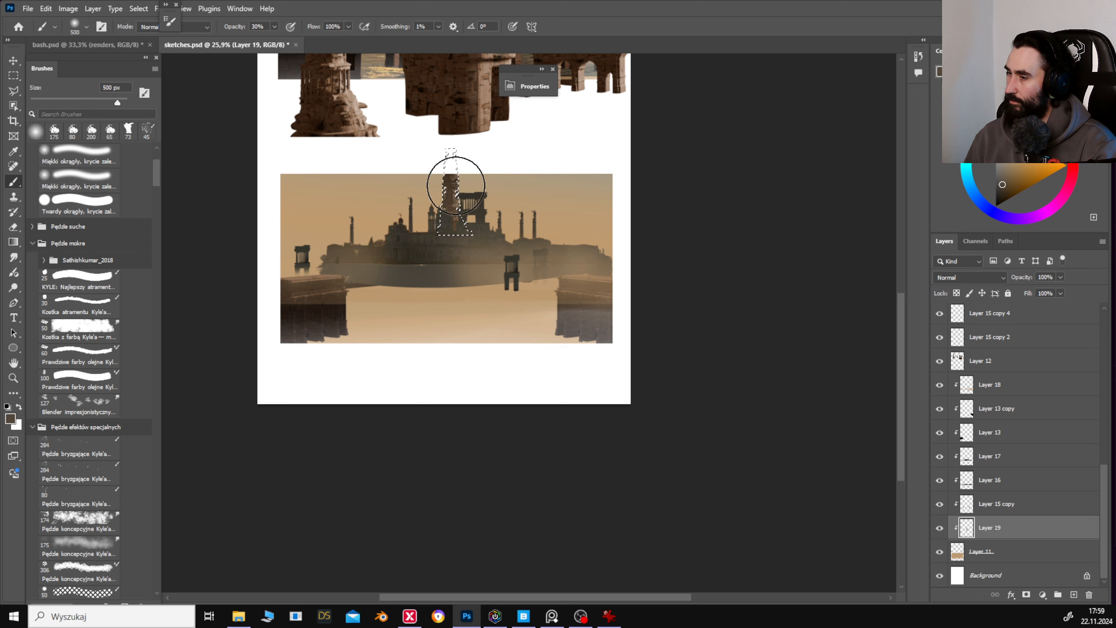
key(ctrl+d)
Duplicate the shaded column to both sides of the skyline and shrink the rightmost copy.
key(v)
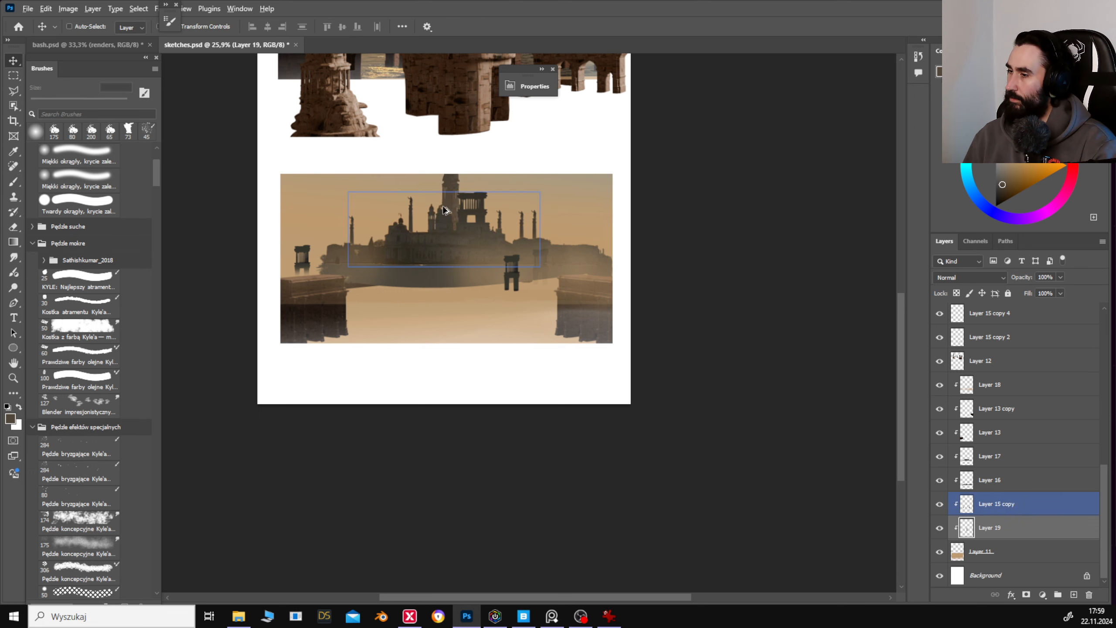
alt+drag(498, 217, 540, 239)
alt+drag(566, 247, 634, 281)
key(ctrl+t)
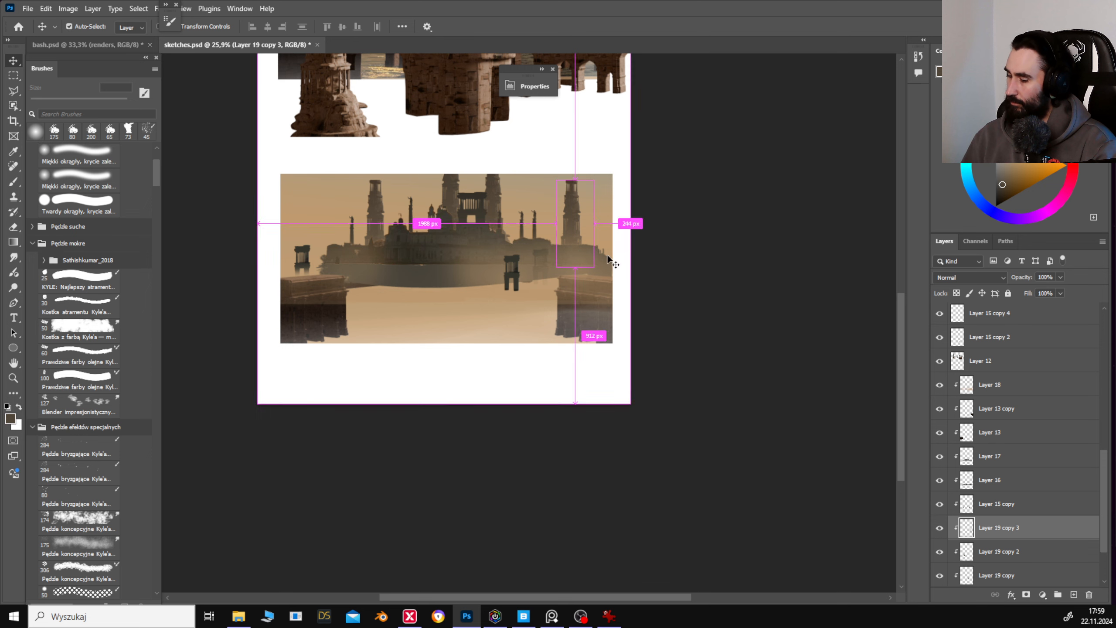
drag(599, 176, 579, 225)
key(Return)
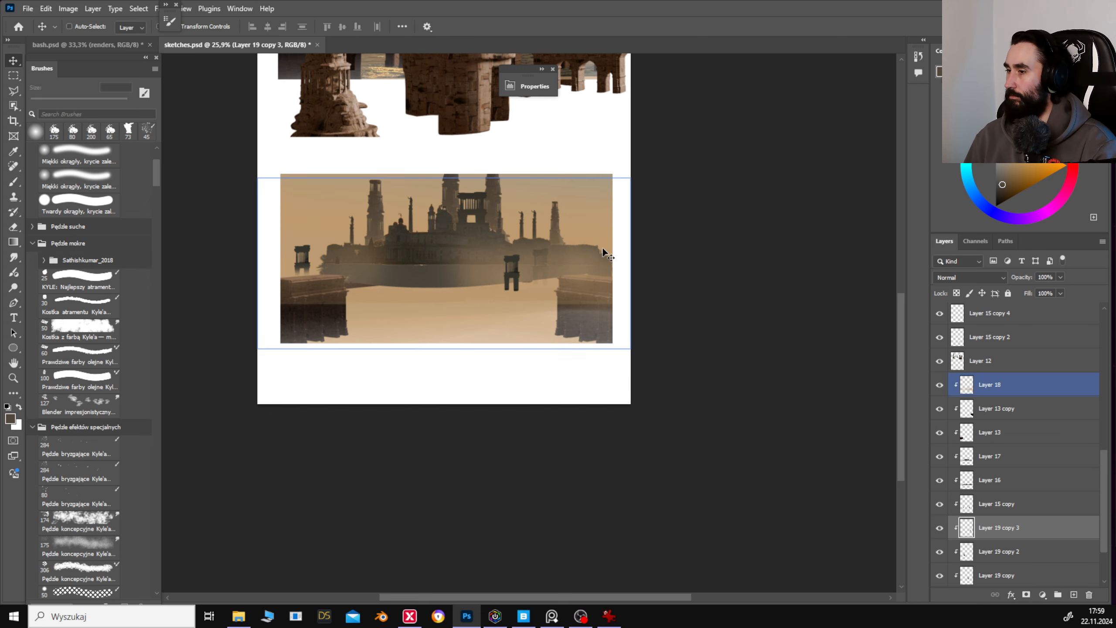
Duplicate the small column as faint background columns at 34% opacity at both ends of the skyline.
alt+drag(600, 245, 623, 249)
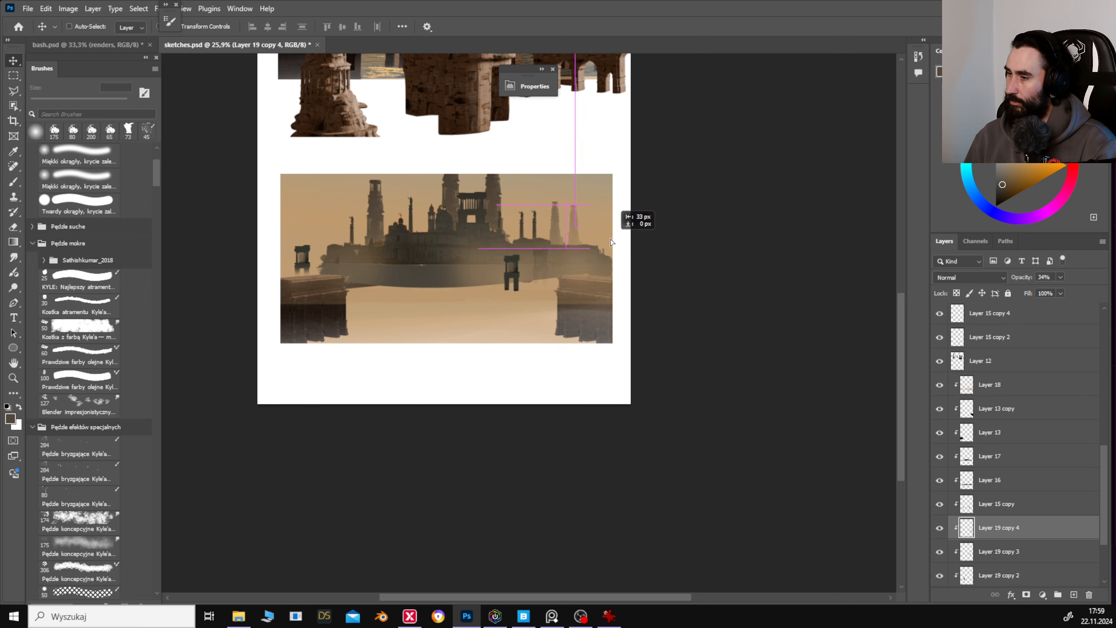
mouse_move(565, 230)
alt+mouse_down()
mouse_move(406, 241)
mouse_move(434, 243)
mouse_move(508, 323)
mouse_move(575, 267)
mouse_move(529, 303)
alt+mouse_up()
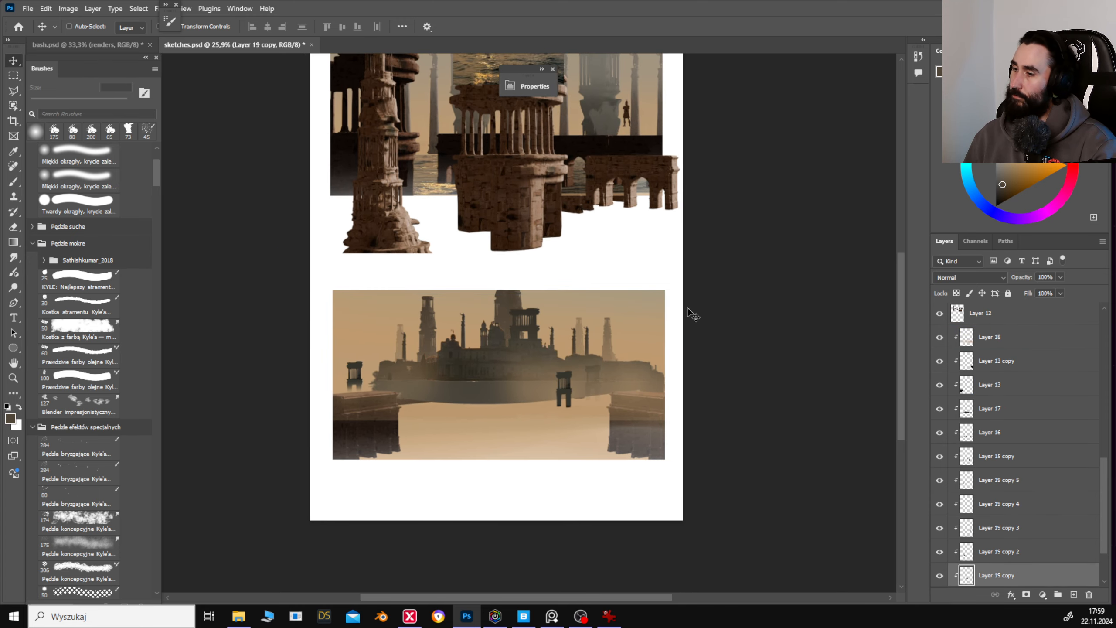
drag(606, 243, 584, 285)
Copy the round colonnaded ruin from the brown renders on Layer 5 onto its own layer.
ctrl+drag(509, 212, 512, 228)
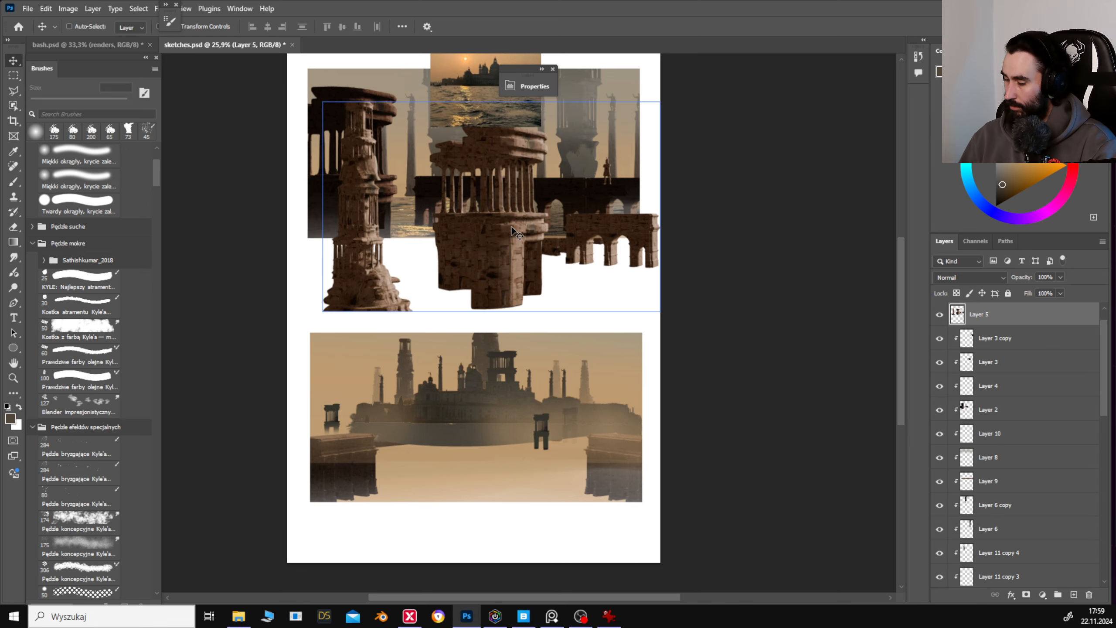
key(m)
drag(408, 92, 563, 322)
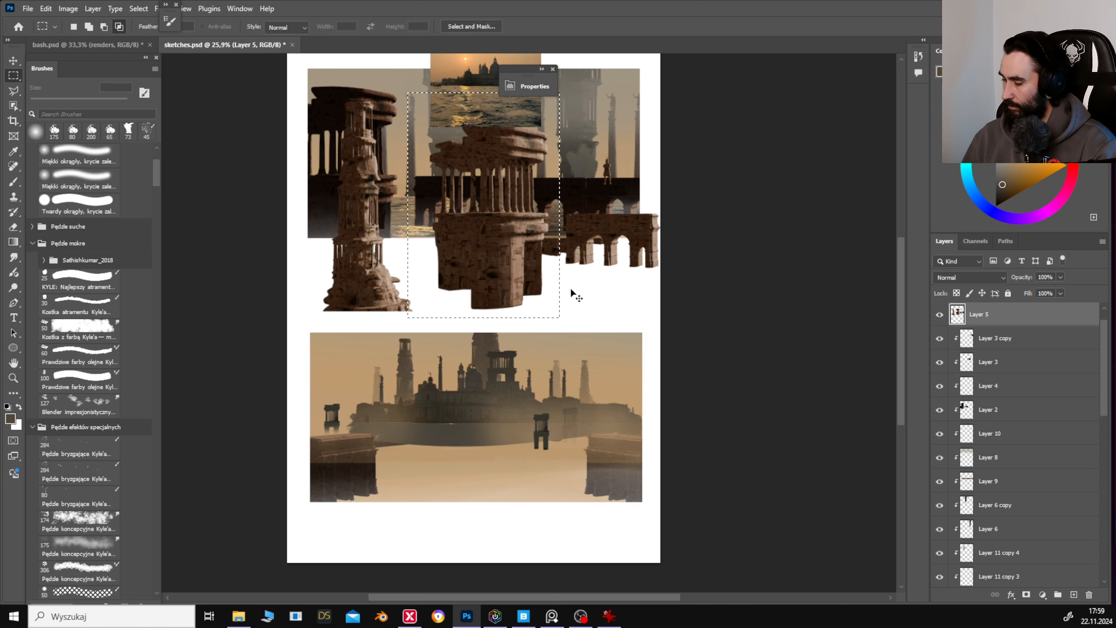
key(ctrl+j)
ctrl+drag(521, 224, 550, 228)
Add a copy of the ruin above Layer 18, clip it to the lower scene and place it over the right foreground.
key(ctrl+a)
drag(544, 415, 545, 314)
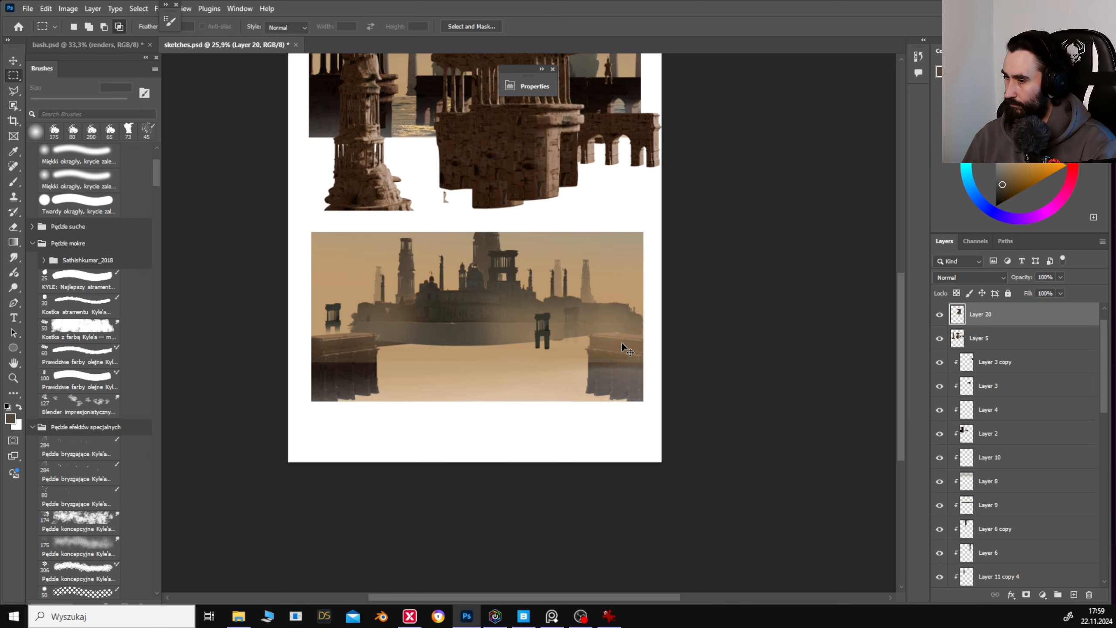
key(v)
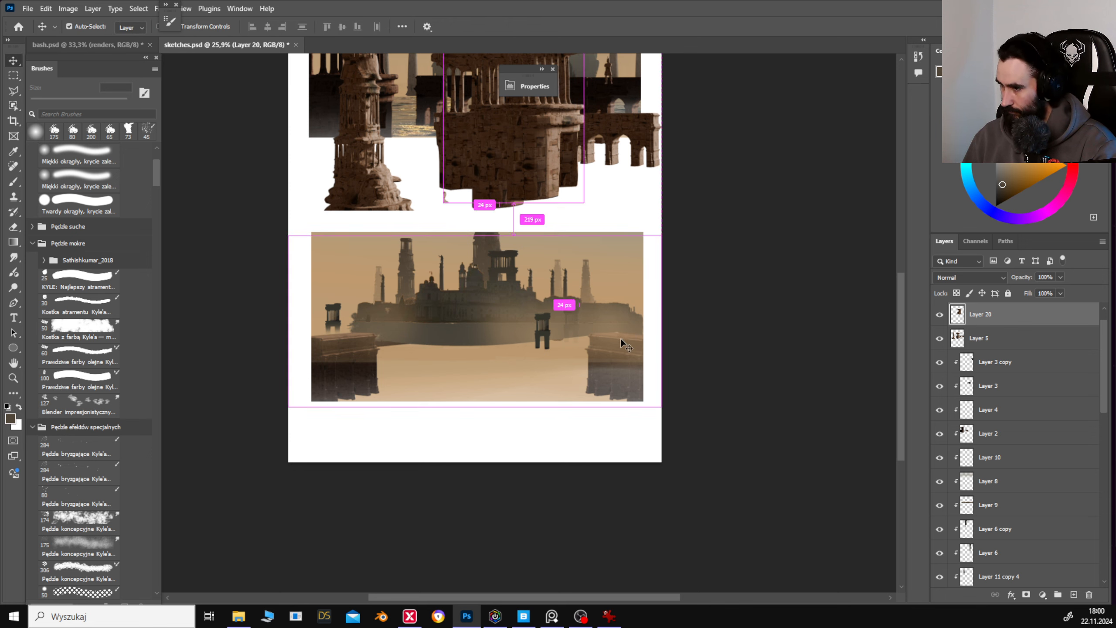
ctrl+click(528, 352)
key(ctrl+j)
drag(532, 108, 612, 337)
scroll(1023, 550, down, 4)
alt+click(983, 491)
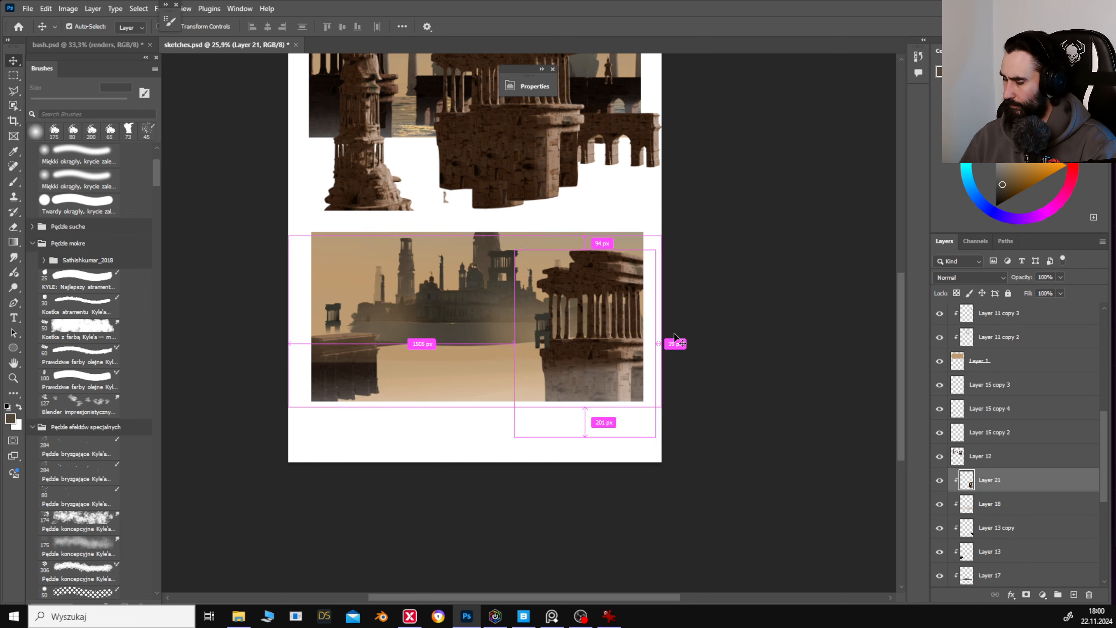
Darken the foreground ruin with Curves by lowering the white point output to 100, and move it to the scene's left edge.
key(ctrl+m)
drag(679, 130, 709, 203)
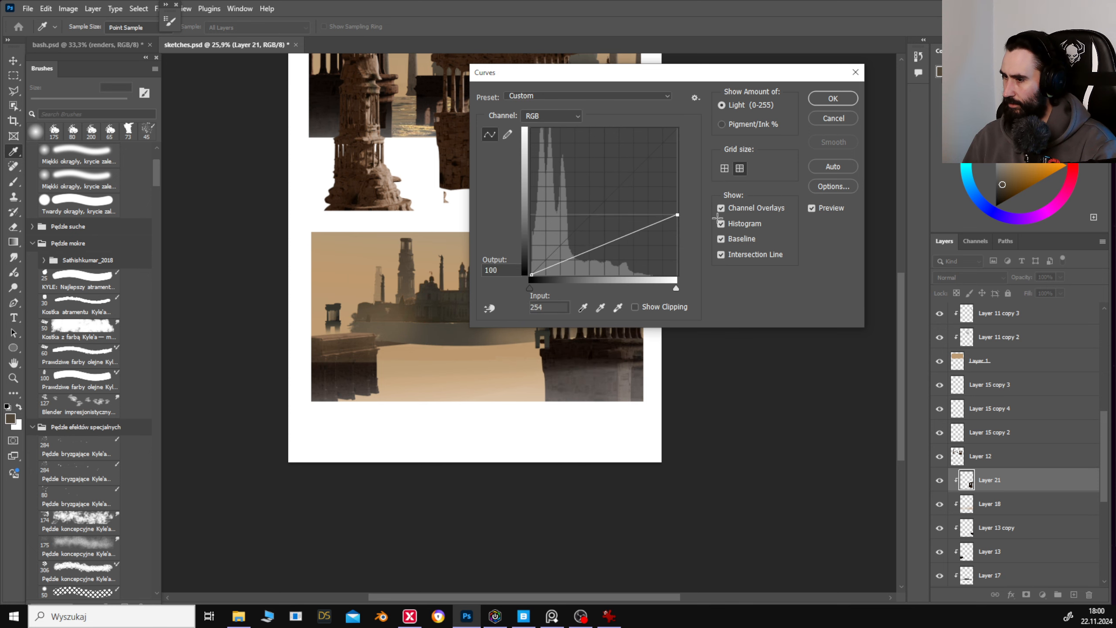
click(832, 98)
key(v)
drag(646, 314, 399, 361)
Move the right foreground wall block on Layer 13 copy slightly inward from the scene's edge.
click(1063, 534)
drag(542, 415, 491, 423)
drag(667, 429, 705, 424)
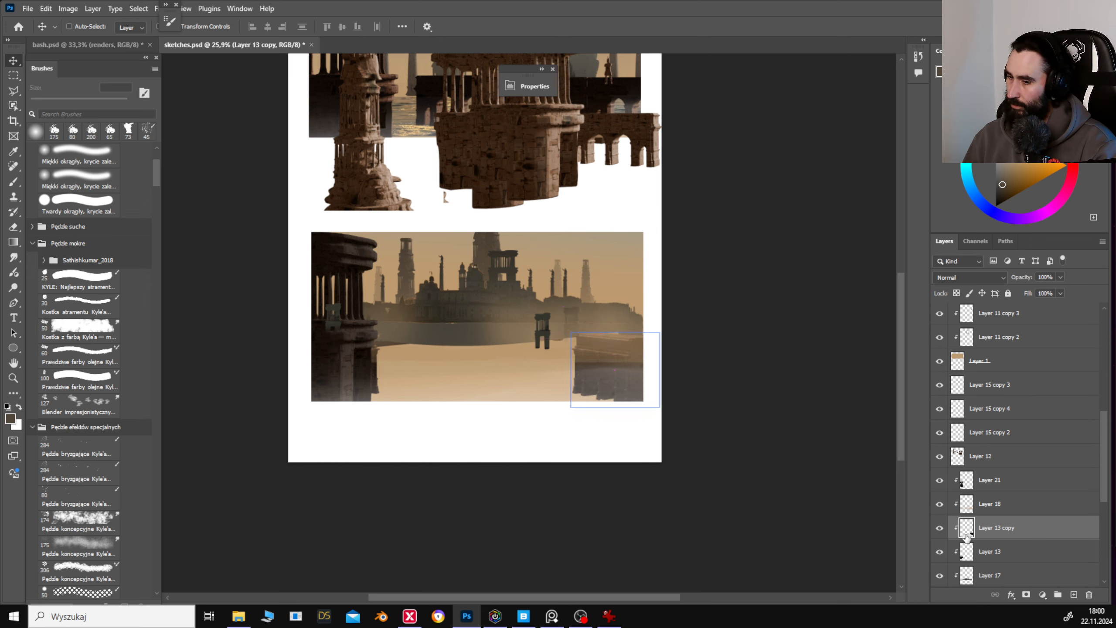
Shift the left wall block on Layer 13 out beside the ruin, squash it to about 78% height and skew it about 4.5°, without an extra copy.
click(1045, 551)
mouse_move(430, 386)
mouse_down()
mouse_move(479, 389)
mouse_move(482, 399)
mouse_move(476, 413)
mouse_move(412, 397)
mouse_up()
key(ctrl+t)
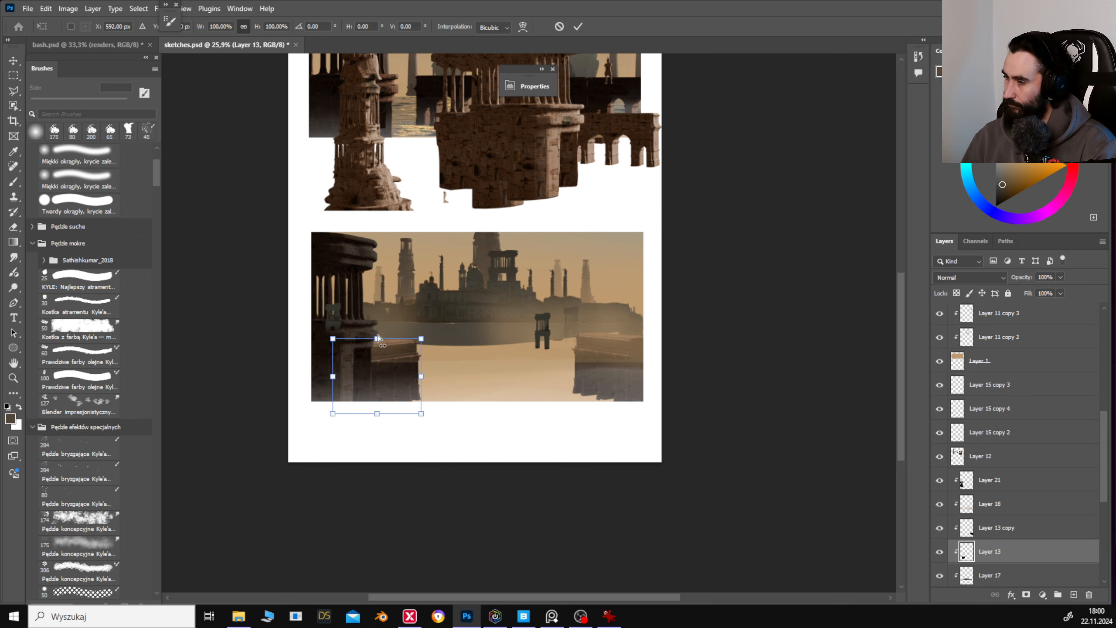
drag(378, 337, 372, 355)
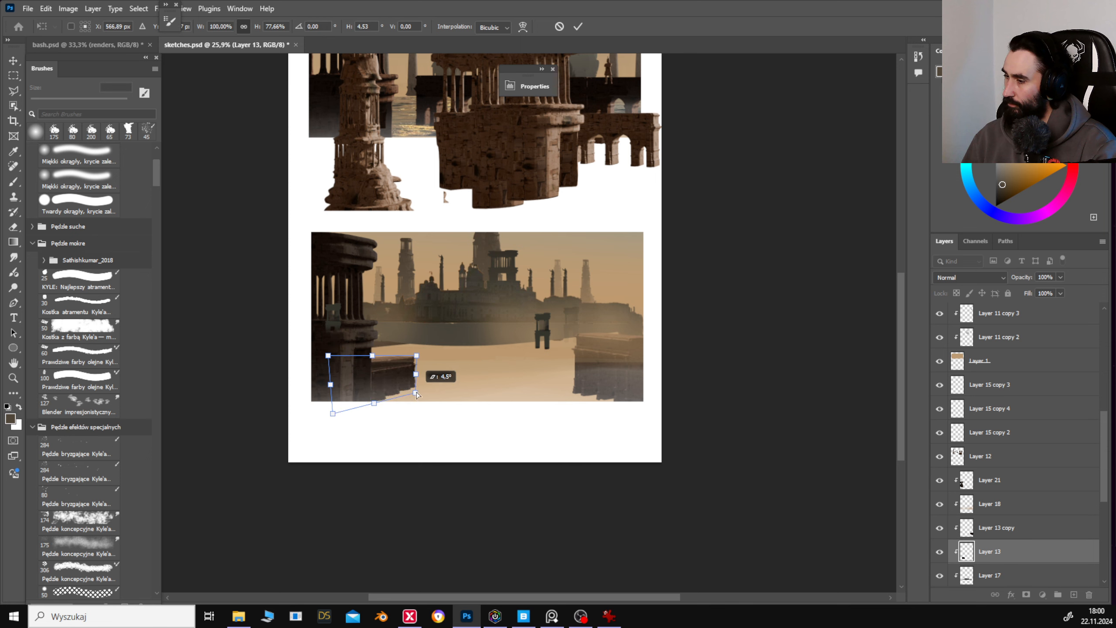
drag(417, 389, 493, 384)
key(Return)
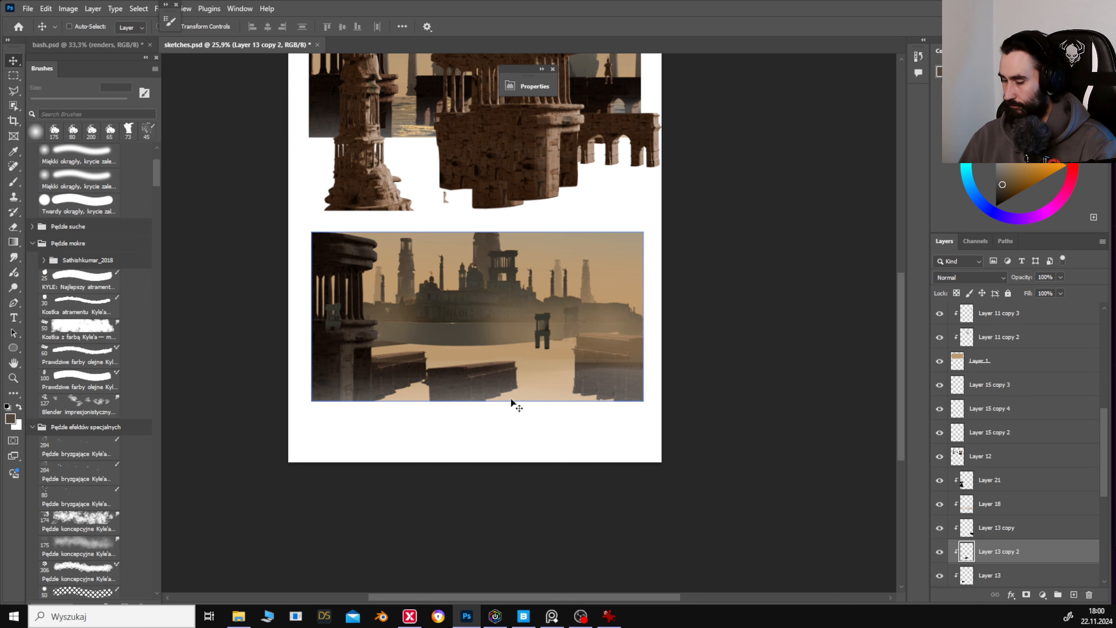
key(Delete)
Delete the two small gate ruins on Layer 15 copy 2 and Layer 15 copy 4 from the lower scene's water.
ctrl+click(538, 336)
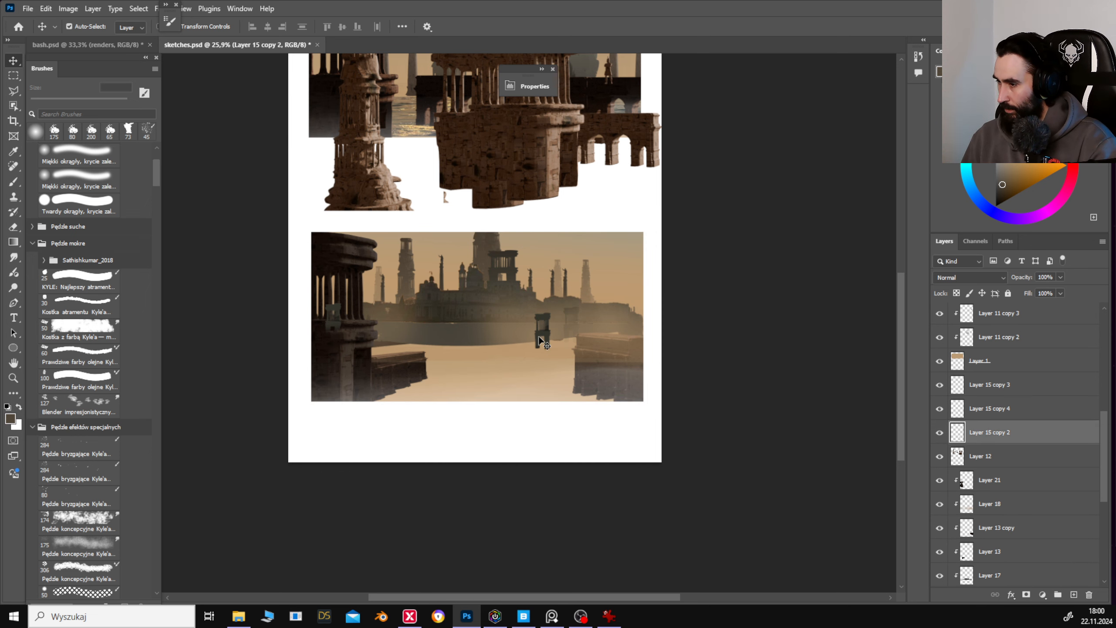
key(ctrl+z)
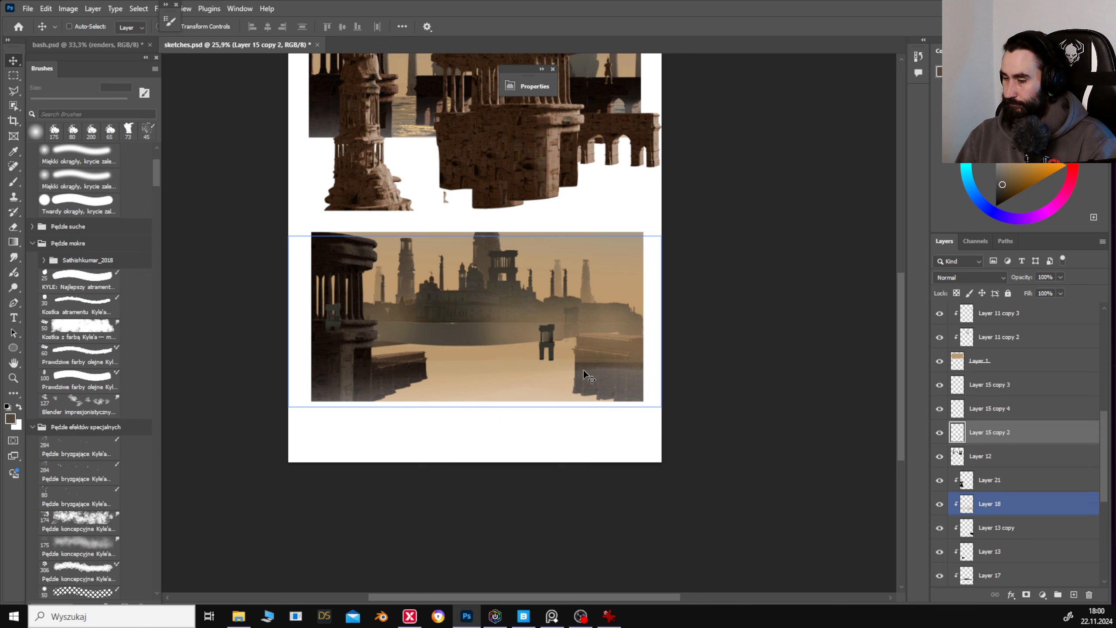
key(ctrl+z)
key(ctrl+z)
key(ctrl+z)
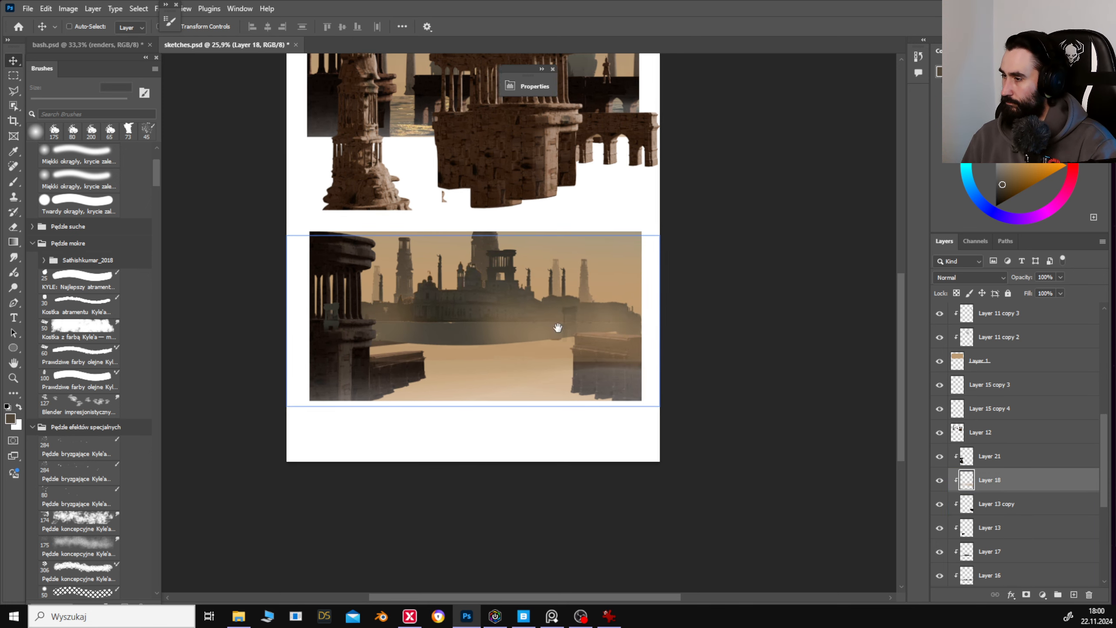
scroll(483, 308, up, 2)
ctrl+click(380, 390)
drag(380, 390, 331, 377)
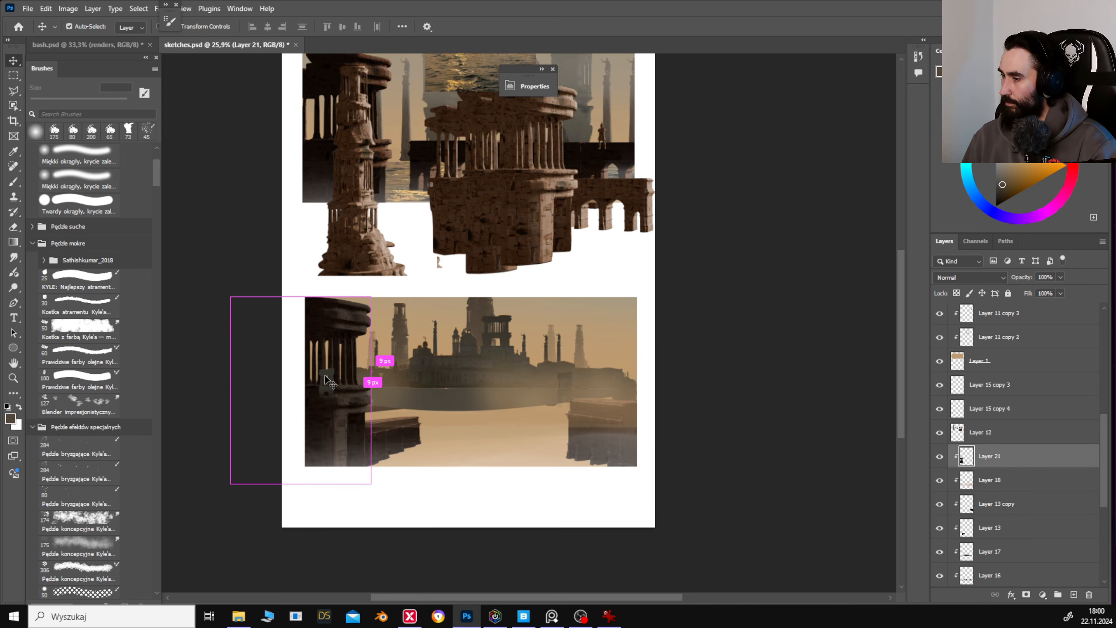
ctrl+click(328, 379)
key(Delete)
Select the small standing figure beside the renders on Layer 5 with a rectangular marquee, copy it and deselect.
drag(479, 322, 493, 377)
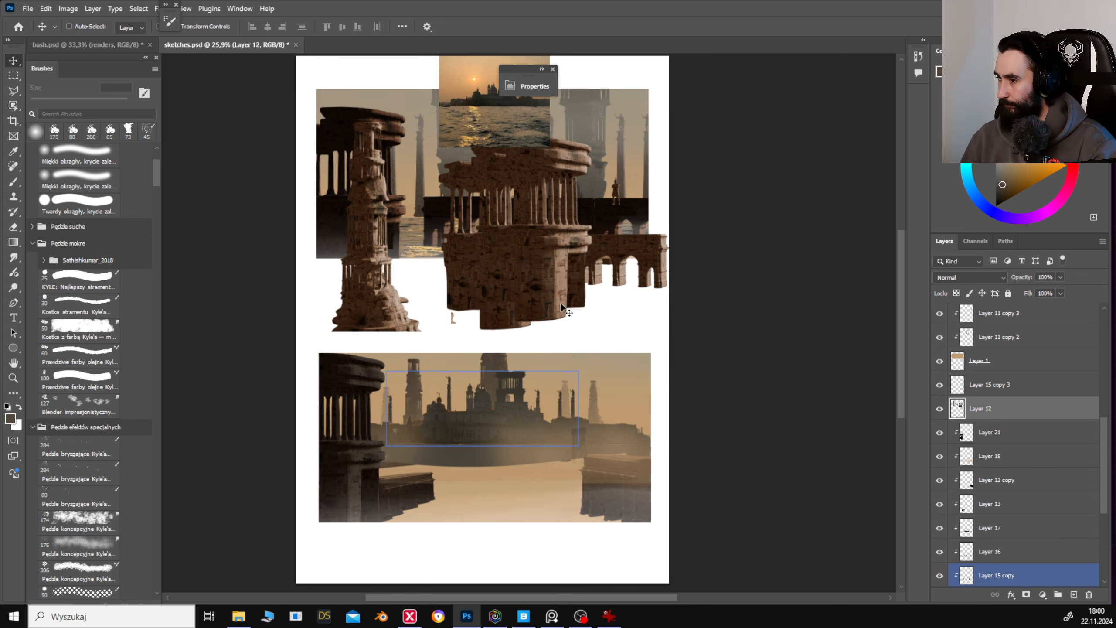
ctrl+click(620, 203)
drag(620, 203, 622, 208)
key(m)
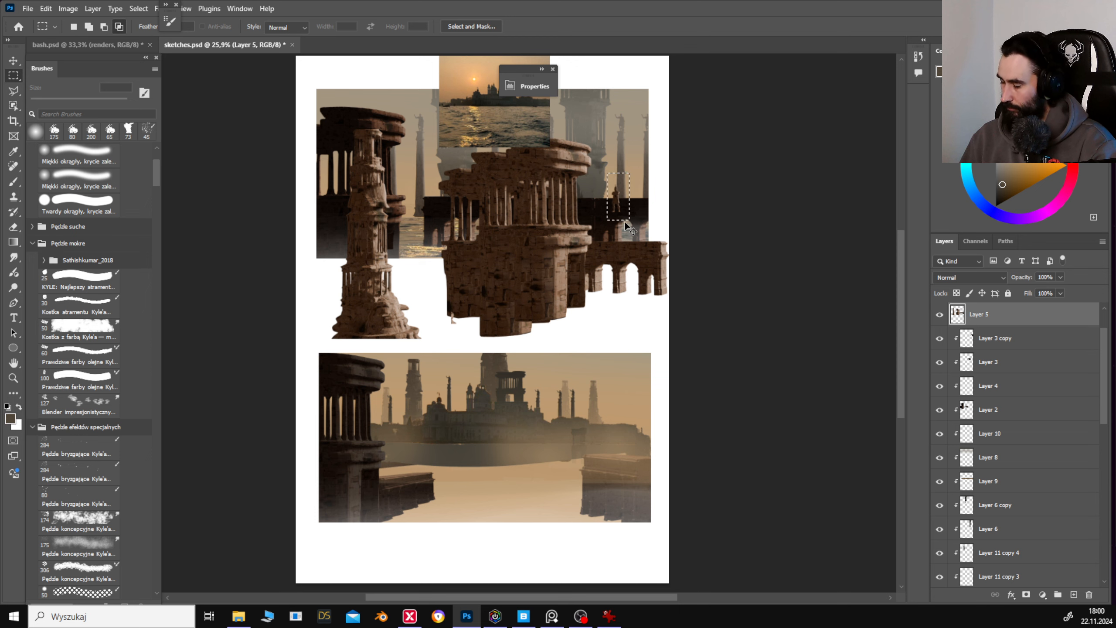
key(ctrl+c)
key(ctrl+d)
Paste the figure above Layer 13 in the lower scene and stand it on the left wall block.
key(v)
ctrl+click(410, 488)
key(ctrl+v)
drag(514, 434, 544, 534)
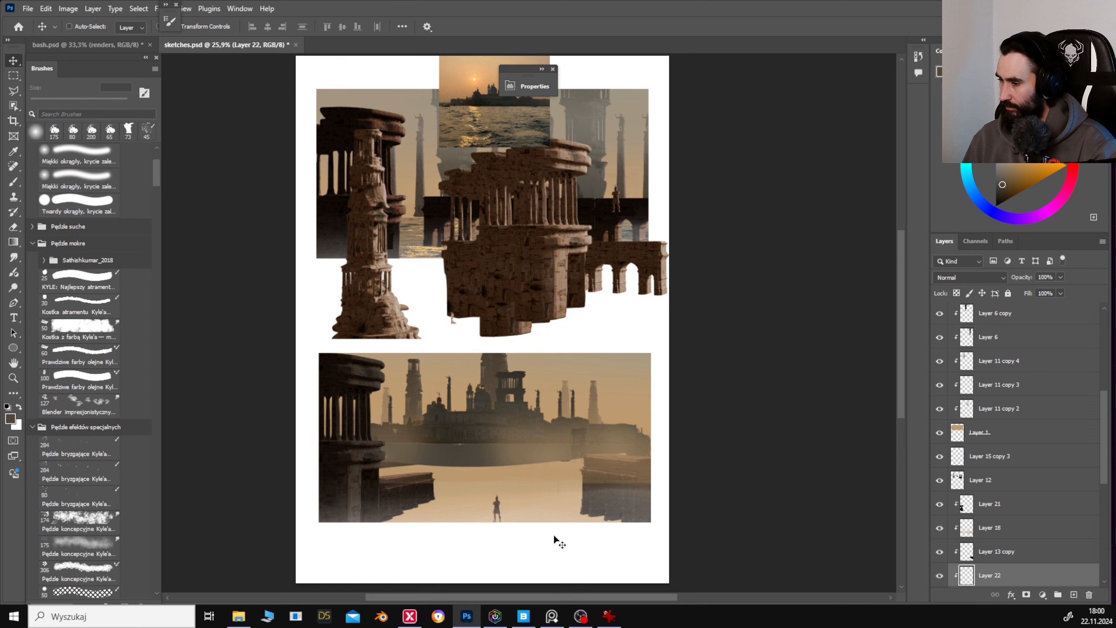
drag(494, 471, 493, 467)
Darken the figure with a Curves point at input 204 and output 118, and scale it down on the left wall block.
key(ctrl+m)
drag(634, 179, 649, 207)
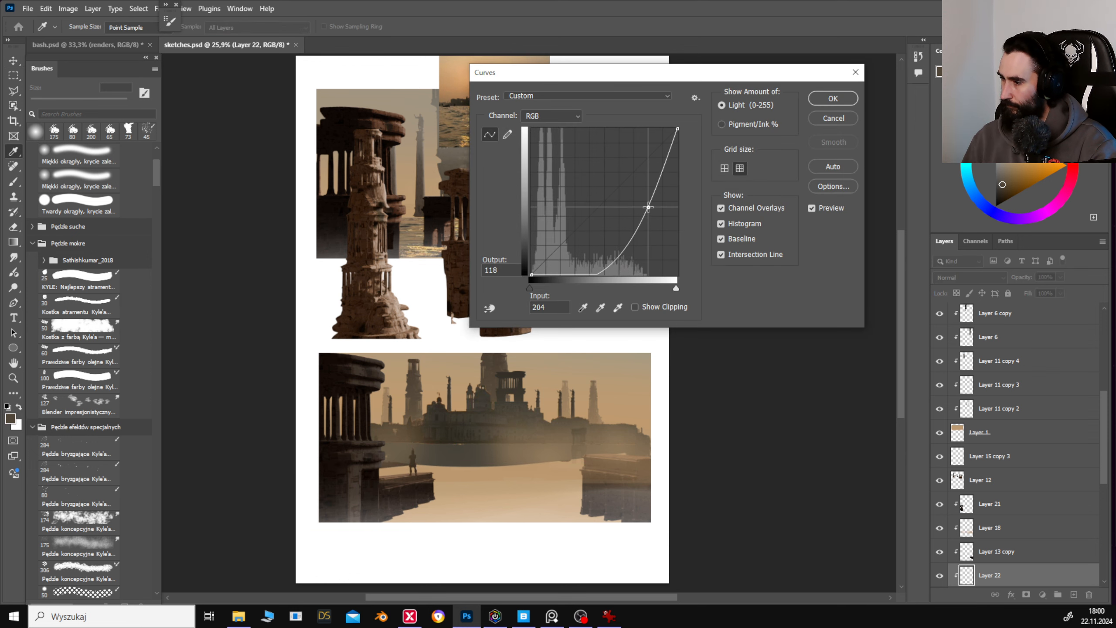
click(818, 102)
key(ctrl+t)
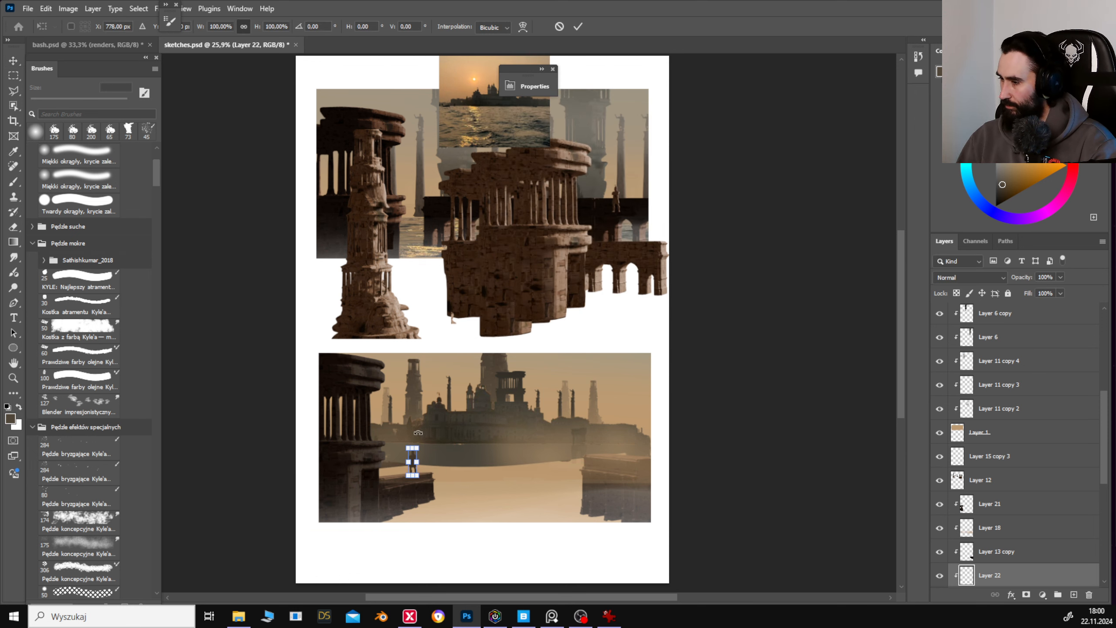
key(Return)
Duplicate the figure to the far right behind the wall block, and move the mist on Layer 18 below Layer 13 copy.
drag(412, 464, 626, 449)
click(997, 528)
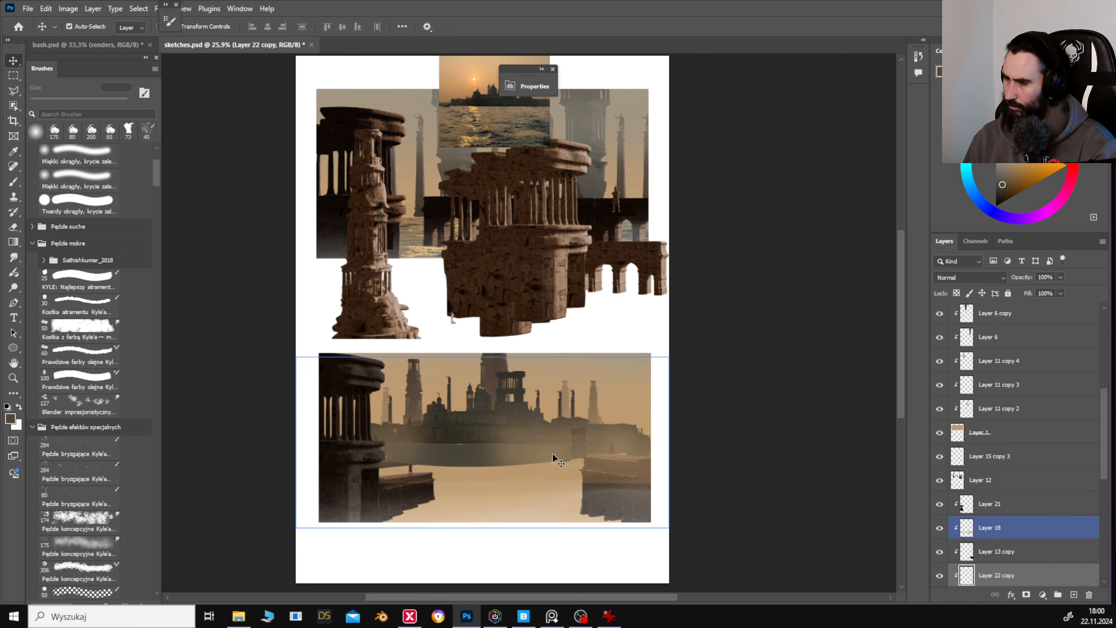
drag(553, 454, 668, 465)
drag(1002, 538, 1002, 564)
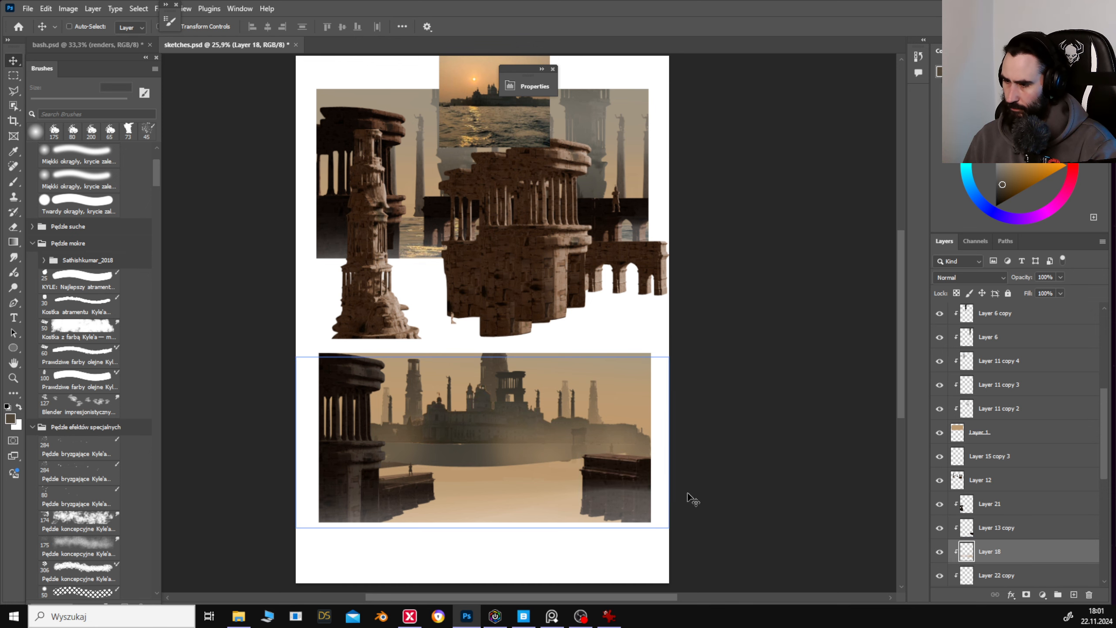
Crop the canvas to the borders of the lower scene, removing the upper composition and the white margins.
drag(582, 438, 579, 417)
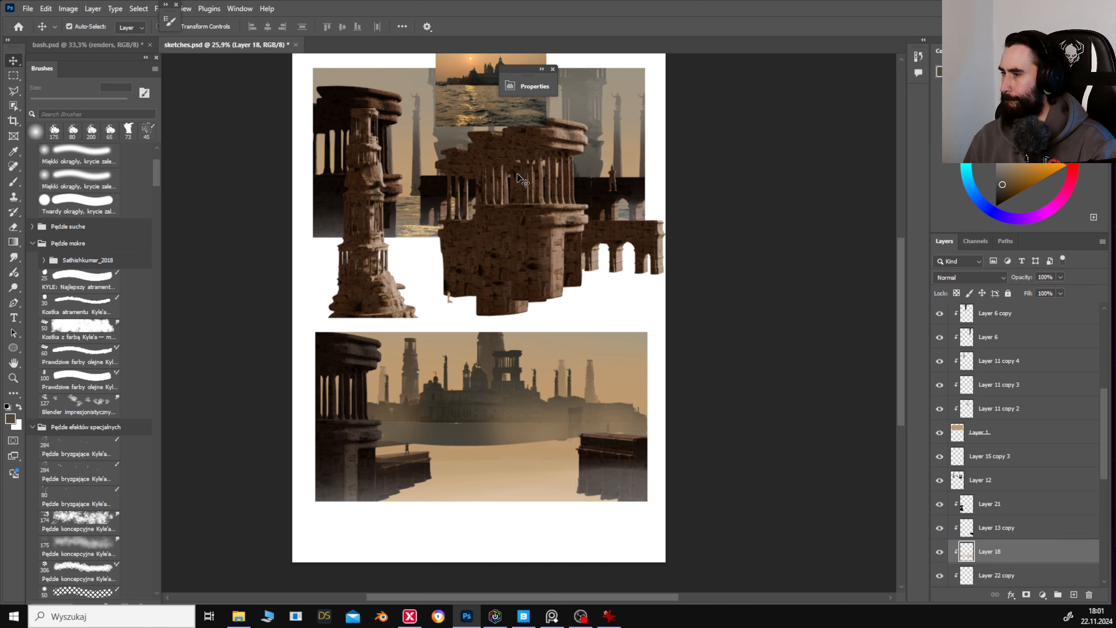
drag(527, 291, 523, 261)
key(c)
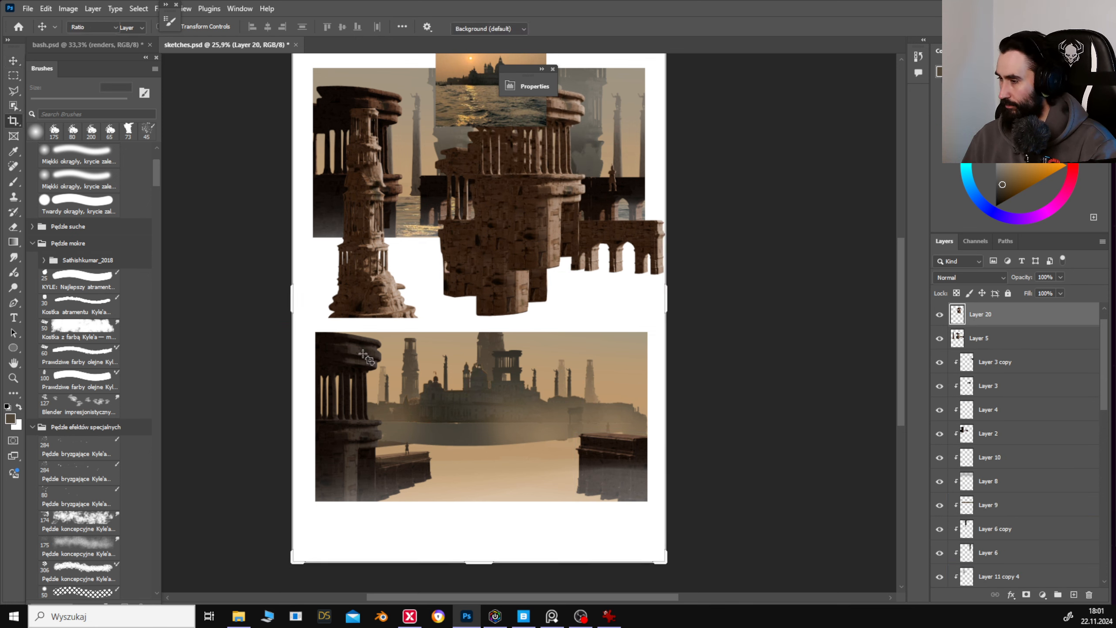
drag(482, 556, 492, 531)
drag(482, 69, 492, 214)
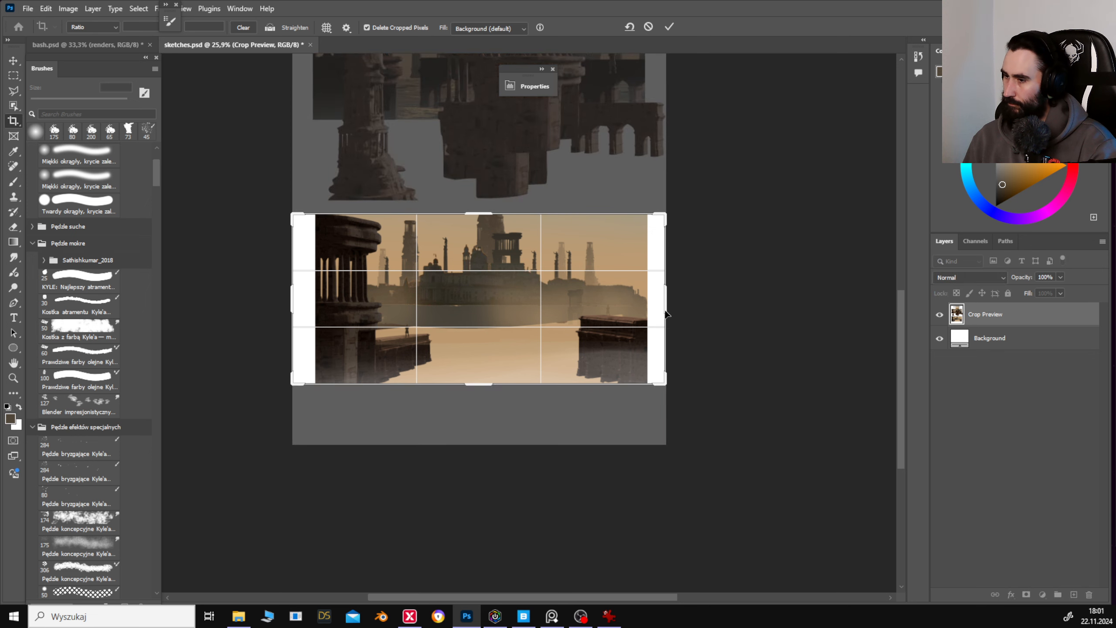
drag(665, 303, 657, 304)
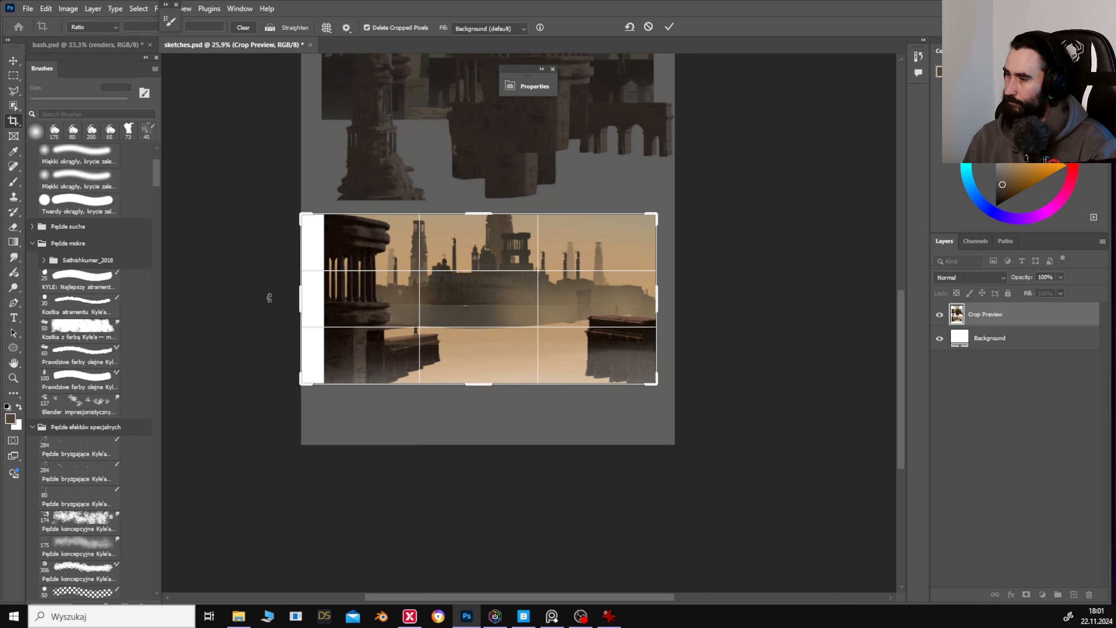
drag(294, 304, 309, 303)
key(Return)
key(v)
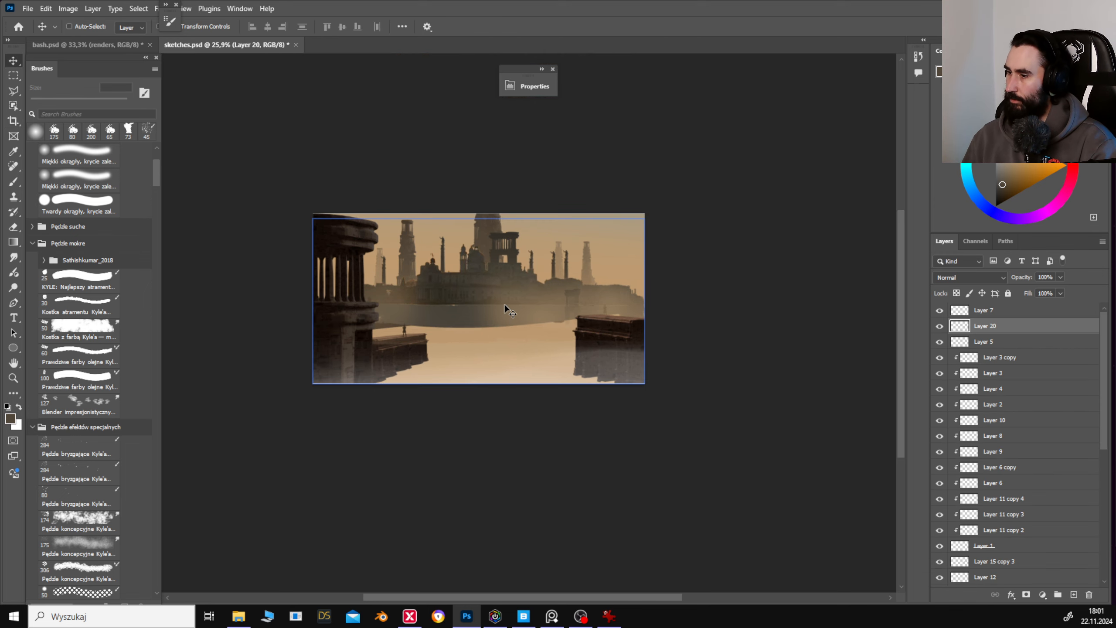
Save a JPEG copy of the cropped scene as sketch3 in the 22_11_2024 folder with quality 12.
key(ctrl+shift+s)
click(397, 280)
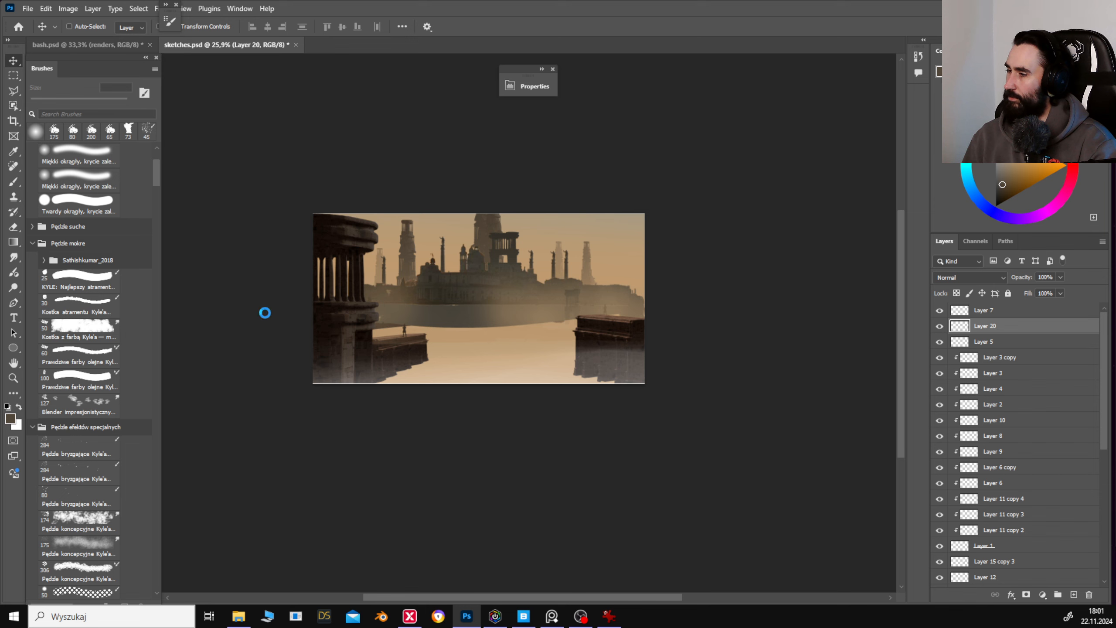
click(219, 245)
click(156, 334)
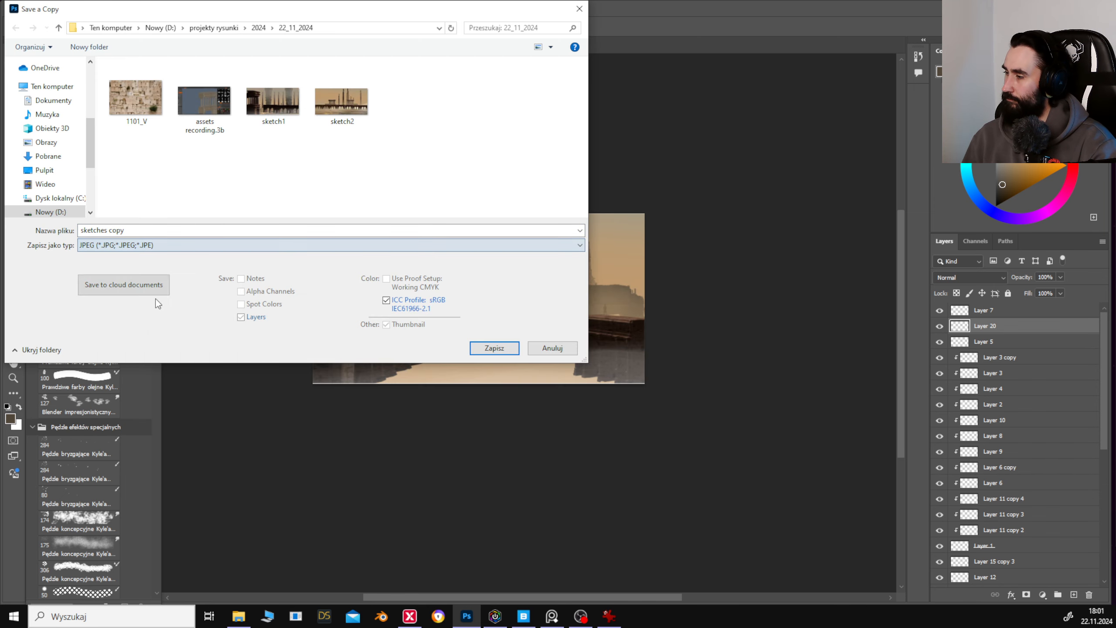
click(350, 108)
click(129, 231)
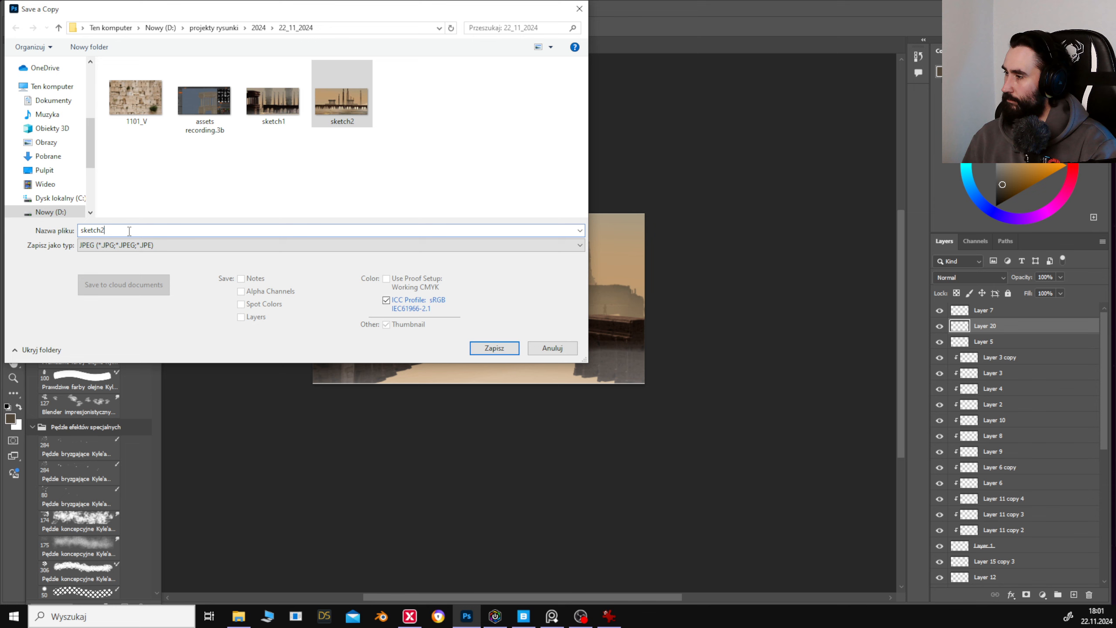
key(BackSpace)
text(3)
key(Return)
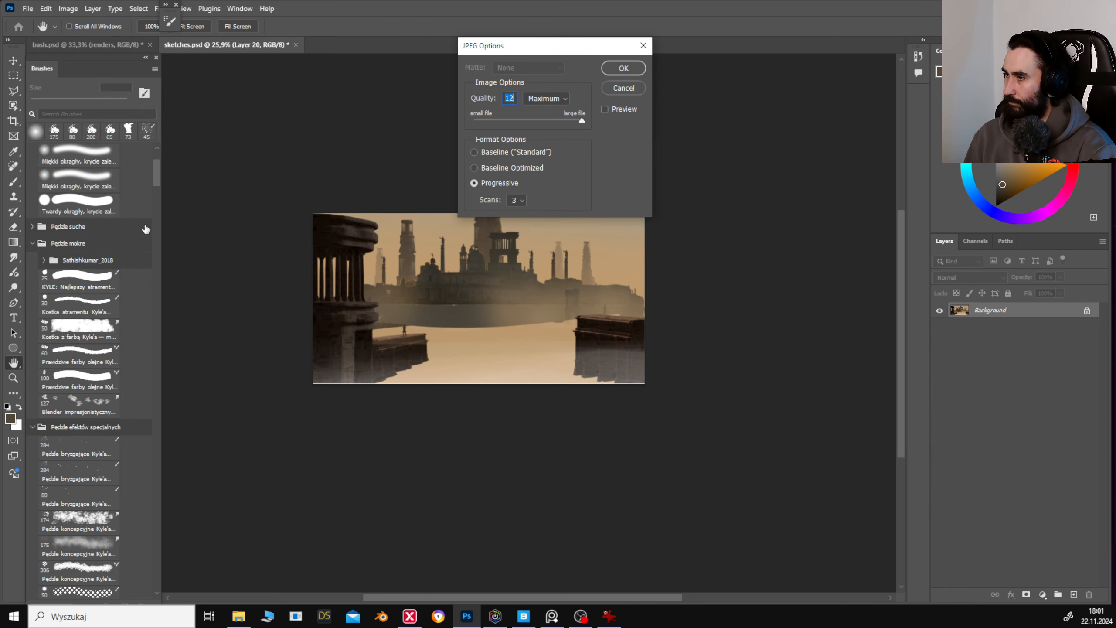
key(Return)
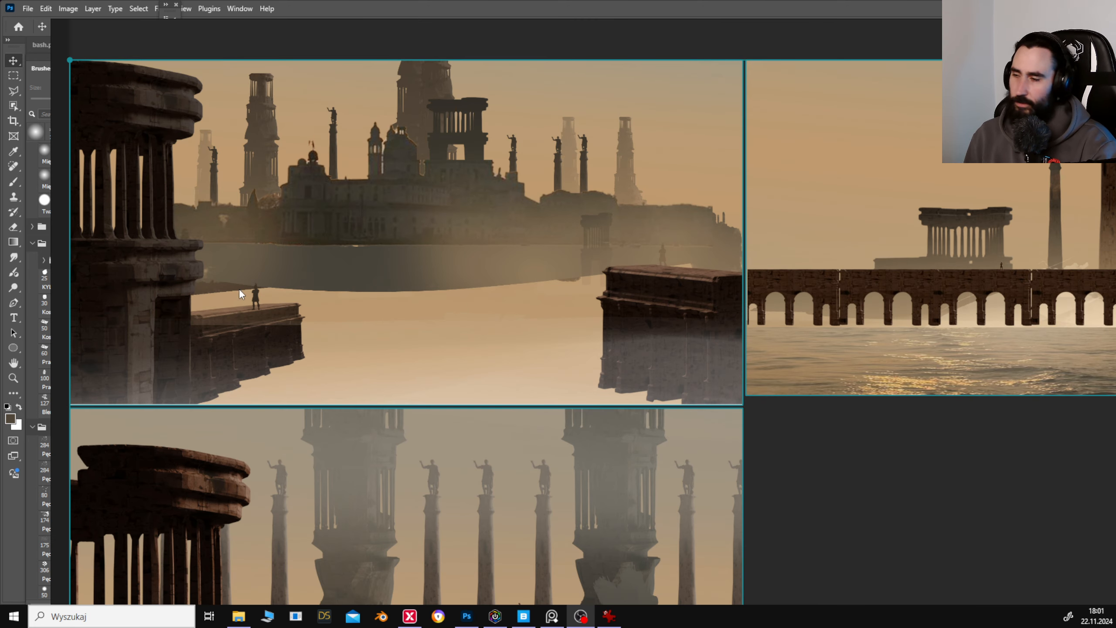
Examine the new sketch beside the two earlier sketches on the reference board.
mouse_move(327, 277)
mouse_down()
mouse_move(451, 281)
mouse_move(399, 292)
mouse_move(294, 172)
mouse_up()
scroll(641, 318, down, 2)
scroll(609, 330, up, 3)
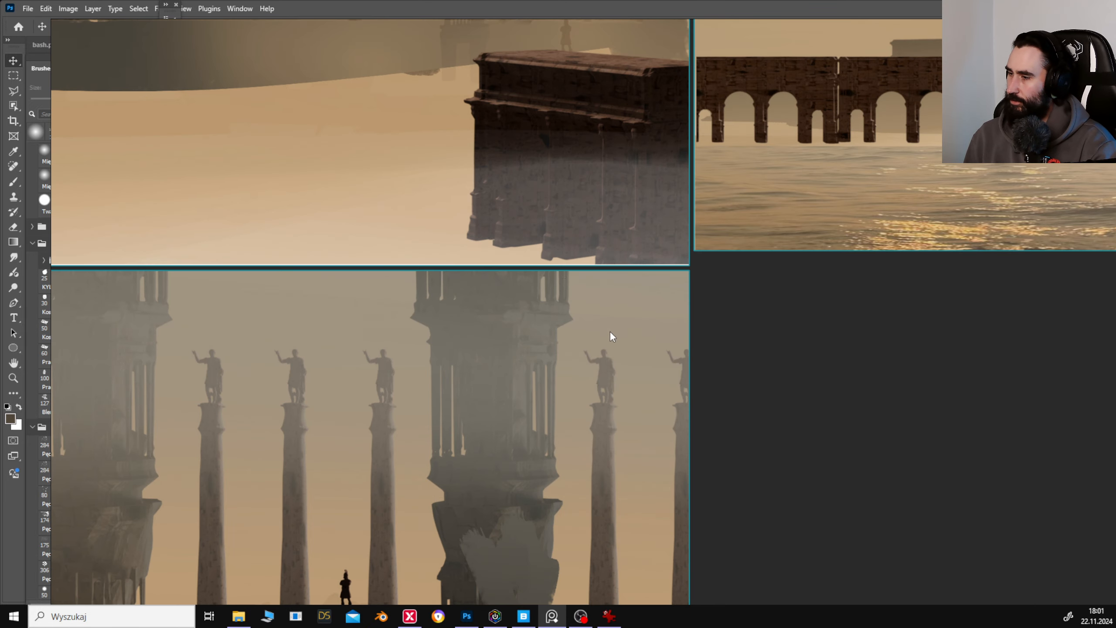
drag(407, 174, 652, 461)
mouse_move(638, 392)
mouse_down()
mouse_move(734, 423)
mouse_move(747, 391)
mouse_up()
scroll(729, 404, down, 1)
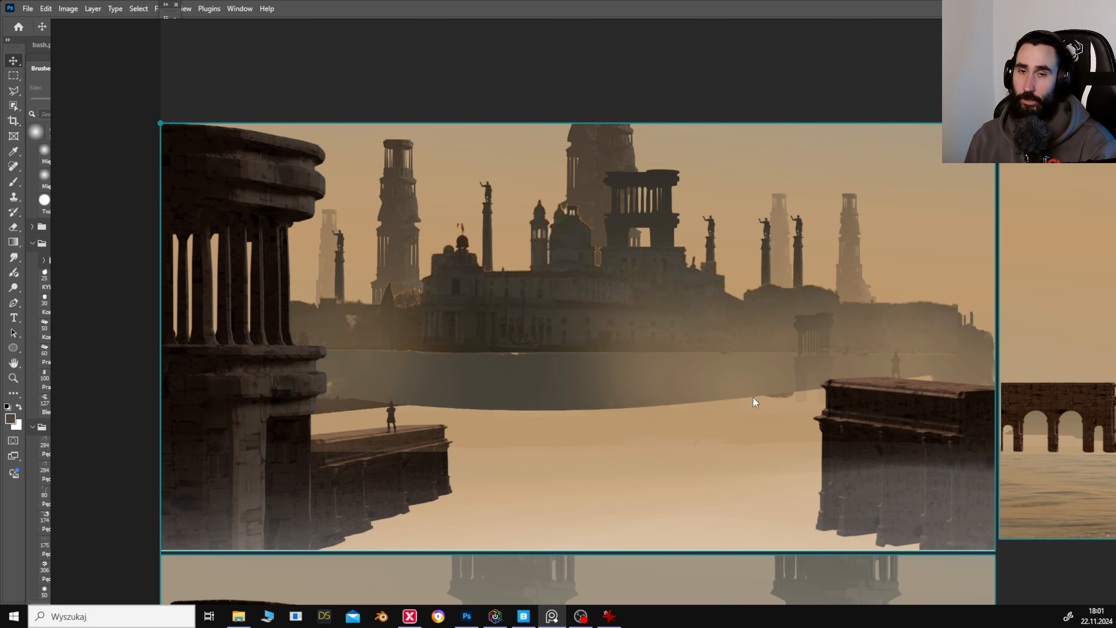
Switch back to bash.psd in Photoshop and shift the ruin renders on the renders3 layer down and to the left.
click(464, 617)
click(88, 45)
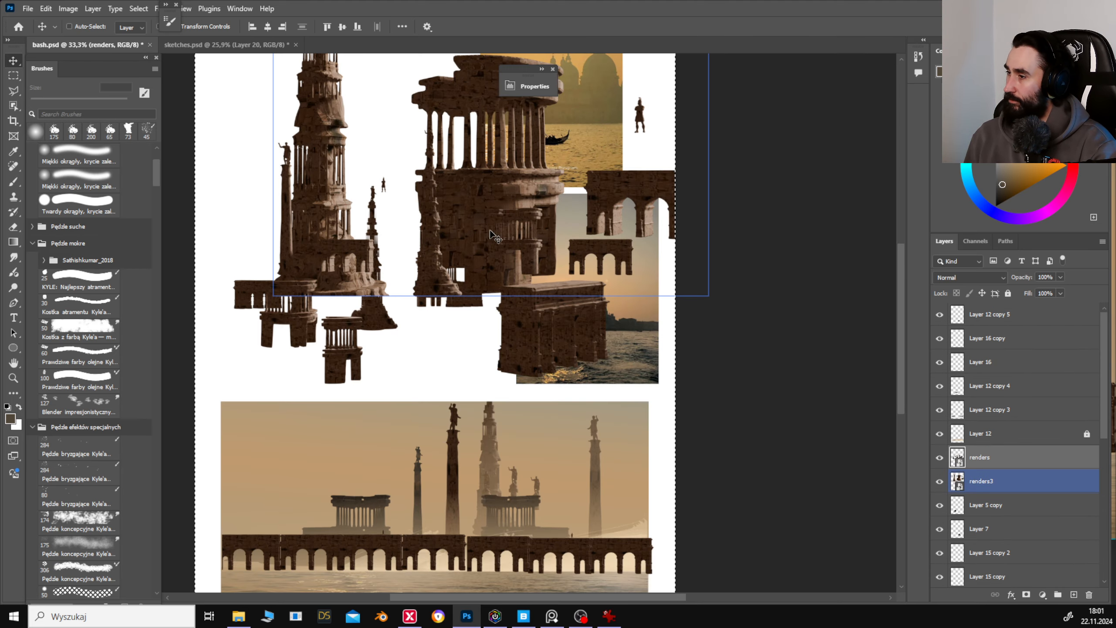
ctrl+click(352, 226)
drag(350, 224, 332, 251)
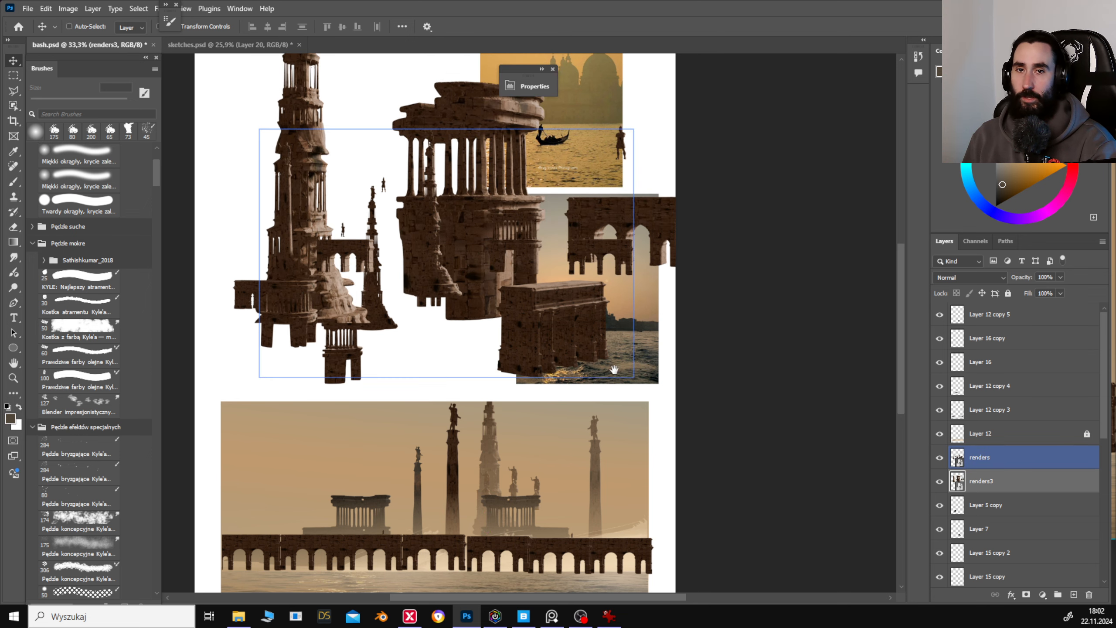
Reposition the golden sunset photo with the gondola on Layer 1 and enlarge it behind the ruin renders.
drag(598, 146, 637, 170)
drag(637, 147, 665, 283)
drag(666, 270, 859, 351)
key(ctrl+plus)
key(ctrl+plus)
key(ctrl+t)
drag(677, 360, 616, 366)
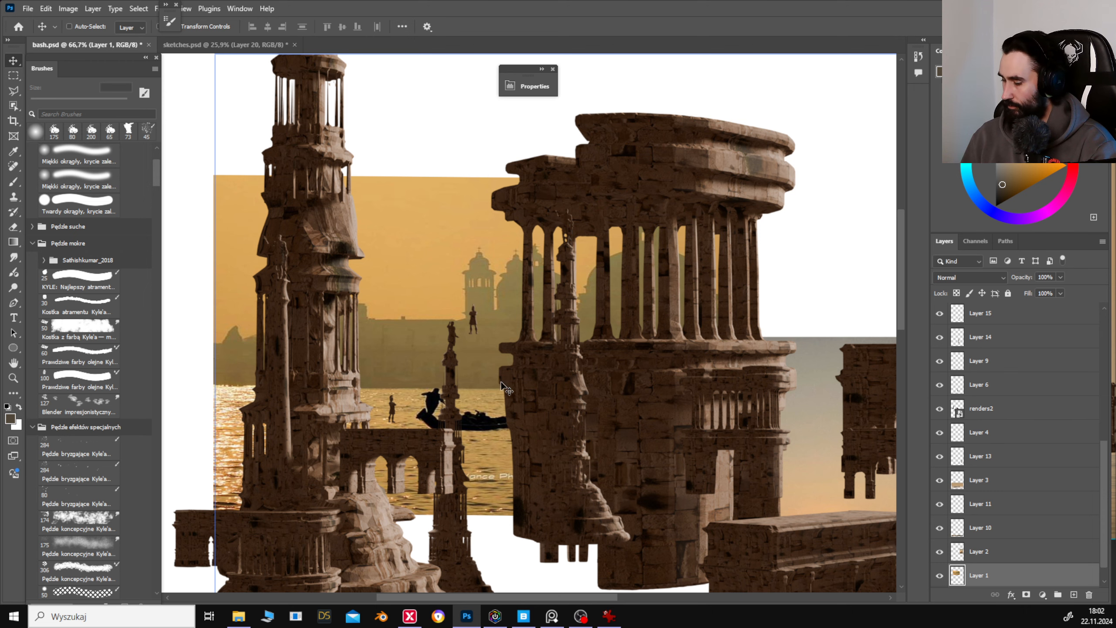
Paint sampled golden tones over the gondola and water on Layer 1 with a soft 500 px brush at 30% opacity.
key(b)
alt+click(412, 398)
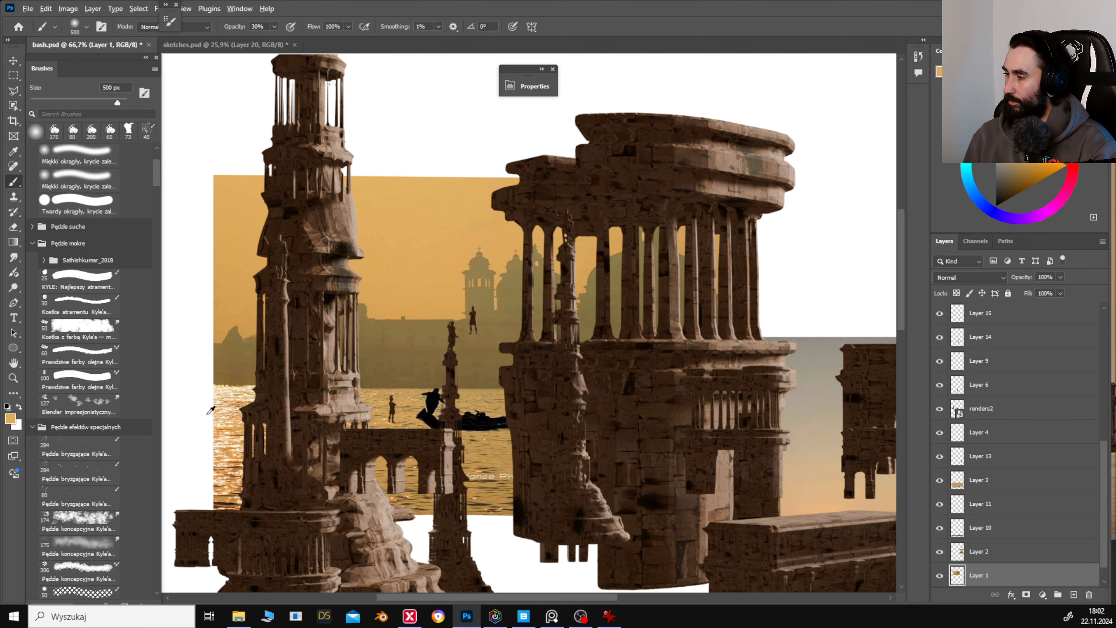
alt+click(228, 412)
mouse_move(233, 438)
mouse_down()
mouse_move(484, 471)
mouse_move(315, 458)
mouse_up()
alt+click(456, 317)
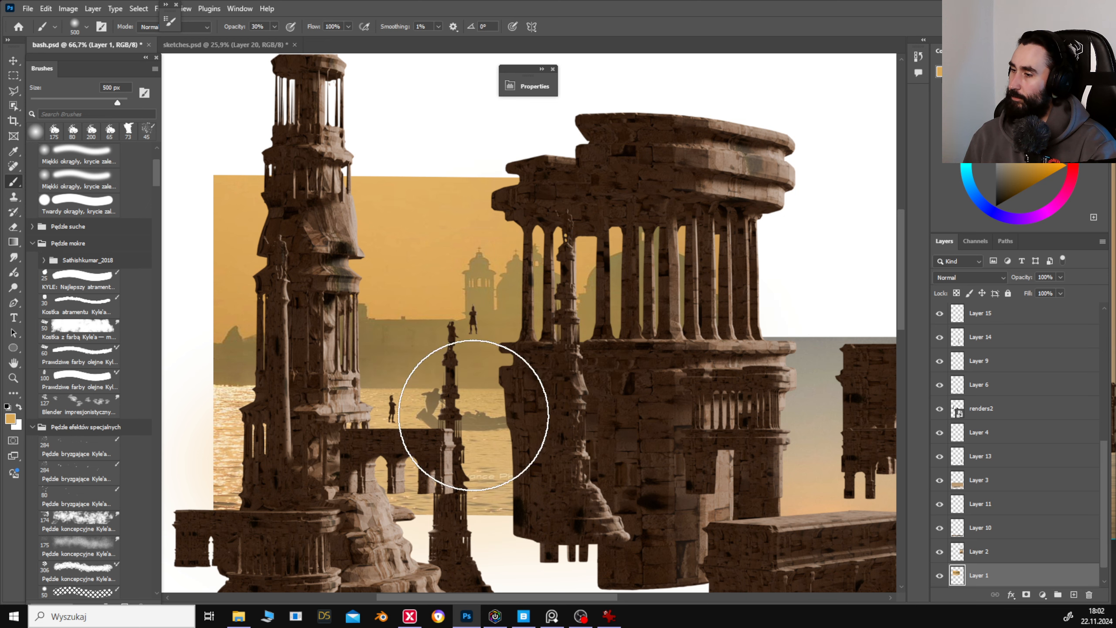
Shift the ruin renders on the renders3 and renders layers up and to the left over the sunset photos.
key(v)
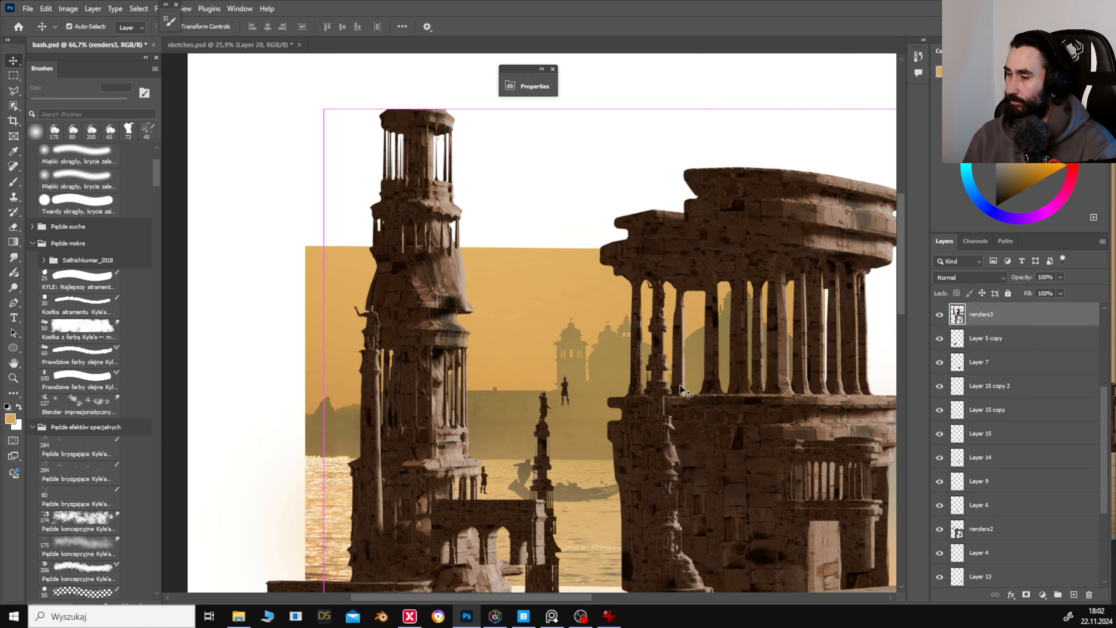
key(ctrl+minus)
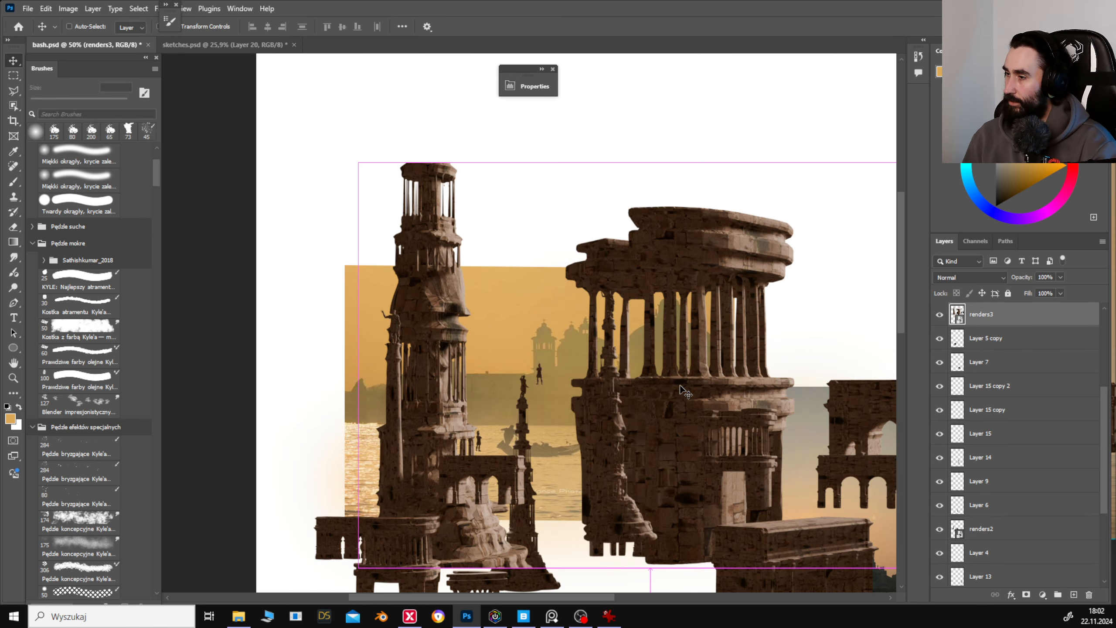
drag(680, 384, 619, 404)
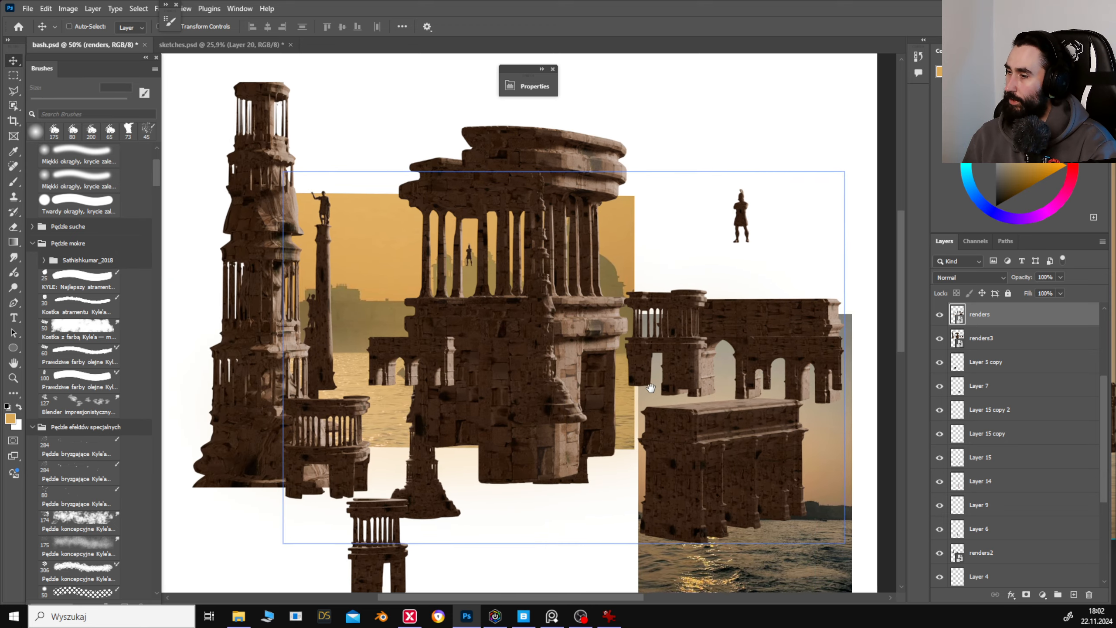
drag(651, 388, 703, 380)
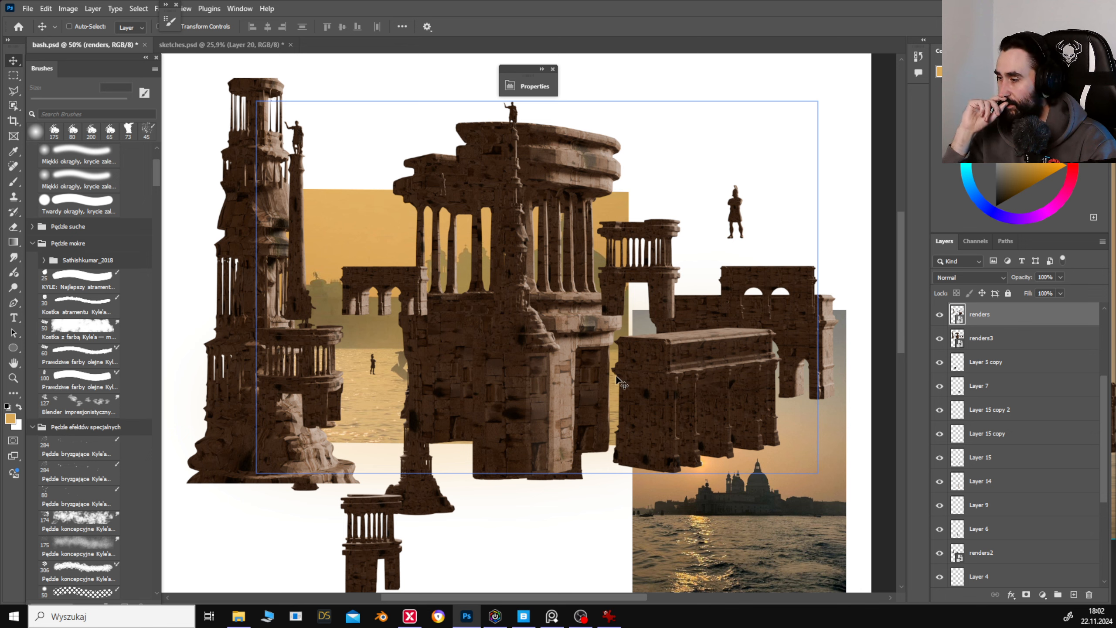
drag(332, 176, 309, 152)
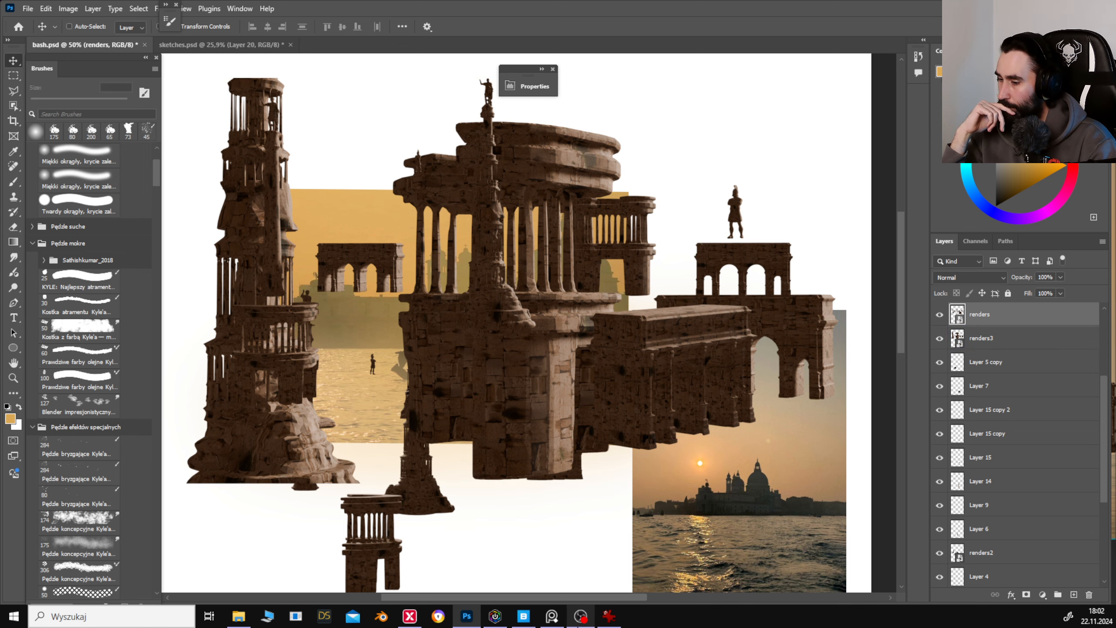
Switch to the reference board and examine the domed-city sketch and the long arched-bridge sketch up close.
click(553, 617)
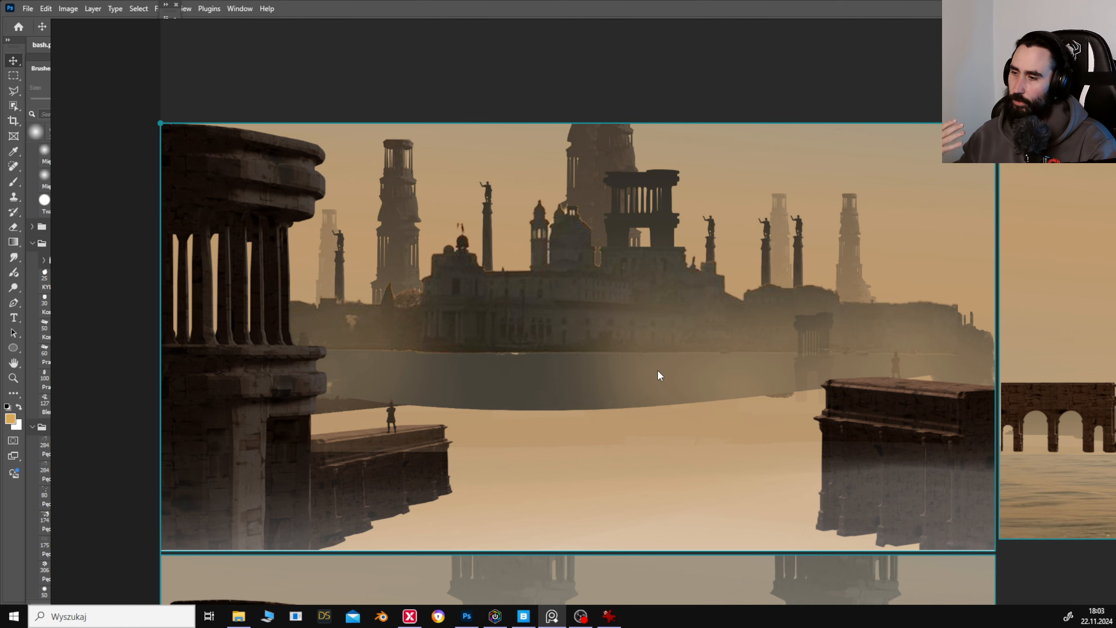
drag(695, 356, 347, 338)
drag(864, 359, 408, 346)
scroll(624, 382, up, 1)
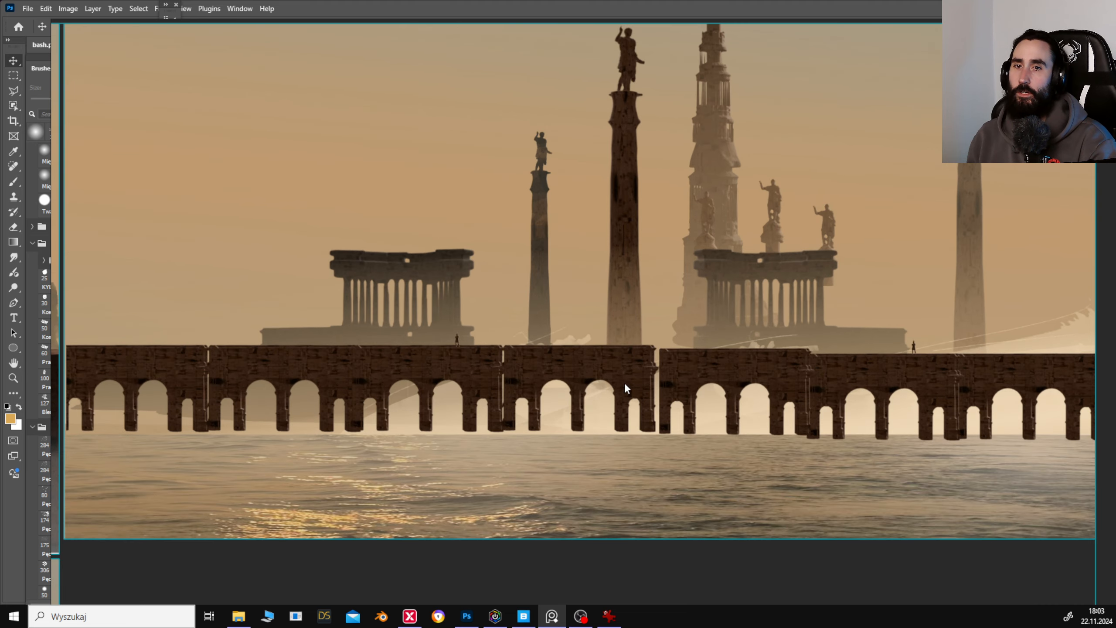
drag(509, 367, 537, 378)
scroll(513, 385, down, 1)
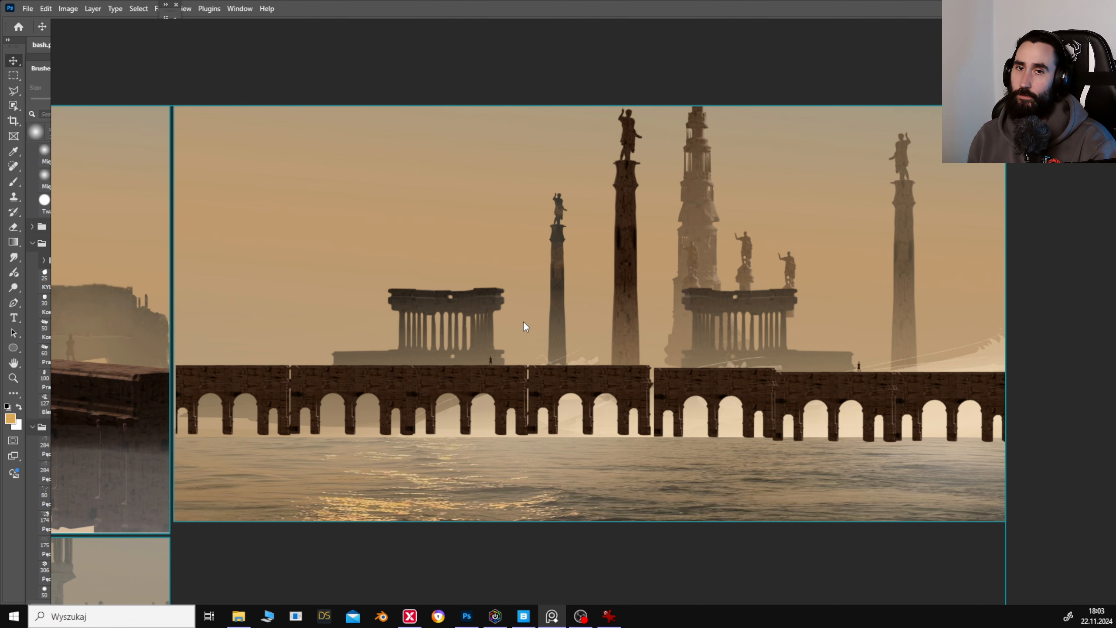
drag(515, 319, 649, 319)
drag(454, 314, 716, 288)
drag(409, 299, 678, 299)
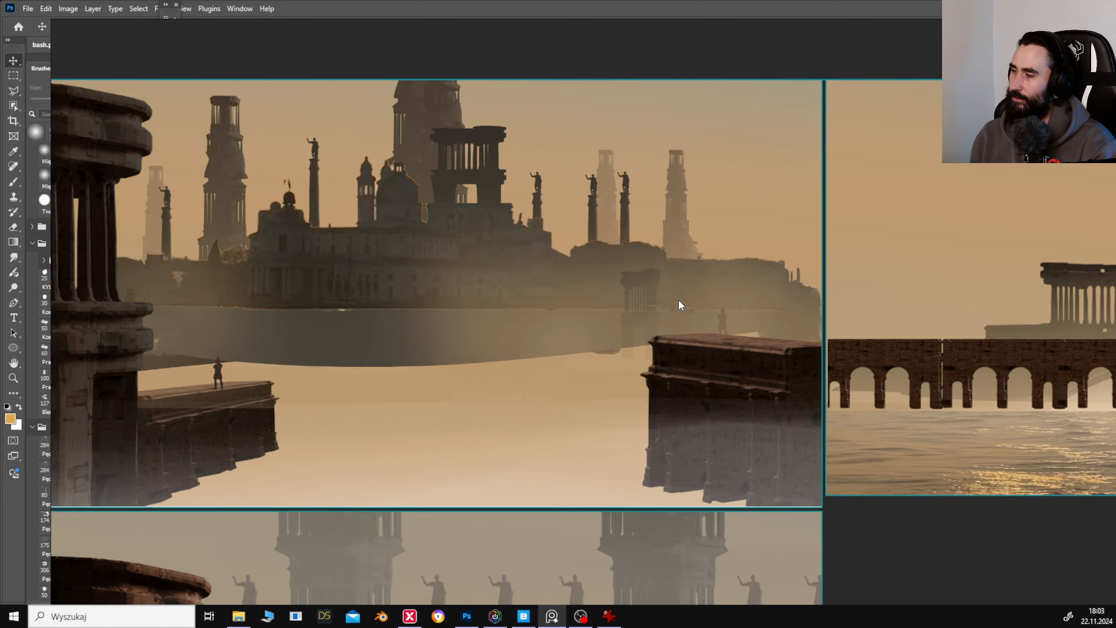
mouse_move(526, 293)
mouse_down()
mouse_move(686, 313)
mouse_move(626, 278)
mouse_up()
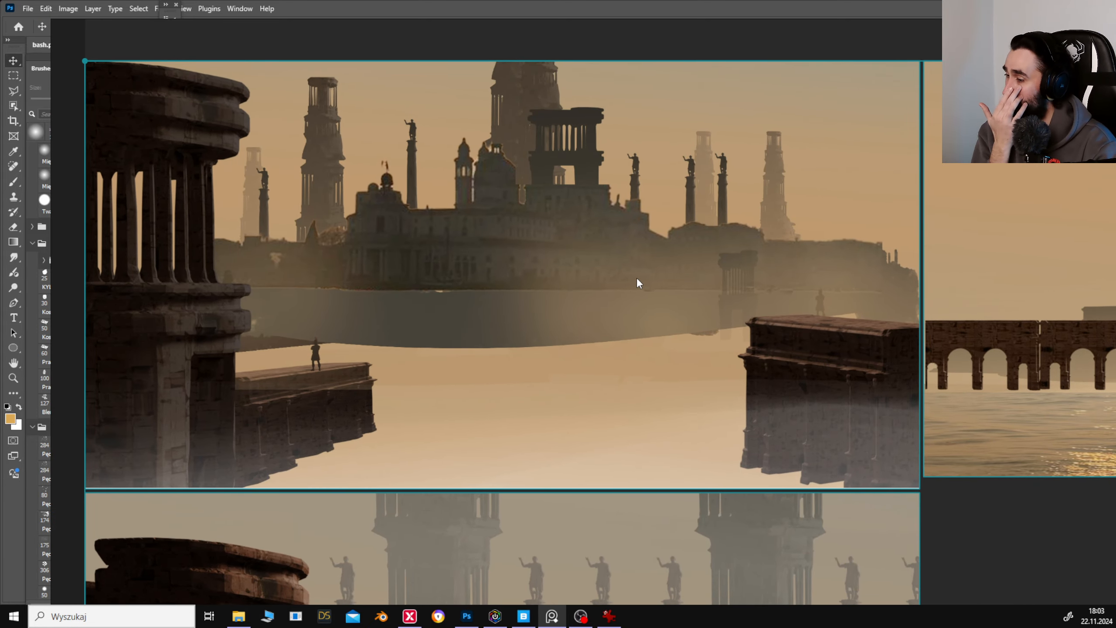
Examine the sketch with the row of statue columns and the lone figure on the bridge.
scroll(700, 371, down, 8)
drag(680, 402, 652, 352)
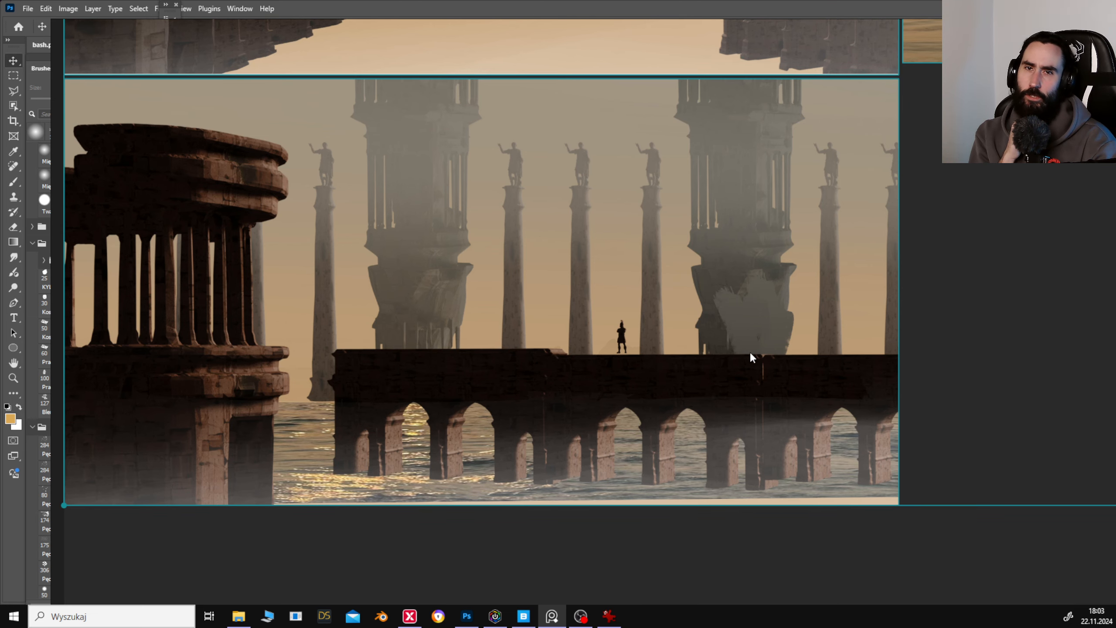
drag(730, 303, 735, 320)
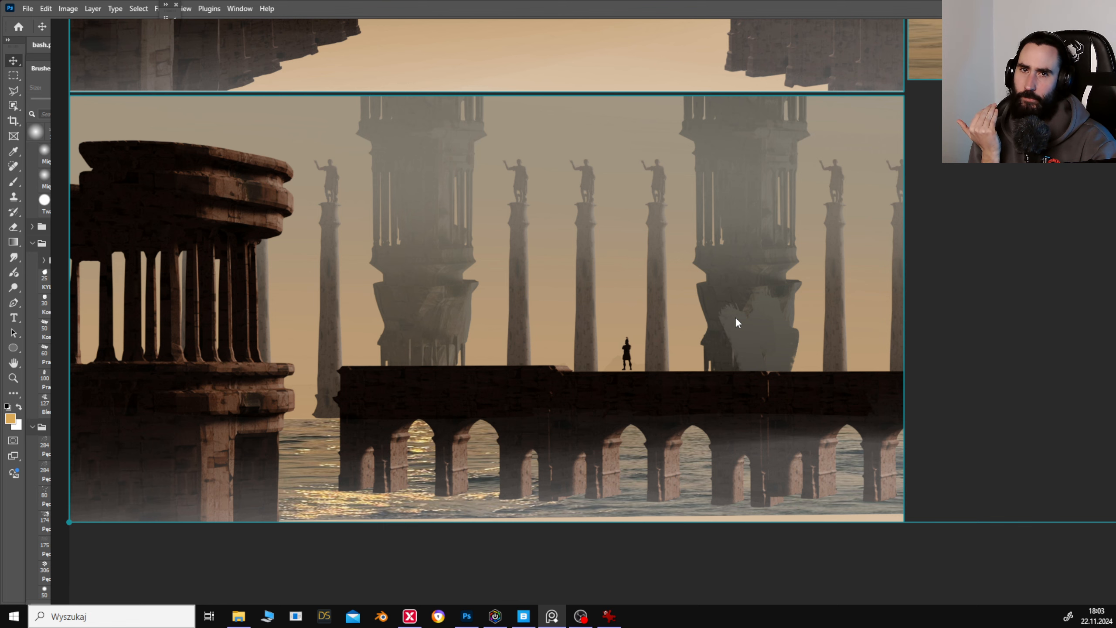
drag(732, 299, 732, 315)
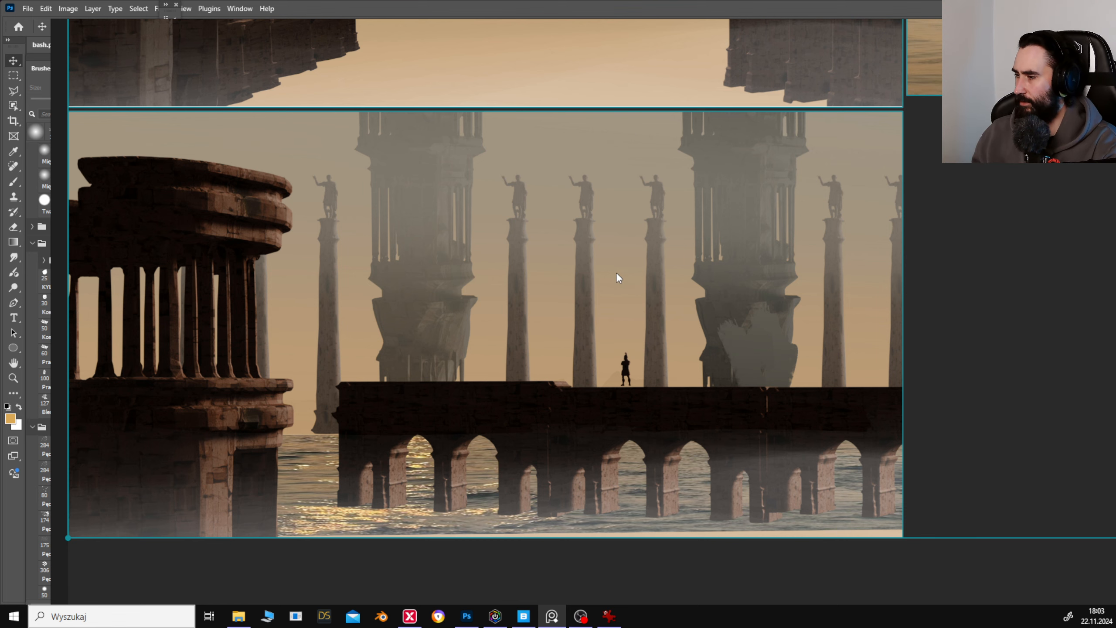
drag(577, 225, 575, 254)
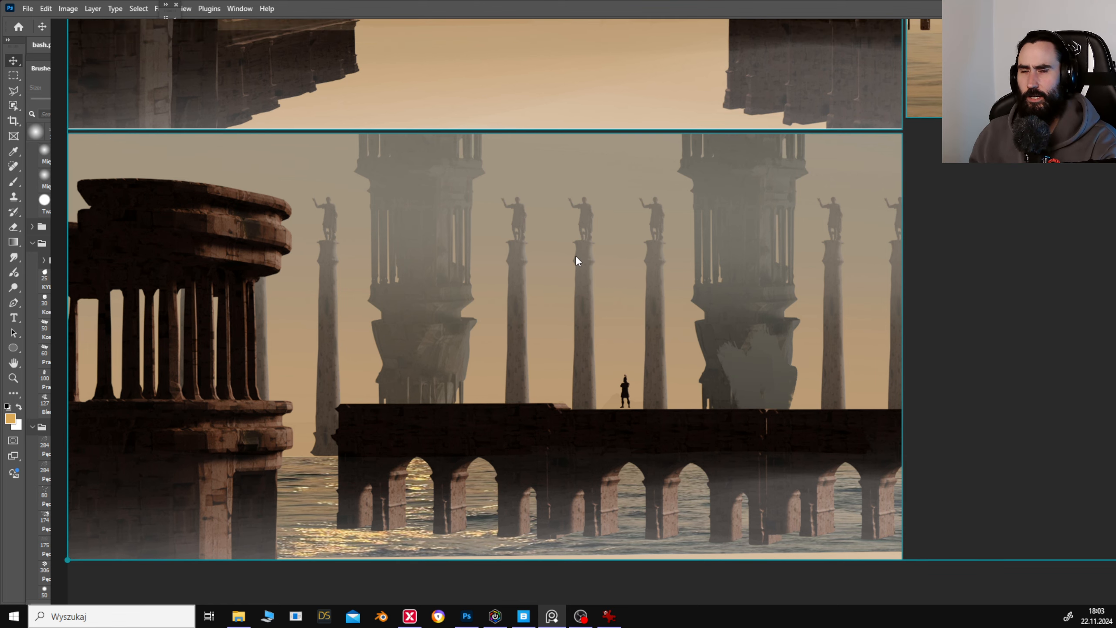
Compare all three sketches side by side on the reference board, selecting each one in turn.
scroll(452, 231, down, 1)
drag(588, 82, 473, 276)
scroll(467, 274, down, 1)
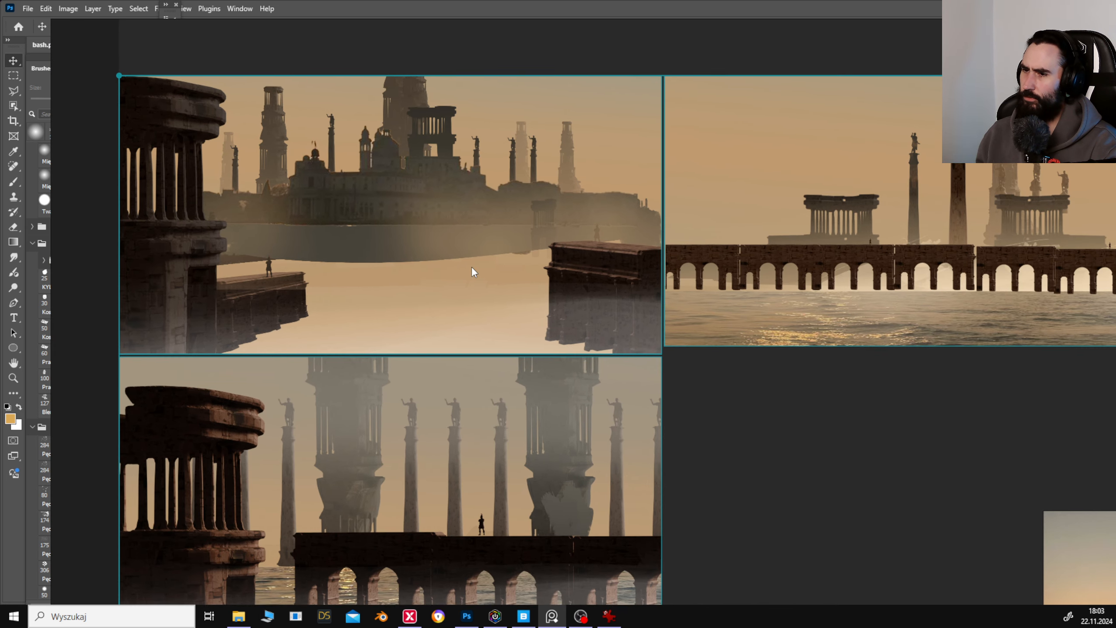
scroll(529, 268, down, 1)
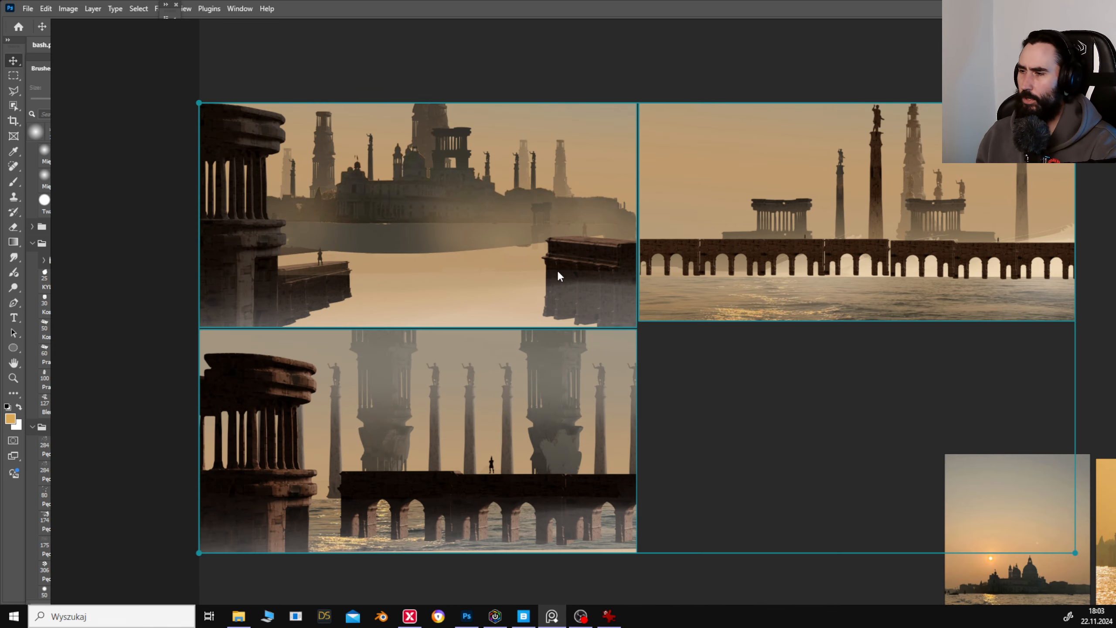
click(665, 274)
click(499, 265)
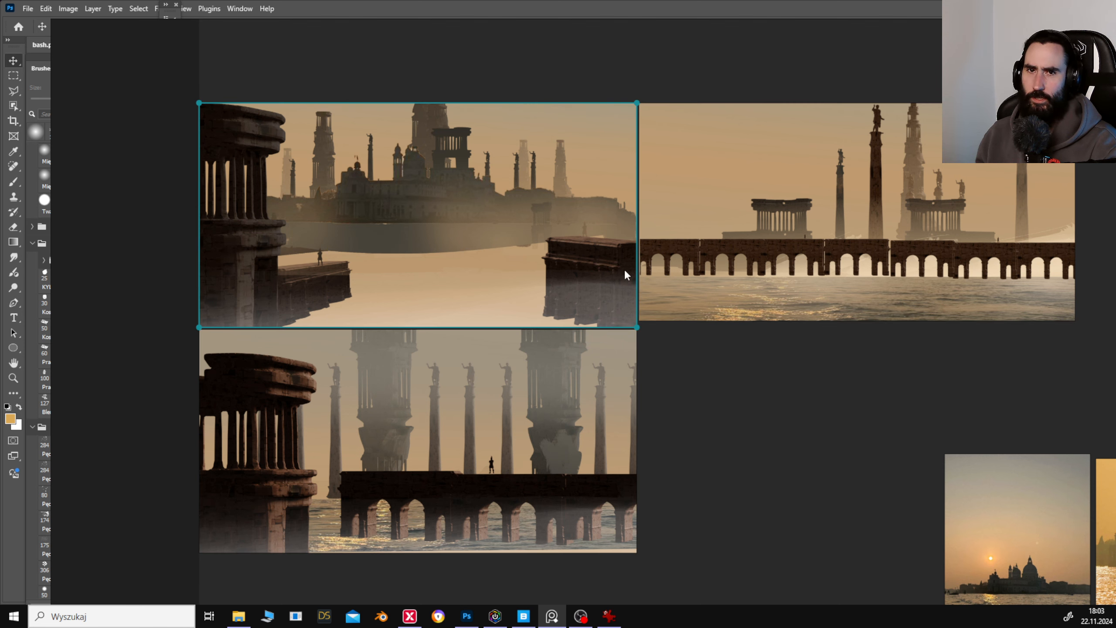
click(676, 289)
click(542, 320)
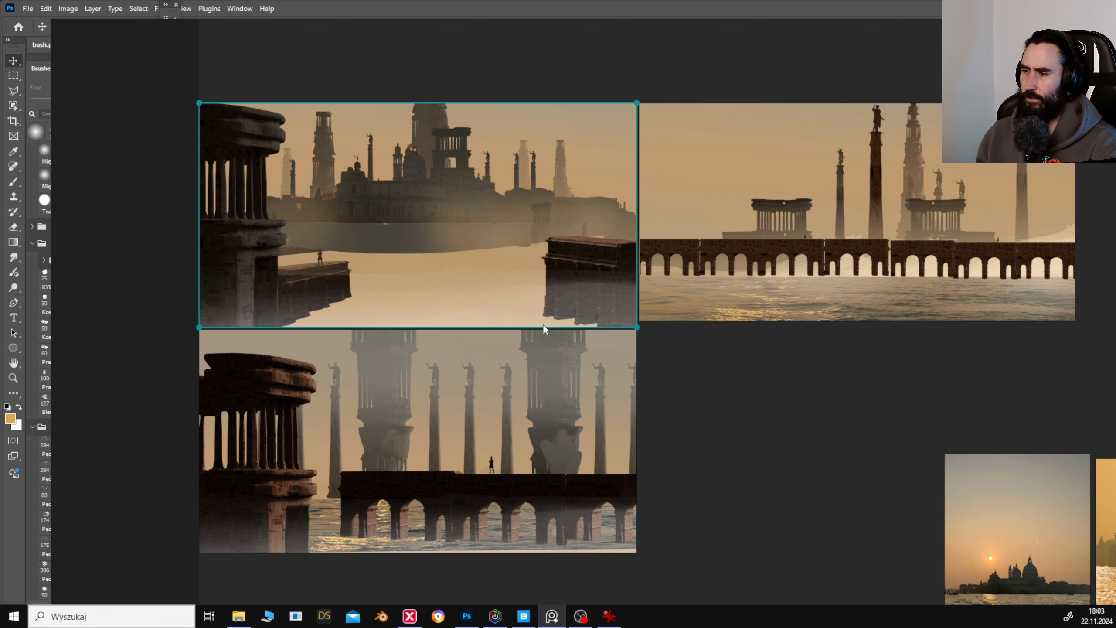
click(545, 335)
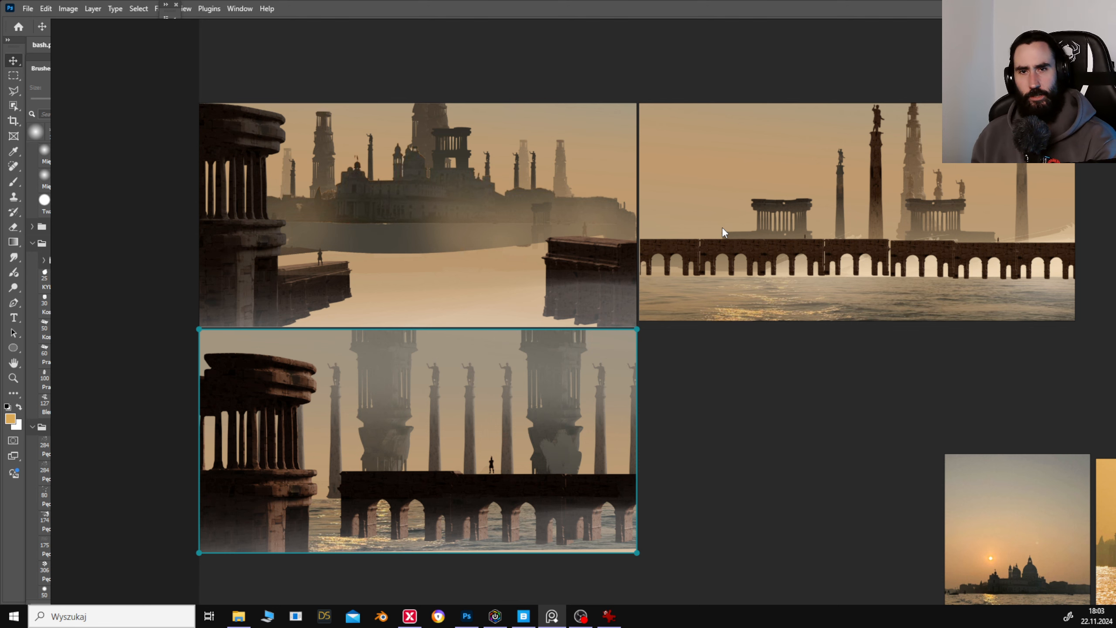
drag(792, 281, 735, 289)
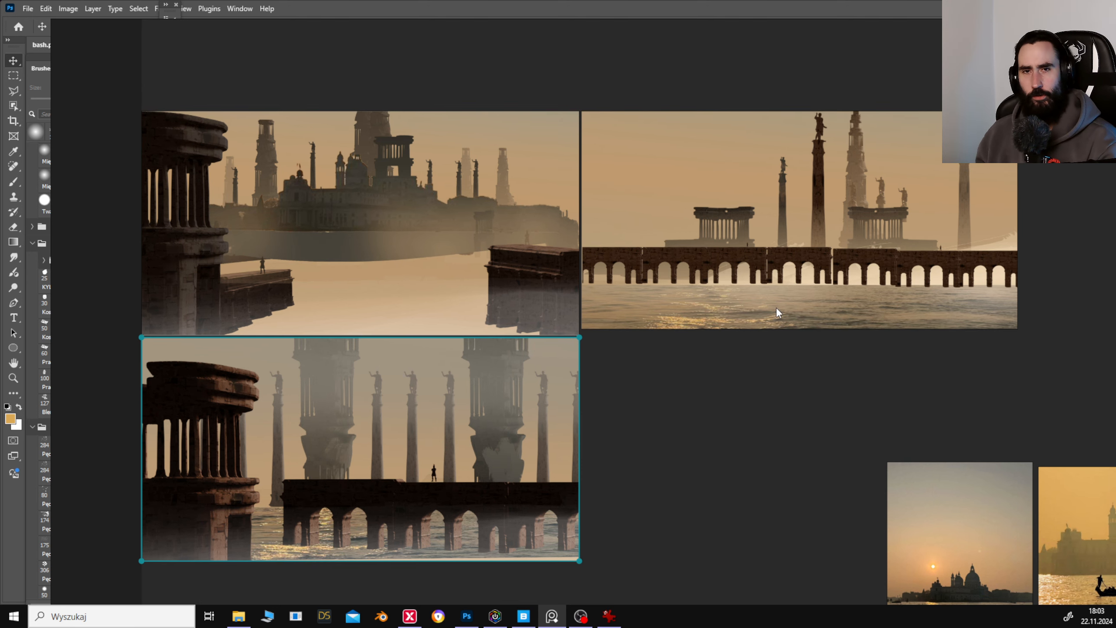
drag(555, 343, 566, 323)
scroll(663, 341, up, 2)
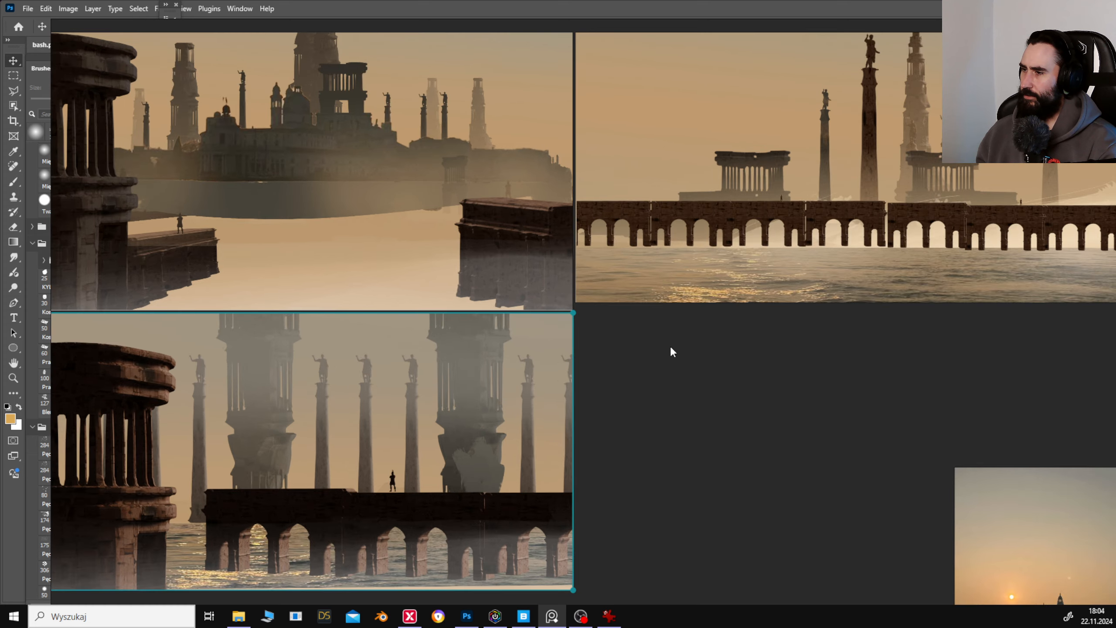
scroll(669, 345, down, 2)
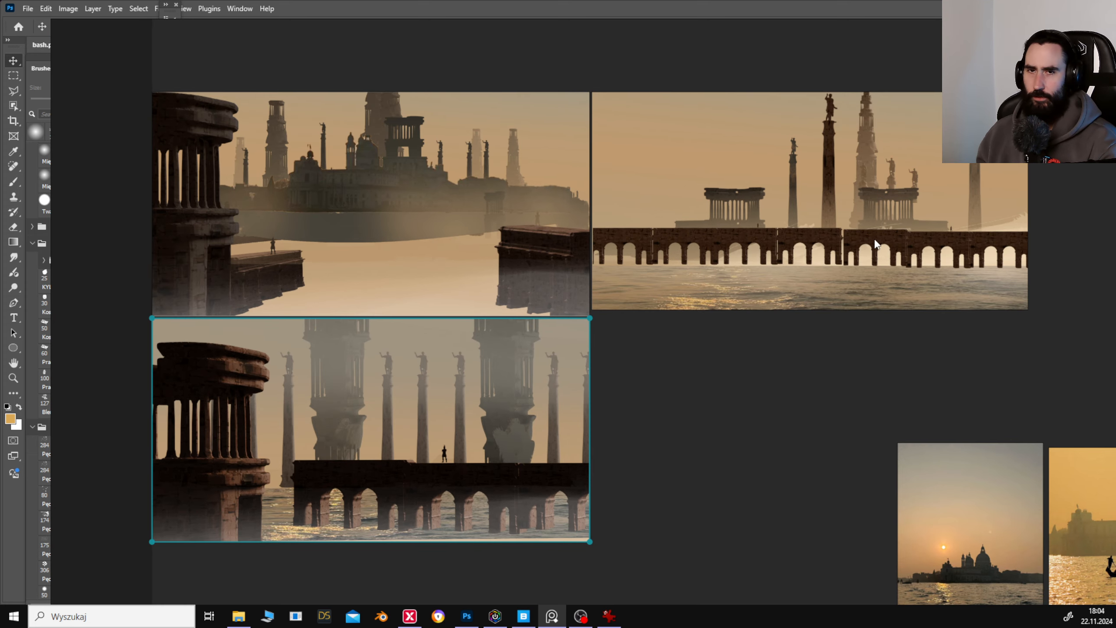
click(856, 233)
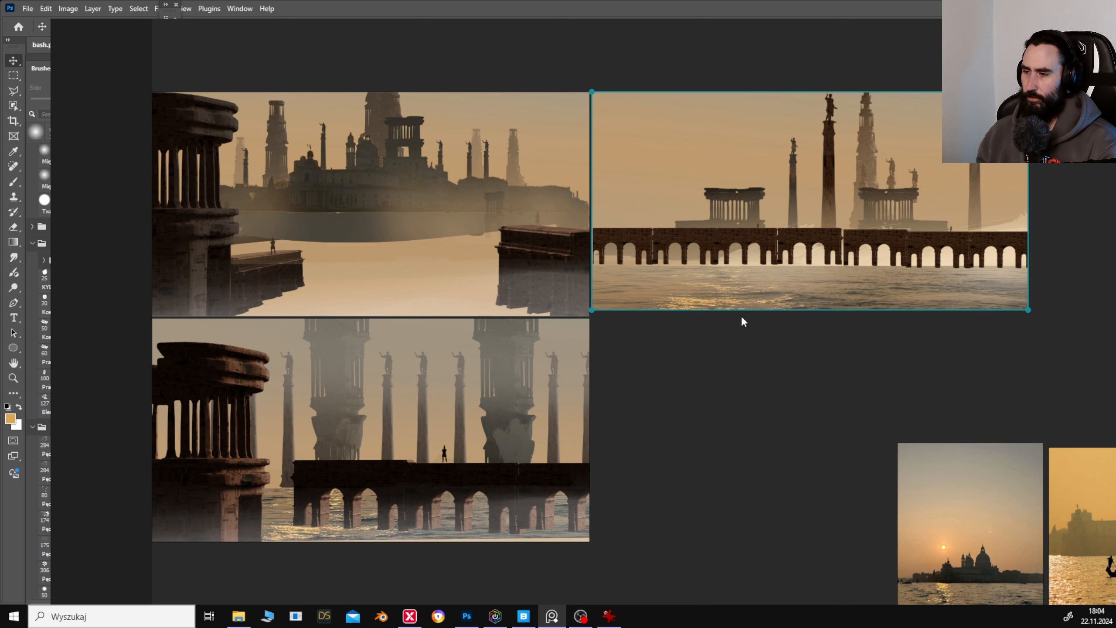